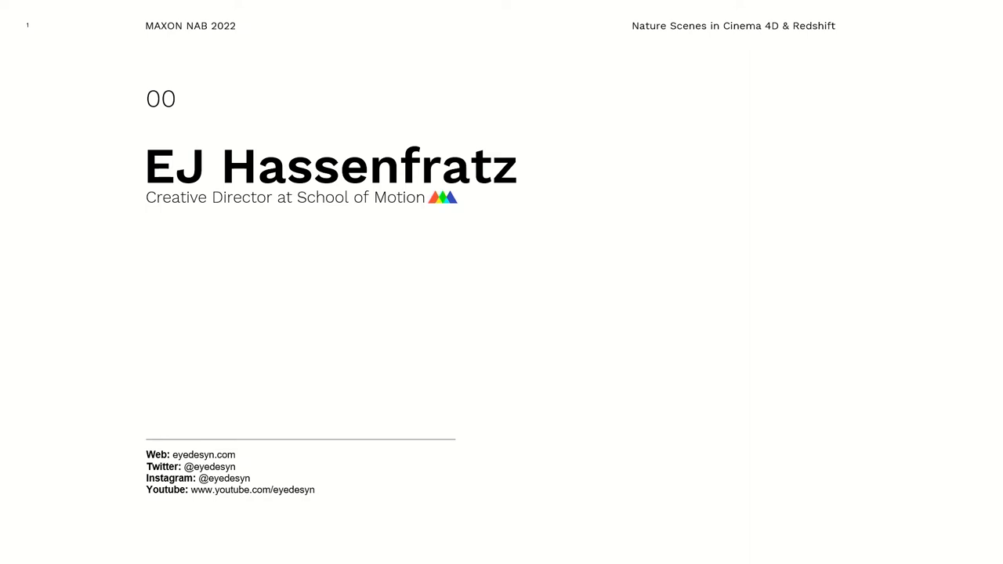
Advance the slideshow from the speaker title slide to slide 2 with two images
{"action": "key", "text": "Right"}
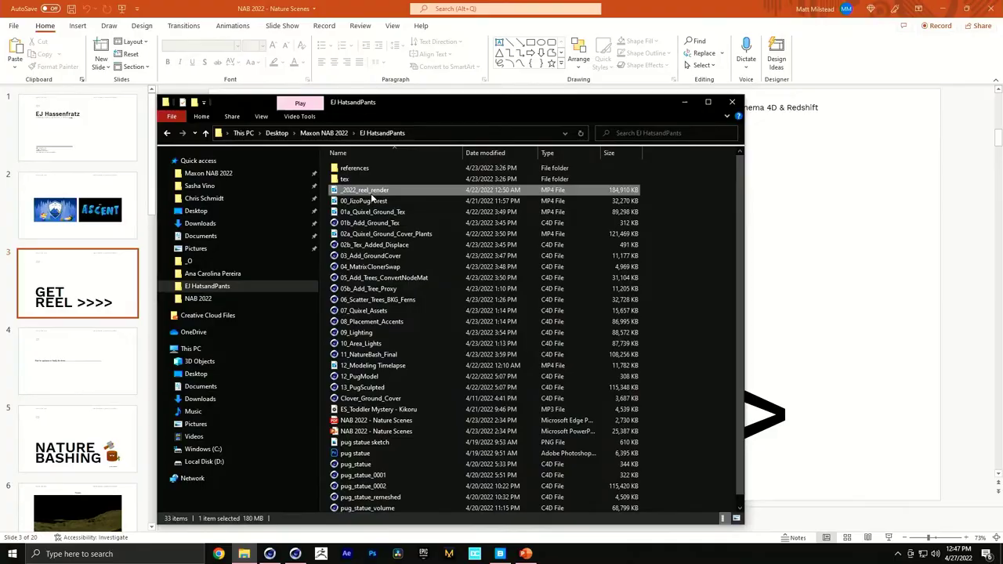
Play the _2022_reel_render clip through to 1:00, leave full screen, and close Movies & TV
{"action": "double_click", "coordinate": [370, 191]}
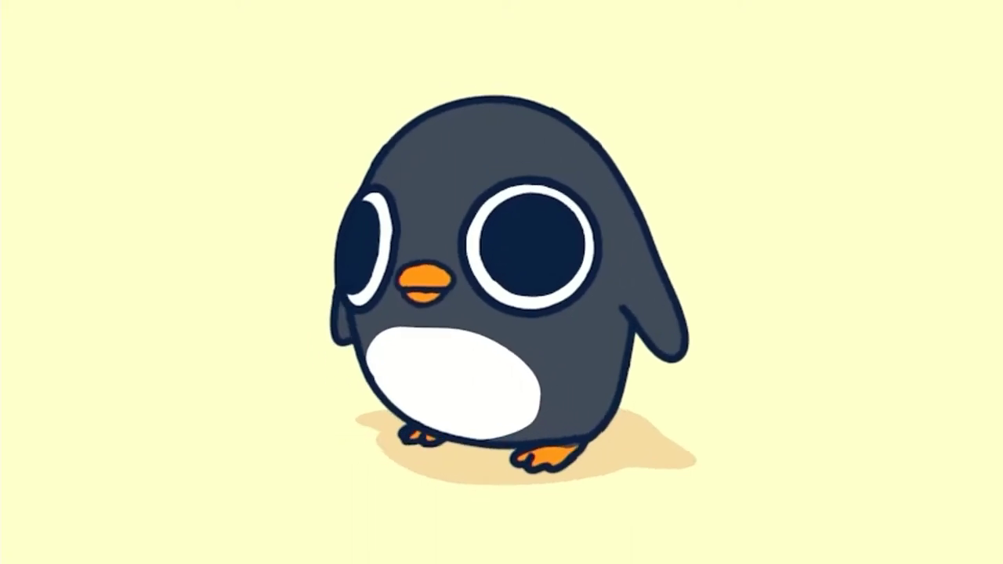
{"action": "mouse_move", "coordinate": [948, 371]}
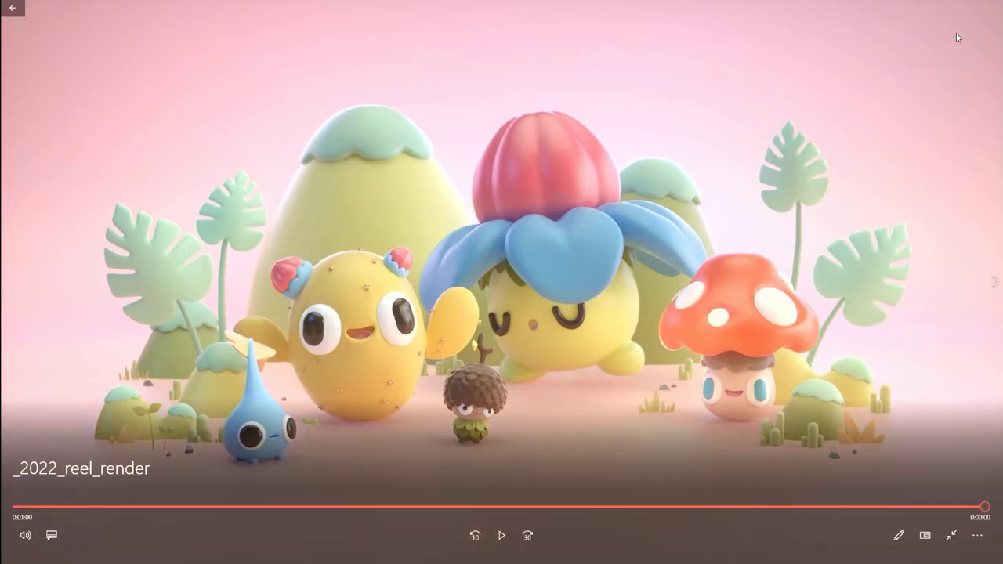
{"action": "double_click", "coordinate": [912, 31]}
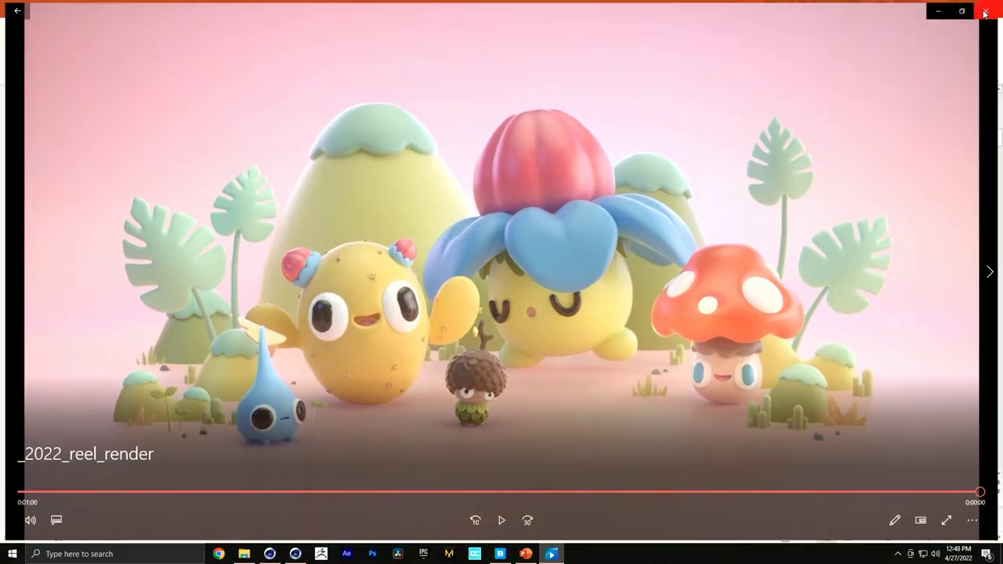
{"action": "left_click", "coordinate": [985, 13]}
Bring the PowerPoint slideshow back, showing slide 5 '02 Nature Bashing'
{"action": "left_click", "coordinate": [517, 108]}
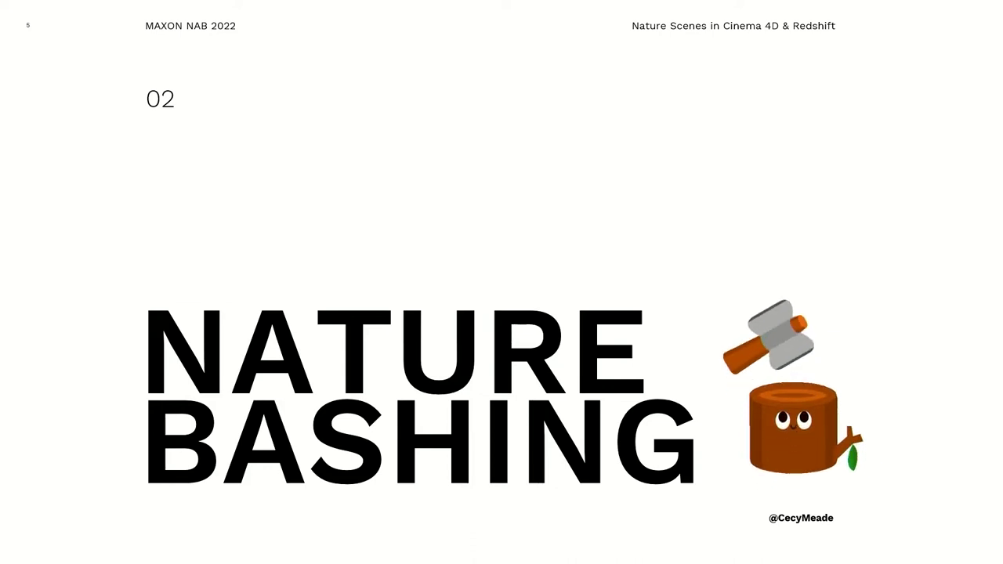
Advance to slide 6 'Process' and past the forest render to slide 7
{"action": "key", "text": "Right"}
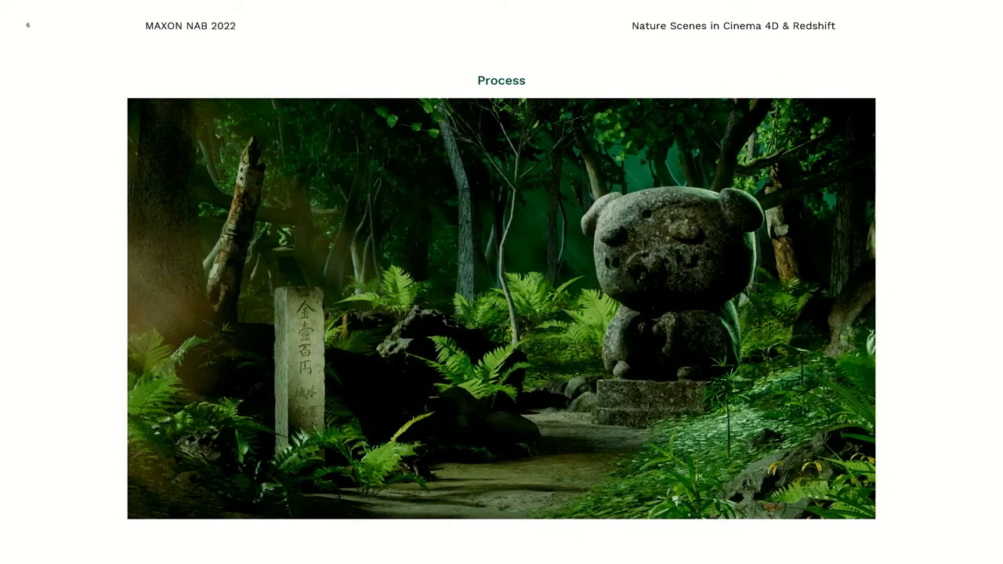
{"action": "left_click", "coordinate": [820, 49]}
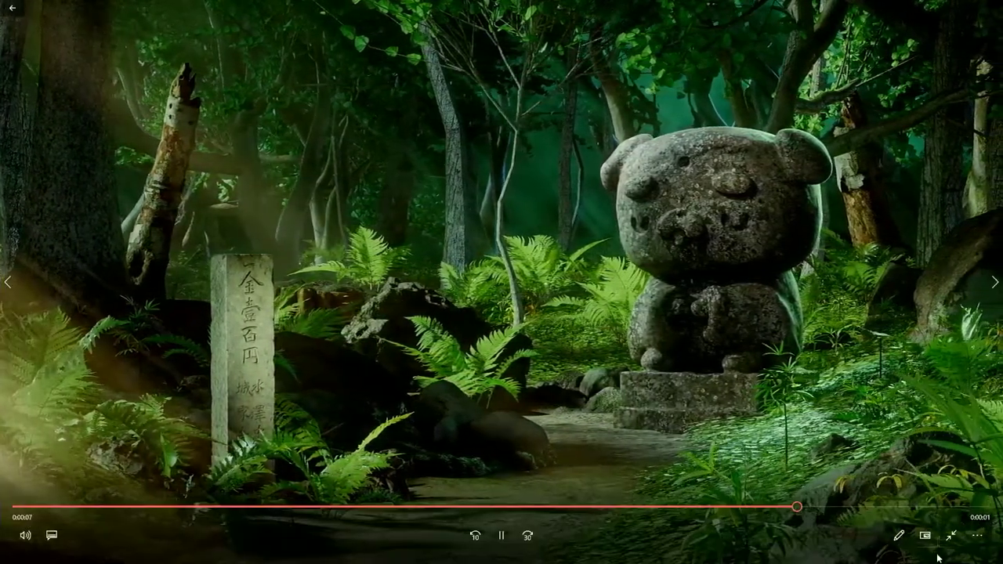
Set the 00_JizoPugForest clip to Repeat, replay it, and exit to the Video folders library
{"action": "left_click", "coordinate": [976, 535]}
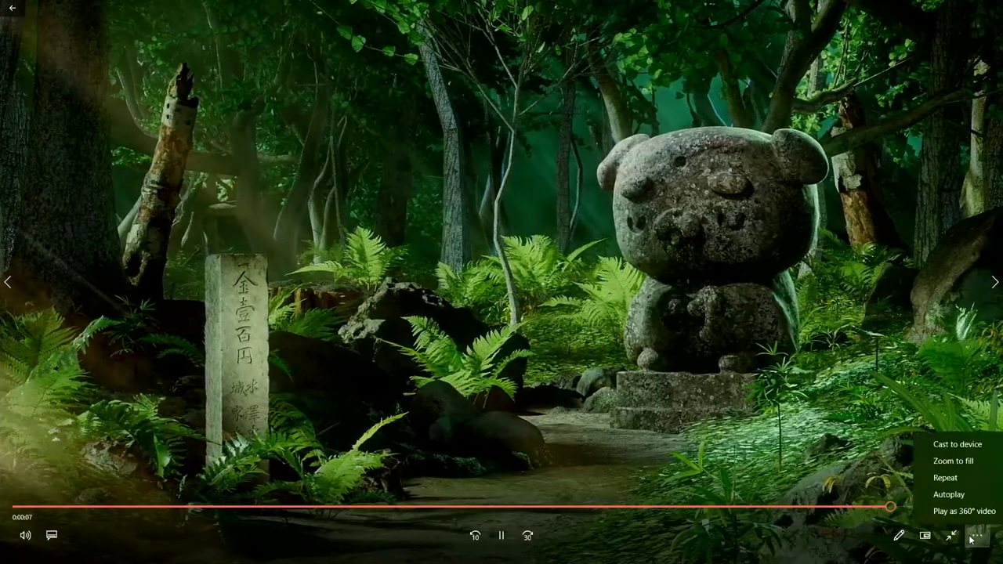
{"action": "left_click", "coordinate": [954, 476]}
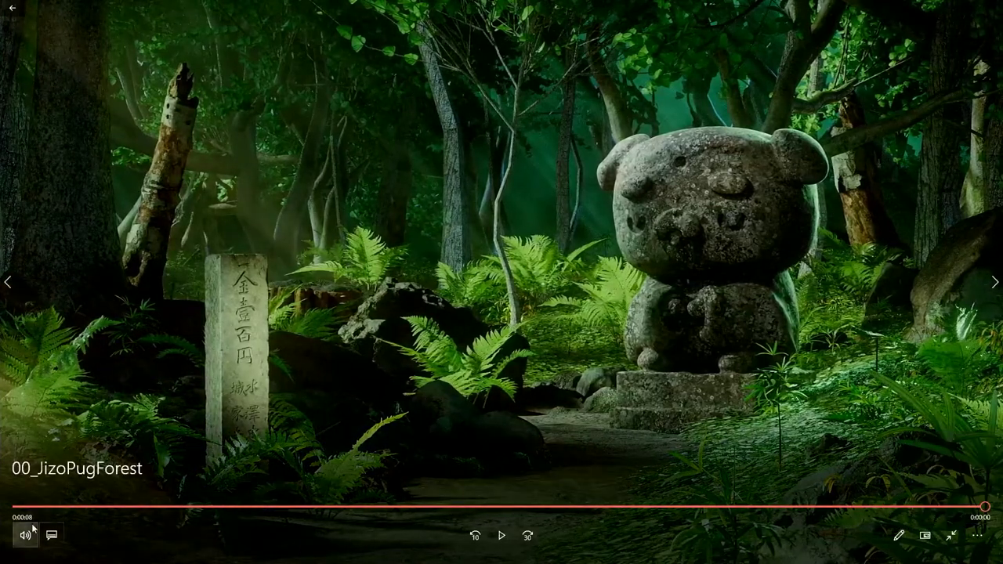
{"action": "left_click", "coordinate": [976, 535]}
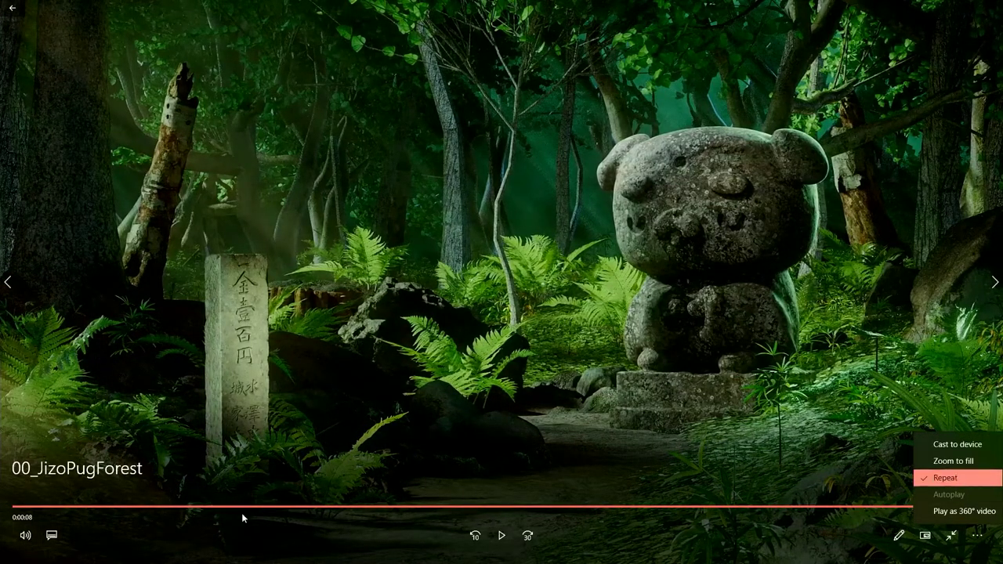
{"action": "left_click", "coordinate": [143, 534]}
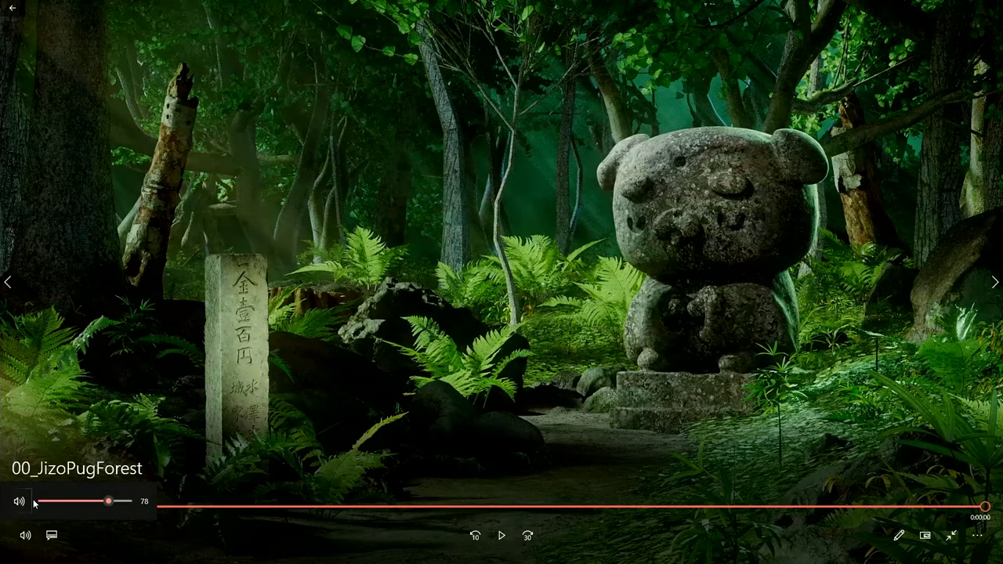
{"action": "left_click", "coordinate": [501, 535]}
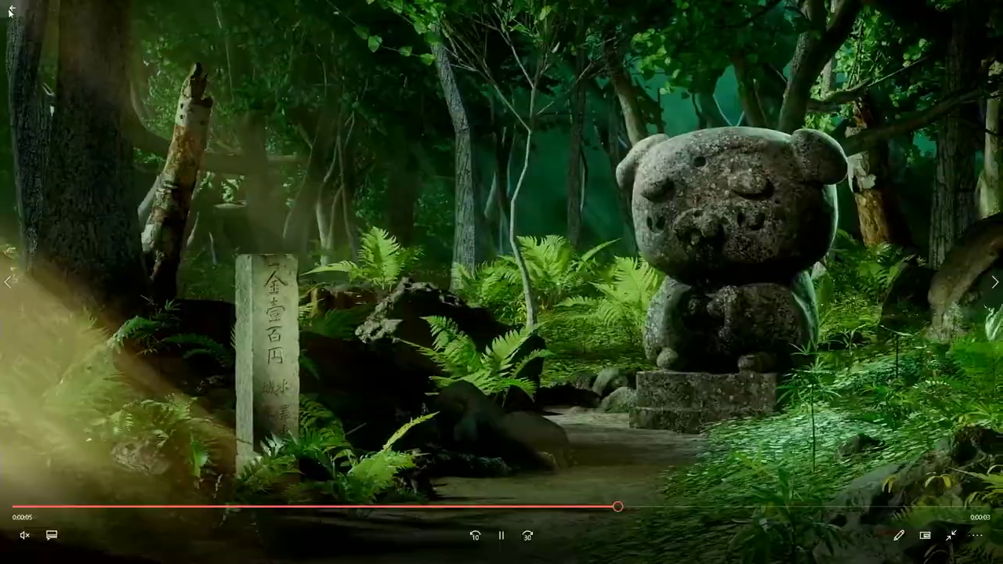
{"action": "left_click", "coordinate": [12, 7]}
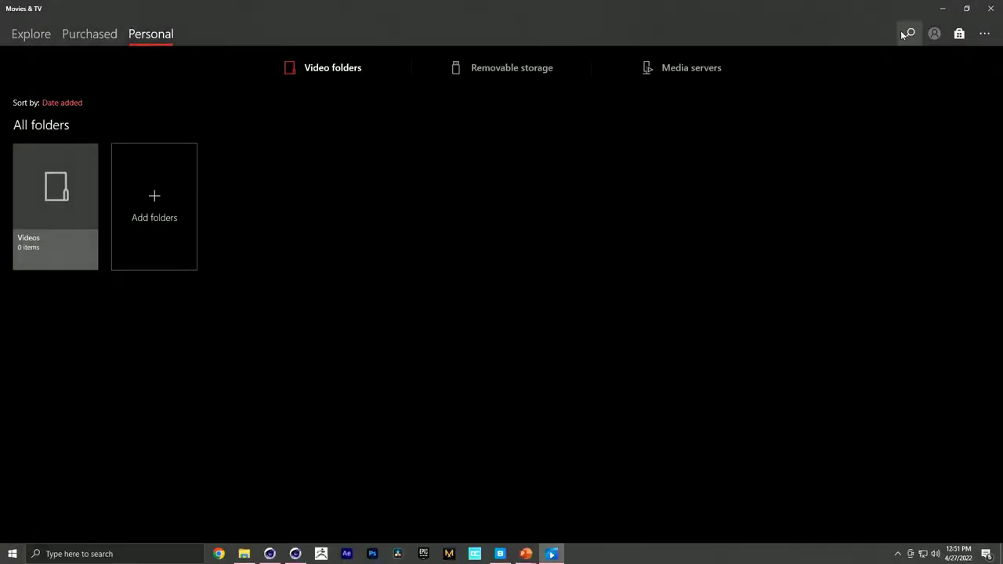
Close Movies & TV and advance the slide show from slide 8 to the Mood Boards slide 9
{"action": "left_click", "coordinate": [981, 10]}
{"action": "left_click", "coordinate": [914, 57]}
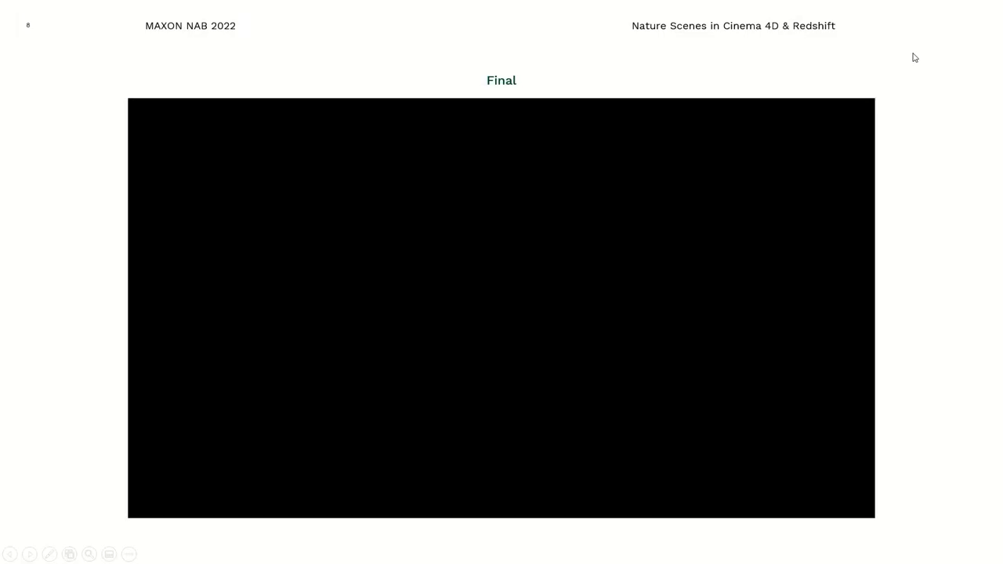
{"action": "key", "text": "Right"}
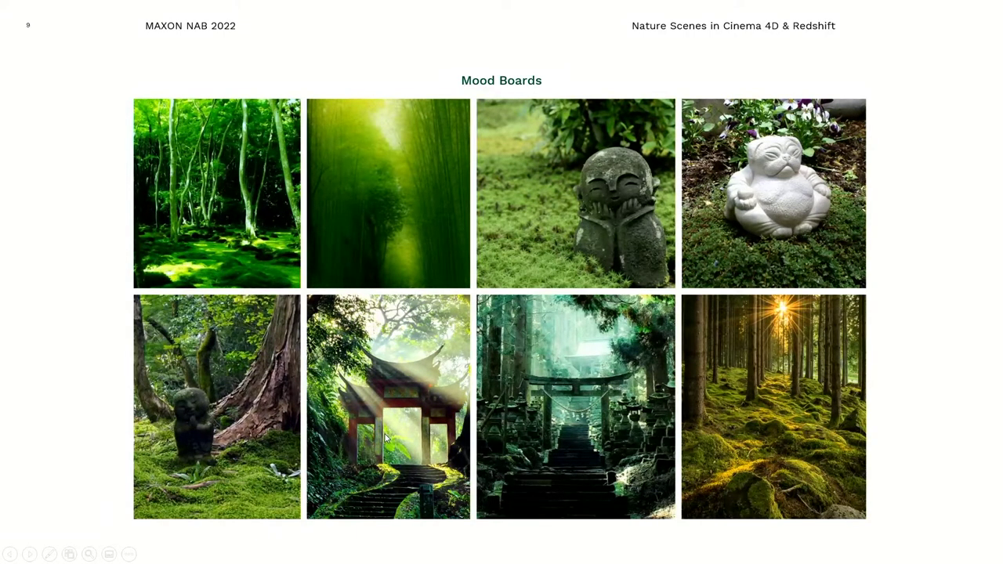
Advance to slide 10, end the slide show, and switch to the 02b_Tex_Added_Displace.c4d scene
{"action": "left_click", "coordinate": [386, 439]}
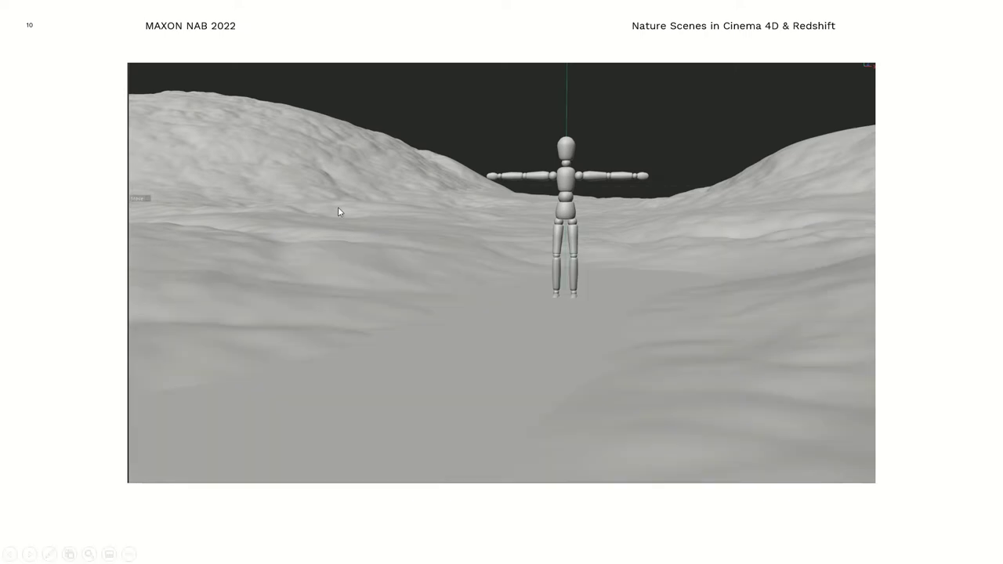
{"action": "key", "text": "Escape"}
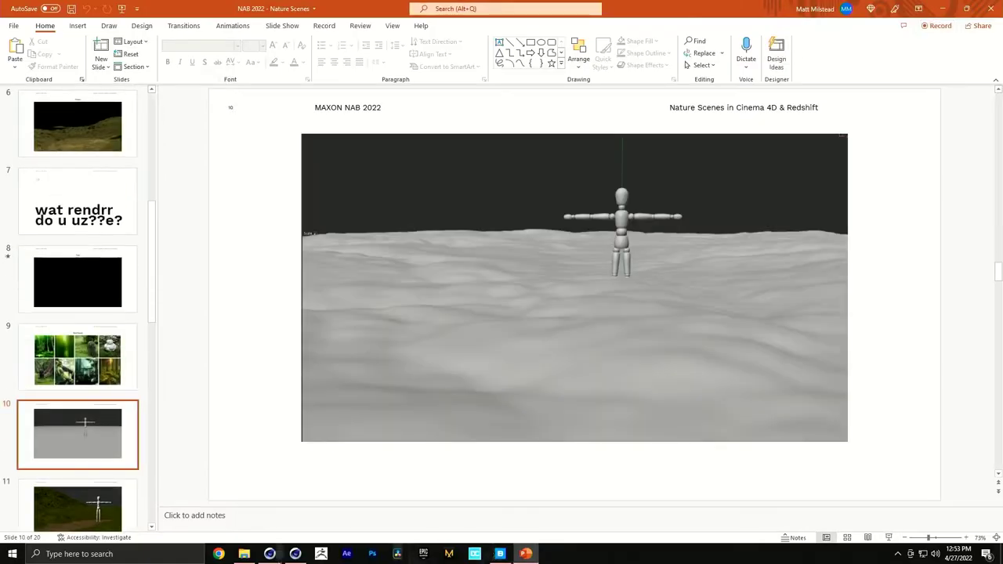
{"action": "left_click", "coordinate": [295, 554]}
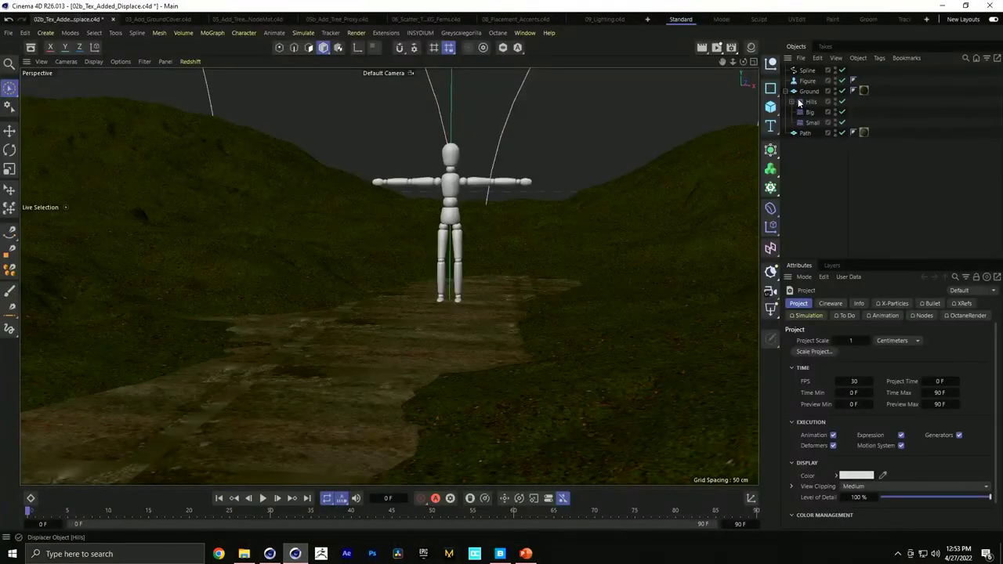
Disable the Hills, Big and Small displacers and switch the viewport to wireframe shading
{"action": "left_click_drag", "start_coordinate": [842, 102], "coordinate": [843, 123]}
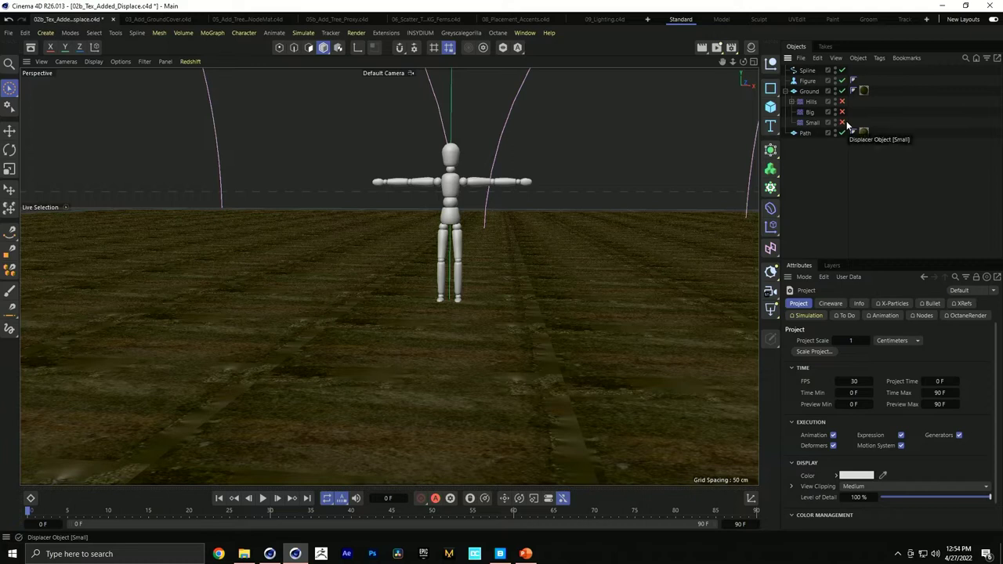
{"action": "left_click", "coordinate": [792, 102]}
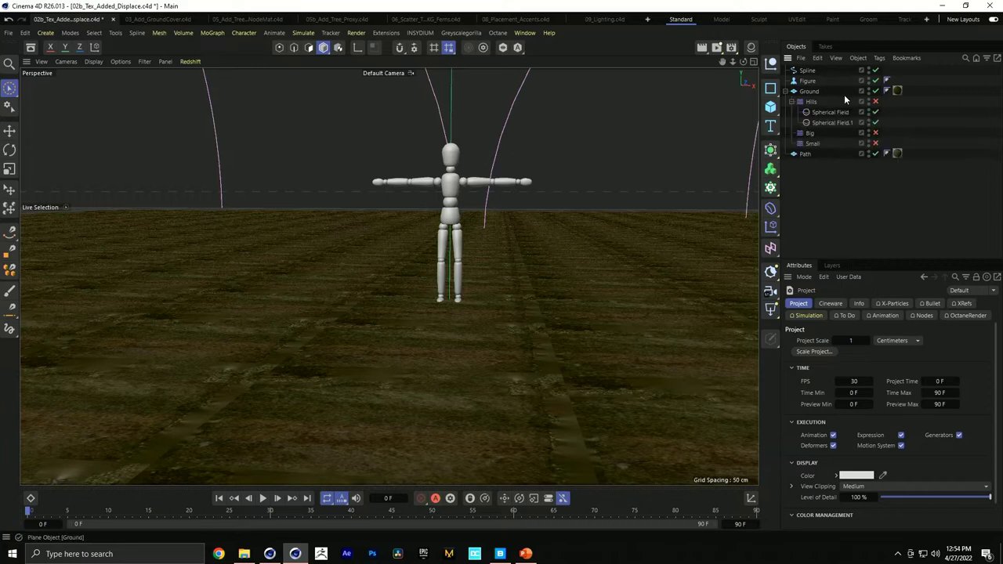
{"action": "left_click", "coordinate": [809, 91]}
{"action": "key", "text": "n"}
{"action": "key", "text": "b"}
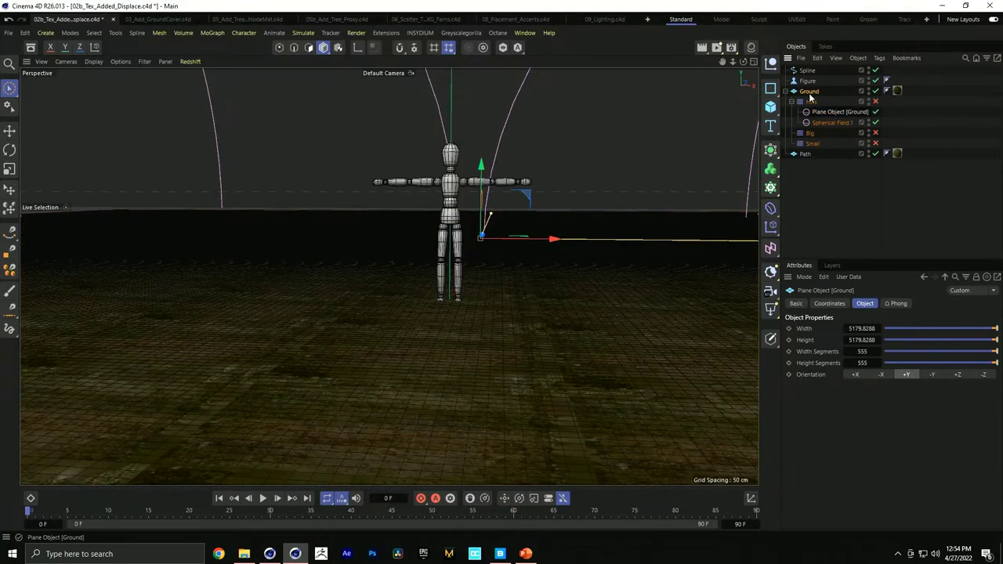
Restrict Path's Mossy_Ground material tag to selection 'x', removing the mossy look
{"action": "left_click_drag", "start_coordinate": [897, 91], "coordinate": [906, 73]}
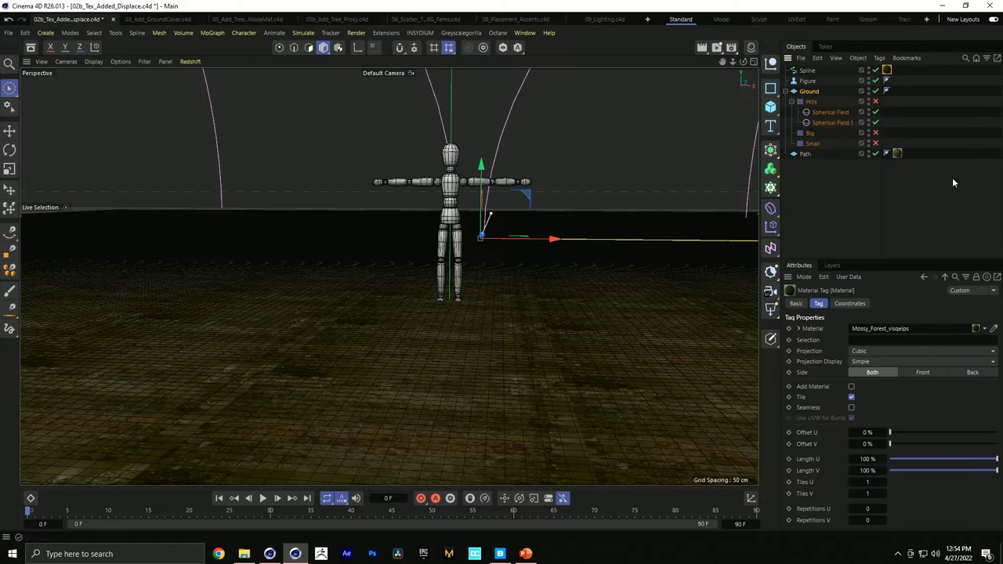
{"action": "left_click", "coordinate": [897, 154]}
{"action": "left_click", "coordinate": [881, 339]}
{"action": "type", "text": "x"}
{"action": "key", "text": "Return"}
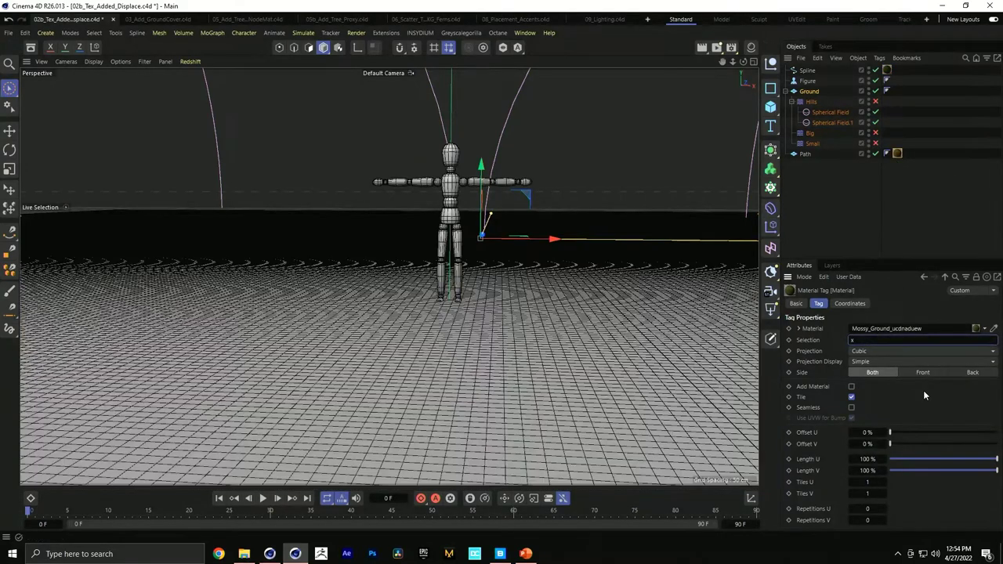
Select the Ground plane, switch to Gouraud Shading, and frame the figure up close
{"action": "mouse_move", "coordinate": [463, 284]}
{"action": "left_mouse_down", "text": "alt"}
{"action": "mouse_move", "coordinate": [467, 298]}
{"action": "mouse_move", "coordinate": [459, 290]}
{"action": "left_mouse_up", "text": "alt"}
{"action": "left_click", "coordinate": [461, 291]}
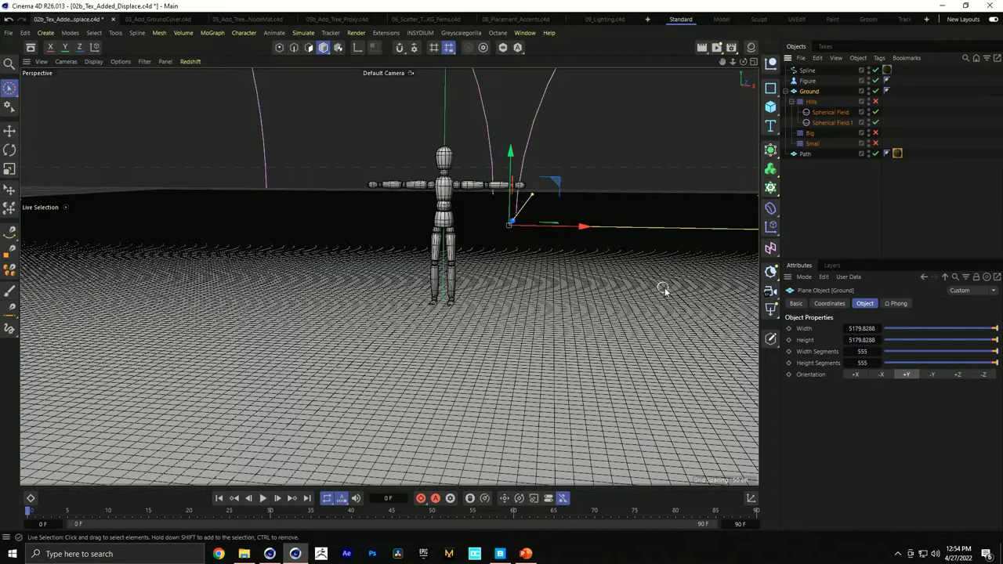
{"action": "mouse_move", "coordinate": [392, 297]}
{"action": "left_mouse_down", "text": "alt"}
{"action": "mouse_move", "coordinate": [264, 355]}
{"action": "mouse_move", "coordinate": [392, 321]}
{"action": "mouse_move", "coordinate": [400, 328]}
{"action": "left_mouse_up", "text": "alt"}
{"action": "key", "text": "n"}
{"action": "key", "text": "a"}
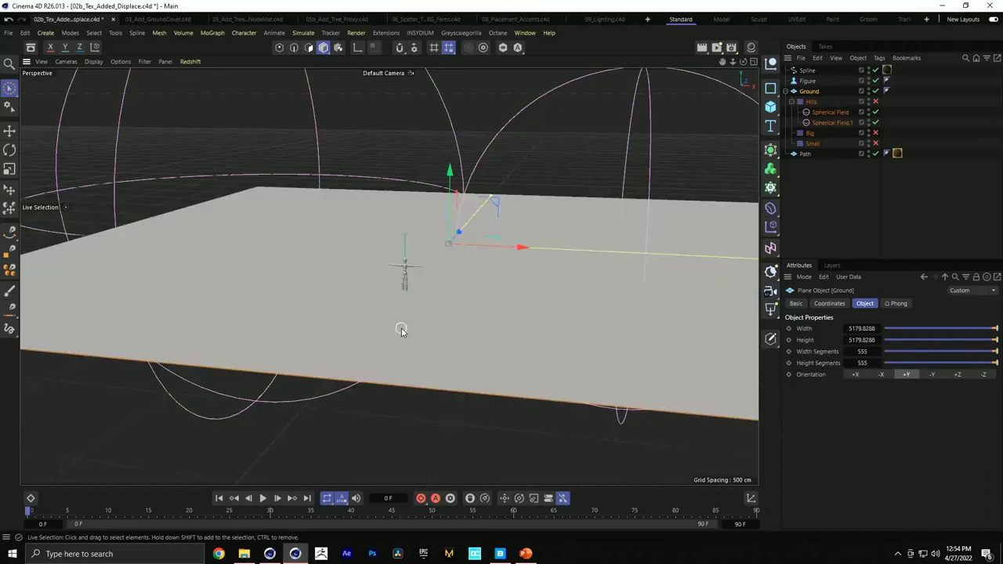
{"action": "right_click_drag", "start_coordinate": [381, 271], "coordinate": [519, 272], "text": "alt"}
{"action": "mouse_move", "coordinate": [519, 272]}
{"action": "left_mouse_down", "text": "alt"}
{"action": "mouse_move", "coordinate": [482, 271]}
{"action": "mouse_move", "coordinate": [517, 269]}
{"action": "left_mouse_up", "text": "alt"}
{"action": "left_click", "coordinate": [481, 270]}
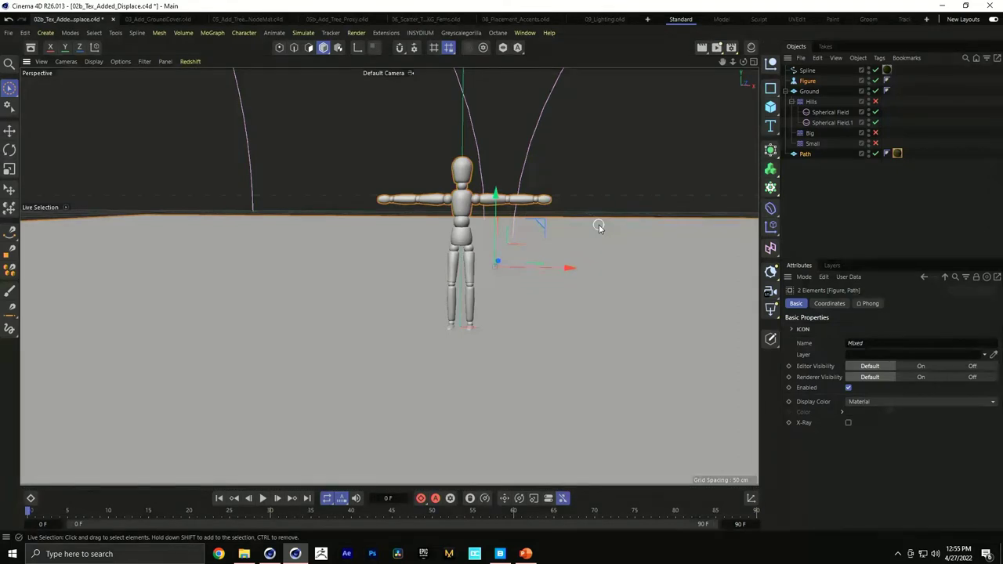
{"action": "left_click", "coordinate": [451, 202]}
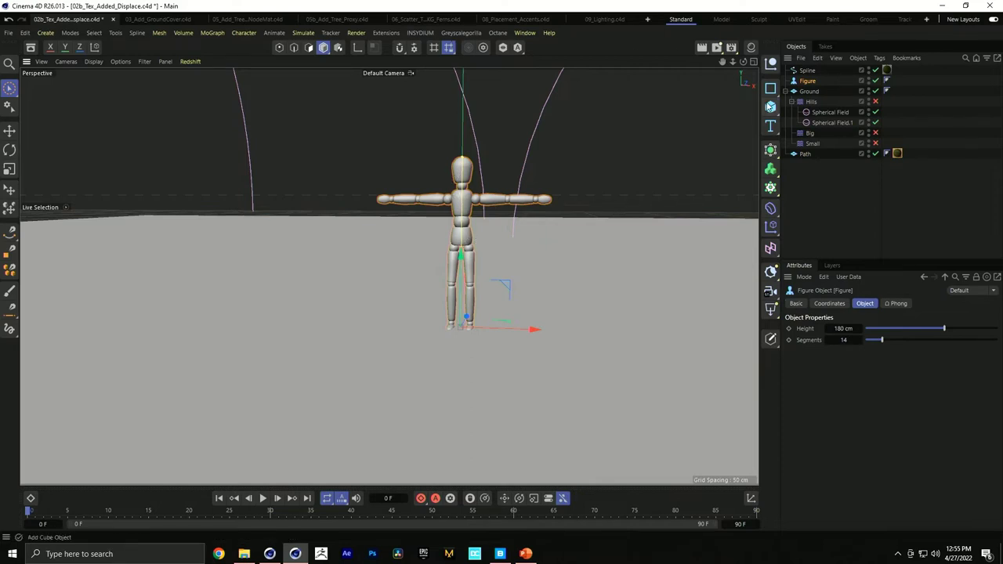
{"action": "left_click", "coordinate": [770, 106]}
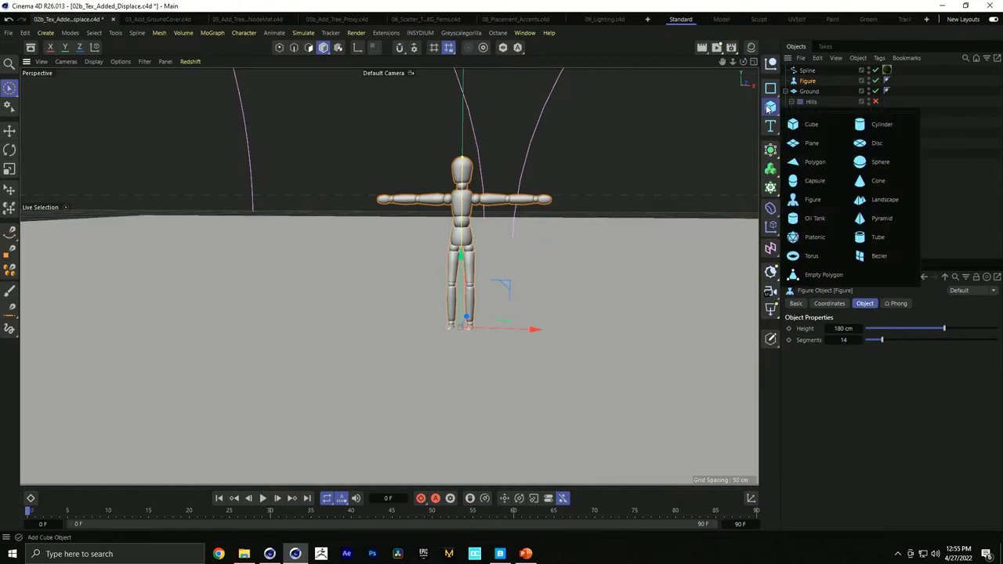
{"action": "left_click", "coordinate": [812, 199]}
{"action": "key", "text": "Delete"}
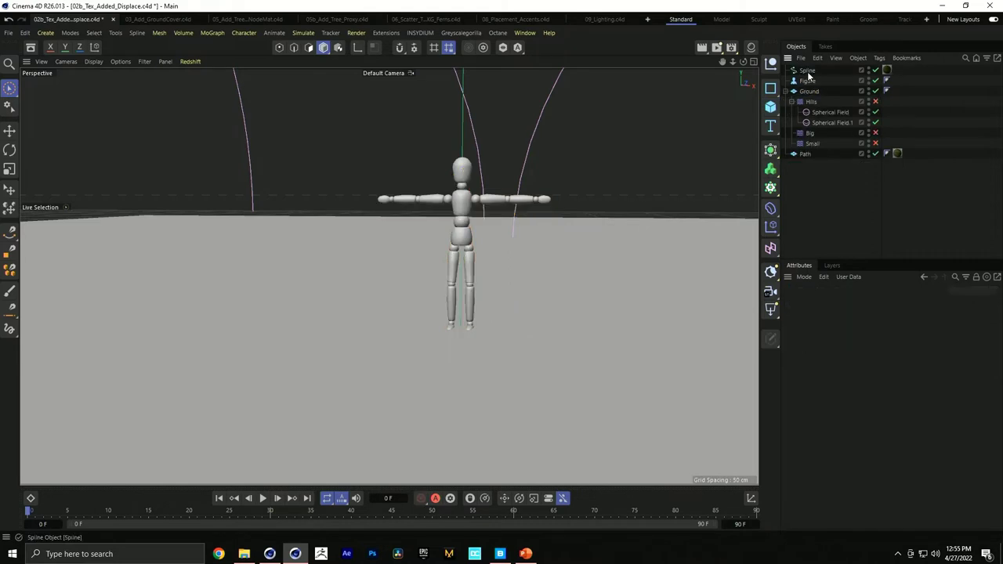
{"action": "left_click", "coordinate": [463, 239]}
{"action": "left_click", "coordinate": [461, 240]}
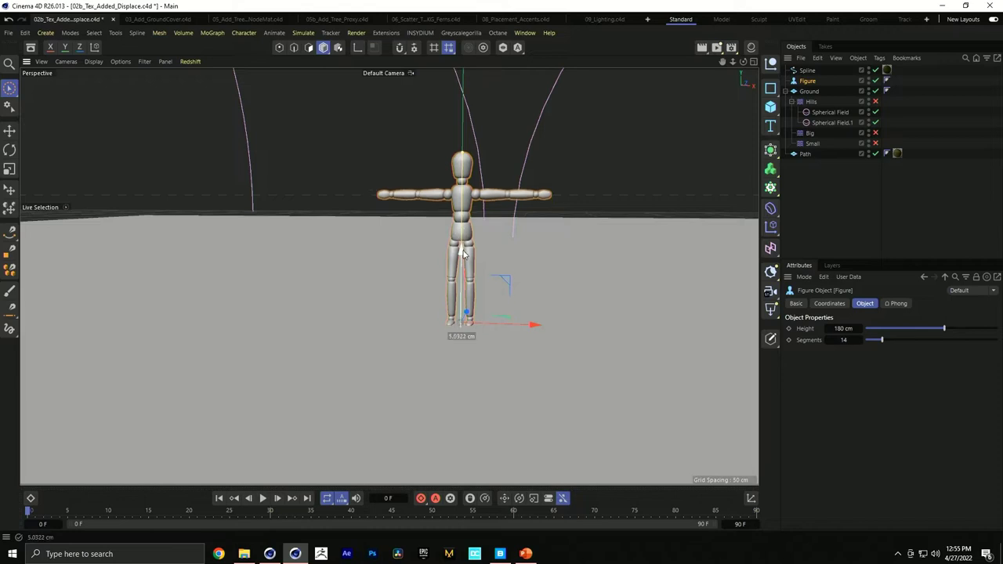
{"action": "left_click", "coordinate": [810, 91]}
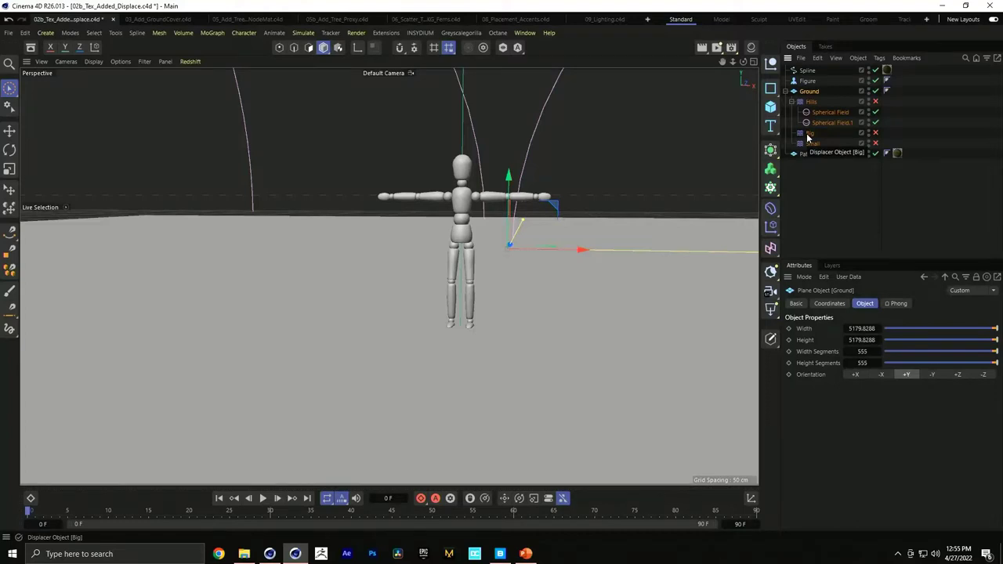
Inspect the Big displacer's noise shader, enable Big, and disable the Path plane
{"action": "left_click", "coordinate": [810, 134]}
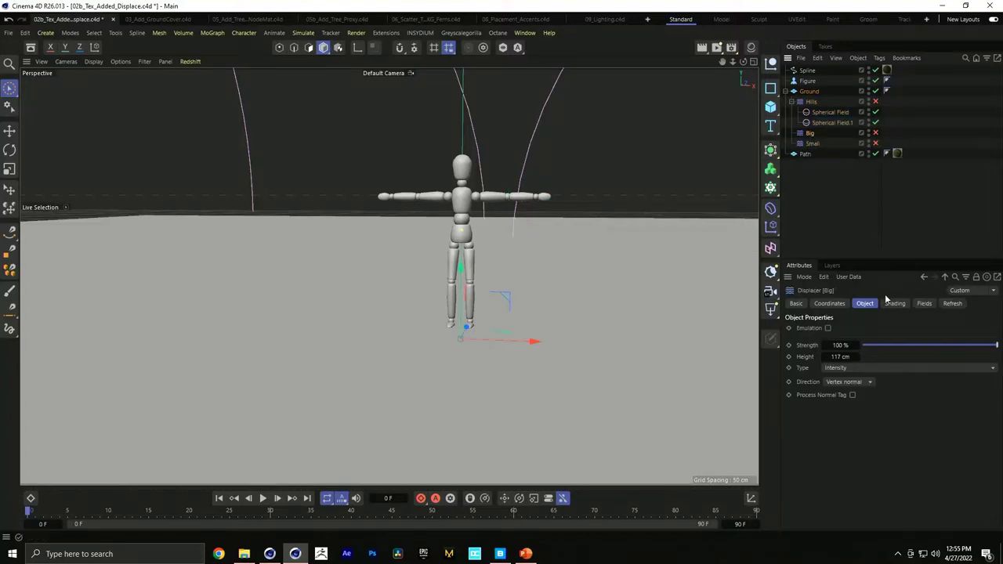
{"action": "left_click", "coordinate": [924, 304]}
{"action": "left_click", "coordinate": [894, 303]}
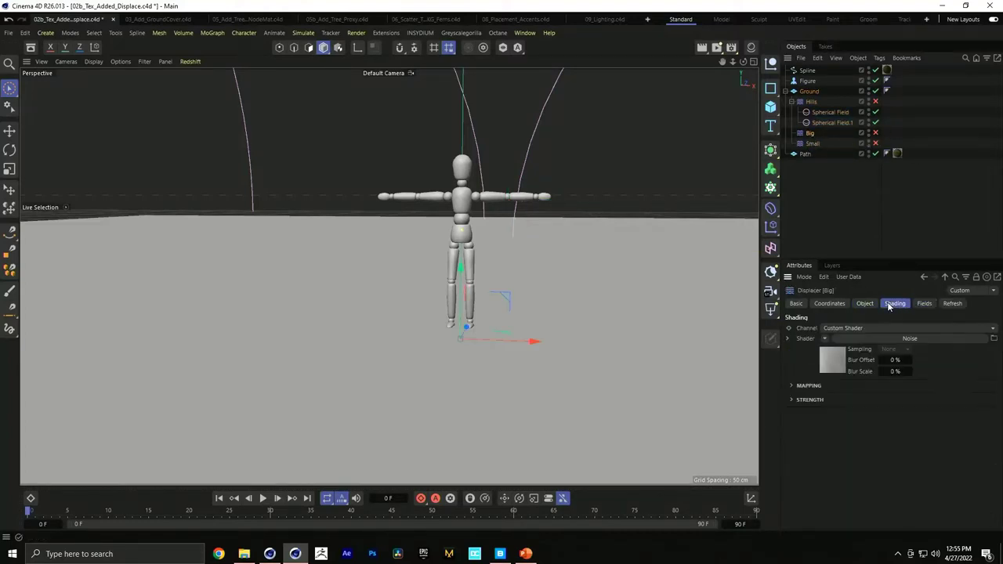
{"action": "left_click", "coordinate": [868, 337]}
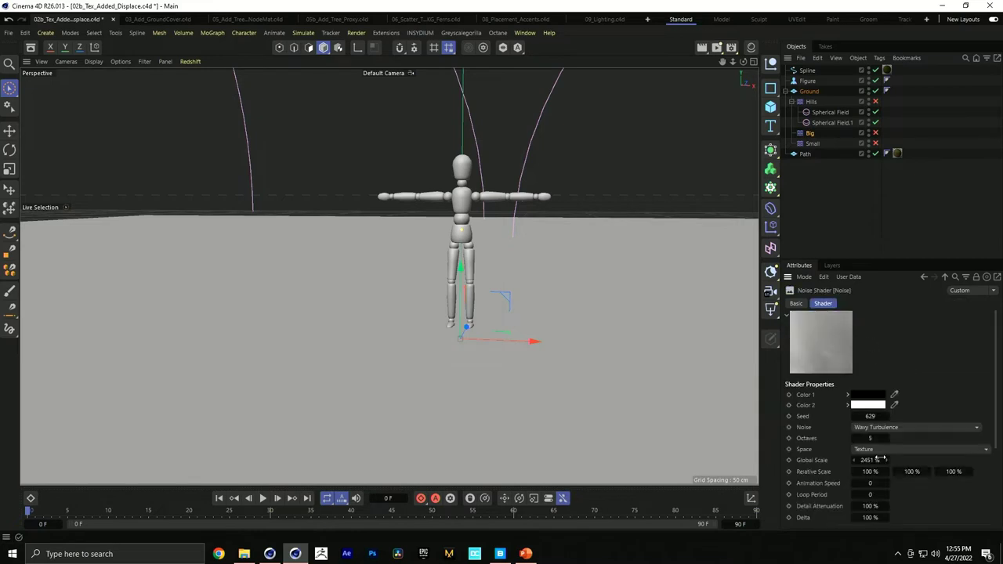
{"action": "left_click", "coordinate": [875, 133]}
{"action": "left_click", "coordinate": [875, 154]}
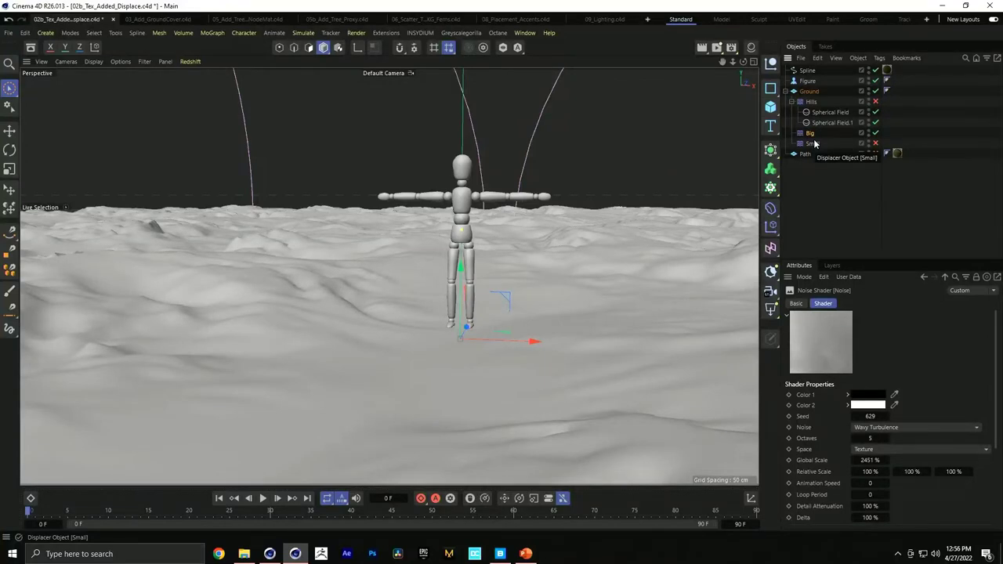
Enable the Small and Hills displacers and inspect their noise and colour shaders
{"action": "left_click", "coordinate": [876, 144]}
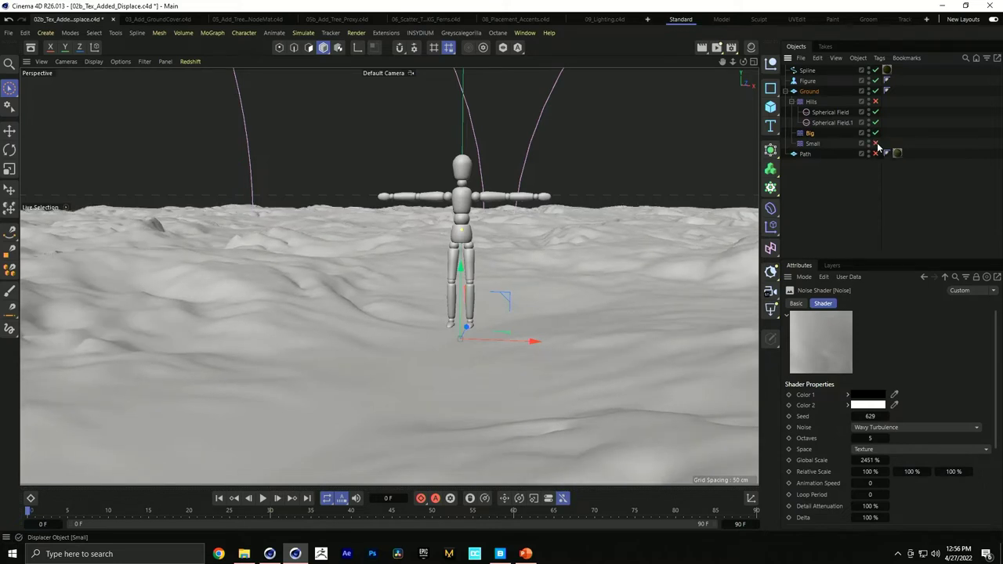
{"action": "left_click", "coordinate": [811, 144]}
{"action": "left_click", "coordinate": [921, 337]}
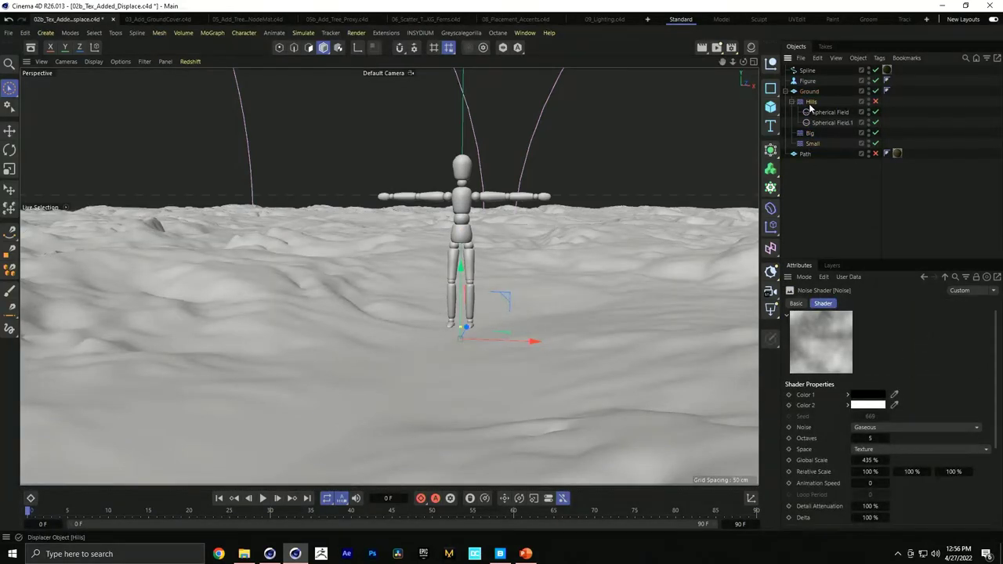
{"action": "left_click", "coordinate": [810, 104]}
{"action": "left_click", "coordinate": [875, 102]}
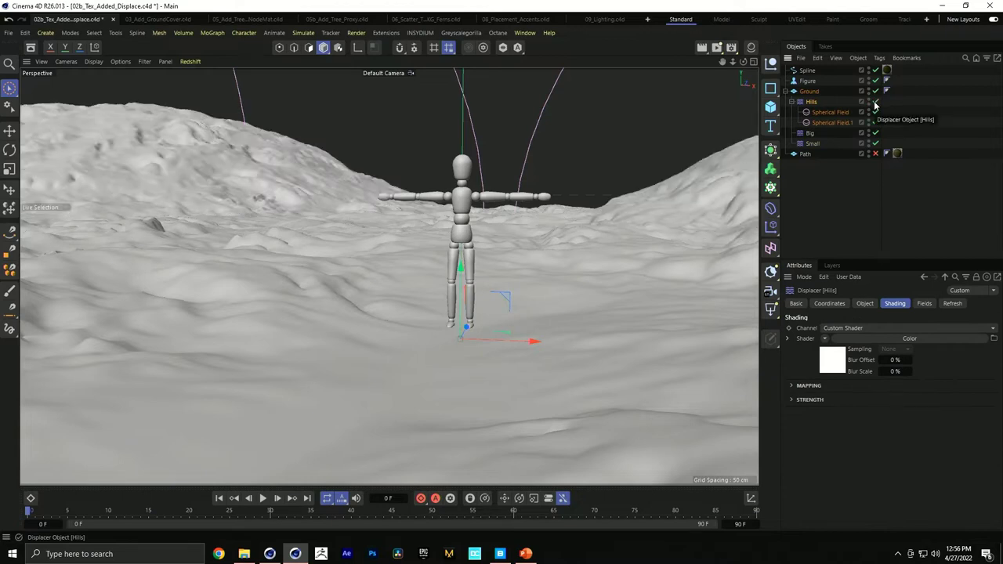
{"action": "left_click", "coordinate": [865, 303]}
{"action": "left_click", "coordinate": [895, 303]}
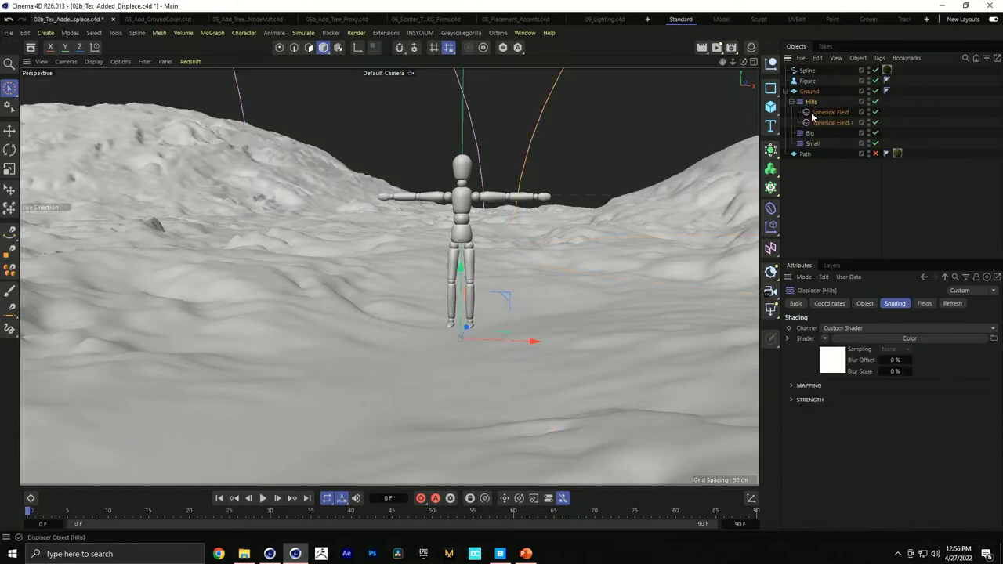
{"action": "left_click", "coordinate": [877, 338]}
{"action": "mouse_move", "coordinate": [990, 445]}
{"action": "left_mouse_down"}
{"action": "mouse_move", "coordinate": [880, 445]}
{"action": "mouse_move", "coordinate": [991, 444]}
{"action": "left_mouse_up"}
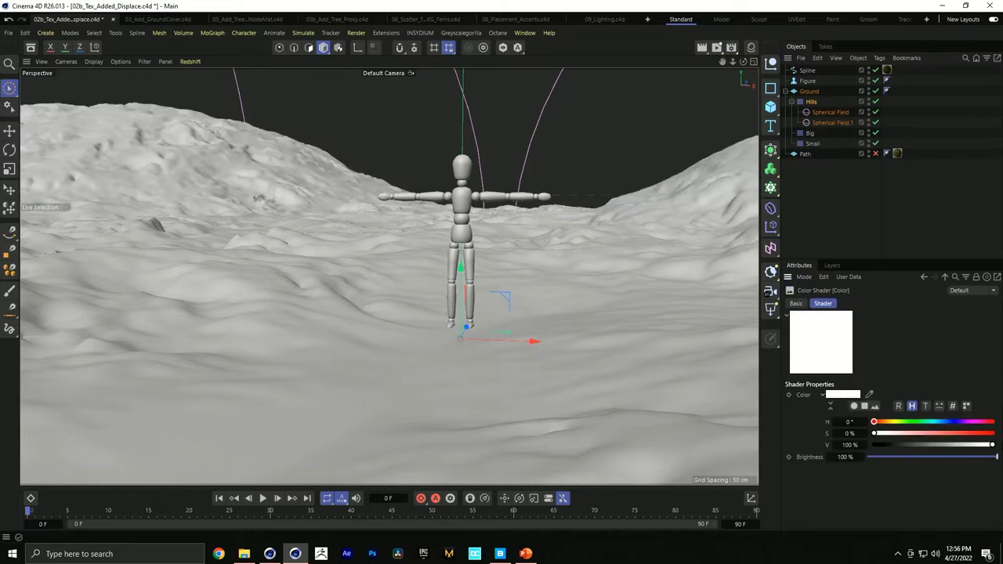
Toggle both spherical fields off and on, then move Spherical Field.1 lower-left to reshape the hills
{"action": "left_click", "coordinate": [874, 112]}
{"action": "left_click", "coordinate": [875, 122]}
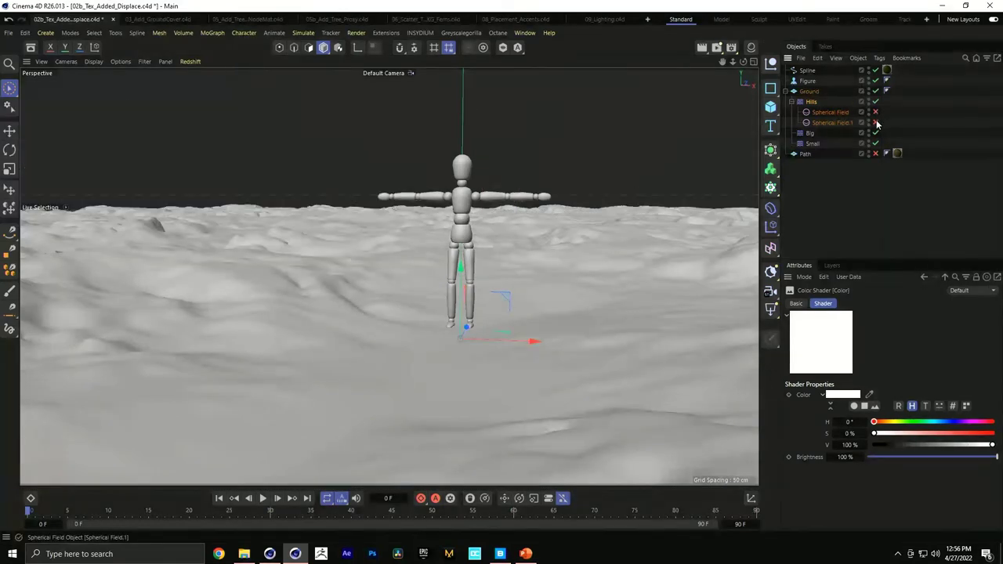
{"action": "left_click", "coordinate": [875, 122]}
{"action": "left_click", "coordinate": [875, 112]}
{"action": "left_click", "coordinate": [843, 123]}
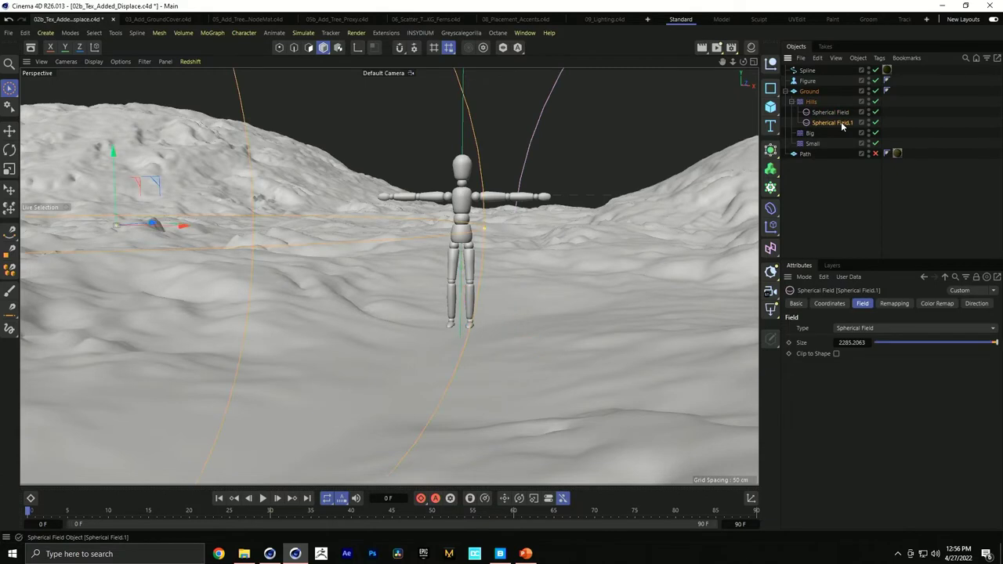
{"action": "key", "text": "e"}
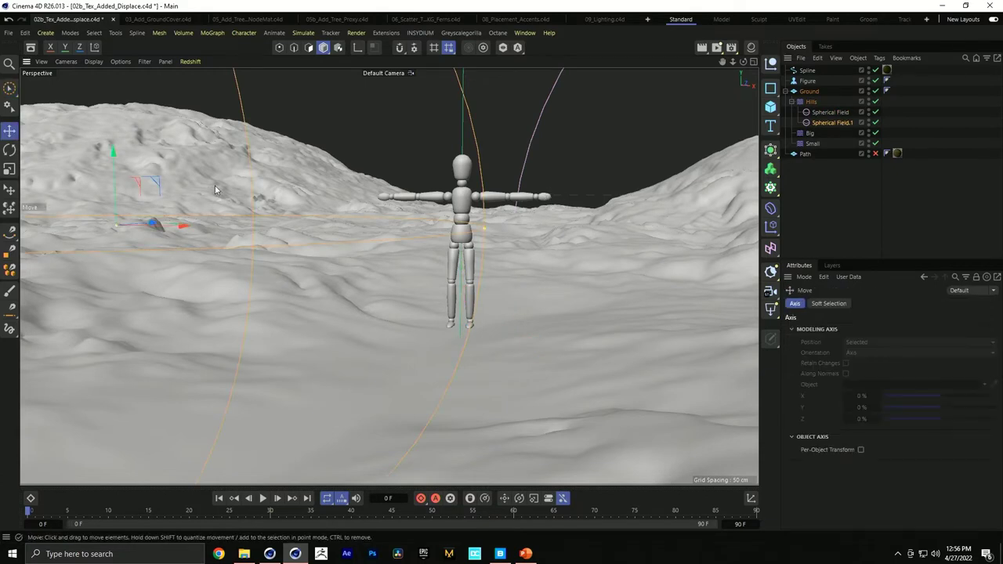
{"action": "left_click_drag", "start_coordinate": [243, 218], "coordinate": [226, 264]}
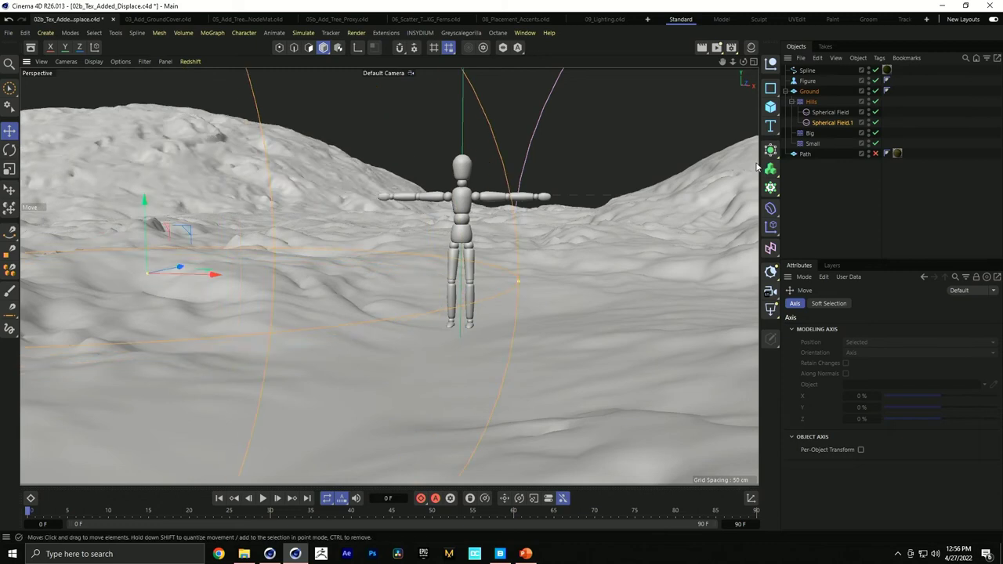
{"action": "left_click", "coordinate": [831, 112]}
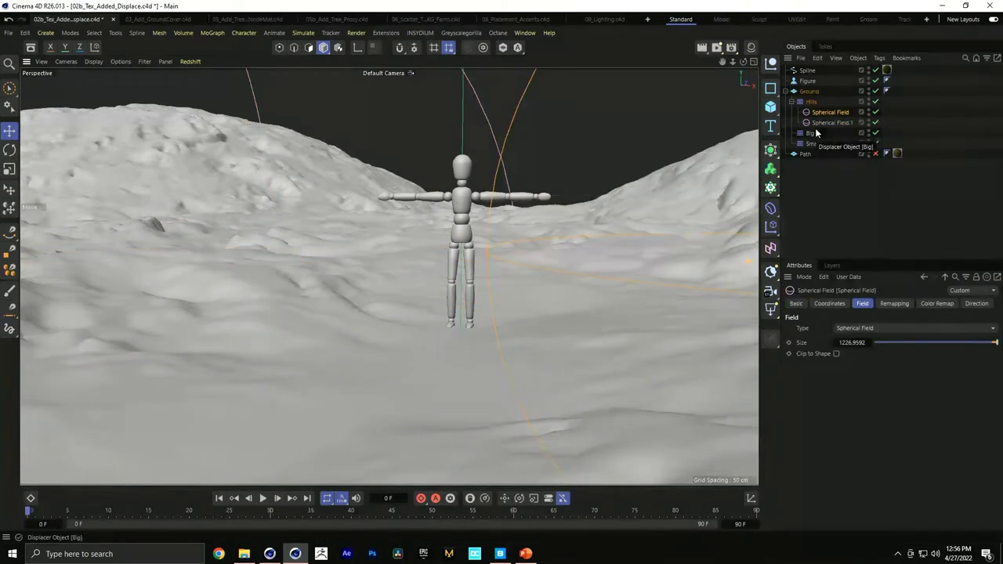
{"action": "left_click", "coordinate": [770, 106]}
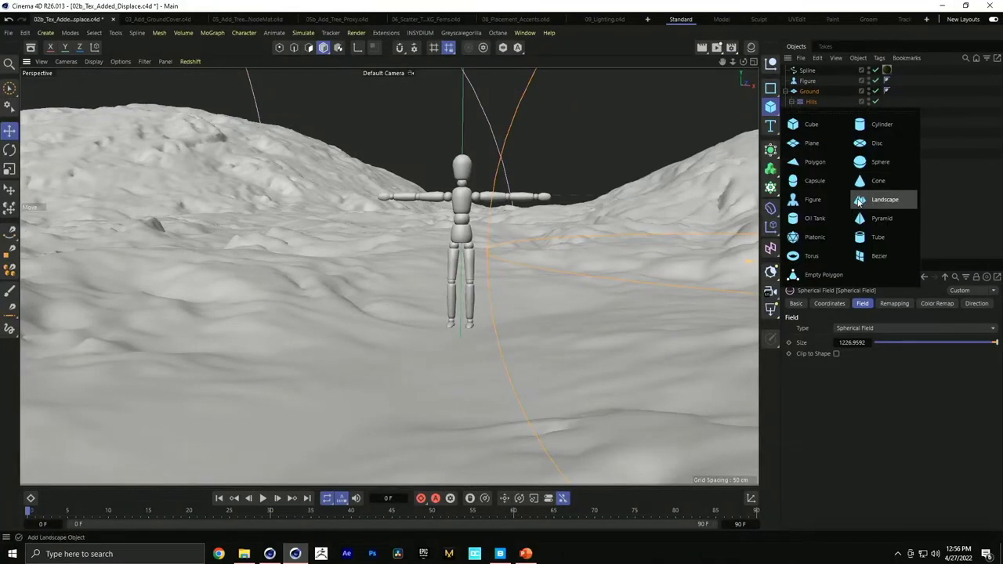
{"action": "left_click", "coordinate": [865, 203]}
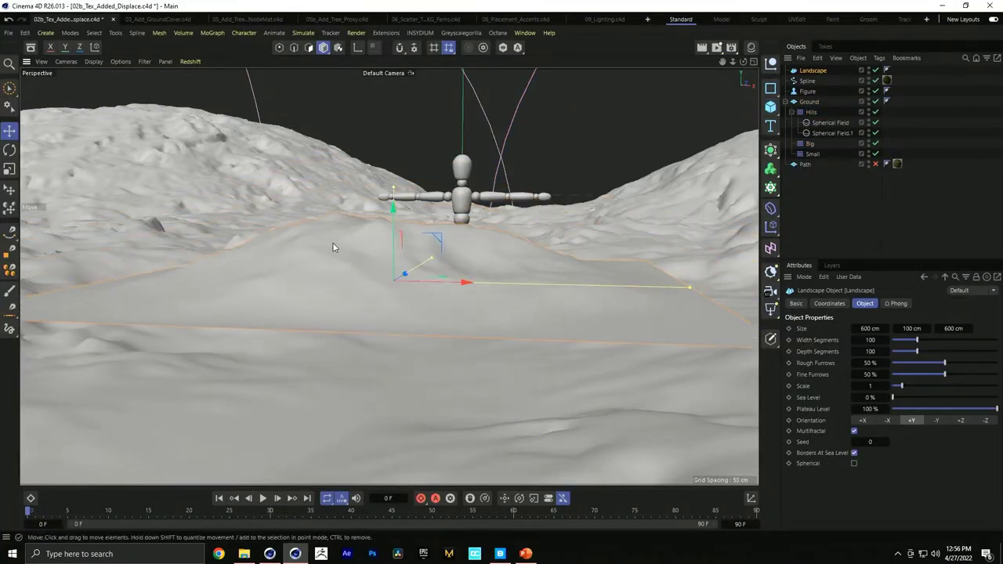
{"action": "left_click_drag", "start_coordinate": [917, 340], "coordinate": [891, 340]}
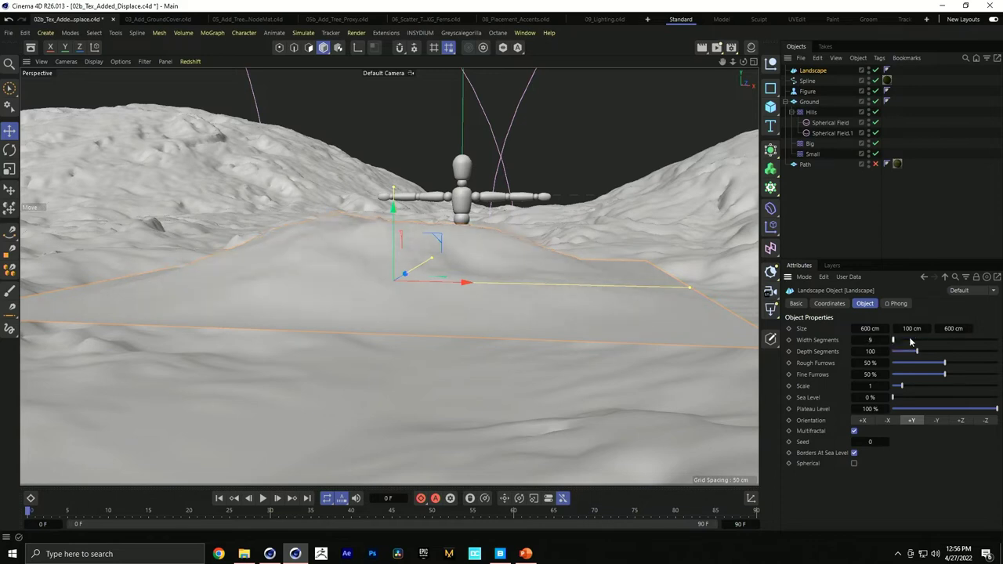
{"action": "key", "text": "Delete"}
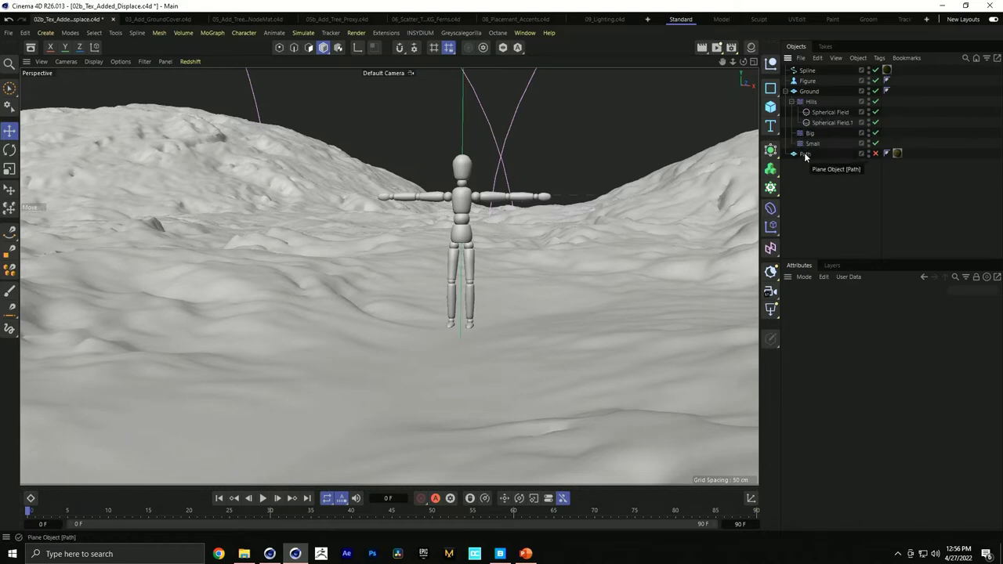
Slide the path spline sideways and raise its point near the figure
{"action": "left_click", "coordinate": [811, 102]}
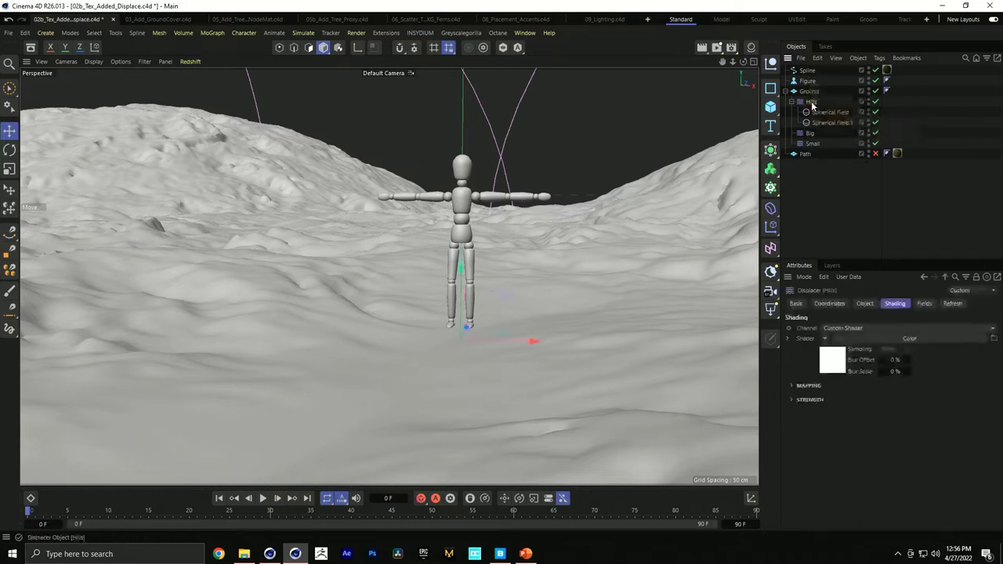
{"action": "left_click", "coordinate": [924, 303]}
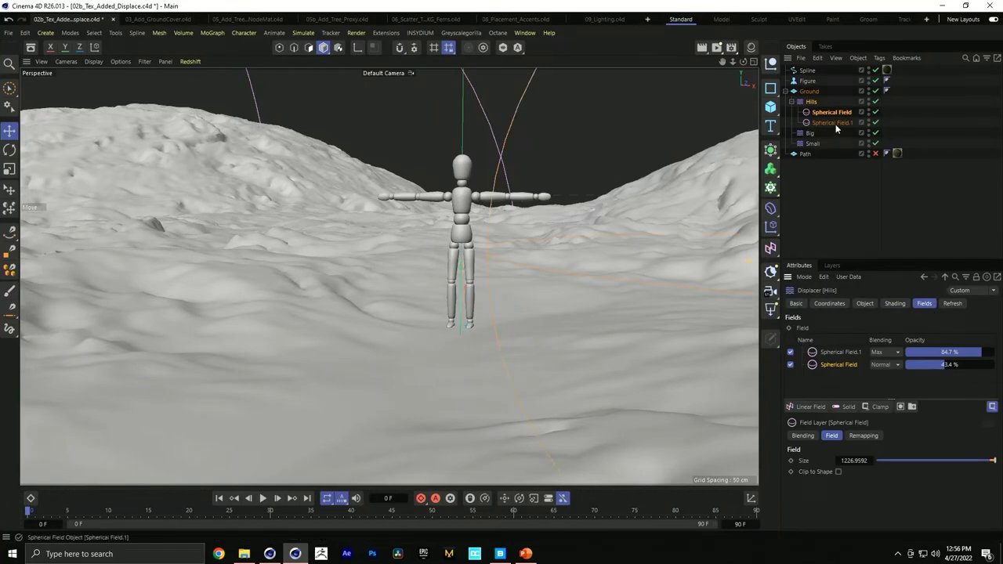
{"action": "left_click", "coordinate": [808, 135]}
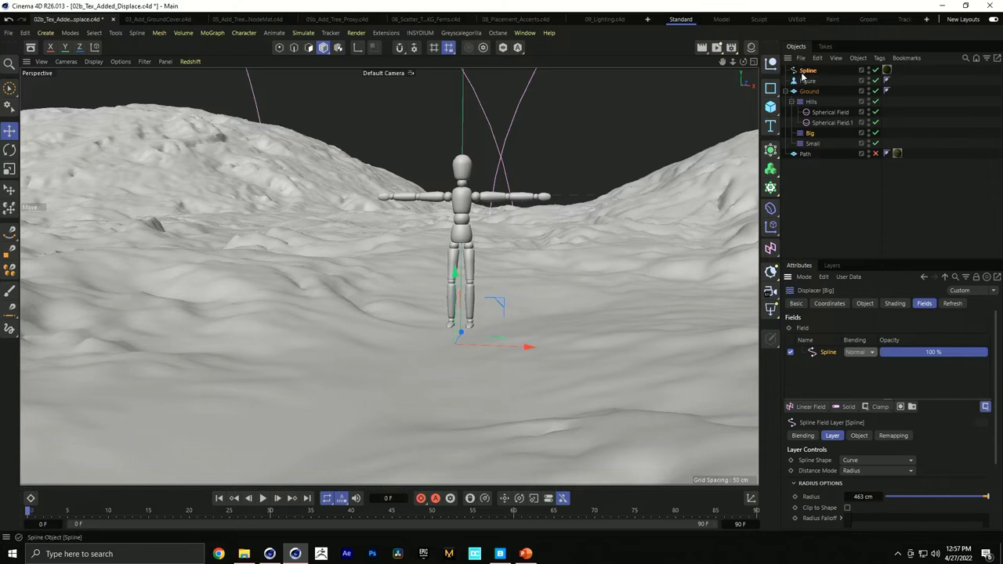
{"action": "left_click", "coordinate": [806, 72]}
{"action": "left_click_drag", "start_coordinate": [461, 337], "coordinate": [427, 333]}
{"action": "left_click_drag", "start_coordinate": [418, 288], "coordinate": [543, 339]}
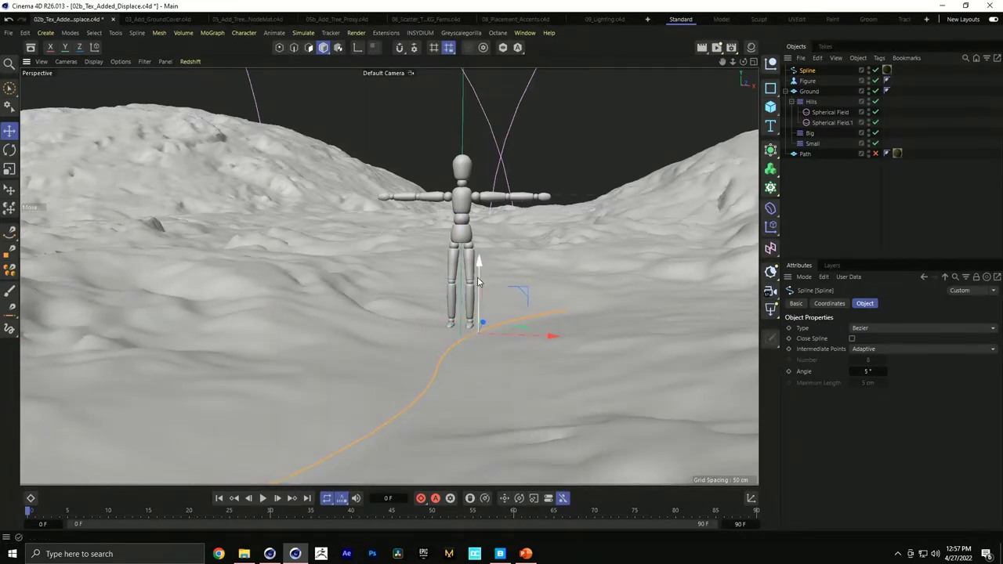
Re-enable the Path plane, select it, and orbit around the terrain
{"action": "left_click", "coordinate": [875, 153]}
{"action": "left_click", "coordinate": [353, 356]}
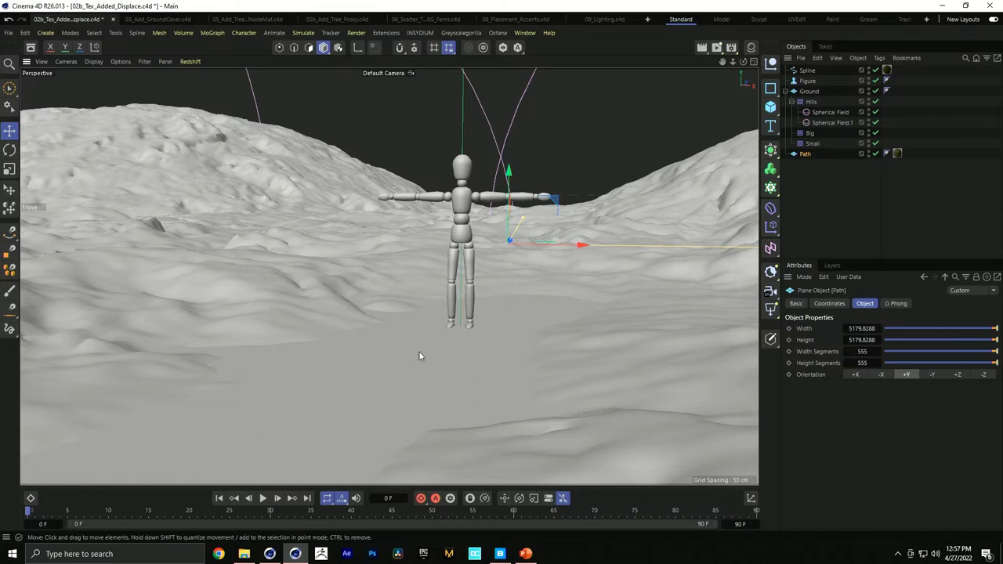
{"action": "left_click_drag", "start_coordinate": [453, 244], "coordinate": [491, 246], "text": "alt"}
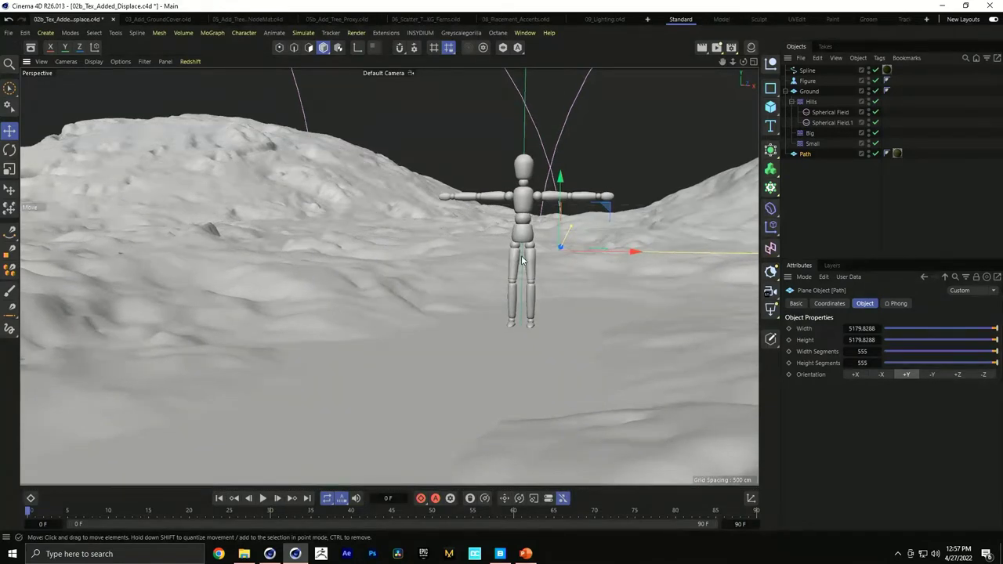
Rotate the path spline to reshape the cleared path around the figure
{"action": "left_click", "coordinate": [805, 71]}
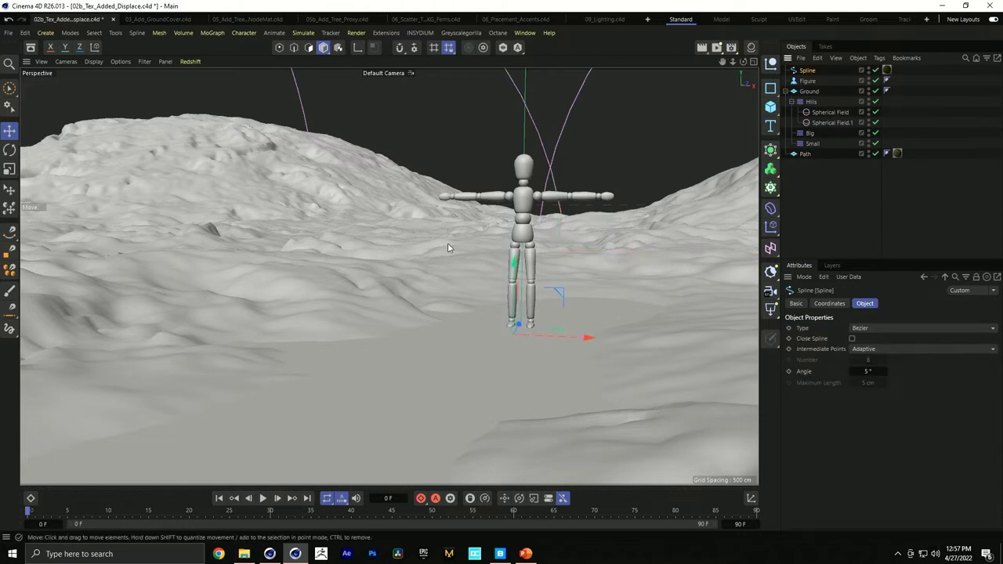
{"action": "key", "text": "r"}
{"action": "left_click_drag", "start_coordinate": [495, 338], "coordinate": [447, 340]}
{"action": "key", "text": "e"}
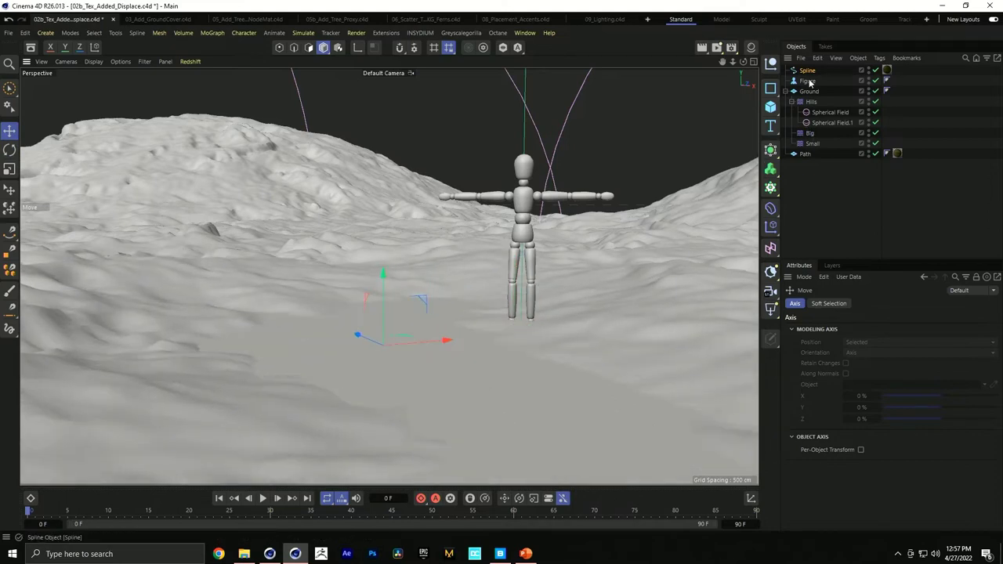
Move the figure left across the terrain, try a rotation, then undo it
{"action": "left_click", "coordinate": [806, 81]}
{"action": "left_click_drag", "start_coordinate": [498, 305], "coordinate": [312, 310]}
{"action": "key", "text": "r"}
{"action": "left_click_drag", "start_coordinate": [380, 344], "coordinate": [369, 350]}
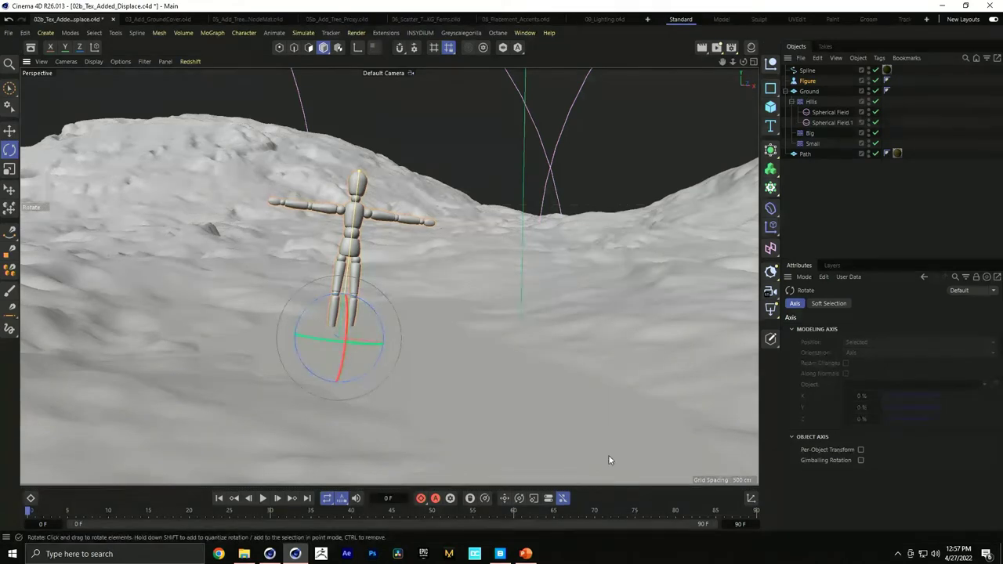
{"action": "key", "text": "ctrl+z"}
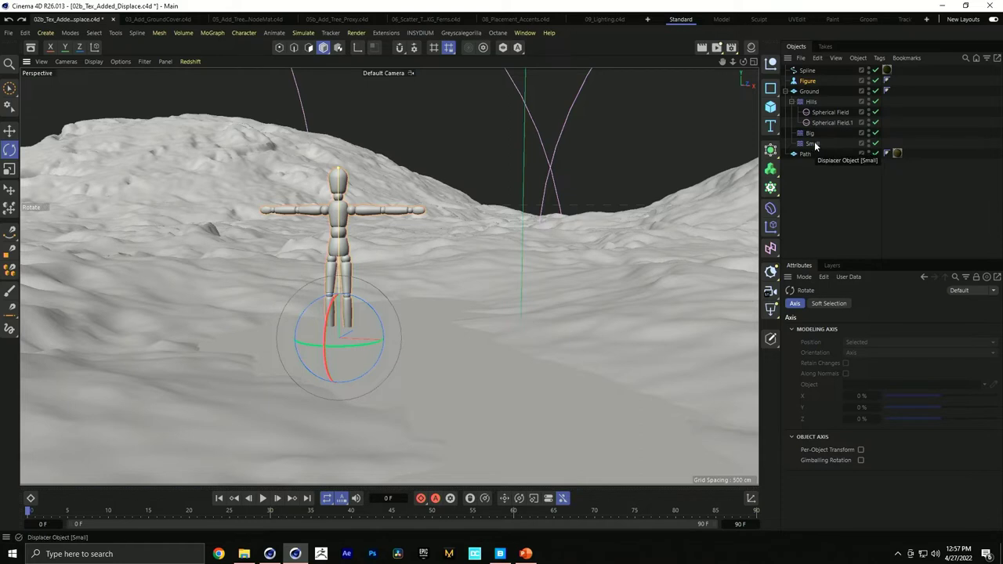
Switch to the 03_Add_GroundCover scene and bring Quixel Bridge to the front
{"action": "left_click", "coordinate": [157, 18]}
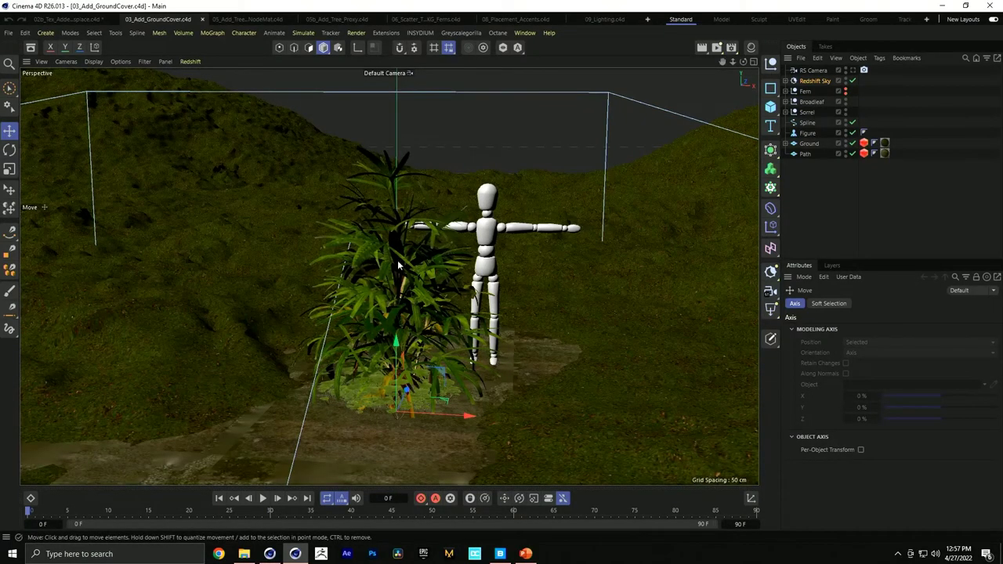
{"action": "mouse_move", "coordinate": [502, 554]}
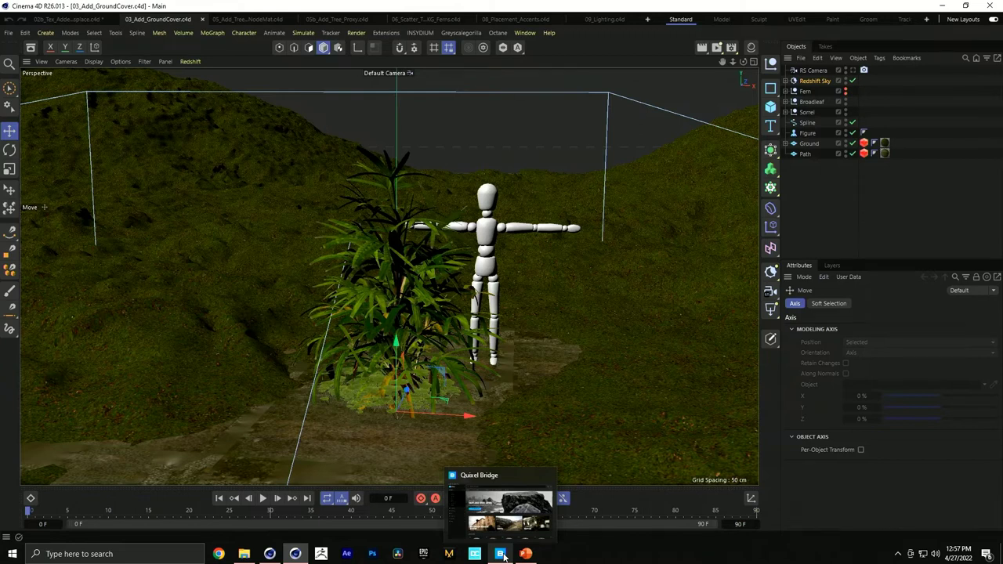
{"action": "left_click", "coordinate": [501, 555]}
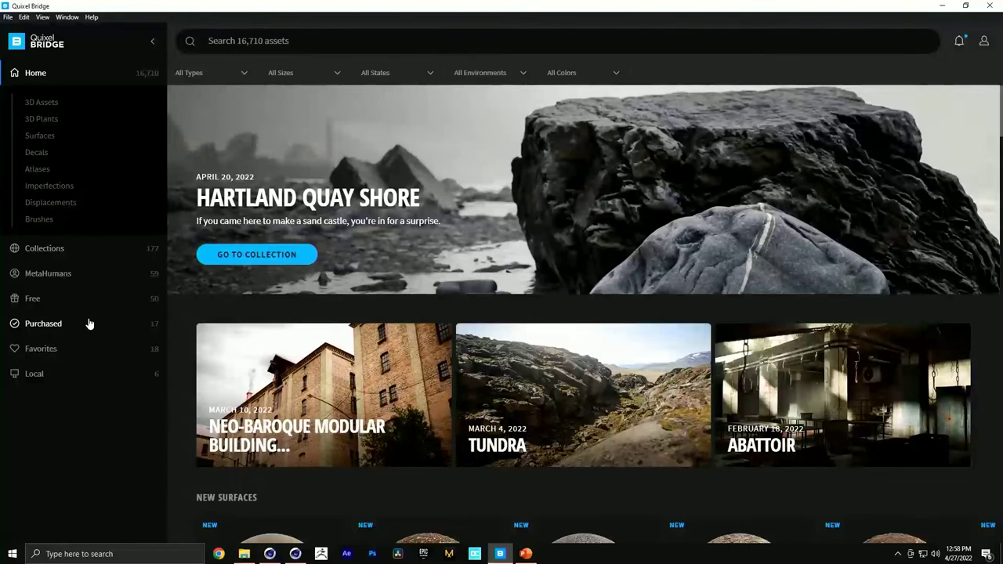
Browse the Home page's New 3D Models carousel forward and back
{"action": "scroll", "coordinate": [654, 280], "scroll_direction": "down", "scroll_amount": 5}
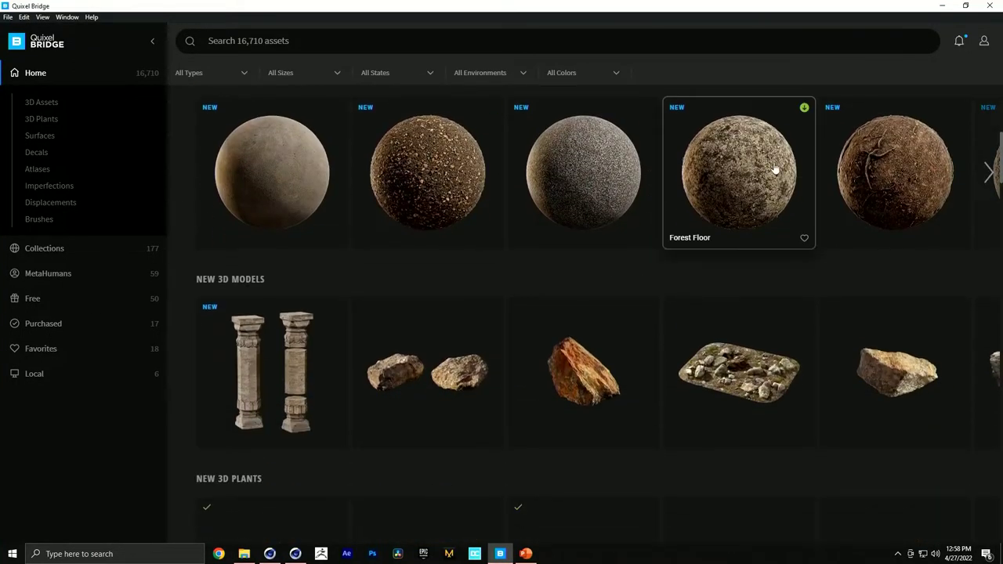
{"action": "scroll", "coordinate": [605, 211], "scroll_direction": "down", "scroll_amount": 1}
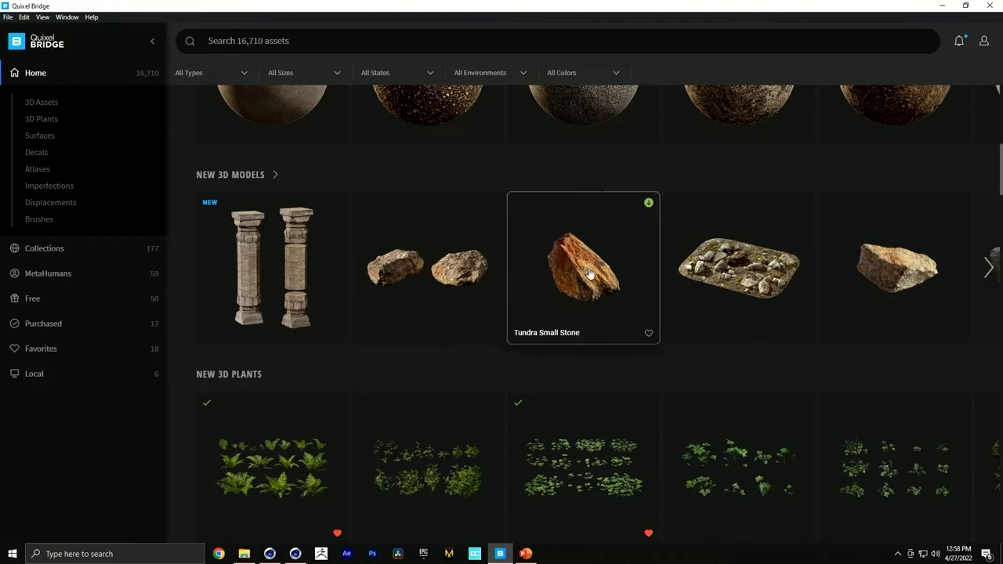
{"action": "left_click", "coordinate": [986, 268]}
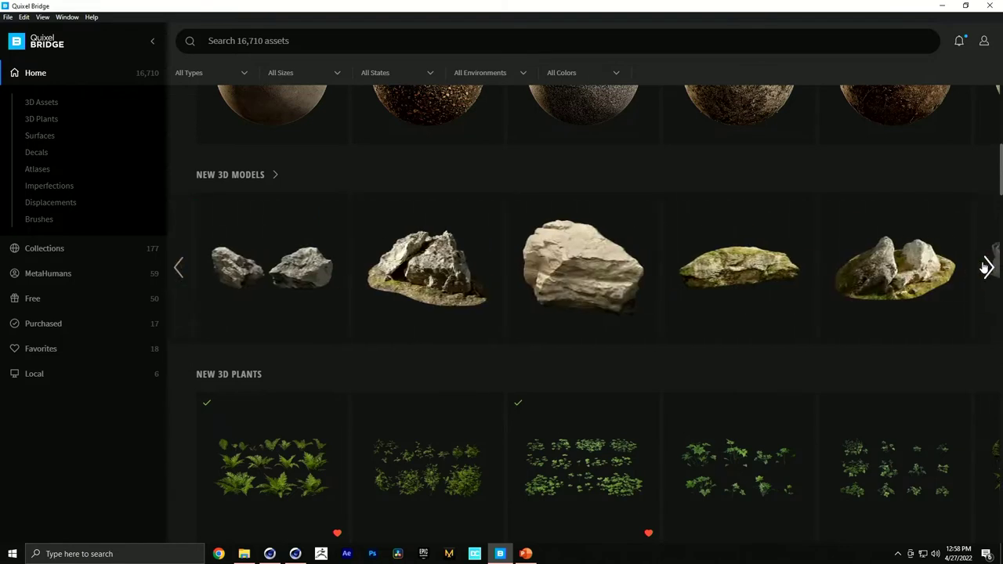
{"action": "left_click", "coordinate": [174, 274]}
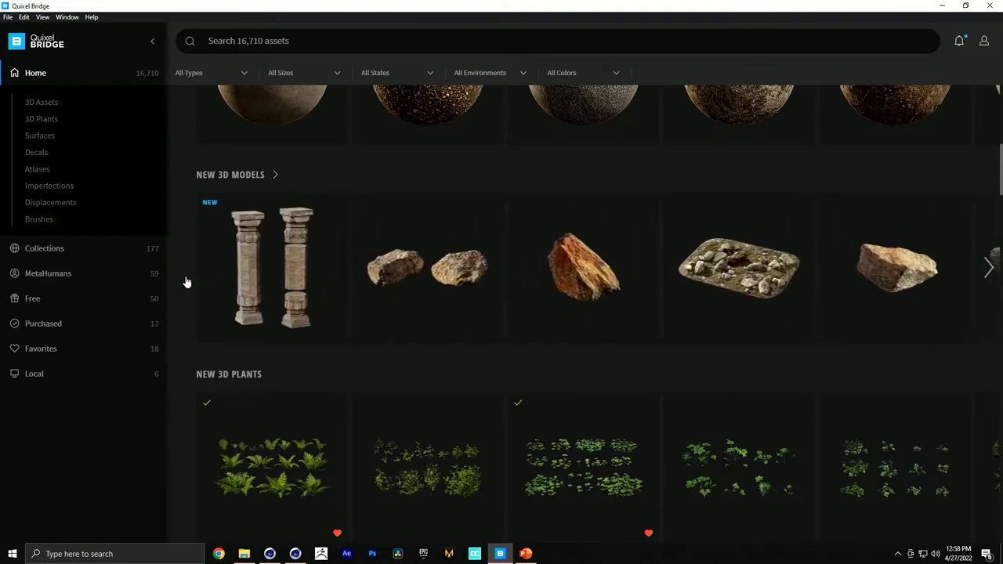
{"action": "scroll", "coordinate": [824, 310], "scroll_direction": "down", "scroll_amount": 1}
{"action": "scroll", "coordinate": [825, 314], "scroll_direction": "down", "scroll_amount": 3}
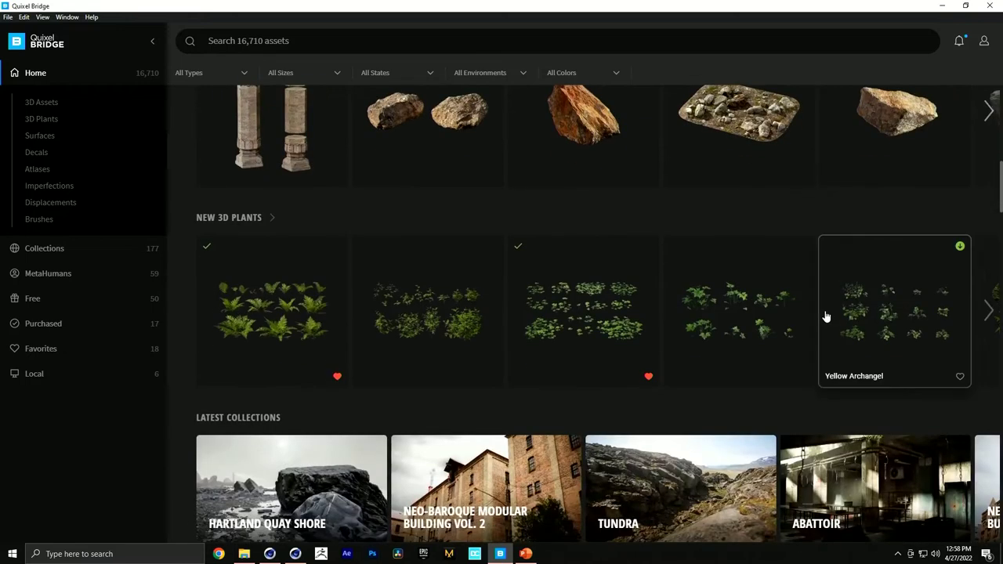
{"action": "scroll", "coordinate": [693, 291], "scroll_direction": "up", "scroll_amount": 1}
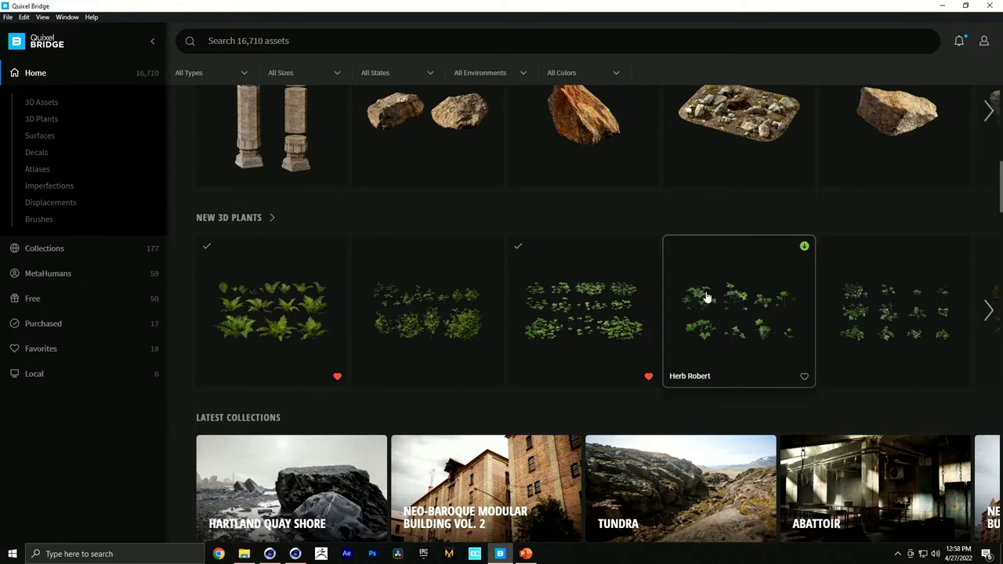
List Purchased assets filtered to 3D Plants, showing fern, Wood Sorrel and a shrub
{"action": "left_click", "coordinate": [61, 304]}
{"action": "left_click", "coordinate": [62, 308]}
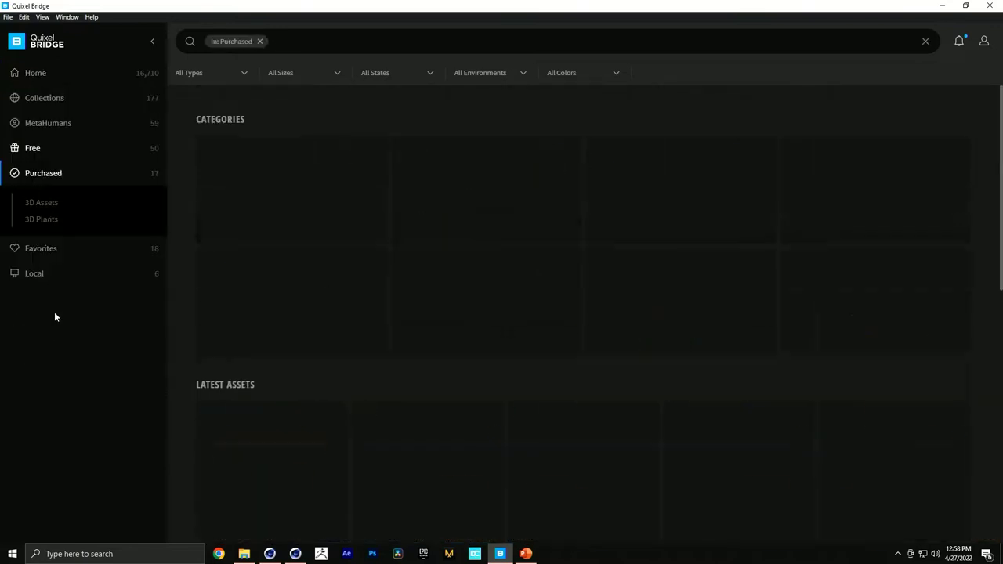
{"action": "scroll", "coordinate": [390, 289], "scroll_direction": "down", "scroll_amount": 1}
{"action": "scroll", "coordinate": [387, 287], "scroll_direction": "up", "scroll_amount": 1}
{"action": "left_click", "coordinate": [465, 188]}
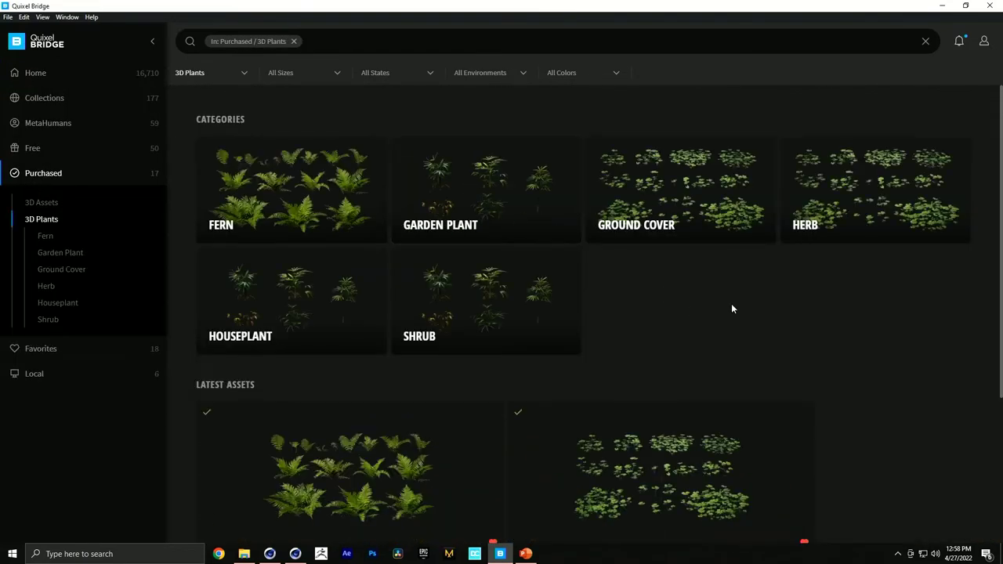
{"action": "scroll", "coordinate": [731, 308], "scroll_direction": "down", "scroll_amount": 2}
{"action": "scroll", "coordinate": [742, 318], "scroll_direction": "down", "scroll_amount": 1}
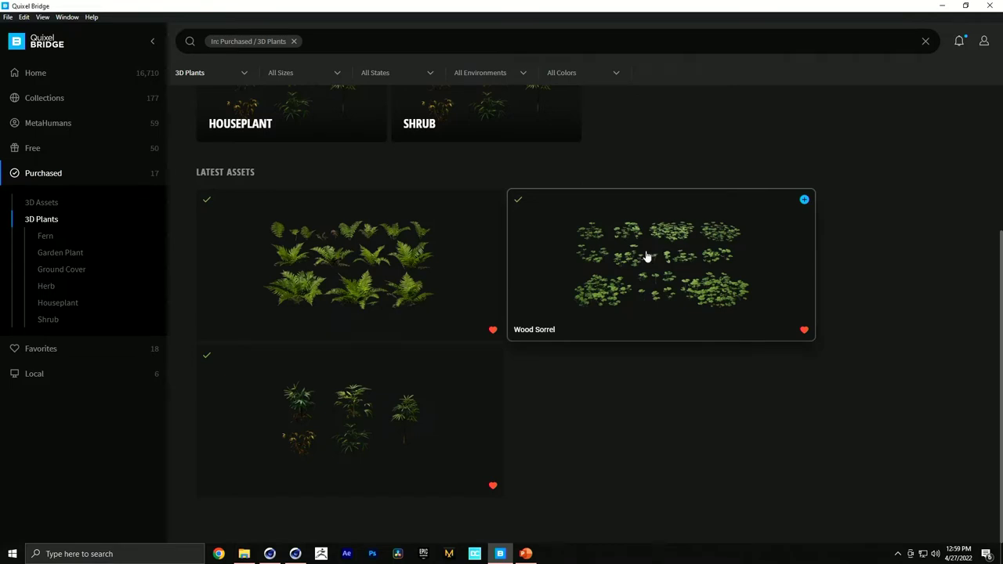
Bring the NAB 2022 deck forward and display slide 9, the Mood Boards grid
{"action": "left_click", "coordinate": [525, 553]}
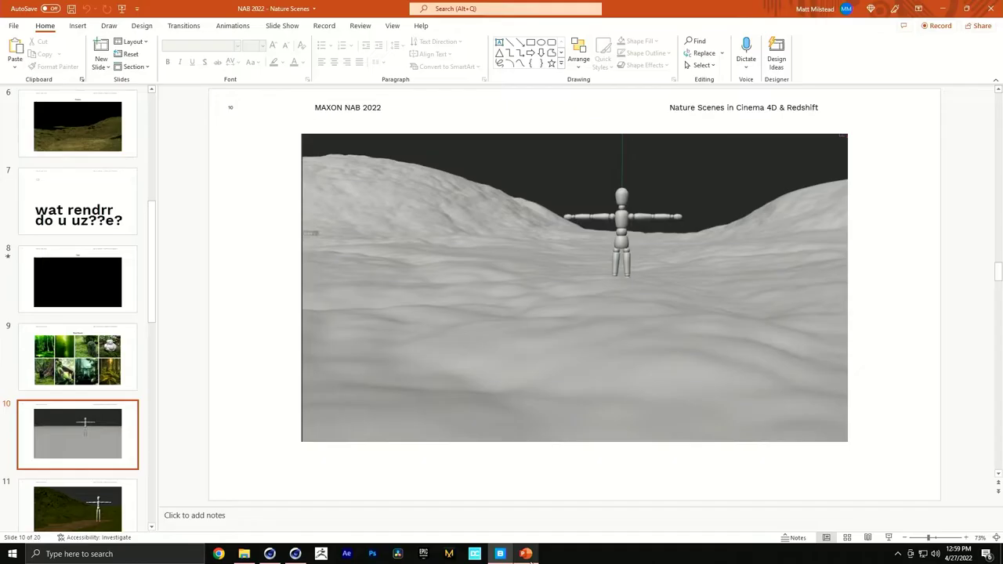
{"action": "left_click", "coordinate": [94, 354]}
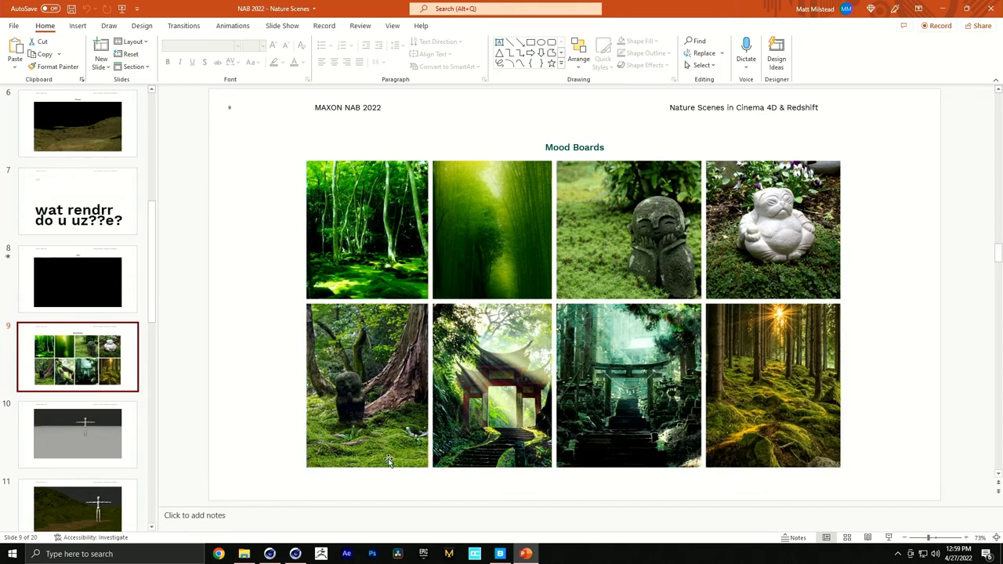
Return to Quixel Bridge's Purchased 3D Plants list showing Lady Fern and the sorrel
{"action": "mouse_move", "coordinate": [305, 547]}
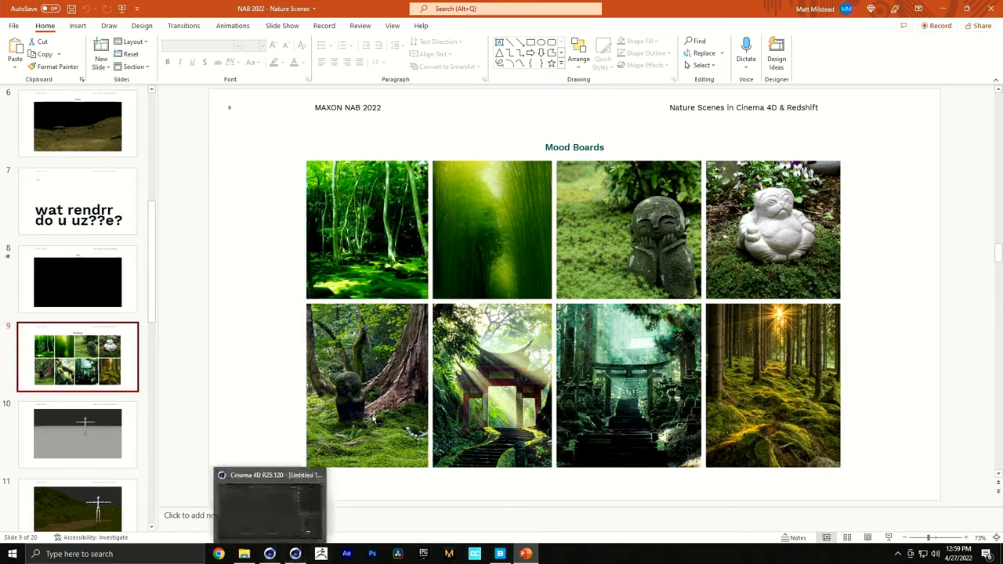
{"action": "left_click", "coordinate": [500, 513]}
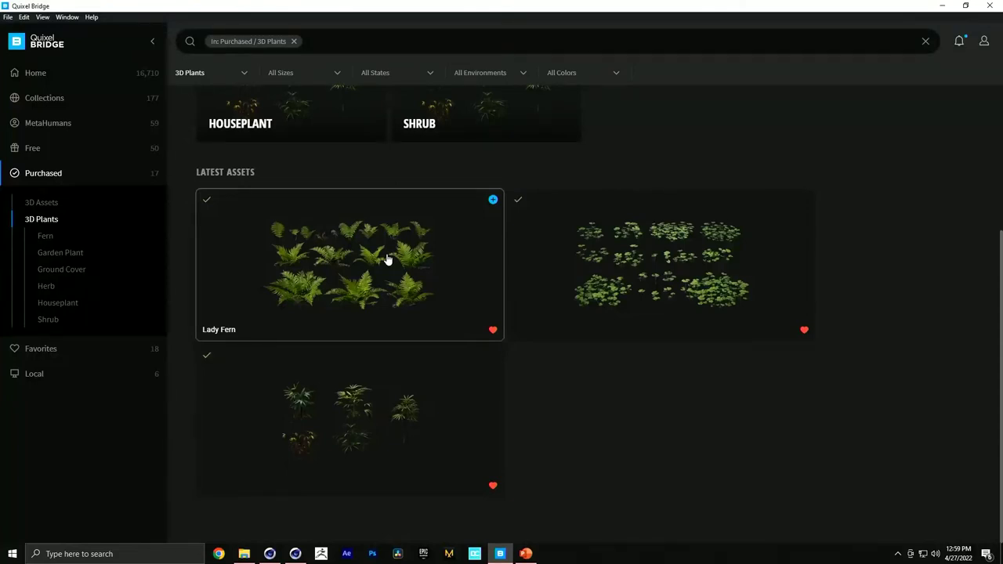
{"action": "scroll", "coordinate": [406, 282], "scroll_direction": "up", "scroll_amount": 2}
{"action": "scroll", "coordinate": [549, 392], "scroll_direction": "down", "scroll_amount": 2}
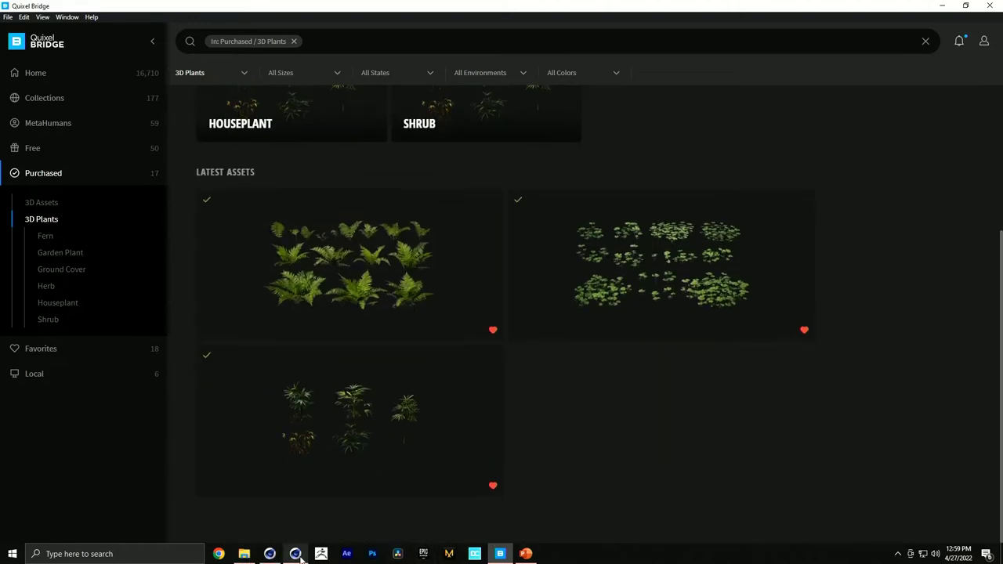
From the project folder in File Explorer, play the 01a_Quixel_Ground_Tex video
{"action": "left_click", "coordinate": [244, 553]}
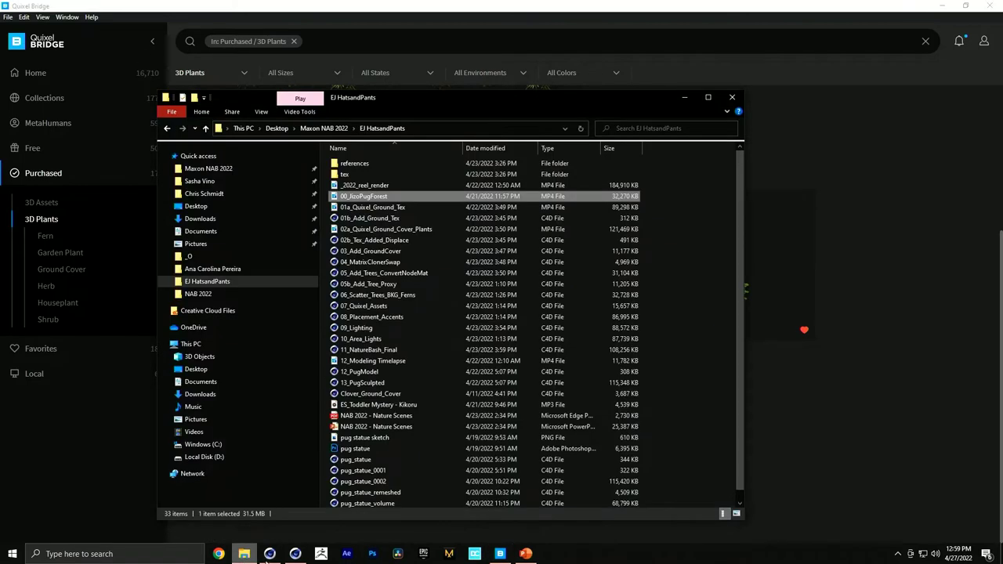
{"action": "double_click", "coordinate": [373, 207]}
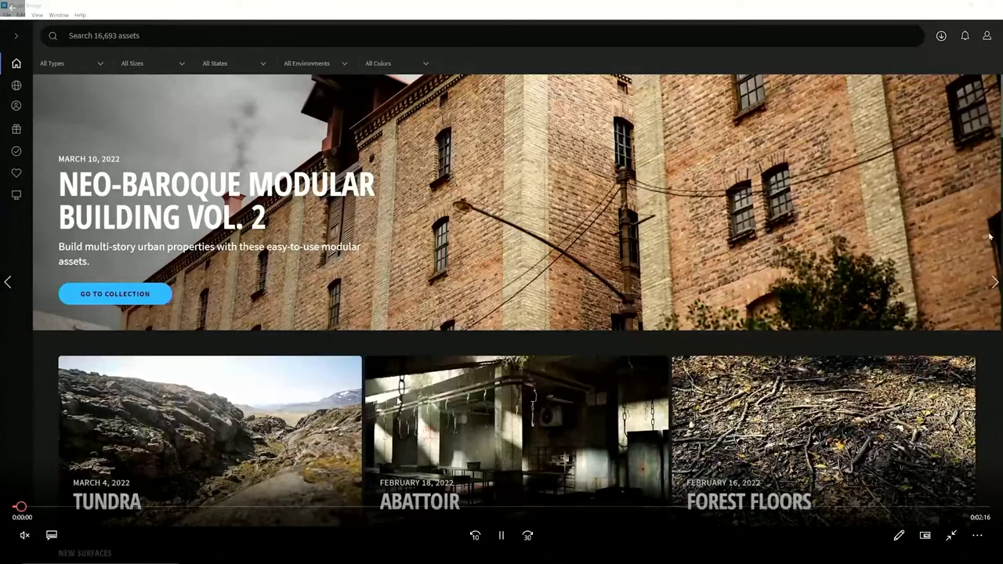
Skip the tutorial ahead to about 0:47, pause, and resume playback
{"action": "left_click", "coordinate": [63, 508]}
{"action": "left_click_drag", "start_coordinate": [62, 507], "coordinate": [509, 512]}
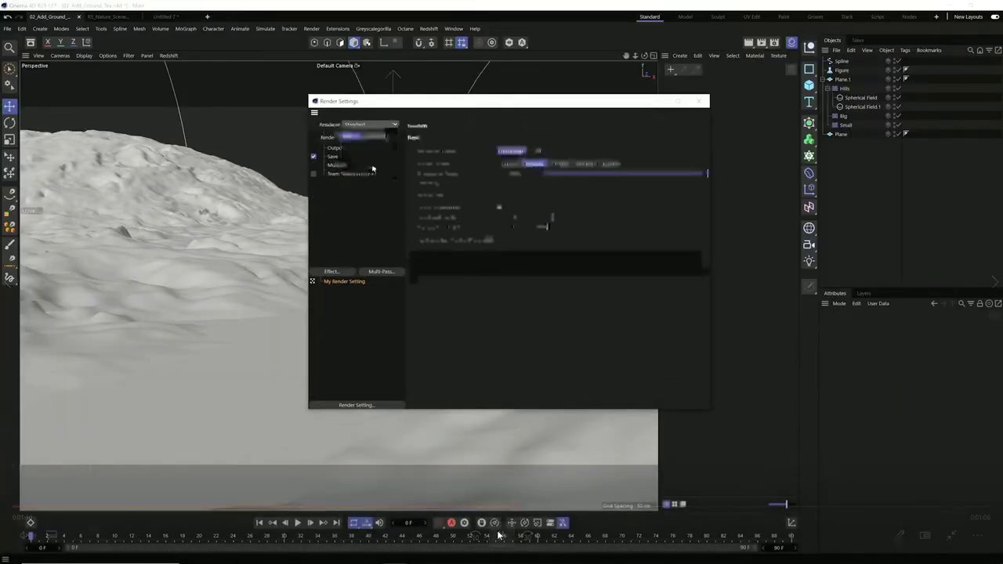
{"action": "mouse_move", "coordinate": [499, 535]}
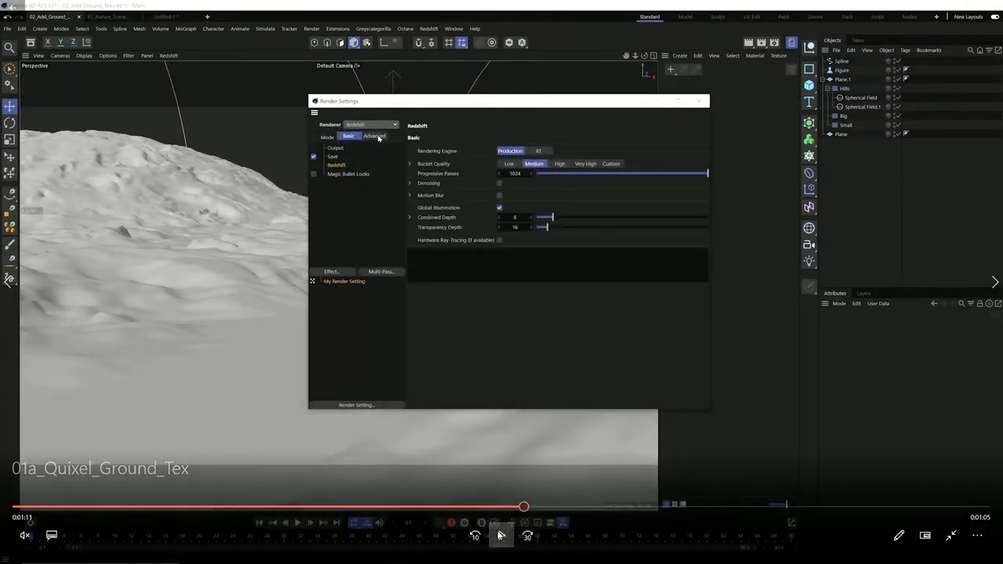
{"action": "left_click", "coordinate": [499, 535]}
{"action": "left_click", "coordinate": [509, 546]}
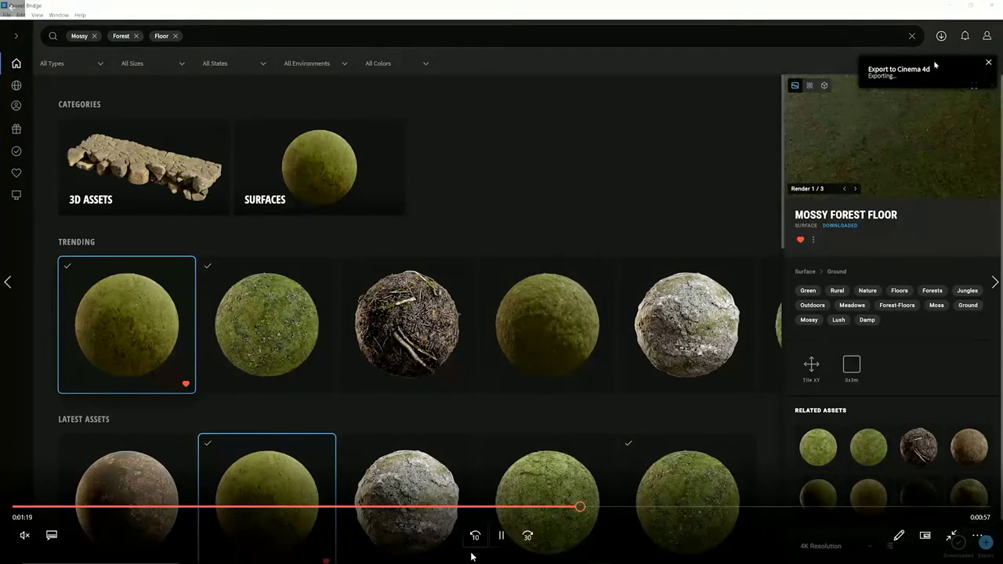
Pause the tutorial, select Lady Fern in Quixel Bridge, and open Export Settings
{"action": "left_click", "coordinate": [501, 535]}
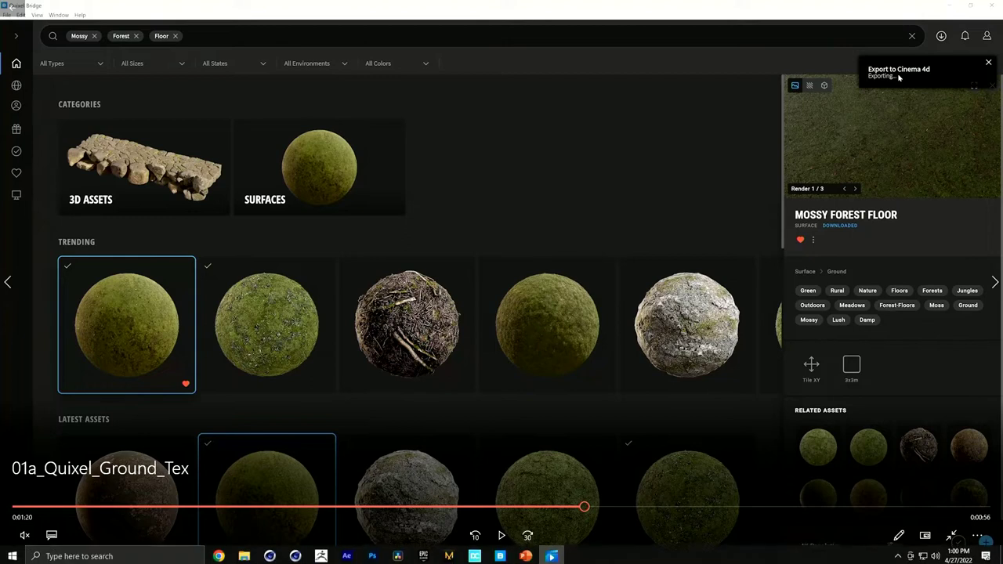
{"action": "left_click", "coordinate": [499, 553]}
{"action": "left_click", "coordinate": [367, 278]}
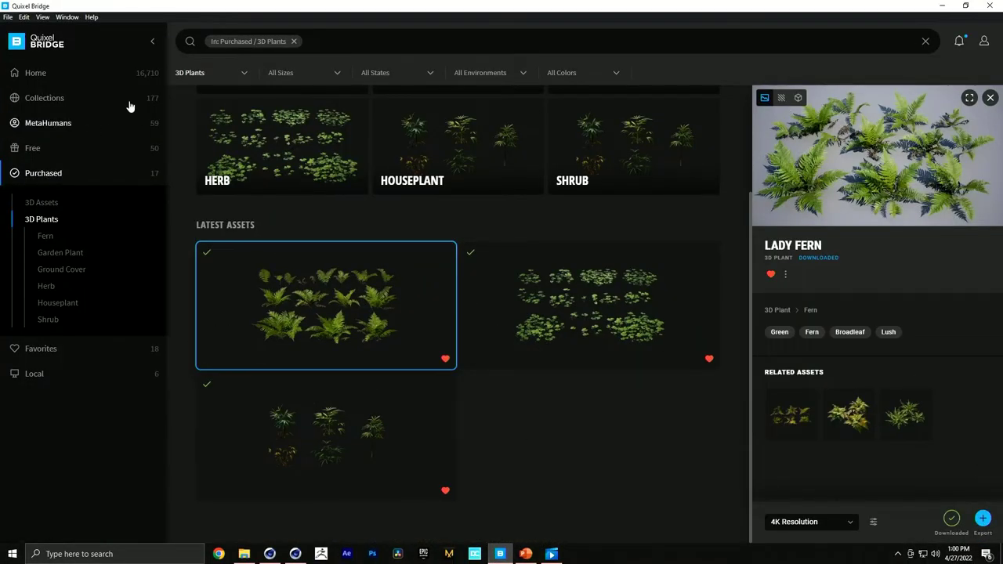
{"action": "left_click", "coordinate": [25, 17]}
{"action": "left_click", "coordinate": [39, 150]}
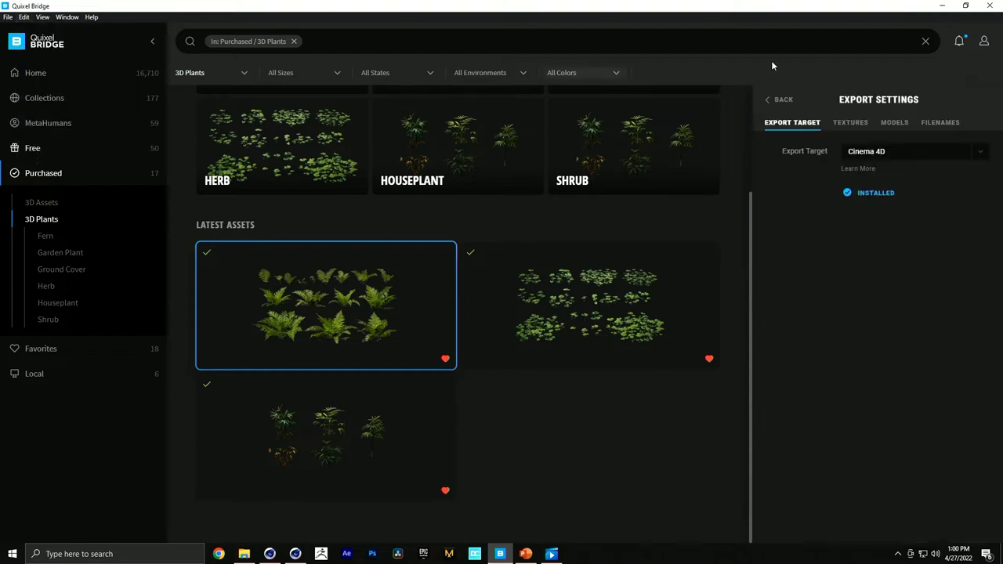
Confirm Cinema 4D as the export target
{"action": "left_click", "coordinate": [879, 152]}
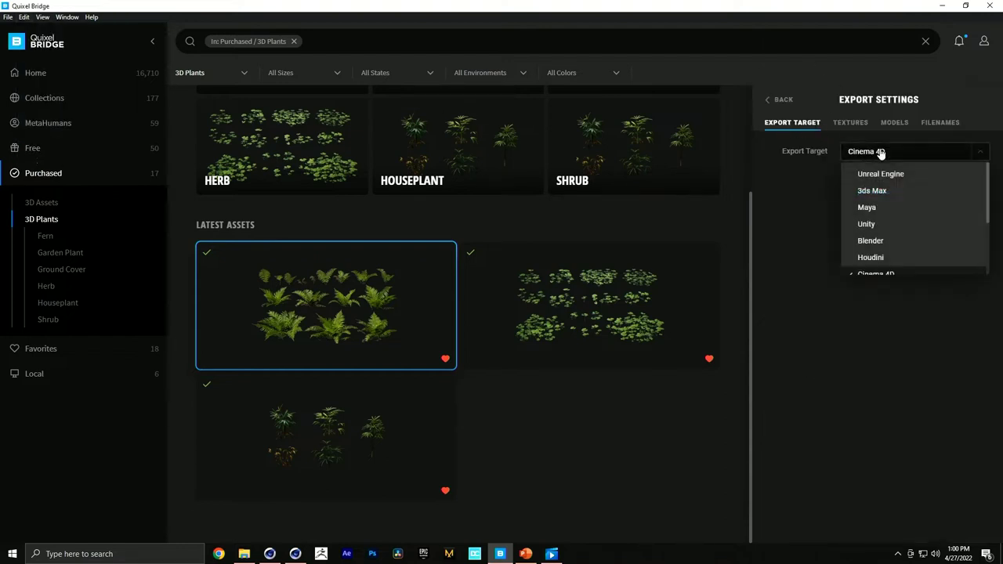
{"action": "scroll", "coordinate": [894, 229], "scroll_direction": "down", "scroll_amount": 3}
{"action": "scroll", "coordinate": [896, 229], "scroll_direction": "up", "scroll_amount": 3}
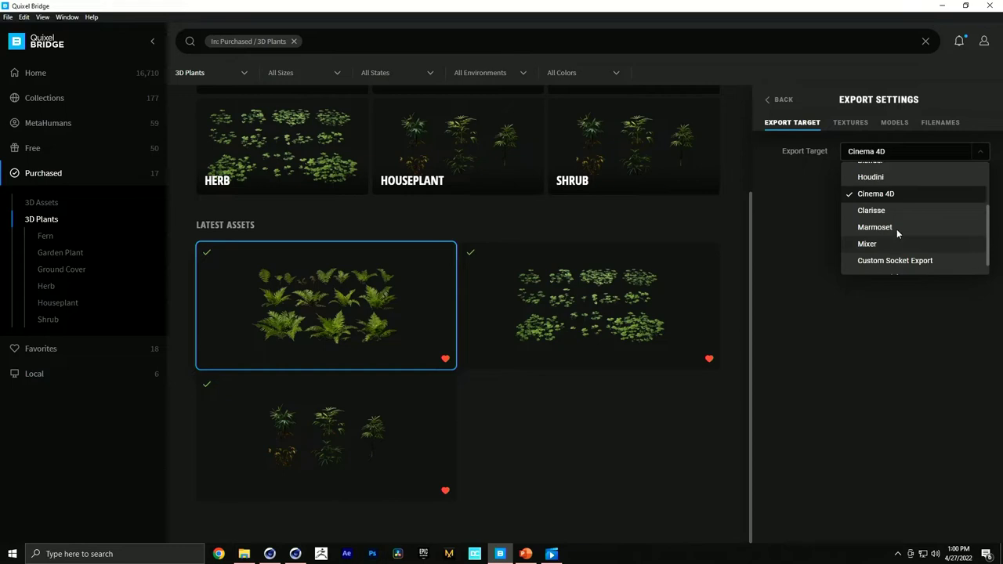
{"action": "scroll", "coordinate": [901, 228], "scroll_direction": "down", "scroll_amount": 3}
{"action": "scroll", "coordinate": [901, 228], "scroll_direction": "up", "scroll_amount": 3}
{"action": "scroll", "coordinate": [901, 228], "scroll_direction": "down", "scroll_amount": 2}
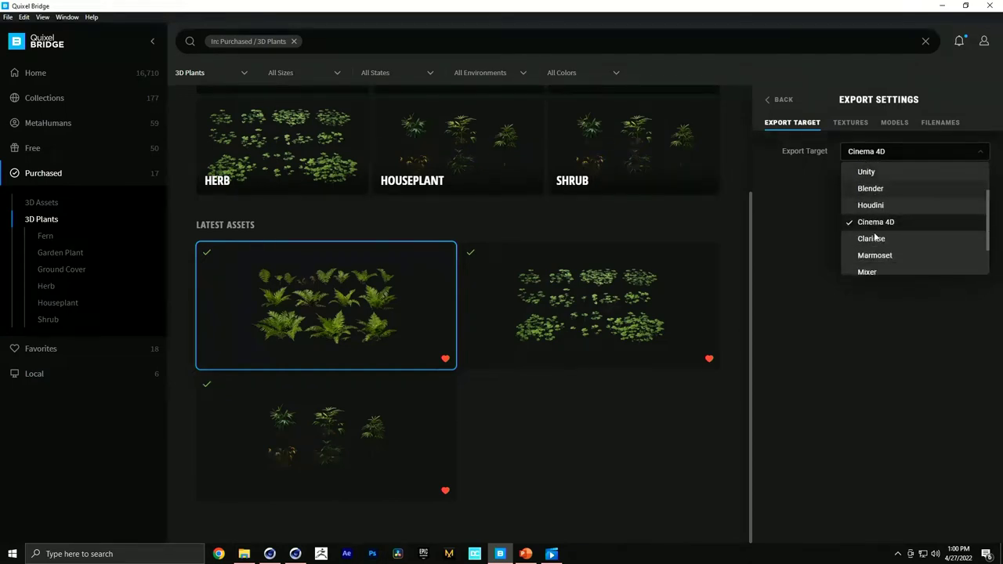
{"action": "left_click", "coordinate": [802, 175]}
Review the surface maps listed in the Textures settings, then return to Export Target
{"action": "left_click", "coordinate": [851, 123]}
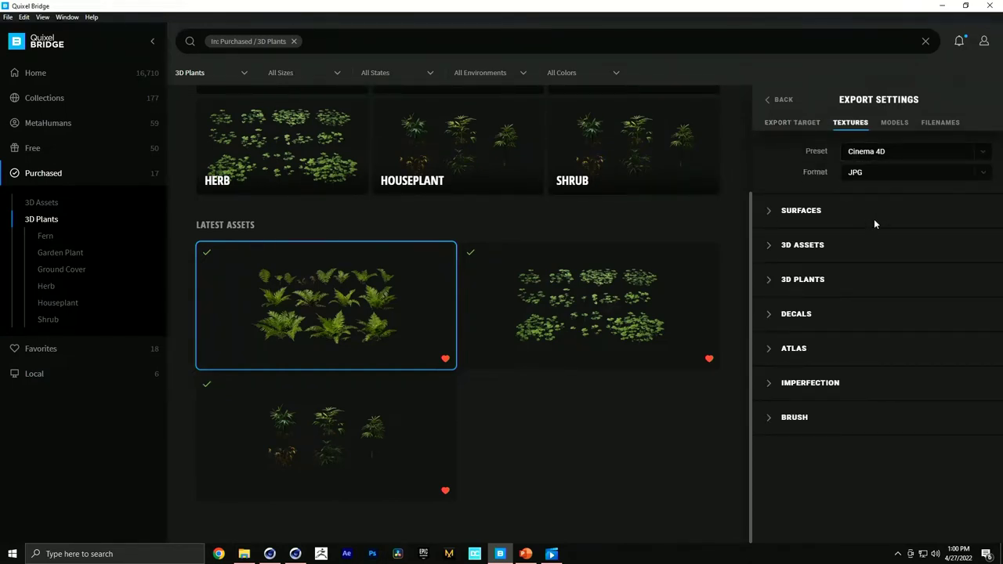
{"action": "left_click", "coordinate": [769, 213]}
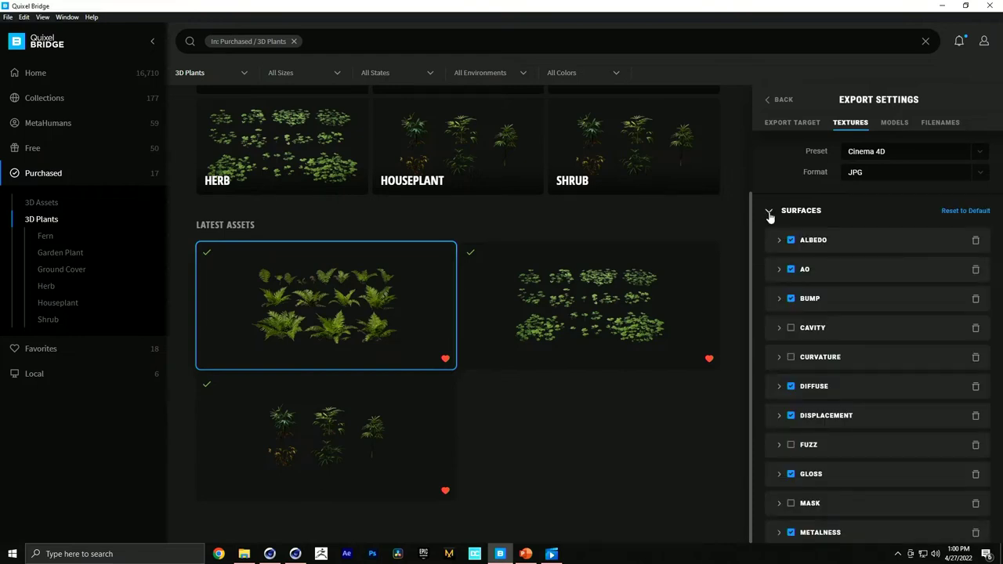
{"action": "left_click", "coordinate": [769, 212]}
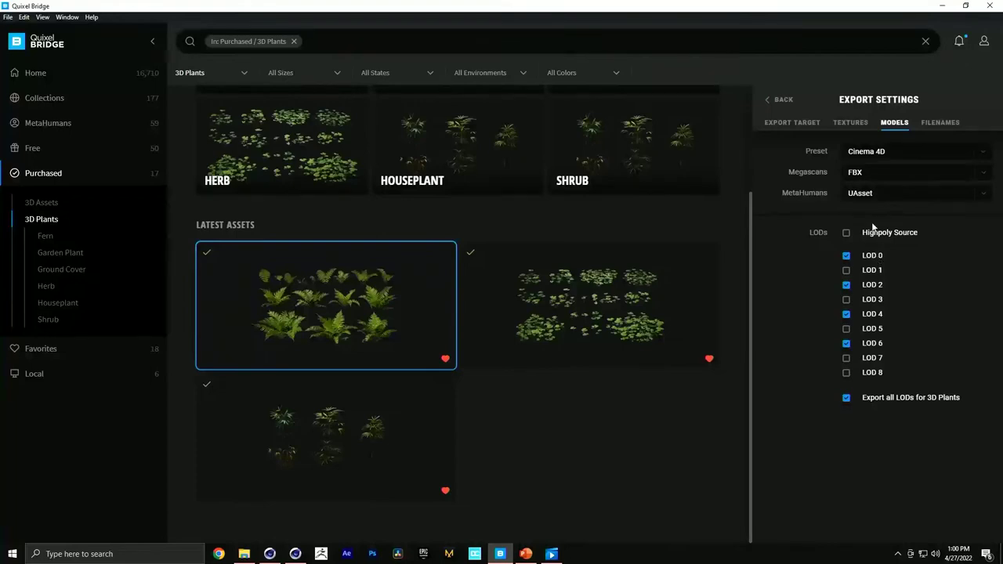
{"action": "left_click", "coordinate": [793, 124]}
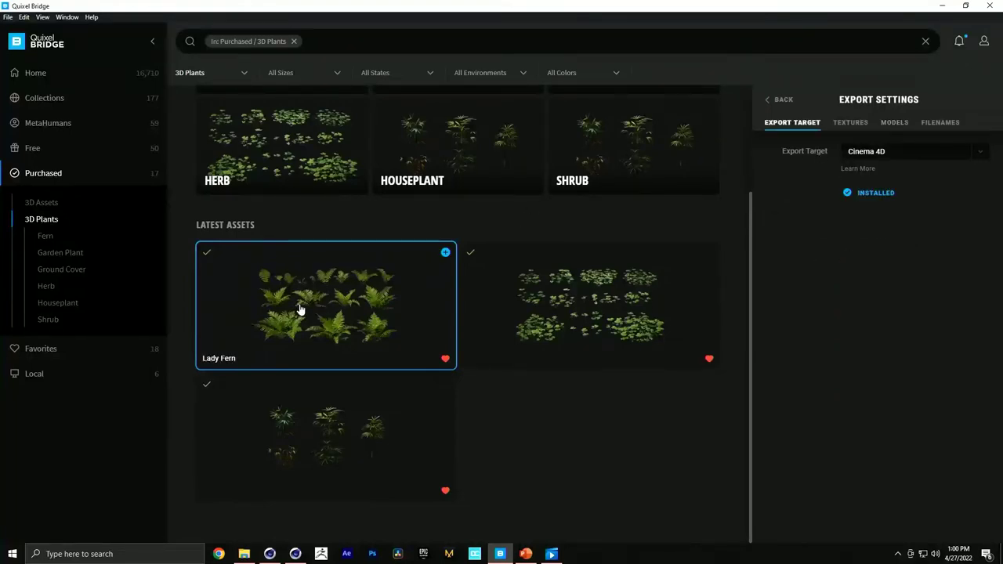
Export Lady Fern to Cinema 4D at 4K resolution
{"action": "left_click", "coordinate": [780, 98]}
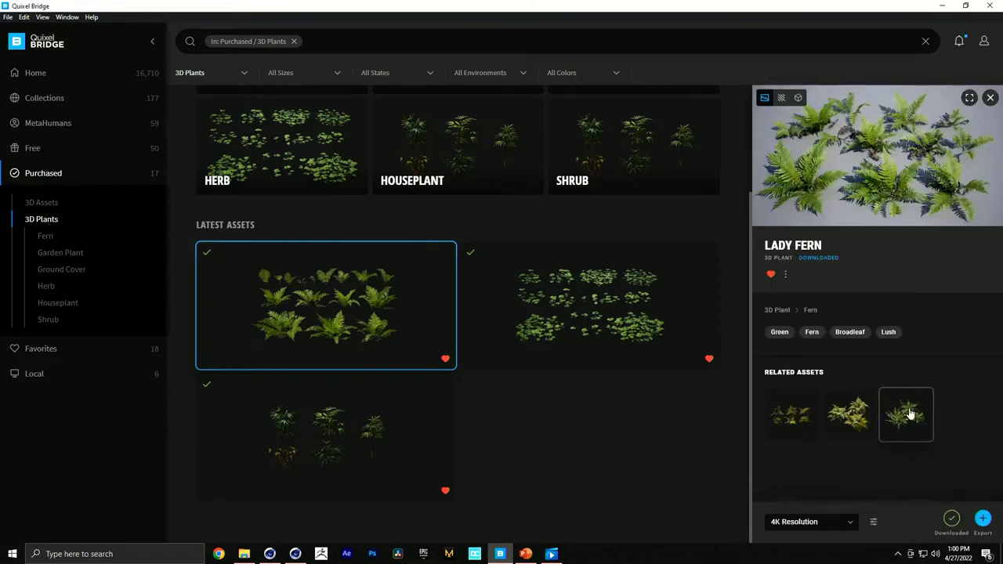
{"action": "left_click", "coordinate": [803, 523]}
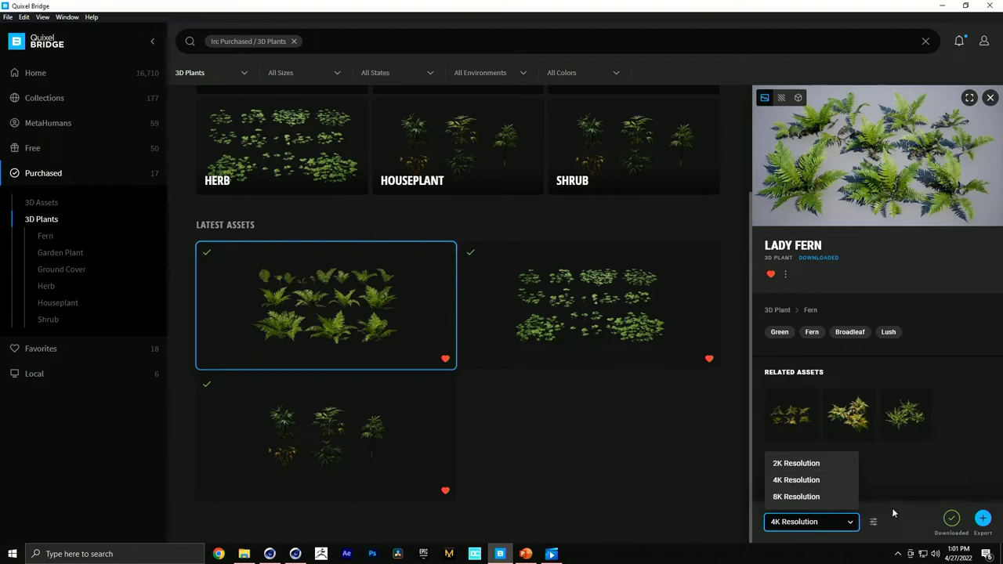
{"action": "left_click", "coordinate": [984, 519]}
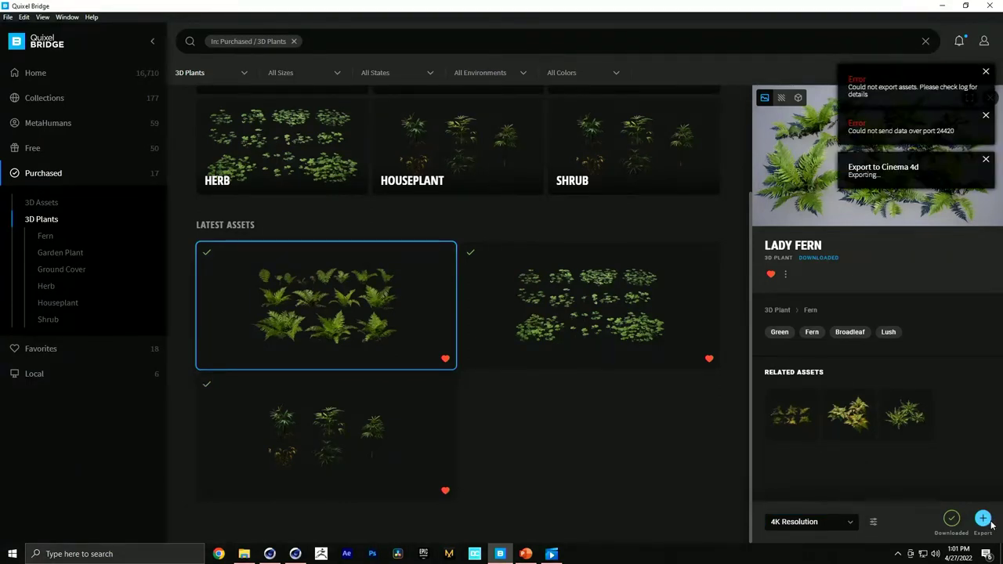
{"action": "left_click", "coordinate": [557, 555]}
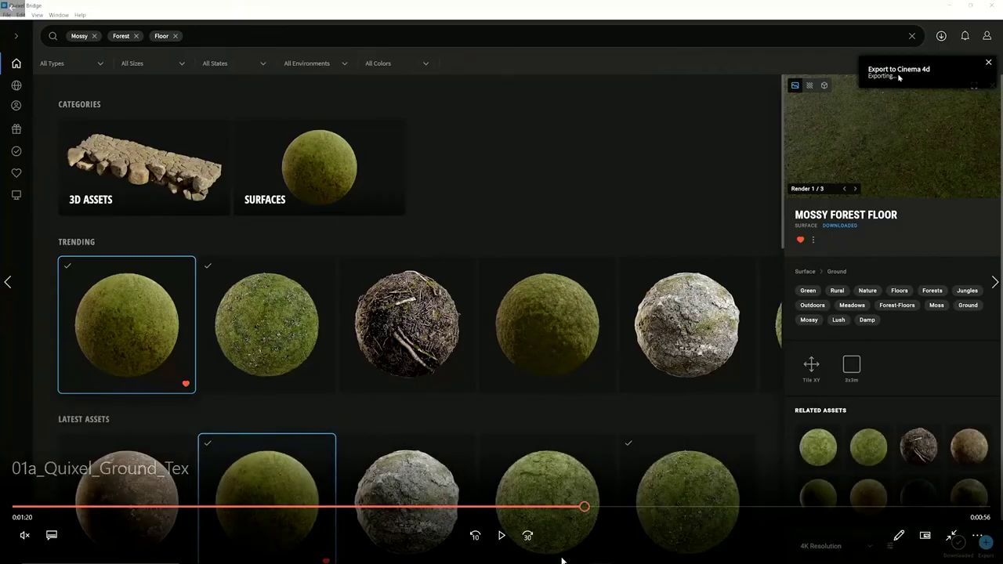
Resume the tutorial, pause on the Redshift shader graph, then scrub to the Quixel Bridge part
{"action": "left_click", "coordinate": [502, 535]}
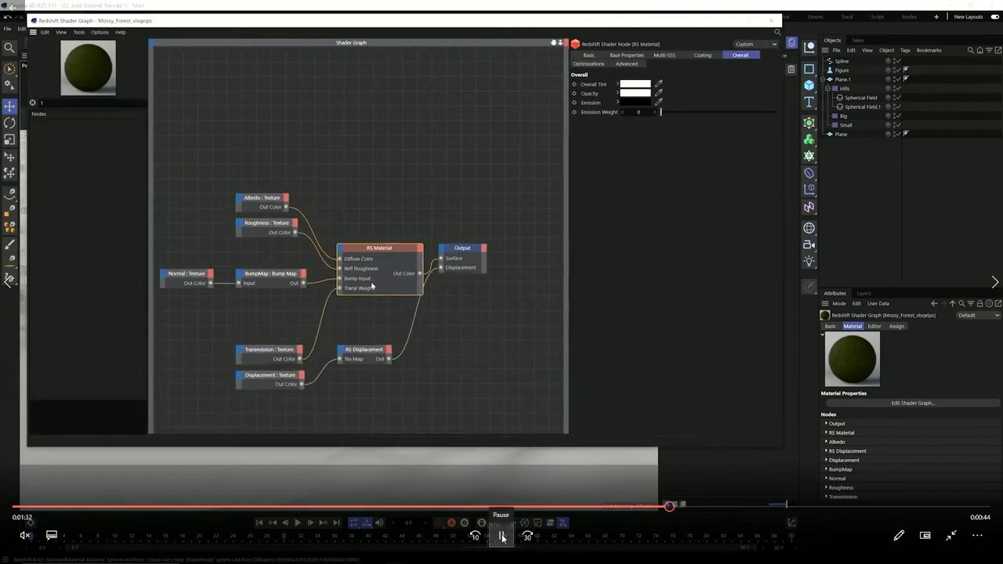
{"action": "left_click", "coordinate": [438, 413]}
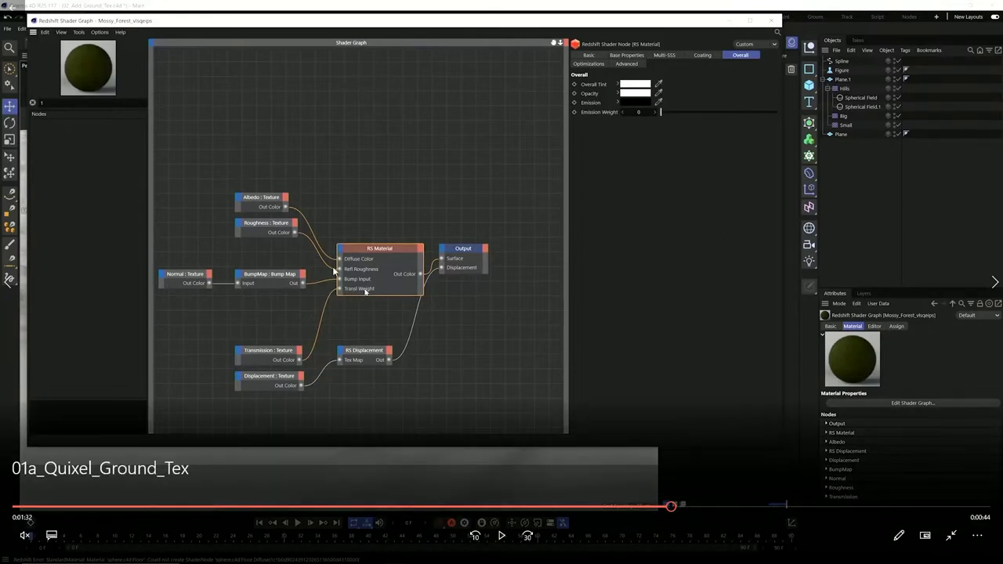
{"action": "left_click_drag", "start_coordinate": [681, 517], "coordinate": [857, 517]}
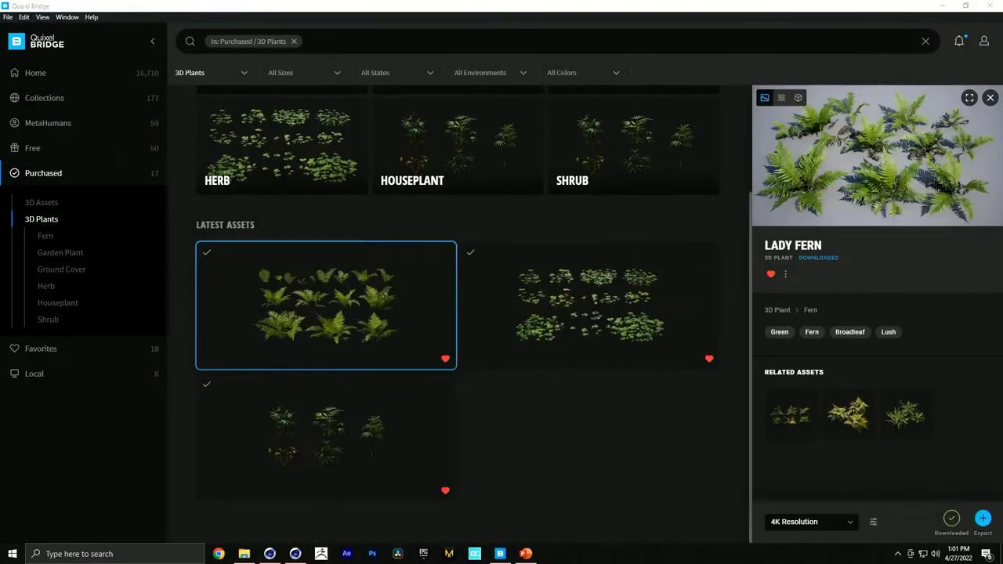
In Cinema 4D, select the broadleaf plant and open the Fern material's shader graph
{"action": "left_click", "coordinate": [295, 553]}
{"action": "left_click", "coordinate": [549, 357]}
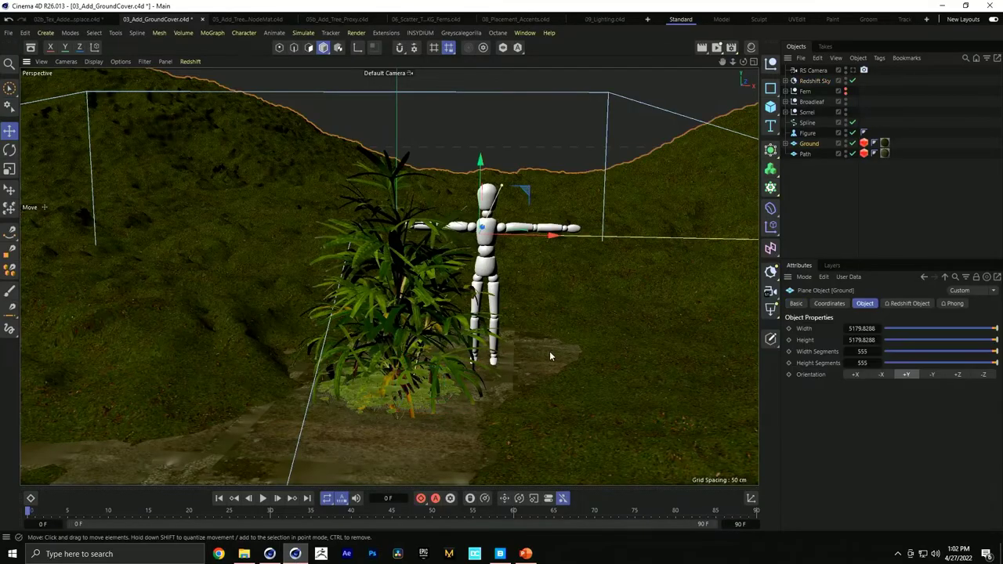
{"action": "left_click", "coordinate": [806, 154]}
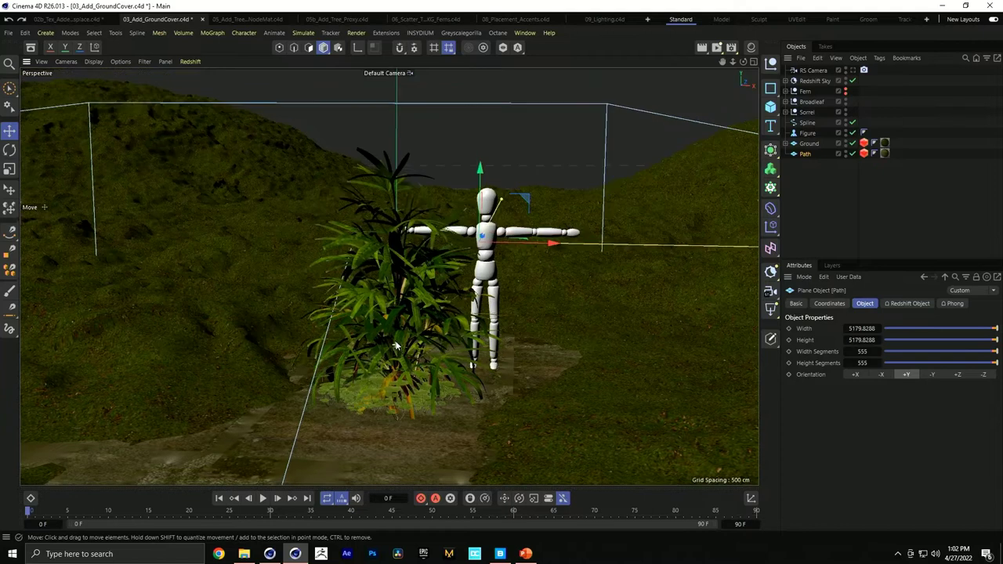
{"action": "left_click", "coordinate": [395, 303]}
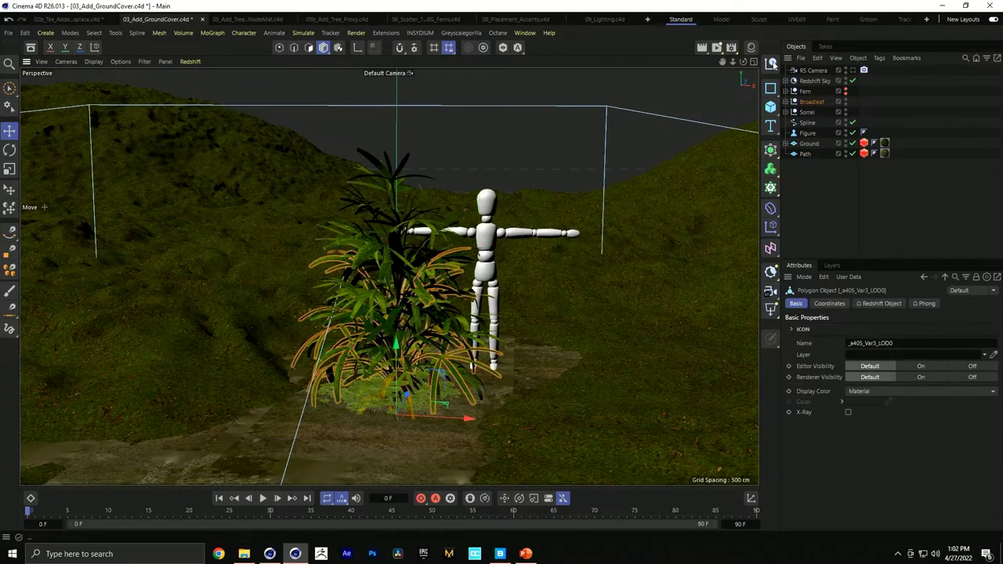
{"action": "key", "text": "shift+F2"}
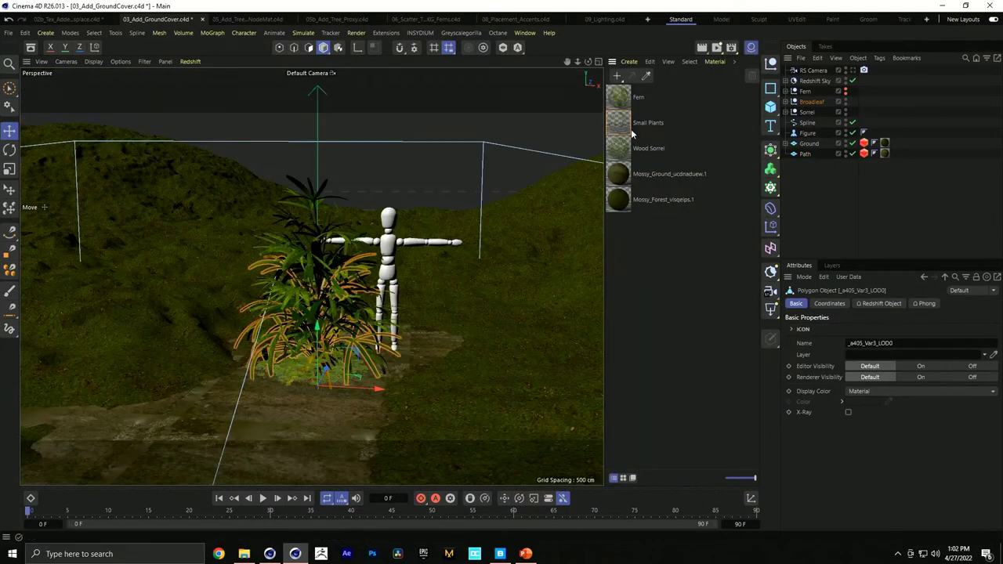
{"action": "double_click", "coordinate": [619, 102]}
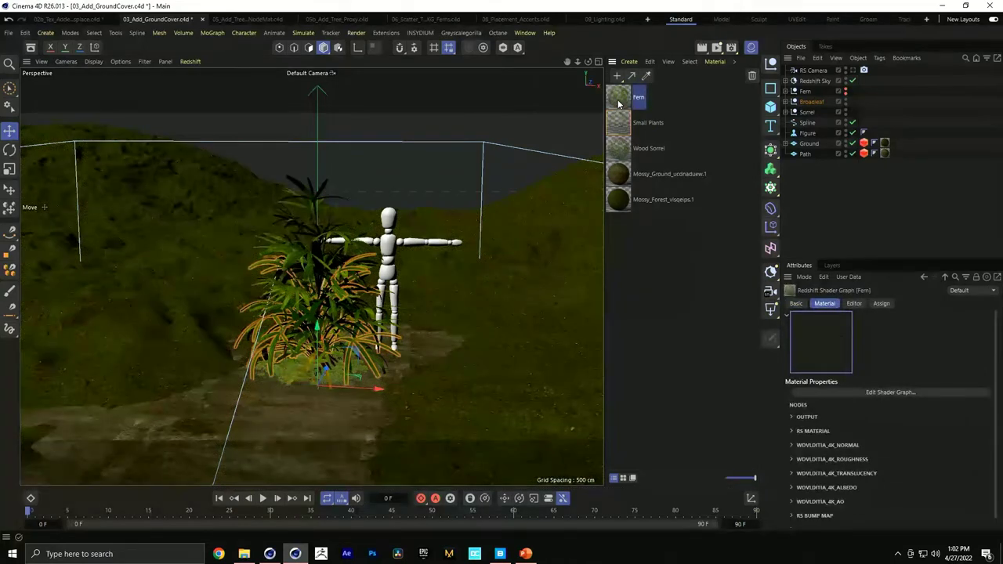
Enlarge the shader graph, inspect the RS Sprite node's stencil settings, and close it
{"action": "left_click_drag", "start_coordinate": [235, 40], "coordinate": [472, 120]}
{"action": "type", "text": "2"}
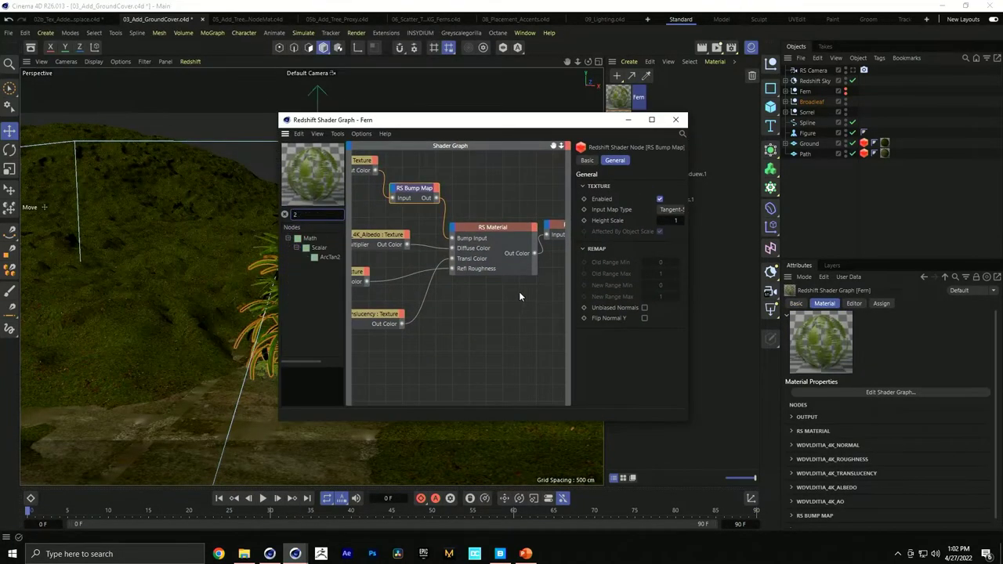
{"action": "scroll", "coordinate": [457, 277], "scroll_direction": "down", "scroll_amount": 3}
{"action": "left_click_drag", "start_coordinate": [275, 109], "coordinate": [27, 77]}
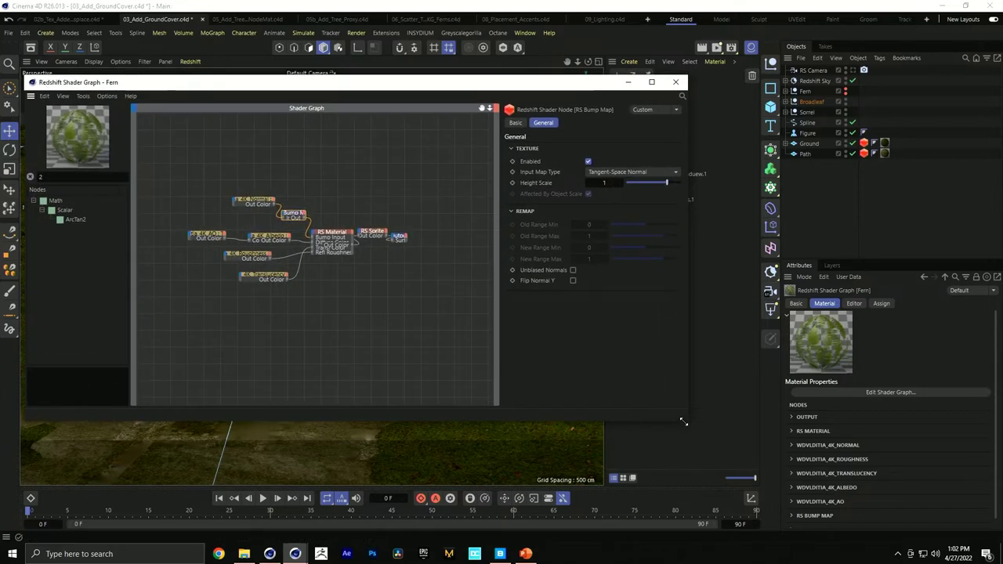
{"action": "left_click_drag", "start_coordinate": [683, 422], "coordinate": [807, 480]}
{"action": "scroll", "coordinate": [358, 347], "scroll_direction": "up", "scroll_amount": 3}
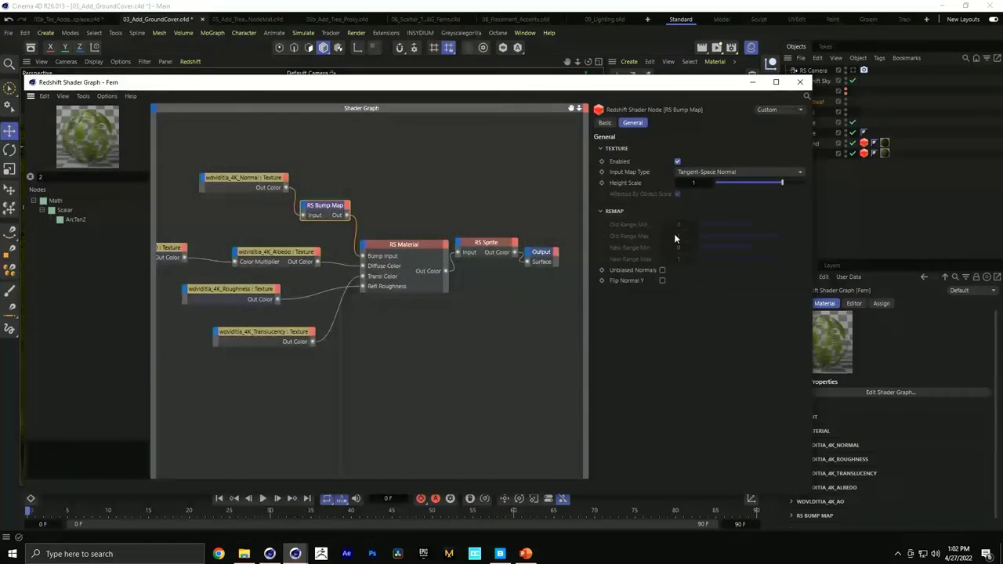
{"action": "left_click", "coordinate": [483, 247]}
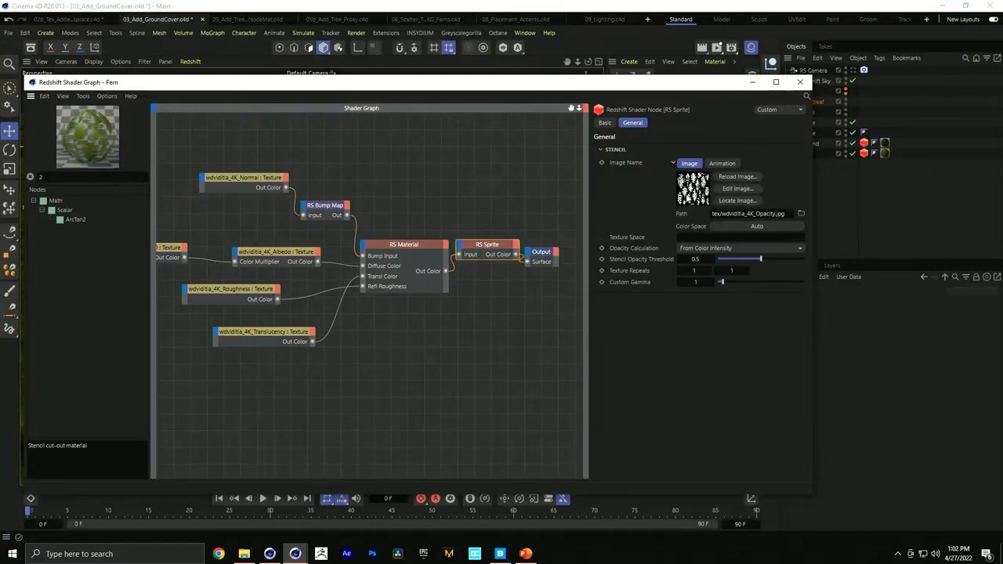
{"action": "left_click", "coordinate": [799, 81]}
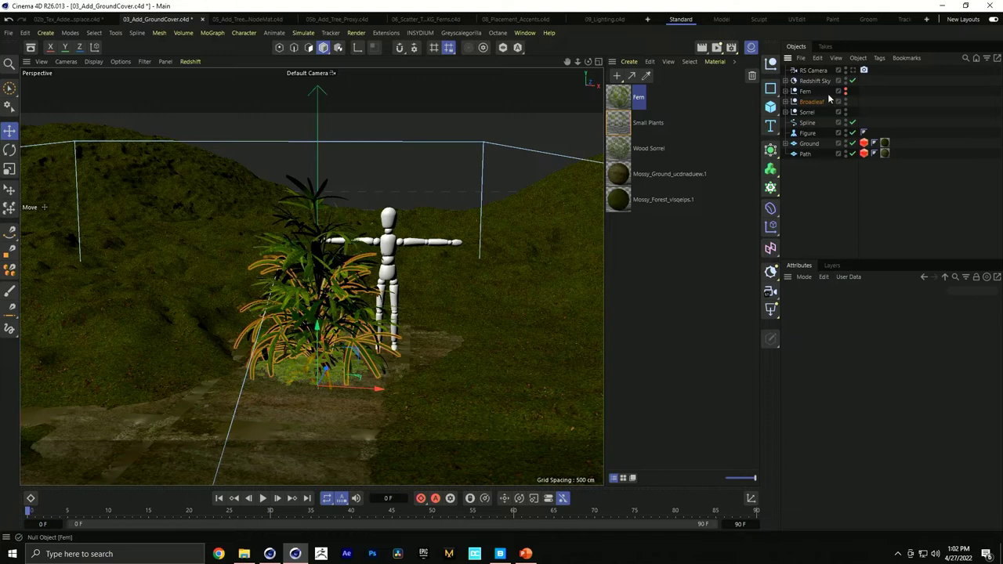
Hide Broadleaf in the viewport and expand the Sorrel group to list its variants
{"action": "left_click", "coordinate": [846, 101]}
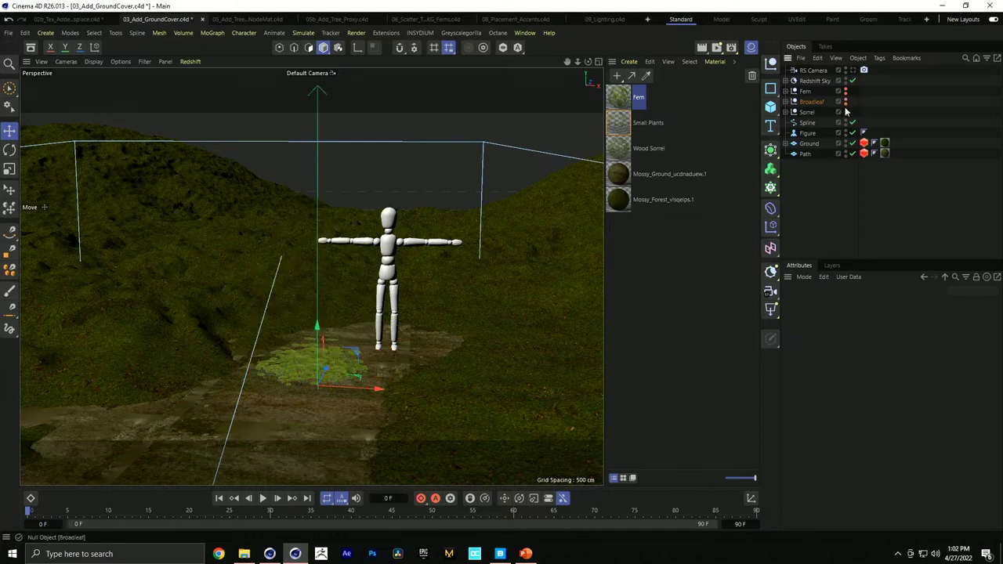
{"action": "left_click", "coordinate": [802, 113]}
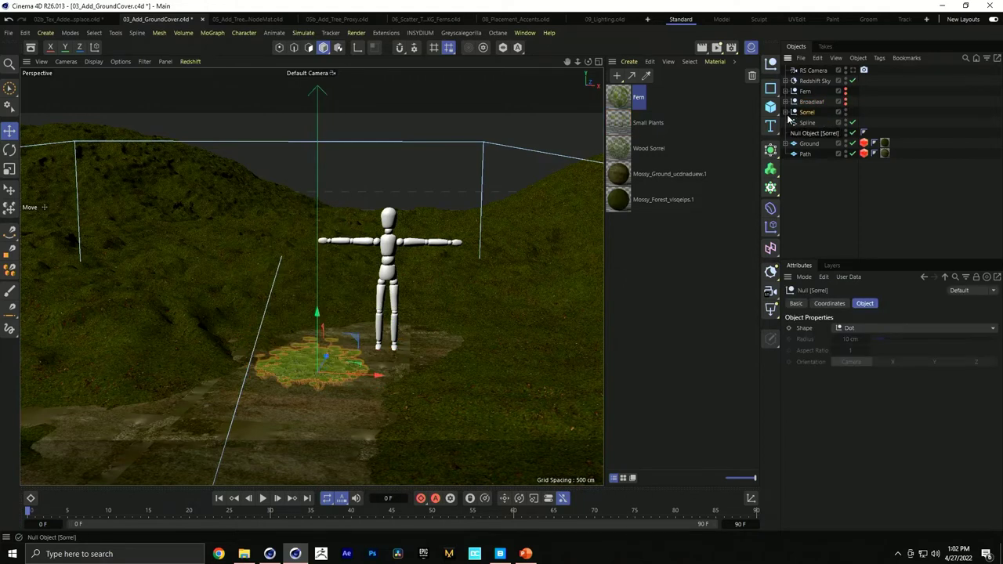
{"action": "left_click", "coordinate": [787, 112]}
{"action": "left_click", "coordinate": [829, 122]}
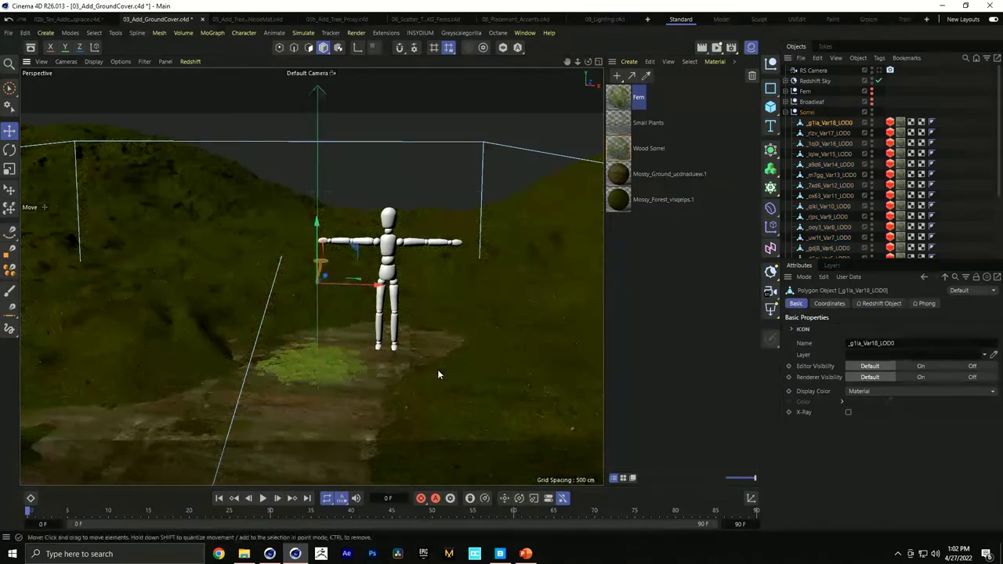
Select the _rjps_Var9_LOD0 sorrel variant and lower it onto the ground
{"action": "left_click", "coordinate": [313, 290]}
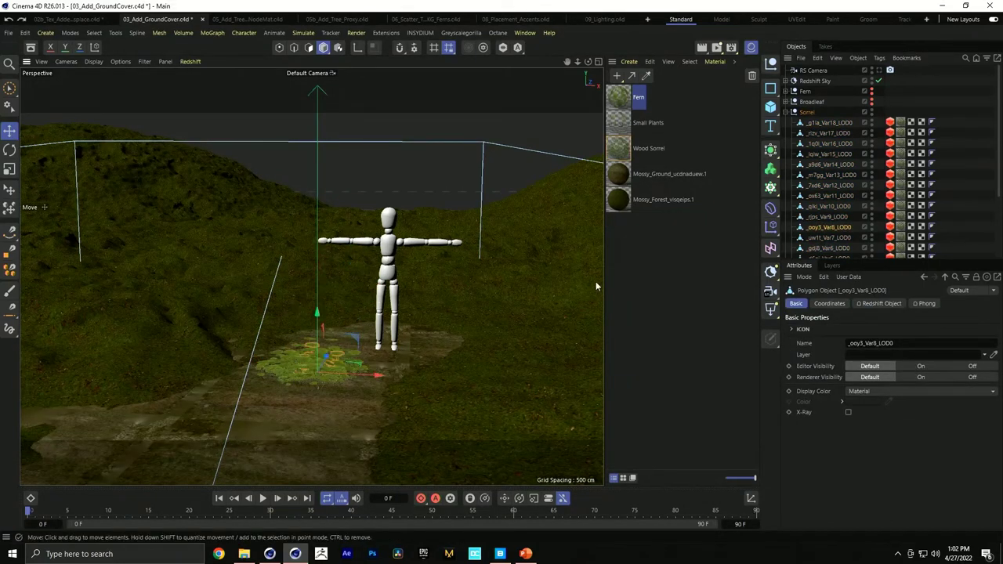
{"action": "left_click", "coordinate": [366, 297]}
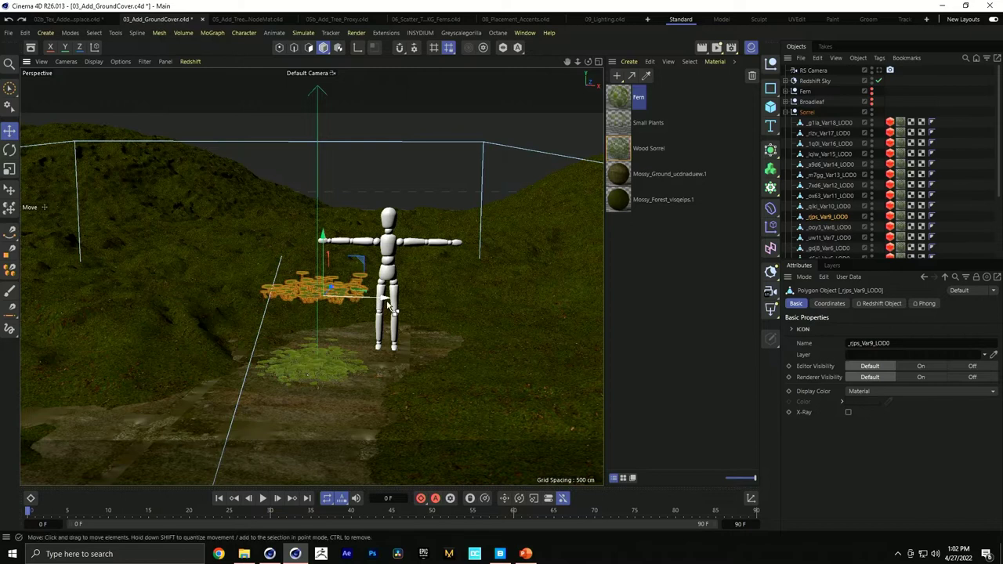
{"action": "left_click_drag", "start_coordinate": [376, 304], "coordinate": [380, 379]}
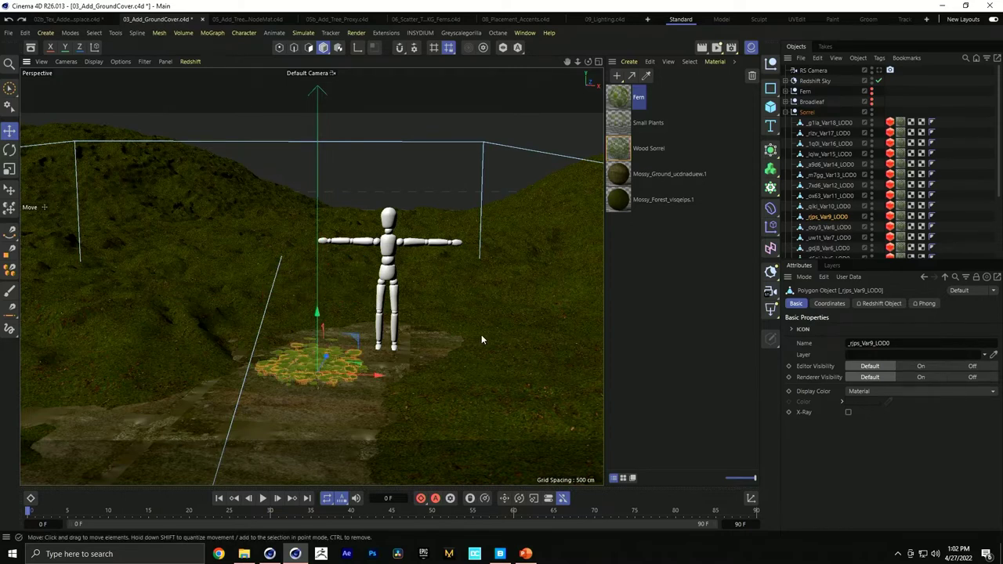
{"action": "left_click", "coordinate": [807, 112]}
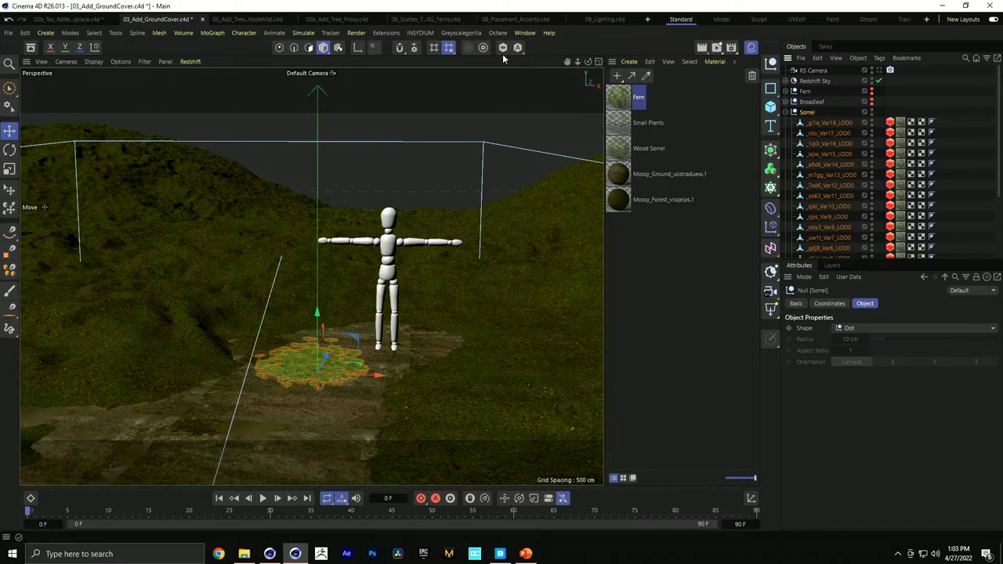
{"action": "left_click", "coordinate": [419, 32]}
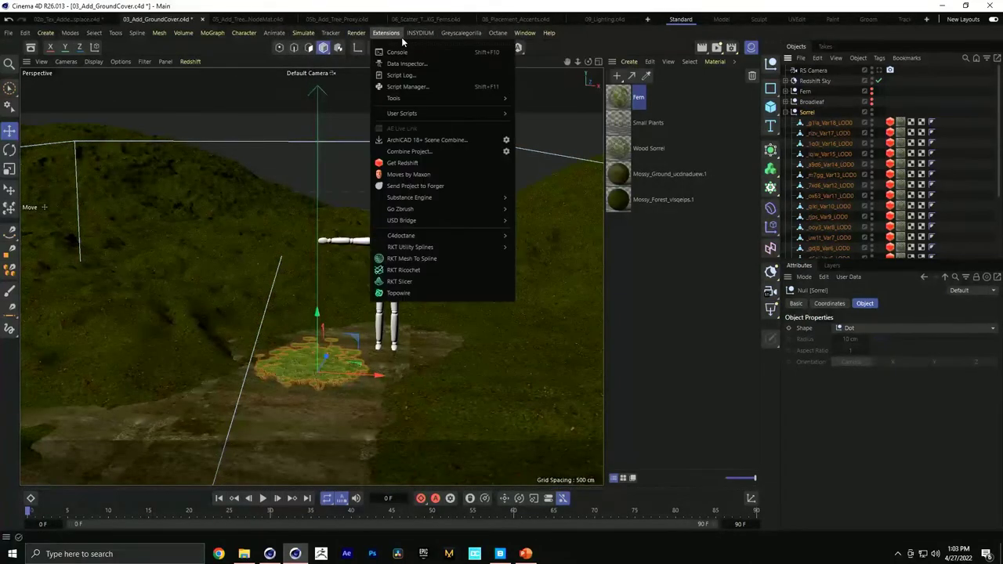
Turn on the Redshift Main Menu option in Preferences > Renderer > Redshift
{"action": "left_click", "coordinate": [189, 72]}
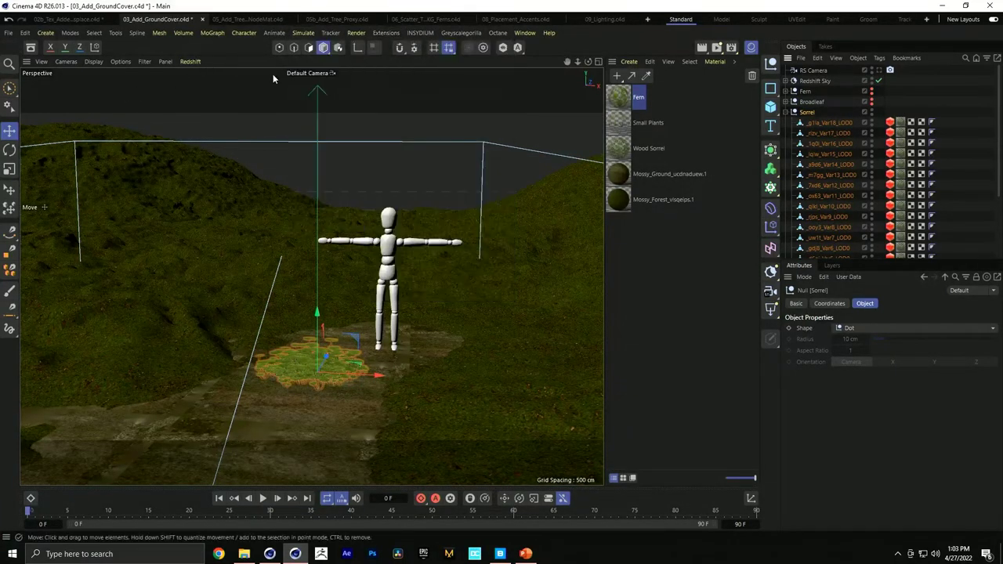
{"action": "left_click", "coordinate": [462, 32]}
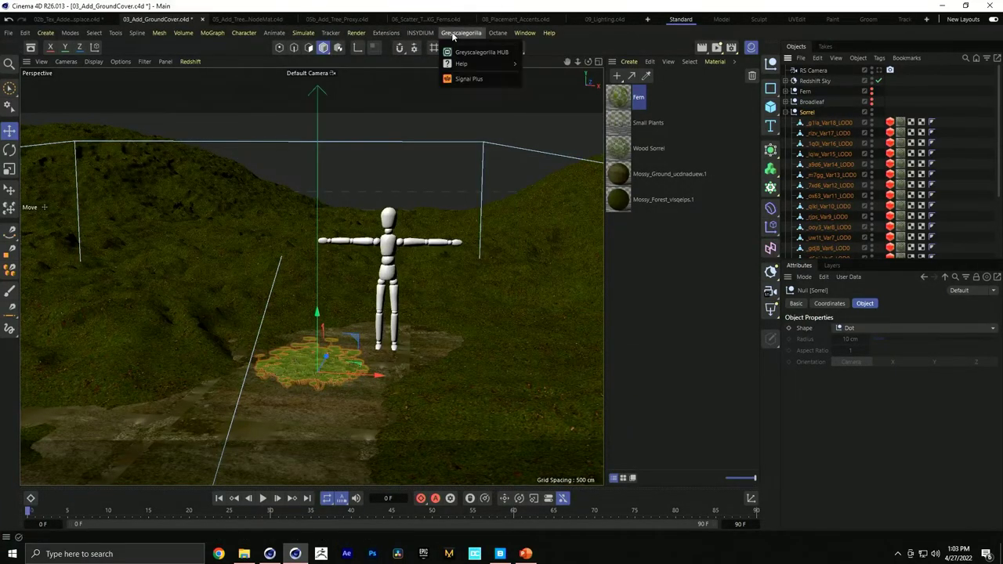
{"action": "left_click", "coordinate": [10, 33]}
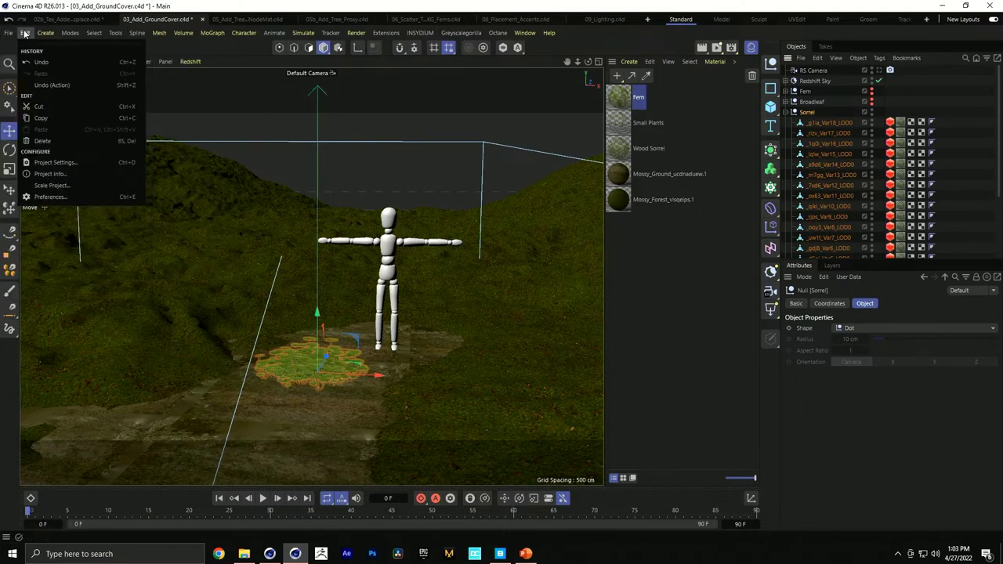
{"action": "left_click", "coordinate": [60, 197]}
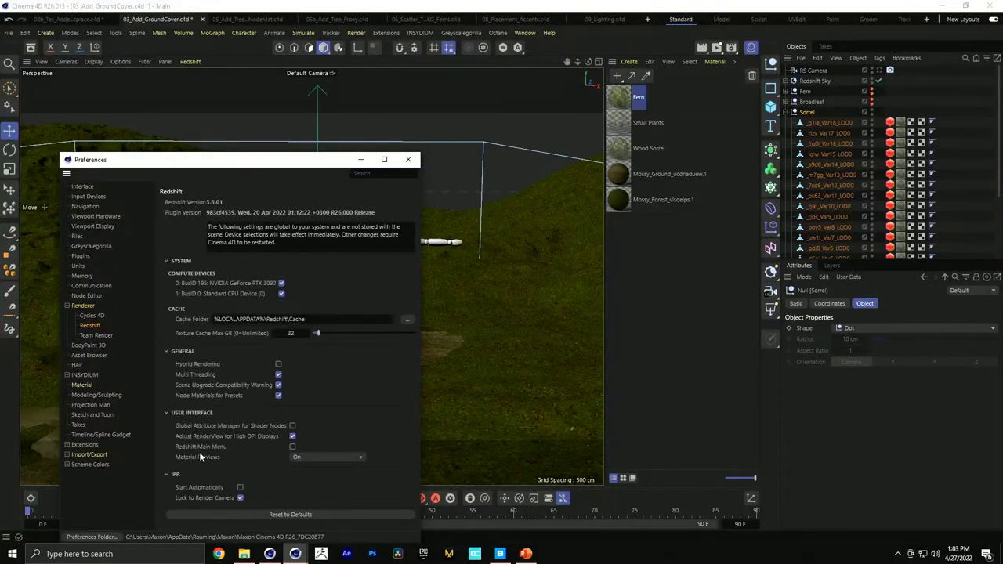
{"action": "left_click", "coordinate": [291, 446]}
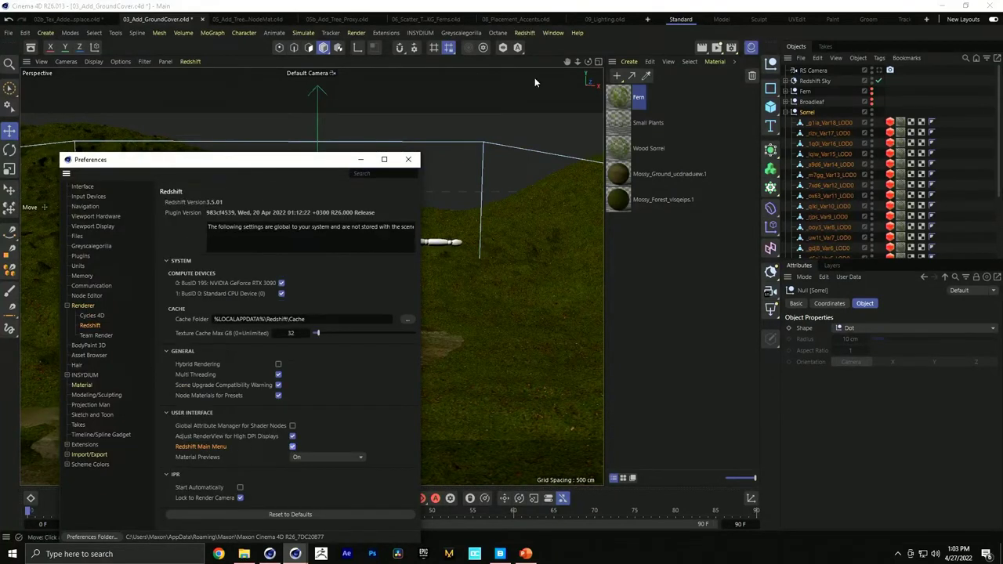
{"action": "left_click", "coordinate": [407, 159]}
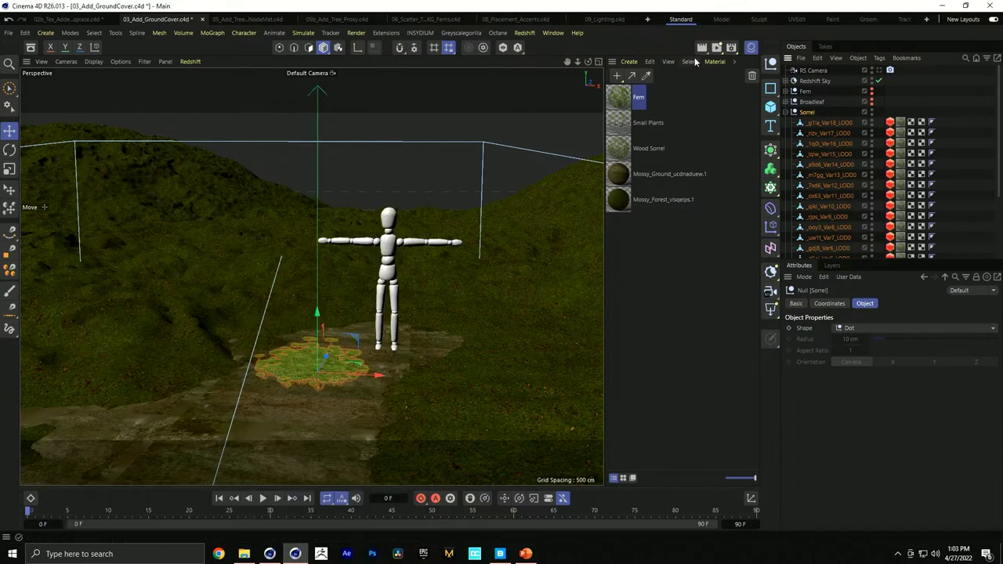
Reselect Redshift as the renderer in Render Settings so it stays active
{"action": "left_click", "coordinate": [731, 48]}
{"action": "left_click", "coordinate": [717, 69]}
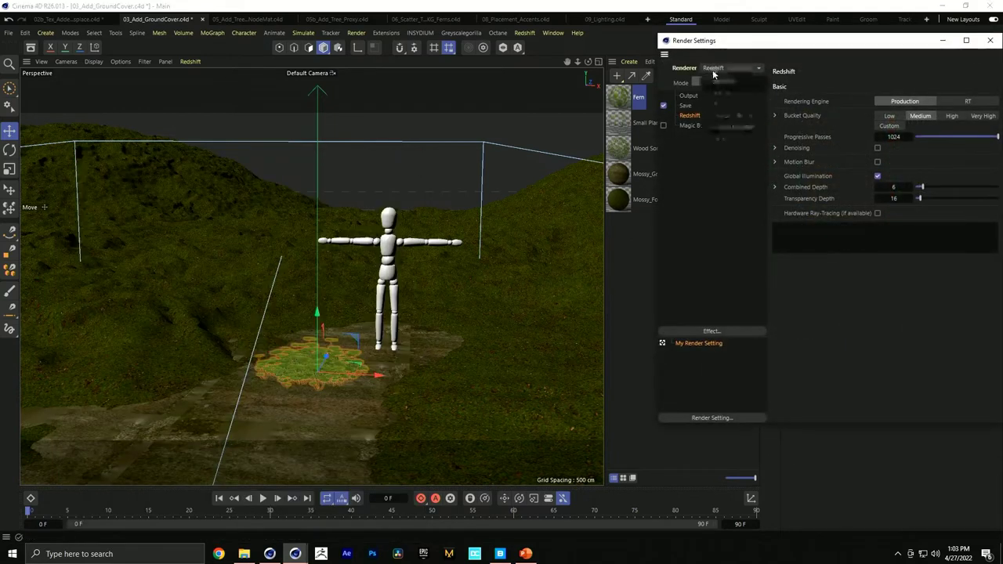
{"action": "left_click", "coordinate": [722, 82]}
{"action": "left_click", "coordinate": [989, 40]}
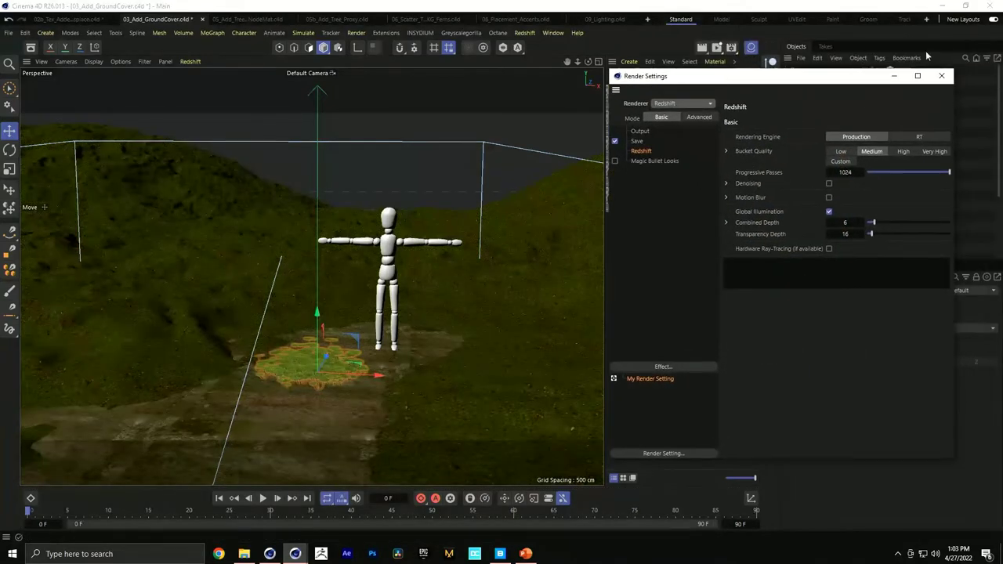
{"action": "left_click", "coordinate": [524, 33]}
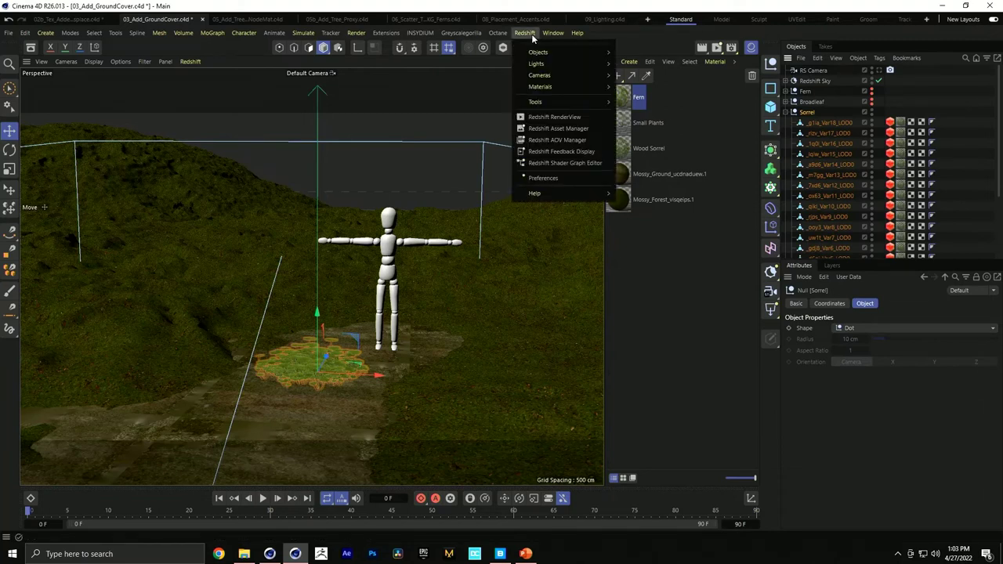
Add a Redshift Matrix Scatter object and switch its mode from Grid to Object
{"action": "mouse_move", "coordinate": [537, 75]}
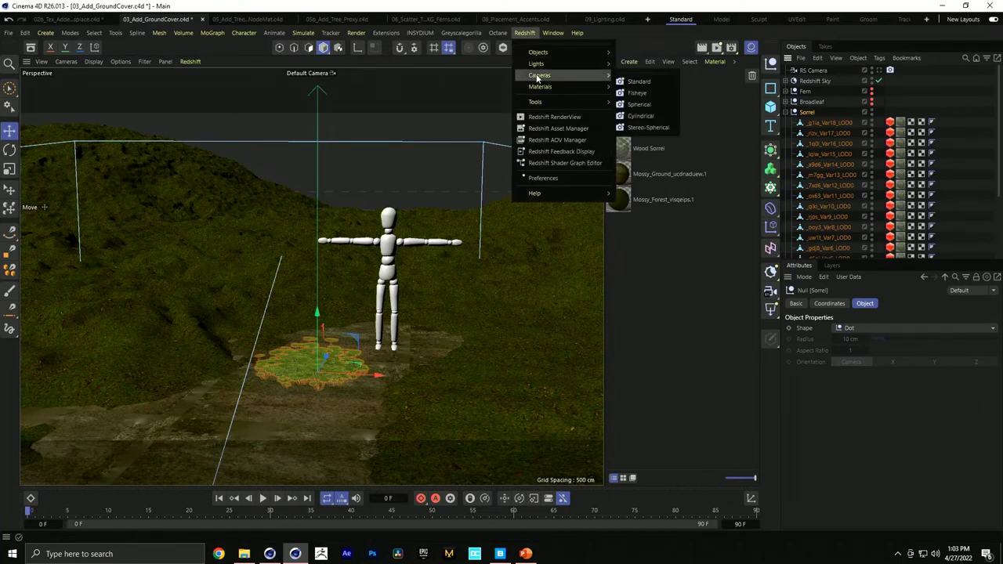
{"action": "mouse_move", "coordinate": [542, 57]}
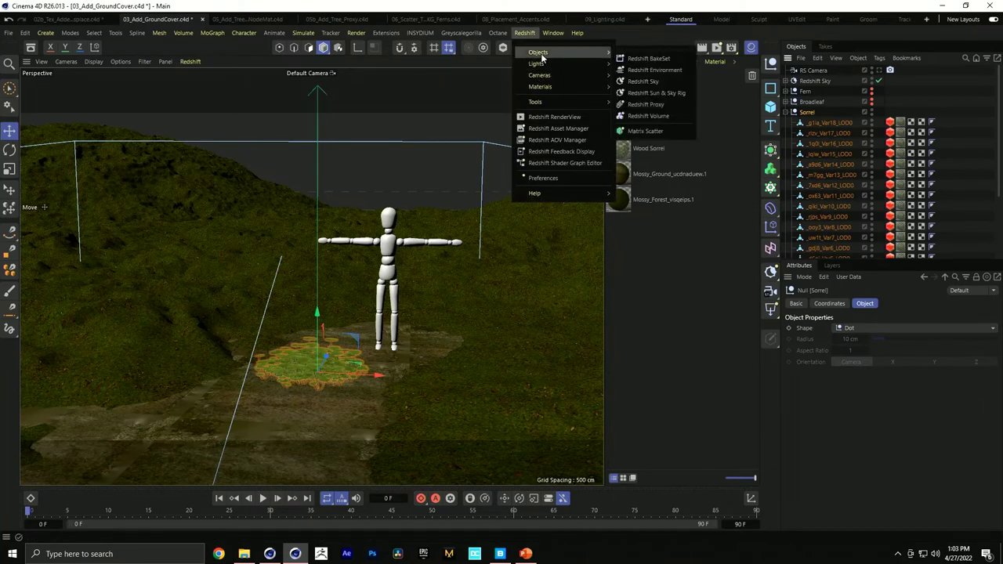
{"action": "left_click", "coordinate": [662, 131]}
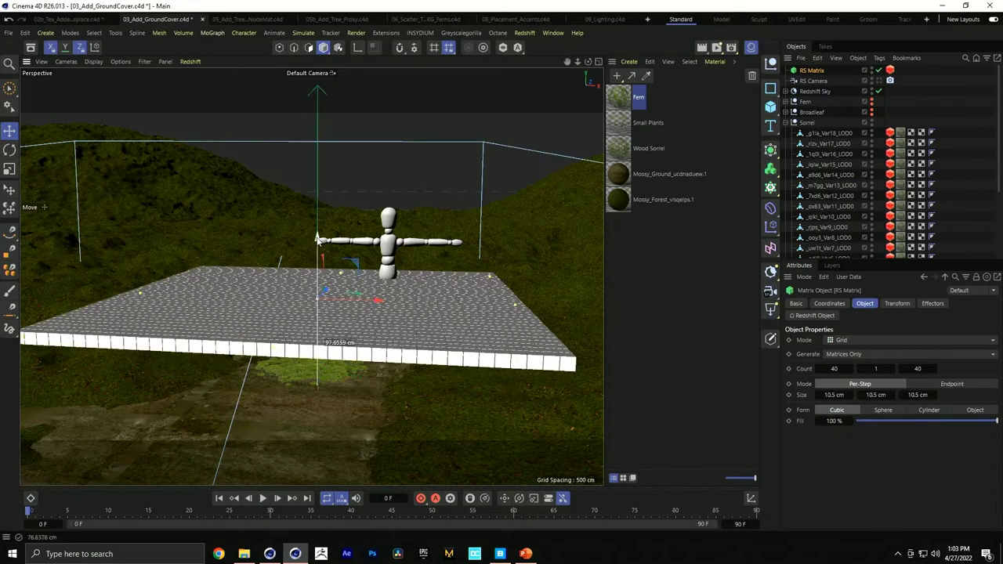
{"action": "left_click", "coordinate": [847, 340]}
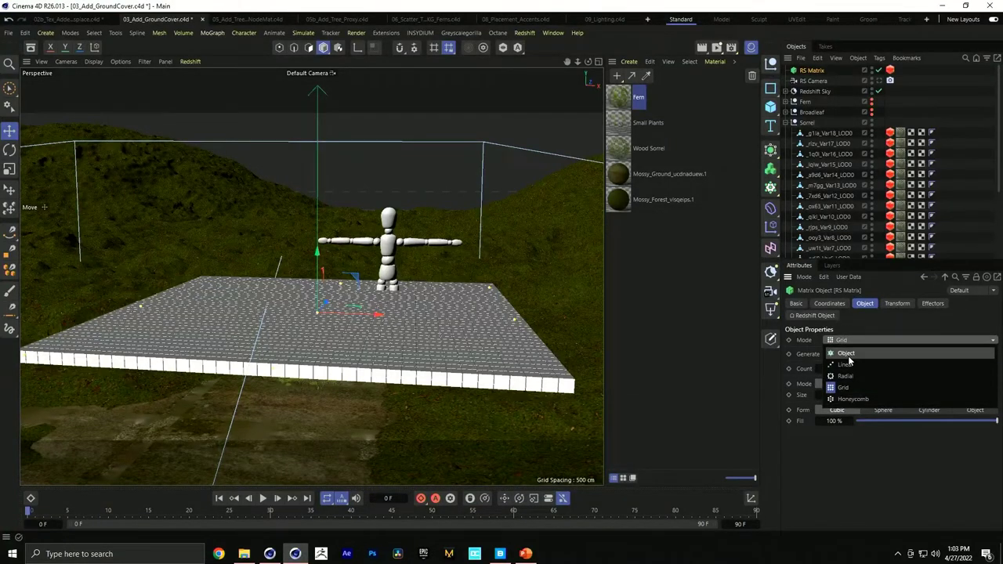
{"action": "left_click", "coordinate": [846, 353]}
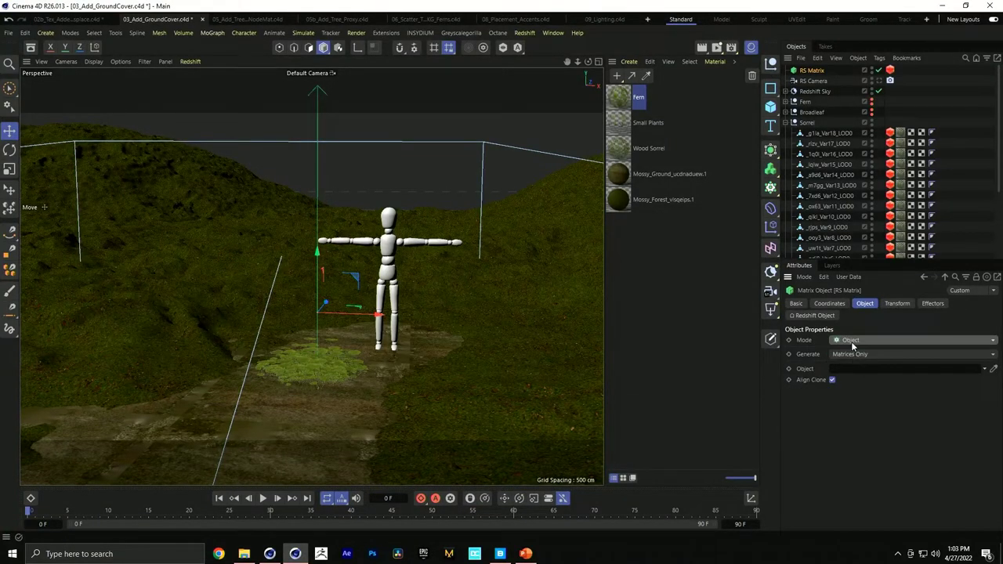
Use Ground as the RS Matrix source object and set its Count to 800000
{"action": "scroll", "coordinate": [799, 249], "scroll_direction": "down", "scroll_amount": 5}
{"action": "left_click_drag", "start_coordinate": [800, 244], "coordinate": [860, 368]}
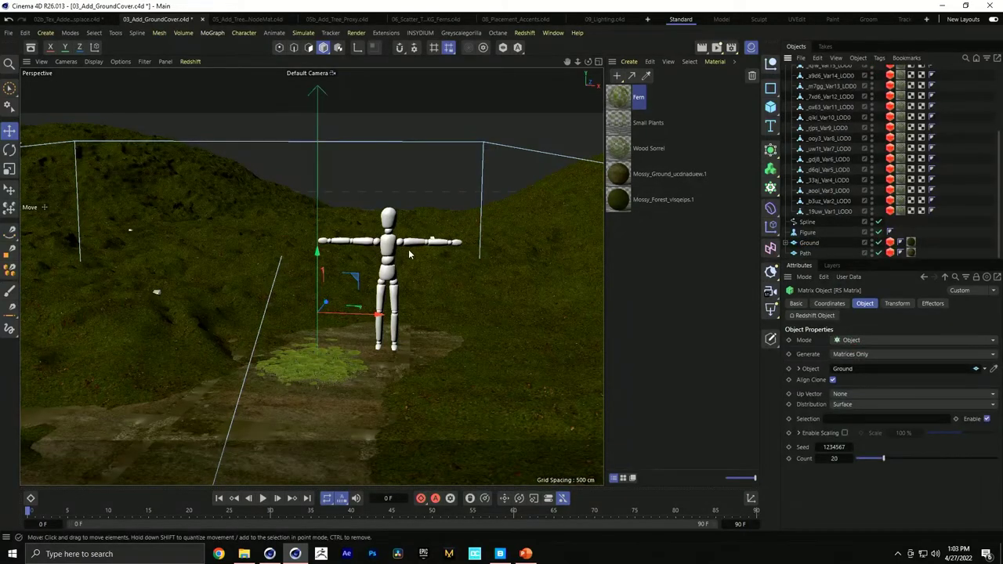
{"action": "left_click_drag", "start_coordinate": [839, 459], "coordinate": [885, 458]}
{"action": "double_click", "coordinate": [823, 458]}
{"action": "type", "text": "800000"}
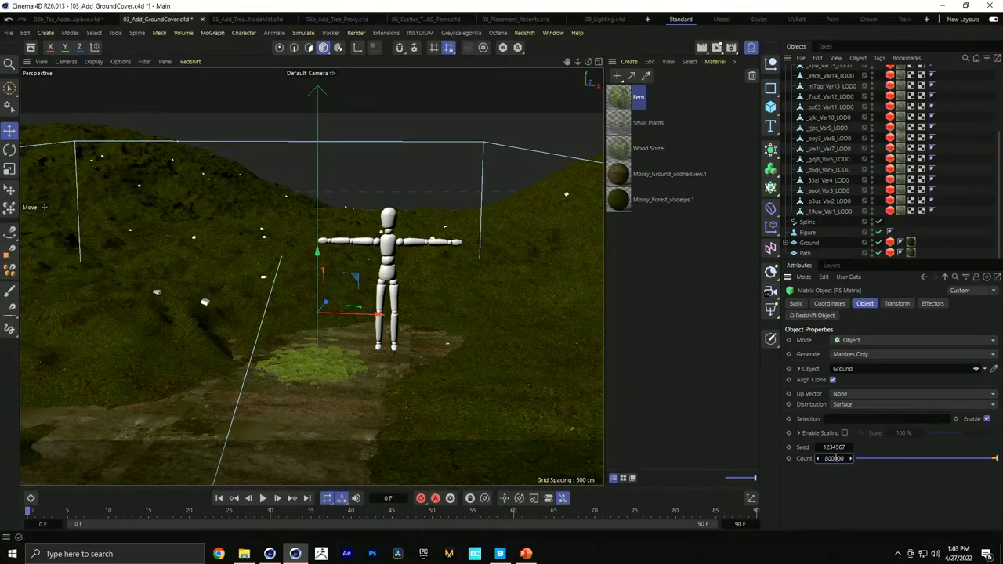
{"action": "key", "text": "Return"}
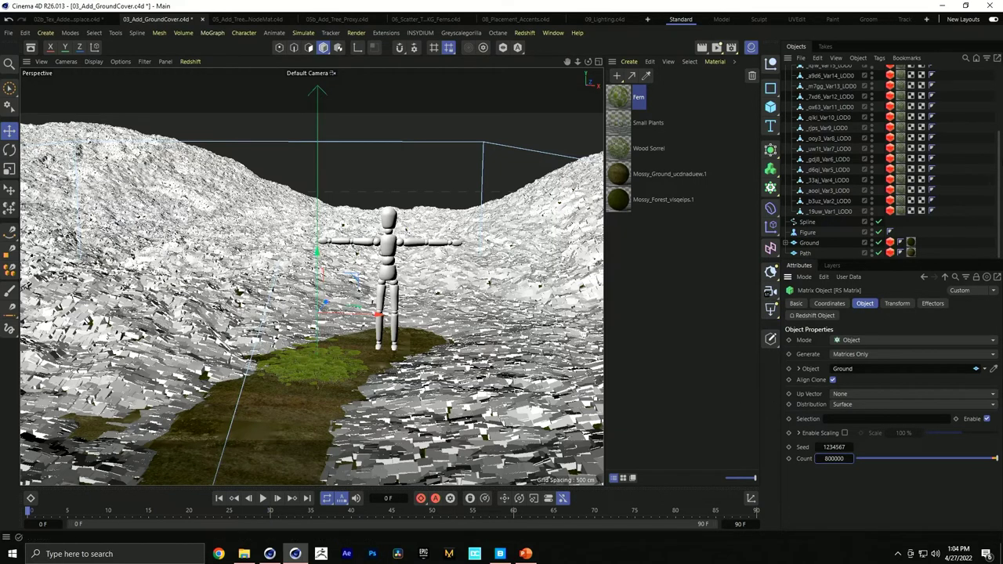
{"action": "scroll", "coordinate": [998, 158], "scroll_direction": "up", "scroll_amount": 10}
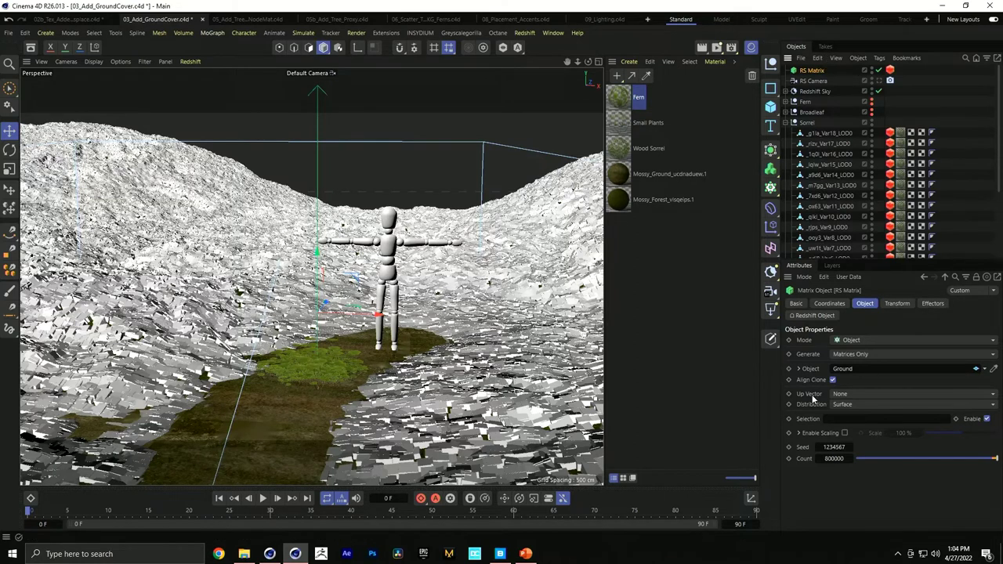
Set the Redshift Object tag's Particles Mode to Custom Objects and lock Attributes
{"action": "left_click", "coordinate": [889, 70]}
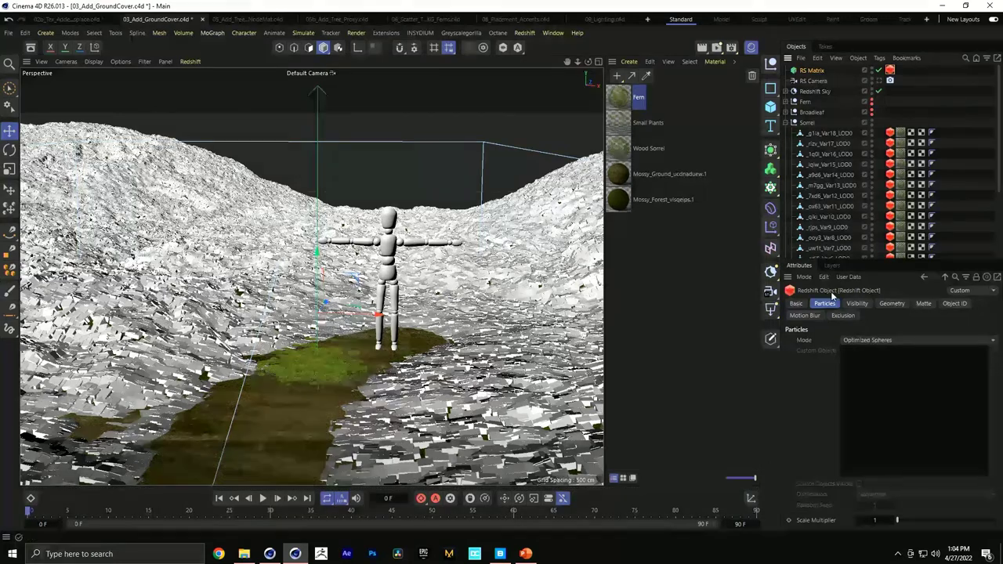
{"action": "left_click", "coordinate": [846, 341]}
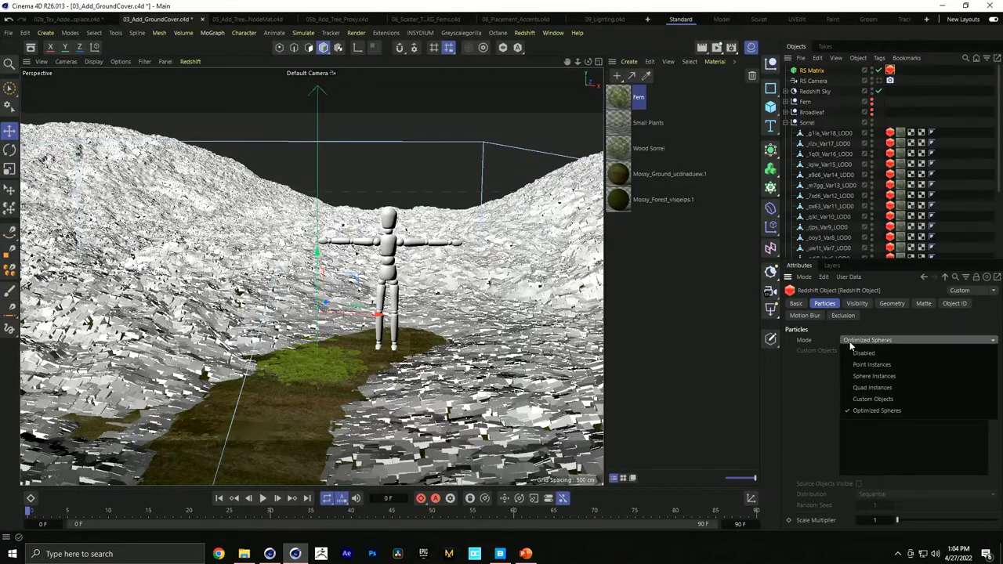
{"action": "left_click", "coordinate": [899, 394]}
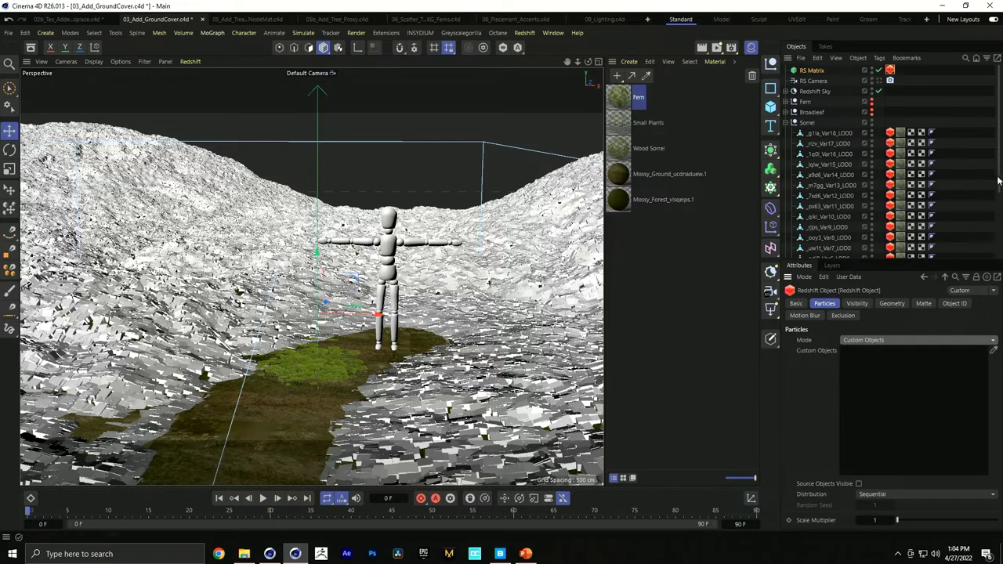
{"action": "scroll", "coordinate": [998, 180], "scroll_direction": "down", "scroll_amount": 2}
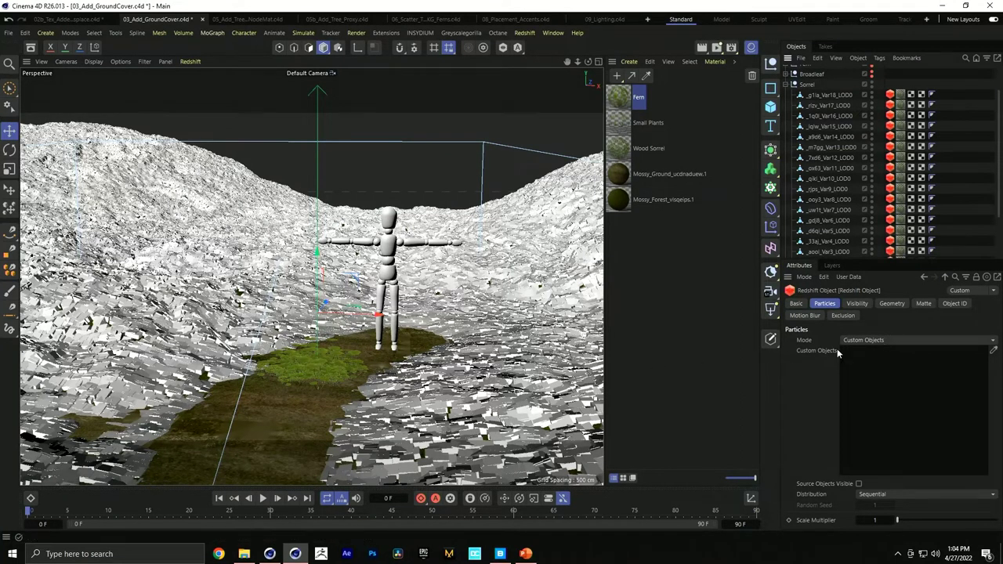
{"action": "left_click", "coordinate": [976, 279]}
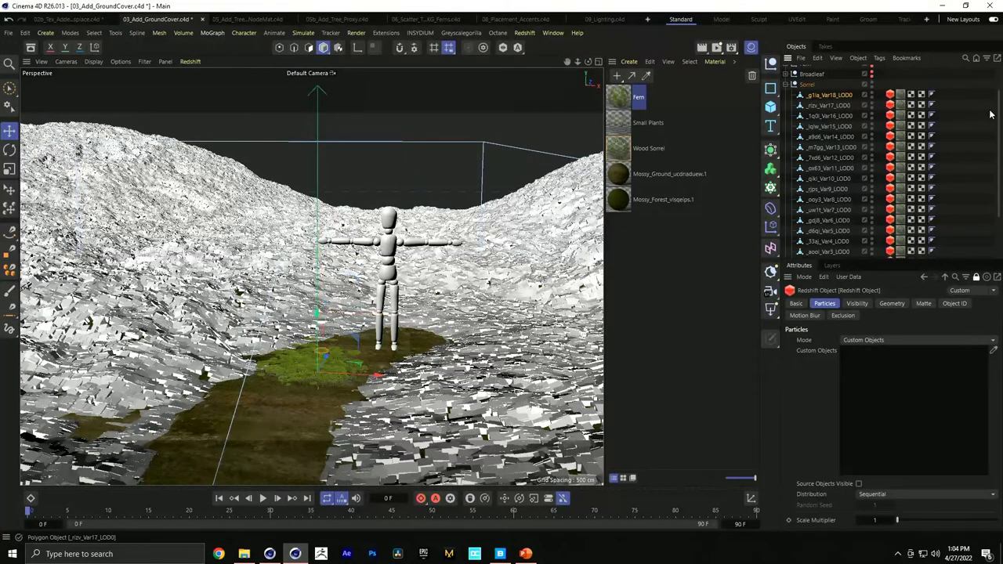
Add all the sorrel variants as custom particle objects with Random distribution
{"action": "scroll", "coordinate": [901, 172], "scroll_direction": "down", "scroll_amount": 3}
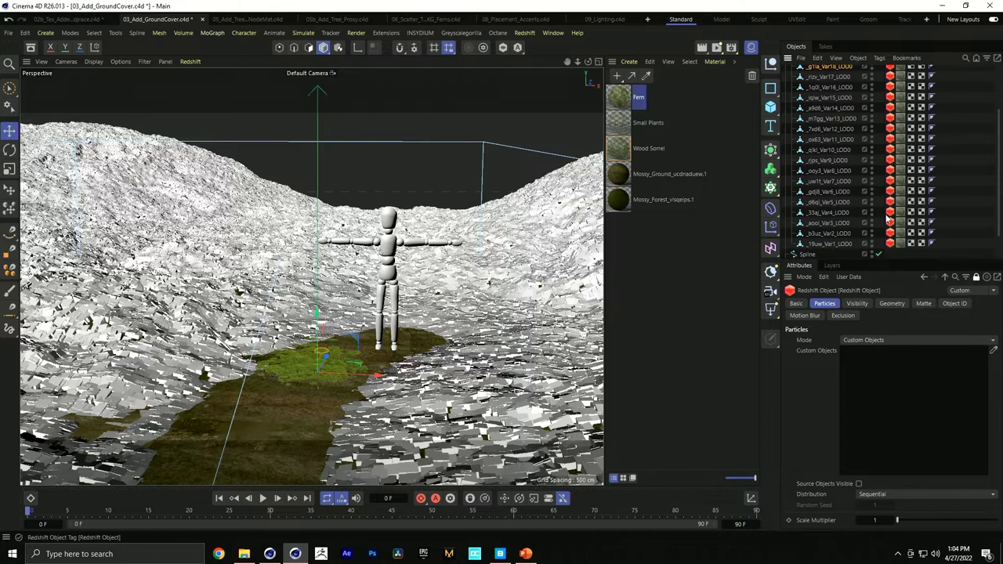
{"action": "left_click", "coordinate": [832, 244]}
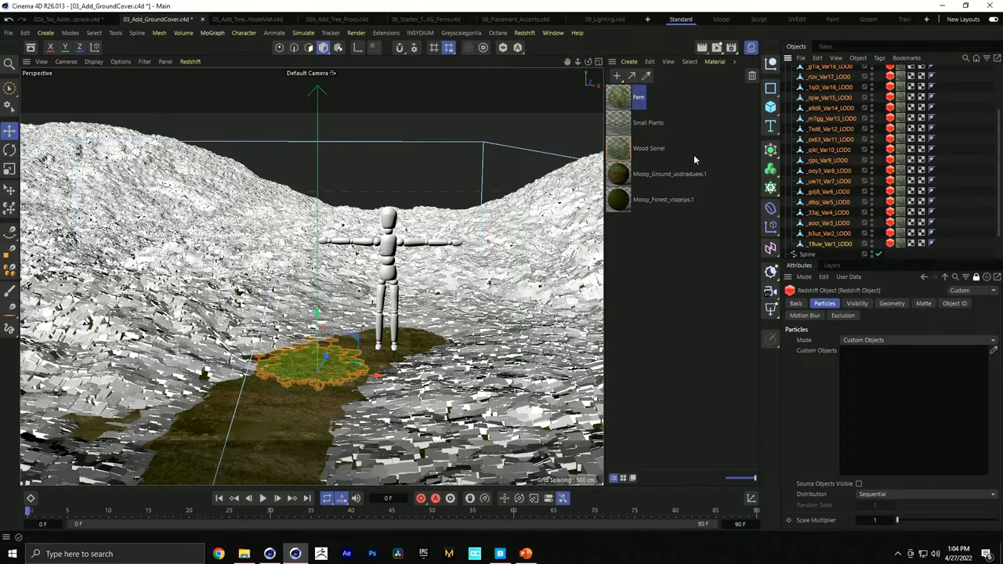
{"action": "left_click_drag", "start_coordinate": [832, 234], "coordinate": [918, 415]}
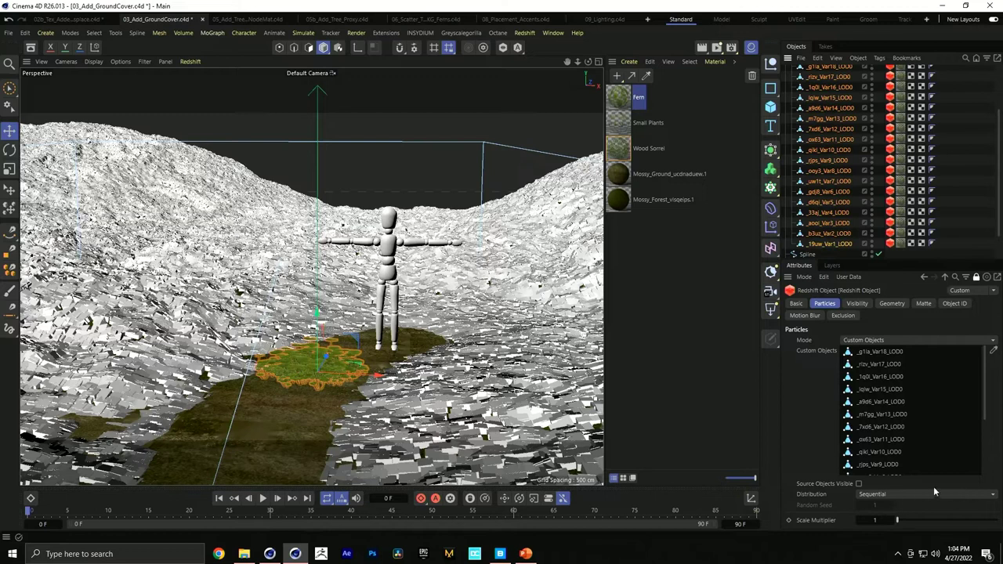
{"action": "left_click", "coordinate": [913, 493]}
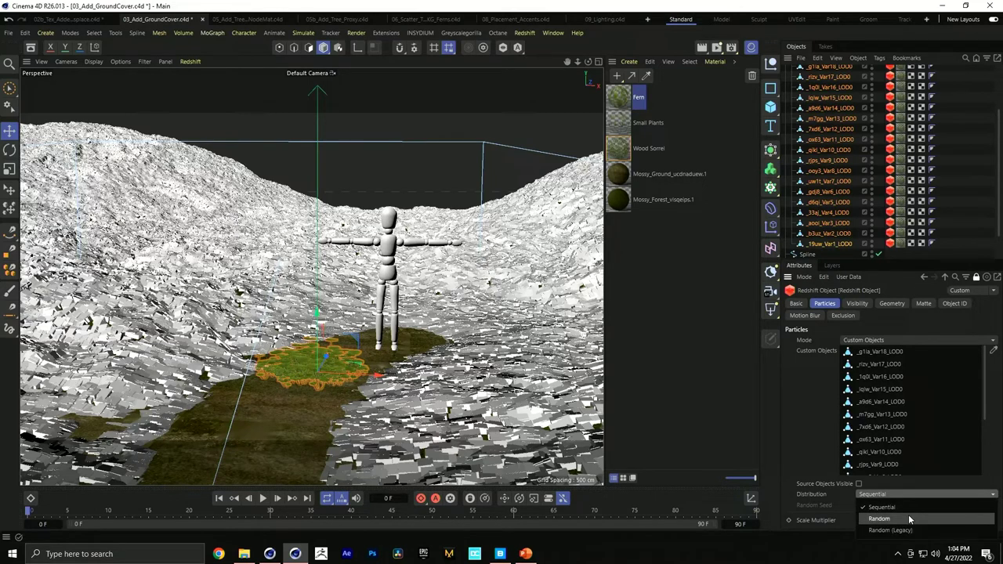
{"action": "left_click", "coordinate": [880, 357]}
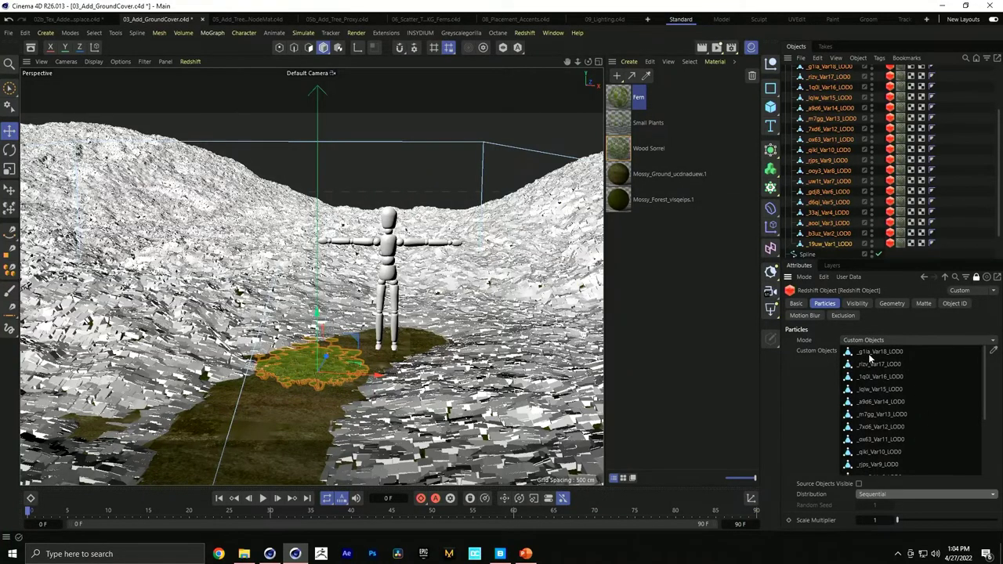
{"action": "left_click", "coordinate": [888, 491]}
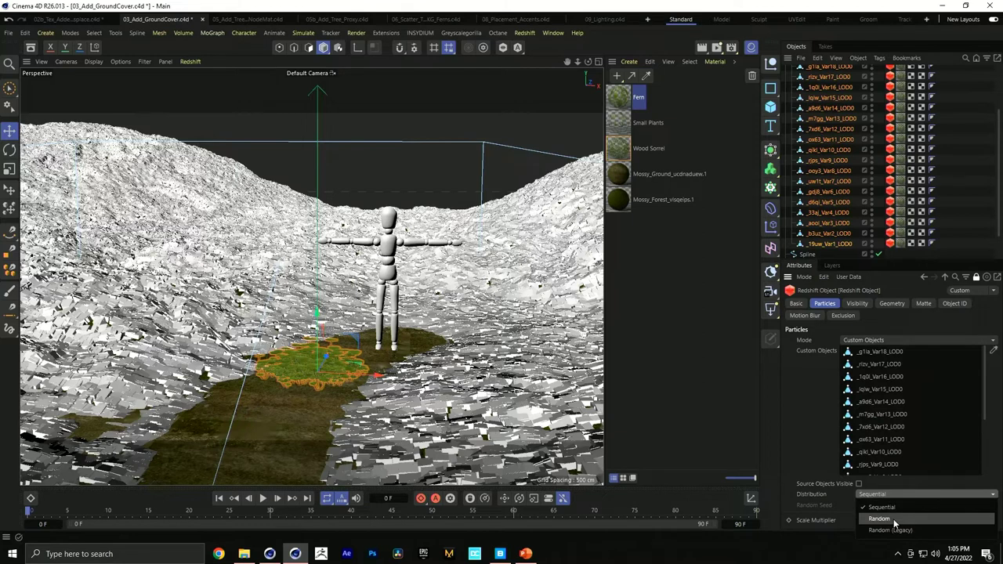
{"action": "left_click", "coordinate": [893, 520]}
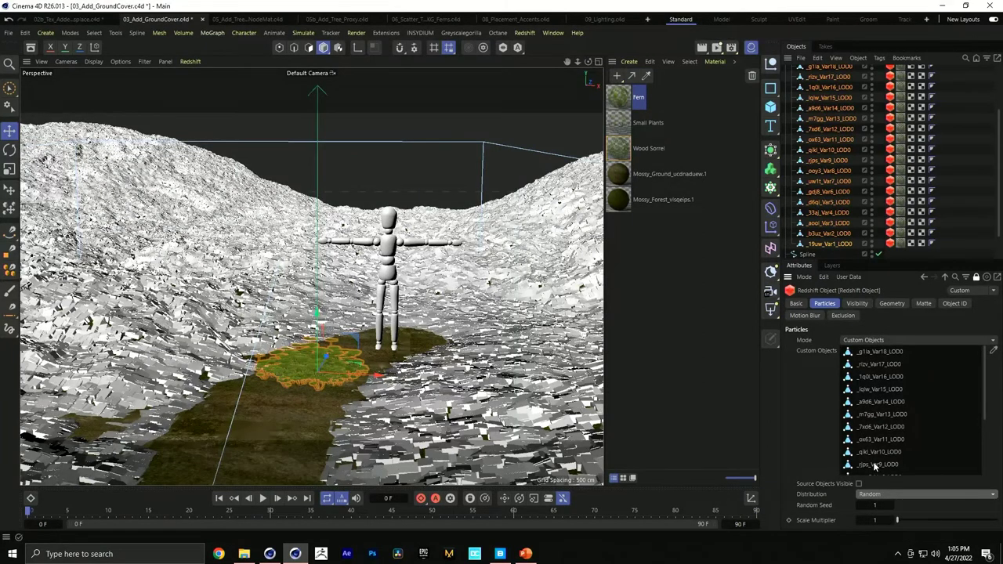
{"action": "scroll", "coordinate": [999, 156], "scroll_direction": "up", "scroll_amount": 3}
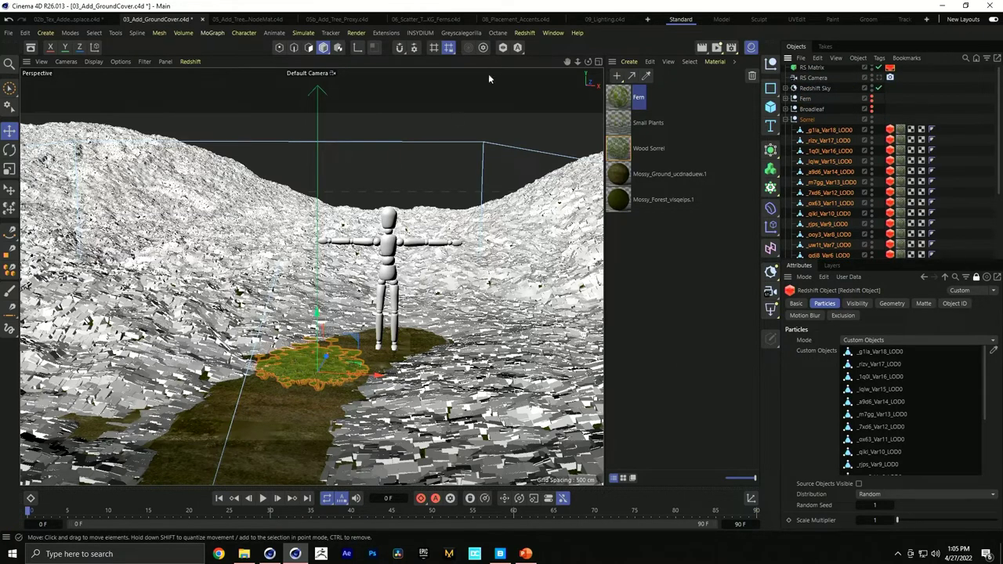
Open the Redshift RenderView and start the interactive preview render
{"action": "left_click", "coordinate": [526, 32]}
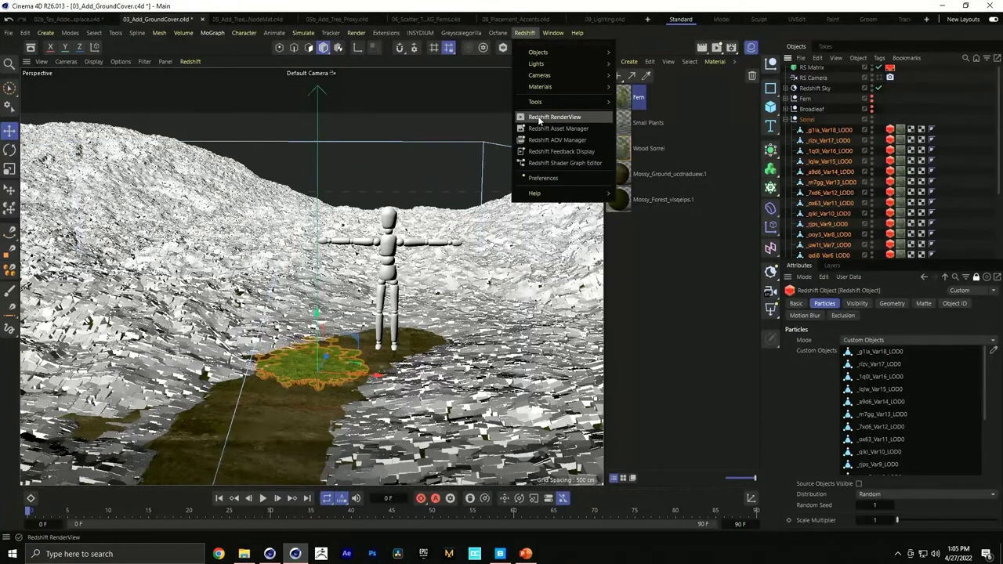
{"action": "left_click", "coordinate": [539, 118]}
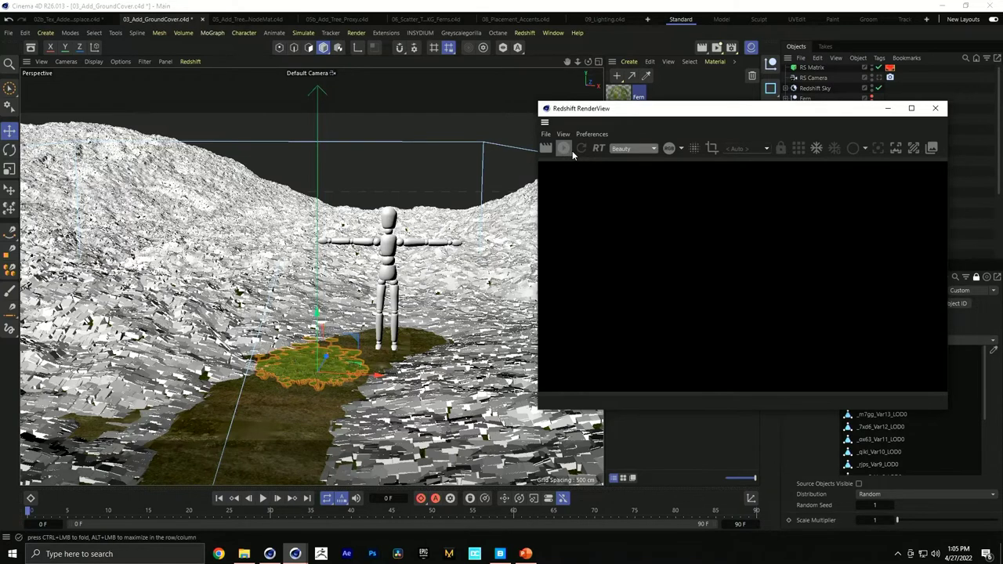
{"action": "left_click", "coordinate": [570, 149]}
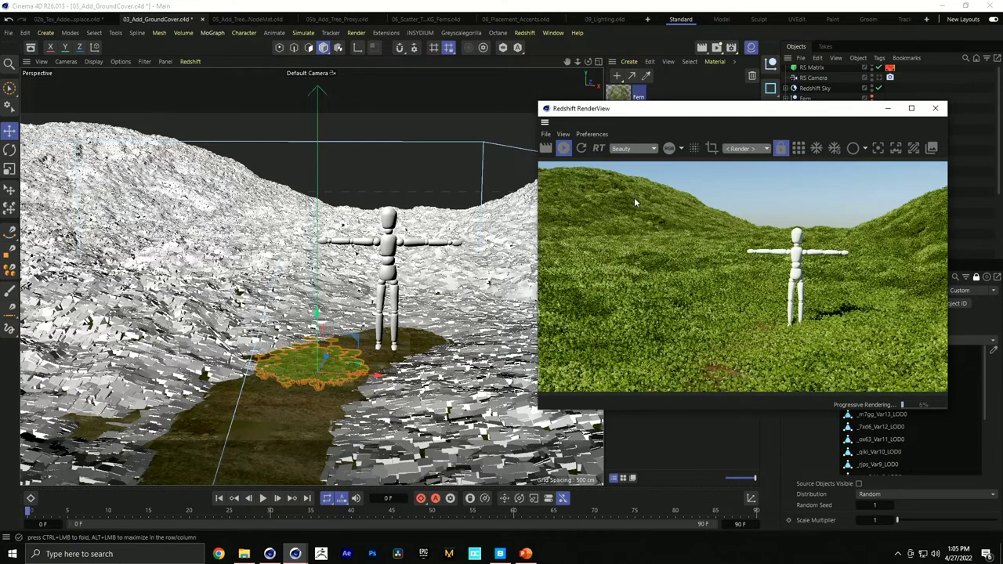
{"action": "left_click_drag", "start_coordinate": [679, 112], "coordinate": [595, 139]}
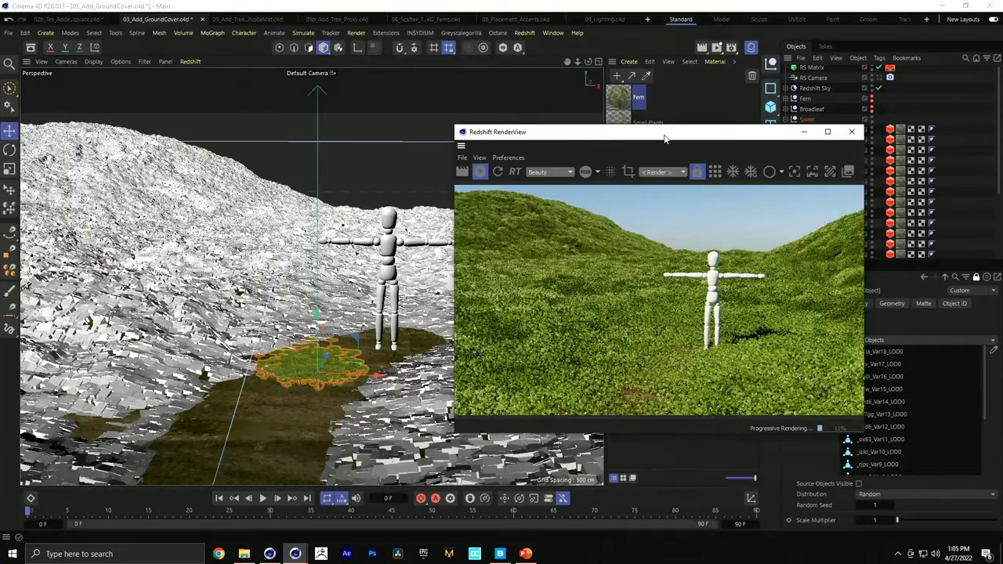
Shift the ground patch slightly right and lower the clone Scale Multiplier to 0.5
{"action": "left_click_drag", "start_coordinate": [218, 354], "coordinate": [265, 347]}
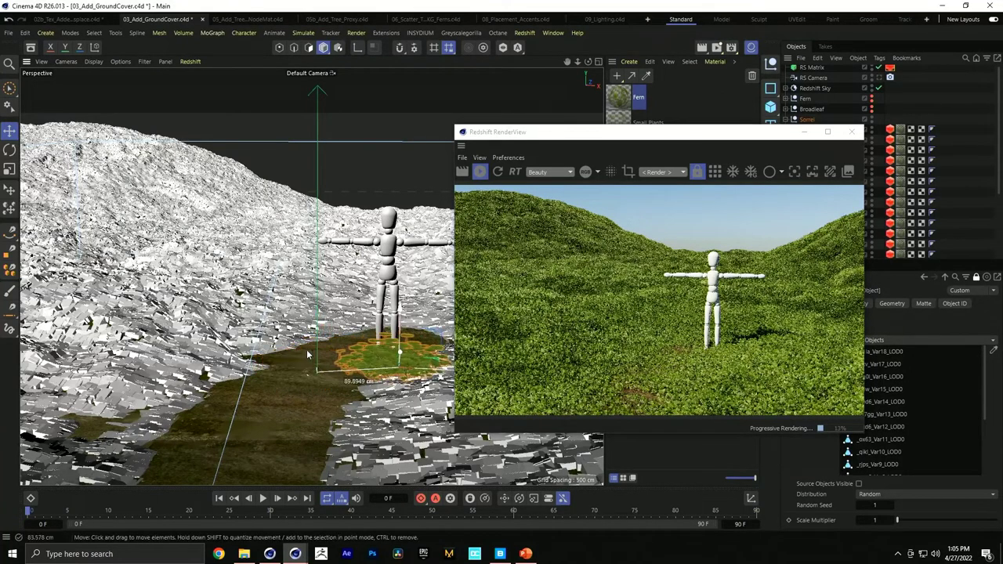
{"action": "left_click_drag", "start_coordinate": [242, 307], "coordinate": [184, 321], "text": "alt"}
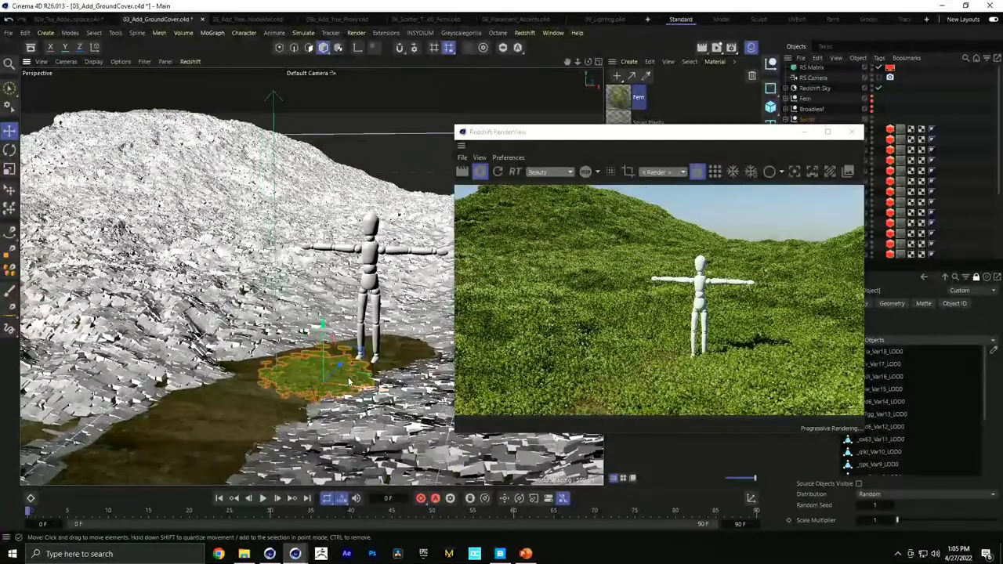
{"action": "left_click_drag", "start_coordinate": [697, 140], "coordinate": [616, 146]}
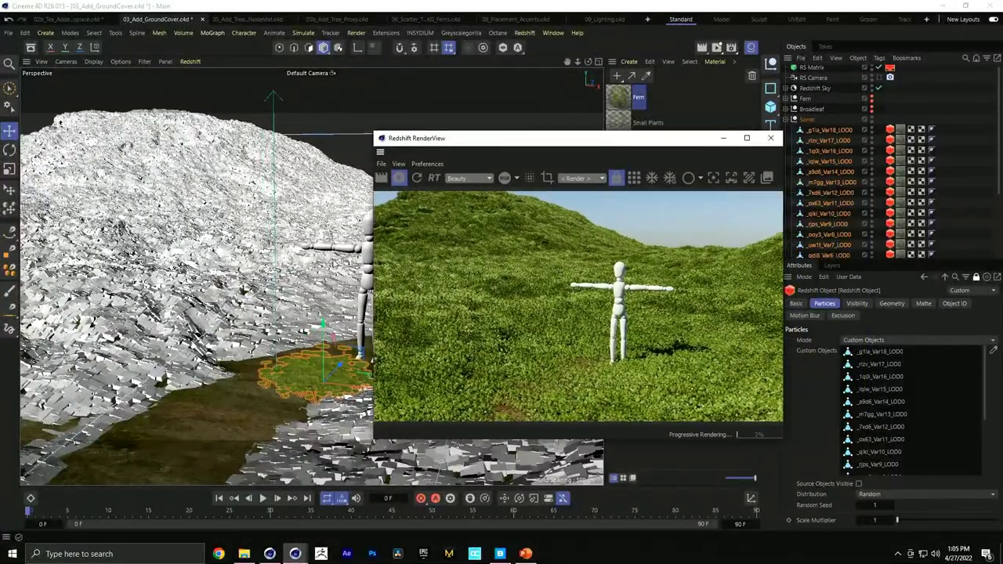
{"action": "left_click_drag", "start_coordinate": [312, 359], "coordinate": [322, 362], "text": "alt"}
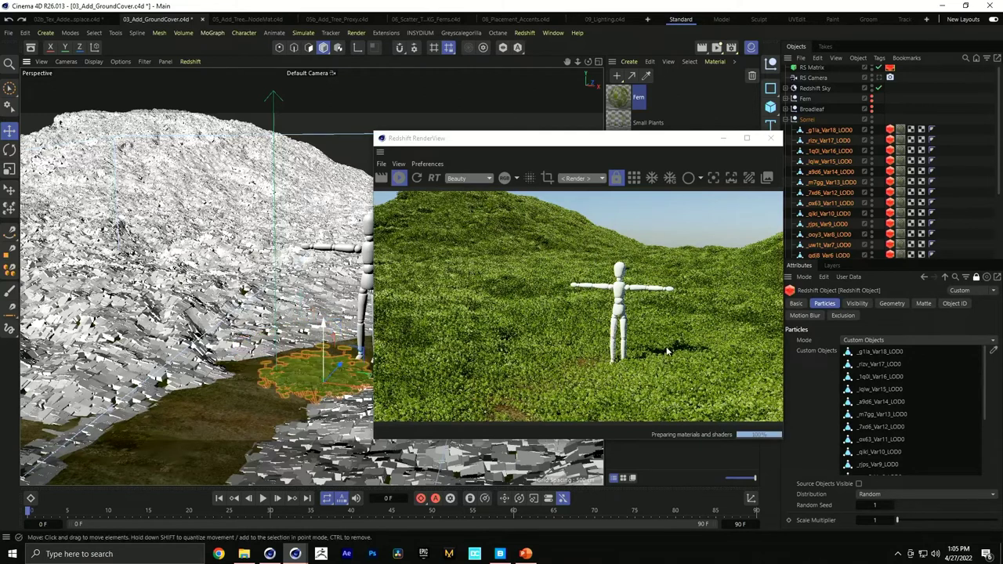
{"action": "left_click", "coordinate": [877, 522]}
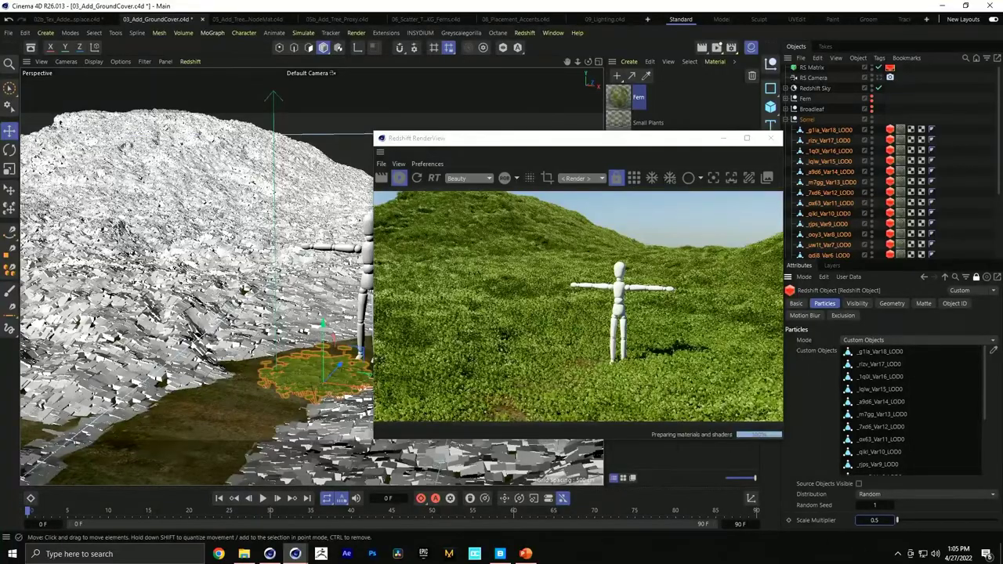
Zoom and orbit over the sorrel-covered hill and show the Redshift Object's Geometry settings
{"action": "scroll", "coordinate": [357, 338], "scroll_direction": "up", "scroll_amount": 10}
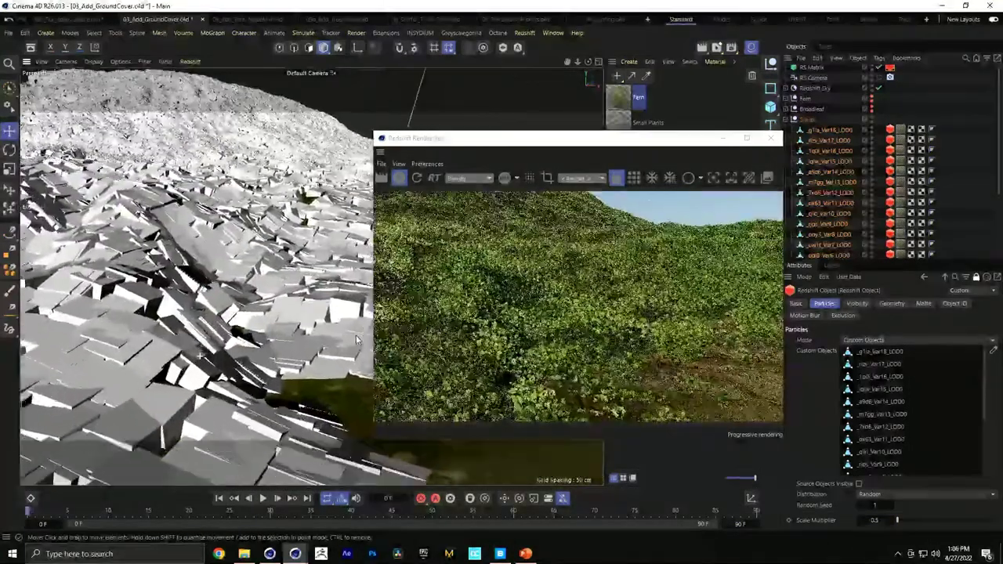
{"action": "left_click_drag", "start_coordinate": [356, 339], "coordinate": [275, 349], "text": "alt"}
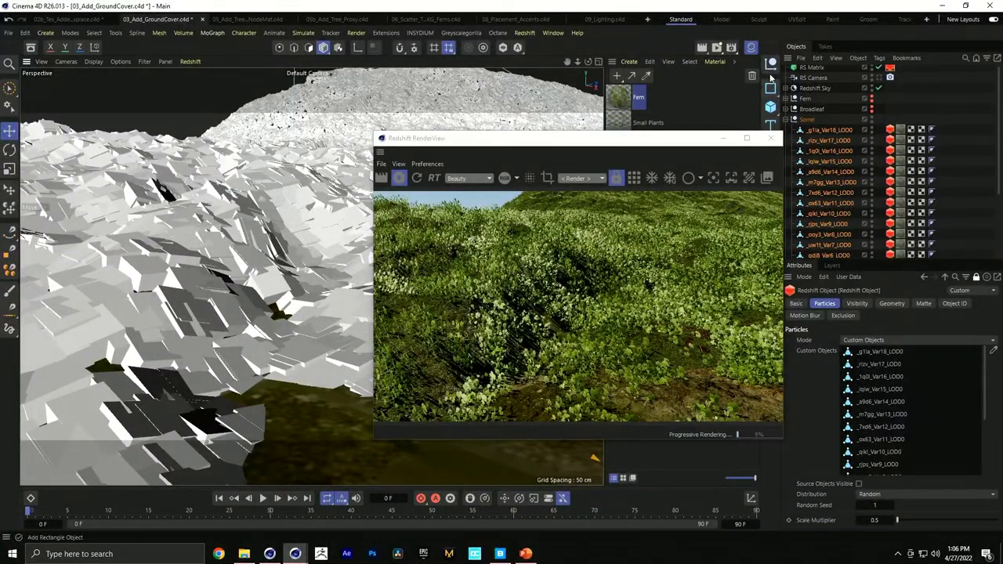
{"action": "scroll", "coordinate": [795, 72], "scroll_direction": "up", "scroll_amount": 1}
{"action": "left_click", "coordinate": [891, 303]}
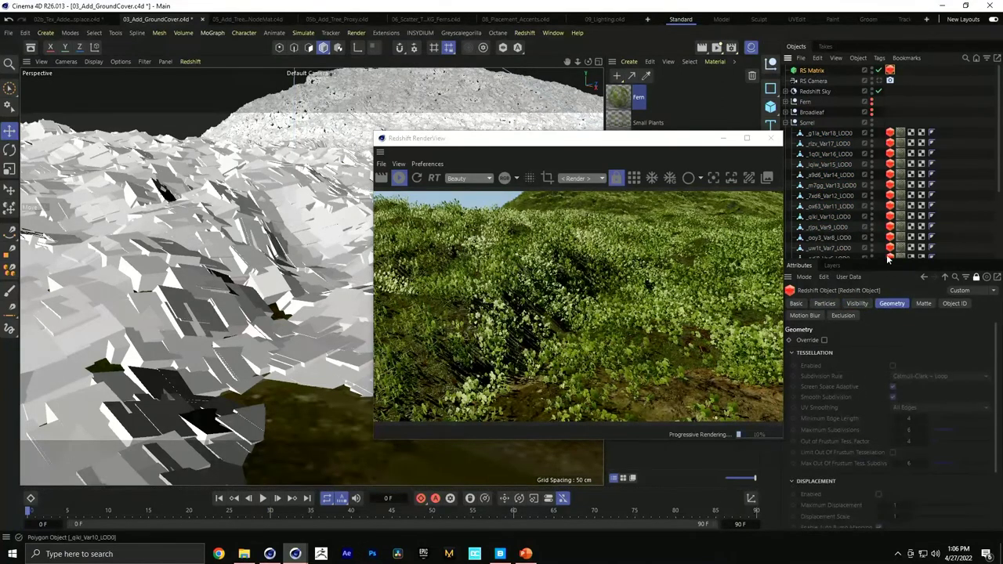
Unlock Attributes to reveal the RS Matrix Transform settings
{"action": "left_click_drag", "start_coordinate": [689, 139], "coordinate": [622, 142]}
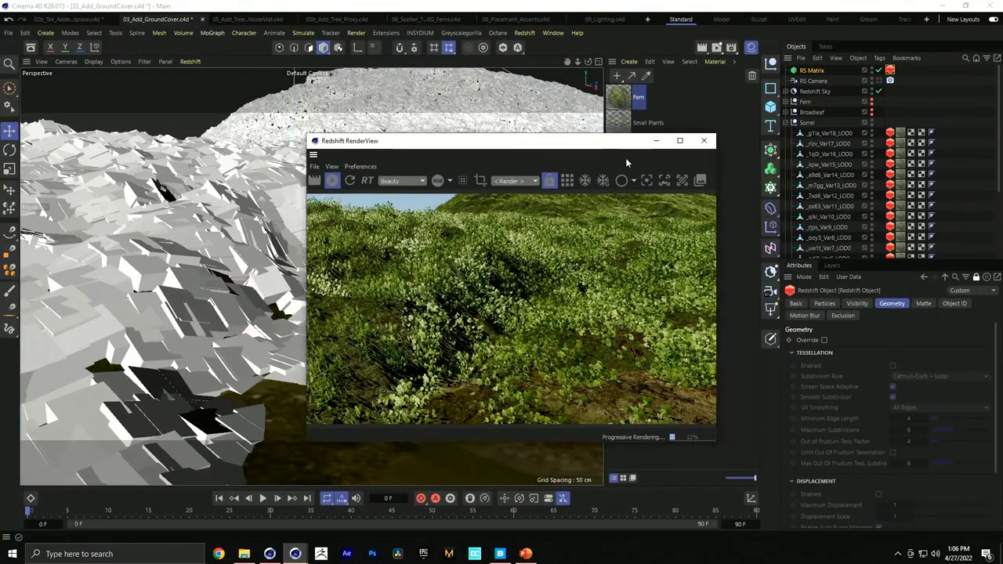
{"action": "left_click", "coordinate": [976, 277]}
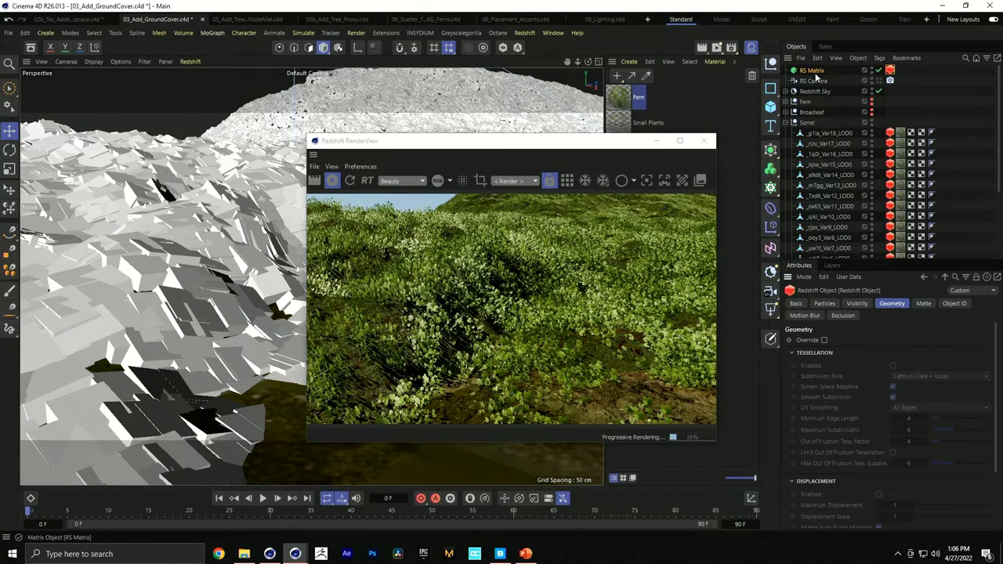
{"action": "left_click", "coordinate": [896, 306]}
Rotate the RS Matrix clones to -90° pitch
{"action": "left_click", "coordinate": [901, 366]}
{"action": "type", "text": "-90"}
{"action": "key", "text": "Return"}
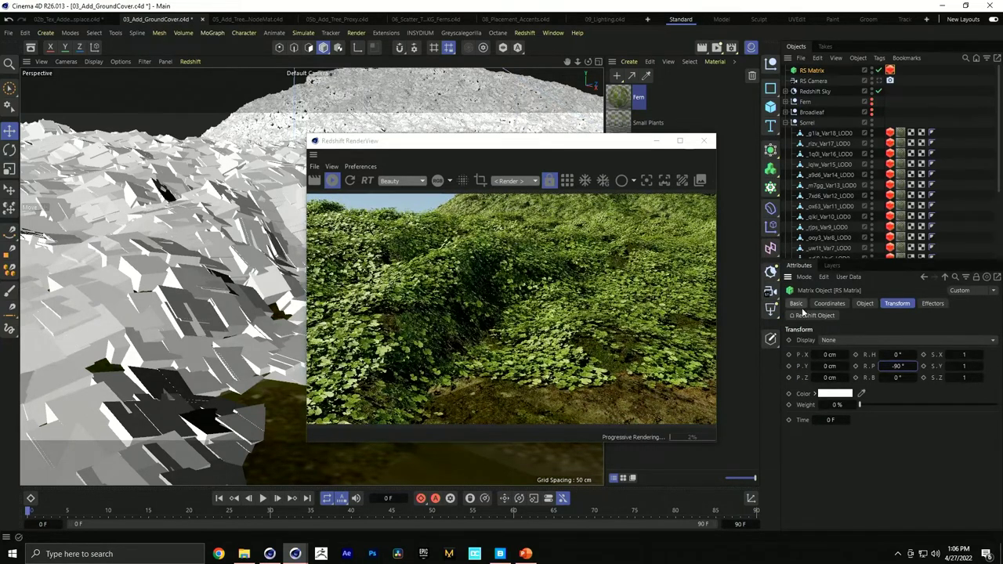
Try a 2 cm Y offset, reset it to 0 cm, then offset the clones 2 cm in Z
{"action": "left_click", "coordinate": [832, 365]}
{"action": "type", "text": "2"}
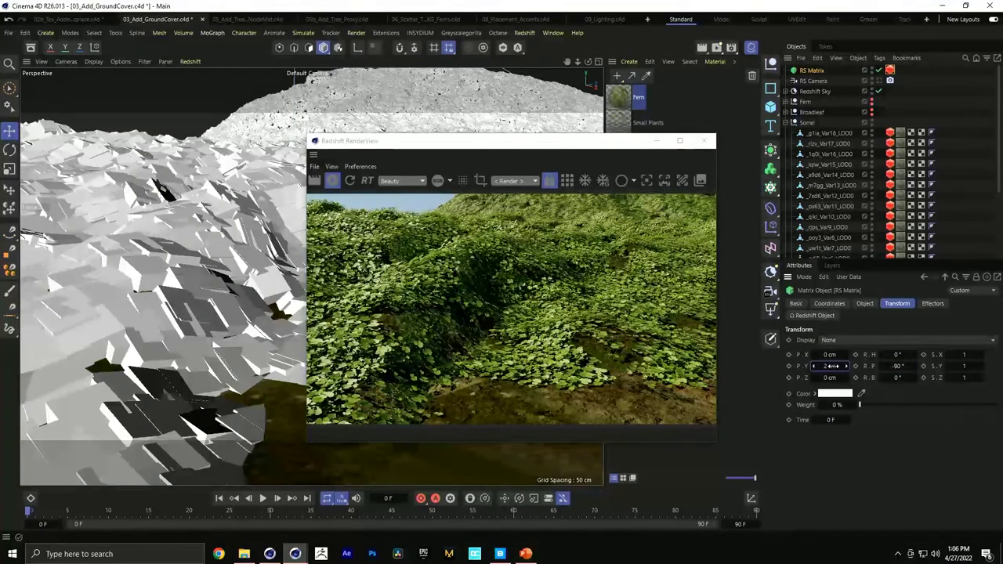
{"action": "key", "text": "Return"}
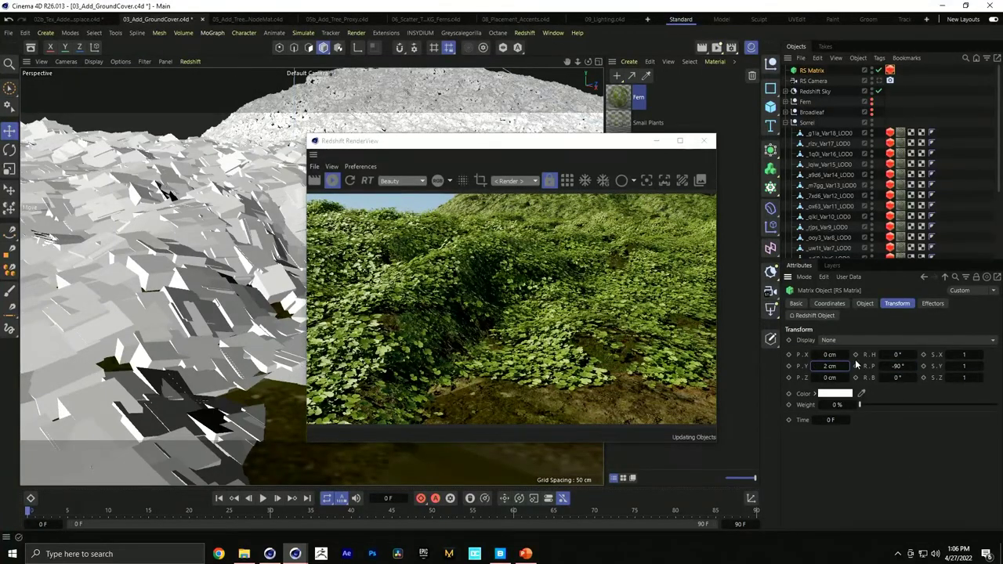
{"action": "left_click", "coordinate": [830, 366]}
{"action": "type", "text": "0"}
{"action": "key", "text": "Return"}
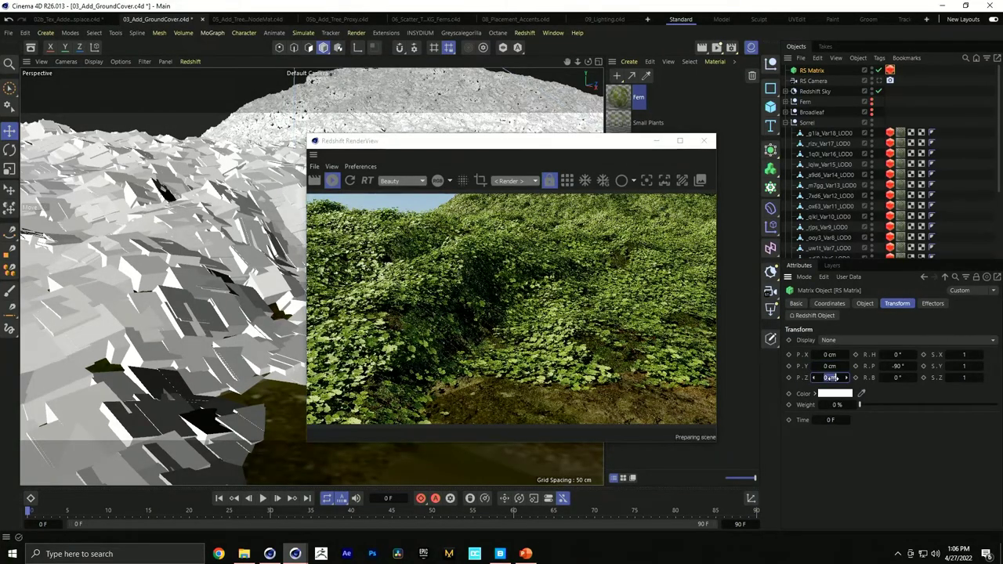
{"action": "left_click", "coordinate": [833, 378]}
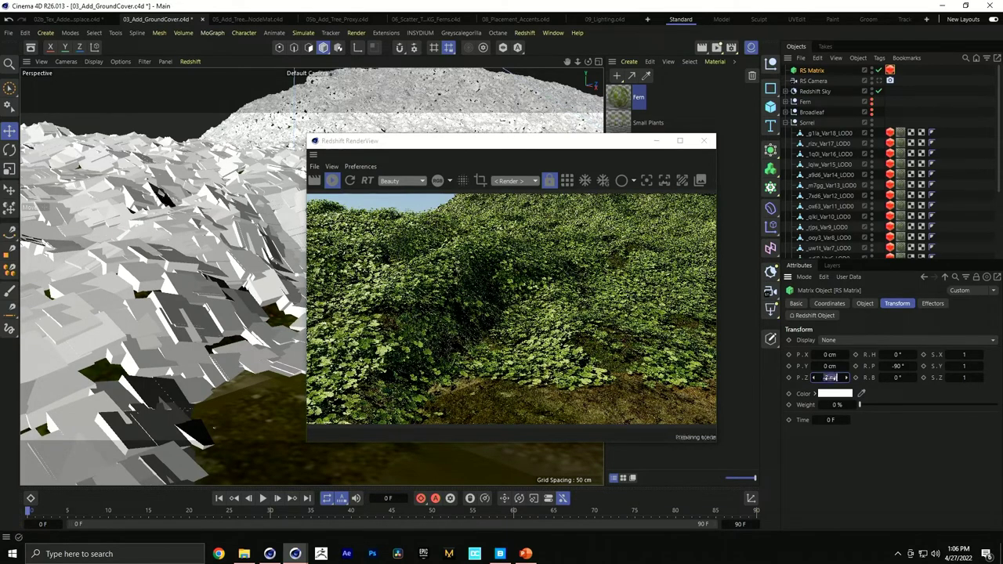
{"action": "left_click", "coordinate": [833, 377]}
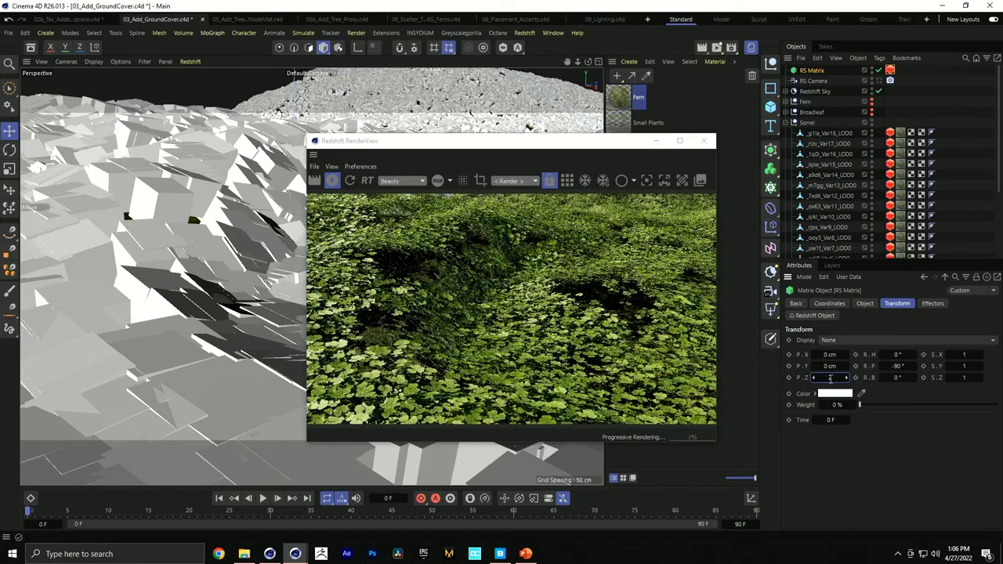
{"action": "left_click_drag", "start_coordinate": [830, 378], "coordinate": [832, 378]}
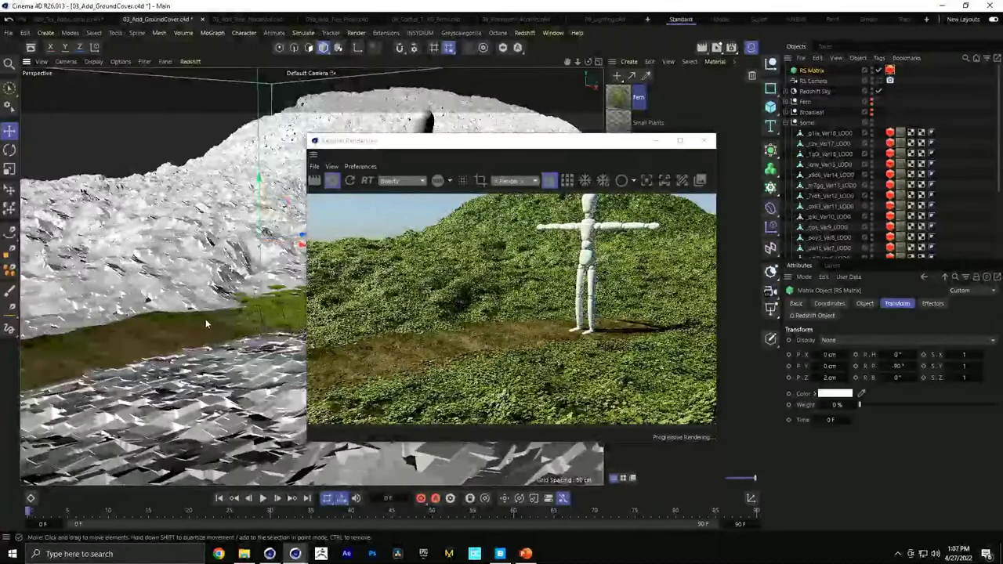
Orbit to the mannequin on the dirt path, reposition the RenderView, and select RS Matrix
{"action": "left_click_drag", "start_coordinate": [206, 324], "coordinate": [229, 335], "text": "alt"}
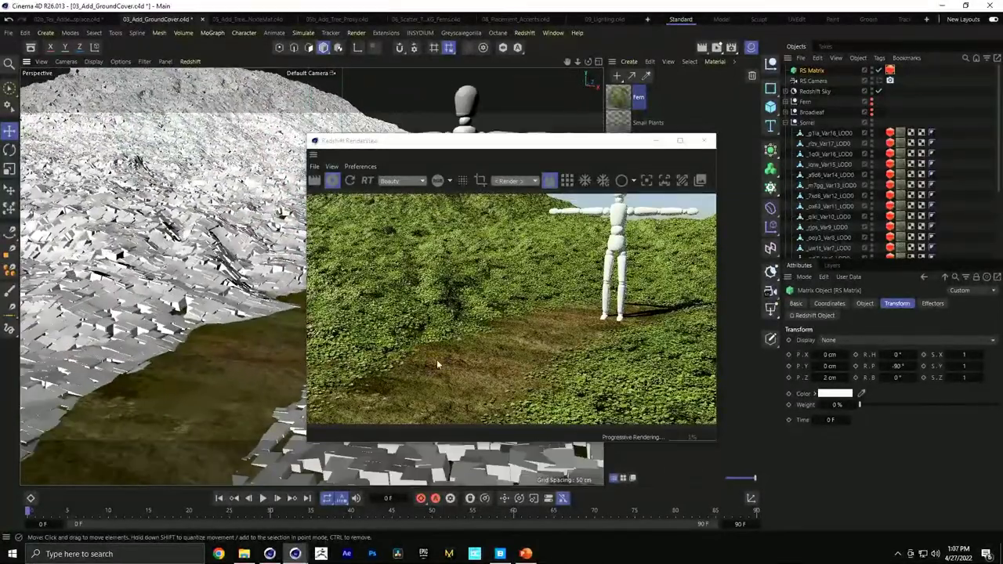
{"action": "left_click_drag", "start_coordinate": [560, 148], "coordinate": [645, 219]}
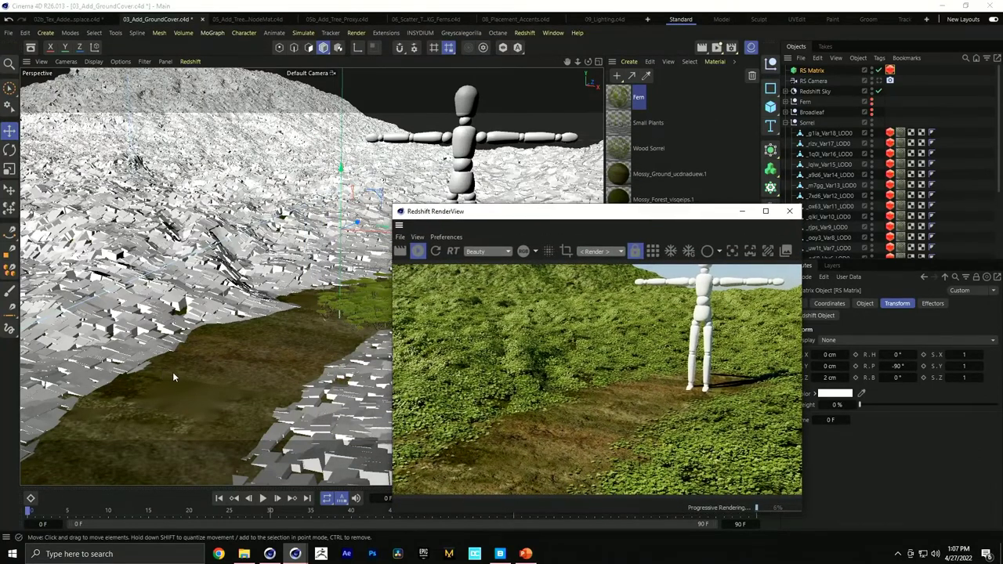
{"action": "left_click_drag", "start_coordinate": [438, 211], "coordinate": [615, 251]}
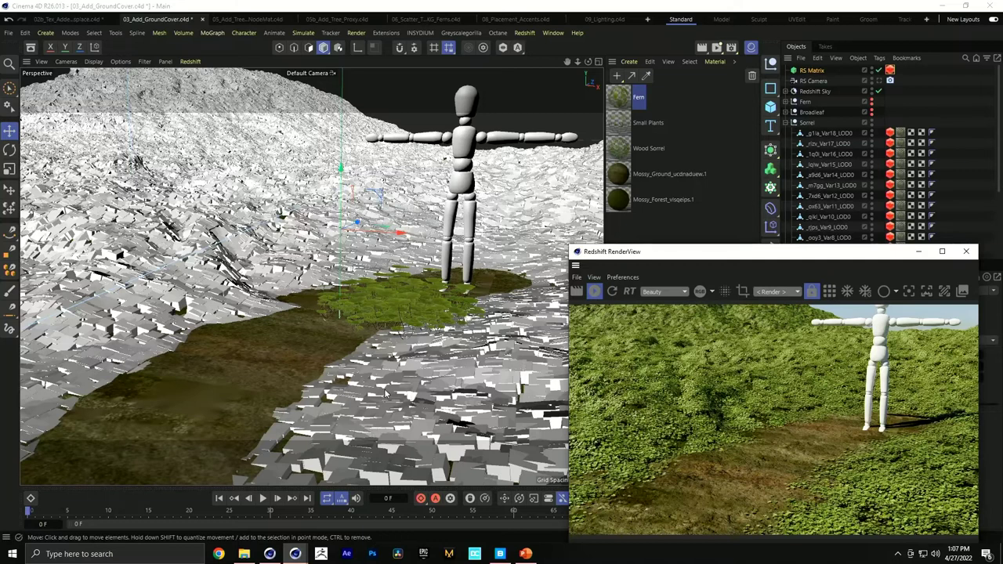
{"action": "left_click_drag", "start_coordinate": [677, 253], "coordinate": [401, 243]}
{"action": "left_click", "coordinate": [810, 72]}
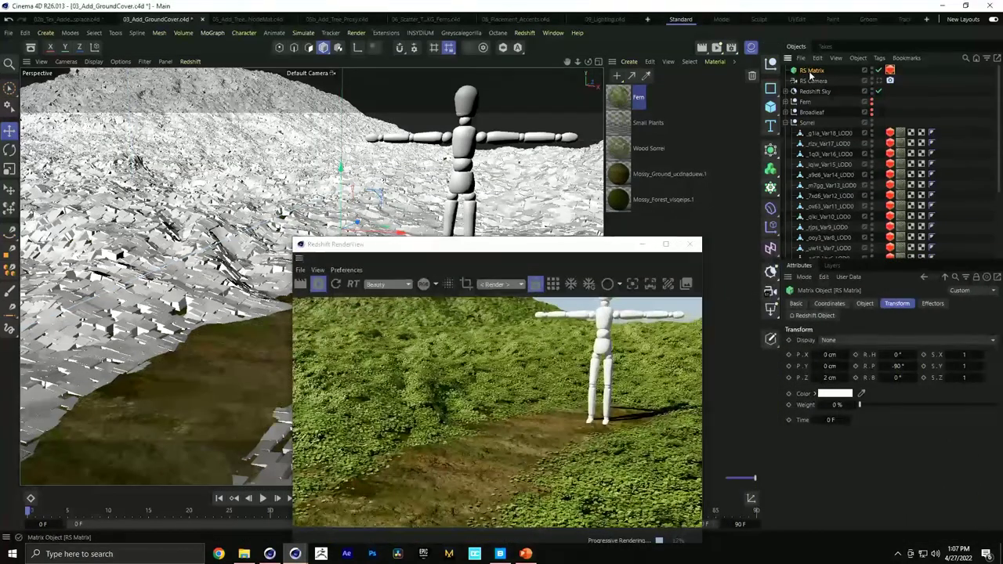
Add MoGraph Selection tags to RS Matrix from its MoGraph Tags context menu
{"action": "right_click", "coordinate": [811, 73]}
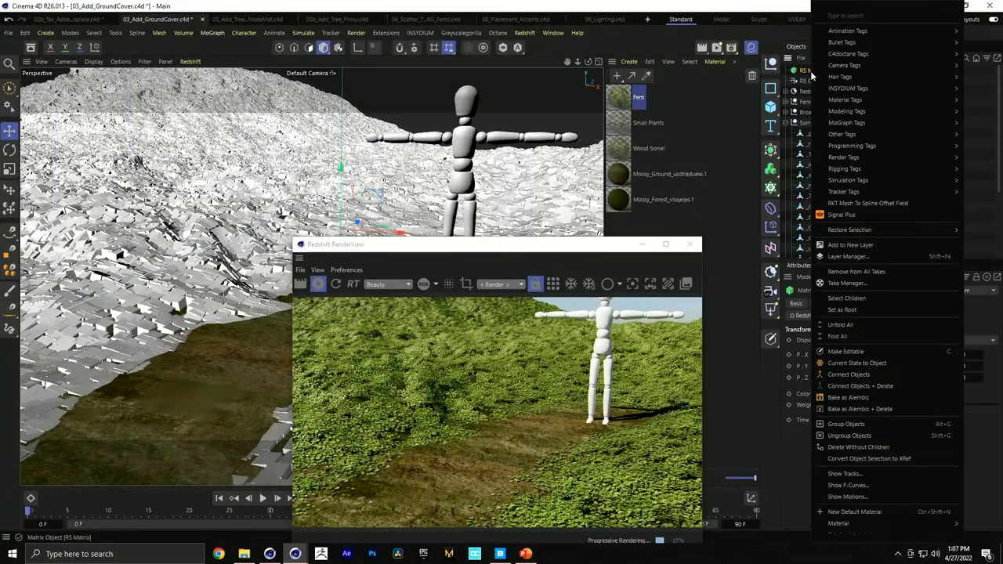
{"action": "mouse_move", "coordinate": [837, 124]}
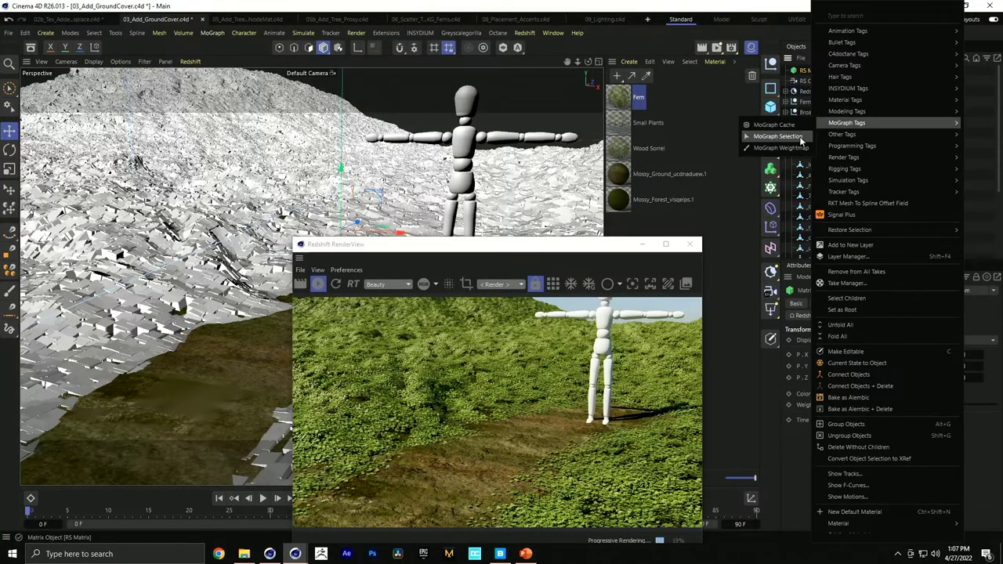
{"action": "left_click", "coordinate": [801, 139]}
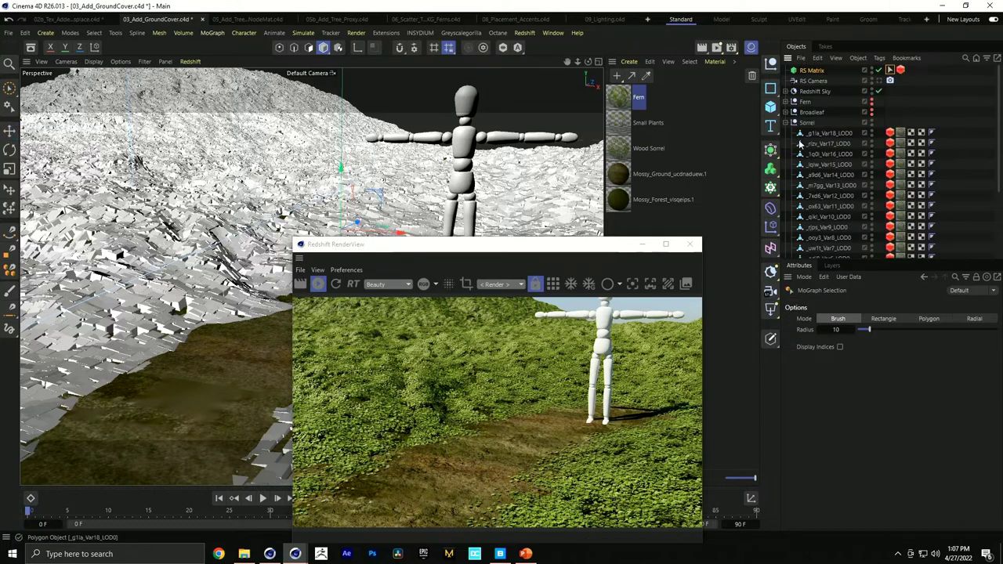
{"action": "left_click", "coordinate": [890, 72]}
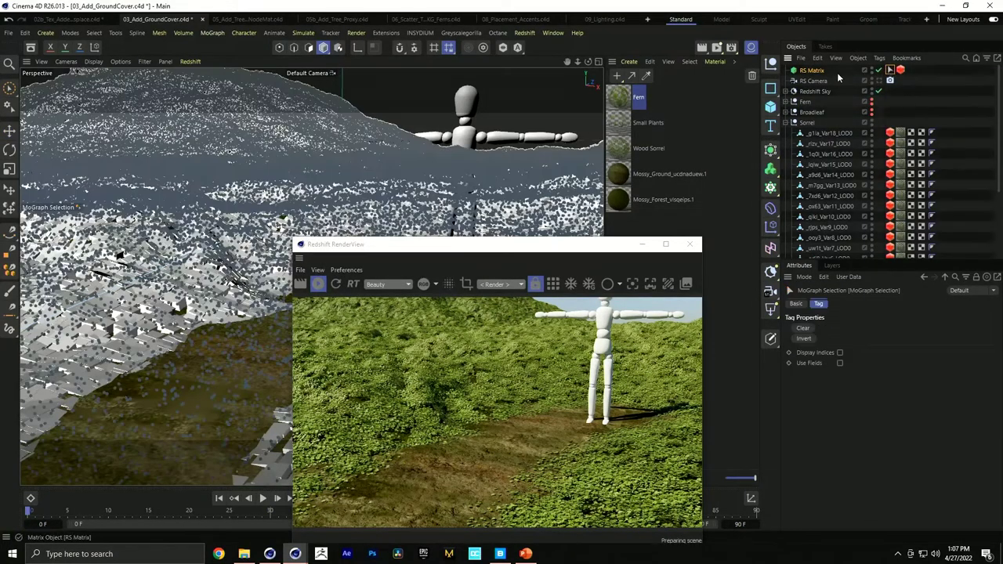
{"action": "right_click", "coordinate": [820, 72]}
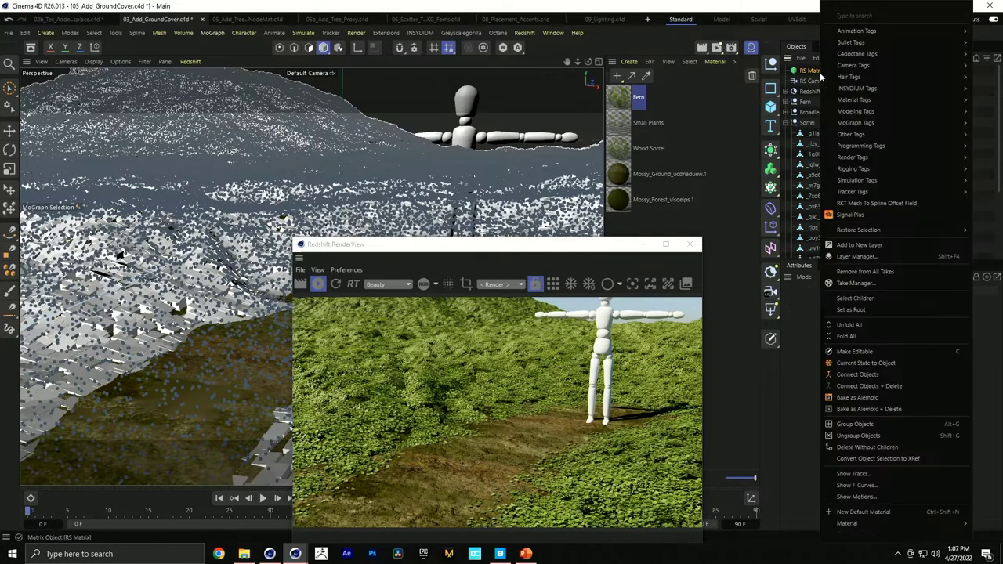
{"action": "mouse_move", "coordinate": [855, 123]}
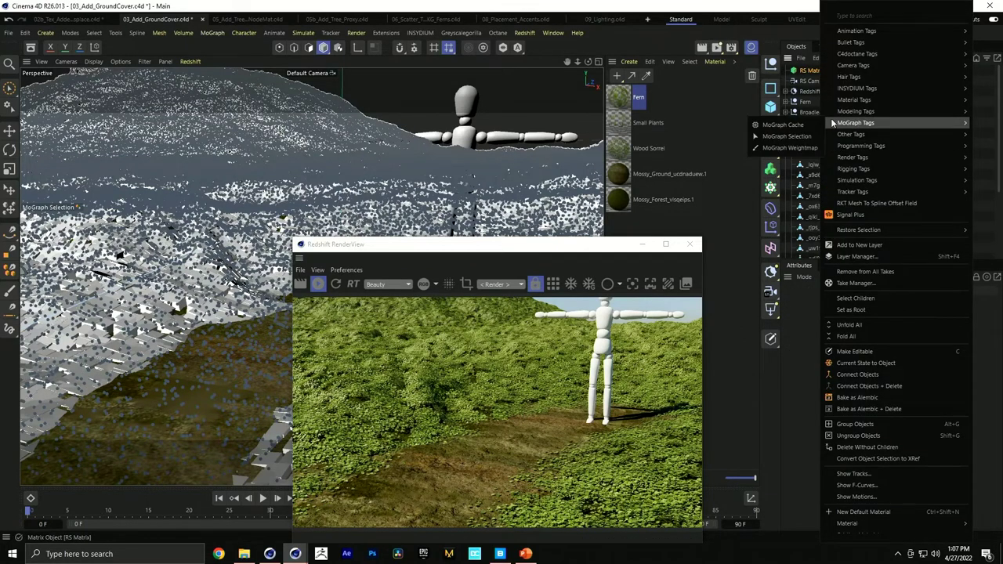
{"action": "left_click", "coordinate": [796, 138]}
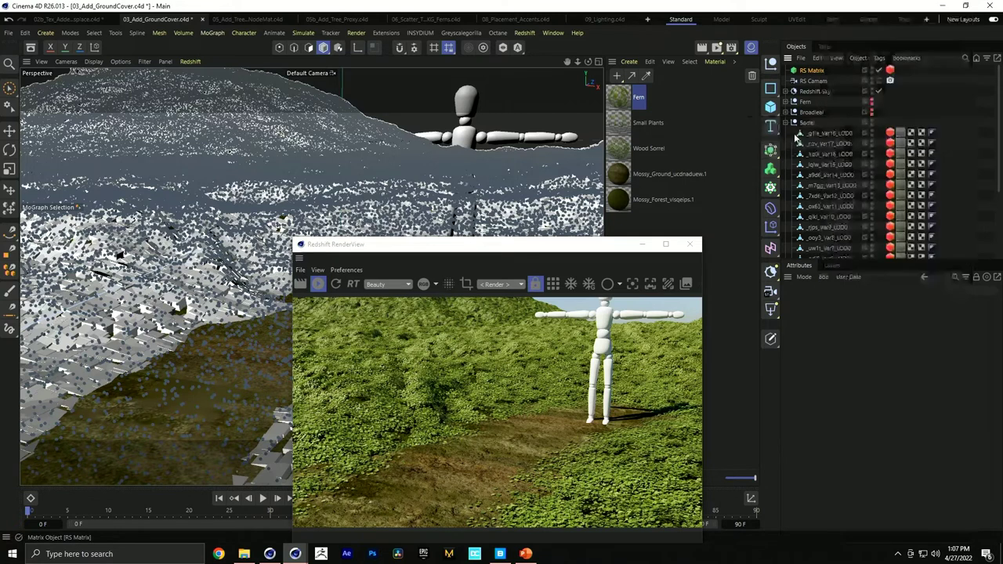
{"action": "left_click", "coordinate": [824, 267]}
{"action": "left_click", "coordinate": [806, 267]}
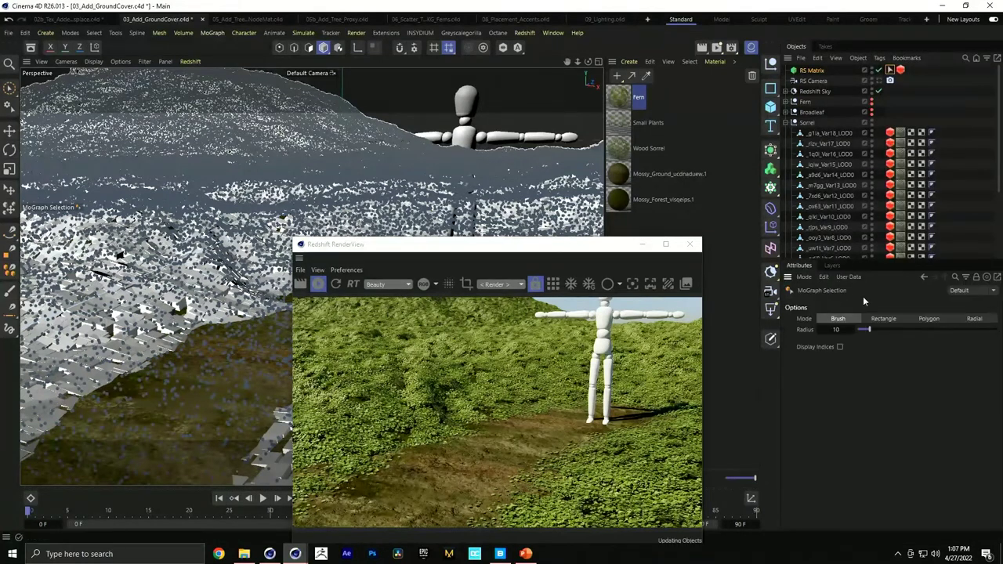
Reselect RS Matrix, add one more MoGraph Selection tag, and move the RenderView aside
{"action": "left_click", "coordinate": [888, 71]}
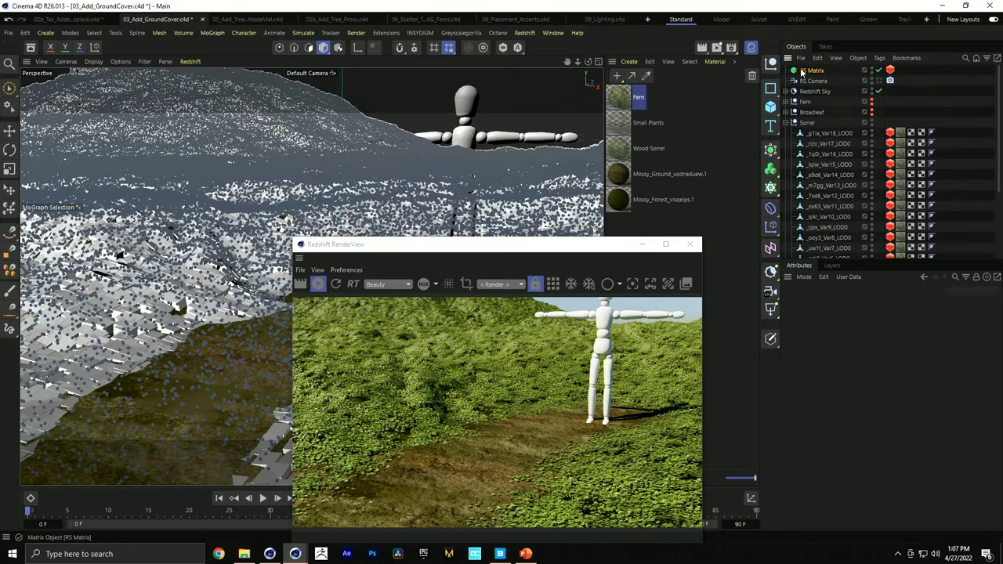
{"action": "right_click", "coordinate": [800, 71]}
{"action": "mouse_move", "coordinate": [818, 123]}
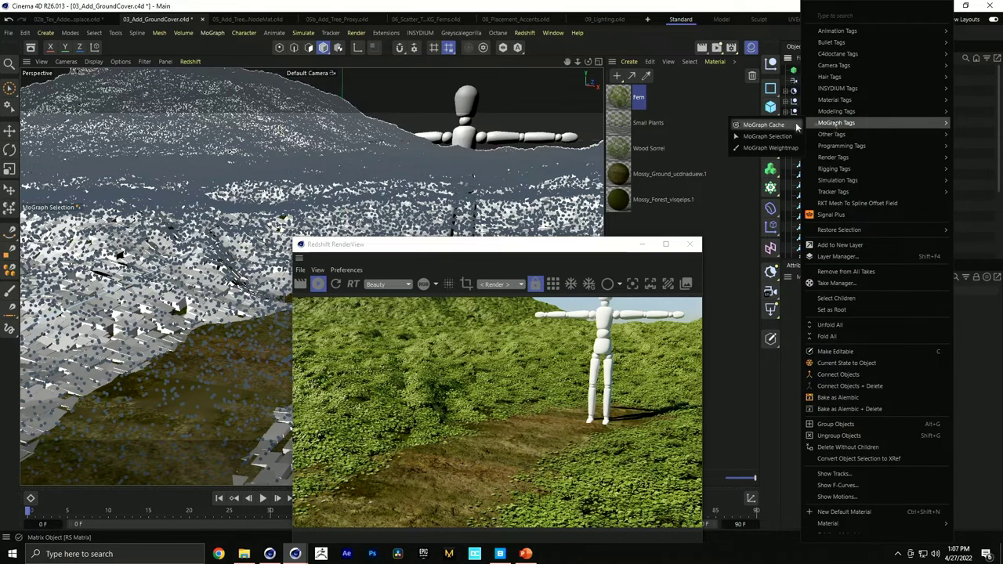
{"action": "left_click", "coordinate": [774, 137]}
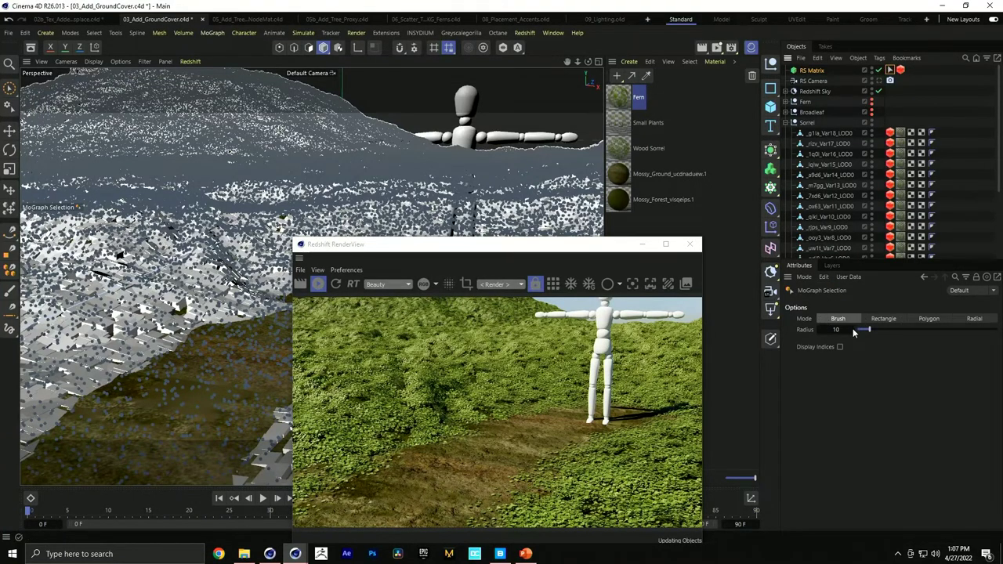
{"action": "left_click_drag", "start_coordinate": [376, 247], "coordinate": [627, 333]}
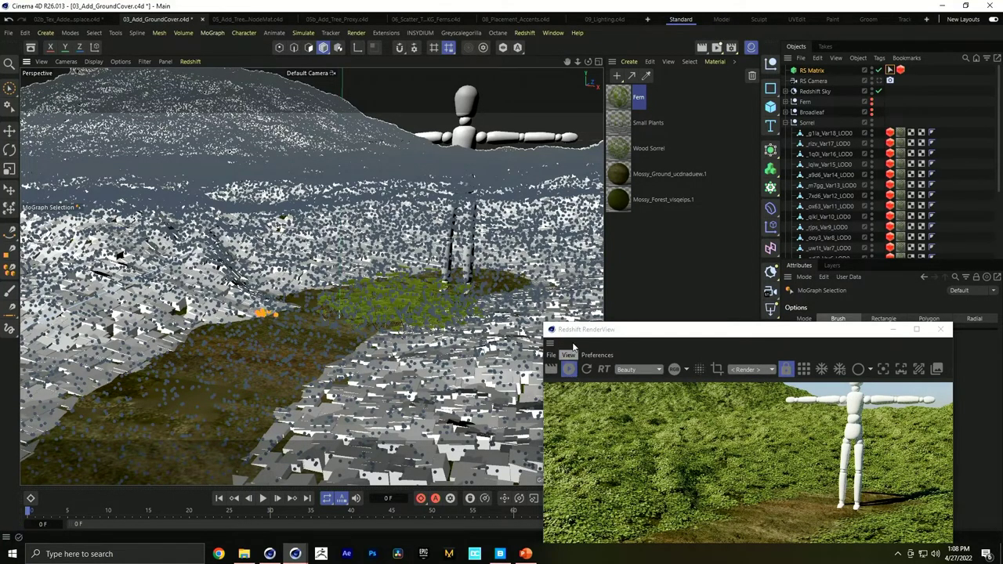
Close the RenderView and set the selection brush Radius to 87
{"action": "left_click_drag", "start_coordinate": [584, 329], "coordinate": [547, 328]}
{"action": "left_click", "coordinate": [905, 329]}
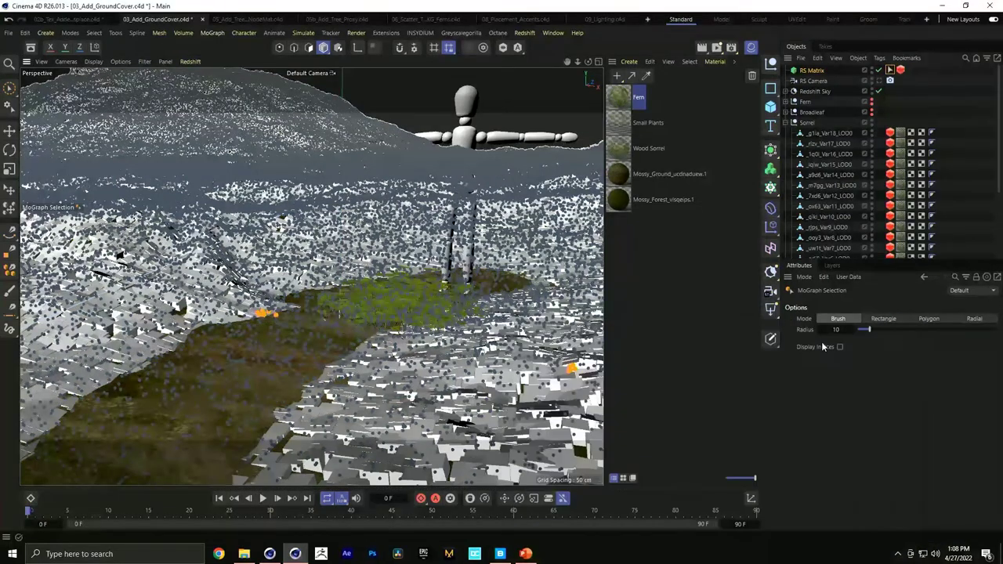
{"action": "left_click_drag", "start_coordinate": [886, 329], "coordinate": [978, 329]}
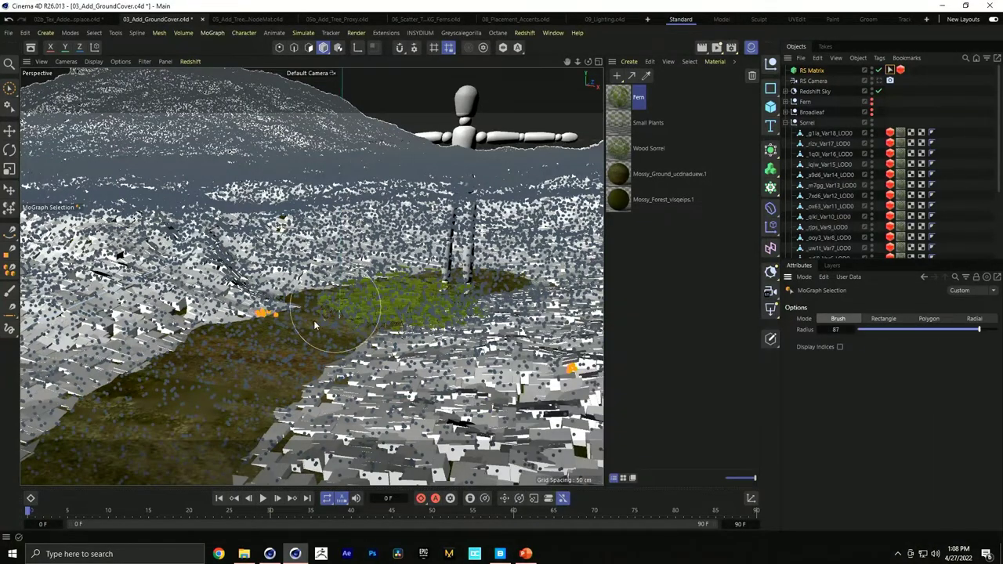
Paint the clones along the dirt path, from the foreground up to the figure's feet, into the selection
{"action": "left_click_drag", "start_coordinate": [259, 348], "coordinate": [157, 411]}
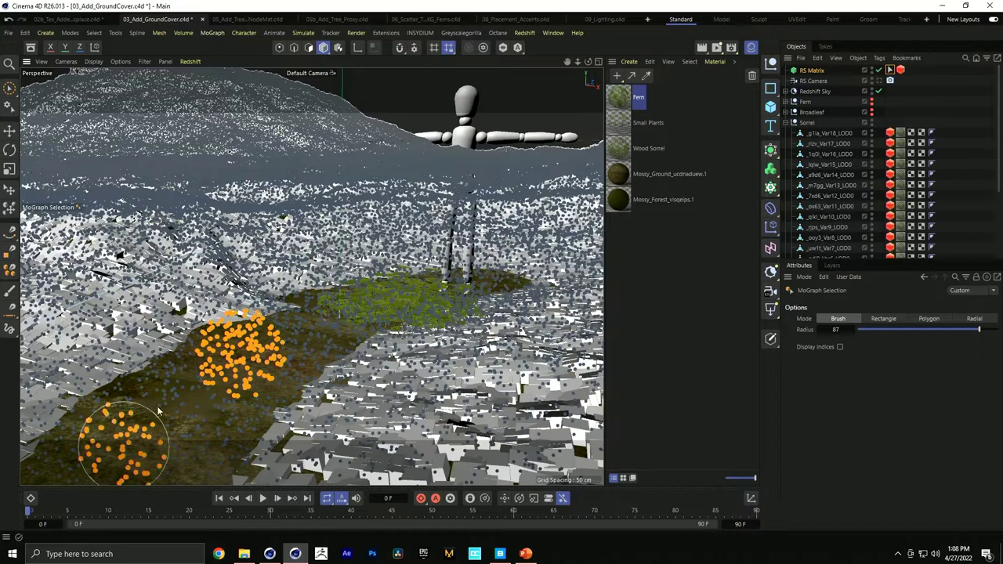
{"action": "left_click", "coordinate": [324, 302]}
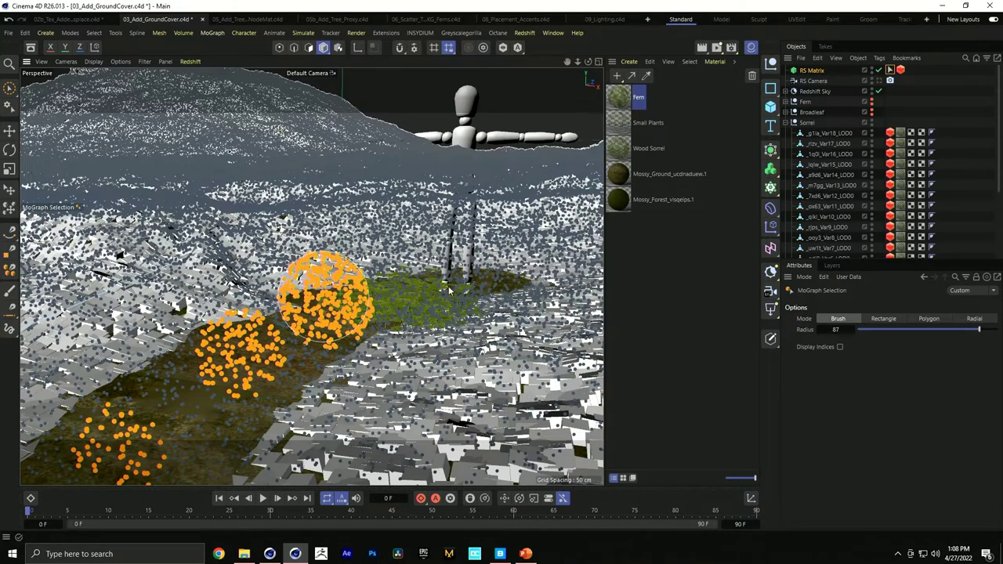
{"action": "left_click", "coordinate": [423, 286]}
{"action": "left_click", "coordinate": [494, 286]}
{"action": "left_click", "coordinate": [528, 285]}
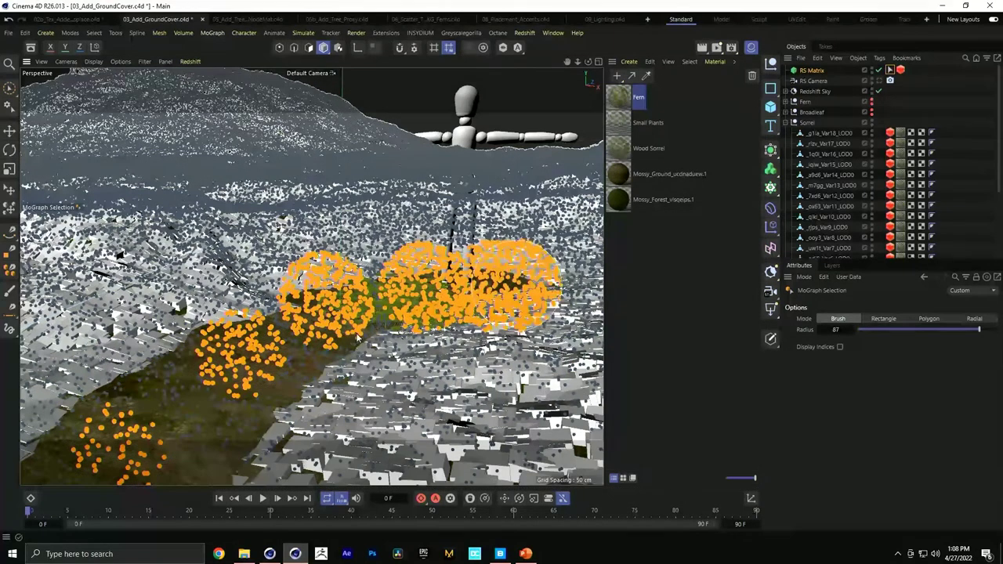
{"action": "left_click", "coordinate": [391, 329]}
{"action": "mouse_move", "coordinate": [353, 349]}
{"action": "left_mouse_down"}
{"action": "mouse_move", "coordinate": [223, 444]}
{"action": "mouse_move", "coordinate": [206, 476]}
{"action": "mouse_move", "coordinate": [181, 480]}
{"action": "left_mouse_up"}
{"action": "left_click_drag", "start_coordinate": [82, 443], "coordinate": [118, 395]}
{"action": "mouse_move", "coordinate": [228, 339]}
{"action": "left_mouse_down"}
{"action": "mouse_move", "coordinate": [188, 368]}
{"action": "mouse_move", "coordinate": [282, 298]}
{"action": "left_mouse_up"}
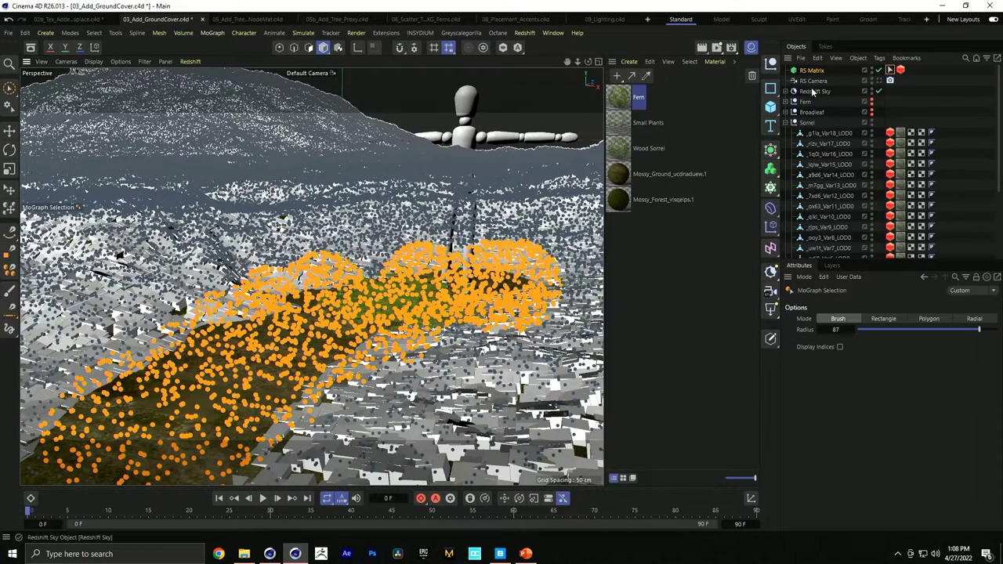
{"action": "left_click", "coordinate": [134, 33]}
{"action": "mouse_move", "coordinate": [210, 35]}
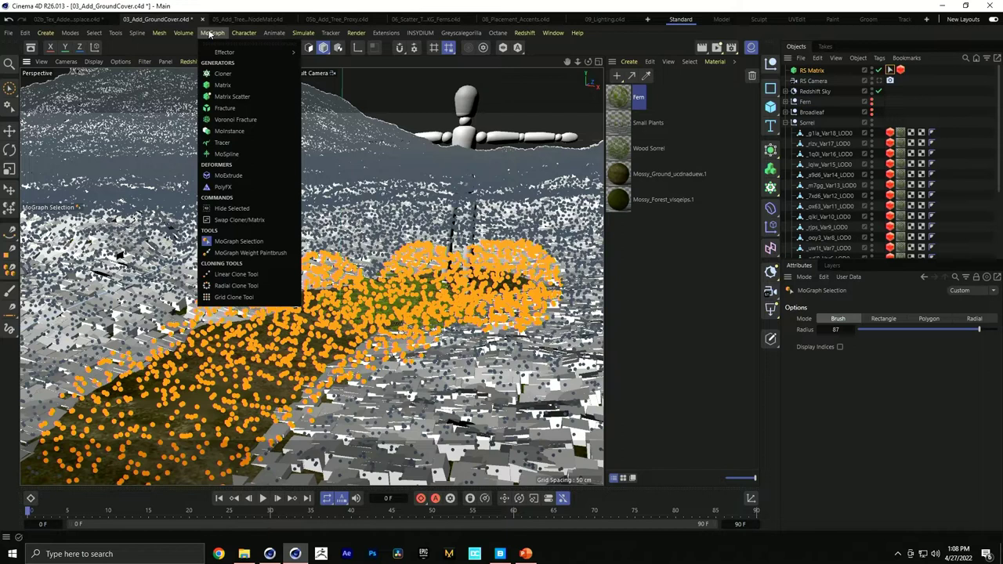
Add a Hide Selection effector for the painted clones and review its Effector and Parameter settings
{"action": "left_click", "coordinate": [229, 210]}
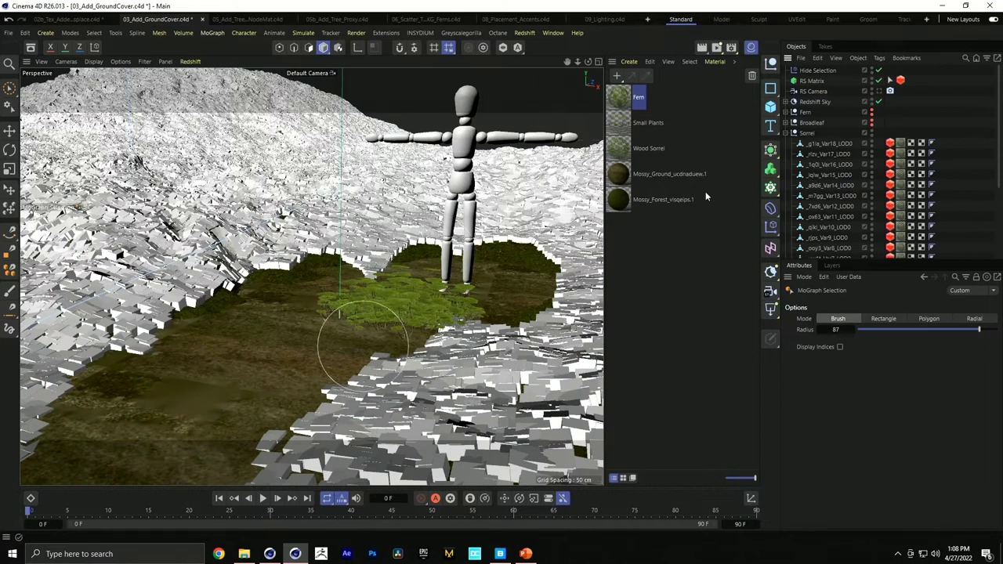
{"action": "left_click", "coordinate": [816, 70]}
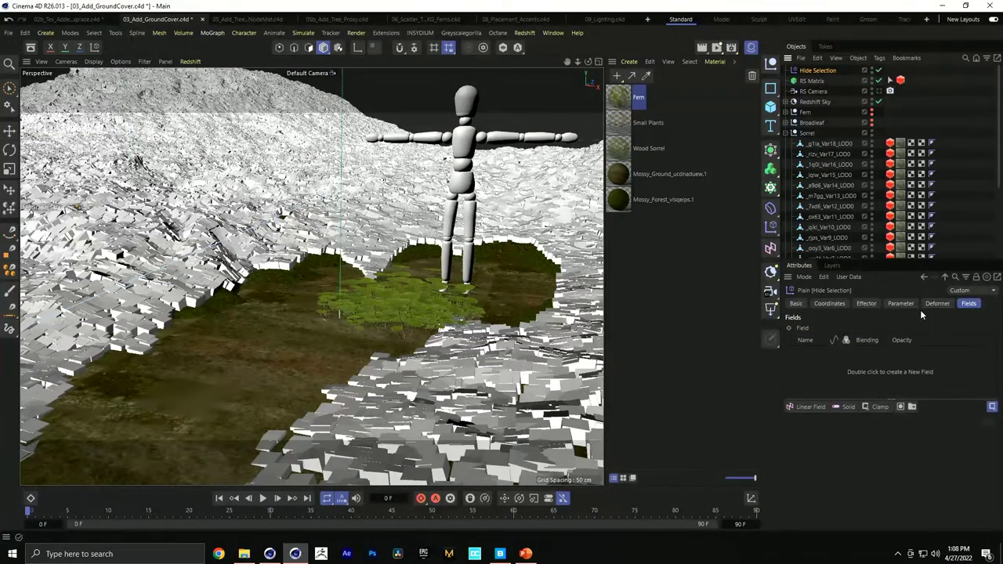
{"action": "left_click", "coordinate": [867, 304]}
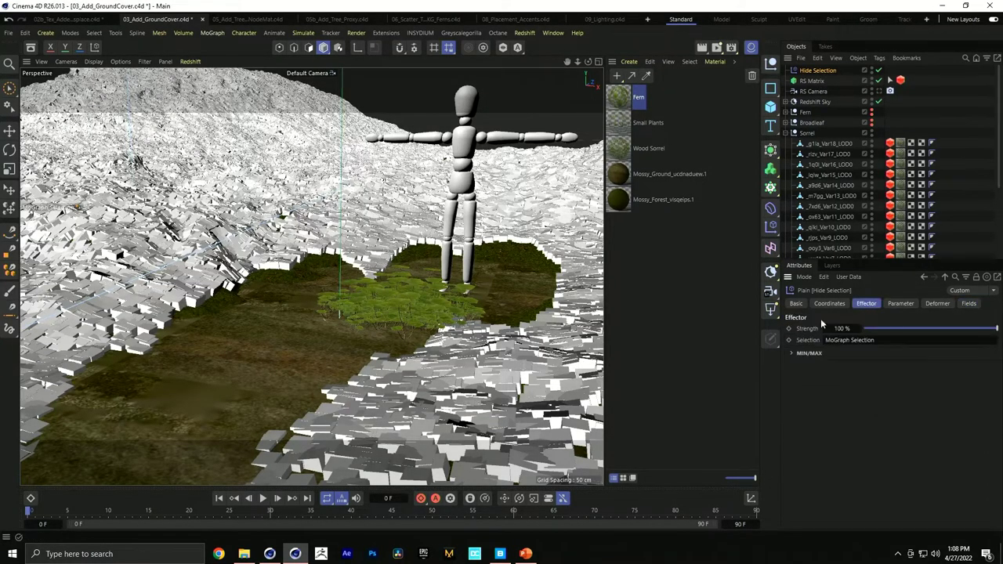
{"action": "left_click", "coordinate": [900, 304]}
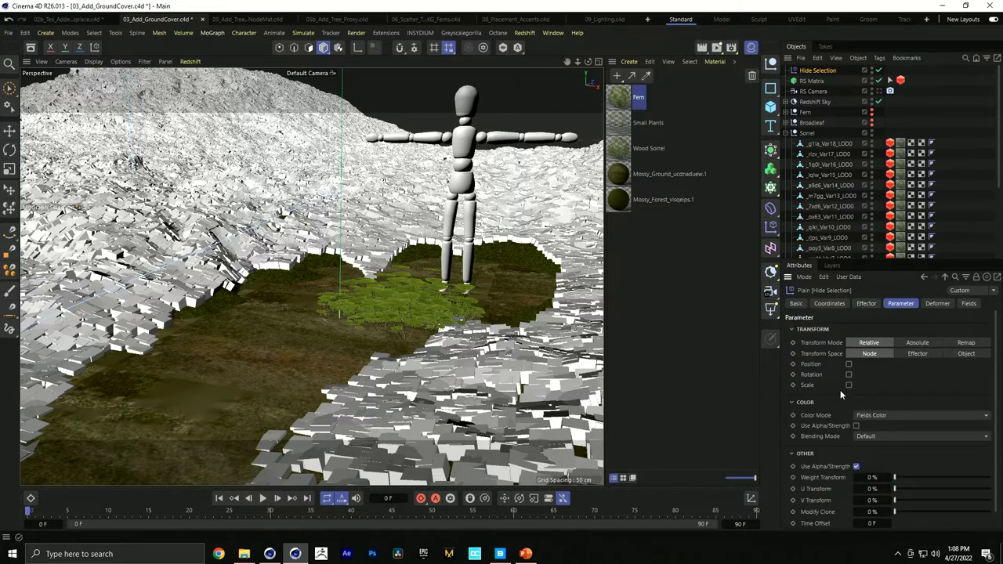
Toggle the Hide Selection effector off and on, then run and stop a Redshift IPR preview
{"action": "left_click", "coordinate": [878, 70]}
{"action": "left_click", "coordinate": [878, 70]}
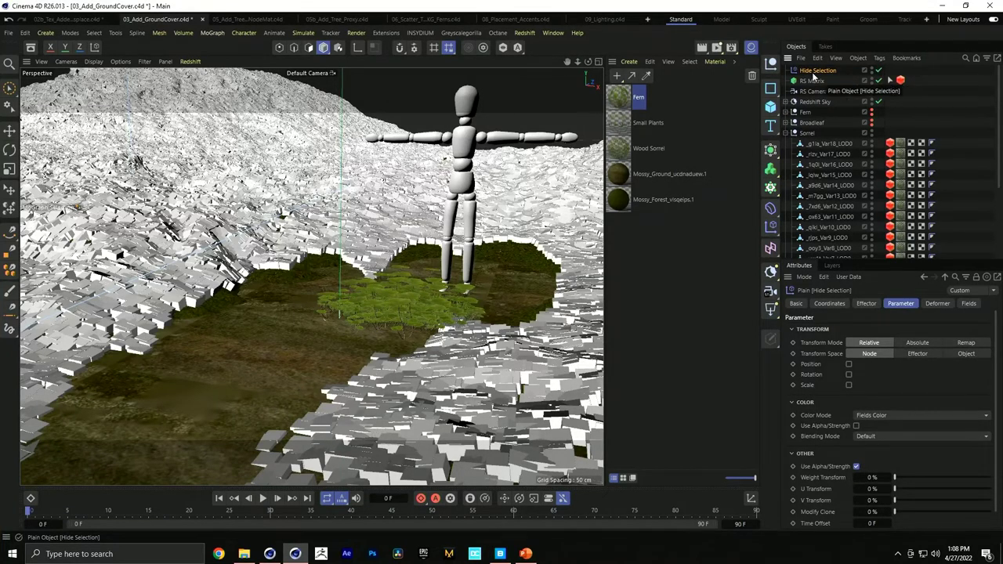
{"action": "left_click", "coordinate": [524, 33]}
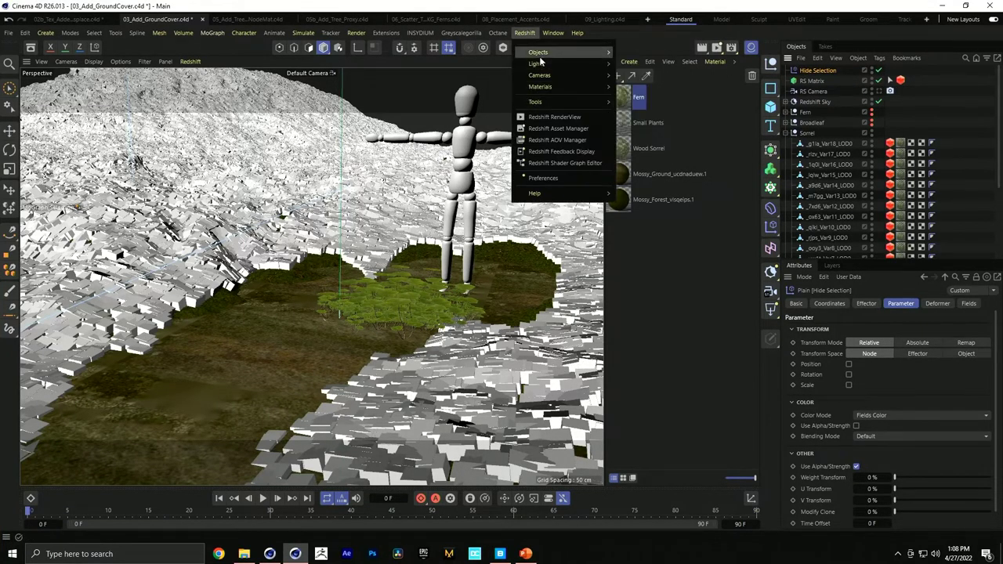
{"action": "mouse_move", "coordinate": [545, 54]}
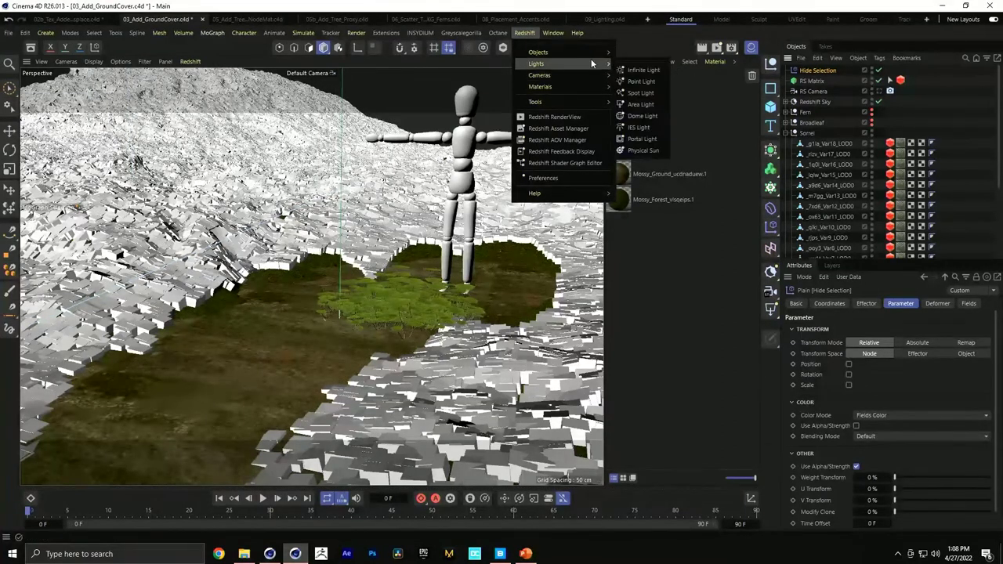
{"action": "left_click", "coordinate": [554, 117]}
{"action": "left_click", "coordinate": [582, 145]}
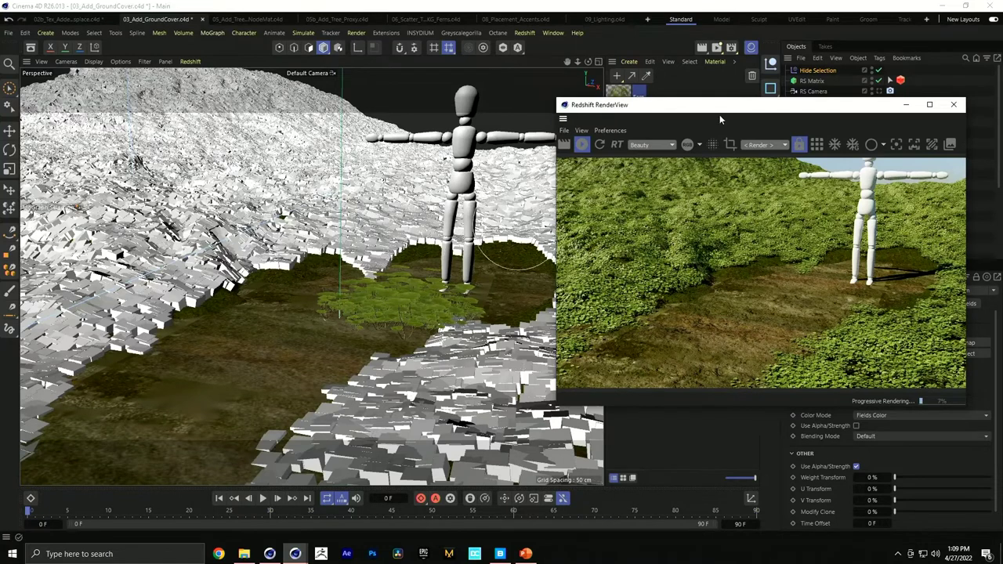
{"action": "mouse_move", "coordinate": [743, 111]}
{"action": "left_mouse_down"}
{"action": "mouse_move", "coordinate": [696, 119]}
{"action": "mouse_move", "coordinate": [679, 153]}
{"action": "left_mouse_up"}
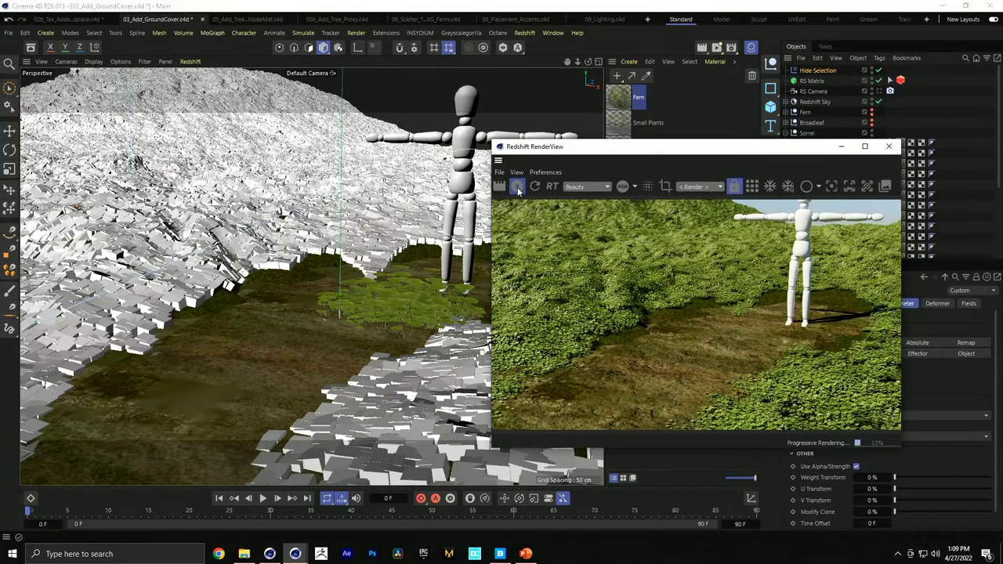
{"action": "left_click", "coordinate": [517, 188]}
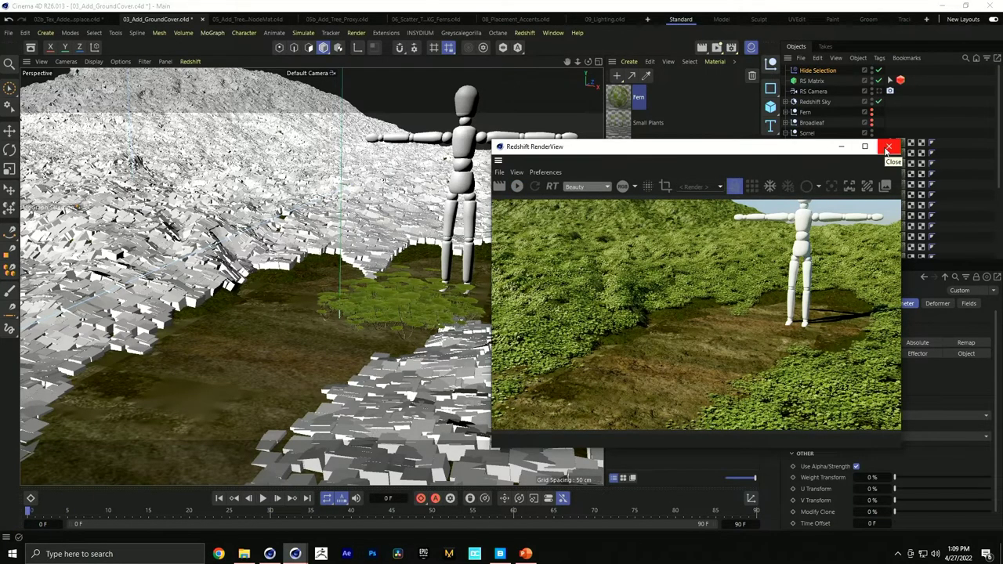
Close the Redshift RenderView and duplicate RS Matrix into RS Matrix.1
{"action": "left_click", "coordinate": [887, 148]}
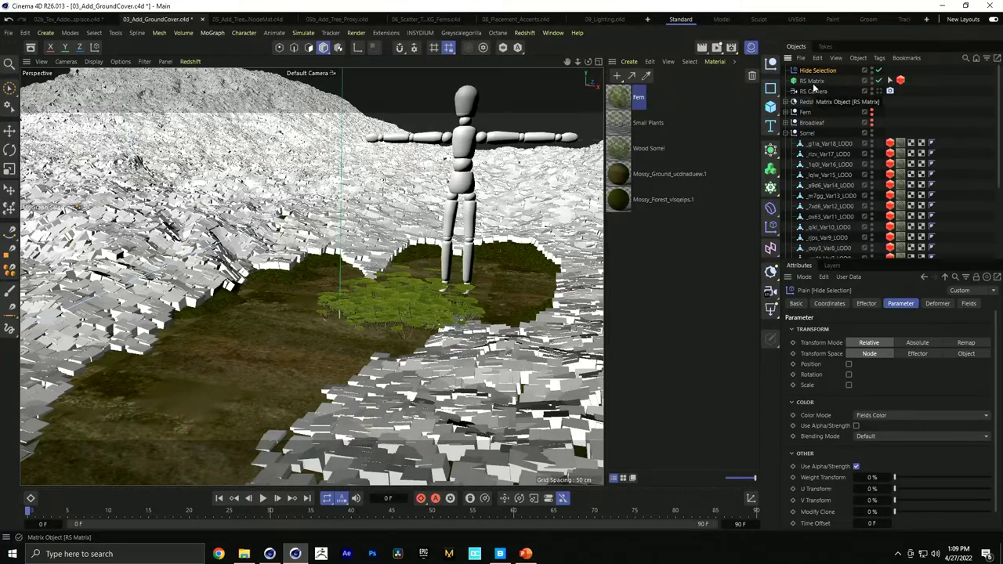
{"action": "left_click", "coordinate": [812, 82]}
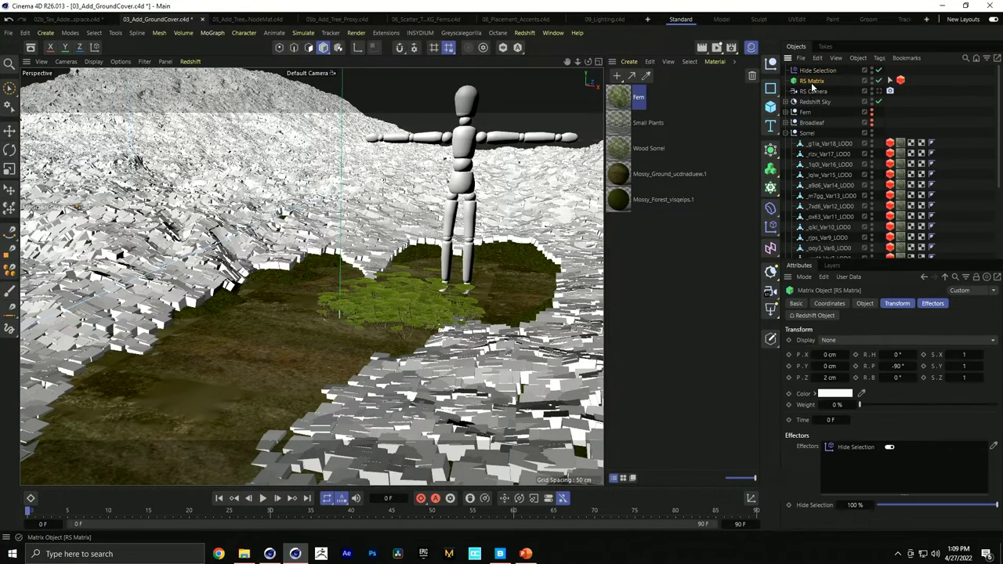
{"action": "left_click_drag", "start_coordinate": [816, 83], "coordinate": [819, 79]}
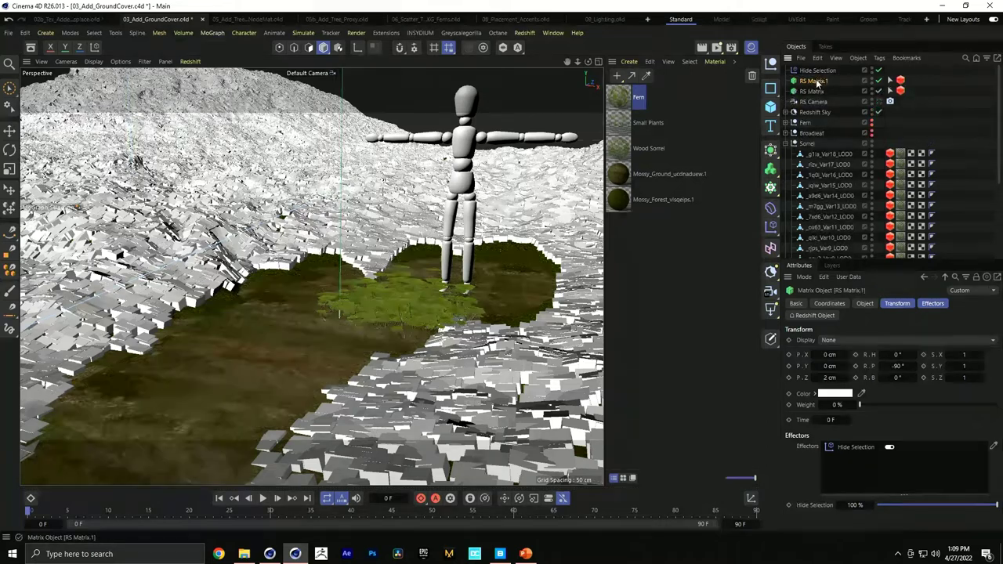
{"action": "left_click", "coordinate": [212, 33]}
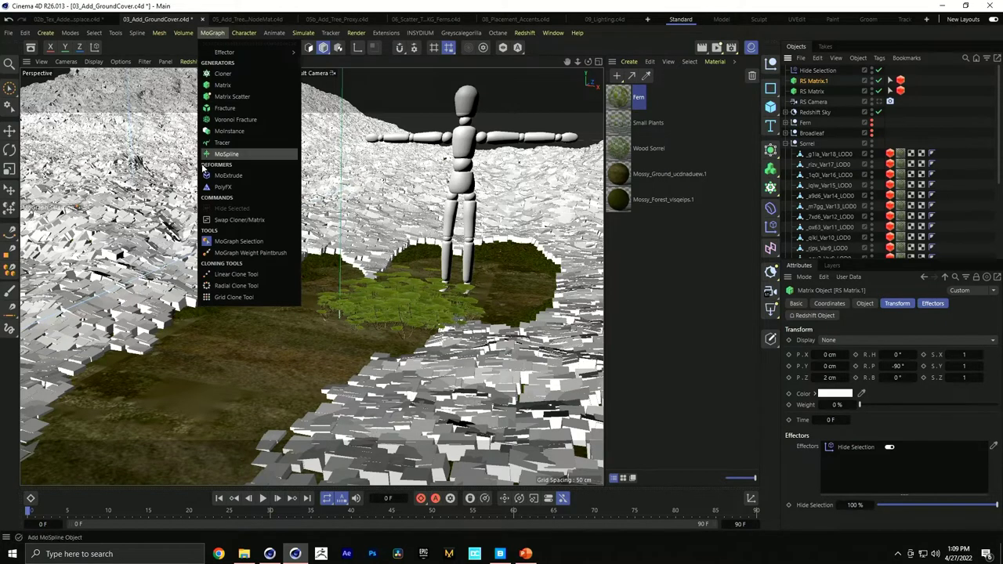
Turn RS Matrix.1 into a cloner and parent all 18 Sorrel LOD variants under it
{"action": "left_click", "coordinate": [251, 220]}
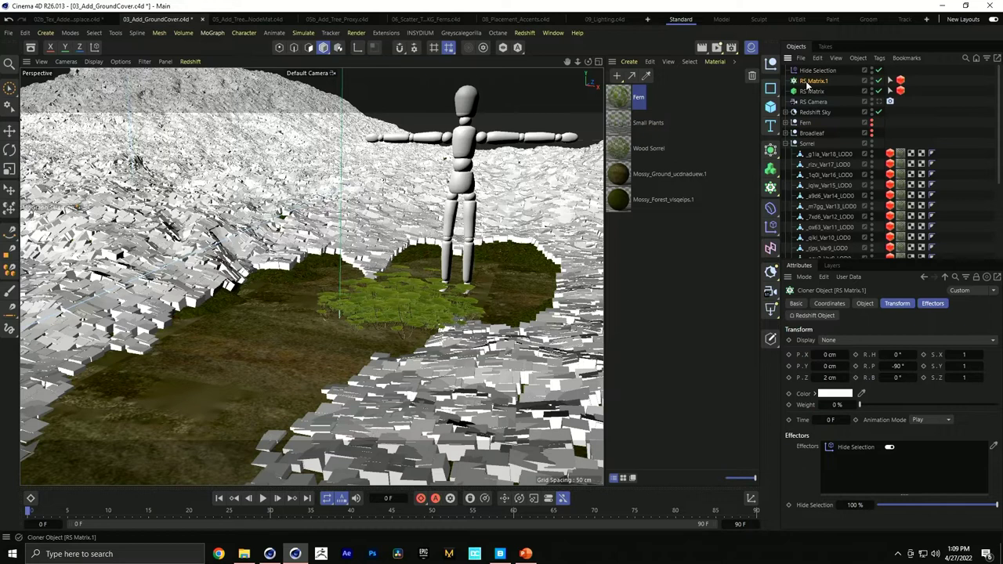
{"action": "left_click", "coordinate": [863, 303]}
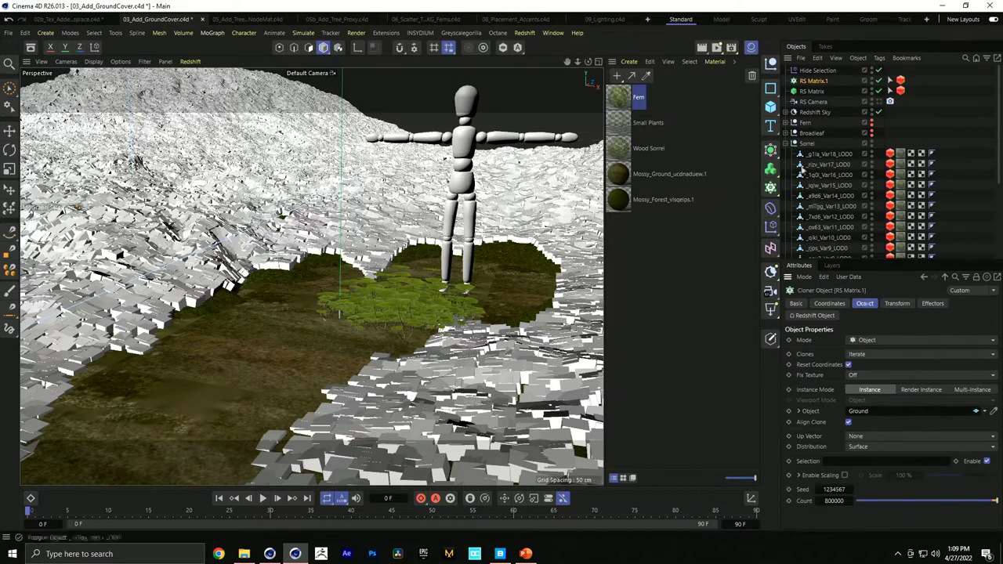
{"action": "left_click", "coordinate": [815, 155]}
{"action": "scroll", "coordinate": [823, 196], "scroll_direction": "down", "scroll_amount": 3}
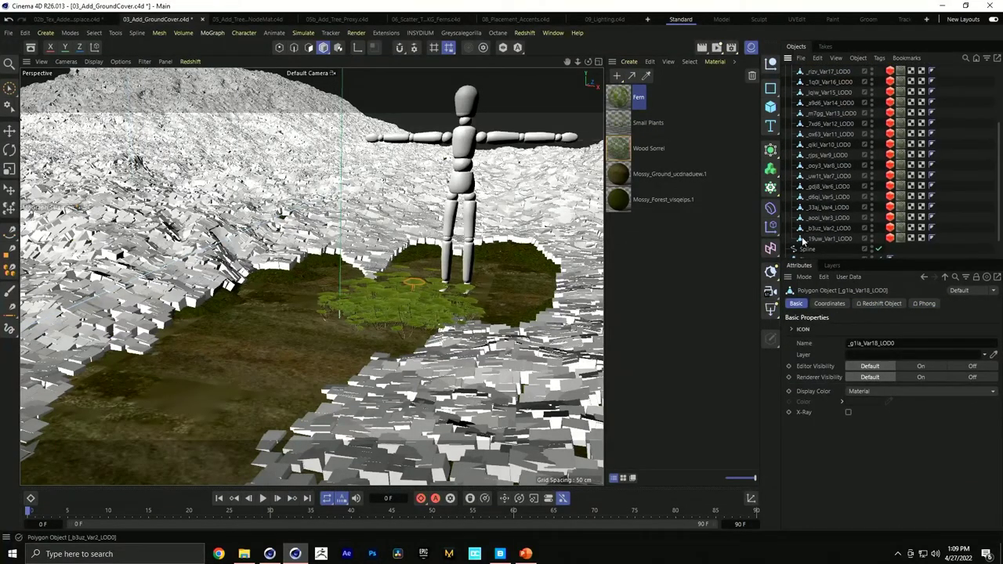
{"action": "left_click", "coordinate": [824, 239], "text": "shift"}
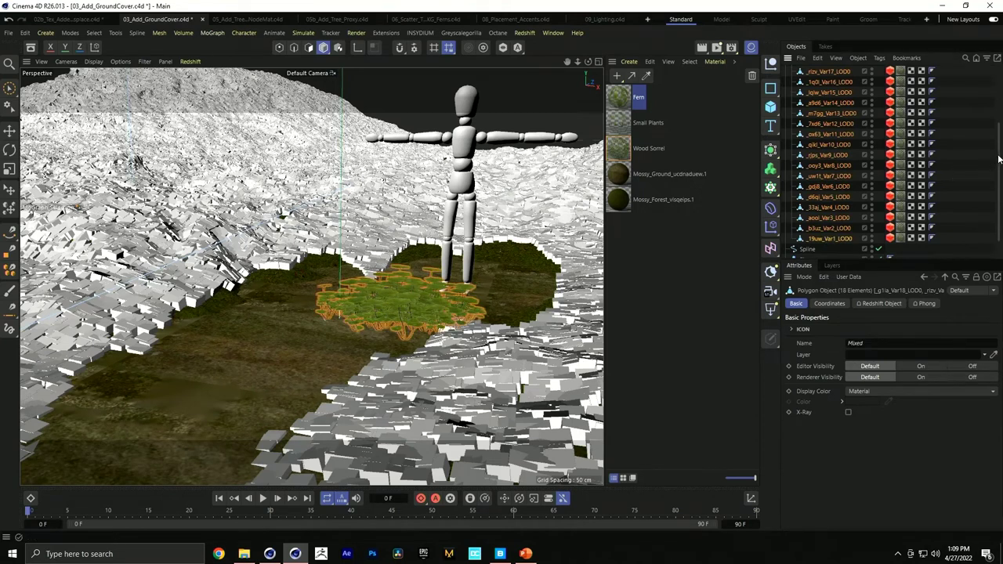
{"action": "scroll", "coordinate": [907, 114], "scroll_direction": "up", "scroll_amount": 3}
{"action": "left_click_drag", "start_coordinate": [812, 165], "coordinate": [817, 83]}
{"action": "left_click", "coordinate": [815, 81]}
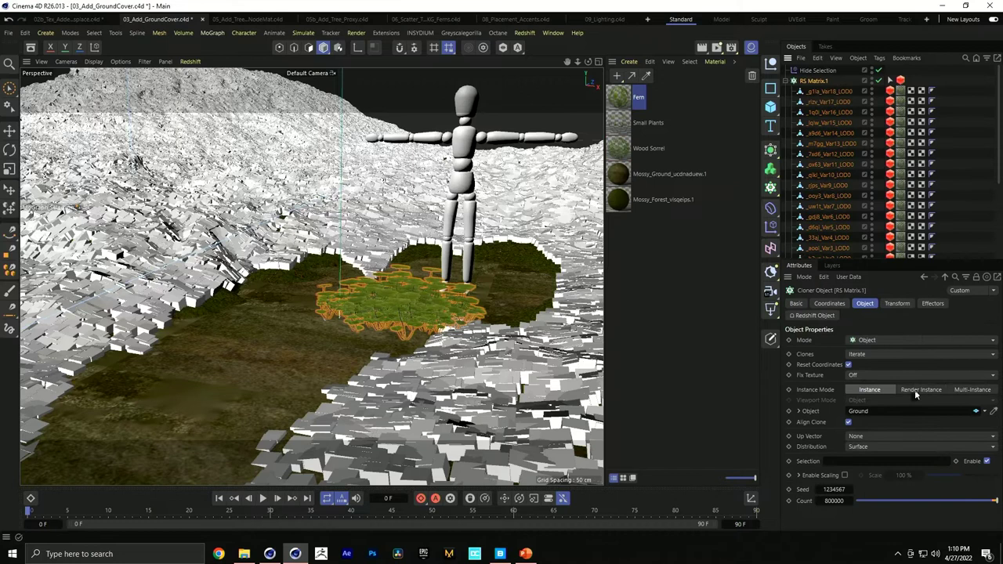
Set the cloner to Multi-Instance mode and use RS Matrix as its source object
{"action": "left_click", "coordinate": [971, 389]}
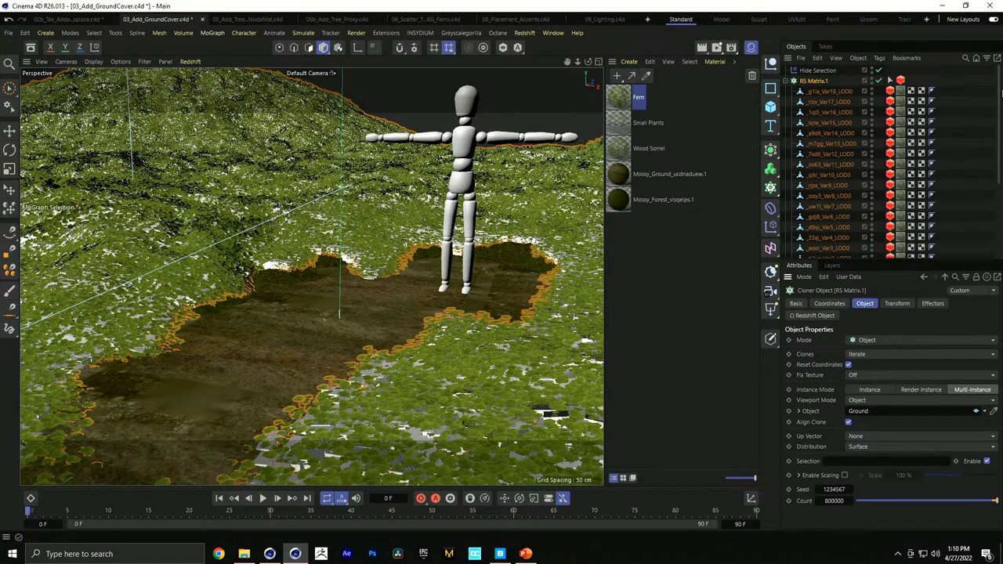
{"action": "left_click_drag", "start_coordinate": [997, 84], "coordinate": [986, 120]}
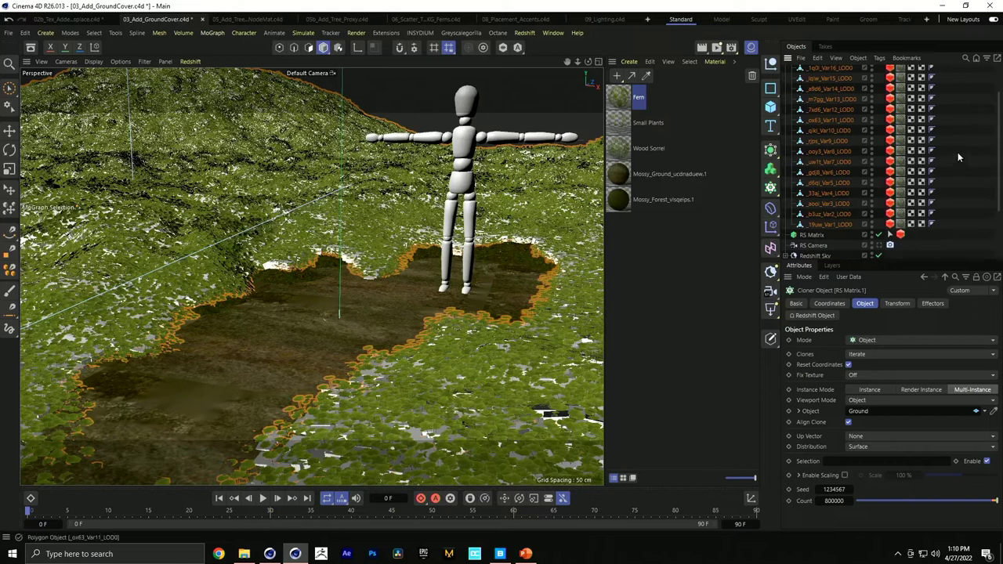
{"action": "scroll", "coordinate": [901, 196], "scroll_direction": "up", "scroll_amount": 1}
{"action": "scroll", "coordinate": [989, 172], "scroll_direction": "down", "scroll_amount": 1}
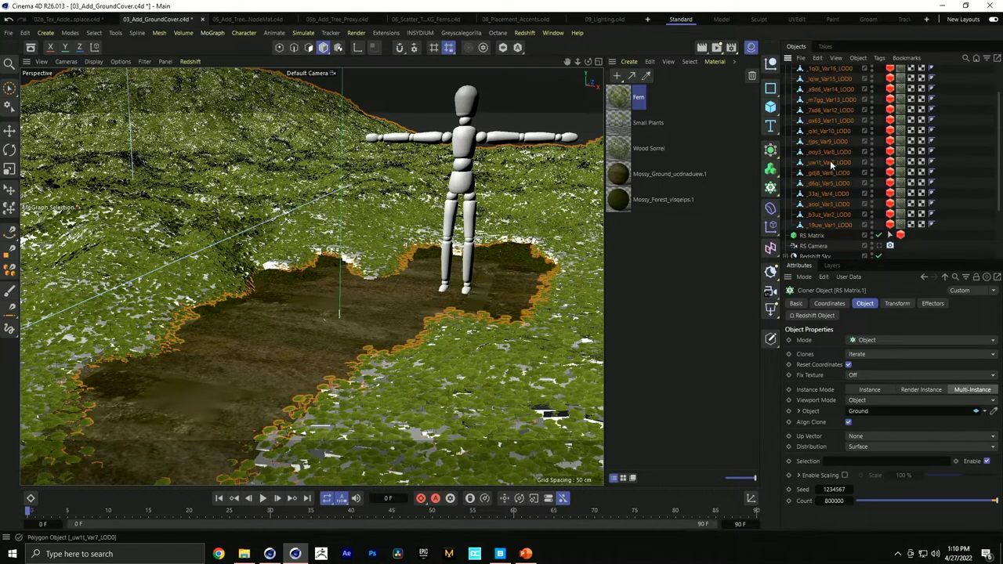
{"action": "mouse_move", "coordinate": [805, 237]}
{"action": "left_mouse_down"}
{"action": "mouse_move", "coordinate": [852, 423]}
{"action": "mouse_move", "coordinate": [869, 413]}
{"action": "left_mouse_up"}
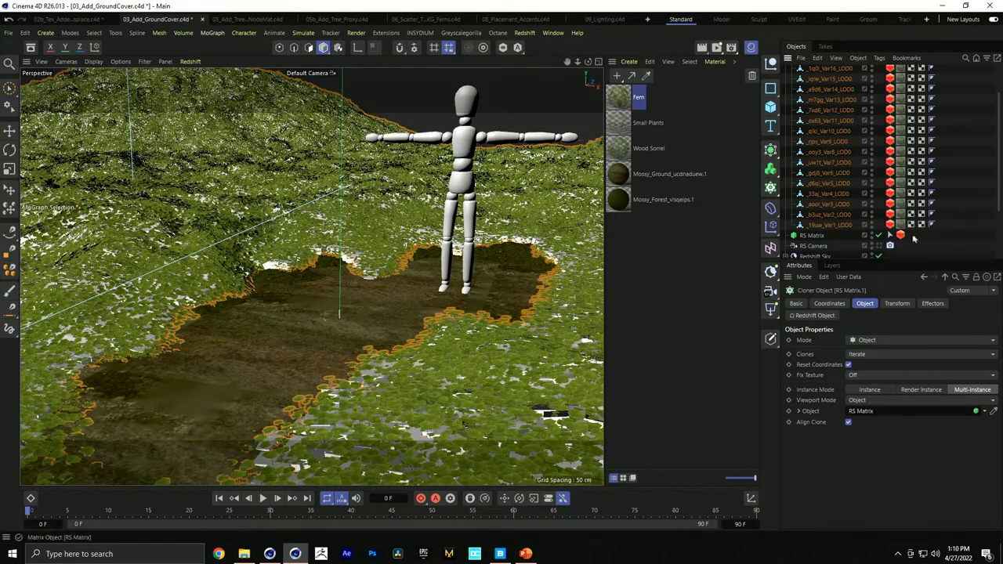
Orbit to a low frontal view of the clearing, disable the RS Matrix.1 sorrel cloner, and select RS Matrix
{"action": "scroll", "coordinate": [995, 190], "scroll_direction": "up", "scroll_amount": 2}
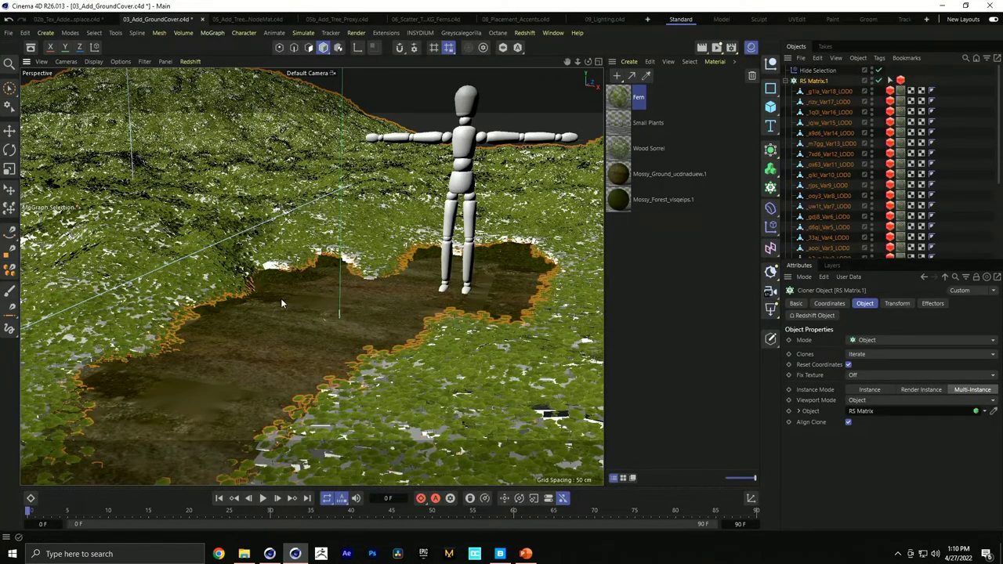
{"action": "left_click_drag", "start_coordinate": [312, 300], "coordinate": [273, 345], "text": "alt"}
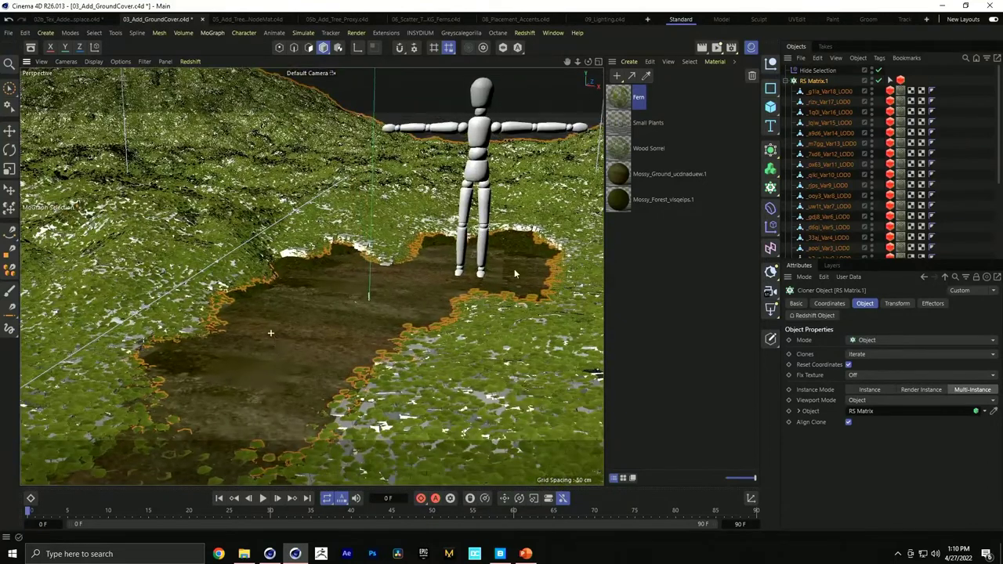
{"action": "left_click_drag", "start_coordinate": [514, 269], "coordinate": [548, 243], "text": "alt"}
{"action": "left_click", "coordinate": [793, 81]}
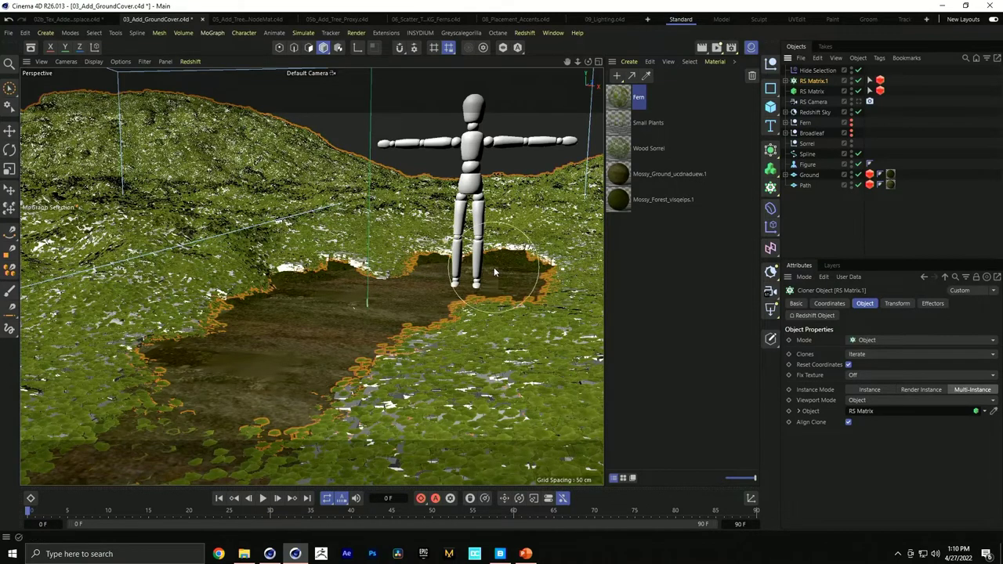
{"action": "mouse_move", "coordinate": [115, 451]}
{"action": "left_mouse_down"}
{"action": "mouse_move", "coordinate": [134, 392]}
{"action": "mouse_move", "coordinate": [134, 420]}
{"action": "mouse_move", "coordinate": [172, 391]}
{"action": "left_mouse_up"}
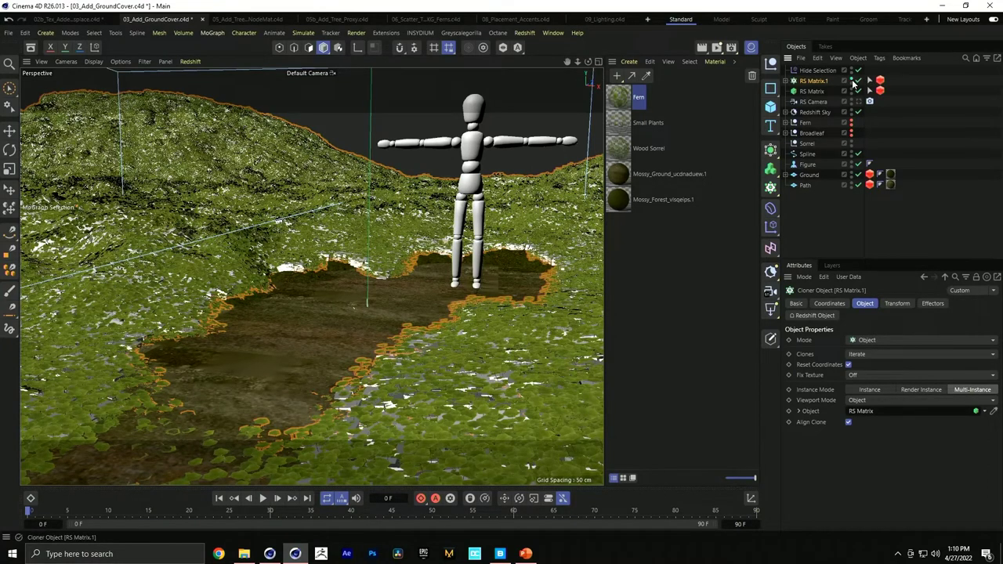
{"action": "left_click", "coordinate": [857, 82]}
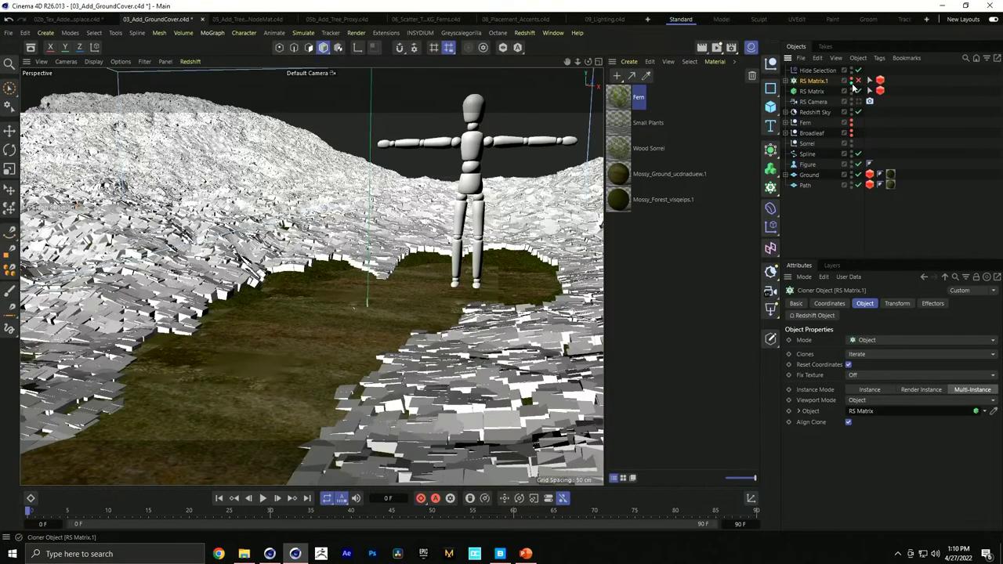
{"action": "left_click", "coordinate": [819, 91]}
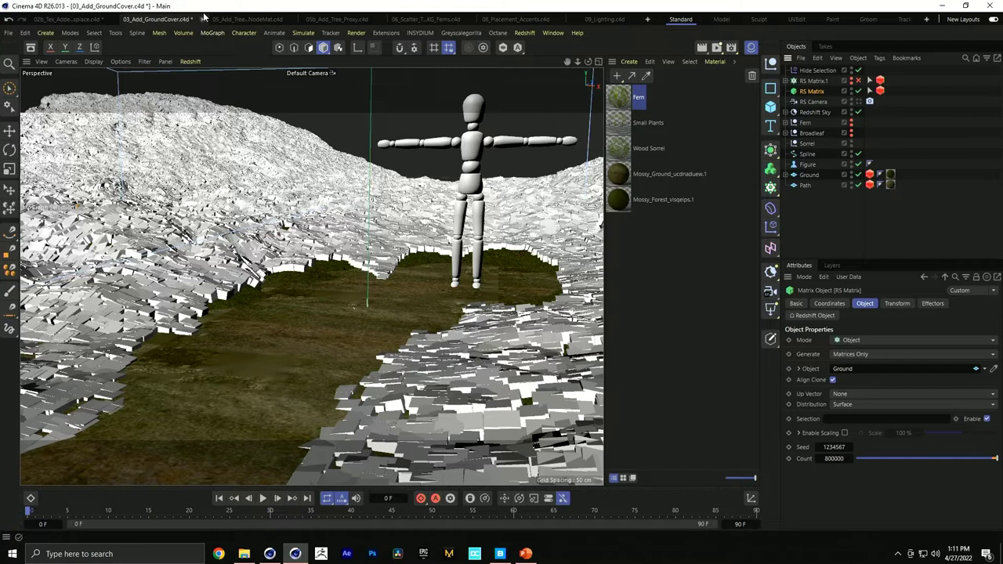
Switch to the 05_Add_Trees_ConvertNodeMat scene and start a search in the Asset Browser
{"action": "left_click", "coordinate": [228, 19]}
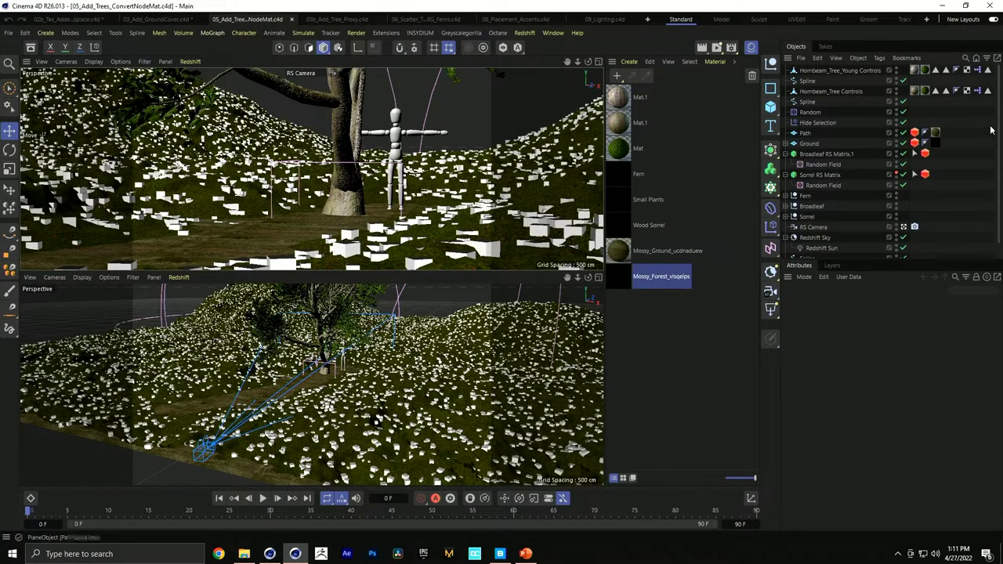
{"action": "scroll", "coordinate": [990, 130], "scroll_direction": "down", "scroll_amount": 1}
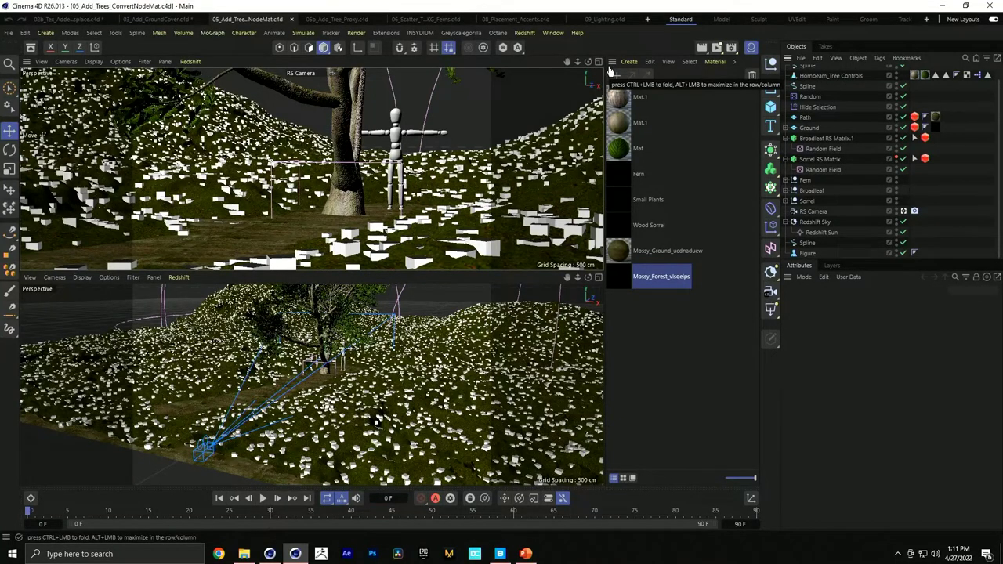
{"action": "left_click", "coordinate": [32, 47]}
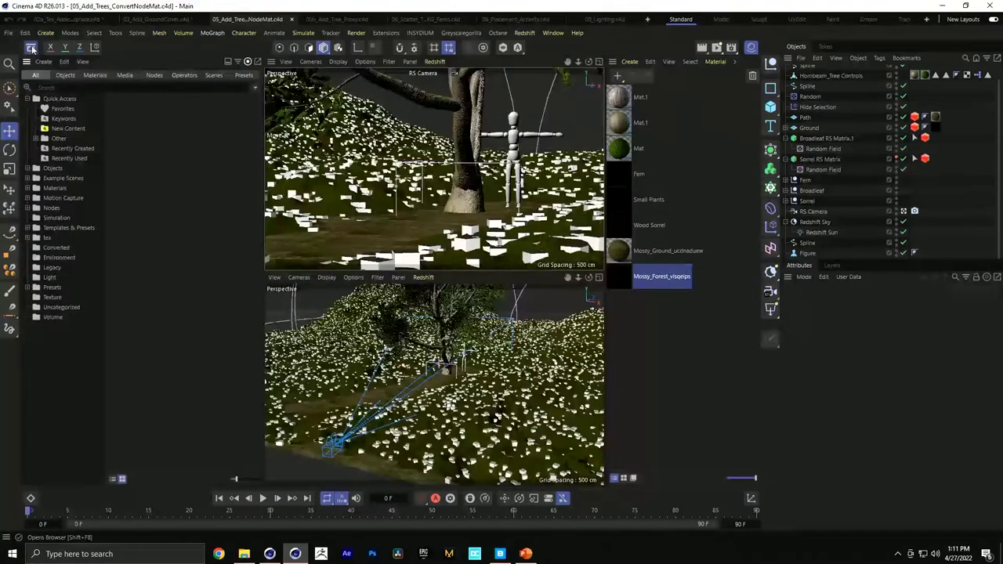
{"action": "left_click", "coordinate": [64, 87]}
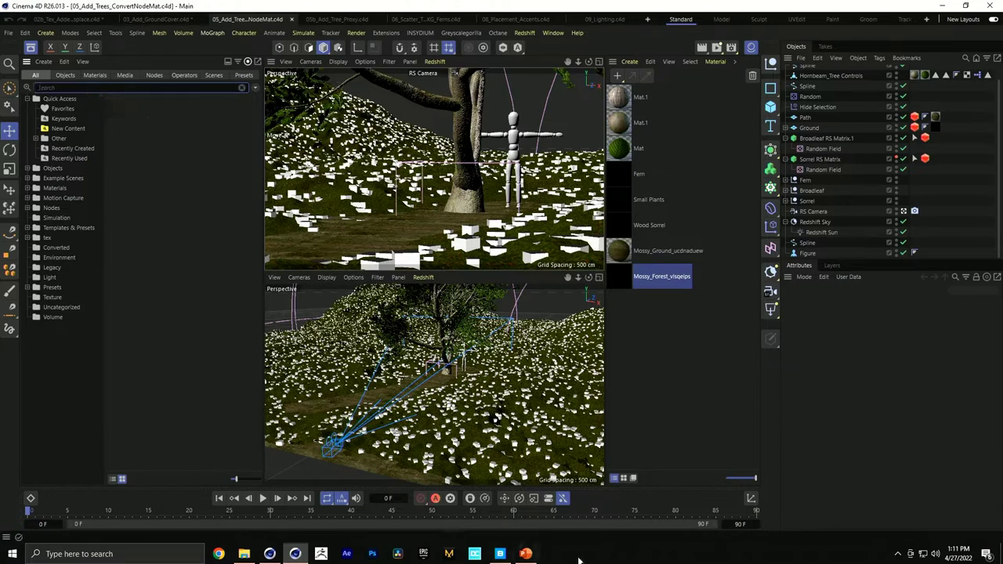
In Quixel Bridge, replace the current search filter with a search for 'tree'
{"action": "left_click", "coordinate": [502, 554]}
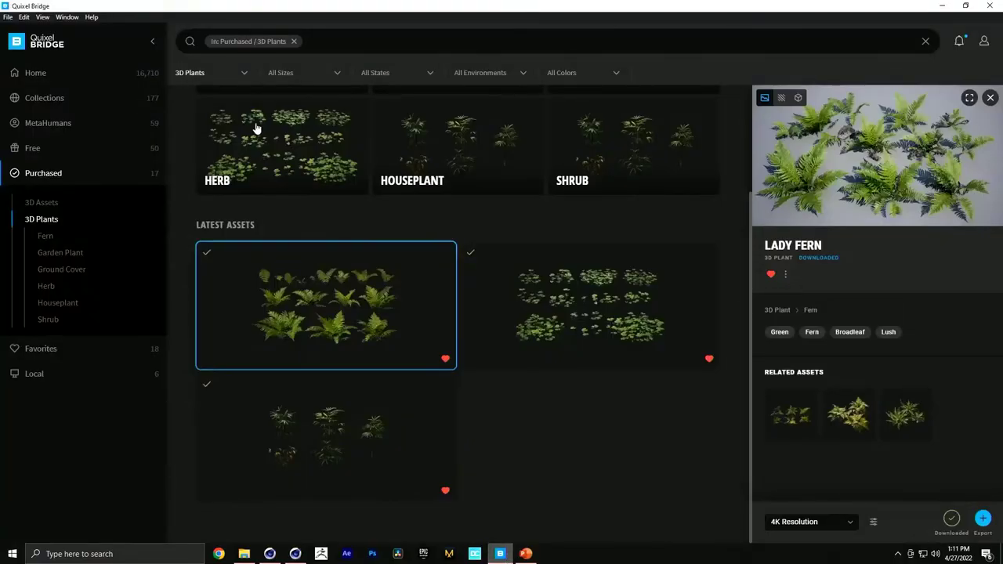
{"action": "left_click", "coordinate": [292, 40]}
{"action": "type", "text": "tree"}
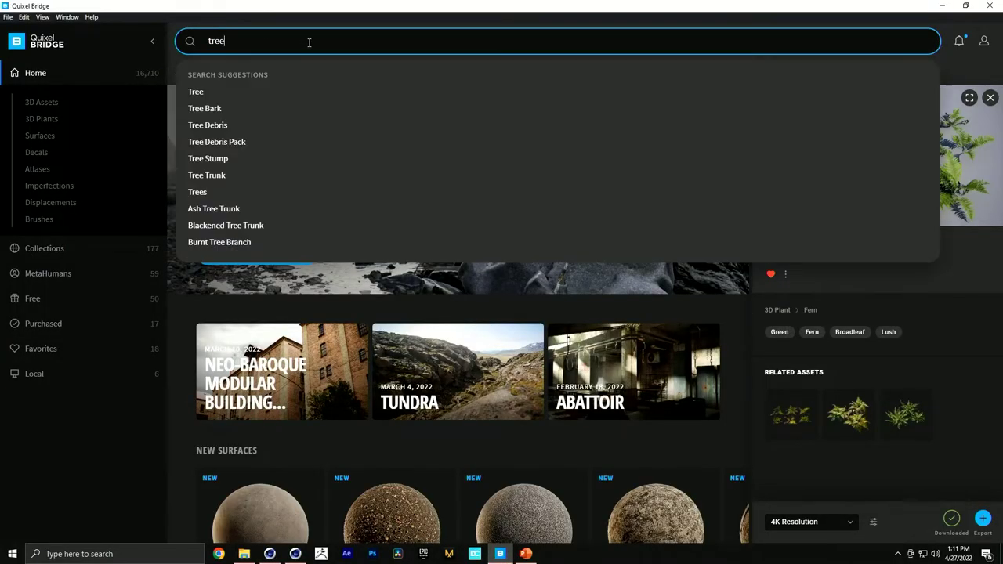
{"action": "key", "text": "Return"}
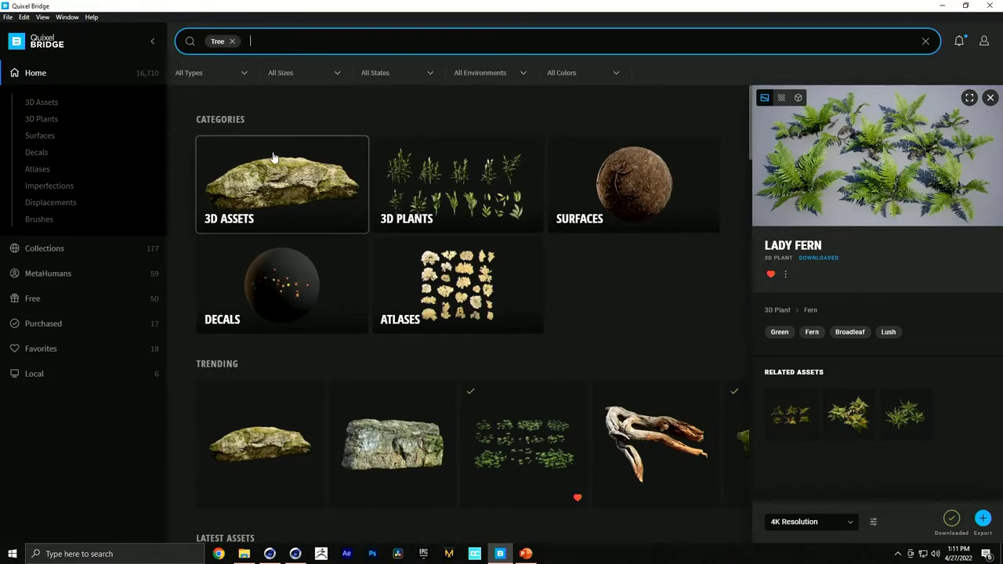
Scroll through the tree results and open the Tundra Dead Tree asset details
{"action": "scroll", "coordinate": [284, 192], "scroll_direction": "down", "scroll_amount": 9}
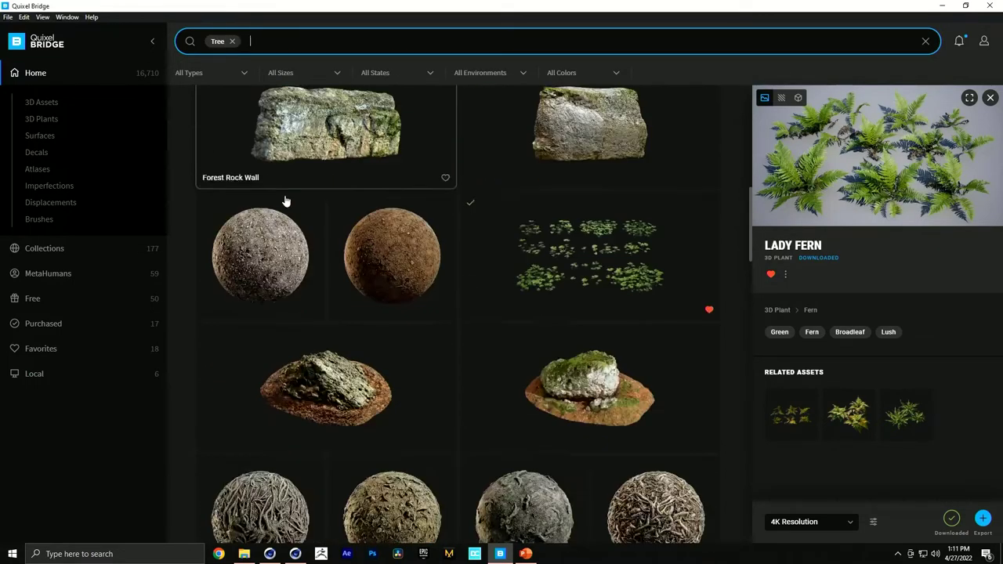
{"action": "scroll", "coordinate": [285, 200], "scroll_direction": "down", "scroll_amount": 6}
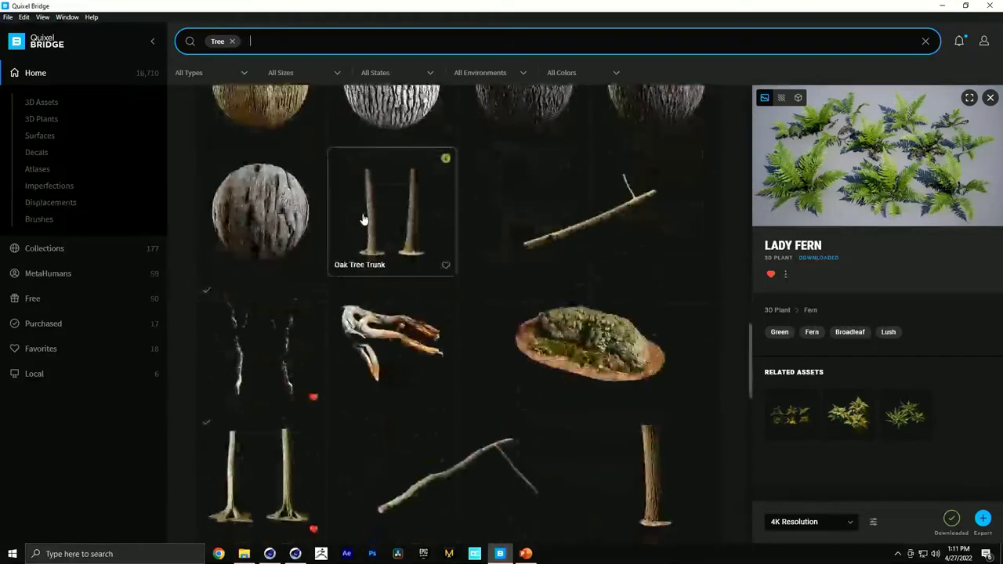
{"action": "scroll", "coordinate": [391, 196], "scroll_direction": "down", "scroll_amount": 1}
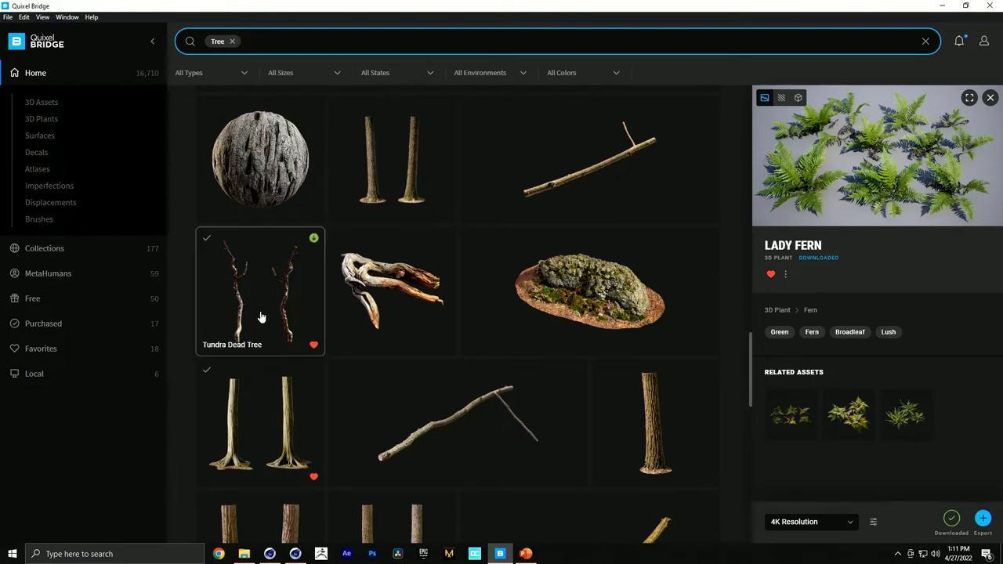
{"action": "left_click", "coordinate": [305, 286]}
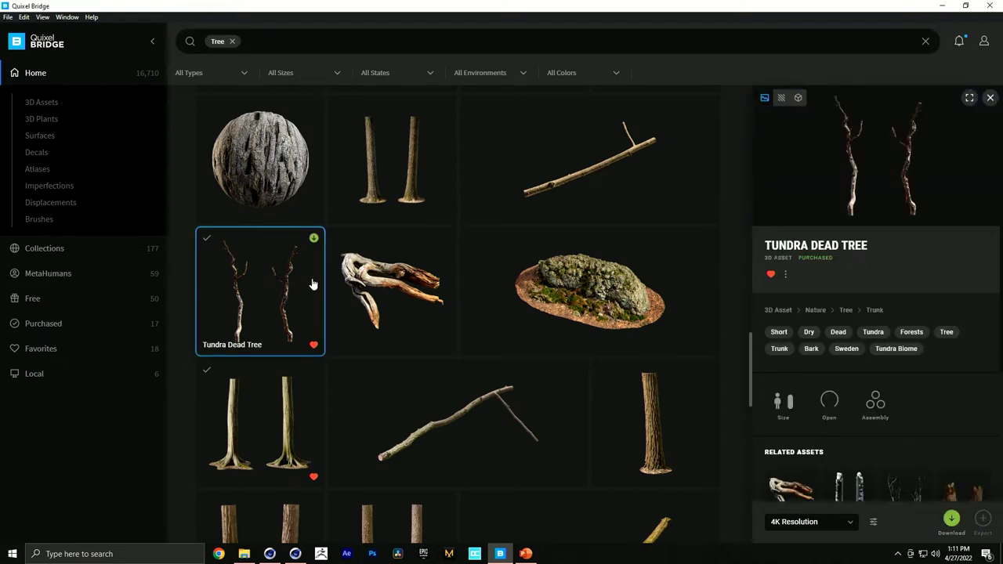
{"action": "scroll", "coordinate": [312, 285], "scroll_direction": "down", "scroll_amount": 3}
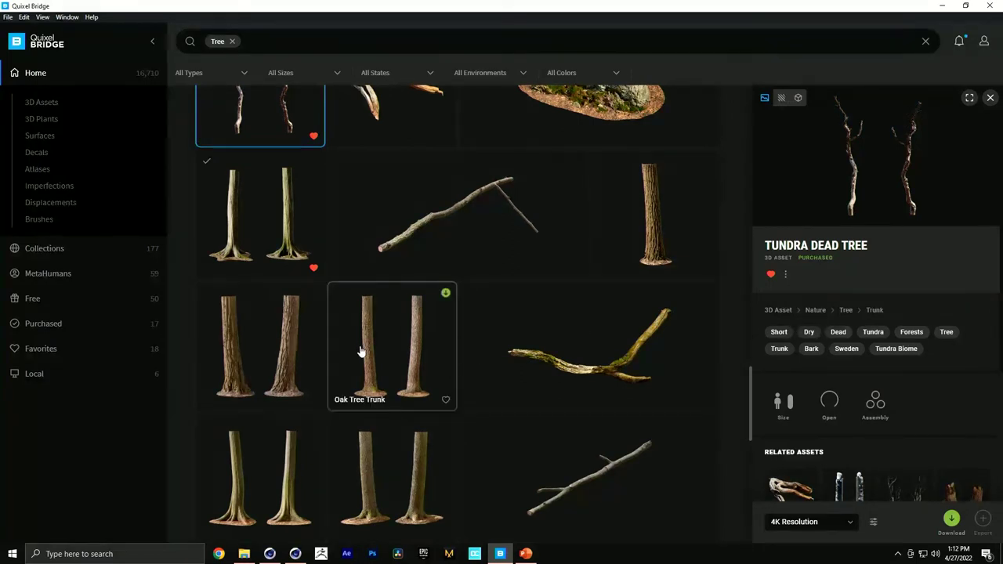
{"action": "scroll", "coordinate": [261, 191], "scroll_direction": "down", "scroll_amount": 1}
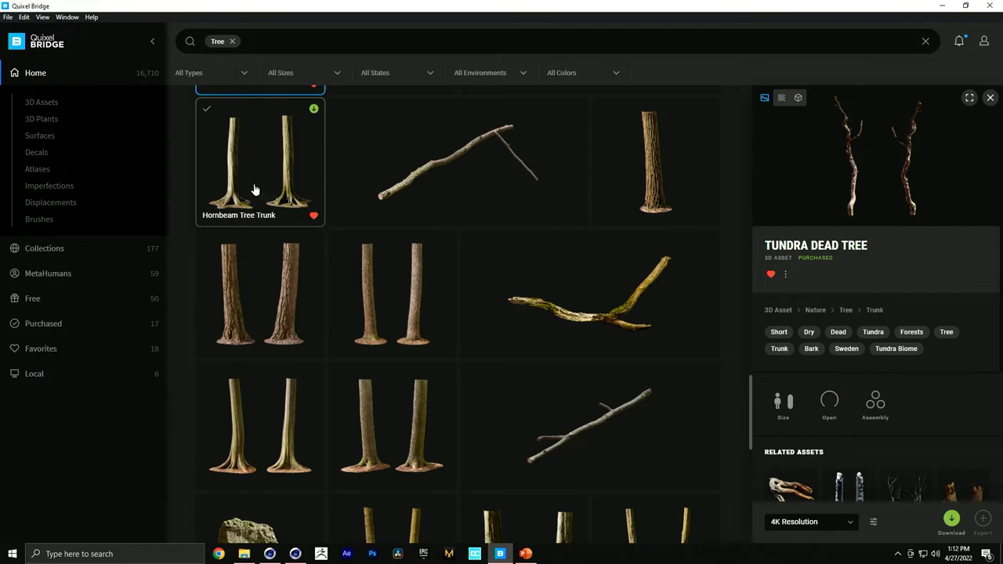
Scroll through Quixel Bridge's tree trunk results, then return to Cinema 4D
{"action": "scroll", "coordinate": [297, 196], "scroll_direction": "down", "scroll_amount": 3}
{"action": "scroll", "coordinate": [501, 282], "scroll_direction": "down", "scroll_amount": 3}
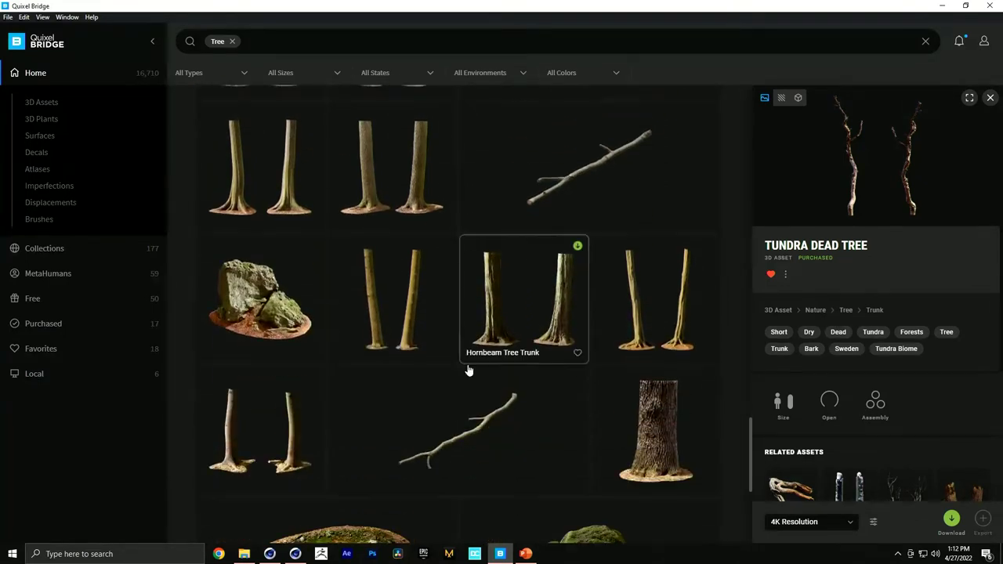
{"action": "left_click", "coordinate": [295, 553]}
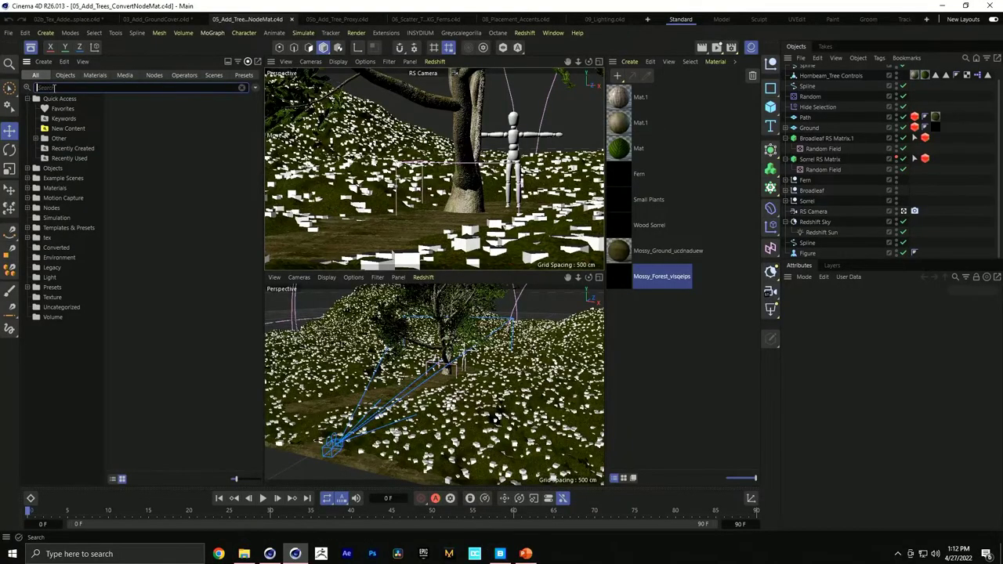
Search the Asset Browser for 'tree', compare the two Hornbeam tree assets, then close it with Shift+F8
{"action": "type", "text": "tree"}
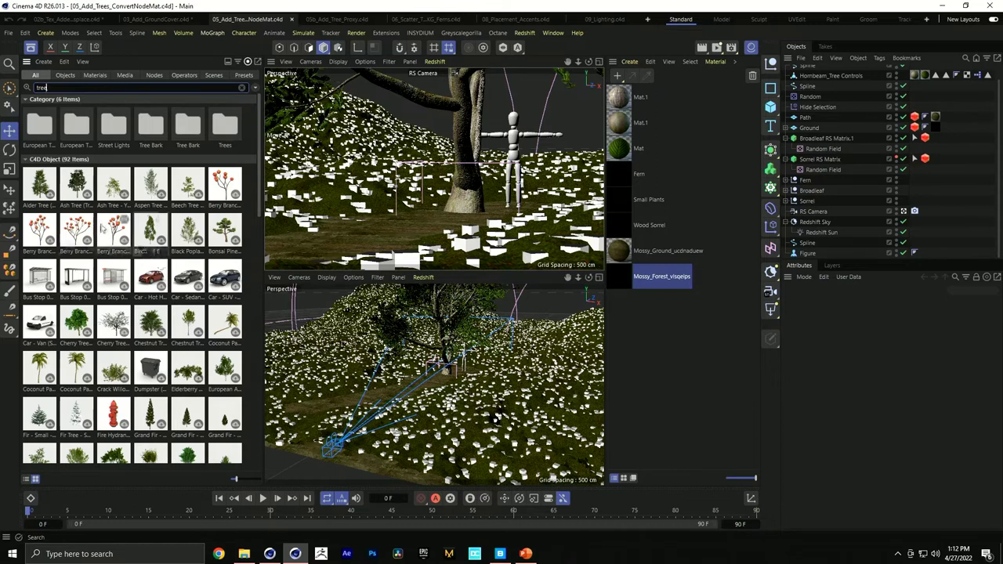
{"action": "scroll", "coordinate": [141, 299], "scroll_direction": "down", "scroll_amount": 7}
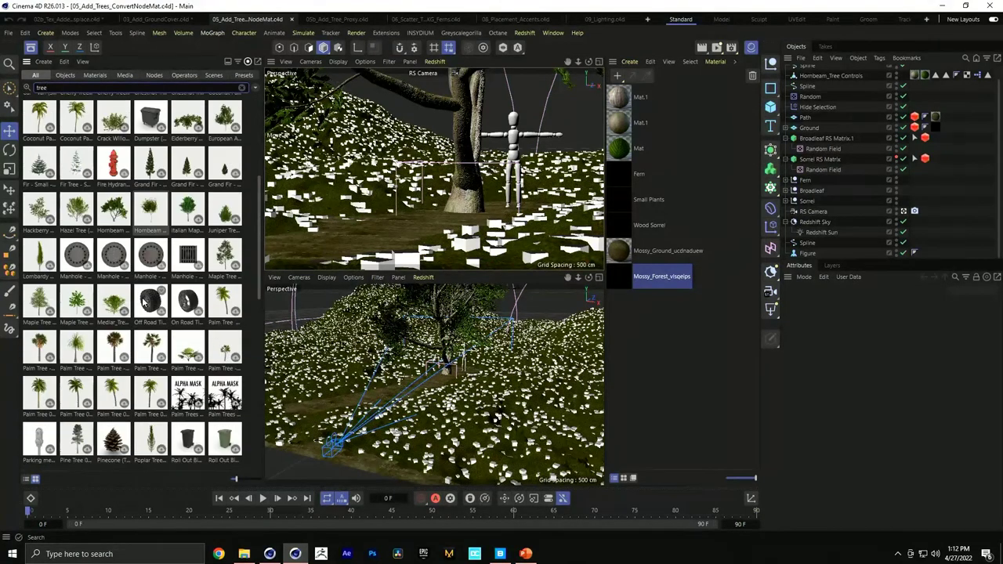
{"action": "scroll", "coordinate": [149, 305], "scroll_direction": "down", "scroll_amount": 4}
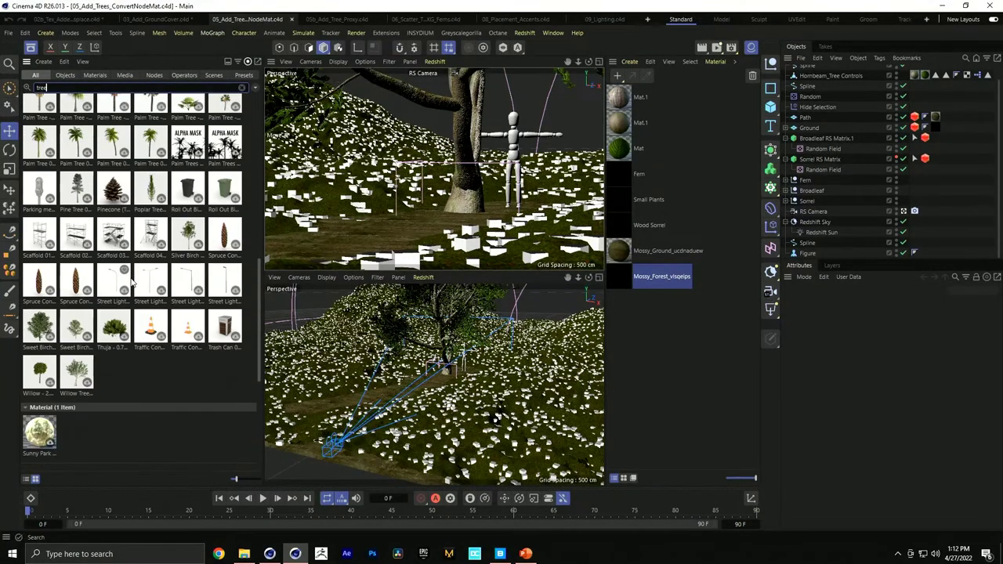
{"action": "scroll", "coordinate": [94, 258], "scroll_direction": "up", "scroll_amount": 4}
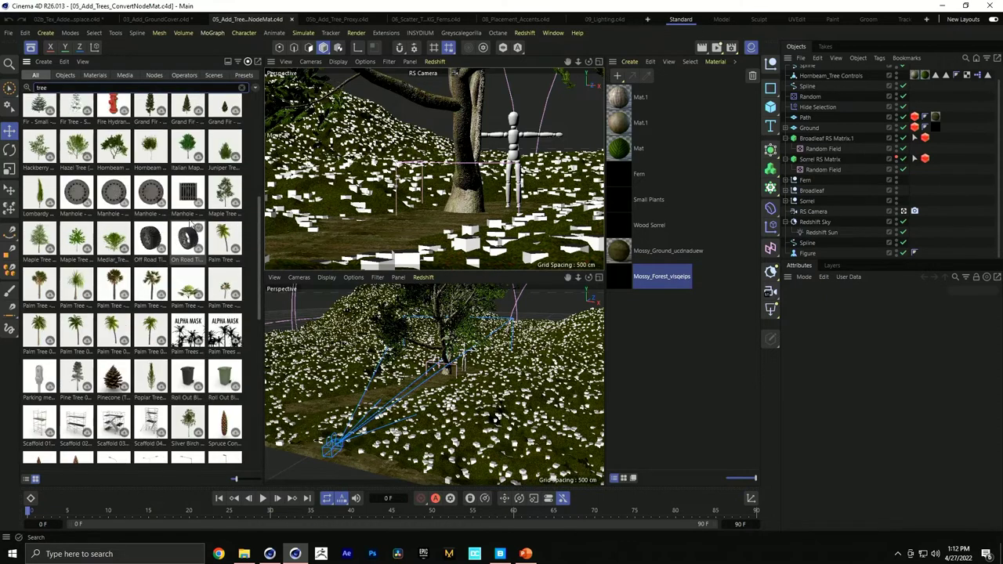
{"action": "left_click", "coordinate": [112, 163]}
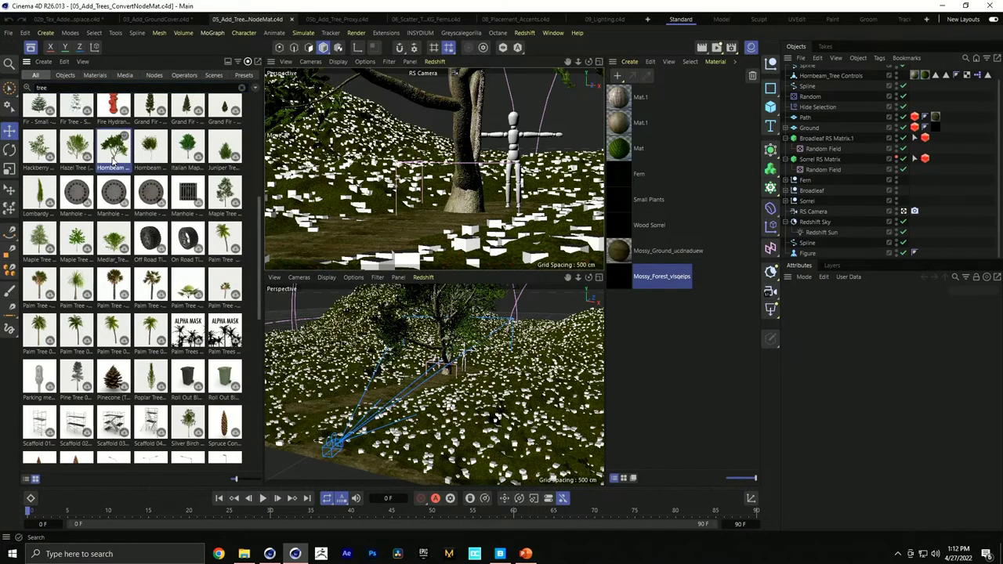
{"action": "left_click", "coordinate": [152, 156]}
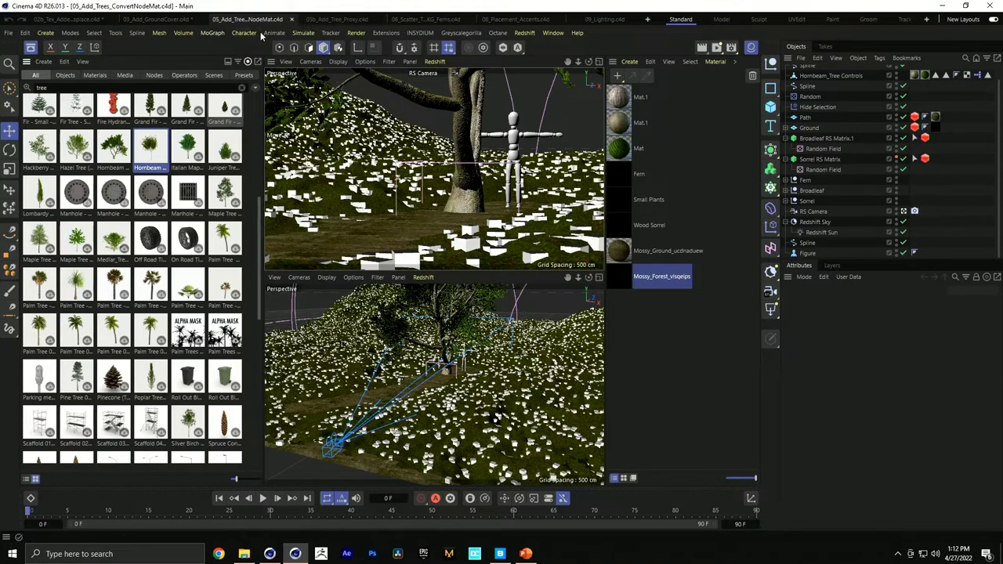
{"action": "key", "text": "shift+F8"}
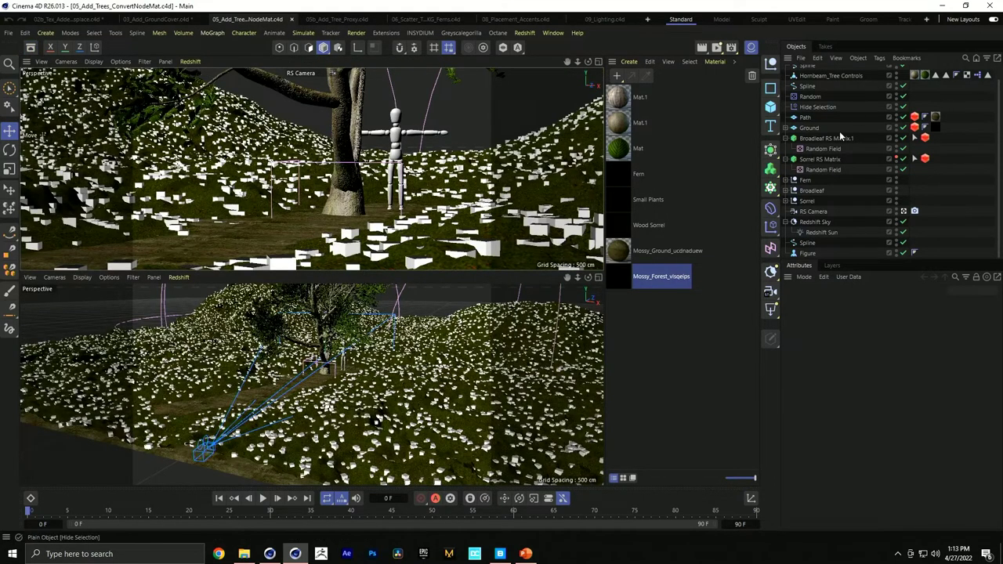
Inspect the Mat.1 material in the material editor, then close it
{"action": "left_click", "coordinate": [244, 554]}
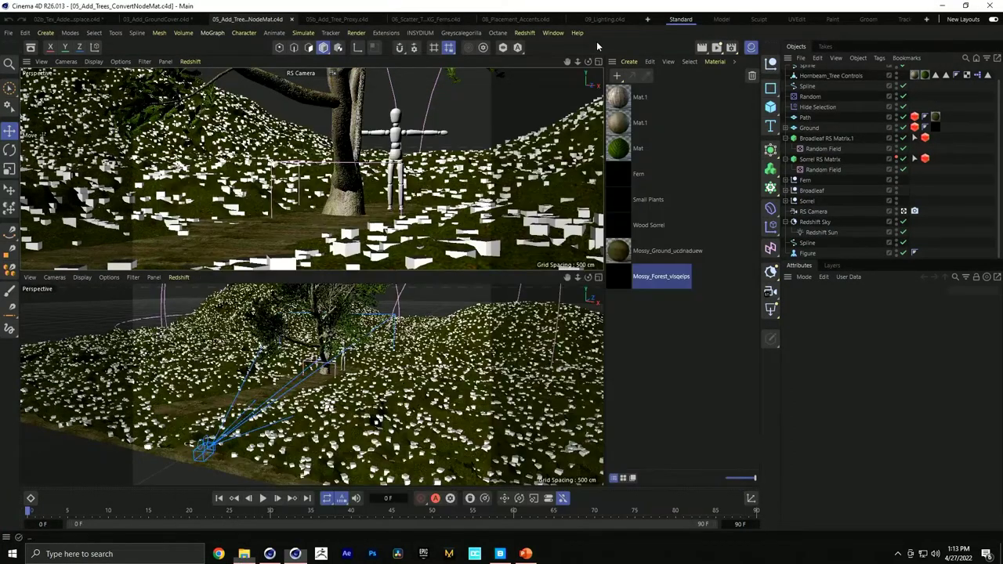
{"action": "left_click", "coordinate": [596, 41]}
{"action": "double_click", "coordinate": [632, 97]}
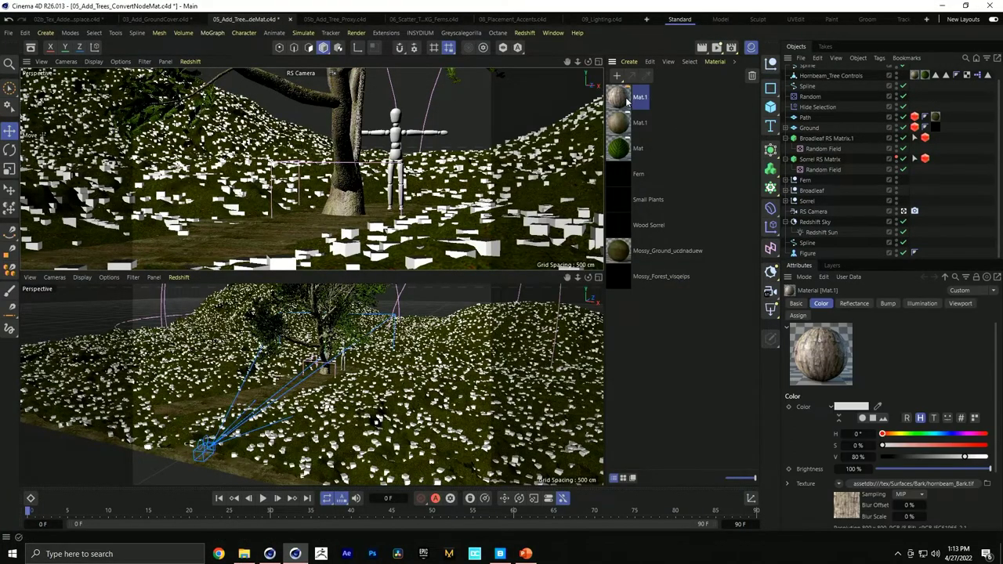
{"action": "left_click_drag", "start_coordinate": [658, 88], "coordinate": [215, 113]}
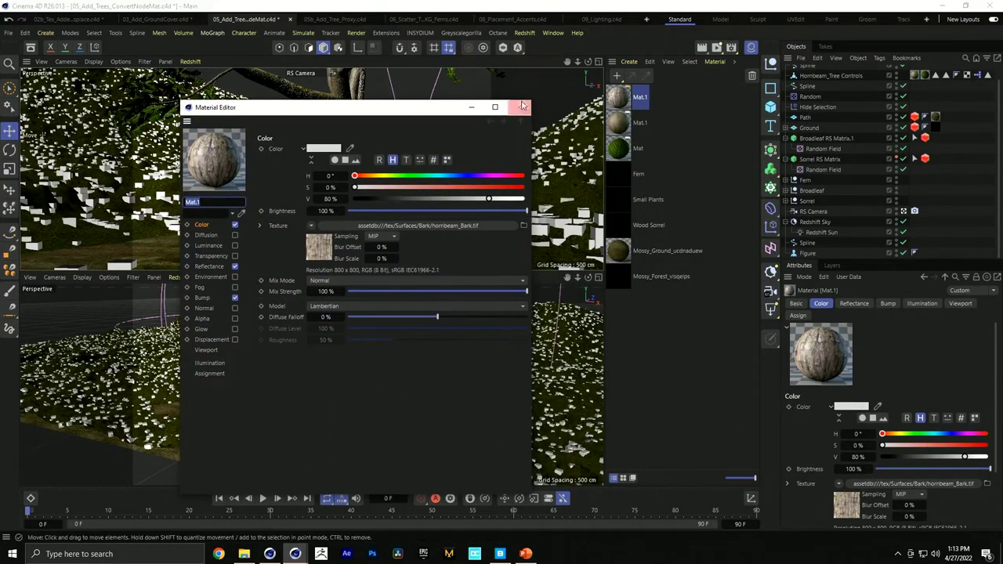
{"action": "left_click", "coordinate": [519, 107]}
Convert Mat.1, Mat.1 and Mat with Redshift's Convert and Replace Materials
{"action": "left_click_drag", "start_coordinate": [670, 94], "coordinate": [635, 155]}
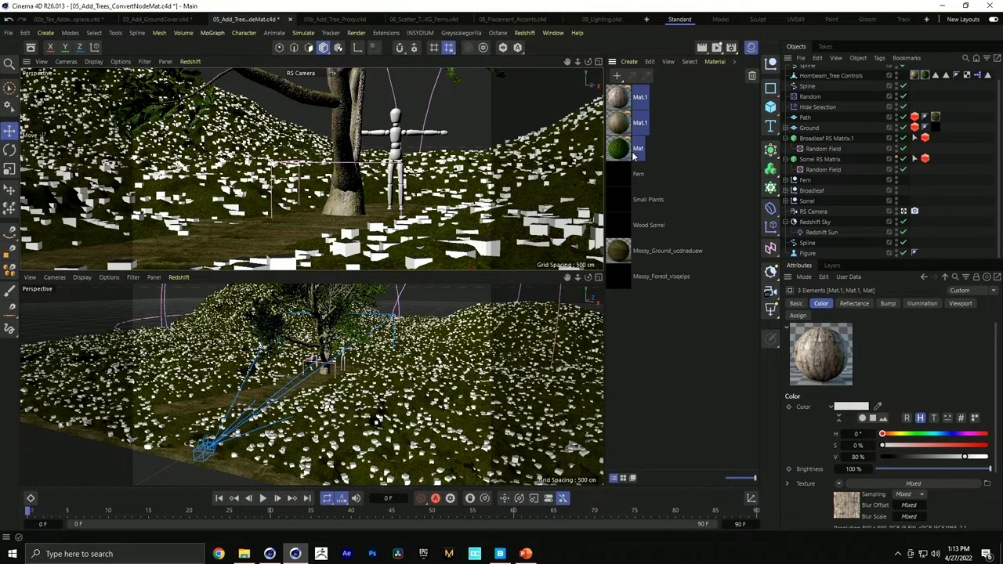
{"action": "left_click", "coordinate": [522, 33]}
{"action": "mouse_move", "coordinate": [551, 88]}
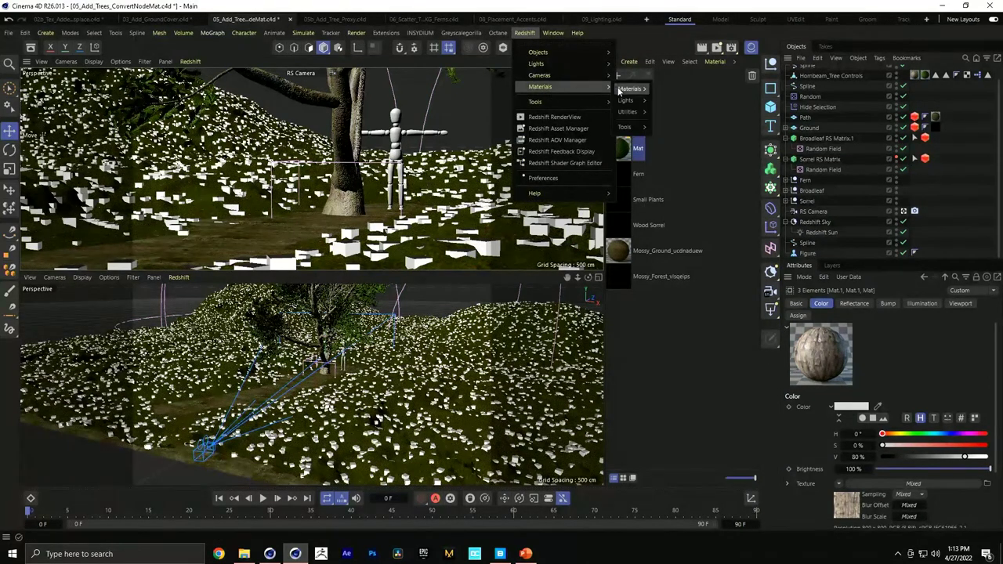
{"action": "mouse_move", "coordinate": [640, 128]}
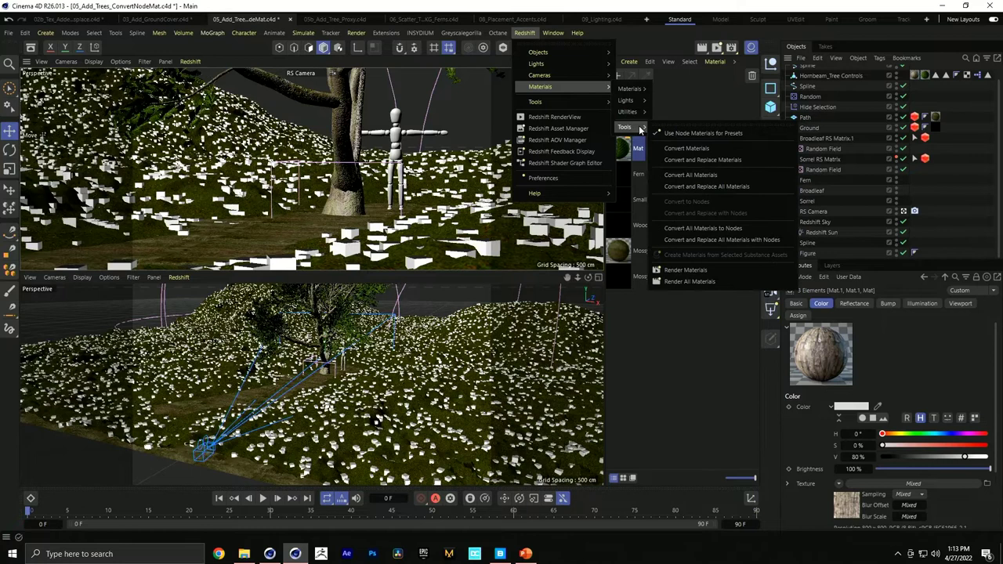
{"action": "left_click", "coordinate": [721, 159]}
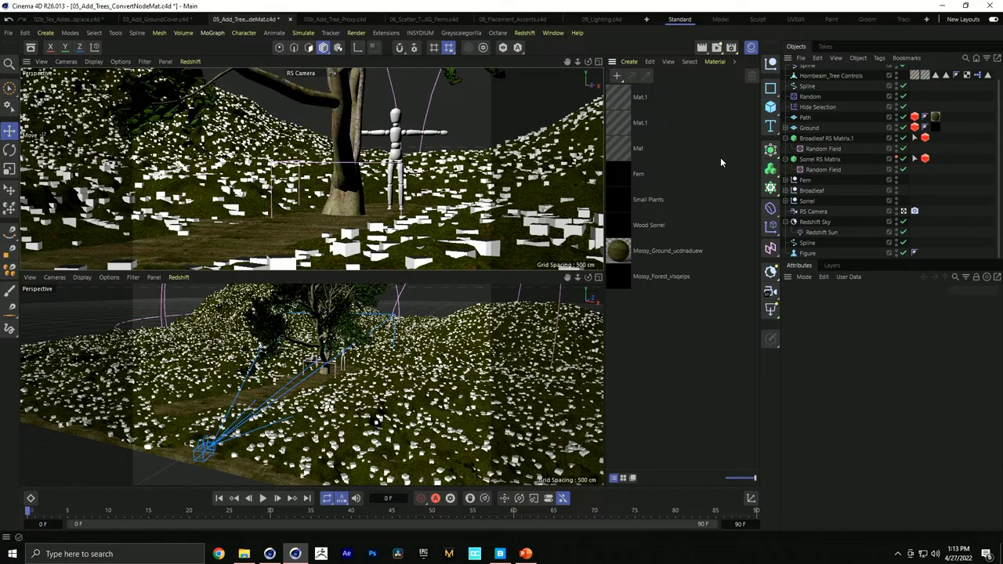
Open the Mat material's Redshift node graph and dolly the camera close to the tree foliage
{"action": "double_click", "coordinate": [616, 153]}
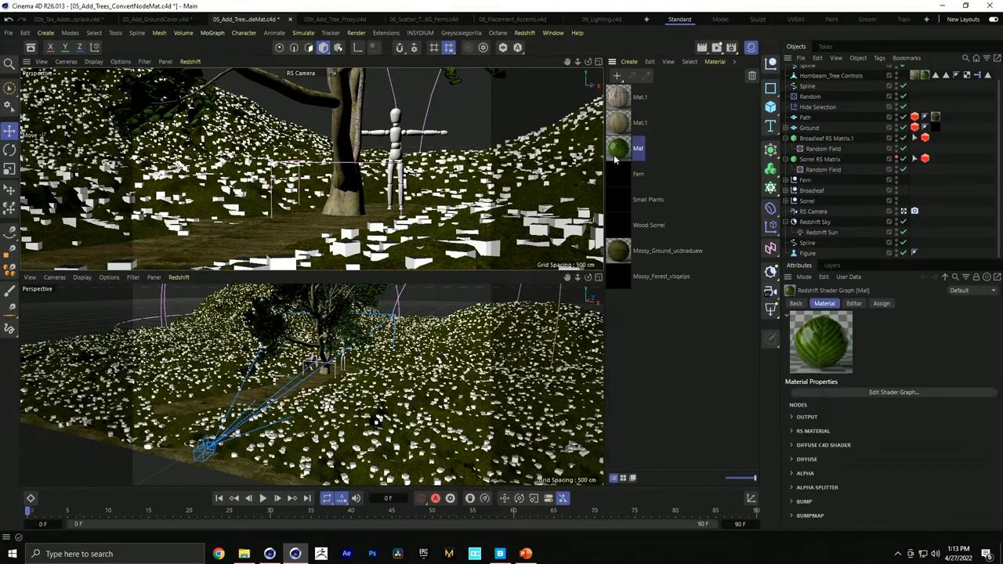
{"action": "type", "text": "1"}
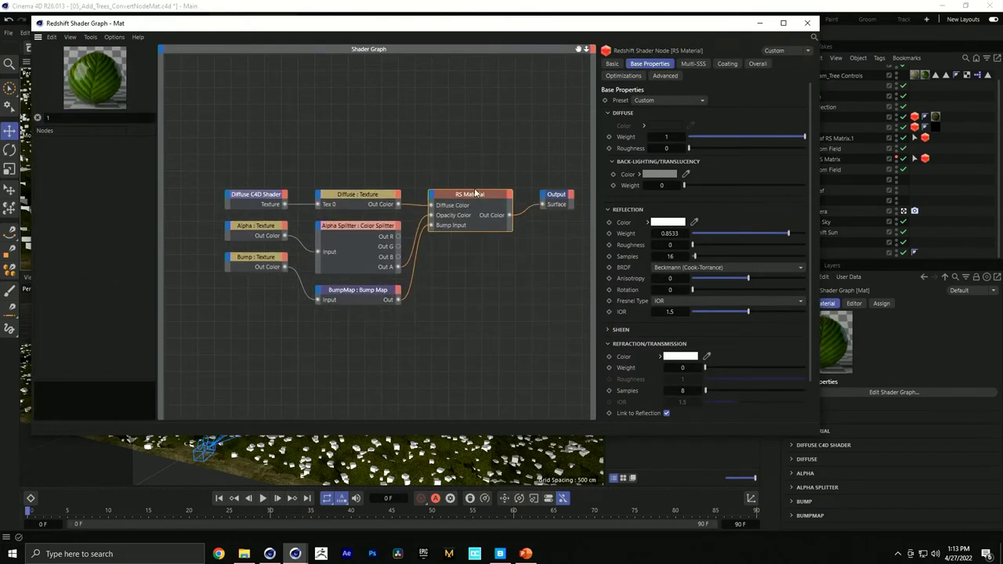
{"action": "left_click_drag", "start_coordinate": [470, 24], "coordinate": [505, 202]}
{"action": "left_click", "coordinate": [415, 96]}
{"action": "left_click_drag", "start_coordinate": [416, 96], "coordinate": [365, 134], "text": "alt"}
{"action": "left_click", "coordinate": [312, 210]}
{"action": "left_click_drag", "start_coordinate": [313, 210], "coordinate": [295, 270]}
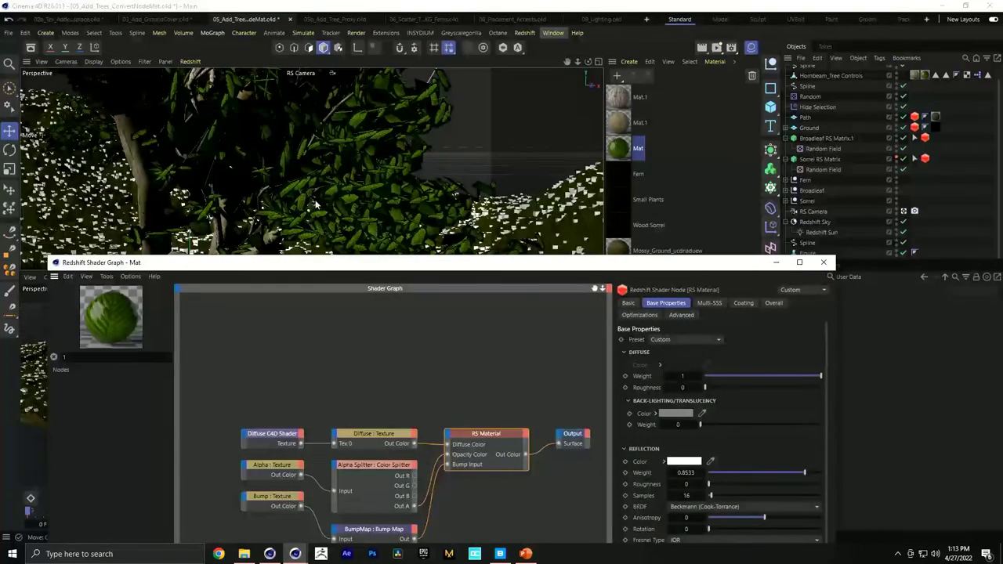
Start a Redshift RenderView render and arrange the shader graph window beside it
{"action": "left_click", "coordinate": [524, 32]}
{"action": "left_click", "coordinate": [536, 116]}
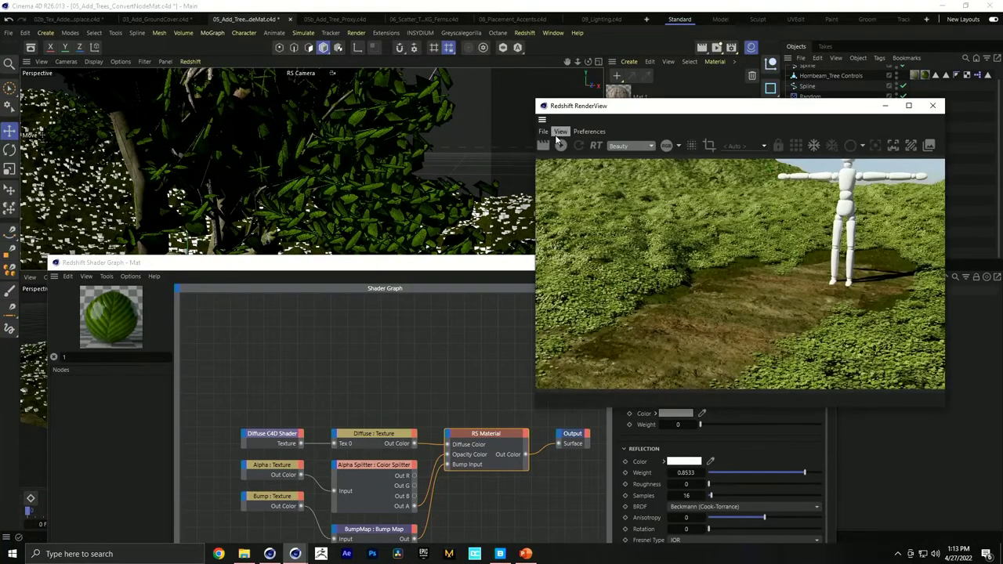
{"action": "left_click", "coordinate": [560, 146]}
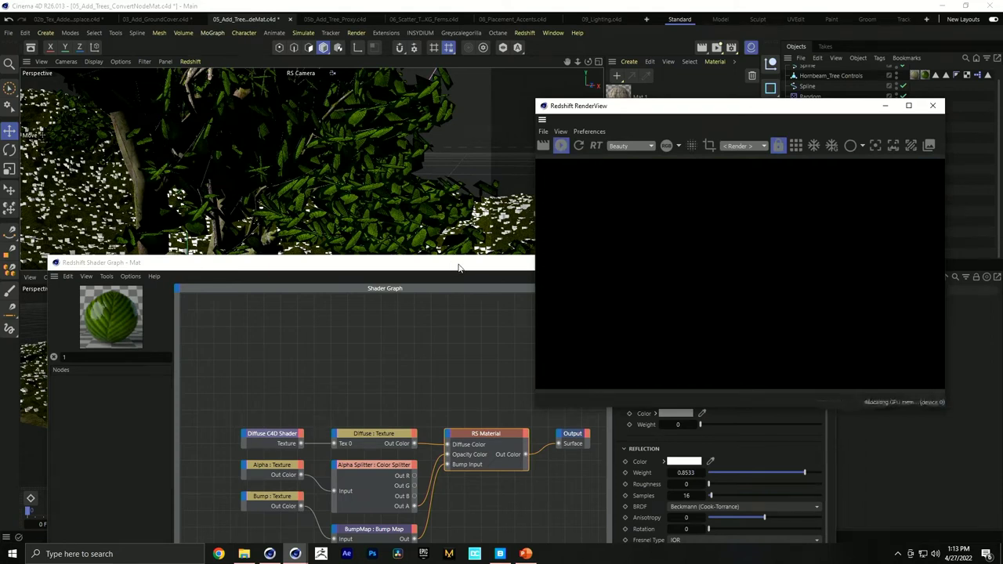
{"action": "left_click_drag", "start_coordinate": [459, 268], "coordinate": [390, 135]}
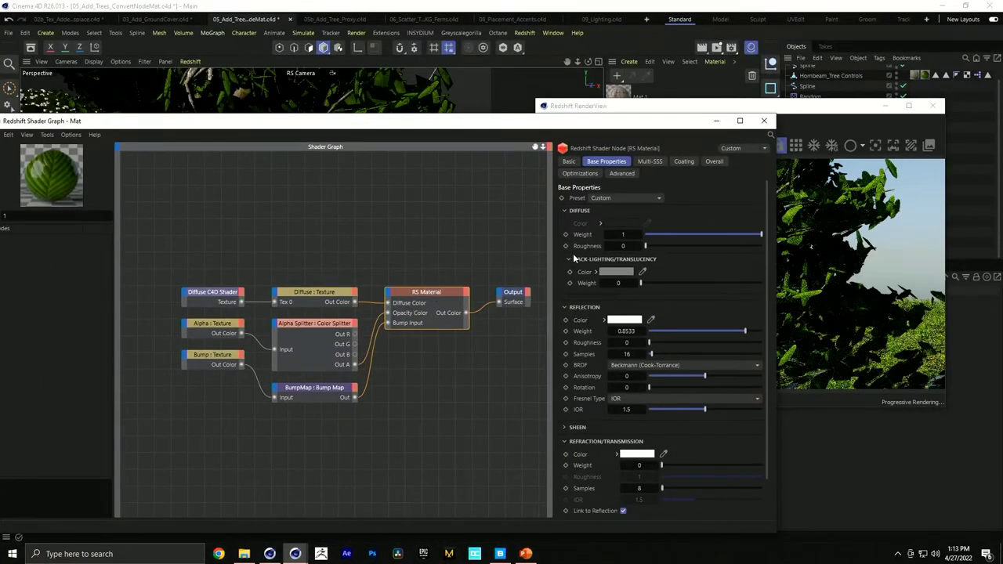
{"action": "left_click_drag", "start_coordinate": [603, 125], "coordinate": [413, 117]}
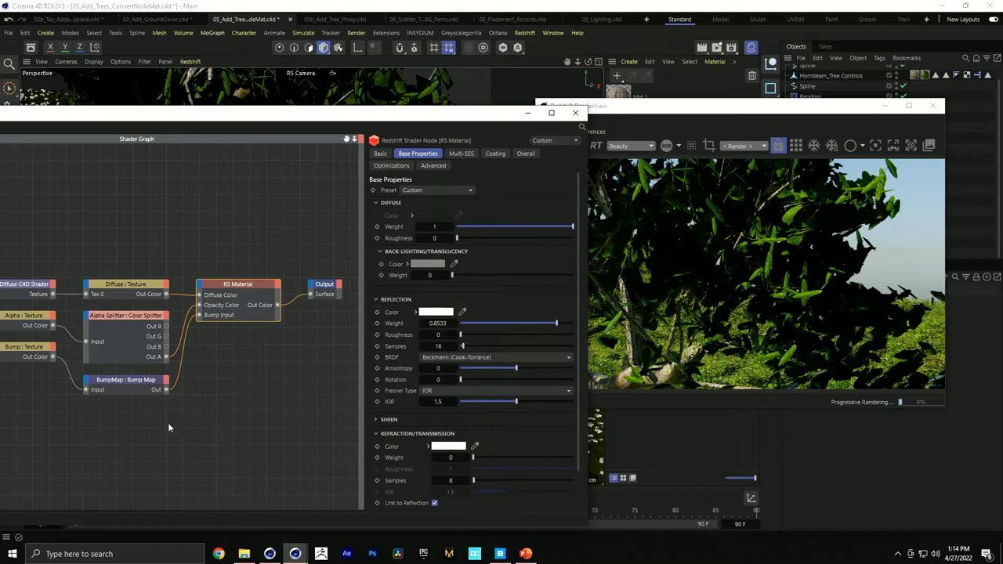
Wire the Diffuse texture colour into the RS Material's Transl Color input
{"action": "middle_click_drag", "start_coordinate": [165, 424], "coordinate": [195, 416]}
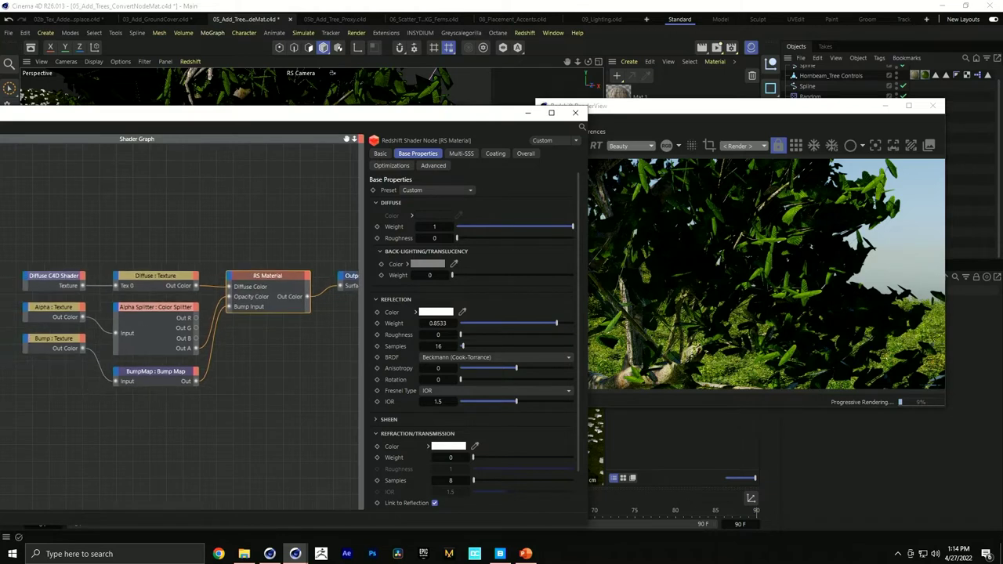
{"action": "left_click", "coordinate": [55, 275]}
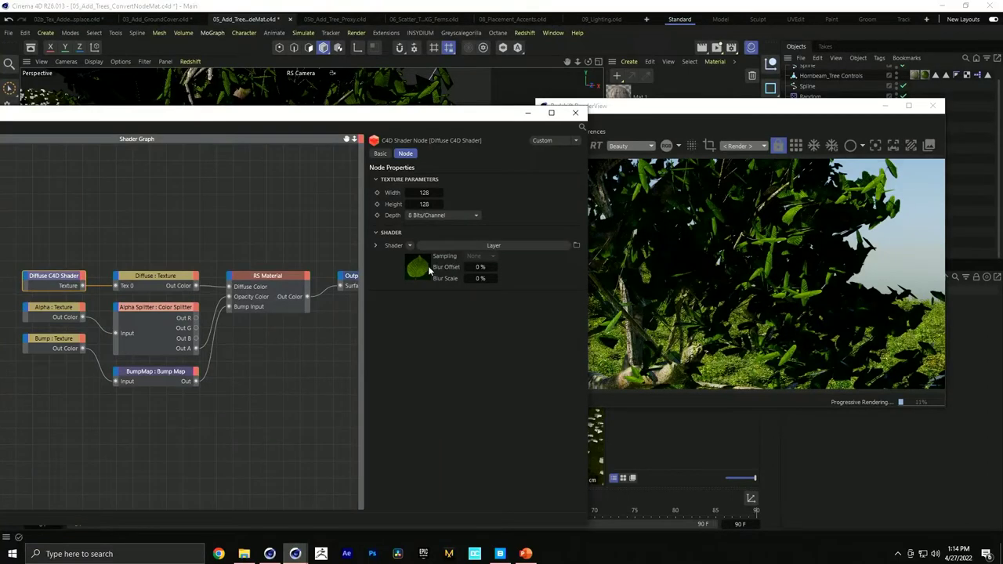
{"action": "left_click", "coordinate": [137, 275]}
{"action": "left_click_drag", "start_coordinate": [138, 280], "coordinate": [136, 282]}
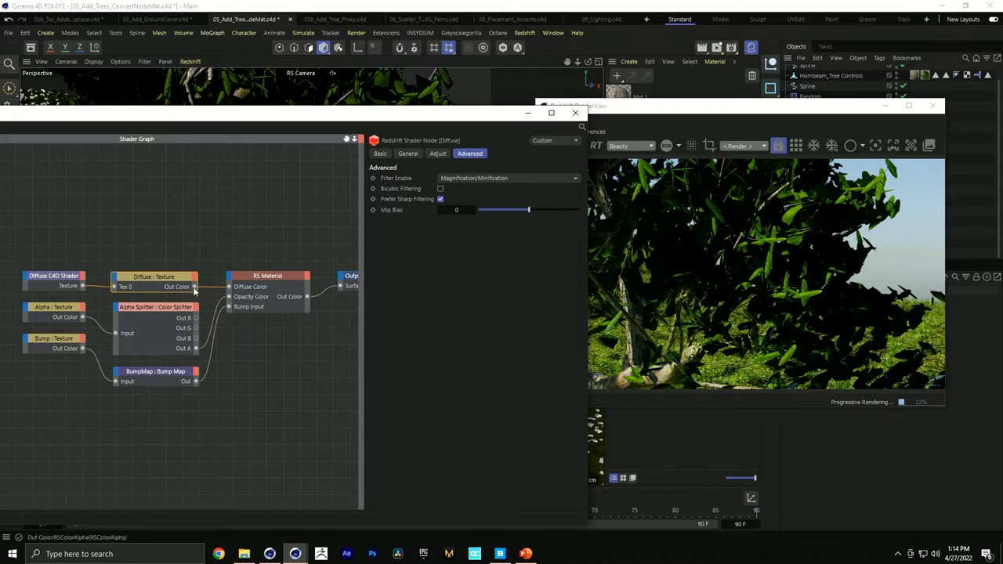
{"action": "left_click_drag", "start_coordinate": [229, 279], "coordinate": [229, 279]}
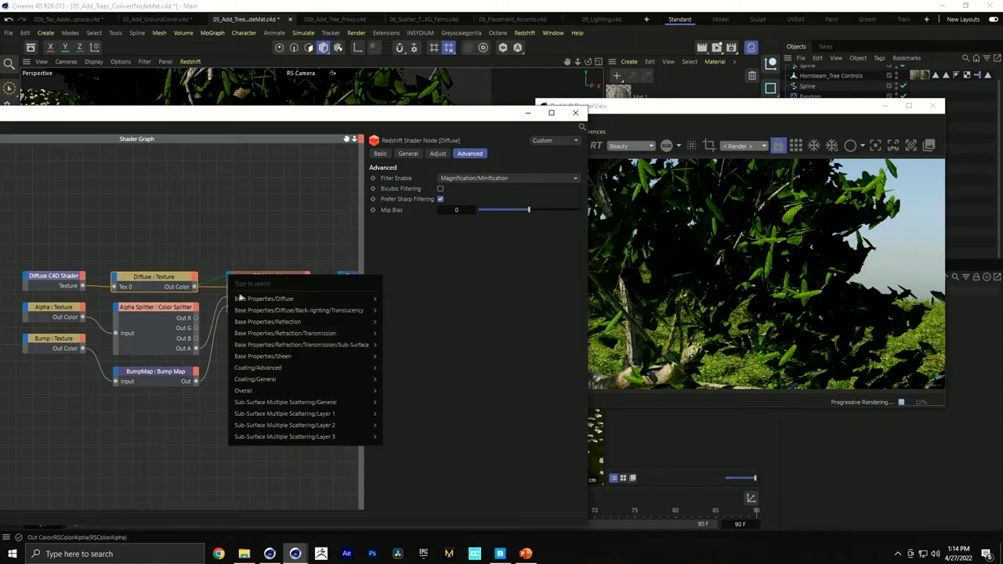
{"action": "mouse_move", "coordinate": [287, 312]}
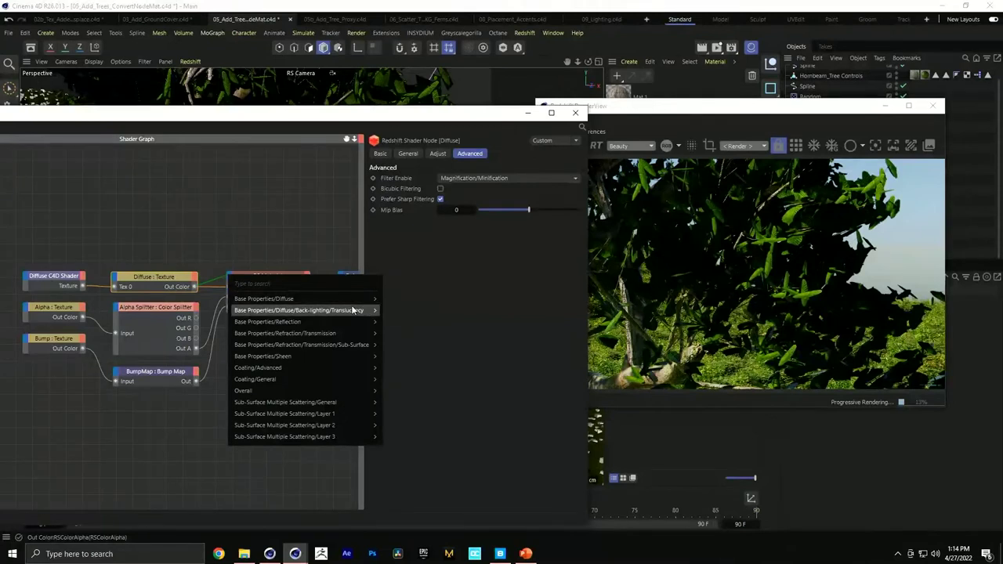
{"action": "left_click", "coordinate": [414, 314]}
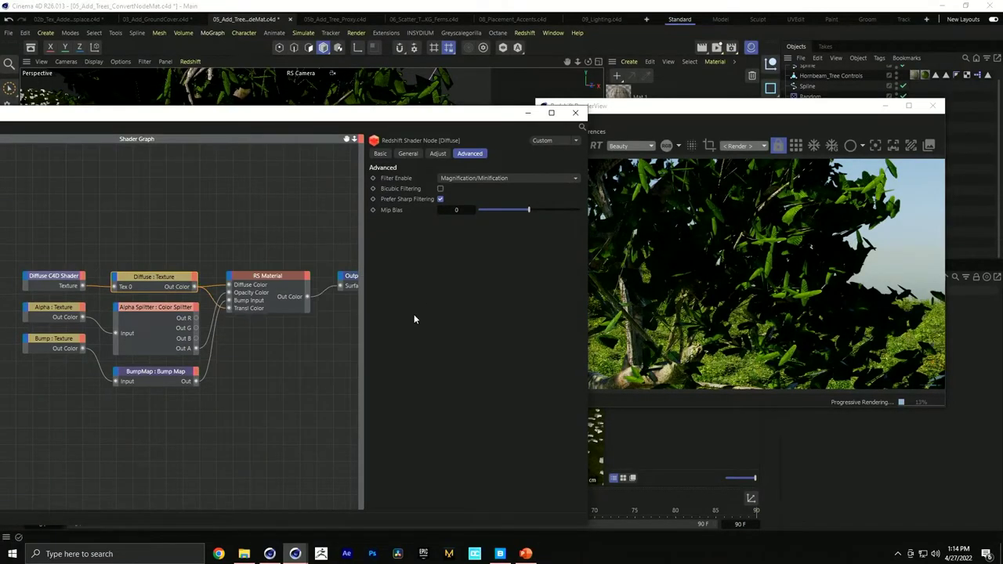
{"action": "left_click", "coordinate": [409, 154]}
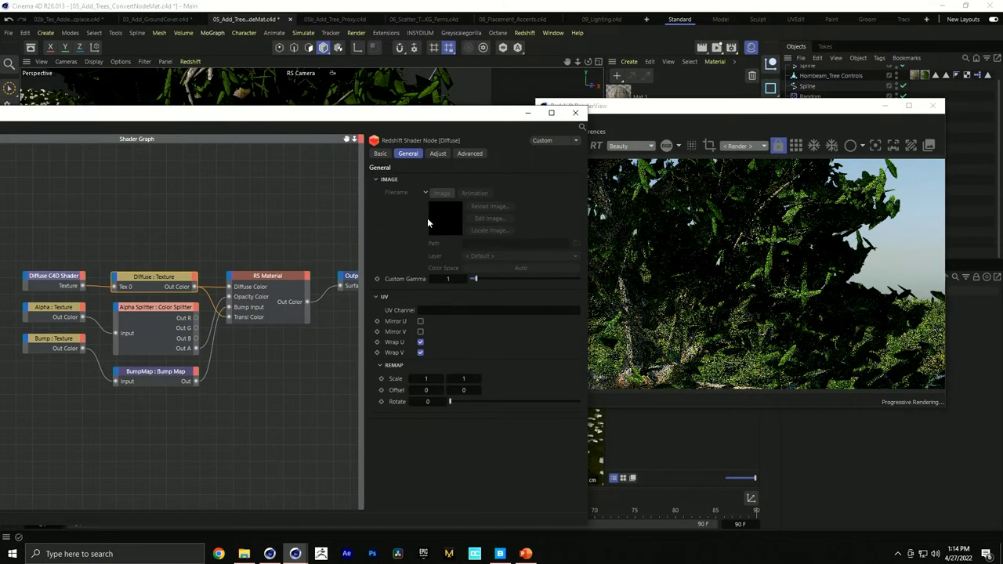
Set the RS Material's back-lighting translucency weight to 1, test 0, then return it to 1
{"action": "left_click", "coordinate": [285, 282]}
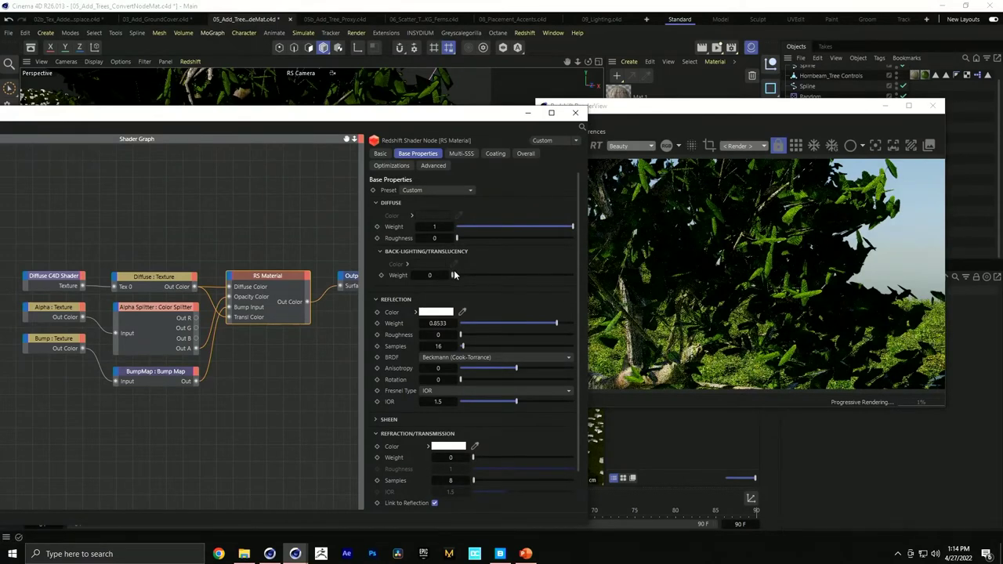
{"action": "left_click", "coordinate": [429, 275]}
{"action": "type", "text": "1"}
{"action": "key", "text": "Return"}
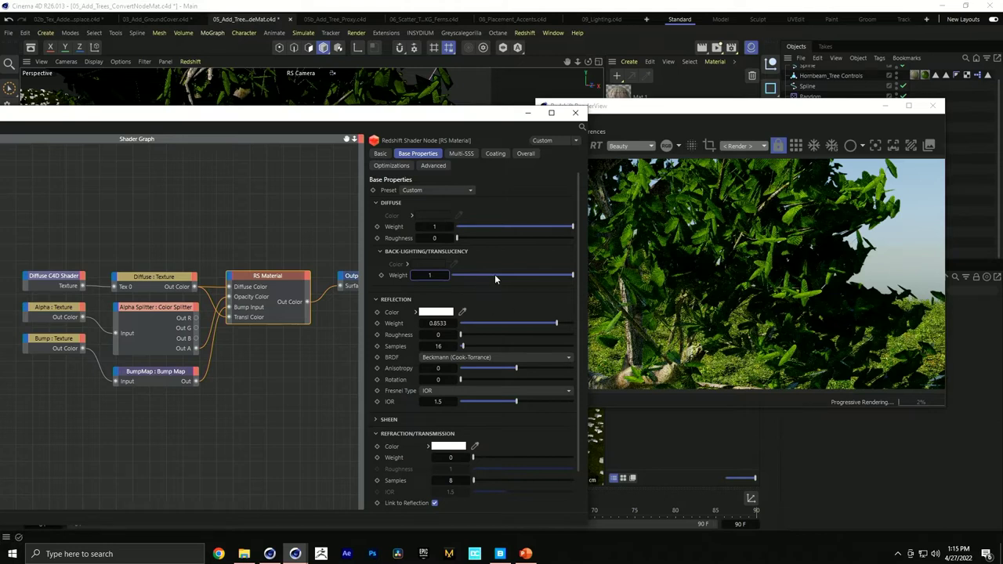
{"action": "type", "text": "0"}
{"action": "key", "text": "Return"}
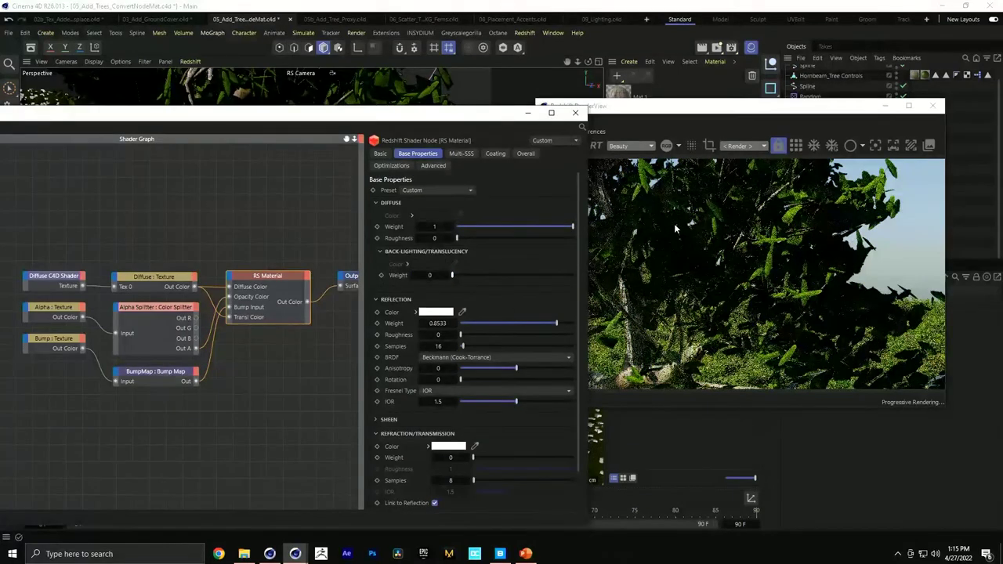
{"action": "left_click_drag", "start_coordinate": [494, 274], "coordinate": [580, 276]}
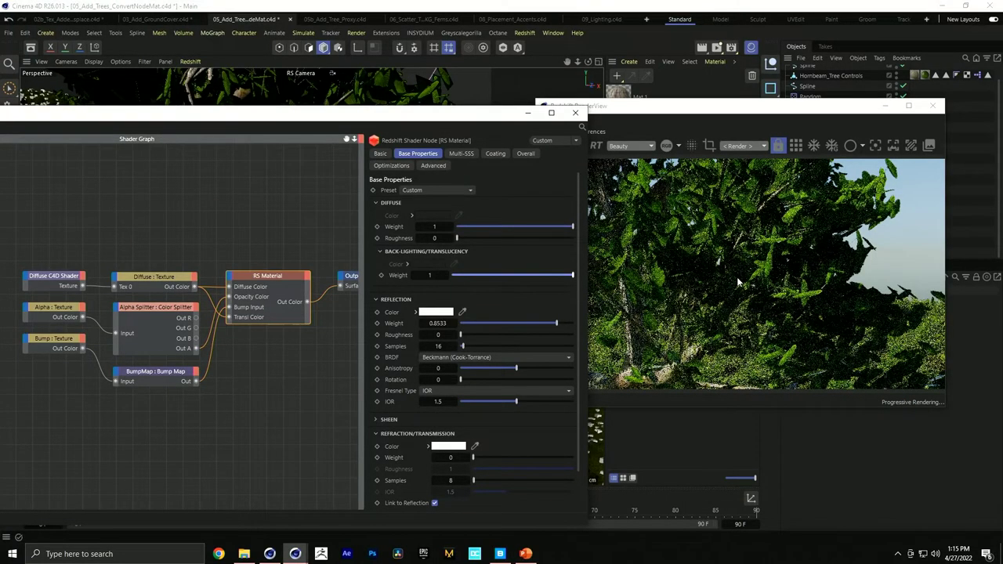
Close the leaf shader graph, check Mat.1's shader graph, close RenderView, and open the project folder in File Explorer
{"action": "left_click", "coordinate": [575, 113]}
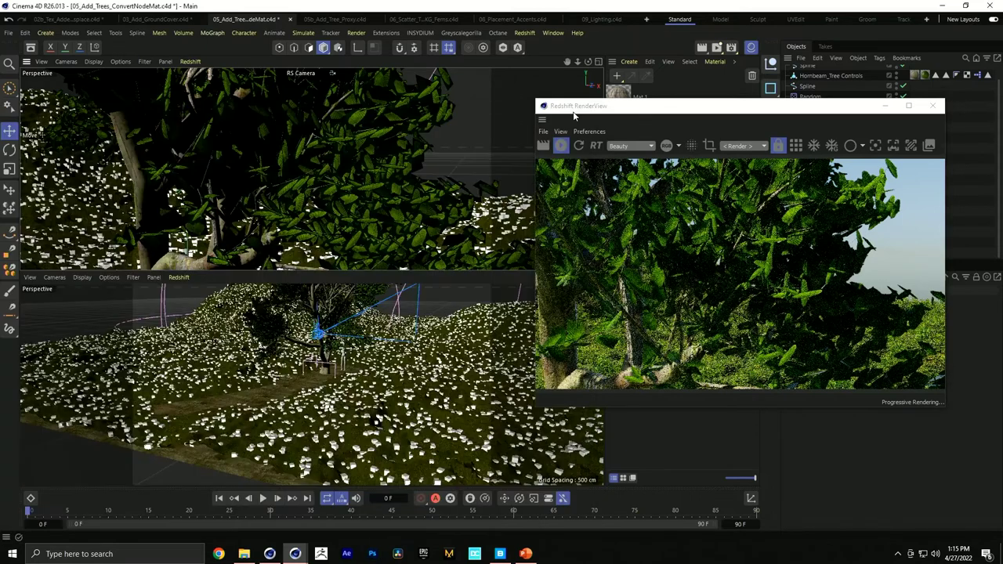
{"action": "left_click_drag", "start_coordinate": [615, 110], "coordinate": [159, 144]}
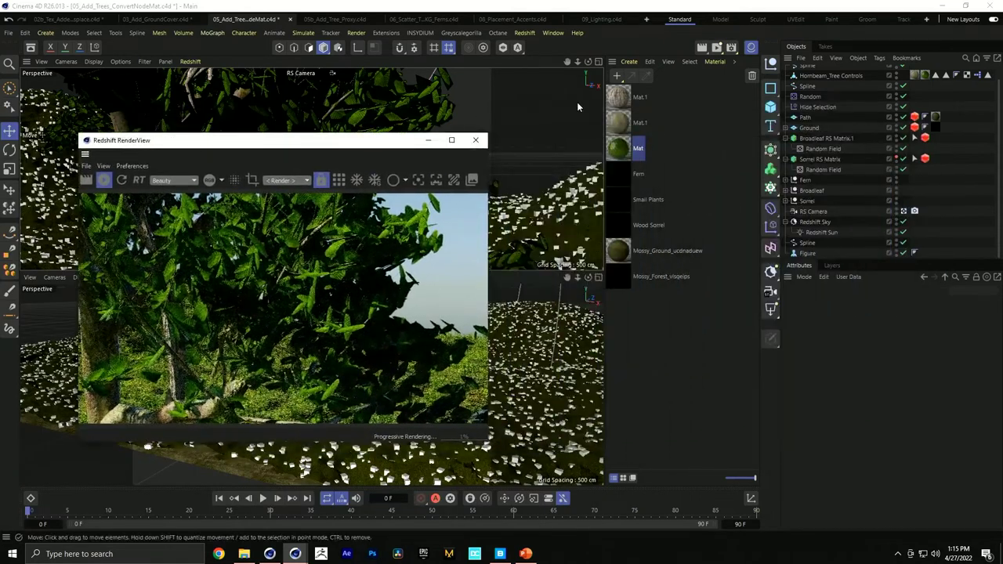
{"action": "double_click", "coordinate": [618, 121]}
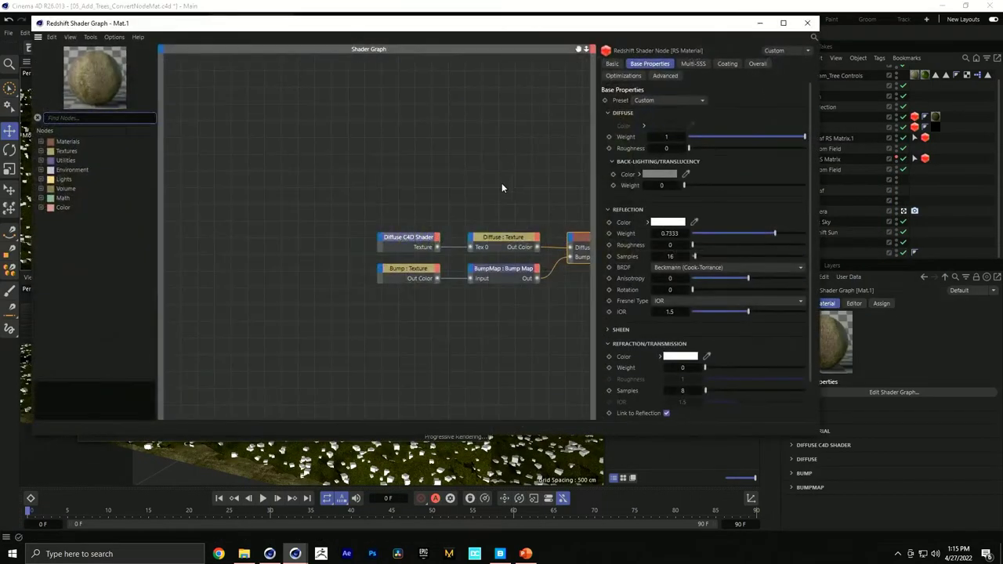
{"action": "type", "text": "1"}
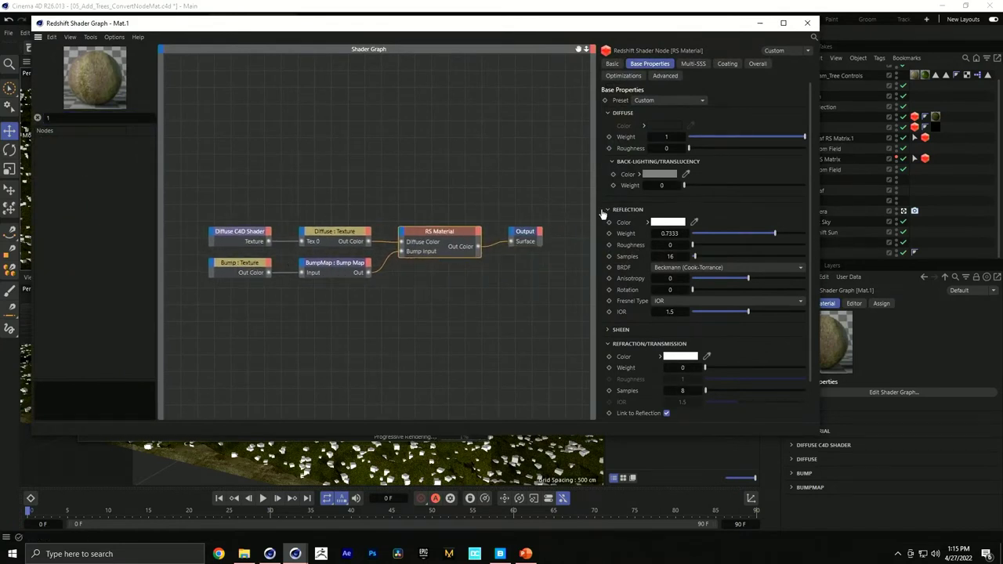
{"action": "left_click", "coordinate": [807, 23]}
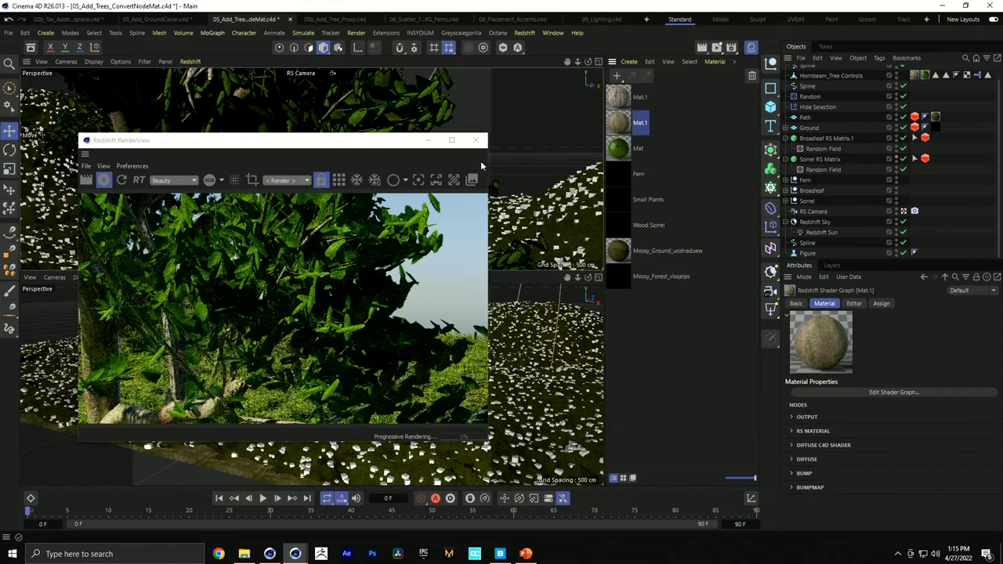
{"action": "left_click", "coordinate": [475, 141]}
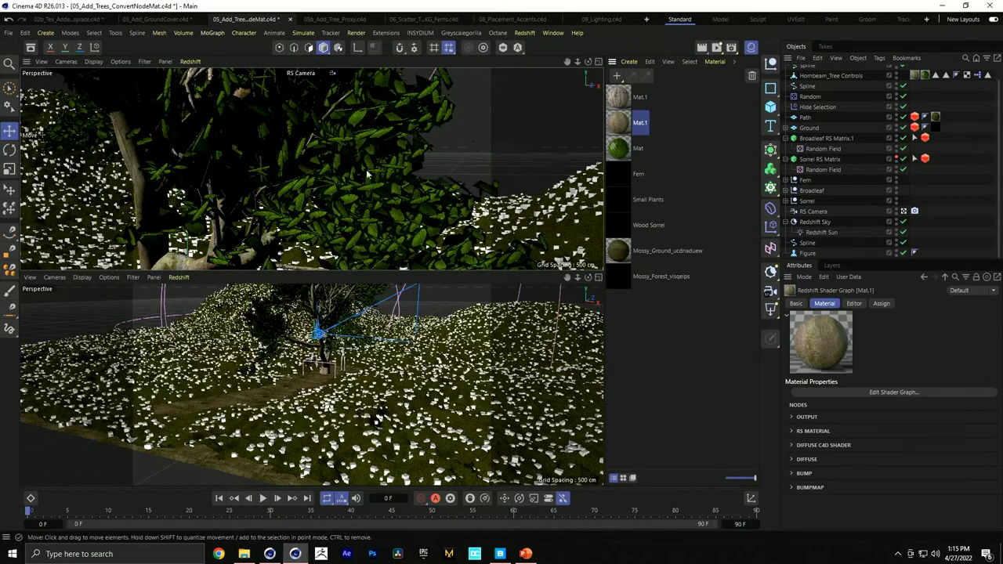
{"action": "left_click", "coordinate": [244, 554]}
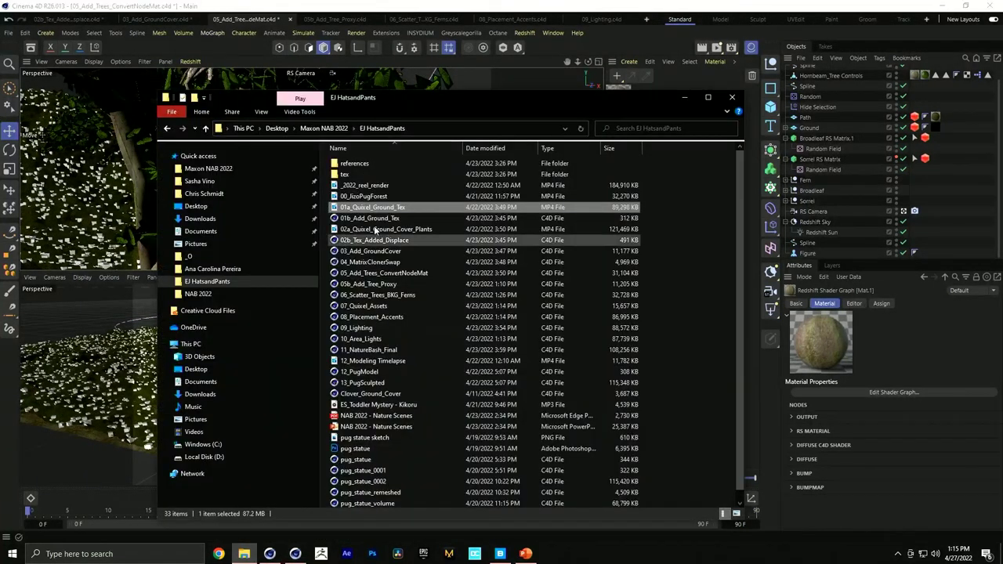
Open 06_Scatter_Trees_BKG_Ferns in Cinema 4D R26, answering Yes to the already-open warning
{"action": "double_click", "coordinate": [376, 296]}
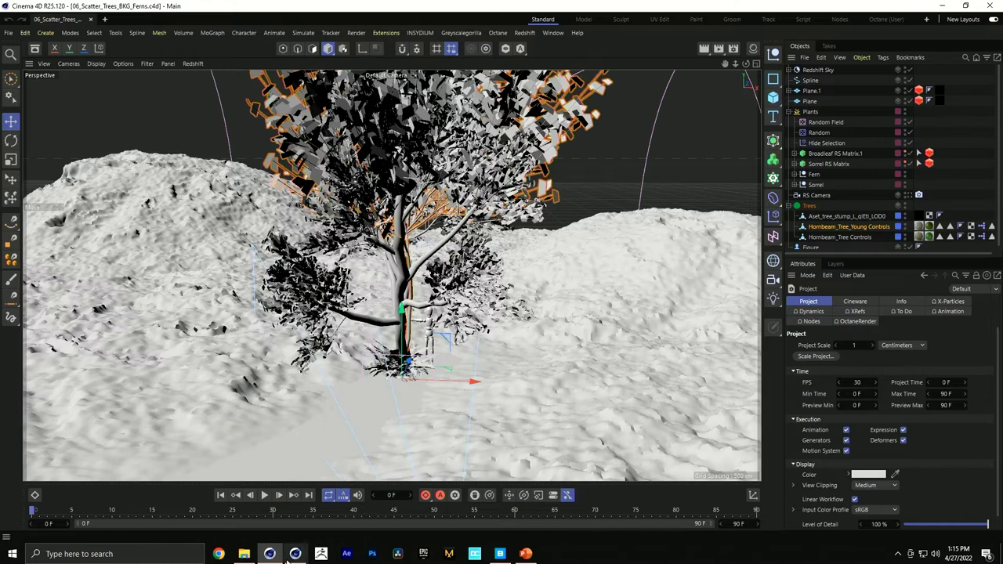
{"action": "left_click", "coordinate": [286, 558]}
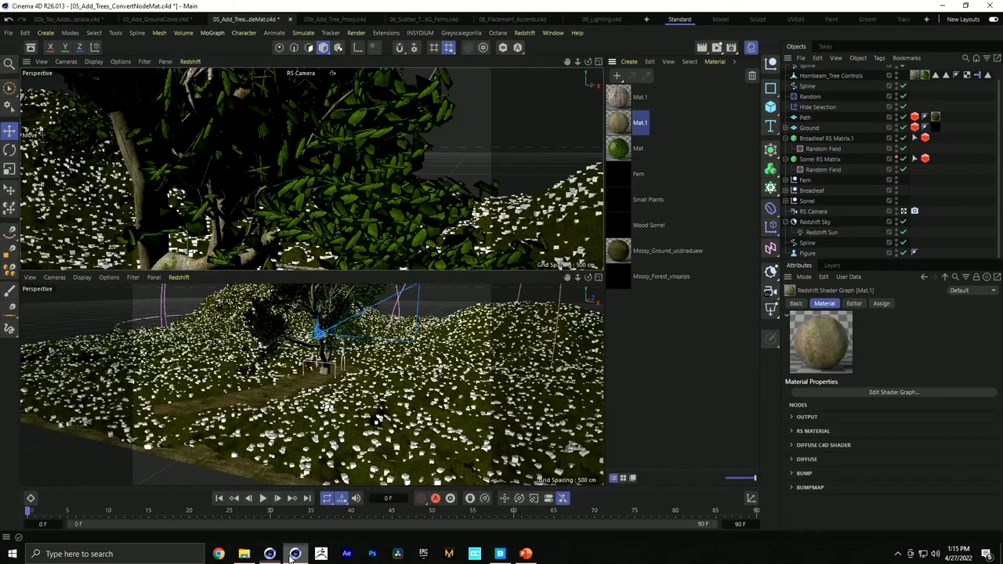
{"action": "left_click", "coordinate": [249, 557]}
{"action": "double_click", "coordinate": [373, 296]}
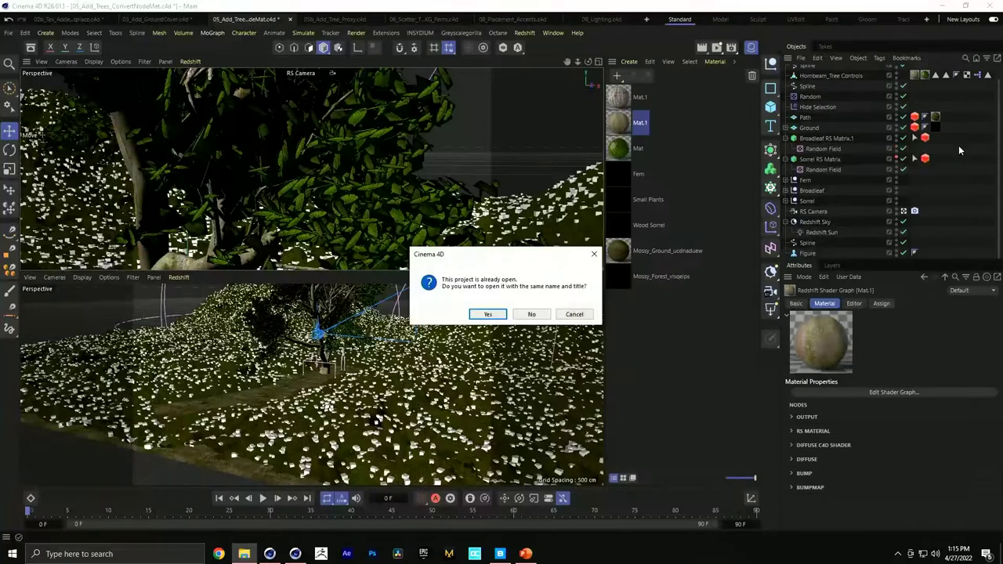
{"action": "left_click", "coordinate": [487, 314]}
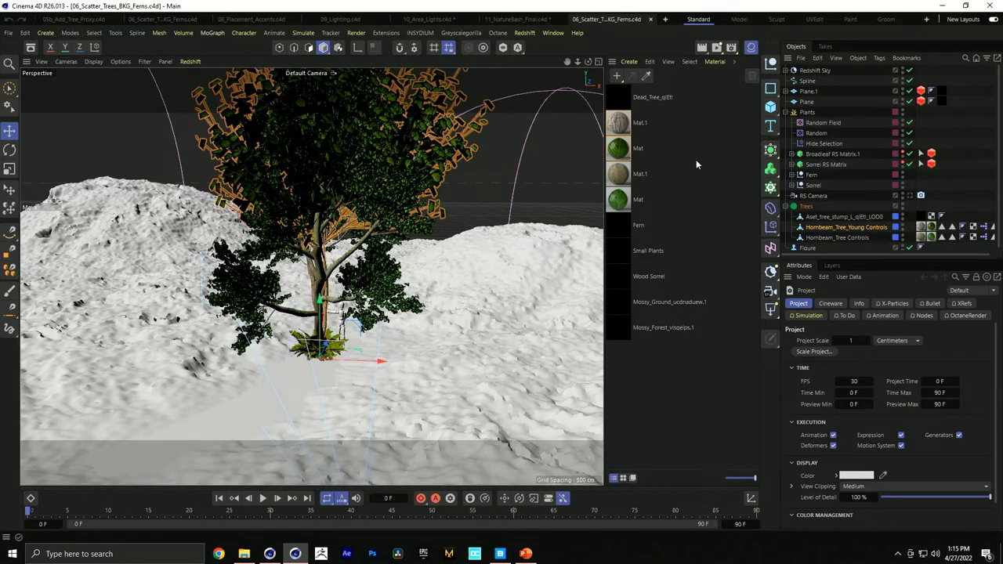
Move the tree stump up onto the hill and toward the camera
{"action": "left_click", "coordinate": [359, 347]}
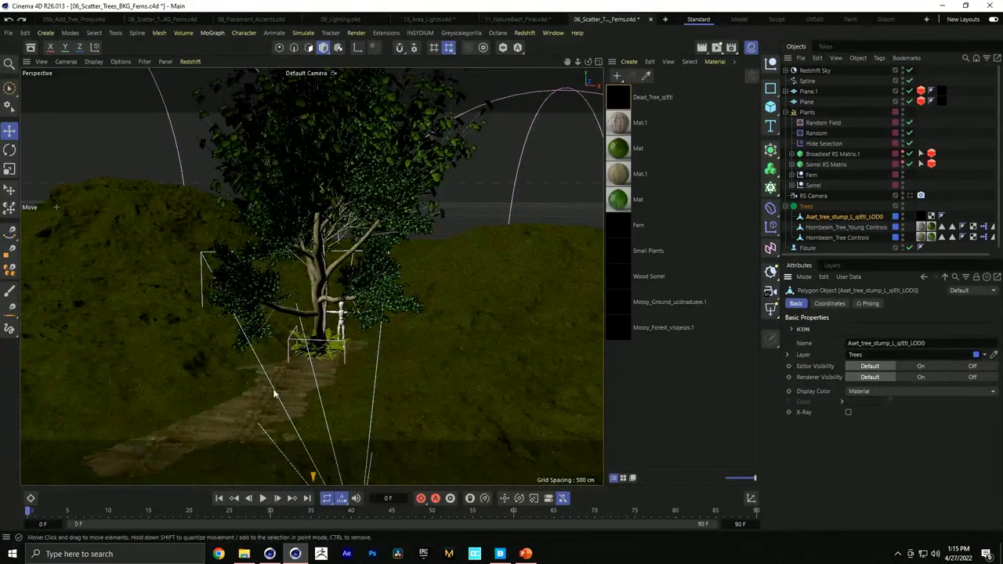
{"action": "key", "text": "h"}
{"action": "left_click_drag", "start_coordinate": [351, 458], "coordinate": [292, 195]}
{"action": "scroll", "coordinate": [291, 196], "scroll_direction": "up", "scroll_amount": 5}
{"action": "left_click_drag", "start_coordinate": [457, 185], "coordinate": [400, 209], "text": "alt"}
{"action": "left_click_drag", "start_coordinate": [366, 245], "coordinate": [401, 392]}
Move the young hornbeam toward the camera; try shifting Hornbeam_Tree right, then undo it
{"action": "left_click", "coordinate": [879, 226]}
{"action": "left_click_drag", "start_coordinate": [403, 318], "coordinate": [306, 261]}
{"action": "left_click", "coordinate": [837, 237]}
{"action": "key", "text": "o"}
{"action": "left_click_drag", "start_coordinate": [356, 328], "coordinate": [526, 312]}
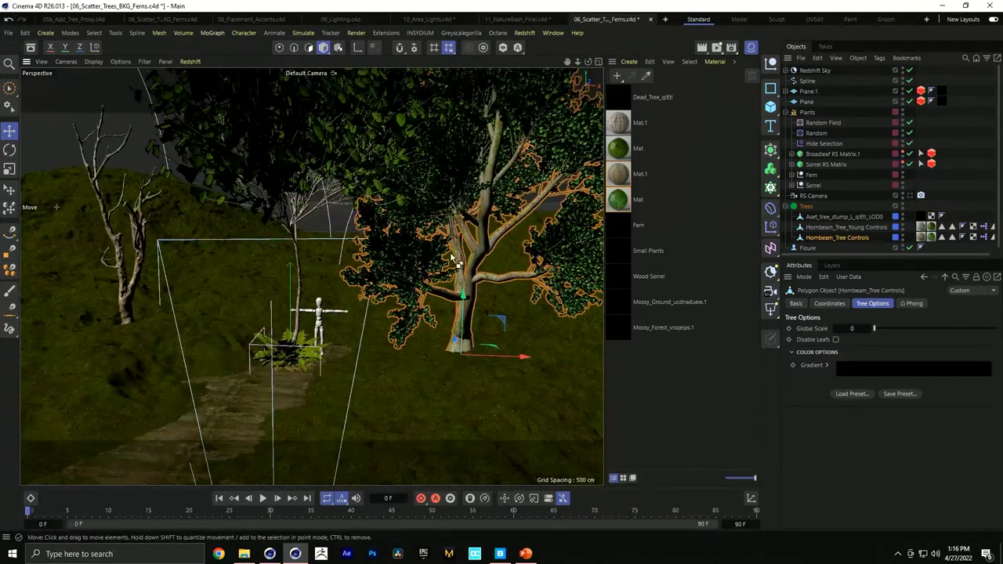
{"action": "key", "text": "ctrl+z"}
Select the stump and both hornbeams and move all three far down, out of the way
{"action": "left_click", "coordinate": [844, 216], "text": "shift"}
{"action": "key", "text": "o"}
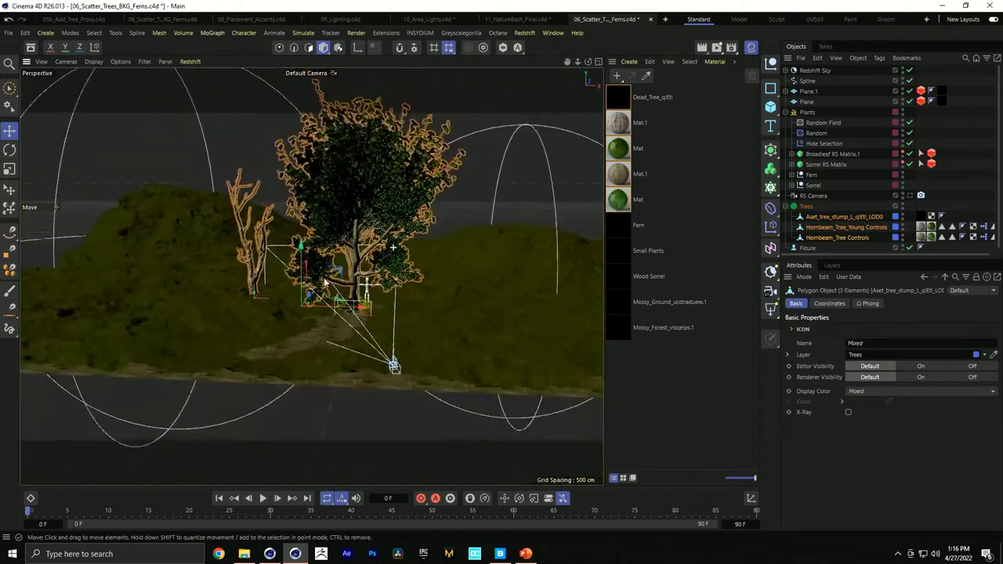
{"action": "left_click_drag", "start_coordinate": [303, 257], "coordinate": [341, 477]}
{"action": "key", "text": "o"}
{"action": "scroll", "coordinate": [171, 294], "scroll_direction": "down", "scroll_amount": 10}
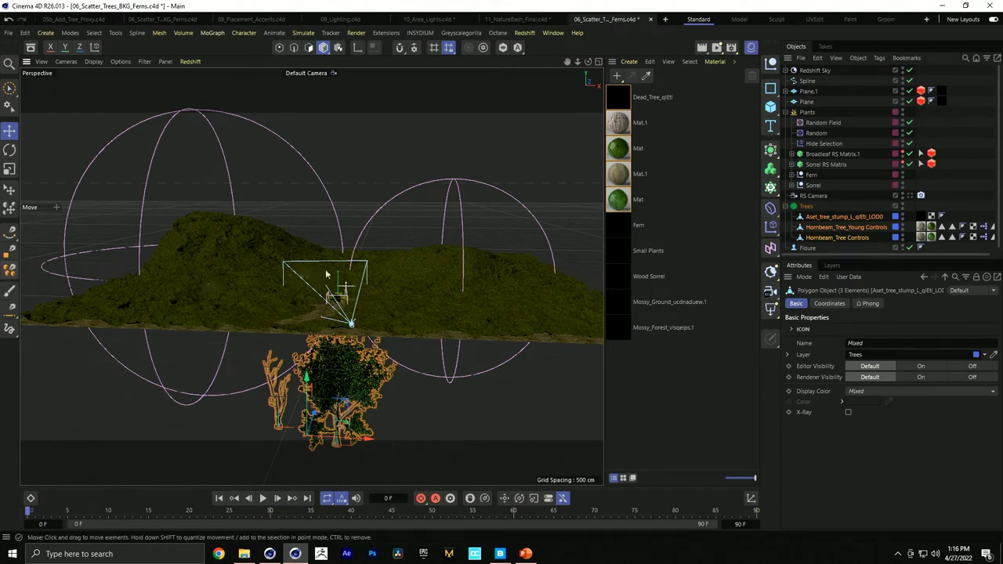
{"action": "scroll", "coordinate": [326, 274], "scroll_direction": "up", "scroll_amount": 8}
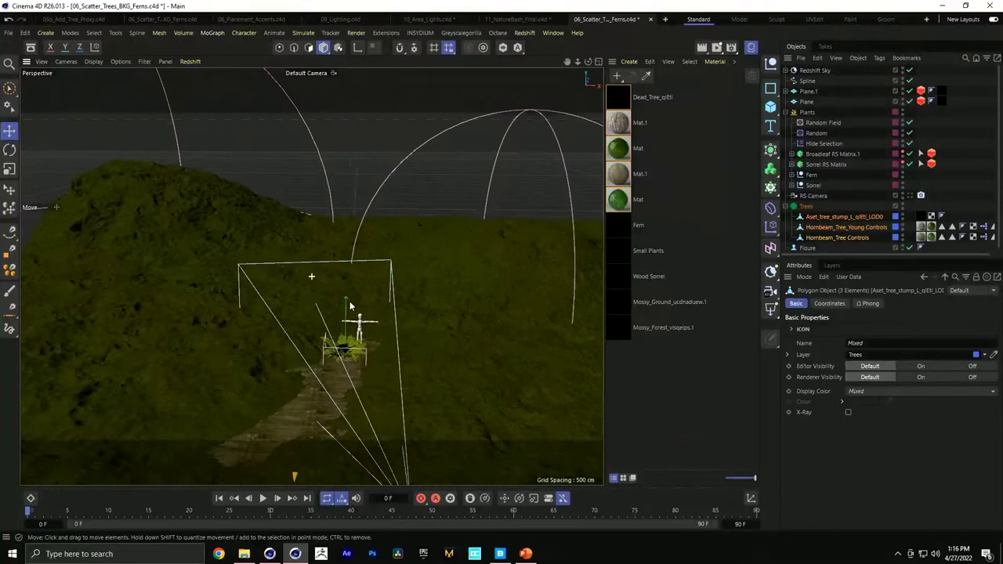
{"action": "scroll", "coordinate": [350, 305], "scroll_direction": "up", "scroll_amount": 8}
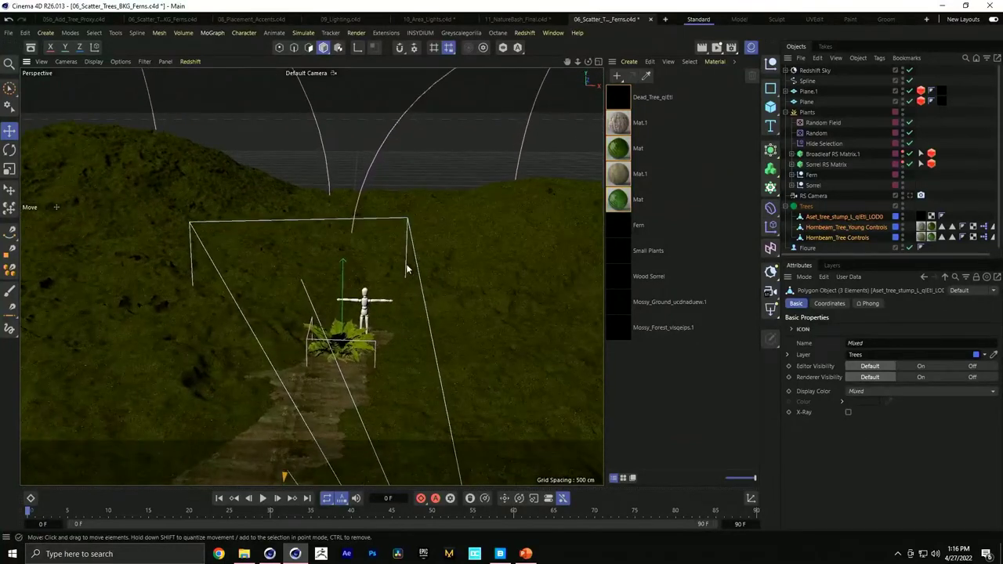
{"action": "middle_click_drag", "start_coordinate": [311, 276], "coordinate": [336, 277]}
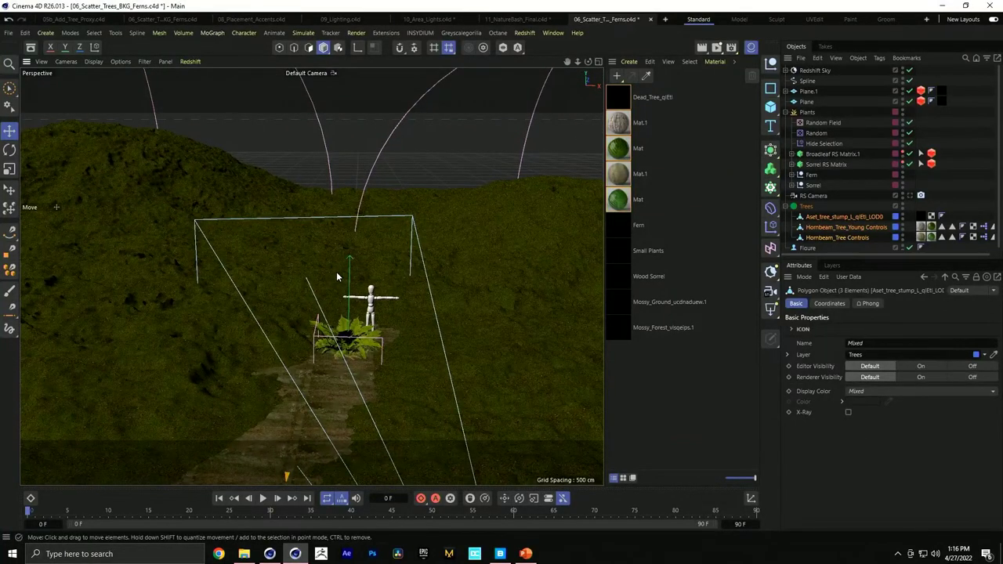
Activate the Scatter Pen and set its brush radius to 78 cm
{"action": "left_click", "coordinate": [9, 269]}
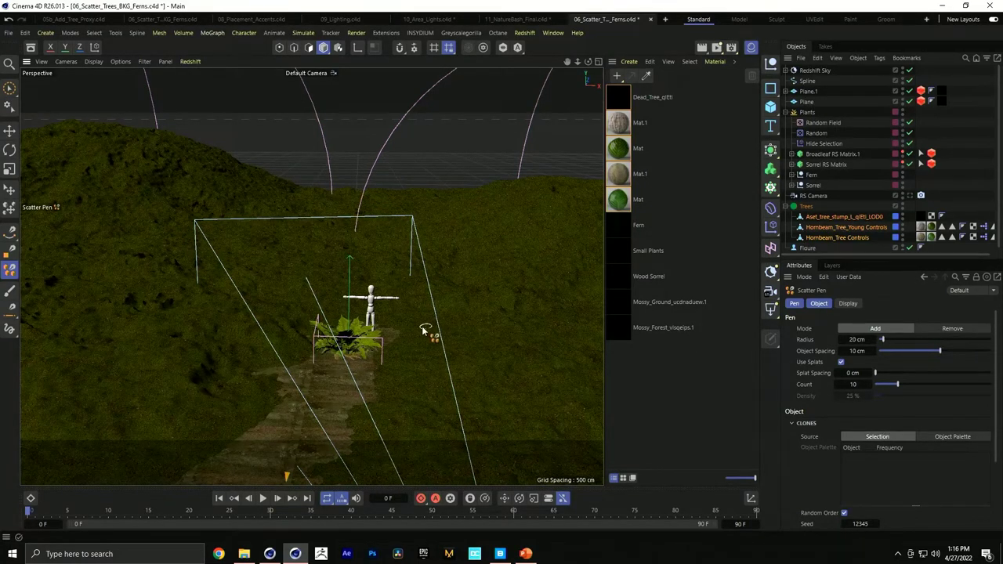
{"action": "left_click_drag", "start_coordinate": [882, 339], "coordinate": [929, 340]}
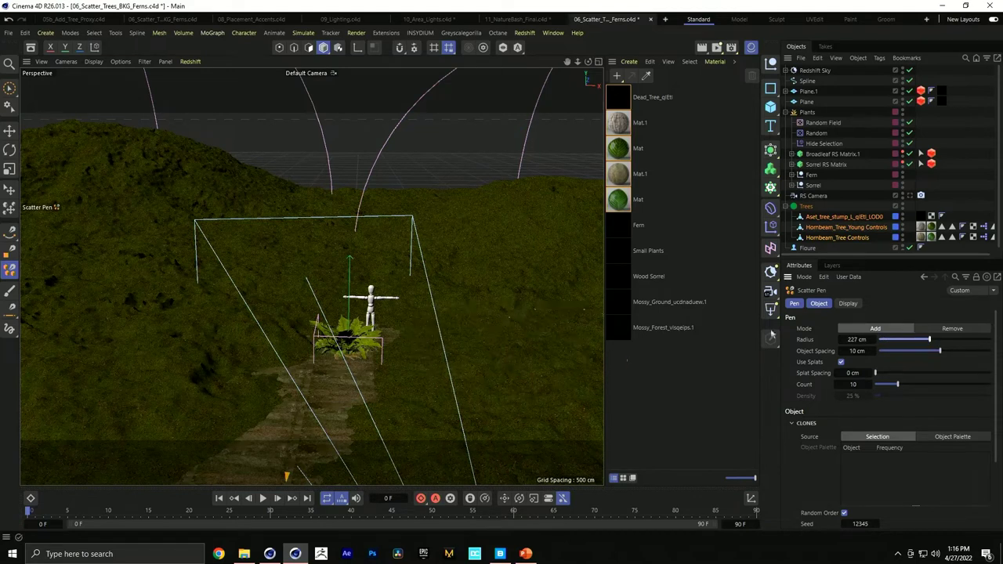
{"action": "left_click_drag", "start_coordinate": [903, 340], "coordinate": [895, 340]}
Paint a trial scatter of trees across the hillside, then undo it
{"action": "left_click", "coordinate": [454, 373]}
{"action": "left_click", "coordinate": [443, 392]}
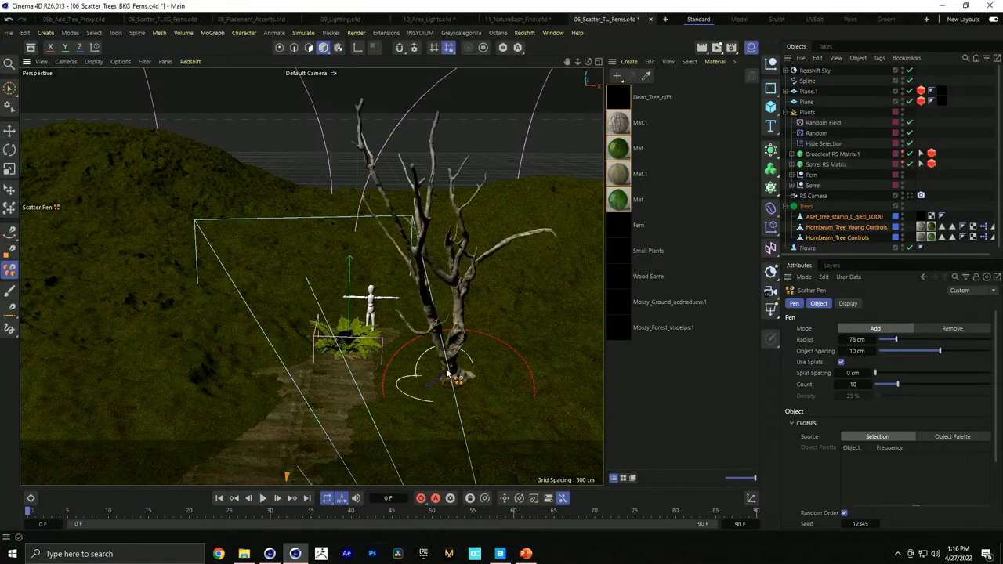
{"action": "mouse_move", "coordinate": [507, 321]}
{"action": "left_mouse_down"}
{"action": "mouse_move", "coordinate": [499, 292]}
{"action": "mouse_move", "coordinate": [283, 248]}
{"action": "mouse_move", "coordinate": [226, 289]}
{"action": "mouse_move", "coordinate": [128, 407]}
{"action": "mouse_move", "coordinate": [119, 437]}
{"action": "mouse_move", "coordinate": [170, 401]}
{"action": "mouse_move", "coordinate": [282, 383]}
{"action": "mouse_move", "coordinate": [281, 324]}
{"action": "mouse_move", "coordinate": [304, 303]}
{"action": "mouse_move", "coordinate": [212, 339]}
{"action": "left_mouse_up"}
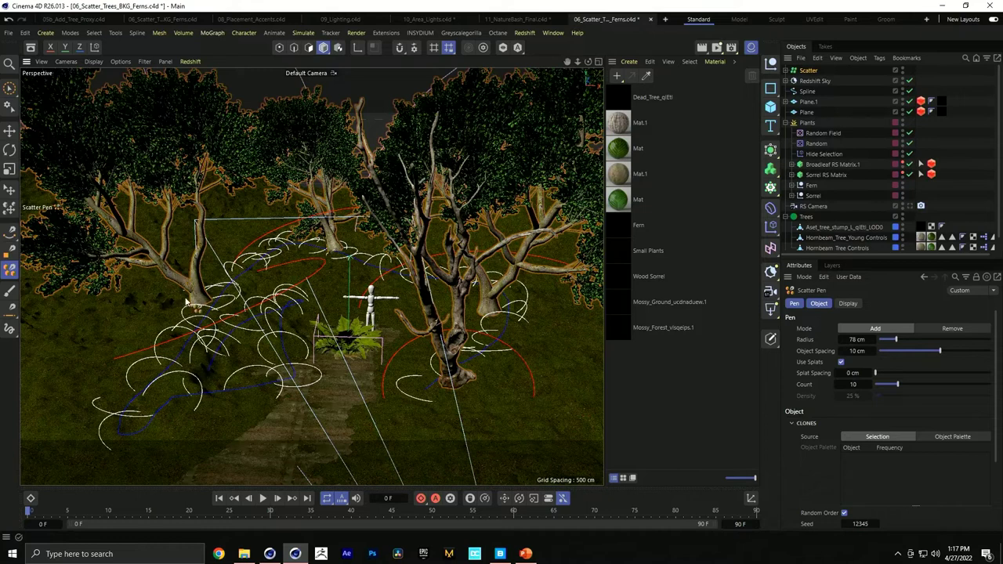
{"action": "mouse_move", "coordinate": [226, 324]}
{"action": "left_mouse_down"}
{"action": "mouse_move", "coordinate": [211, 301]}
{"action": "mouse_move", "coordinate": [219, 306]}
{"action": "mouse_move", "coordinate": [219, 293]}
{"action": "left_mouse_up"}
{"action": "key", "text": "ctrl+z"}
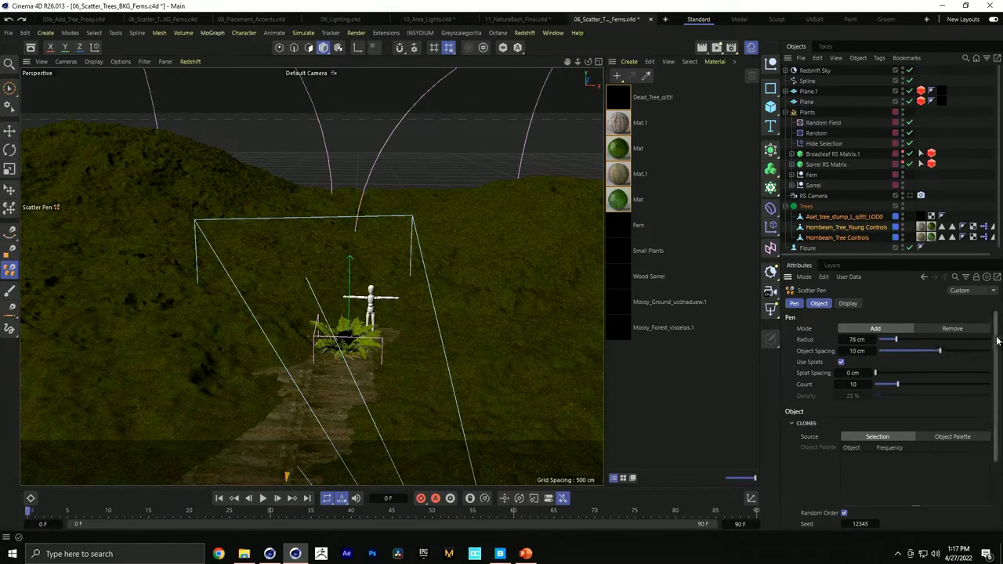
{"action": "scroll", "coordinate": [994, 337], "scroll_direction": "down", "scroll_amount": 1}
{"action": "scroll", "coordinate": [992, 337], "scroll_direction": "up", "scroll_amount": 1}
{"action": "scroll", "coordinate": [993, 368], "scroll_direction": "down", "scroll_amount": 2}
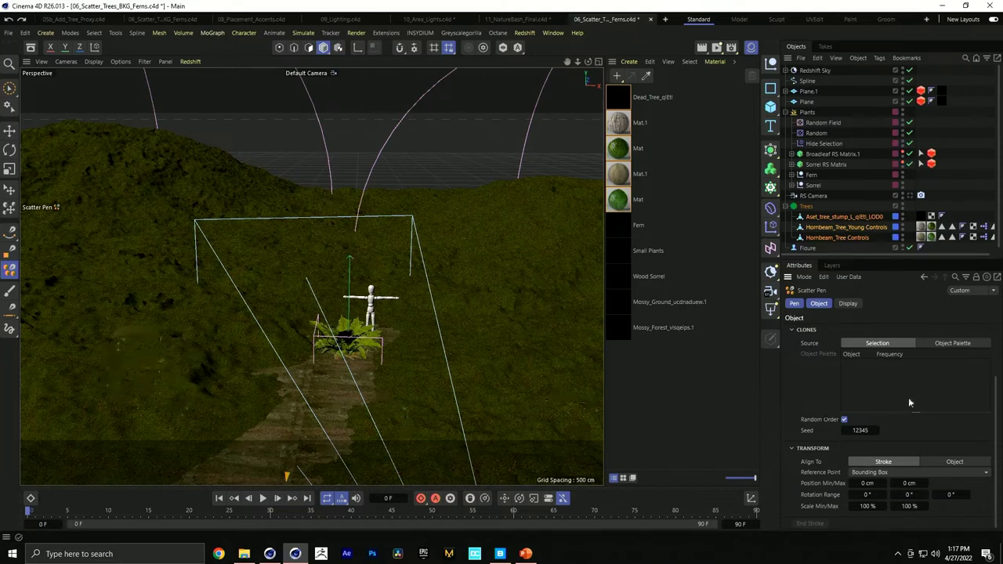
Align scattered clones to the object and paint trees along the left hillside
{"action": "left_click", "coordinate": [968, 462]}
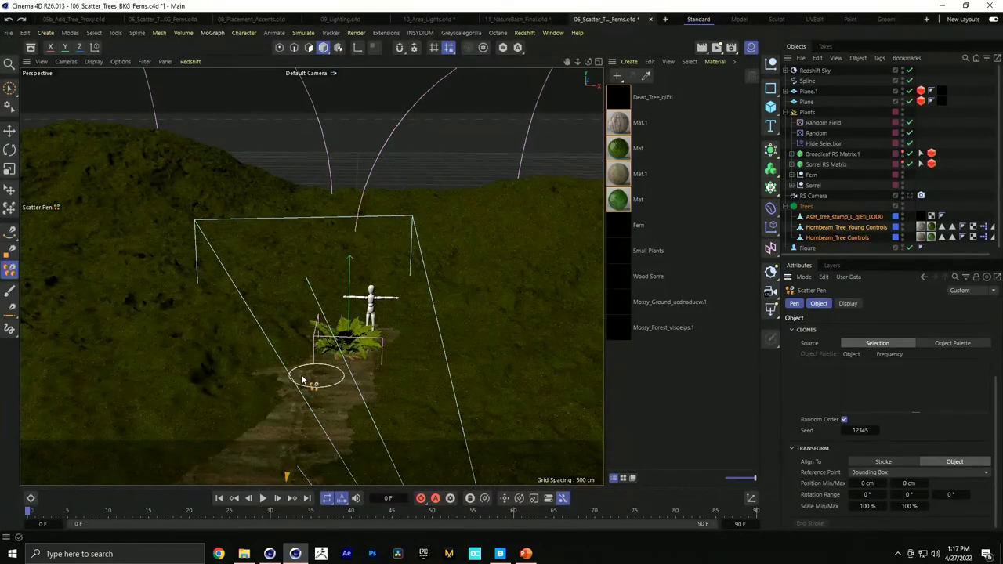
{"action": "mouse_move", "coordinate": [62, 376]}
{"action": "left_mouse_down"}
{"action": "mouse_move", "coordinate": [94, 297]}
{"action": "mouse_move", "coordinate": [155, 248]}
{"action": "mouse_move", "coordinate": [269, 210]}
{"action": "mouse_move", "coordinate": [451, 209]}
{"action": "mouse_move", "coordinate": [549, 273]}
{"action": "mouse_move", "coordinate": [526, 372]}
{"action": "mouse_move", "coordinate": [483, 366]}
{"action": "mouse_move", "coordinate": [456, 281]}
{"action": "mouse_move", "coordinate": [273, 259]}
{"action": "mouse_move", "coordinate": [161, 310]}
{"action": "mouse_move", "coordinate": [156, 382]}
{"action": "mouse_move", "coordinate": [248, 296]}
{"action": "mouse_move", "coordinate": [167, 399]}
{"action": "mouse_move", "coordinate": [204, 317]}
{"action": "mouse_move", "coordinate": [264, 304]}
{"action": "mouse_move", "coordinate": [107, 406]}
{"action": "mouse_move", "coordinate": [296, 307]}
{"action": "mouse_move", "coordinate": [296, 339]}
{"action": "left_mouse_up"}
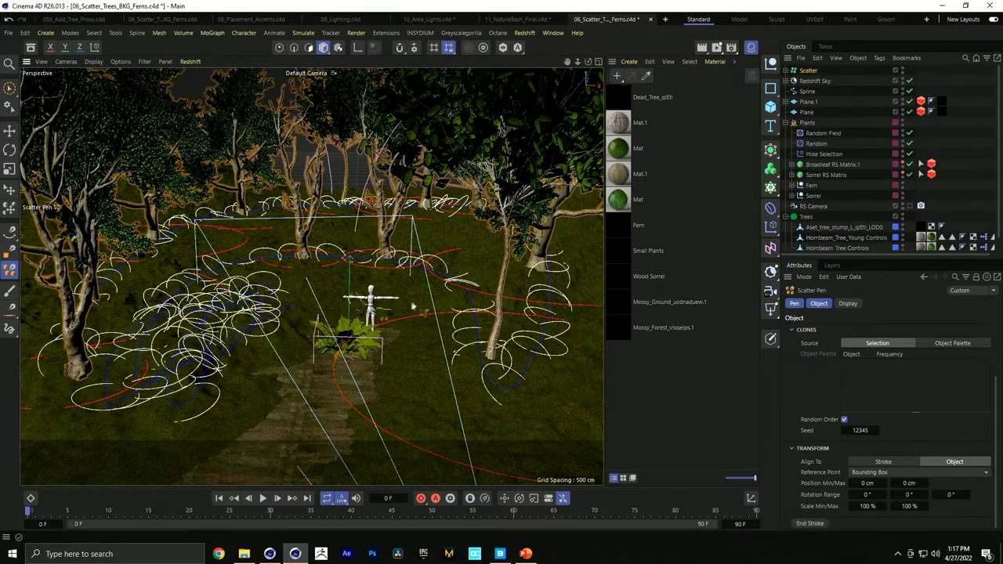
{"action": "scroll", "coordinate": [988, 416], "scroll_direction": "up", "scroll_amount": 3}
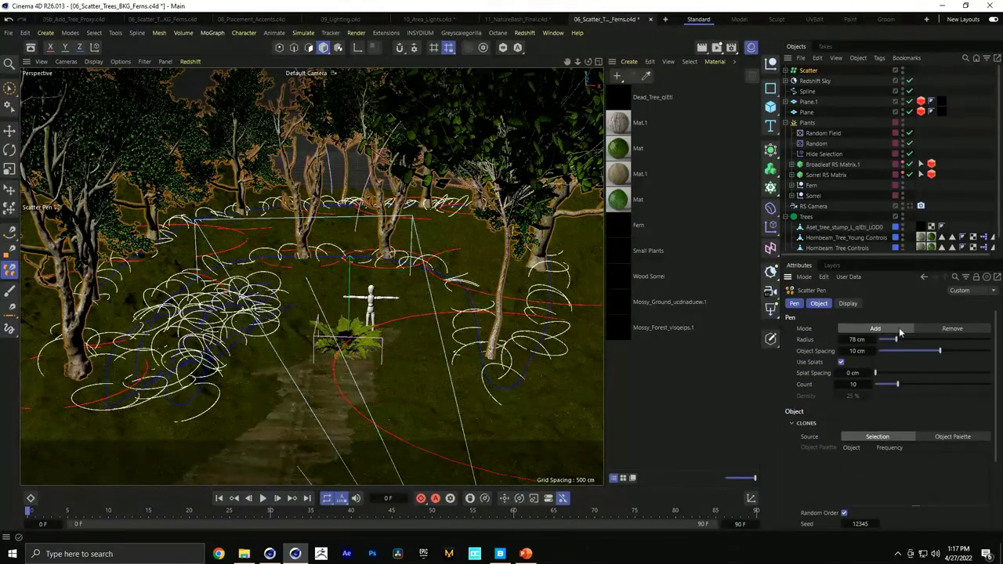
Set the Scatter Pen radius to 76 cm and object spacing to -357 cm
{"action": "mouse_move", "coordinate": [900, 345]}
{"action": "left_mouse_down"}
{"action": "mouse_move", "coordinate": [931, 342]}
{"action": "mouse_move", "coordinate": [835, 363]}
{"action": "left_mouse_up"}
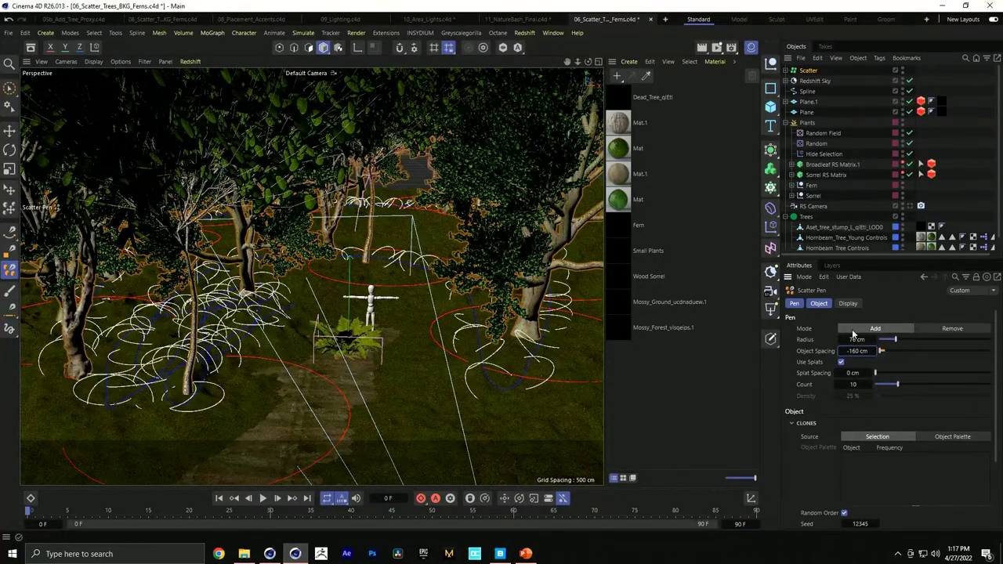
{"action": "left_click_drag", "start_coordinate": [846, 350], "coordinate": [840, 350]}
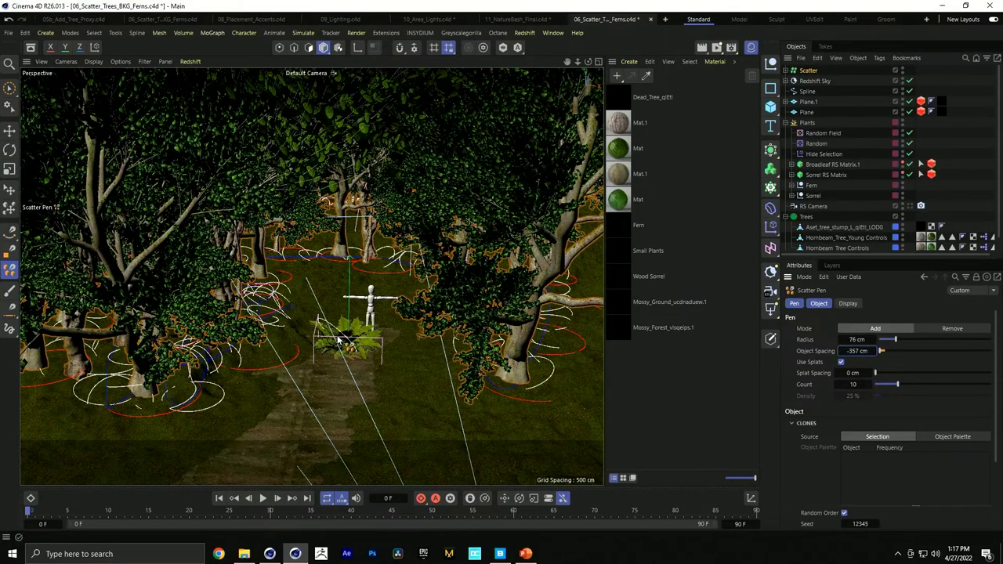
{"action": "scroll", "coordinate": [343, 334], "scroll_direction": "up", "scroll_amount": 6}
{"action": "left_click_drag", "start_coordinate": [343, 334], "coordinate": [460, 166], "text": "alt"}
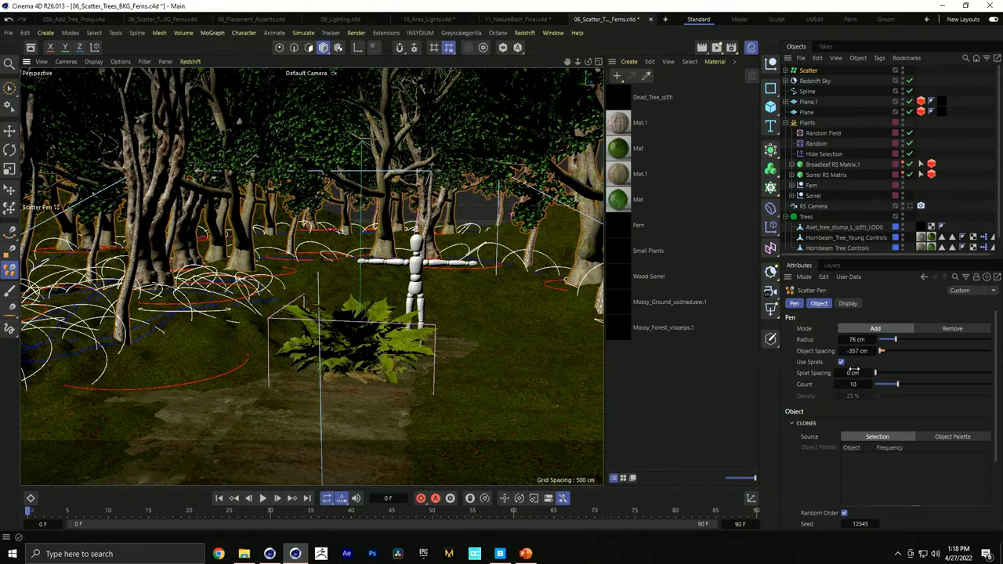
{"action": "scroll", "coordinate": [975, 486], "scroll_direction": "down", "scroll_amount": 3}
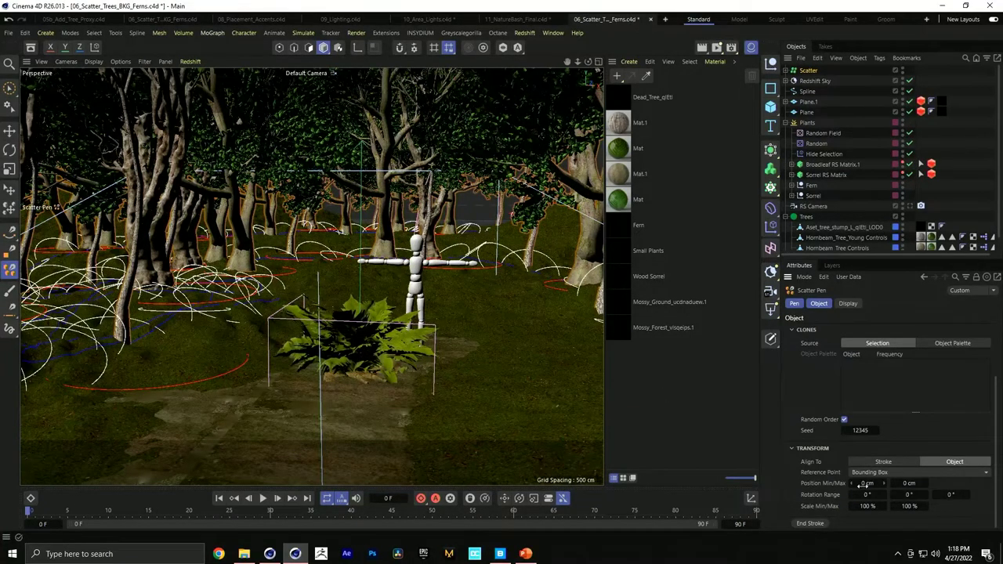
Give painted trees a 0°/3600°/0° random rotation range and 53%–143% random scale
{"action": "left_click_drag", "start_coordinate": [902, 494], "coordinate": [846, 506]}
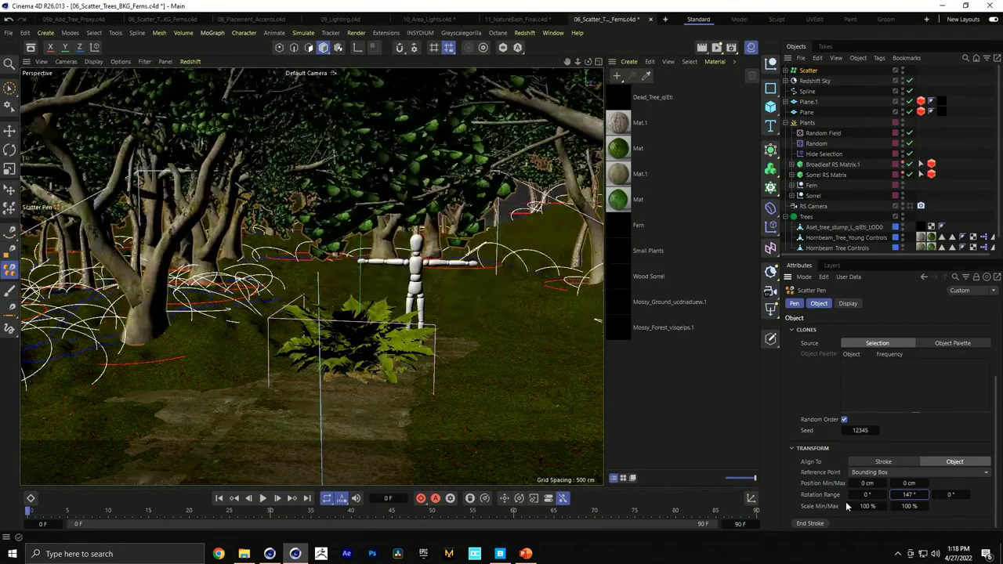
{"action": "left_click_drag", "start_coordinate": [903, 494], "coordinate": [823, 499]}
{"action": "left_click_drag", "start_coordinate": [899, 495], "coordinate": [881, 507]}
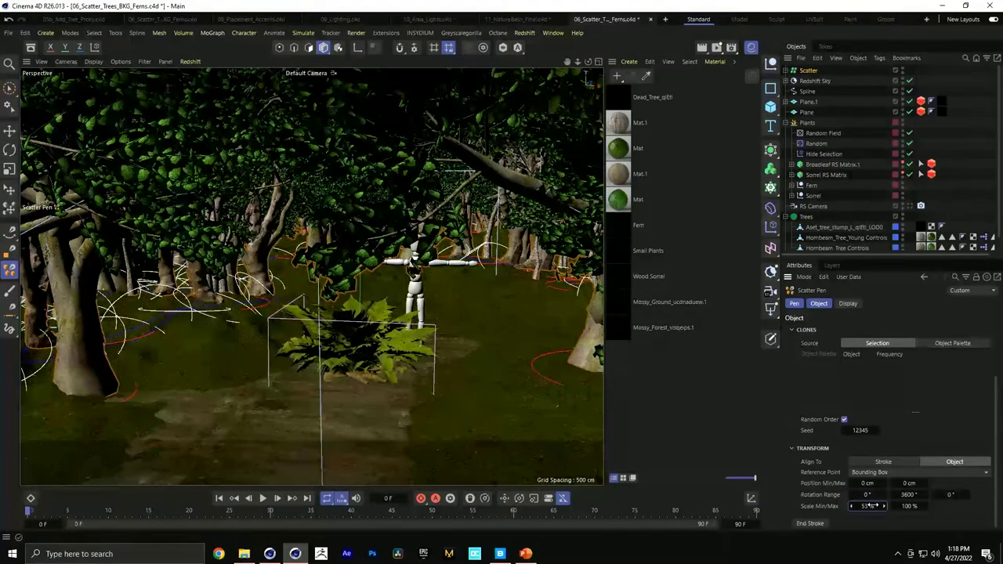
{"action": "left_click_drag", "start_coordinate": [892, 508], "coordinate": [912, 509]}
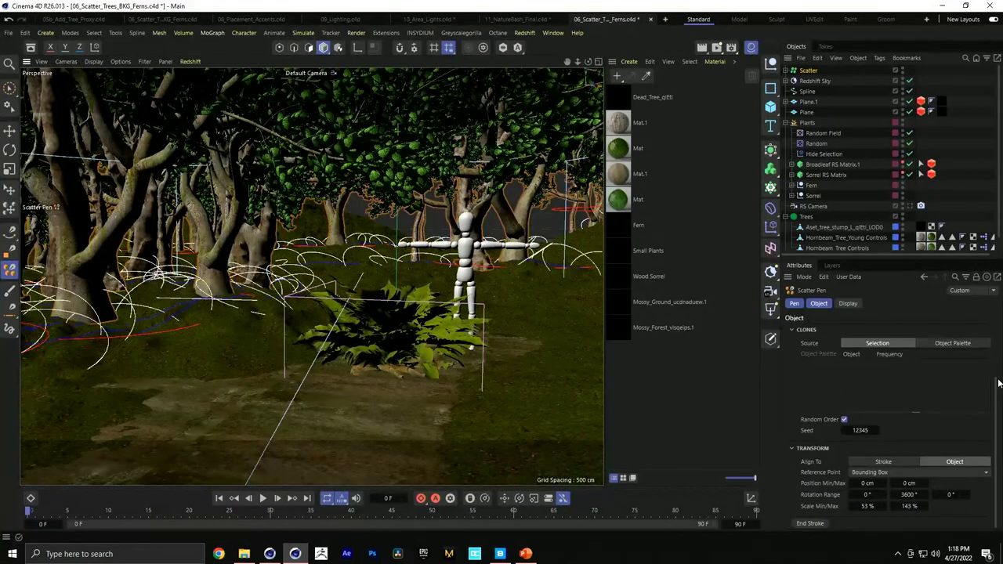
{"action": "scroll", "coordinate": [999, 382], "scroll_direction": "up", "scroll_amount": 3}
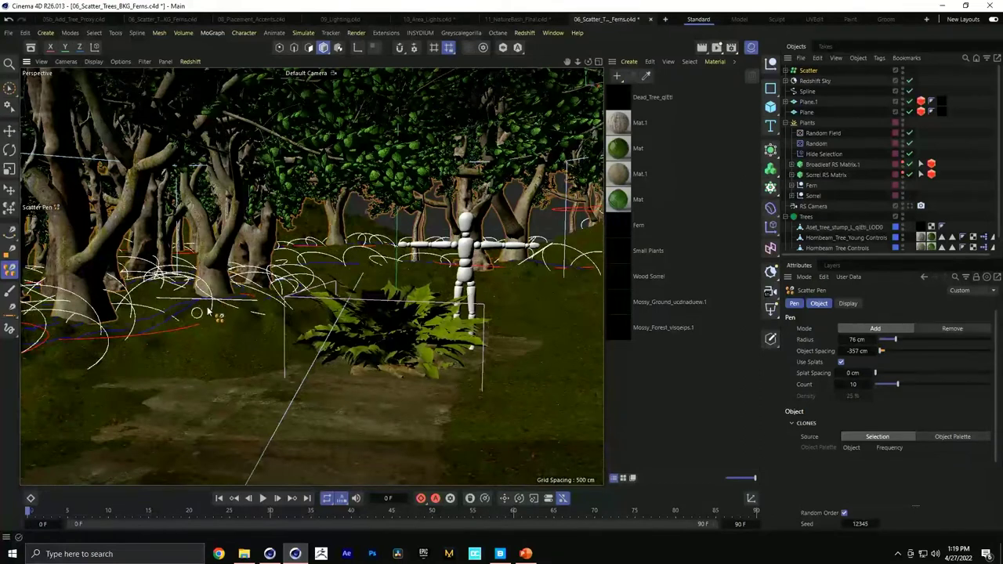
Paint extra trees near the left and behind the fern with Plane.1 hidden, then select Scatter
{"action": "left_click", "coordinate": [104, 328]}
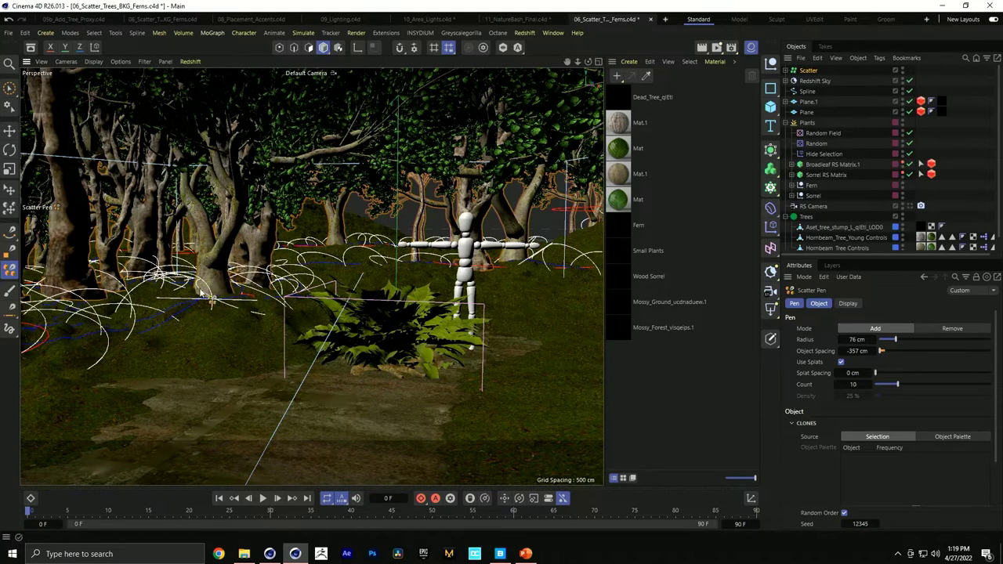
{"action": "scroll", "coordinate": [861, 118], "scroll_direction": "down", "scroll_amount": 1}
{"action": "scroll", "coordinate": [893, 106], "scroll_direction": "up", "scroll_amount": 1}
{"action": "left_click", "coordinate": [908, 102]}
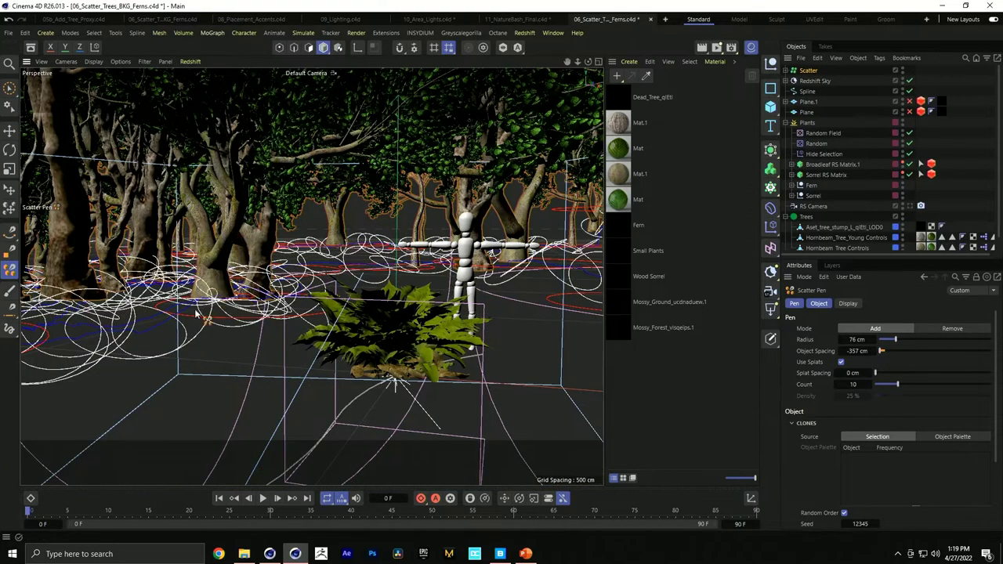
{"action": "mouse_move", "coordinate": [188, 323]}
{"action": "left_mouse_down"}
{"action": "mouse_move", "coordinate": [221, 301]}
{"action": "mouse_move", "coordinate": [189, 344]}
{"action": "mouse_move", "coordinate": [216, 302]}
{"action": "mouse_move", "coordinate": [224, 259]}
{"action": "mouse_move", "coordinate": [608, 256]}
{"action": "mouse_move", "coordinate": [564, 258]}
{"action": "left_mouse_up"}
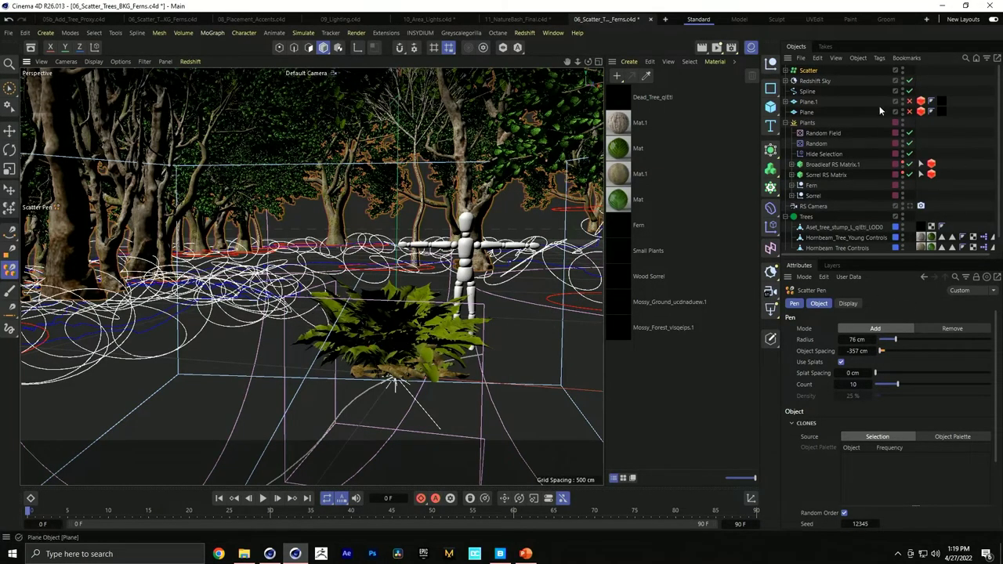
{"action": "left_click", "coordinate": [906, 111]}
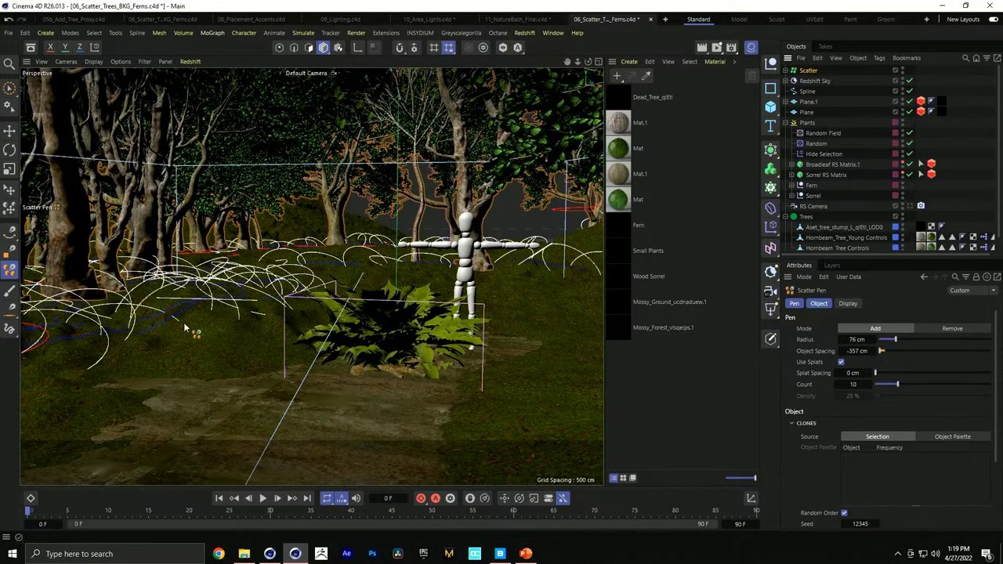
{"action": "left_click", "coordinate": [806, 70]}
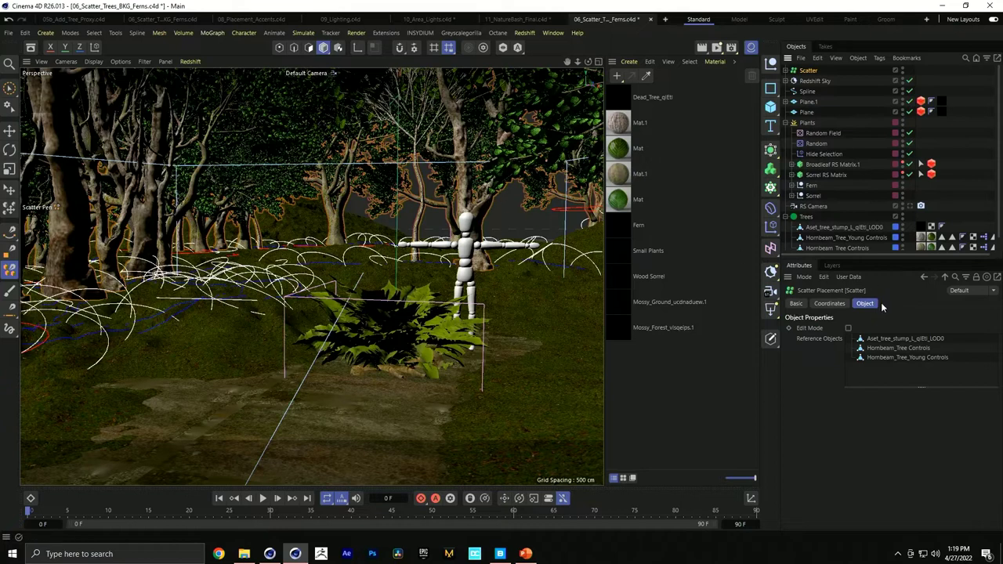
Exit scatter Edit Mode and place the left tree upright using Place with Orientation Keep
{"action": "left_click", "coordinate": [848, 329]}
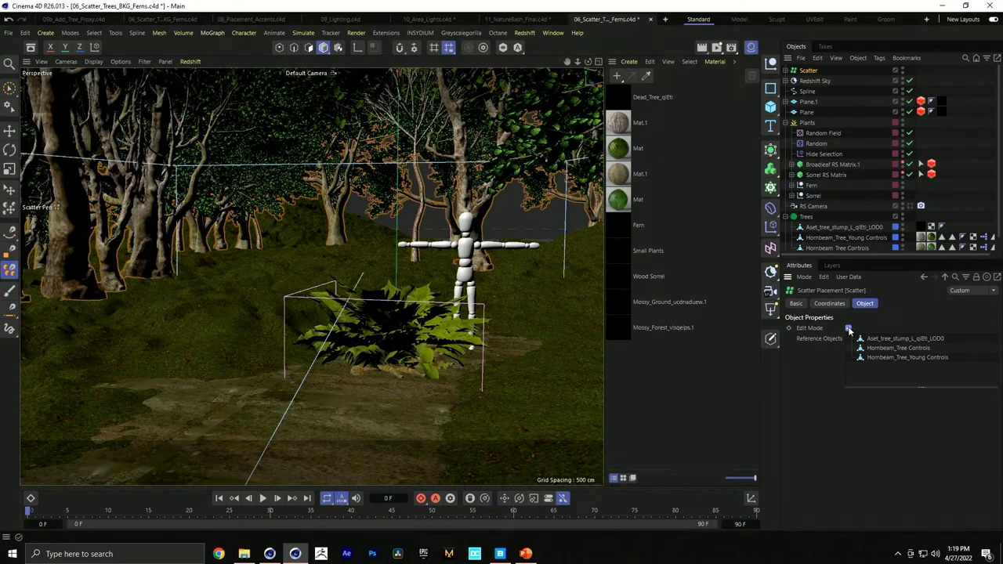
{"action": "left_click", "coordinate": [11, 190]}
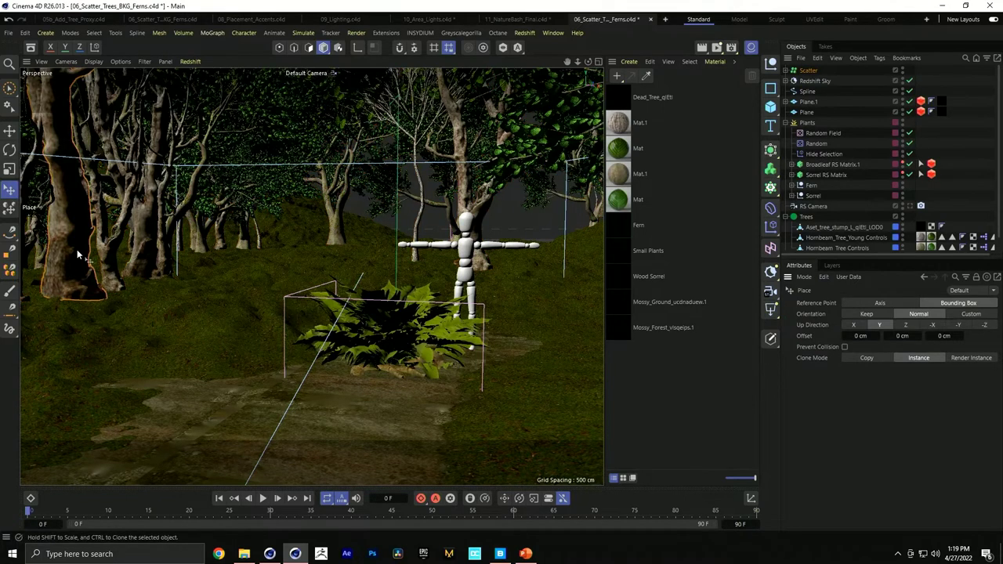
{"action": "left_click_drag", "start_coordinate": [67, 276], "coordinate": [188, 315]}
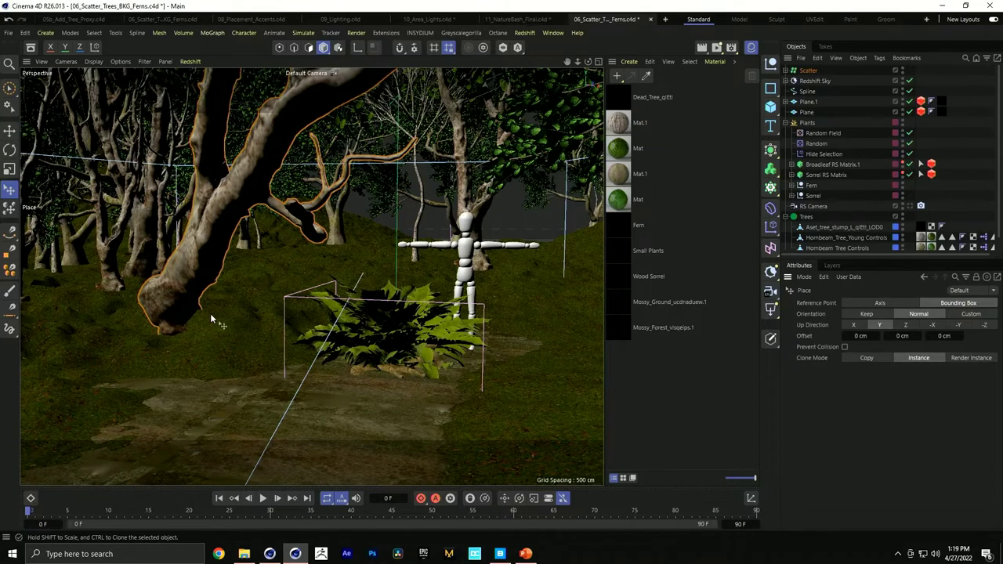
{"action": "key", "text": "ctrl+z"}
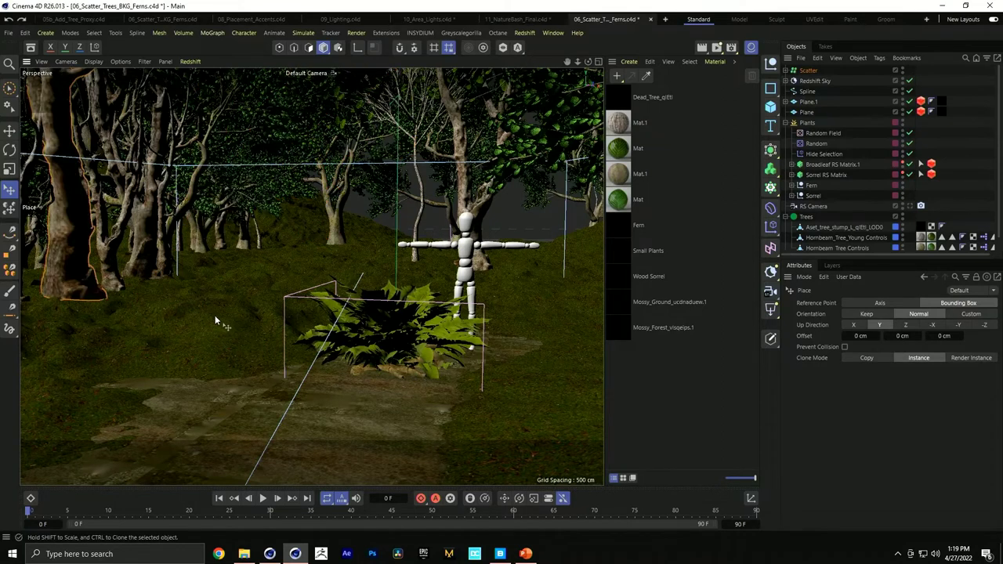
{"action": "left_click", "coordinate": [865, 314]}
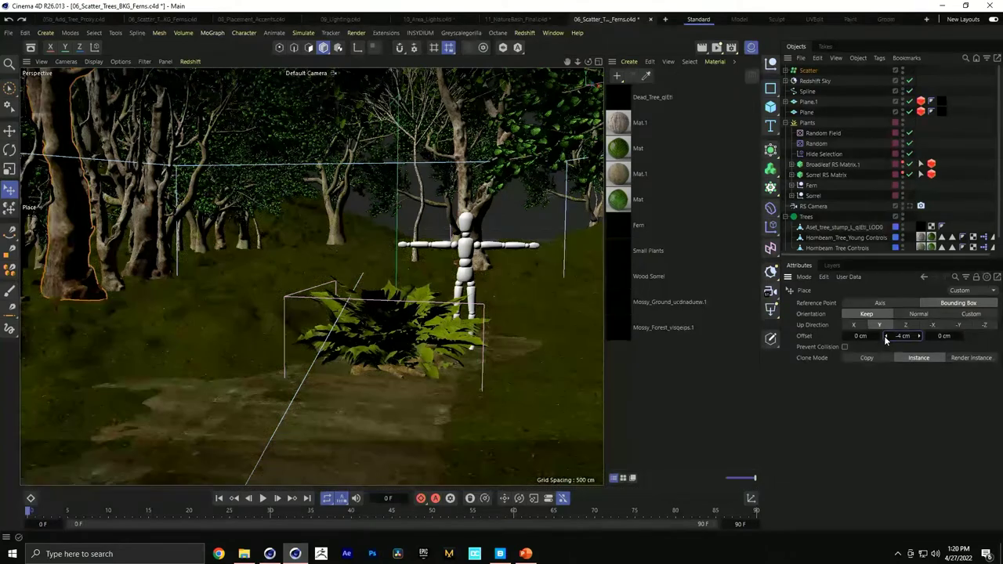
{"action": "left_click_drag", "start_coordinate": [71, 278], "coordinate": [157, 335]}
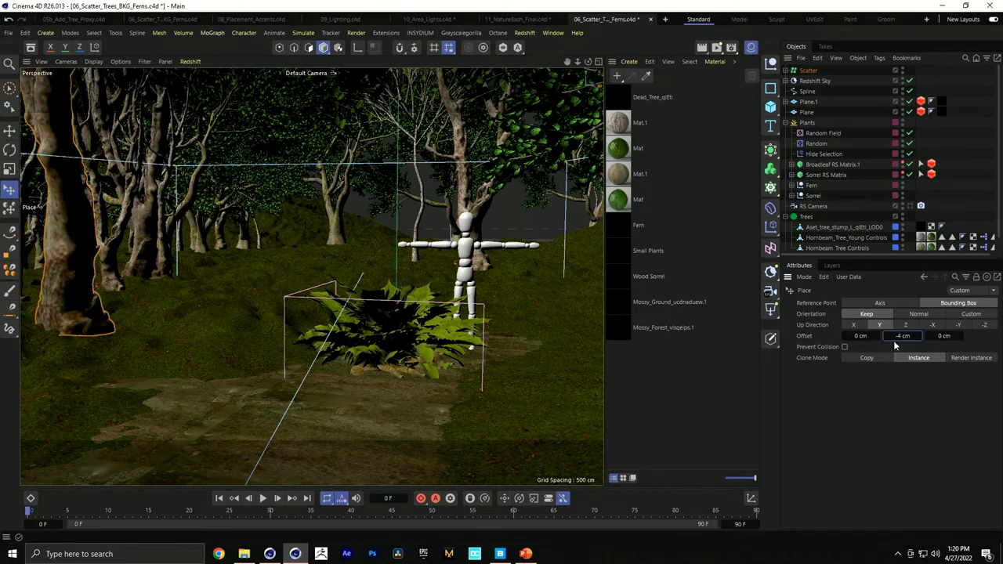
{"action": "mouse_move", "coordinate": [76, 316]}
{"action": "left_mouse_down"}
{"action": "mouse_move", "coordinate": [63, 306]}
{"action": "mouse_move", "coordinate": [207, 294]}
{"action": "mouse_move", "coordinate": [83, 294]}
{"action": "mouse_move", "coordinate": [93, 315]}
{"action": "left_mouse_up"}
Push the central tree back into the distance and resize several scattered trees
{"action": "left_click_drag", "start_coordinate": [356, 266], "coordinate": [293, 219]}
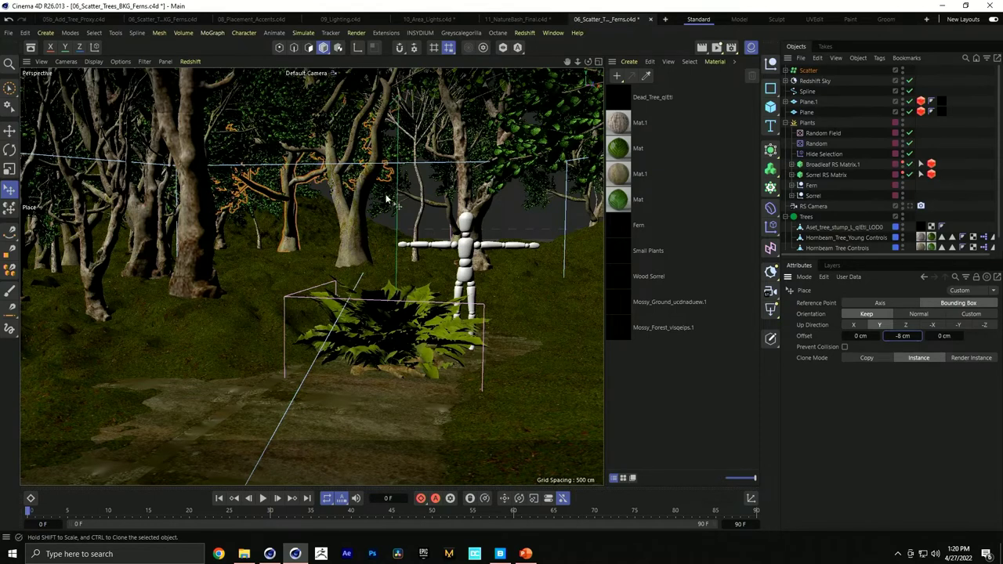
{"action": "scroll", "coordinate": [314, 345], "scroll_direction": "down", "scroll_amount": 10}
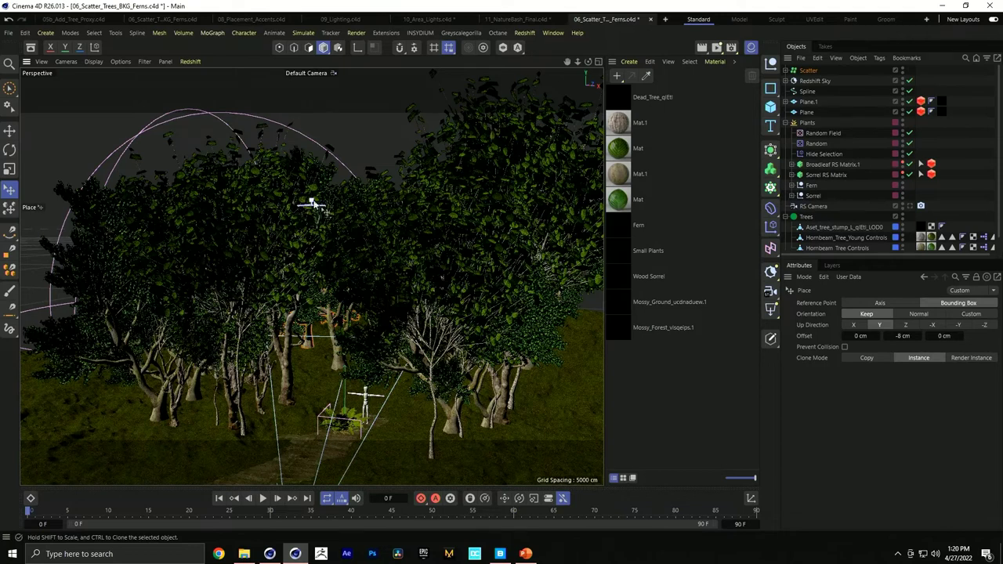
{"action": "left_click_drag", "start_coordinate": [312, 202], "coordinate": [312, 189]}
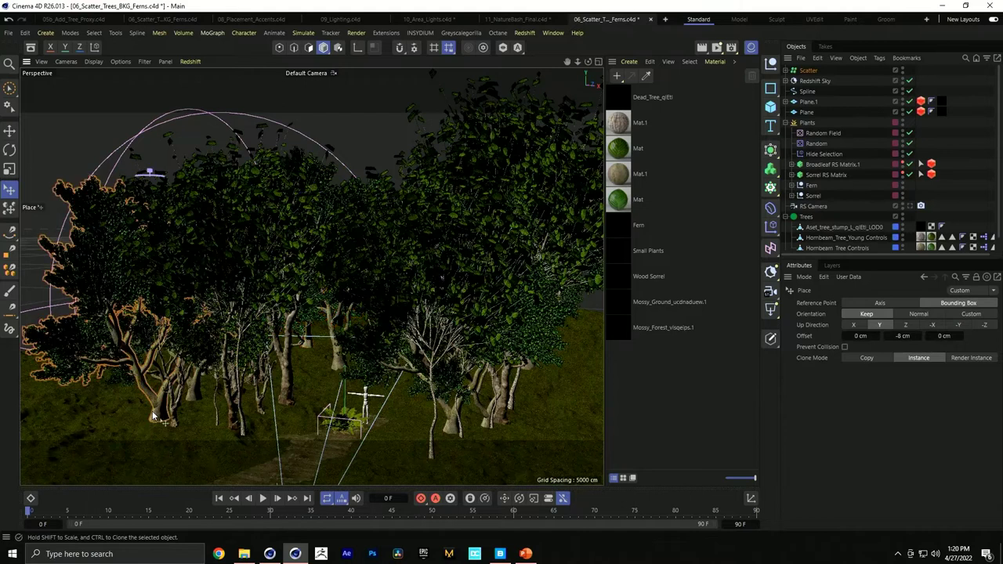
{"action": "mouse_move", "coordinate": [154, 174]}
{"action": "left_mouse_down", "text": "shift"}
{"action": "mouse_move", "coordinate": [152, 156]}
{"action": "mouse_move", "coordinate": [159, 174]}
{"action": "mouse_move", "coordinate": [154, 167]}
{"action": "left_mouse_up", "text": "shift"}
{"action": "left_click_drag", "start_coordinate": [423, 462], "coordinate": [427, 324], "text": "shift"}
{"action": "left_click_drag", "start_coordinate": [391, 137], "coordinate": [439, 180], "text": "shift"}
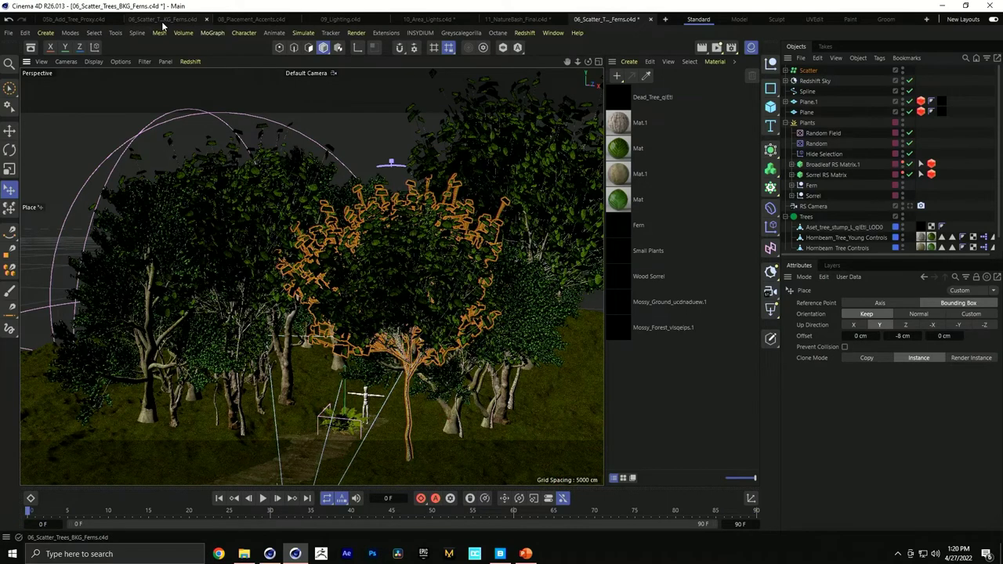
Switch to 08_Placement_Accents and drag 07_Quixel_Assets from the project folder into Cinema 4D
{"action": "left_click", "coordinate": [249, 19]}
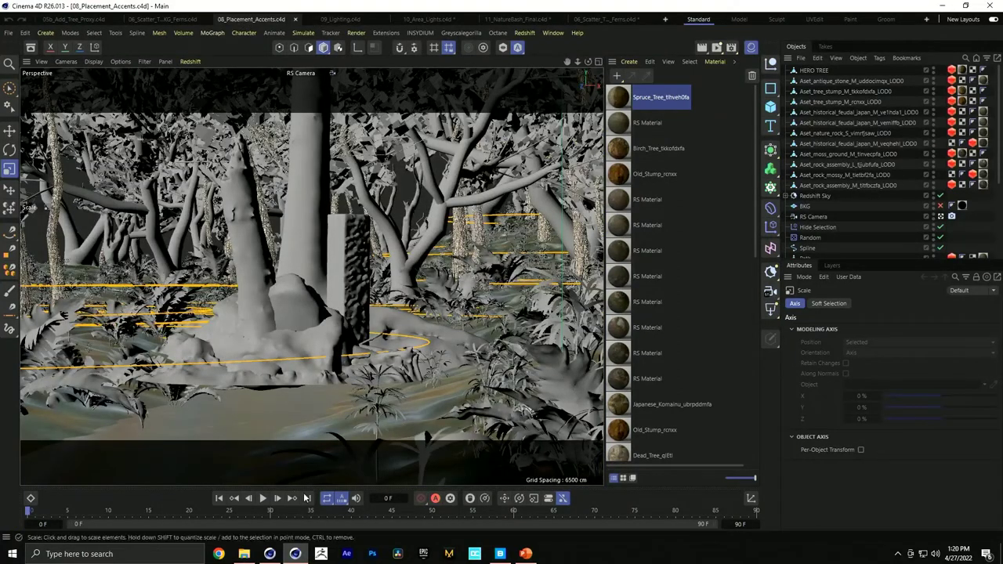
{"action": "mouse_move", "coordinate": [295, 555]}
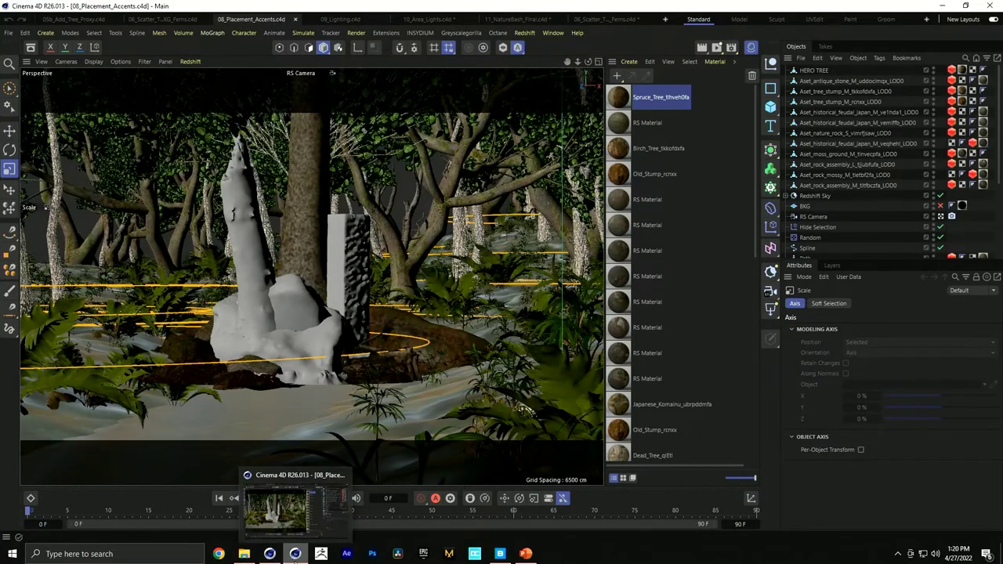
{"action": "left_click", "coordinate": [244, 554]}
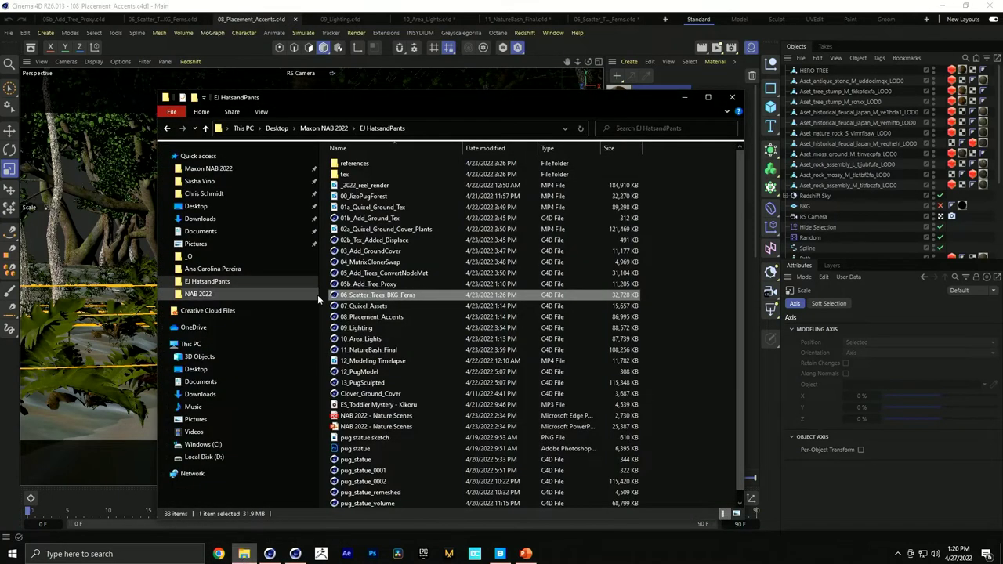
{"action": "left_click", "coordinate": [376, 307]}
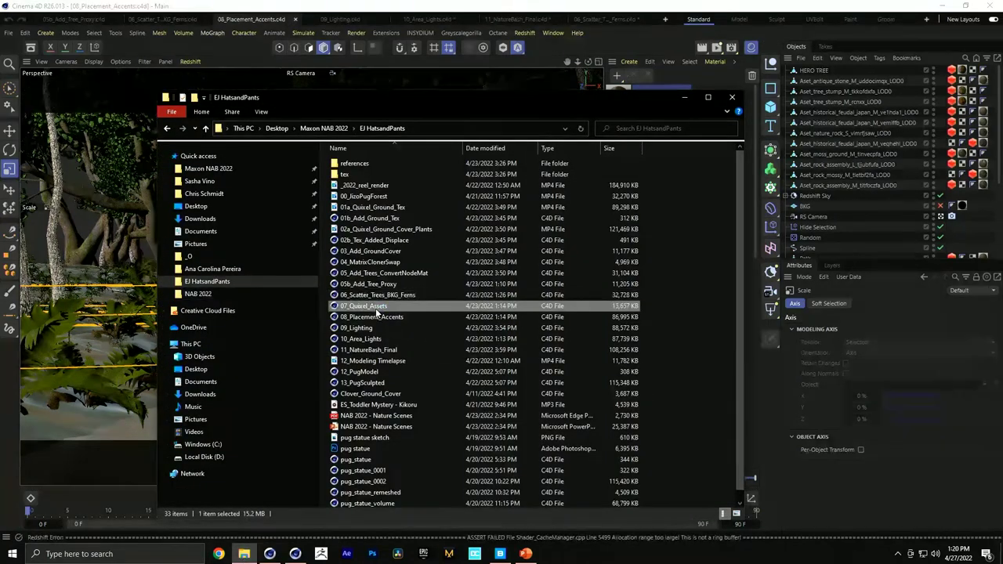
{"action": "left_click_drag", "start_coordinate": [375, 311], "coordinate": [647, 88]}
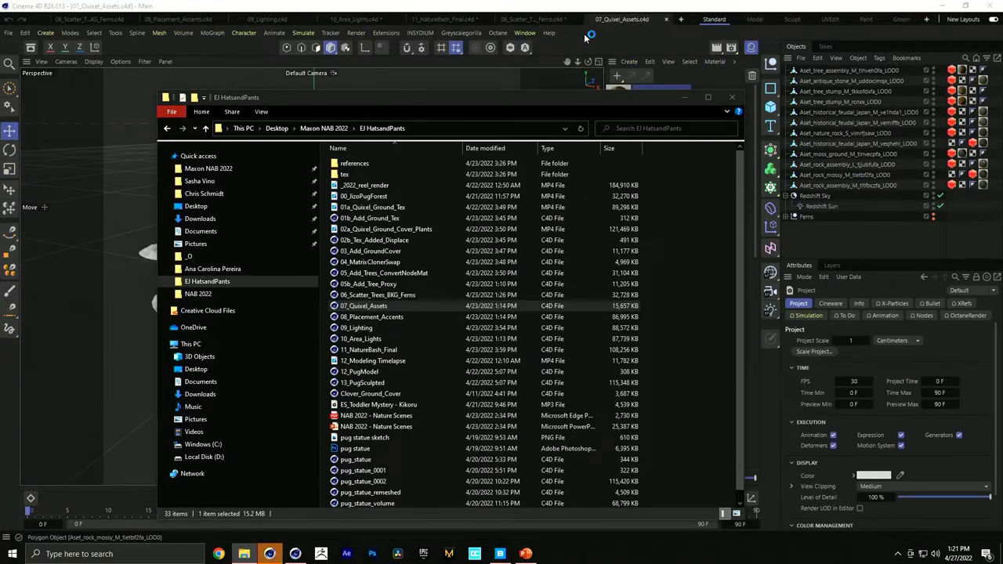
Drag File Explorer down, out of the way of the 07_Quixel_Assets scene
{"action": "left_click_drag", "start_coordinate": [570, 97], "coordinate": [602, 459]}
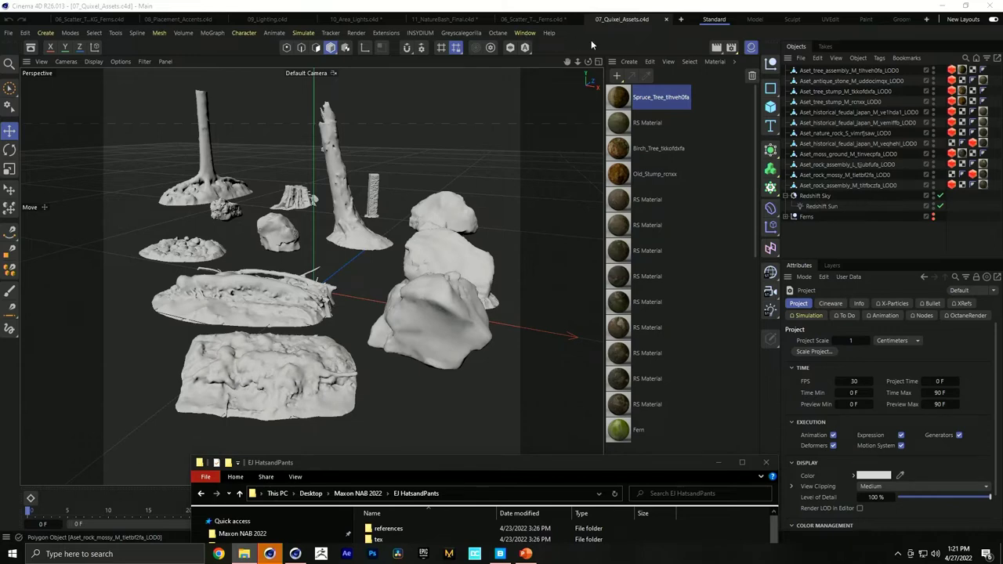
In Quixel Bridge, list the Favorites and view the Spruce Tree Trunk details at 4K
{"action": "left_click", "coordinate": [505, 555]}
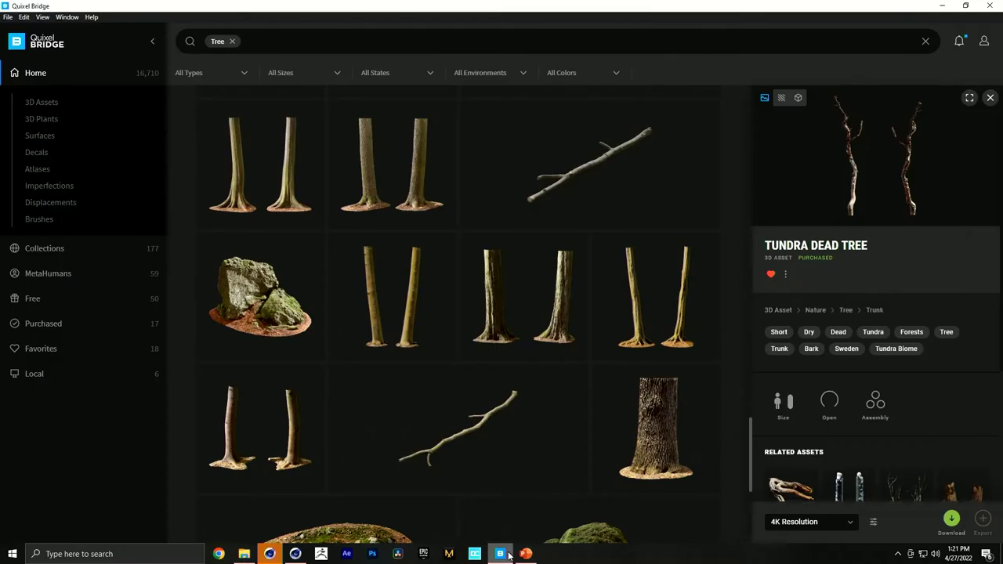
{"action": "scroll", "coordinate": [407, 345], "scroll_direction": "up", "scroll_amount": 1}
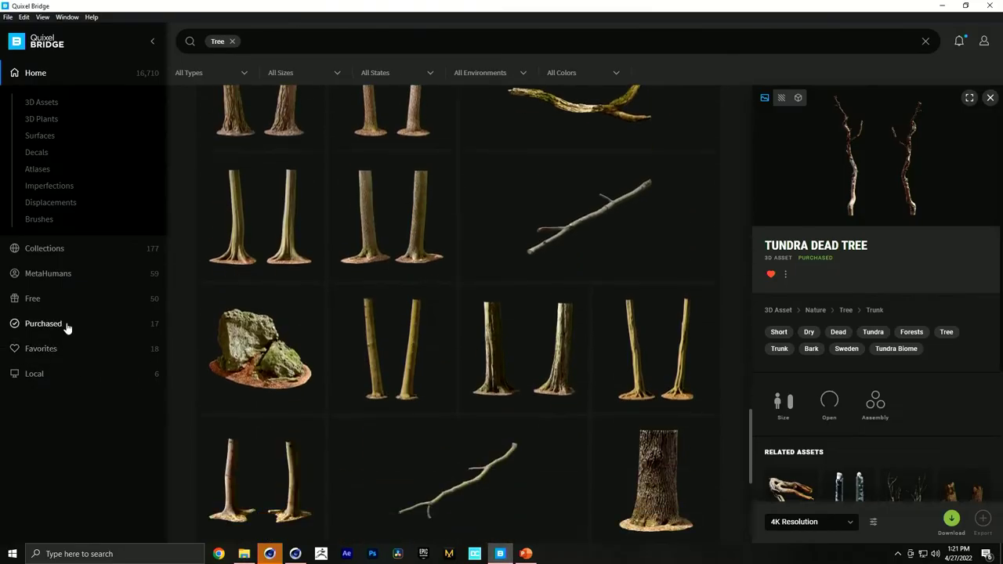
{"action": "left_click", "coordinate": [59, 351]}
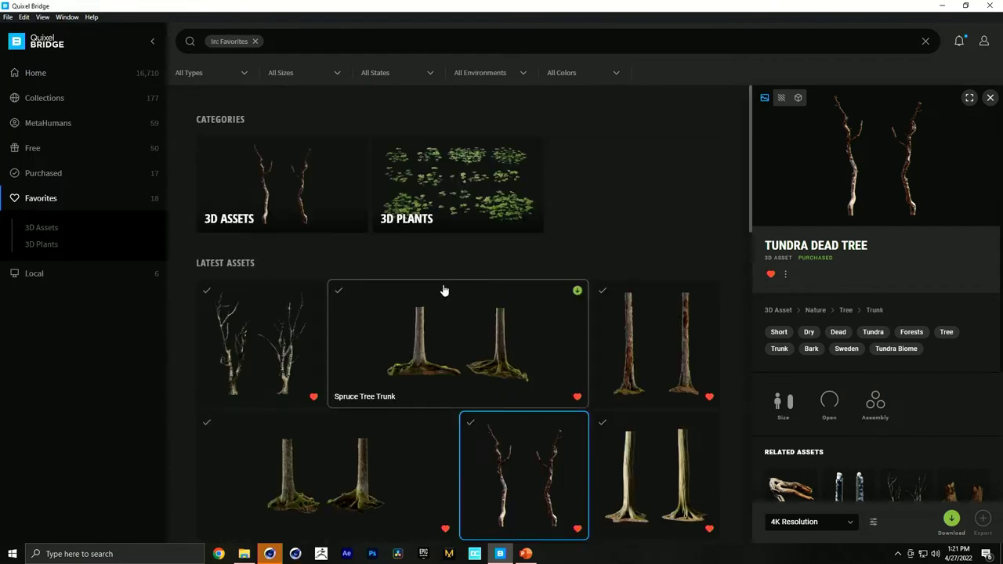
{"action": "scroll", "coordinate": [443, 291], "scroll_direction": "down", "scroll_amount": 3}
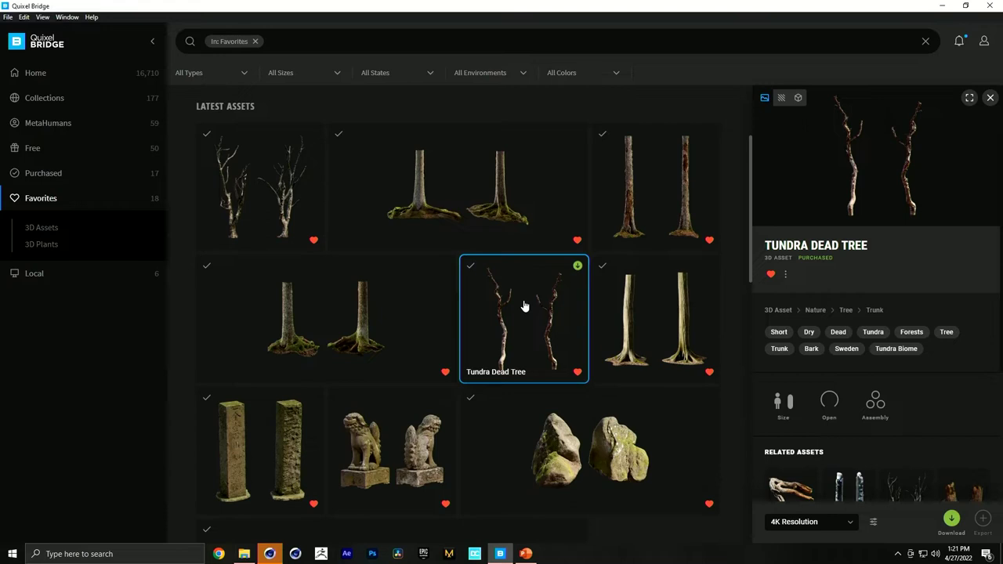
{"action": "left_click", "coordinate": [487, 213]}
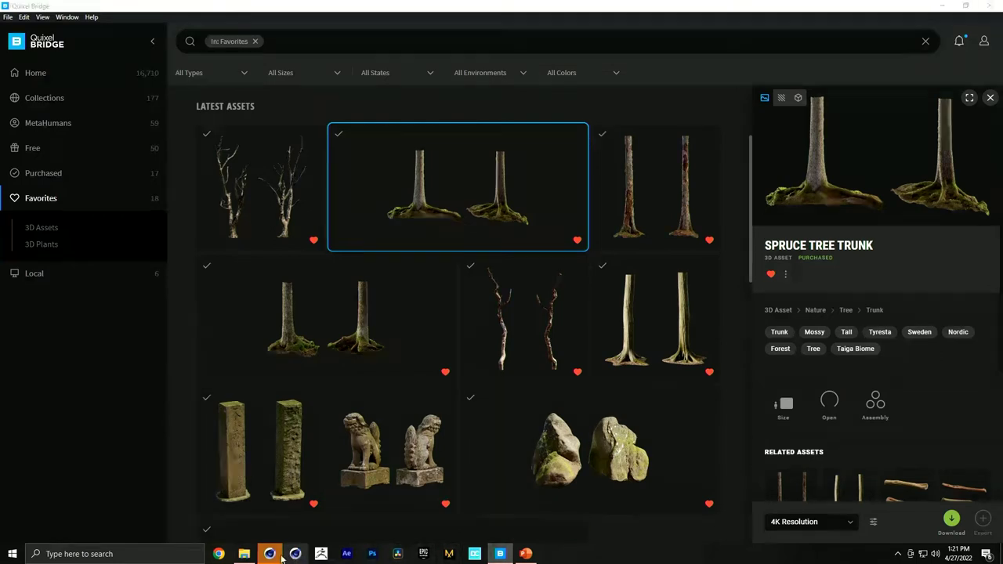
{"action": "left_click", "coordinate": [279, 556]}
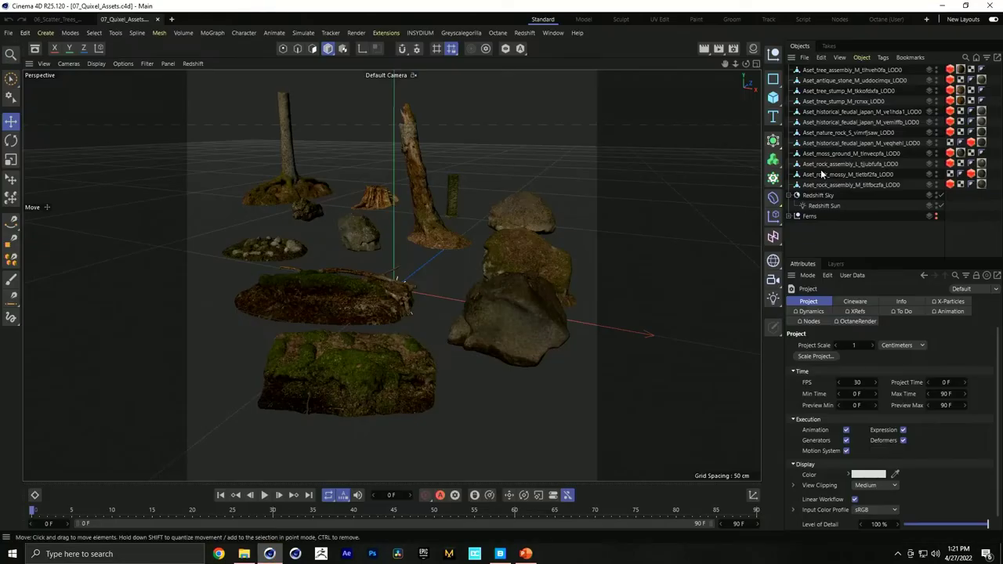
Open the Material Manager and an RS Material's Redshift Shader Graph
{"action": "scroll", "coordinate": [423, 302], "scroll_direction": "up", "scroll_amount": 4}
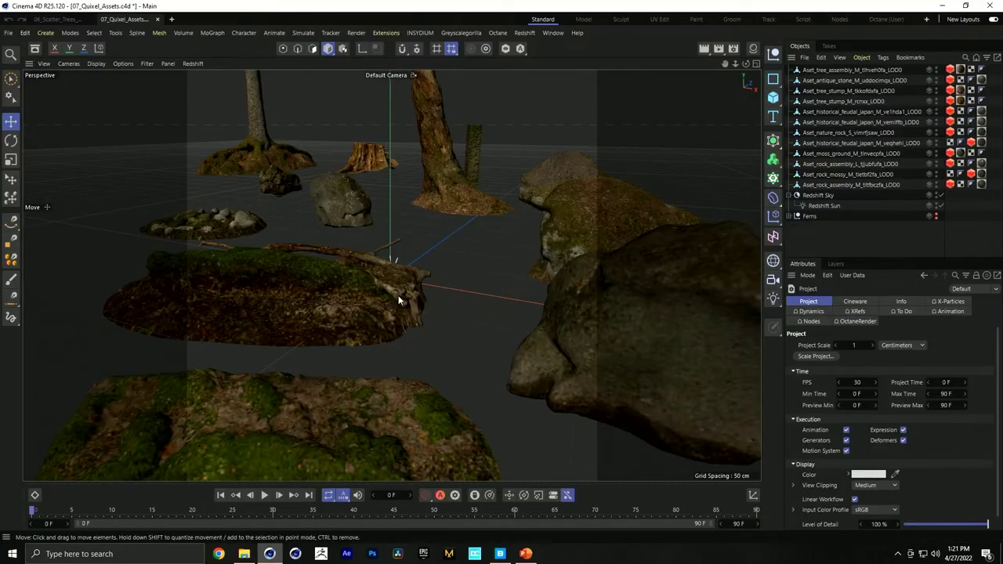
{"action": "scroll", "coordinate": [441, 299], "scroll_direction": "down", "scroll_amount": 6}
{"action": "scroll", "coordinate": [371, 329], "scroll_direction": "up", "scroll_amount": 2}
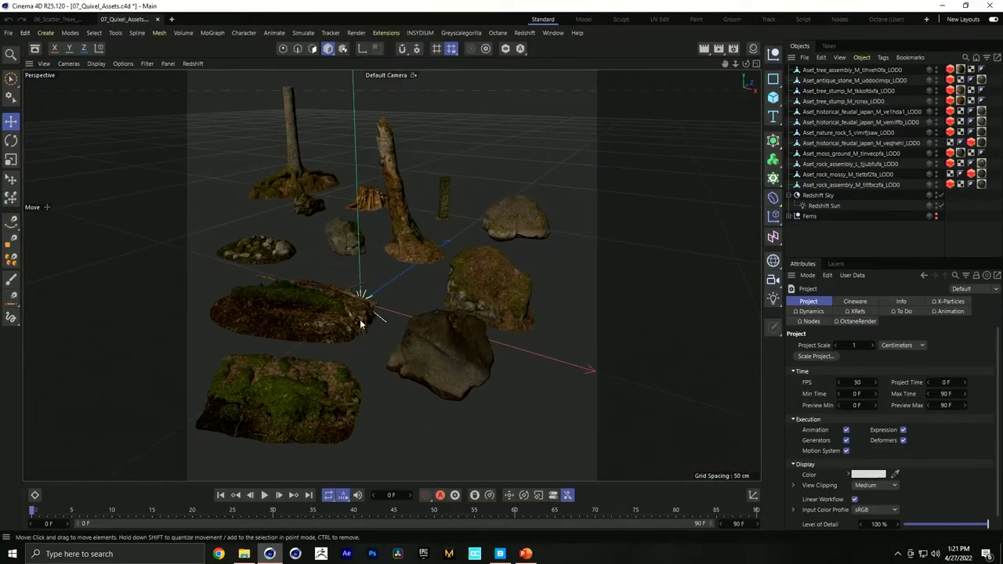
{"action": "left_click", "coordinate": [753, 48]}
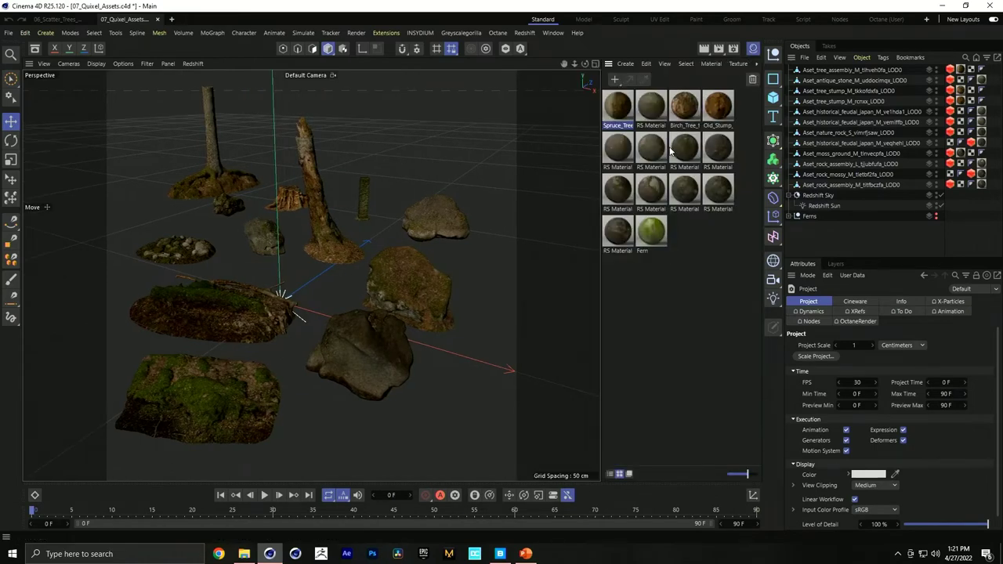
{"action": "double_click", "coordinate": [663, 150]}
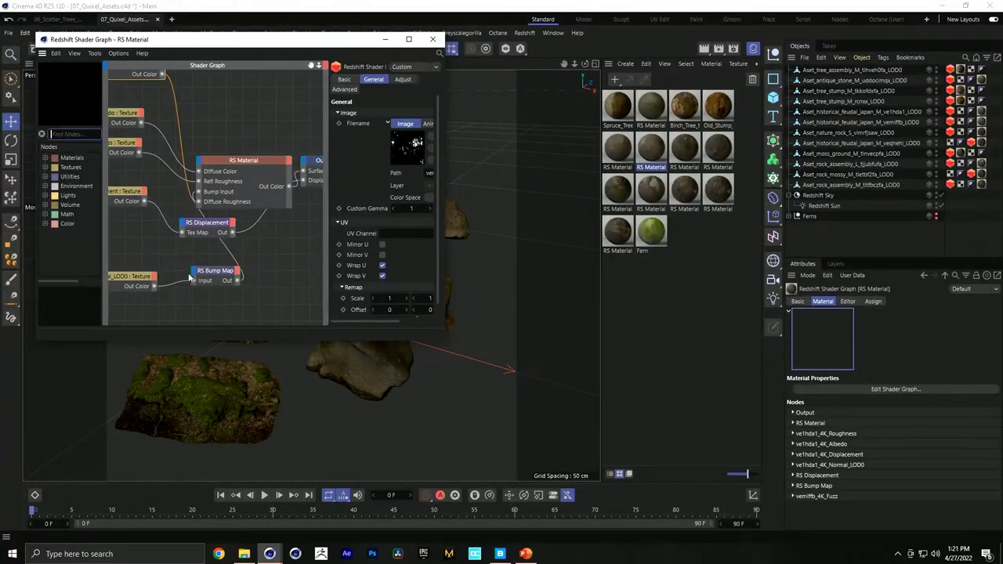
Show the first asset's Redshift Object tag Geometry settings, close the Shader Graph, and orbit closer
{"action": "left_click", "coordinate": [948, 68]}
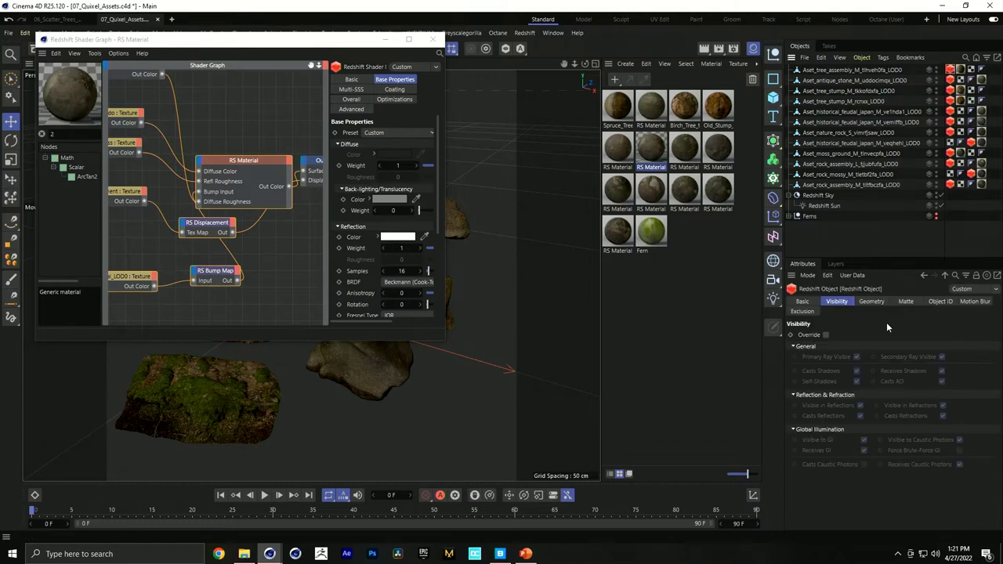
{"action": "left_click", "coordinate": [873, 303]}
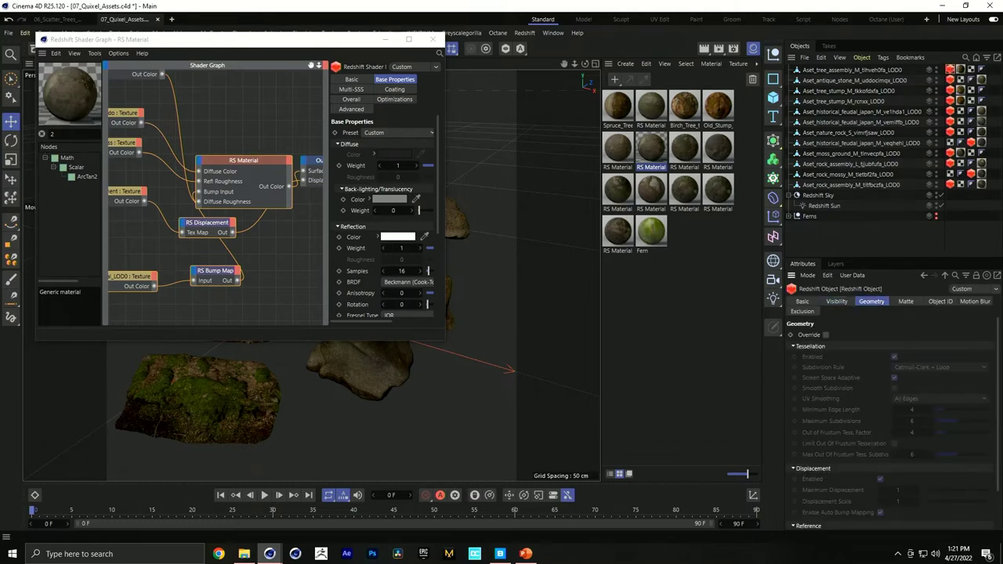
{"action": "scroll", "coordinate": [999, 335], "scroll_direction": "down", "scroll_amount": 2}
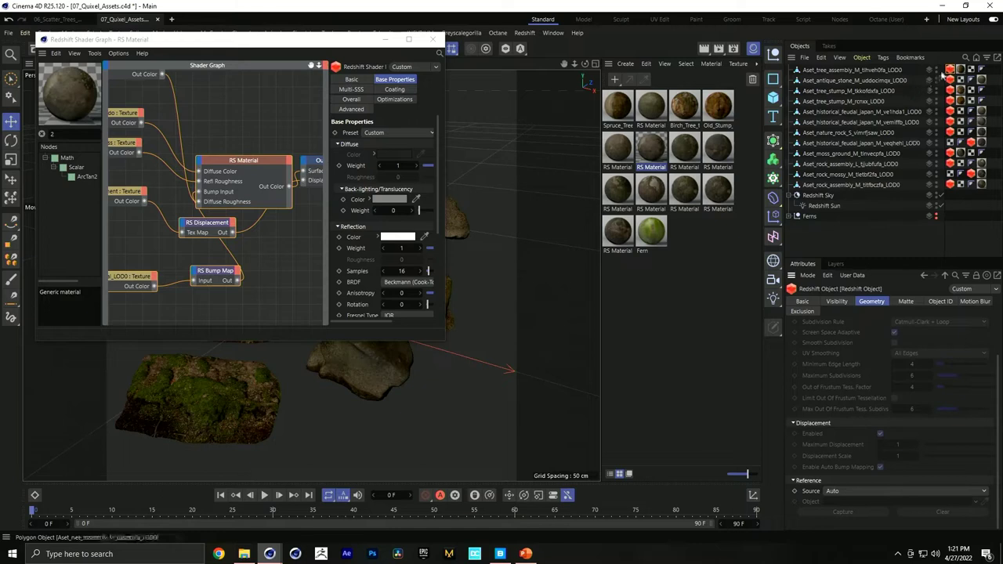
{"action": "left_click_drag", "start_coordinate": [310, 46], "coordinate": [573, 176]}
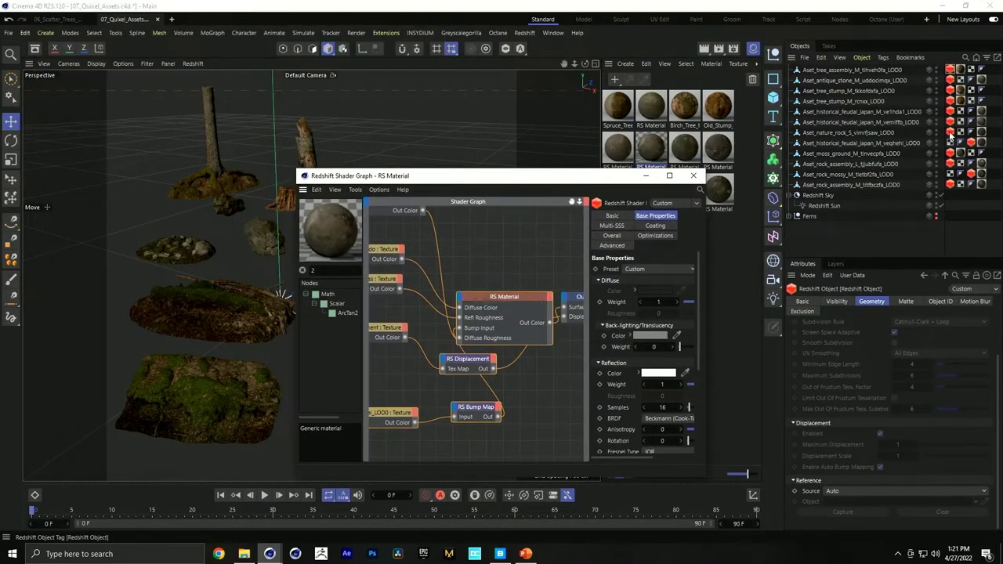
{"action": "left_click", "coordinate": [692, 175]}
{"action": "left_click_drag", "start_coordinate": [484, 209], "coordinate": [274, 266], "text": "alt"}
{"action": "scroll", "coordinate": [353, 235], "scroll_direction": "up", "scroll_amount": 3}
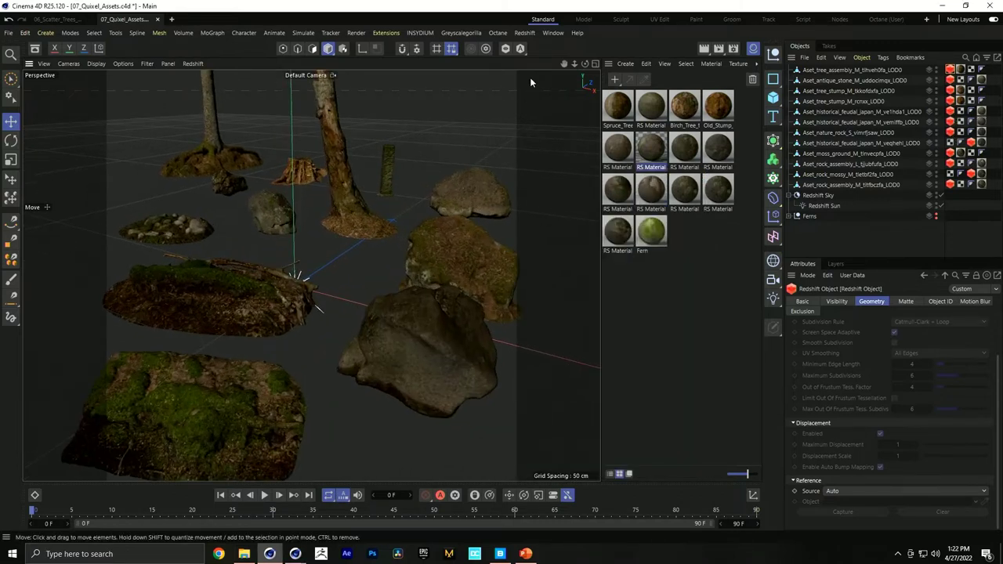
Open Redshift RenderView, start rendering, and enlarge the render window
{"action": "left_click", "coordinate": [525, 33]}
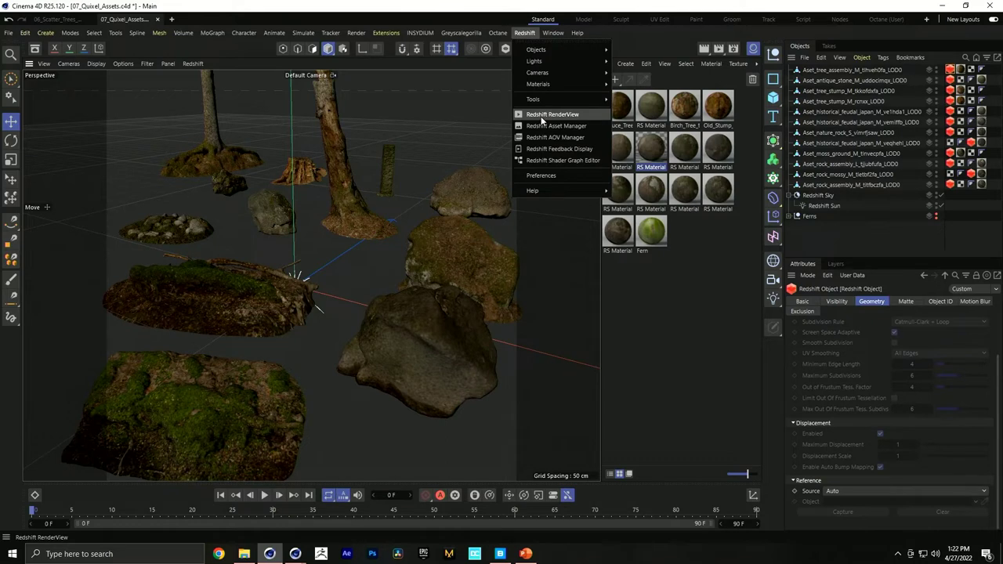
{"action": "left_click", "coordinate": [541, 119]}
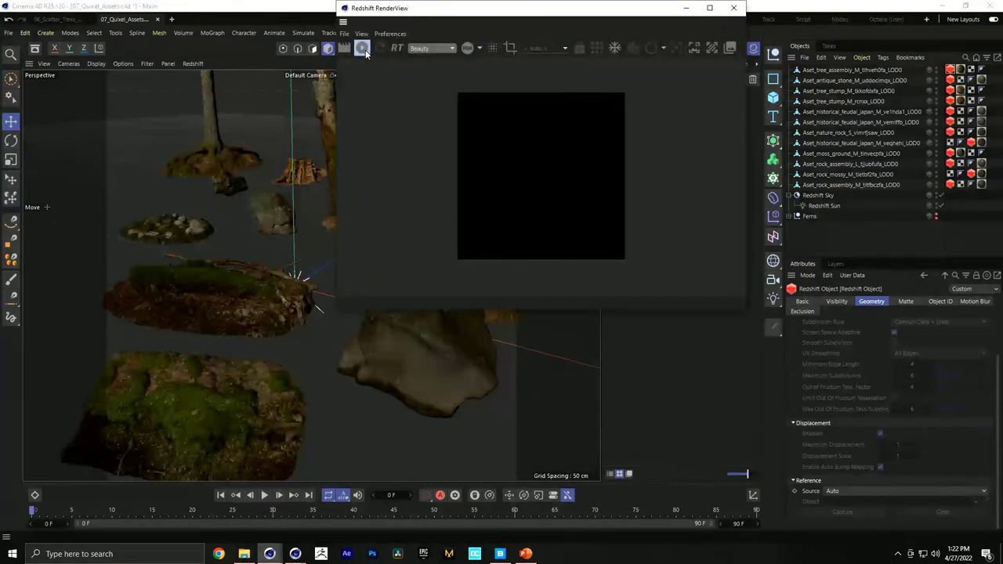
{"action": "left_click", "coordinate": [363, 49]}
{"action": "left_click_drag", "start_coordinate": [519, 15], "coordinate": [542, 101]}
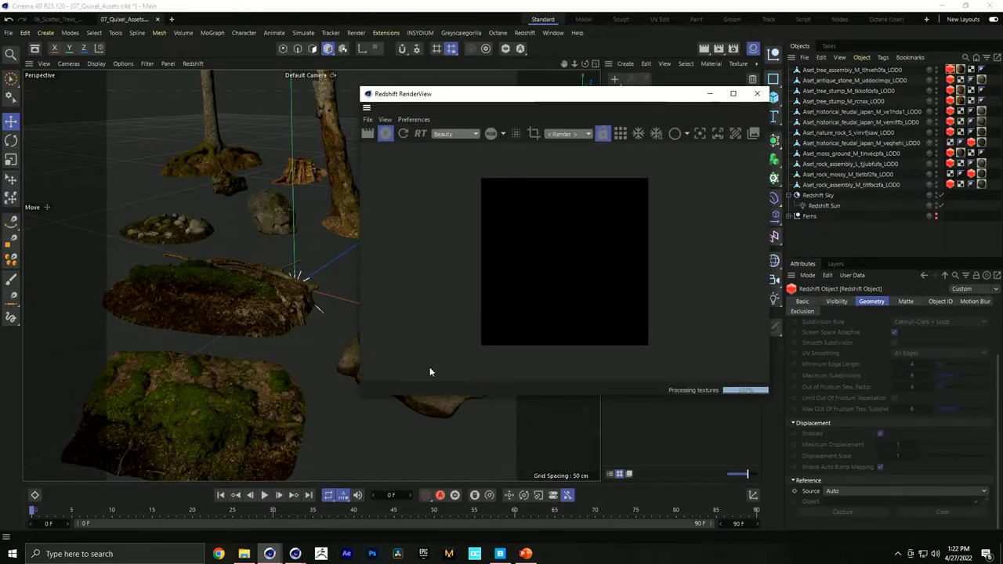
{"action": "left_click_drag", "start_coordinate": [359, 395], "coordinate": [344, 481]}
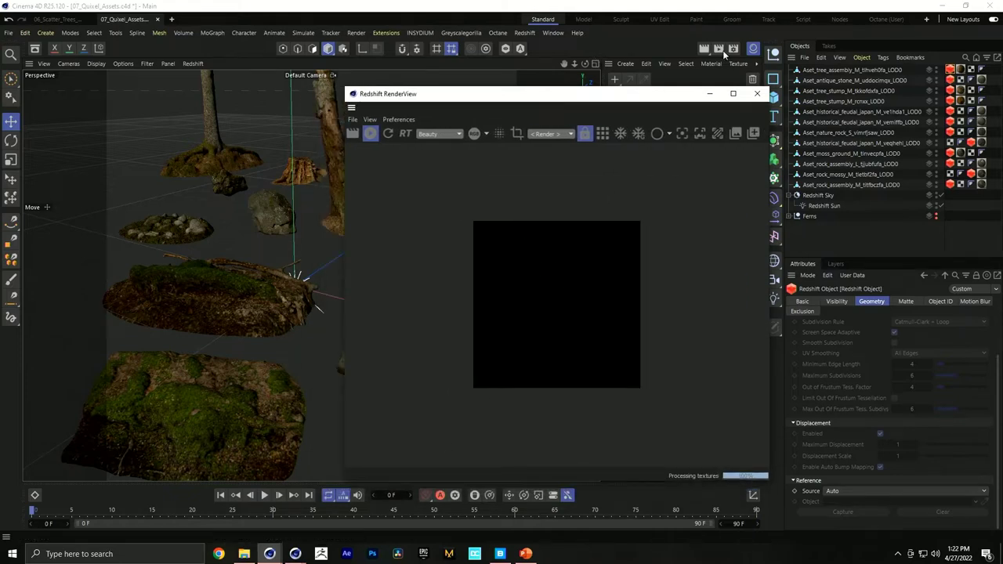
Check the 1280 output width in Render Settings and zoom in on the mossy ground
{"action": "left_click", "coordinate": [313, 48]}
{"action": "left_click", "coordinate": [740, 93]}
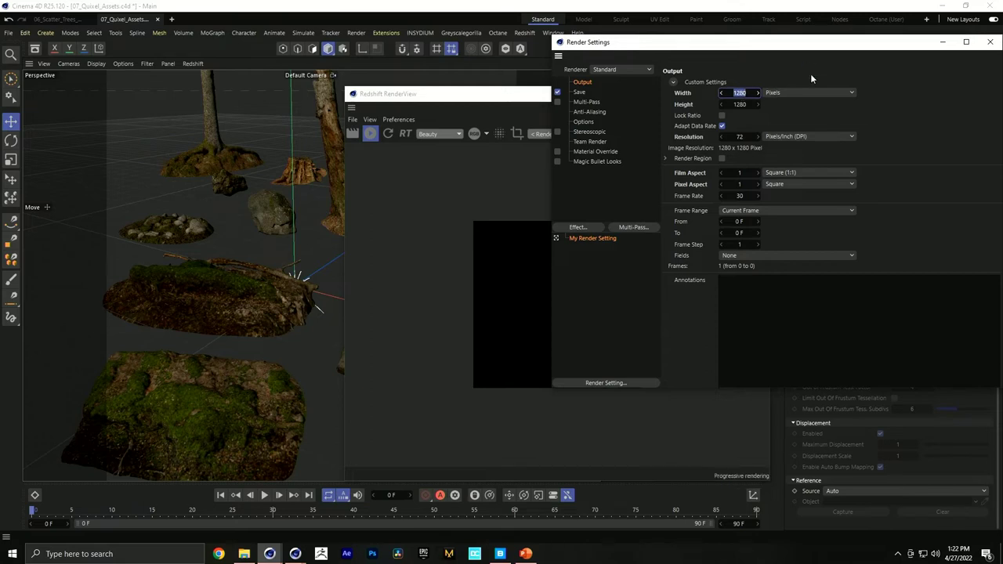
{"action": "left_click", "coordinate": [989, 42]}
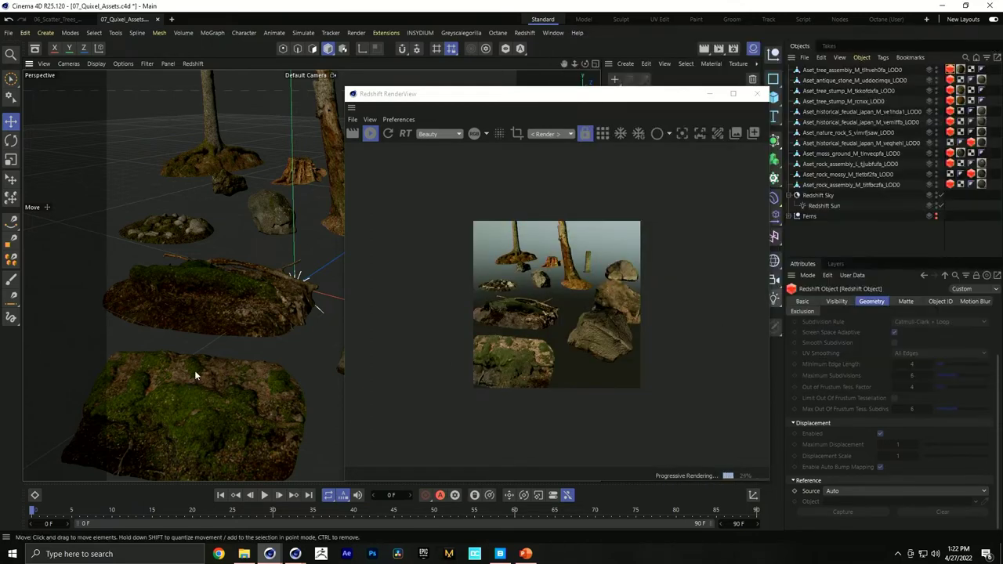
{"action": "scroll", "coordinate": [196, 376], "scroll_direction": "up", "scroll_amount": 5}
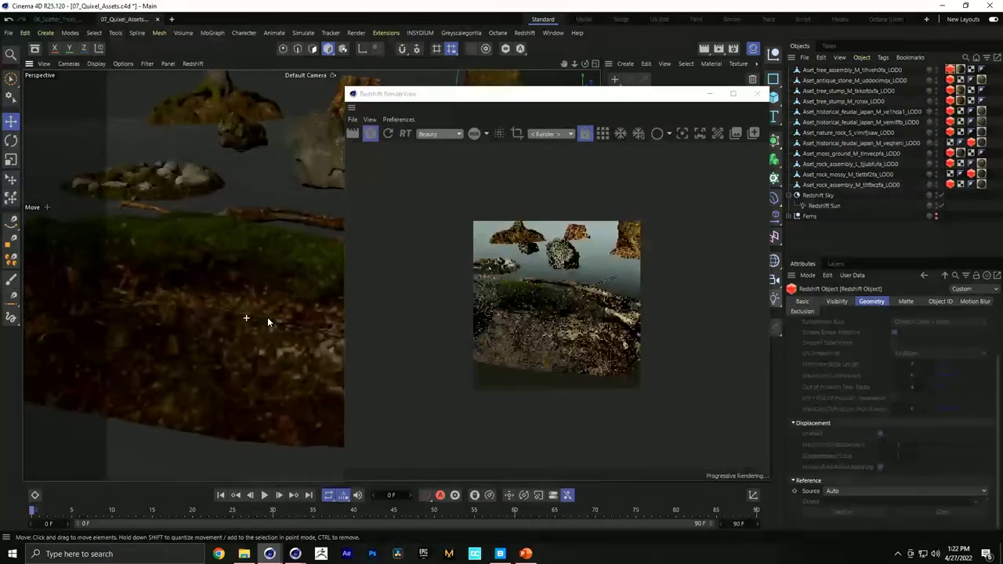
{"action": "scroll", "coordinate": [262, 319], "scroll_direction": "up", "scroll_amount": 3}
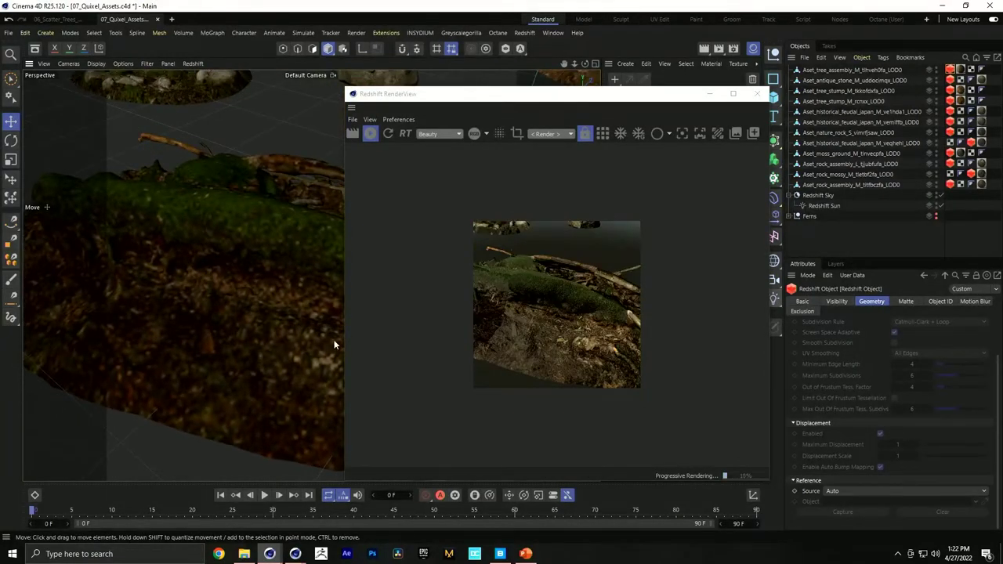
{"action": "left_click_drag", "start_coordinate": [503, 101], "coordinate": [472, 104]}
Select all twelve assets' Redshift Object tags and enable geometry override and displacement
{"action": "left_click", "coordinate": [959, 147]}
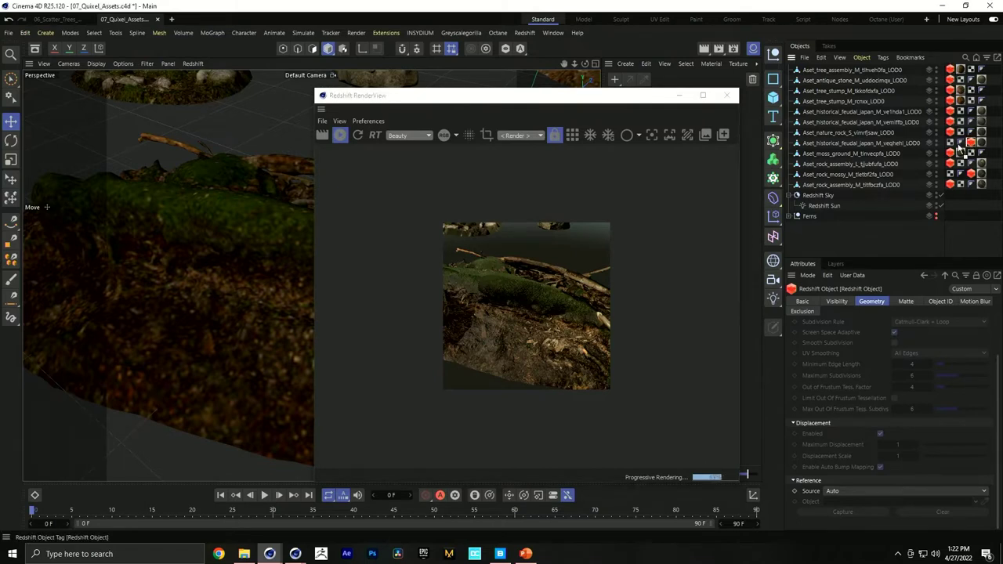
{"action": "left_click", "coordinate": [949, 144]}
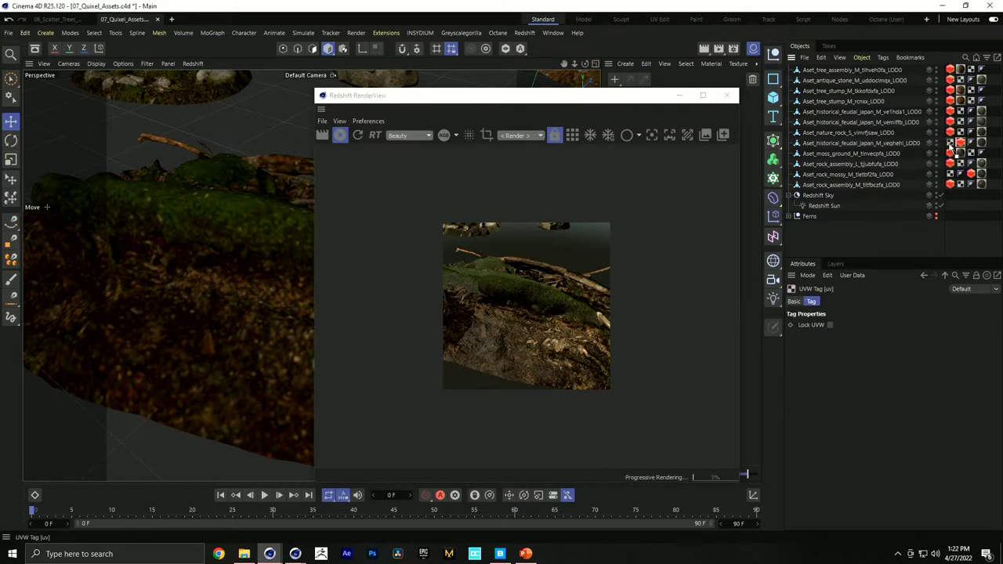
{"action": "left_click", "coordinate": [949, 145]}
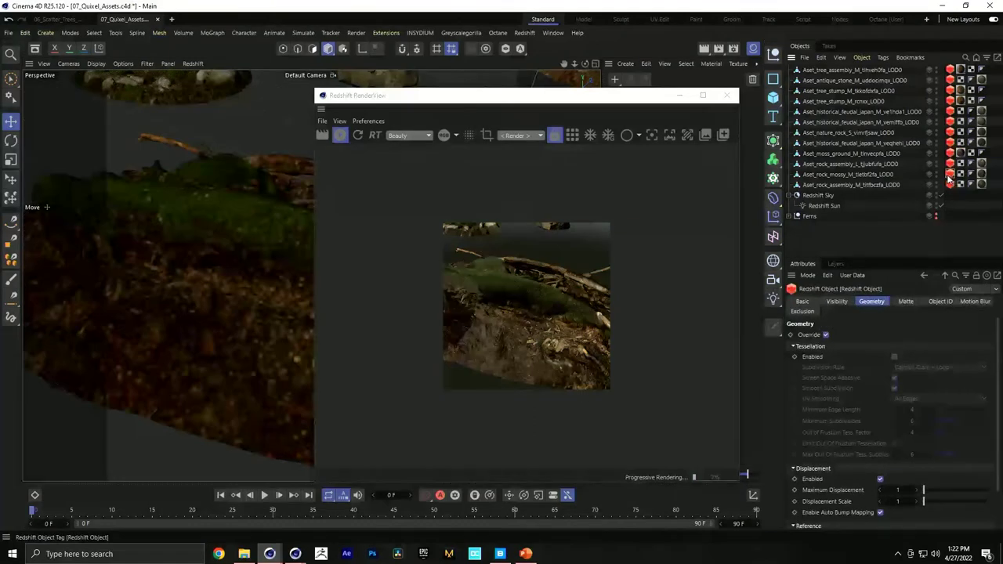
{"action": "left_click_drag", "start_coordinate": [957, 69], "coordinate": [954, 190]}
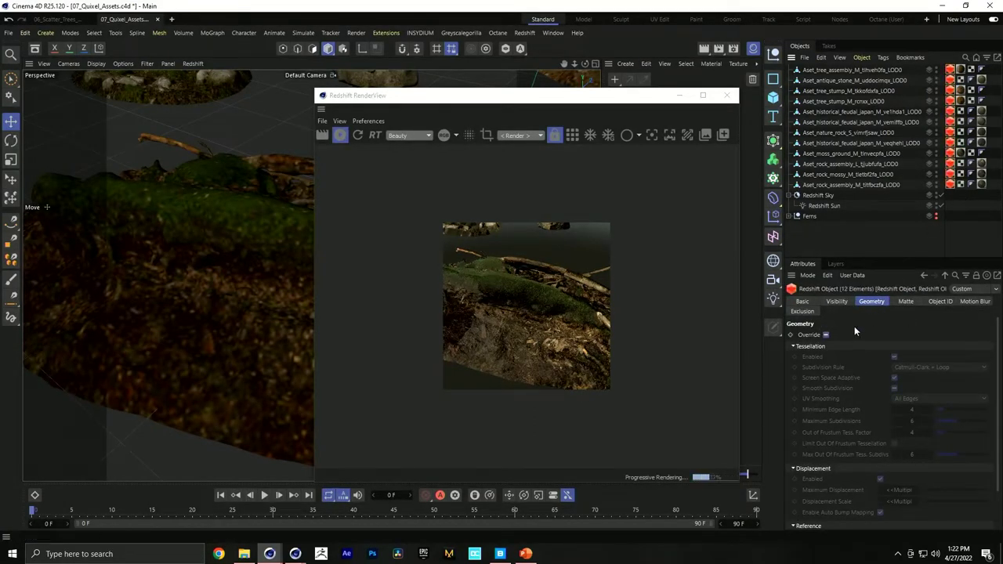
{"action": "scroll", "coordinate": [830, 328], "scroll_direction": "down", "scroll_amount": 1}
{"action": "left_click", "coordinate": [825, 328]}
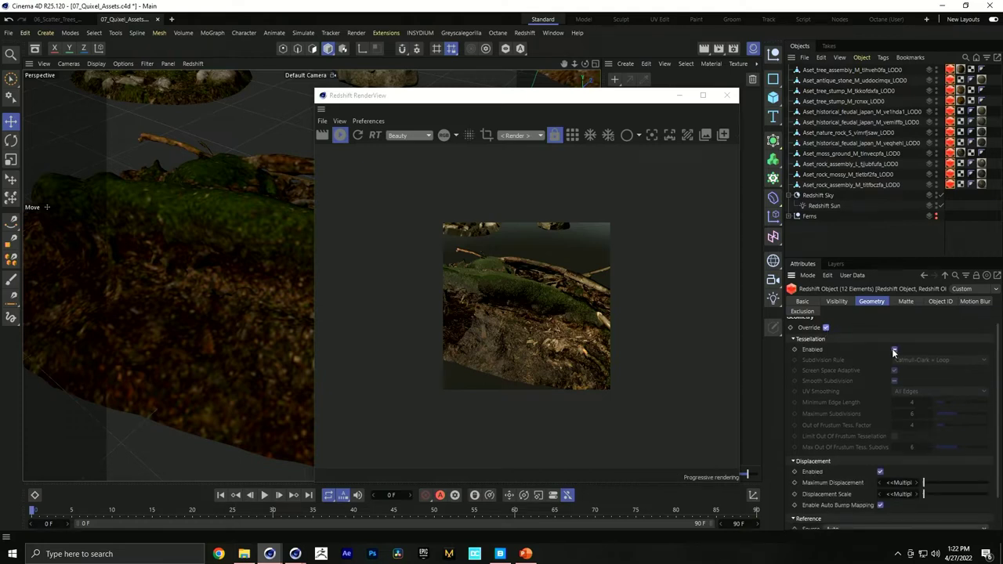
{"action": "left_click", "coordinate": [879, 472]}
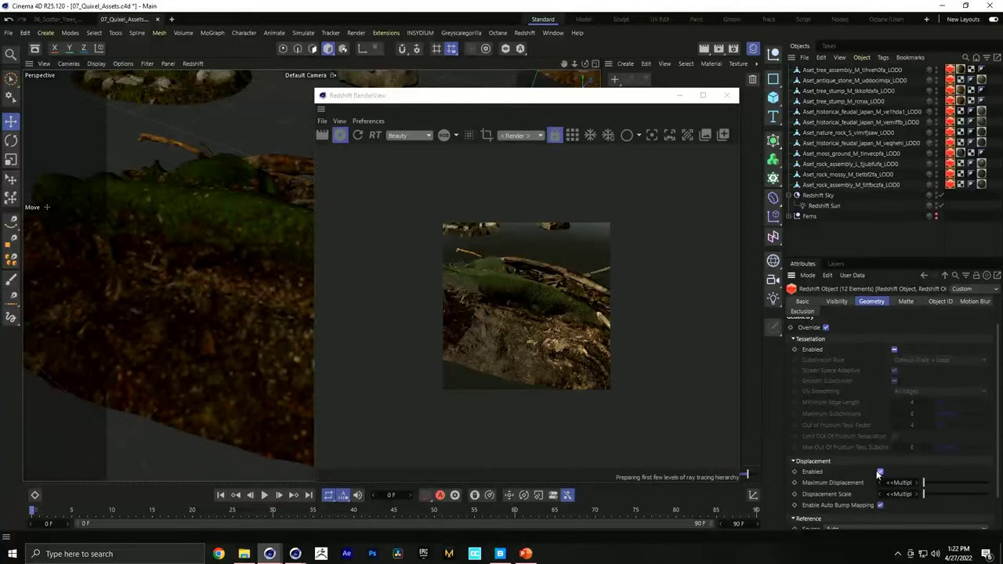
Set Maximum Displacement 5 and Displacement Scale 20, comparing the render with Override off and on
{"action": "left_click", "coordinate": [896, 482]}
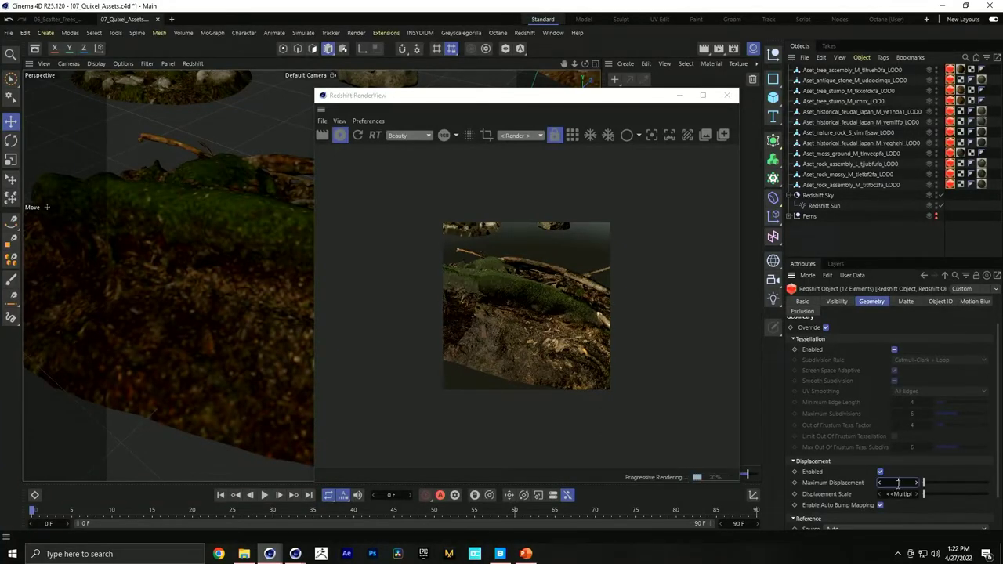
{"action": "type", "text": "5"}
{"action": "key", "text": "Tab"}
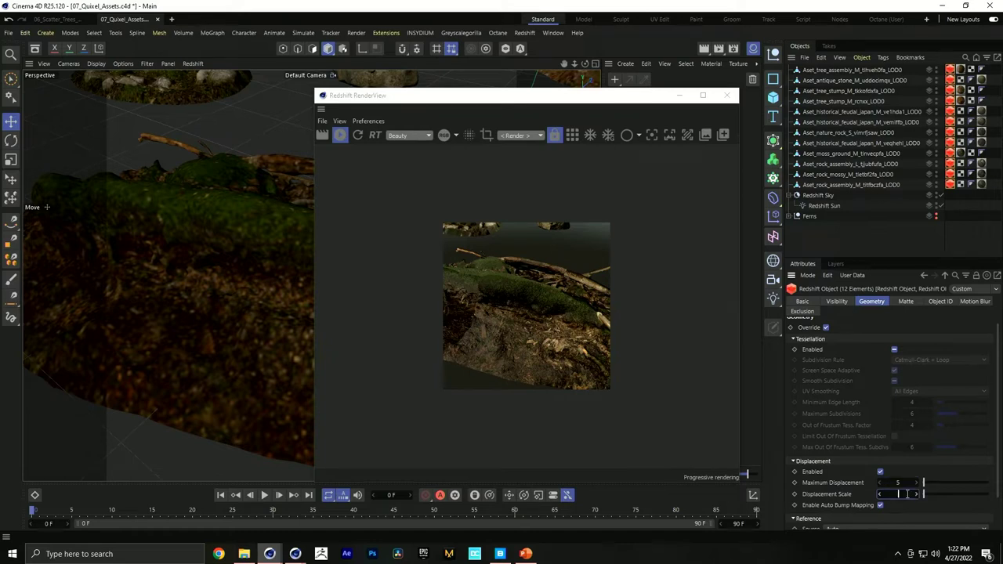
{"action": "type", "text": "20"}
{"action": "key", "text": "Return"}
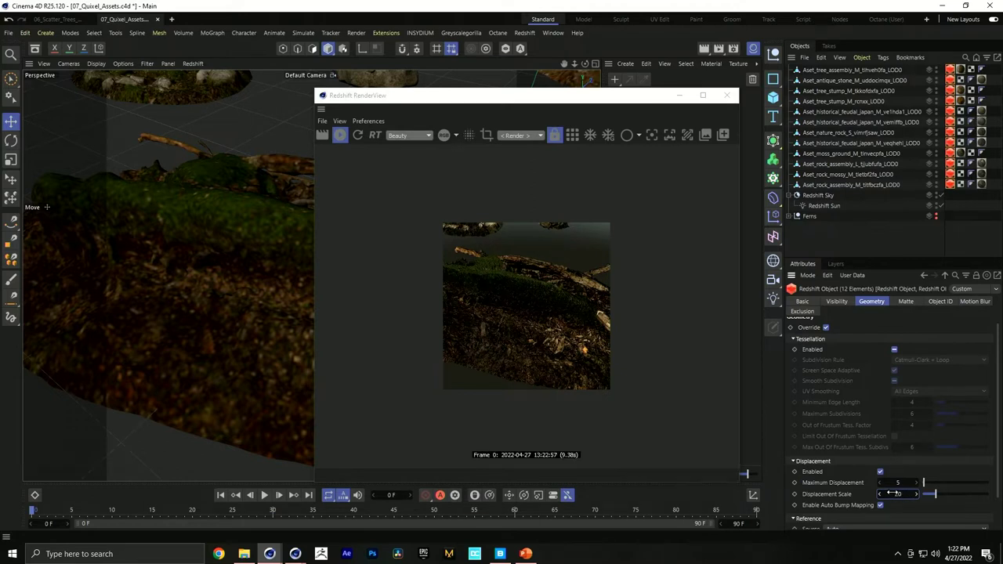
{"action": "left_click", "coordinate": [826, 328]}
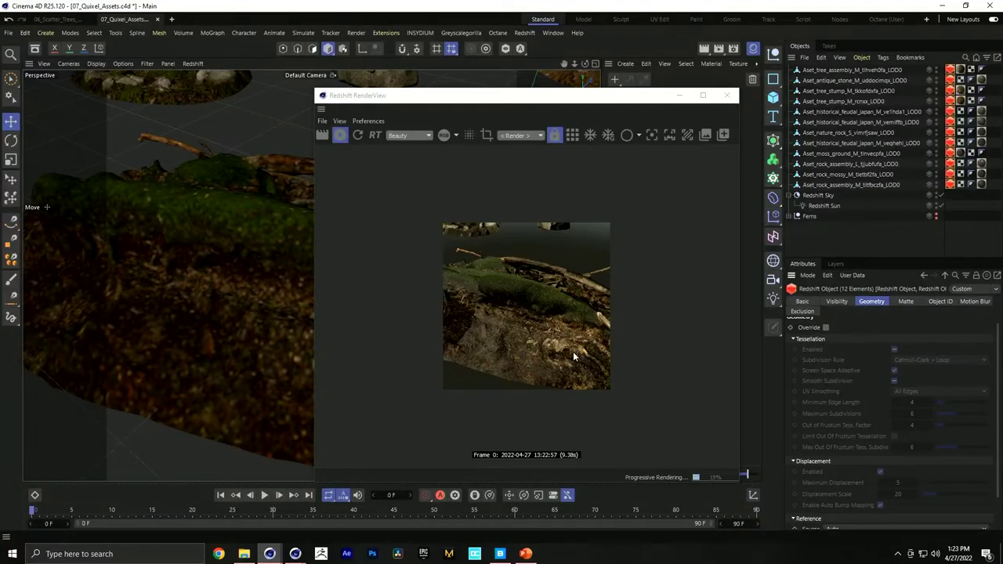
{"action": "left_click", "coordinate": [825, 329]}
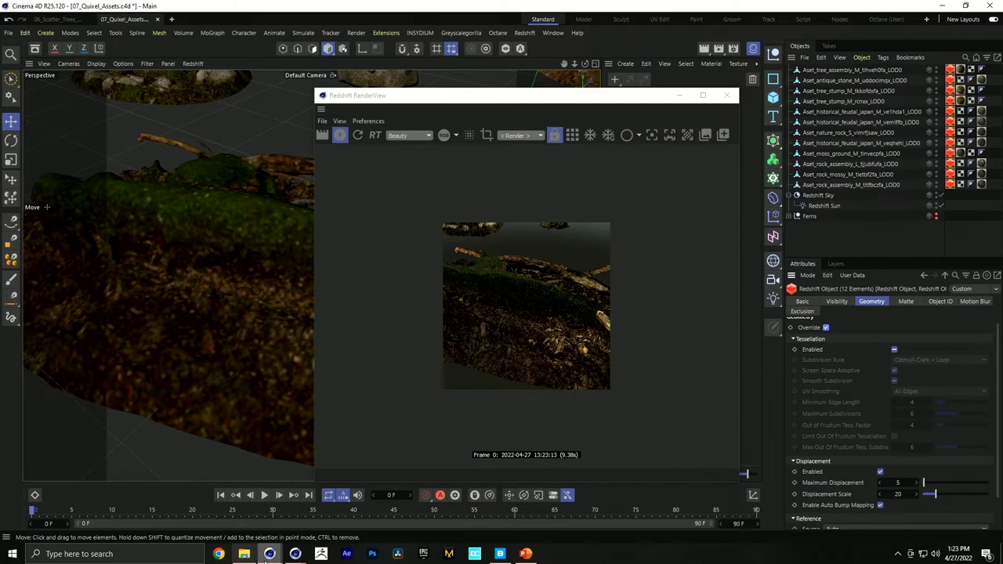
Close Quick Start and load 08_Placement_Accents.c4d from the EJ HatsandPants folder
{"action": "mouse_move", "coordinate": [294, 553]}
{"action": "left_click", "coordinate": [370, 509]}
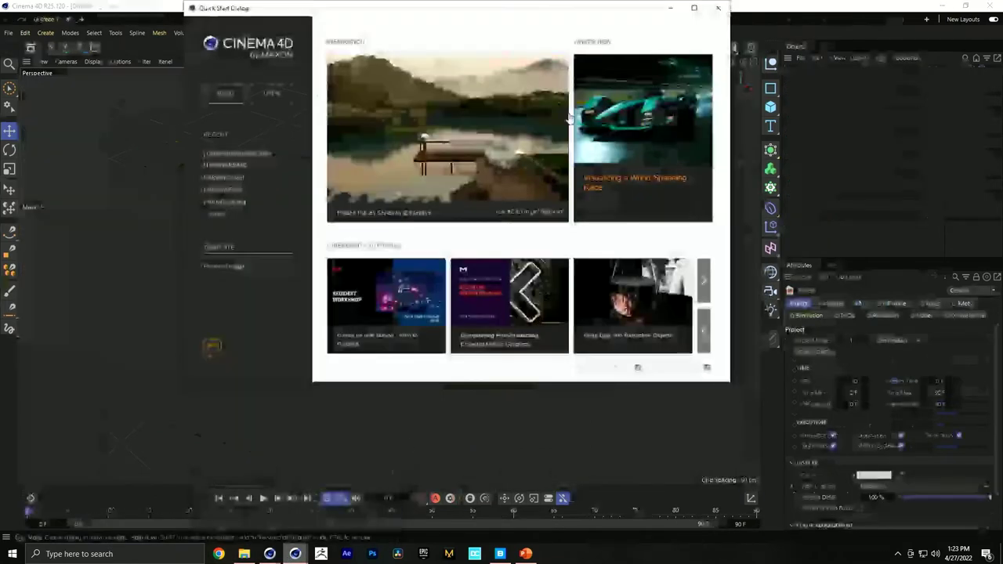
{"action": "left_click", "coordinate": [142, 107]}
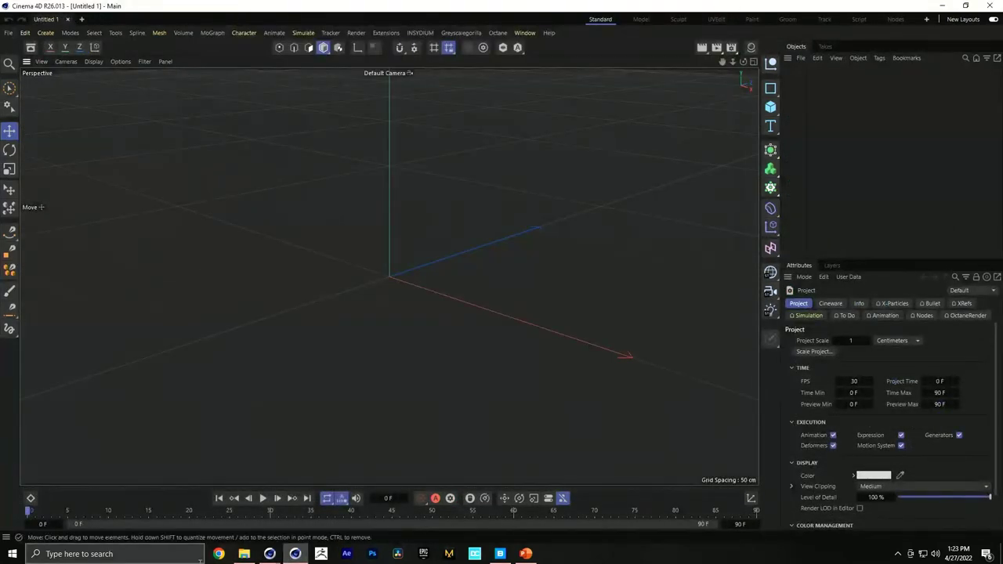
{"action": "left_click", "coordinate": [244, 553]}
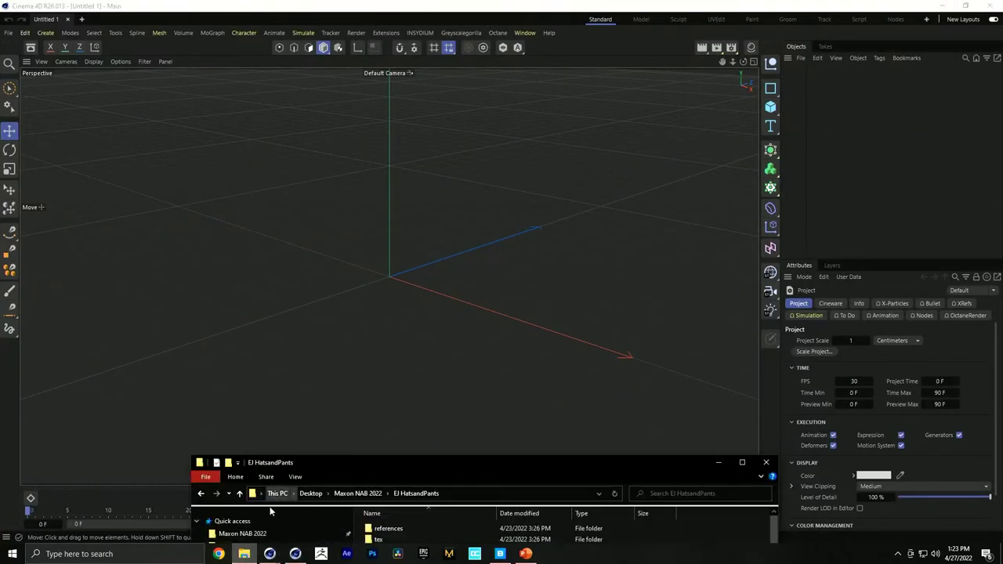
{"action": "left_click_drag", "start_coordinate": [387, 464], "coordinate": [324, 122]}
{"action": "left_click_drag", "start_coordinate": [338, 340], "coordinate": [876, 169]}
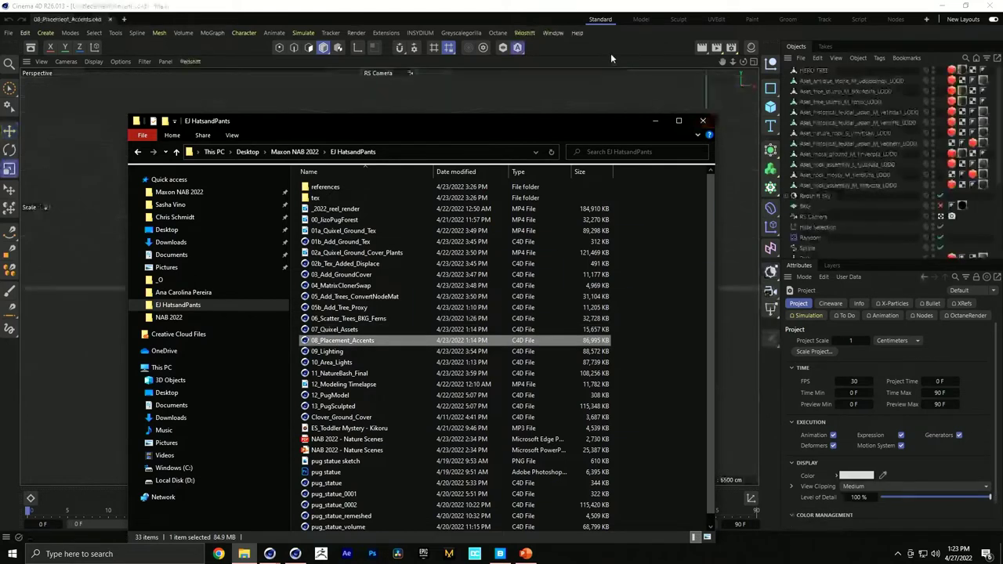
{"action": "left_click", "coordinate": [614, 62]}
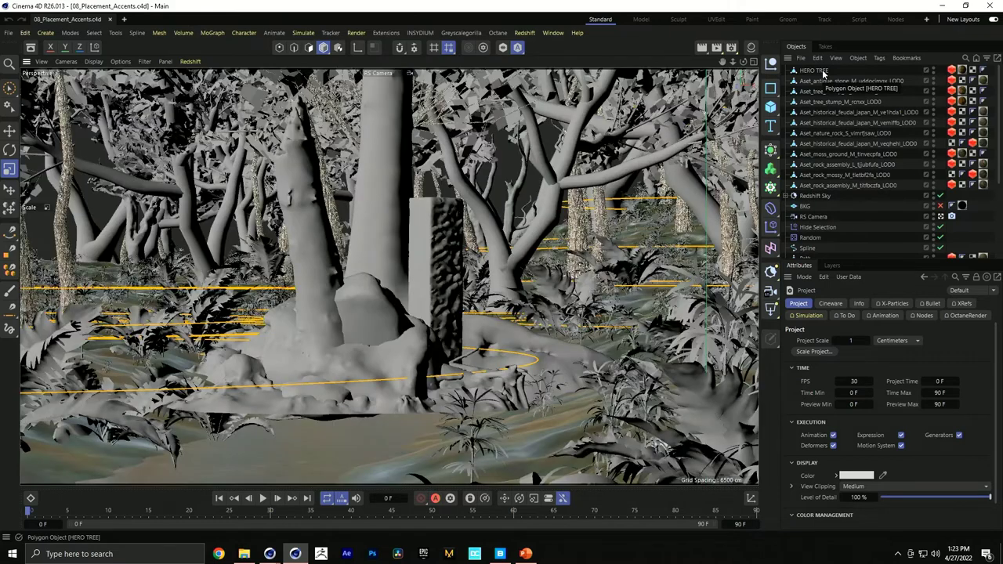
Move the HERO TREE left and toward the camera with the Move tool
{"action": "left_click", "coordinate": [822, 72]}
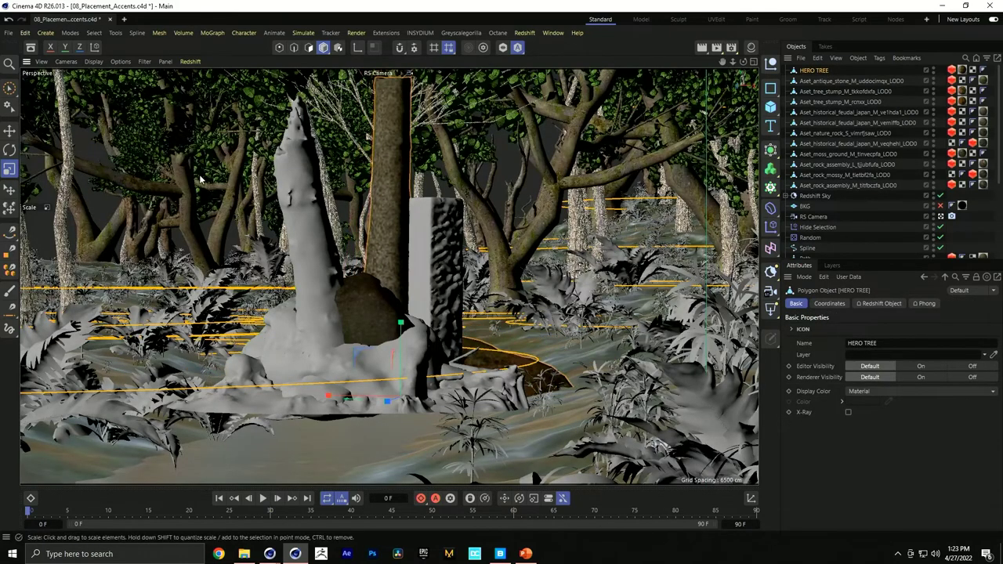
{"action": "key", "text": "e"}
{"action": "left_click_drag", "start_coordinate": [377, 231], "coordinate": [196, 149]}
{"action": "left_click_drag", "start_coordinate": [210, 99], "coordinate": [150, 389]}
Place the tree stump further back on the terrain using the Place tool with Orientation: Keep
{"action": "left_click", "coordinate": [100, 371]}
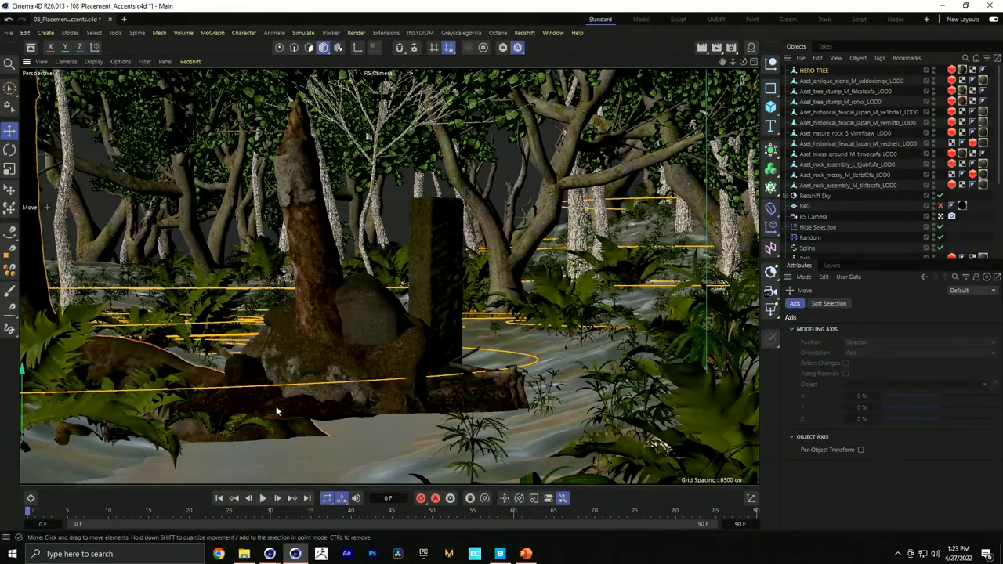
{"action": "left_click", "coordinate": [333, 260]}
{"action": "left_click_drag", "start_coordinate": [307, 305], "coordinate": [633, 322]}
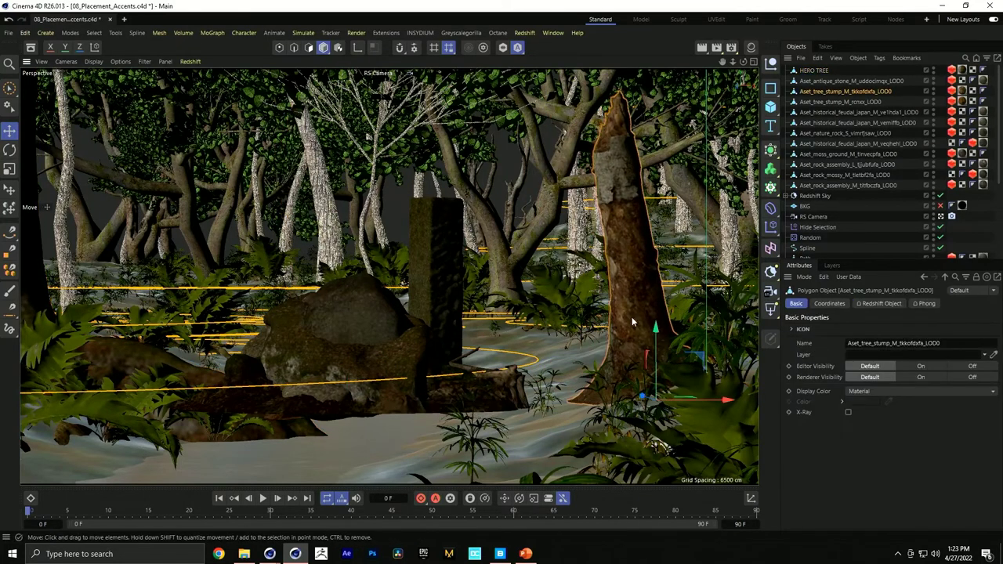
{"action": "left_click", "coordinate": [10, 191]}
{"action": "left_click_drag", "start_coordinate": [636, 369], "coordinate": [571, 342]}
{"action": "left_click", "coordinate": [662, 355]}
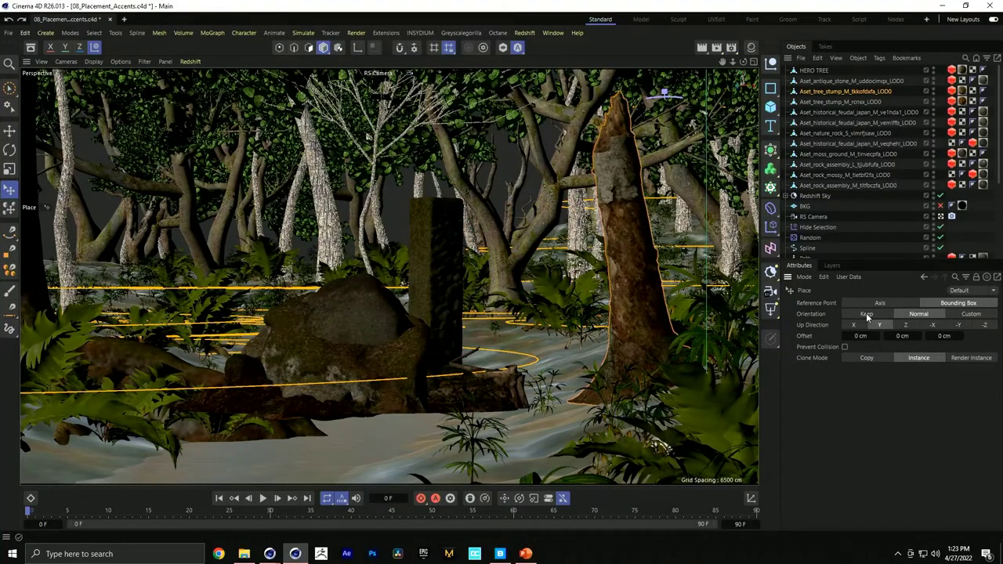
{"action": "left_click", "coordinate": [866, 314]}
{"action": "mouse_move", "coordinate": [582, 347]}
{"action": "left_mouse_down"}
{"action": "mouse_move", "coordinate": [617, 359]}
{"action": "mouse_move", "coordinate": [595, 345]}
{"action": "mouse_move", "coordinate": [157, 313]}
{"action": "mouse_move", "coordinate": [125, 292]}
{"action": "mouse_move", "coordinate": [126, 224]}
{"action": "left_mouse_up"}
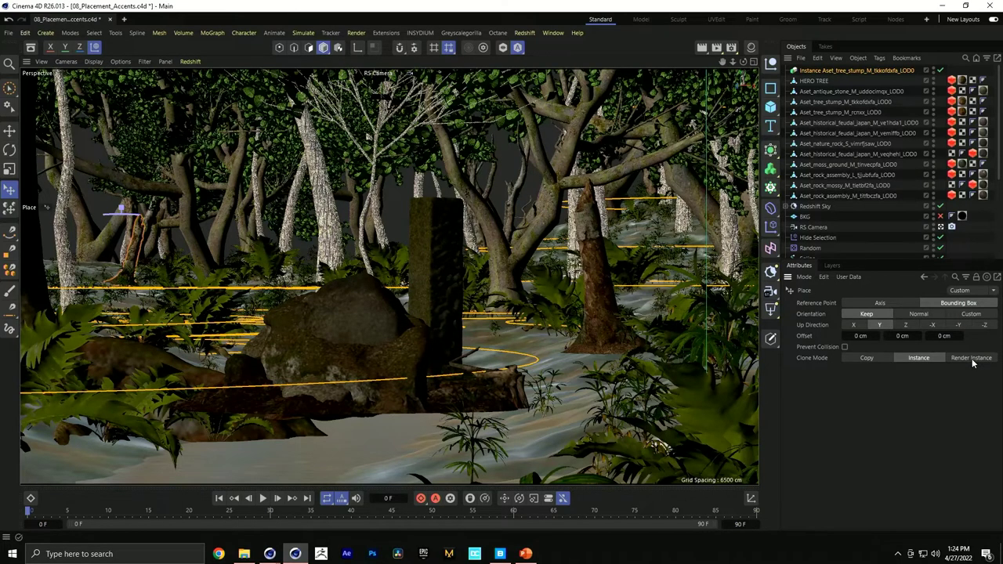
Move the stone pillar left and closer to the camera, then select the RS Camera
{"action": "left_click_drag", "start_coordinate": [426, 298], "coordinate": [167, 344]}
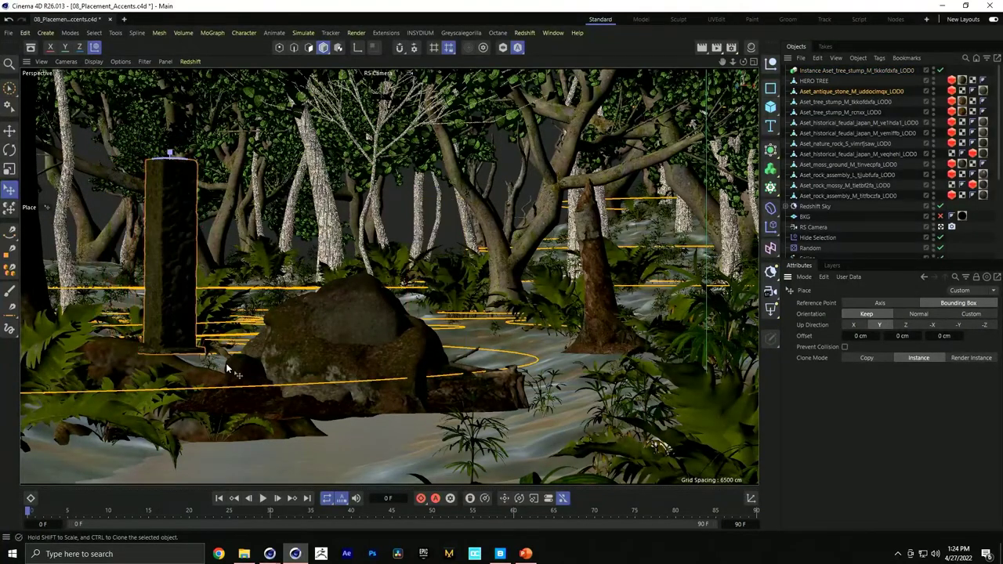
{"action": "left_click_drag", "start_coordinate": [582, 376], "coordinate": [746, 257]}
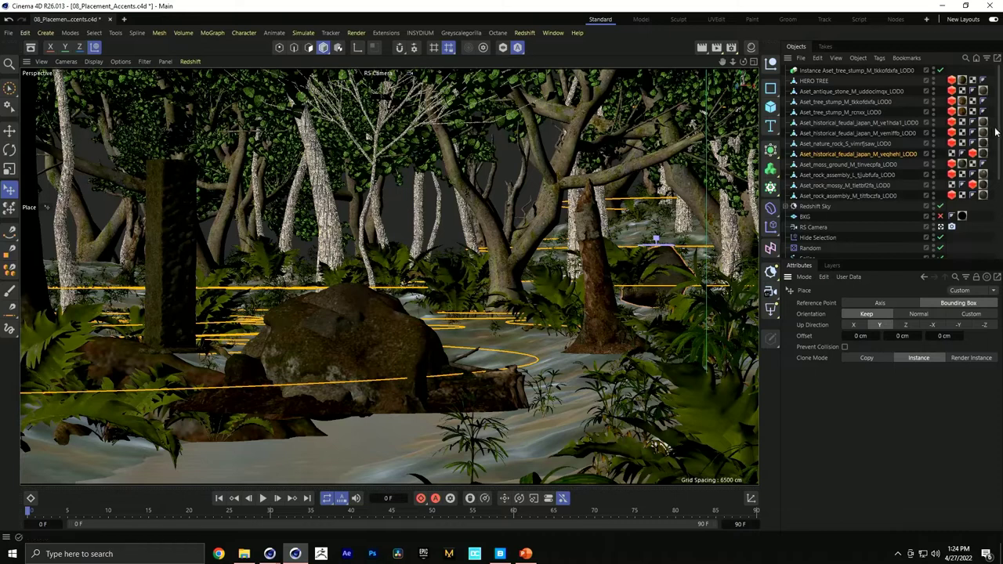
{"action": "scroll", "coordinate": [824, 207], "scroll_direction": "down", "scroll_amount": 5}
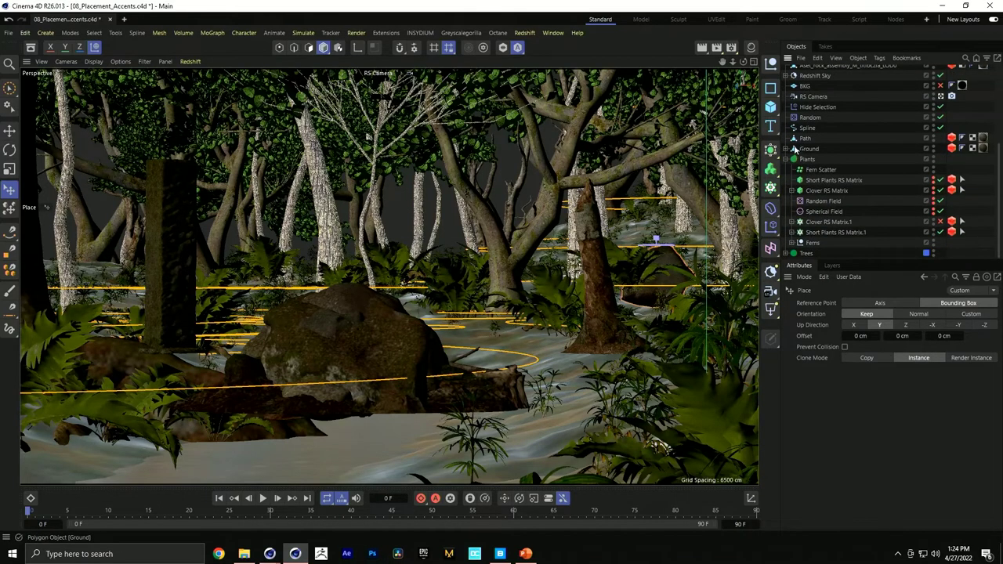
{"action": "left_click", "coordinate": [811, 97]}
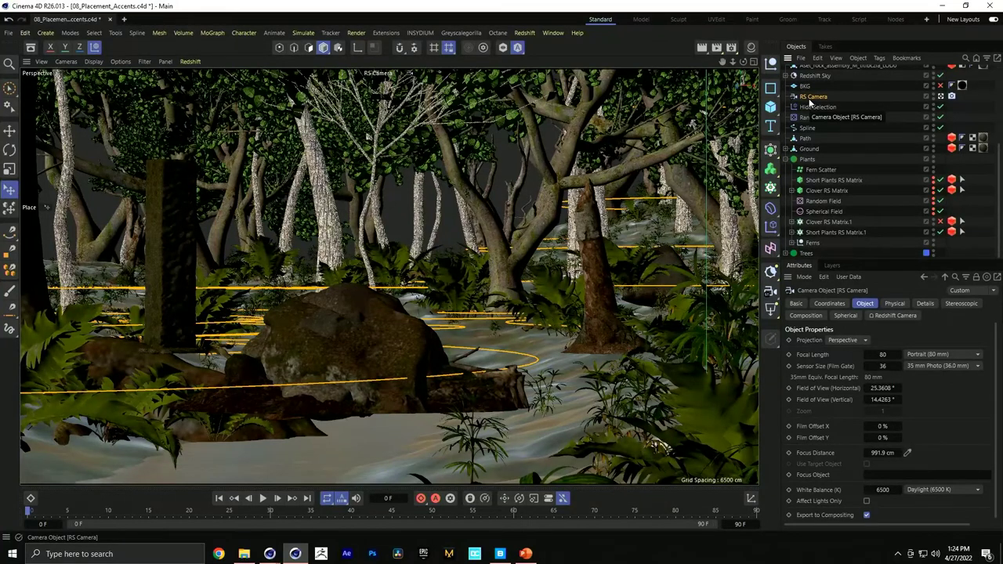
Enable the RS Camera's grid and golden spiral Composition Helpers and return to the camera view
{"action": "left_click", "coordinate": [815, 317]}
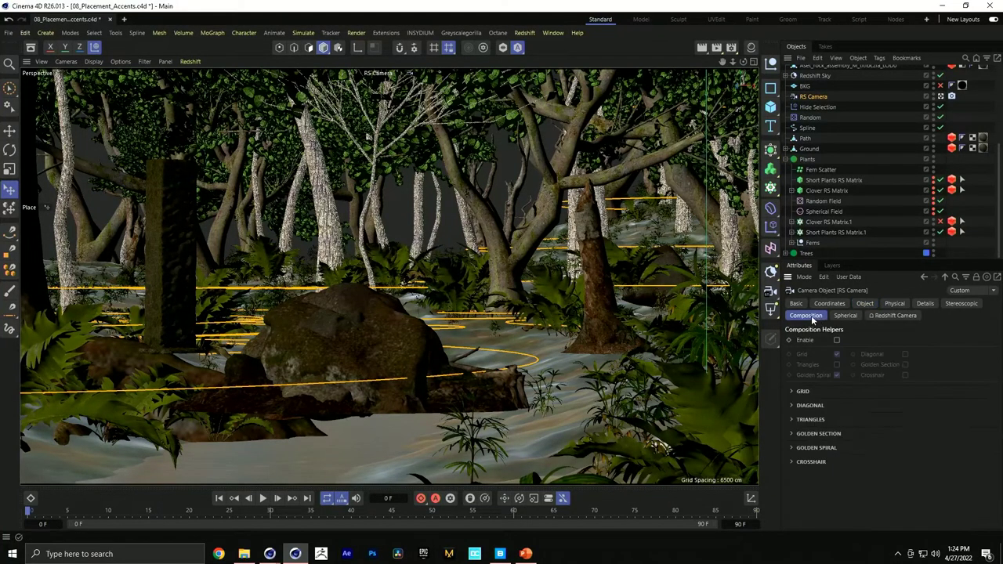
{"action": "left_click", "coordinate": [836, 340]}
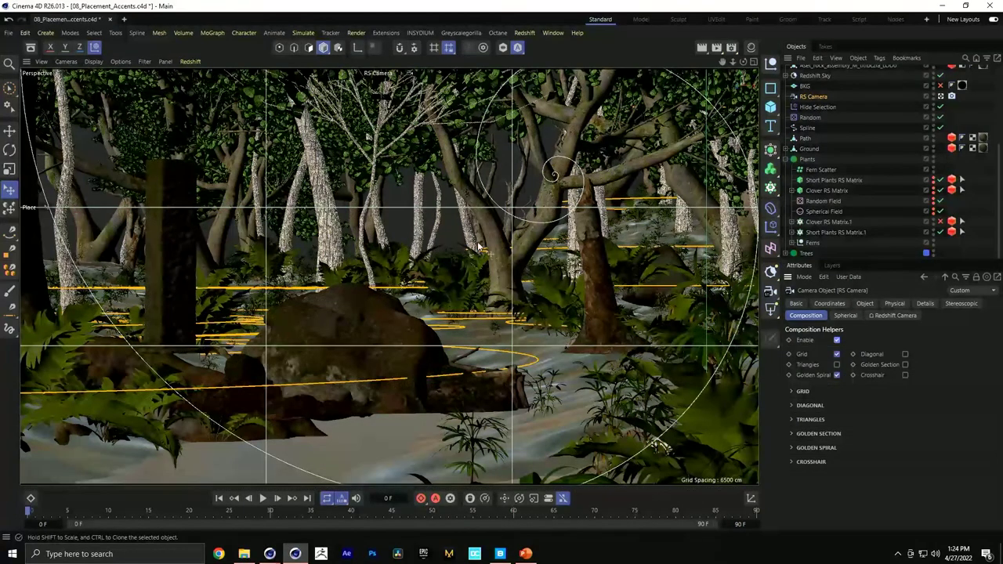
{"action": "scroll", "coordinate": [992, 70], "scroll_direction": "up", "scroll_amount": 5}
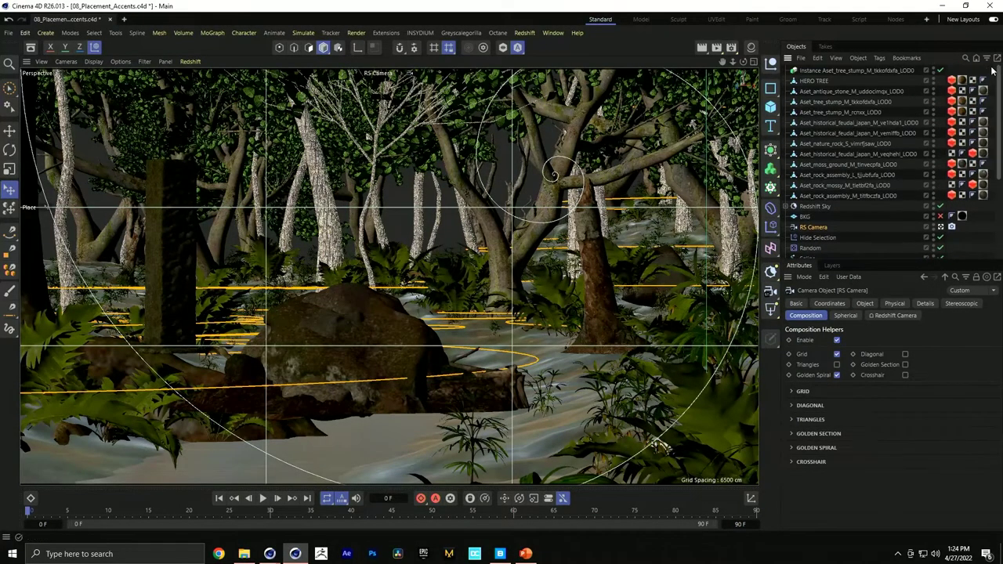
{"action": "left_click_drag", "start_coordinate": [332, 345], "coordinate": [446, 384]}
{"action": "left_click_drag", "start_coordinate": [477, 330], "coordinate": [470, 322]}
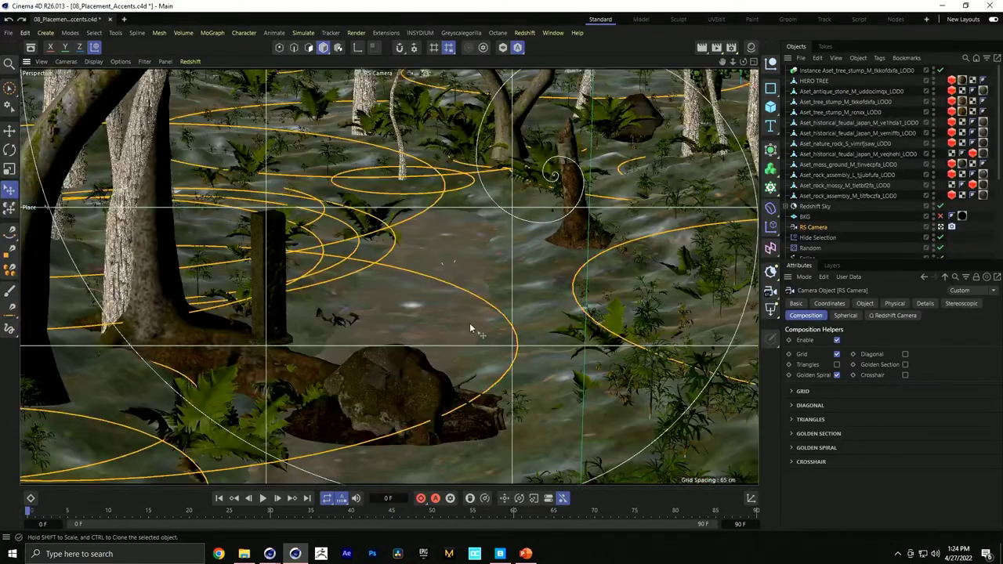
Place the small rock at frame centre, the rock assembly and centre rock right of the tree
{"action": "left_click", "coordinate": [408, 368]}
{"action": "left_click_drag", "start_coordinate": [406, 377], "coordinate": [430, 390]}
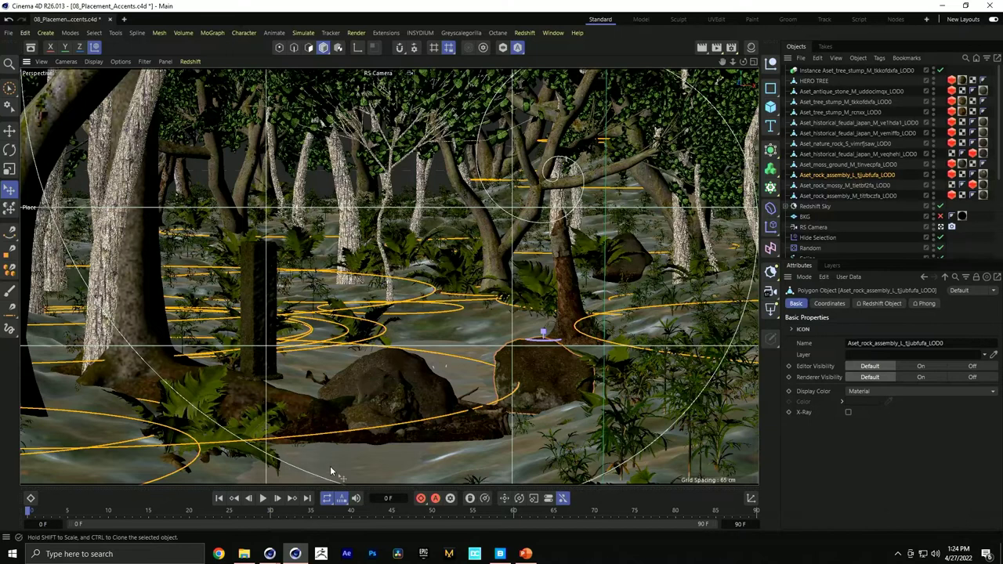
{"action": "left_click_drag", "start_coordinate": [535, 367], "coordinate": [564, 438]}
{"action": "left_click", "coordinate": [407, 392]}
{"action": "left_click_drag", "start_coordinate": [408, 392], "coordinate": [678, 317]}
Settle the HERO TREE in the left foreground with its roots beside the stone pillar
{"action": "left_click", "coordinate": [558, 320]}
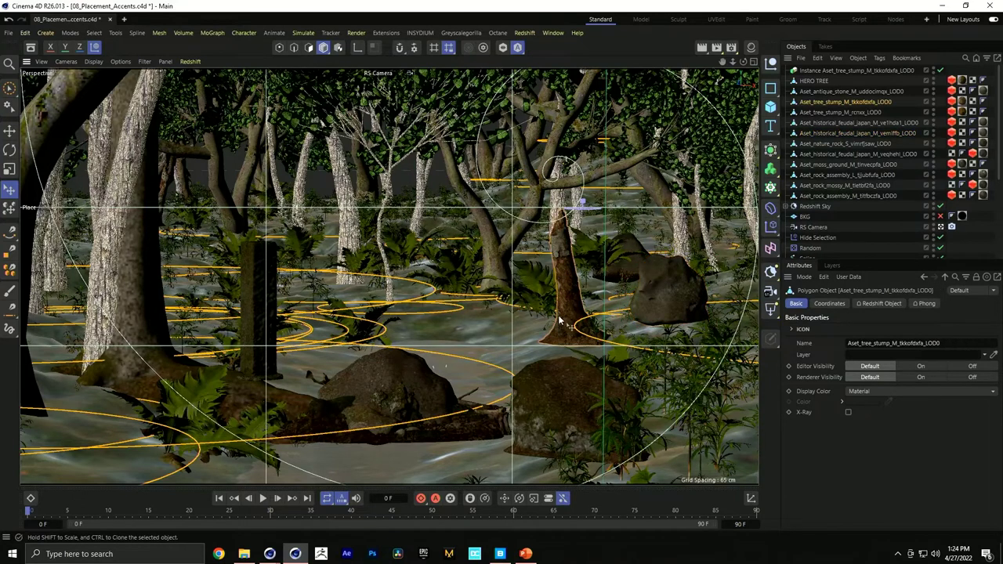
{"action": "left_click", "coordinate": [584, 325]}
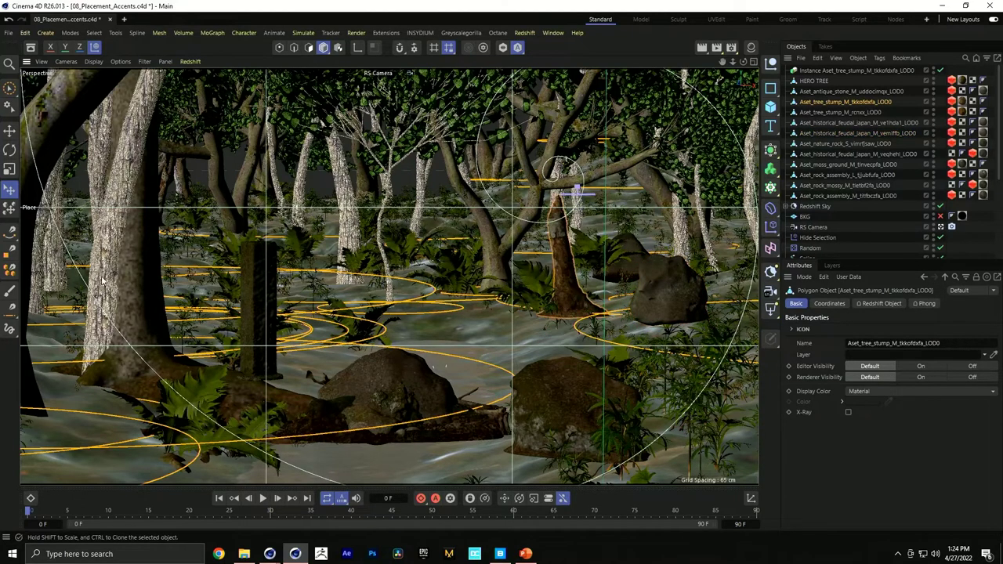
{"action": "left_click", "coordinate": [143, 309]}
{"action": "left_click_drag", "start_coordinate": [145, 319], "coordinate": [114, 448]}
{"action": "left_click_drag", "start_coordinate": [53, 100], "coordinate": [86, 455]}
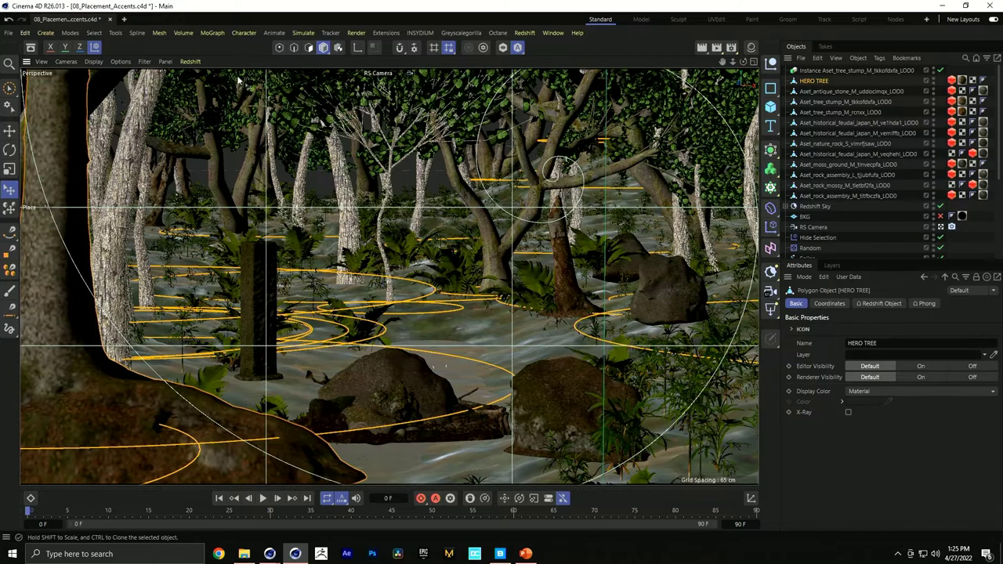
{"action": "left_click", "coordinate": [244, 554]}
Open the 09_Lighting.c4d scene and check the Pug Statue in the forest
{"action": "double_click", "coordinate": [335, 353]}
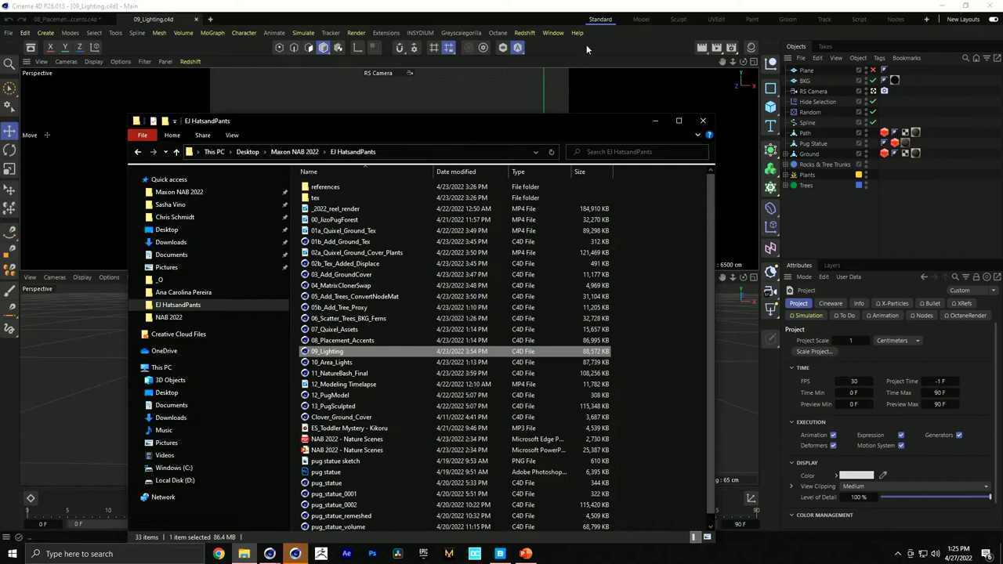
{"action": "left_click", "coordinate": [627, 41]}
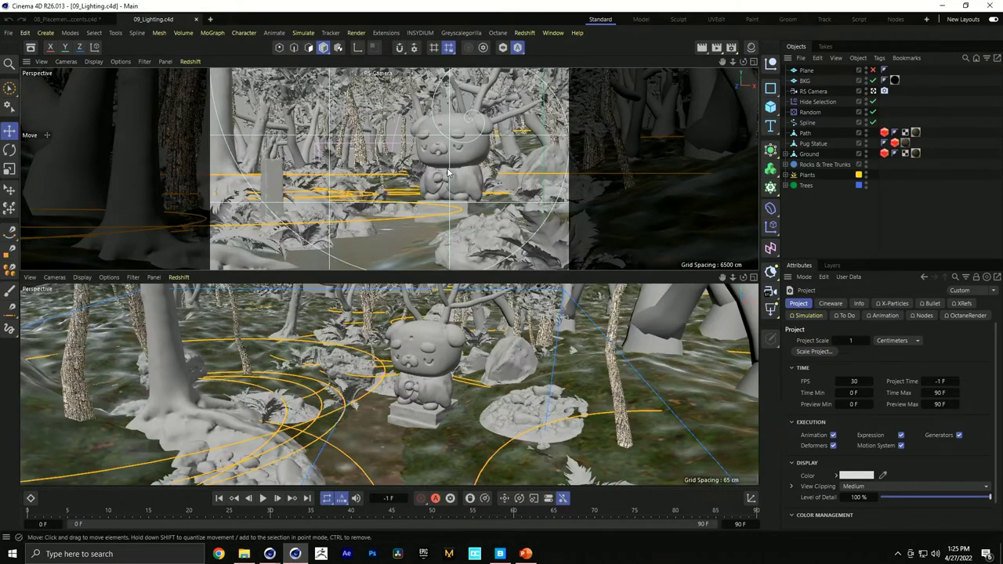
{"action": "left_click", "coordinate": [470, 173]}
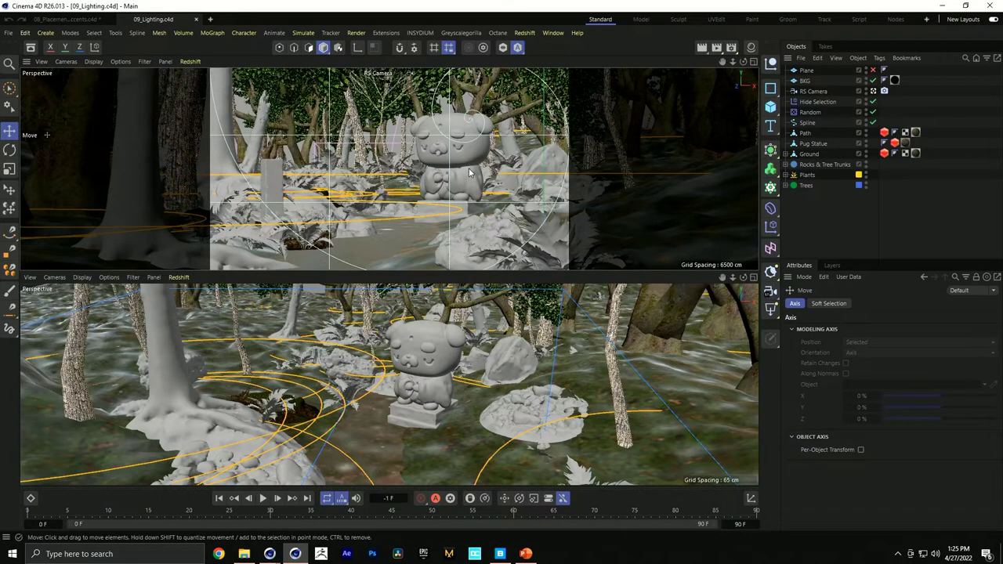
{"action": "left_click", "coordinate": [470, 172]}
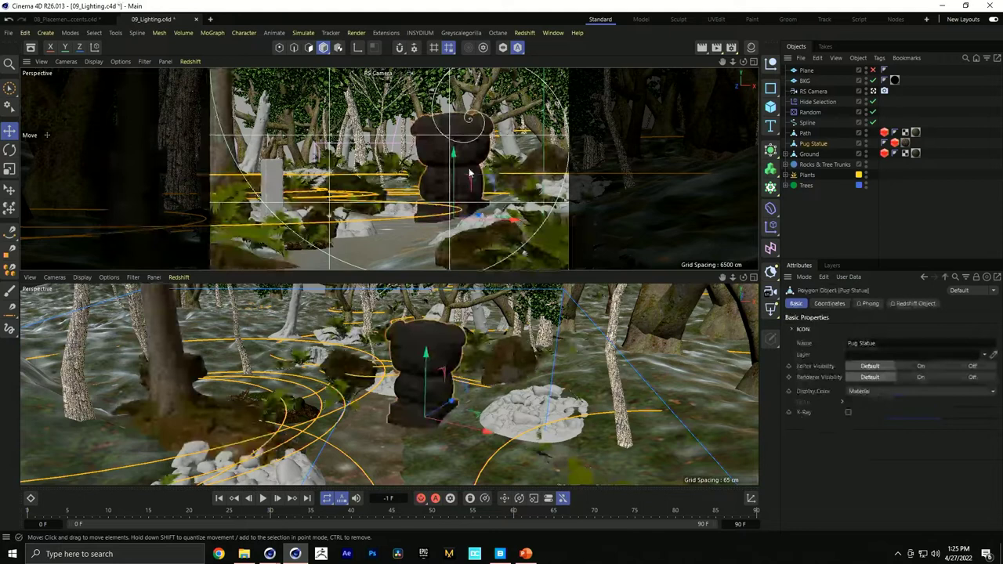
{"action": "left_click", "coordinate": [918, 212]}
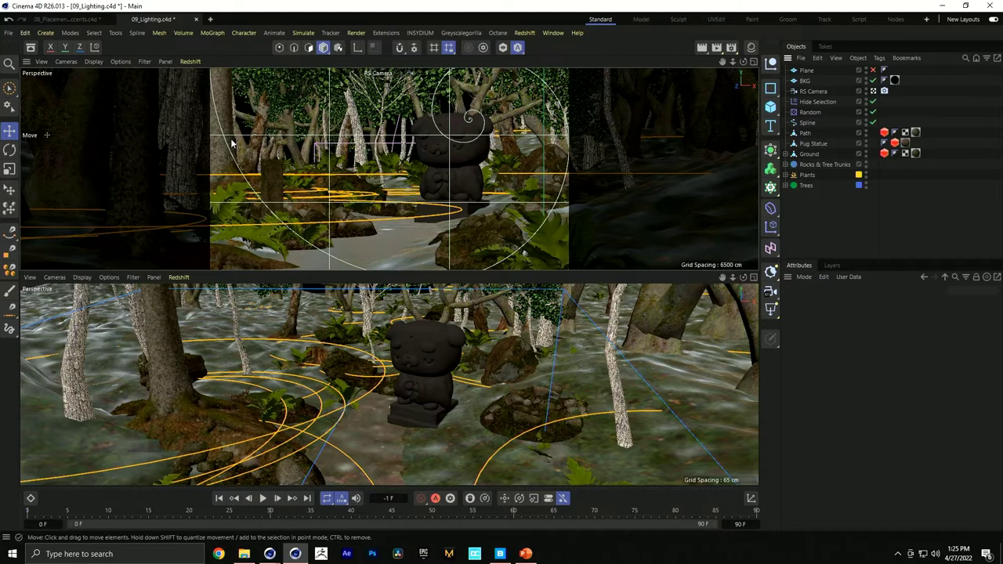
Select a tree, then the antique stone asset, and bring up the Redshift menu
{"action": "left_click", "coordinate": [233, 261]}
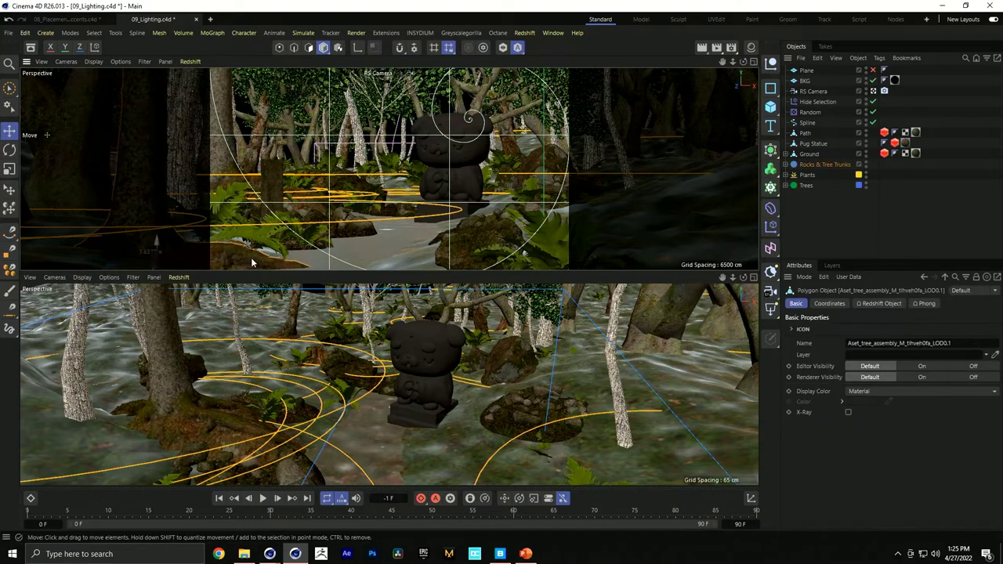
{"action": "left_click", "coordinate": [267, 180]}
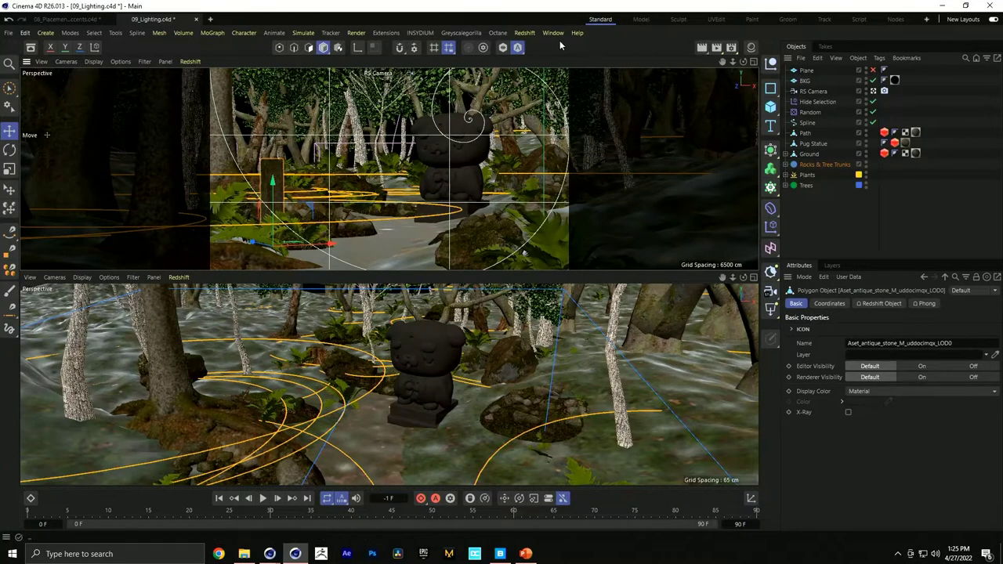
{"action": "left_click", "coordinate": [524, 32]}
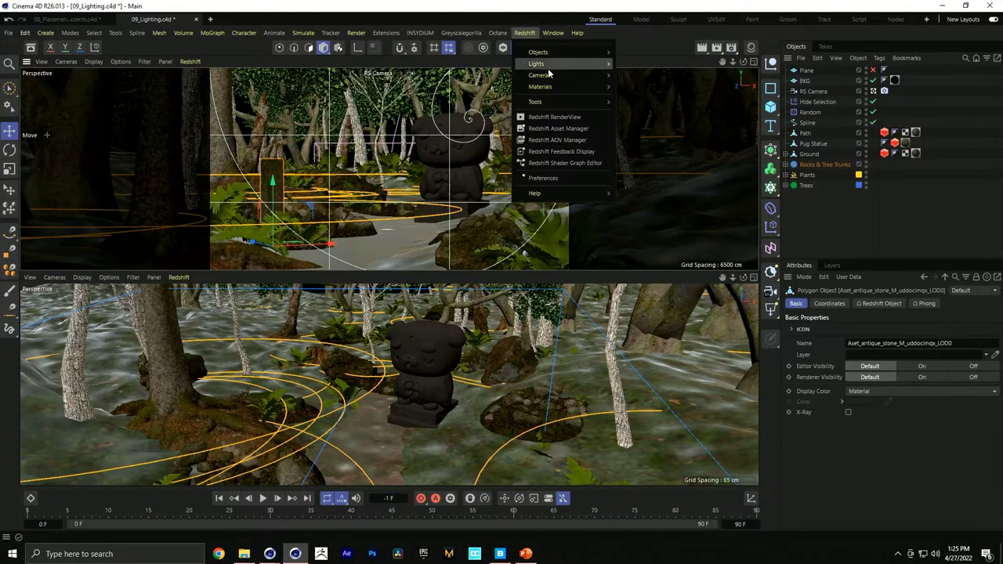
Render the forest scene with the pug statue in the Redshift RenderView
{"action": "left_click", "coordinate": [553, 116]}
{"action": "left_click", "coordinate": [571, 148]}
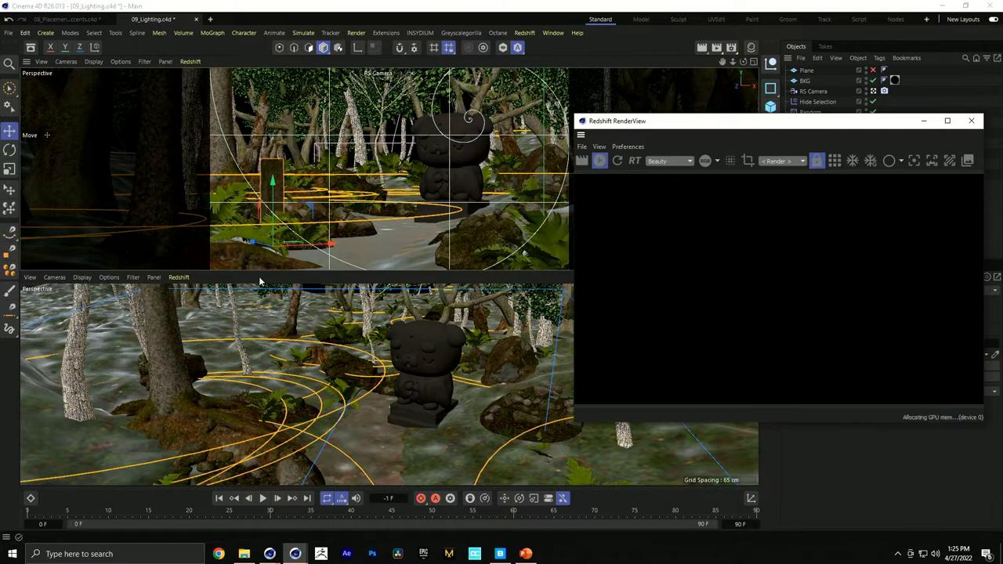
{"action": "left_click", "coordinate": [461, 186]}
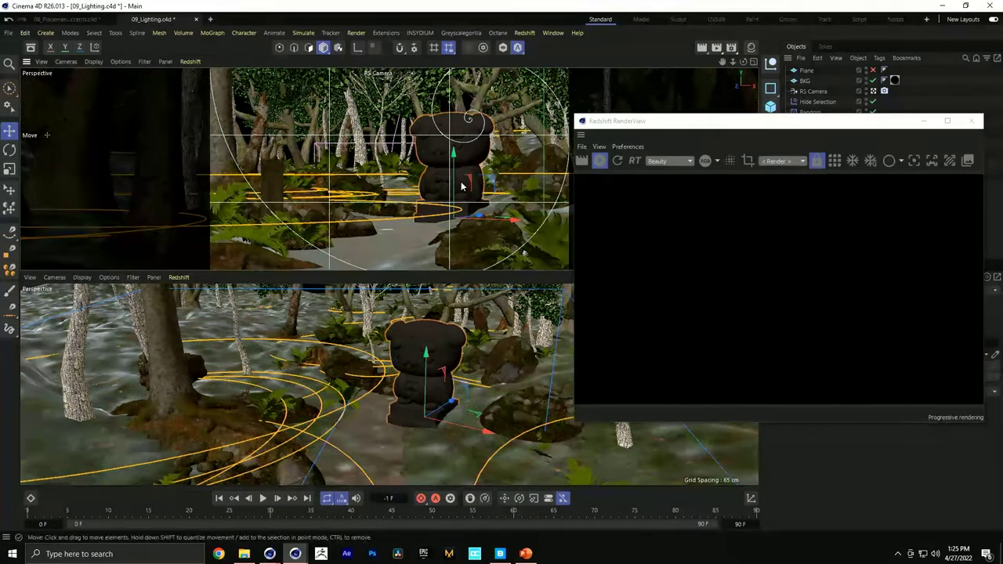
Dock the Redshift RenderView to the right of the viewports and bring up the project folder
{"action": "left_click_drag", "start_coordinate": [689, 137], "coordinate": [624, 141]}
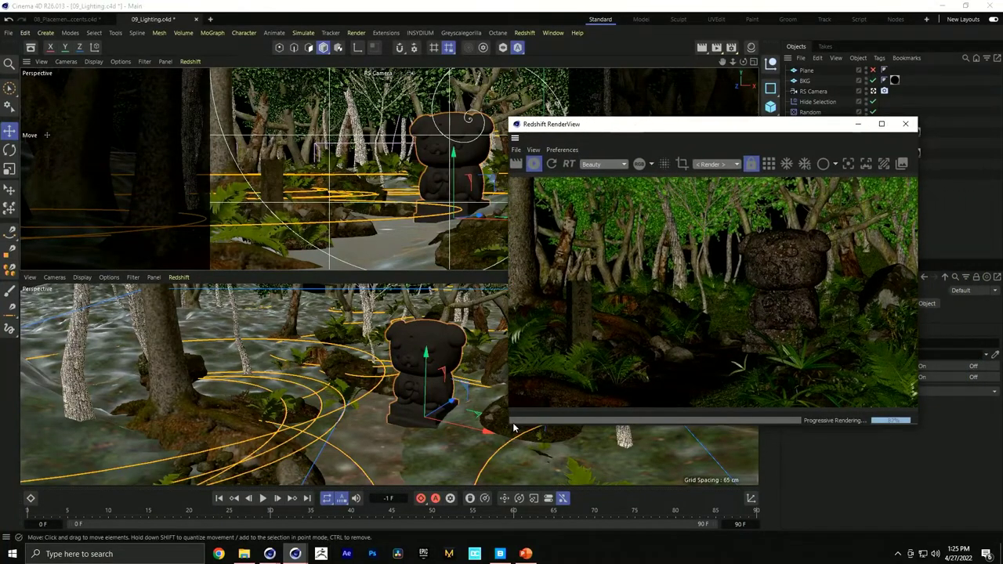
{"action": "left_click_drag", "start_coordinate": [682, 131], "coordinate": [494, 174]}
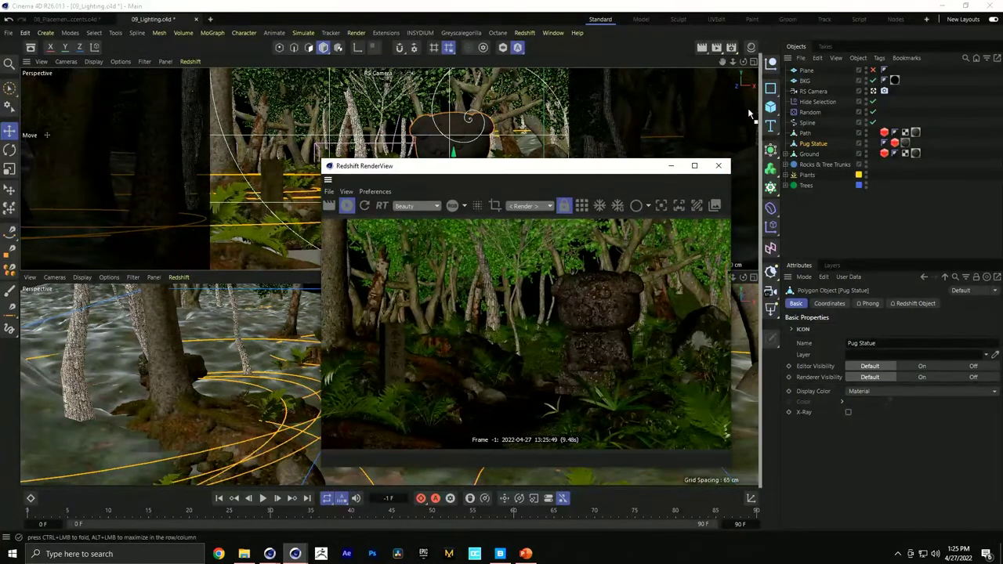
{"action": "left_click_drag", "start_coordinate": [747, 116], "coordinate": [748, 116]}
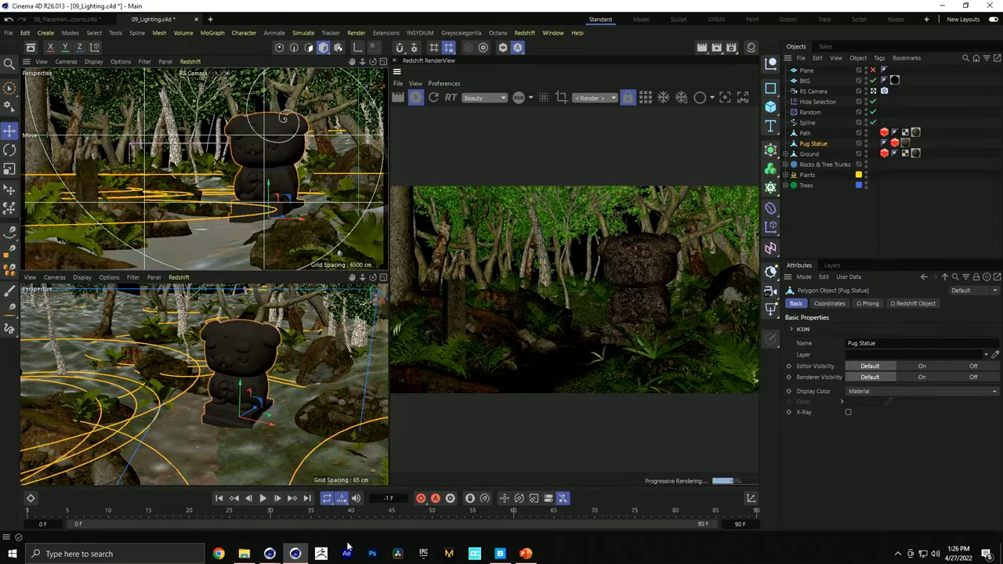
{"action": "left_click", "coordinate": [244, 553]}
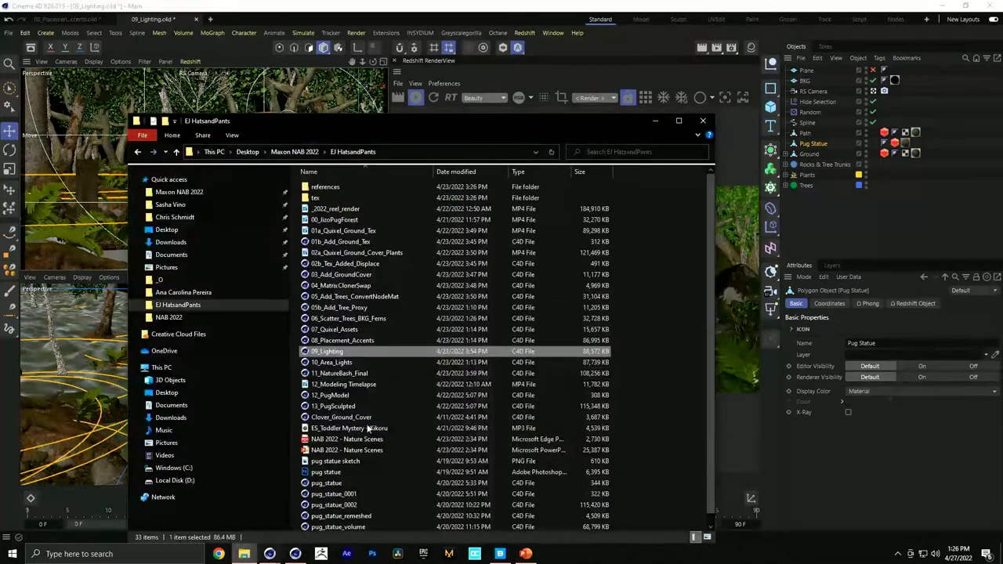
Present slide 13's lighting quote from the Nature Scenes deck as a full-screen slide show
{"action": "left_click", "coordinate": [532, 554]}
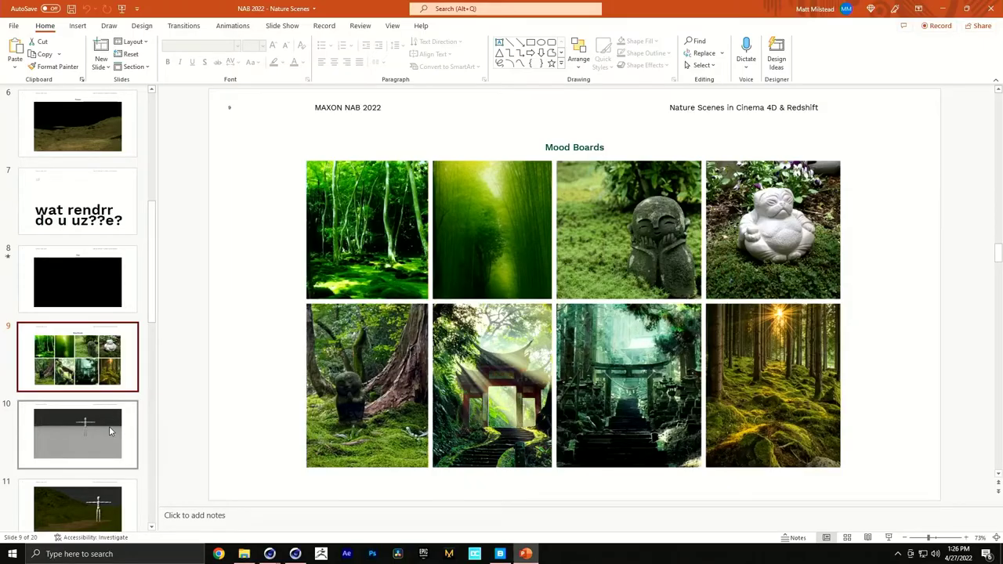
{"action": "left_click_drag", "start_coordinate": [148, 289], "coordinate": [157, 392]}
{"action": "left_click", "coordinate": [78, 217]}
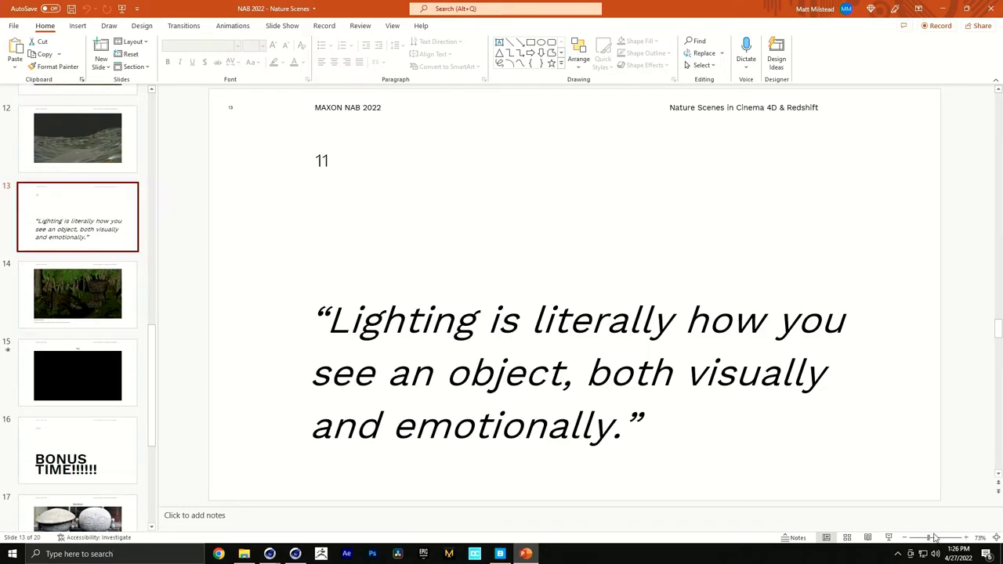
{"action": "left_click", "coordinate": [889, 538]}
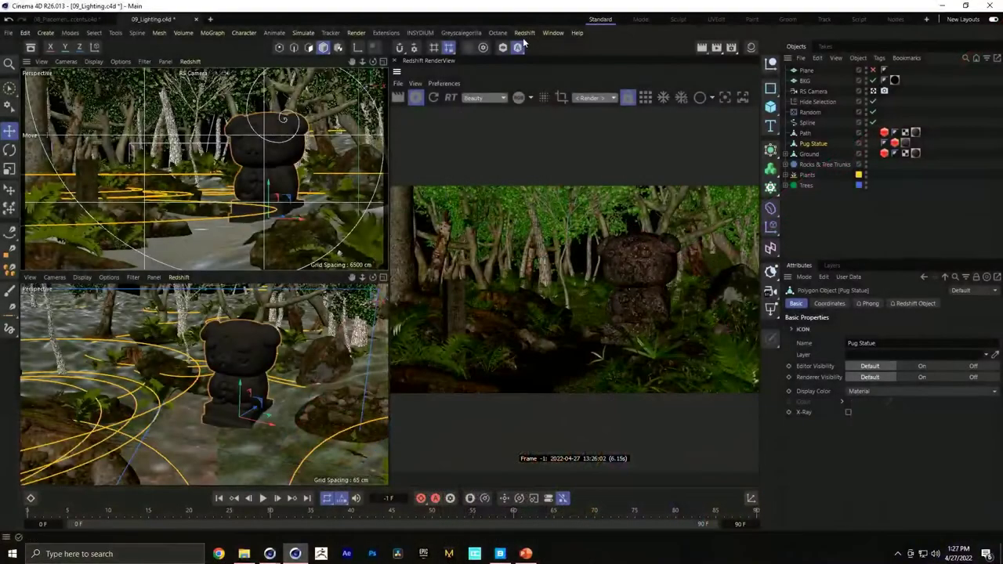
Add a Redshift Sun & Sky Rig from Redshift > Objects and select the Redshift Sun
{"action": "left_click", "coordinate": [532, 34]}
{"action": "mouse_move", "coordinate": [538, 52]}
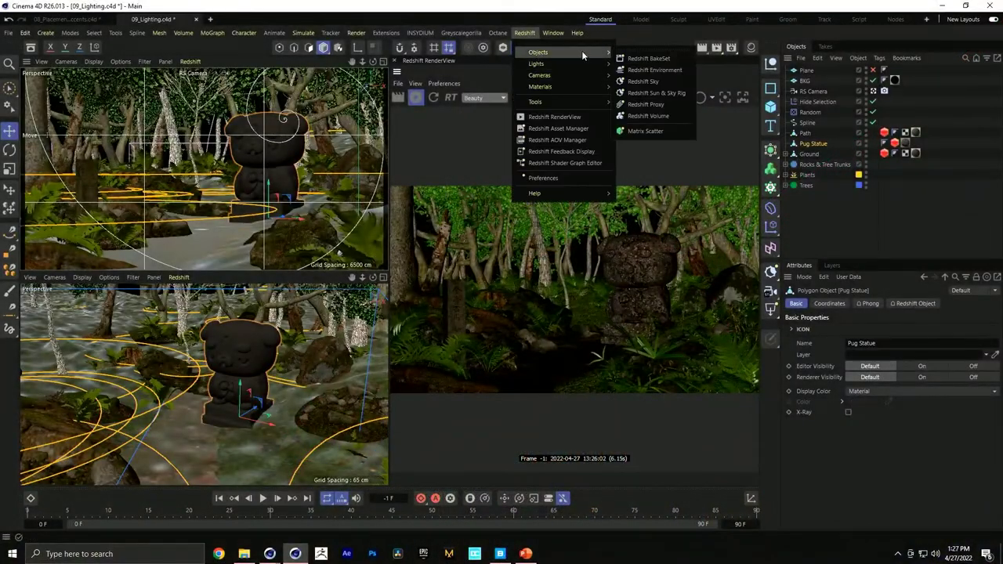
{"action": "left_click", "coordinate": [661, 92]}
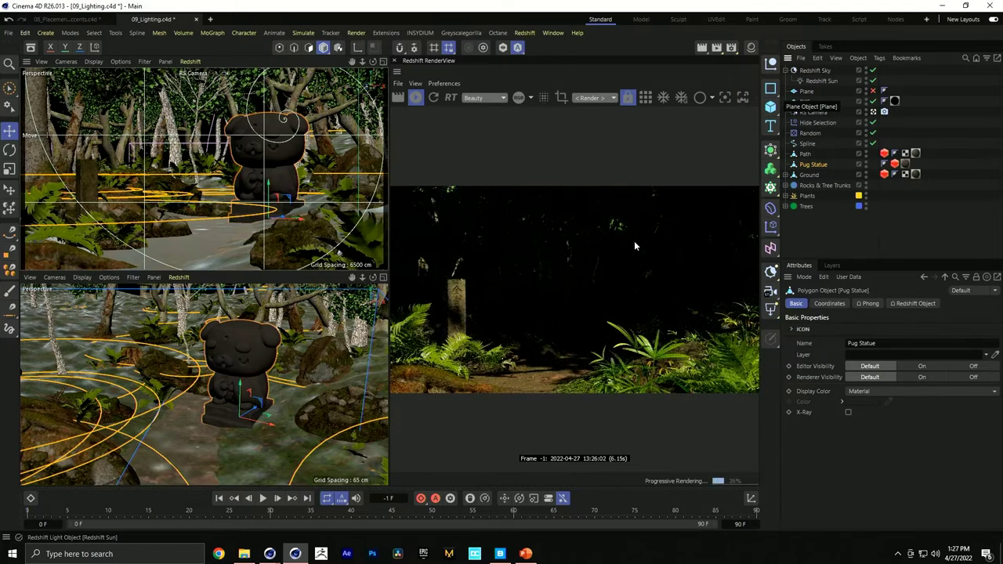
{"action": "left_click", "coordinate": [819, 82]}
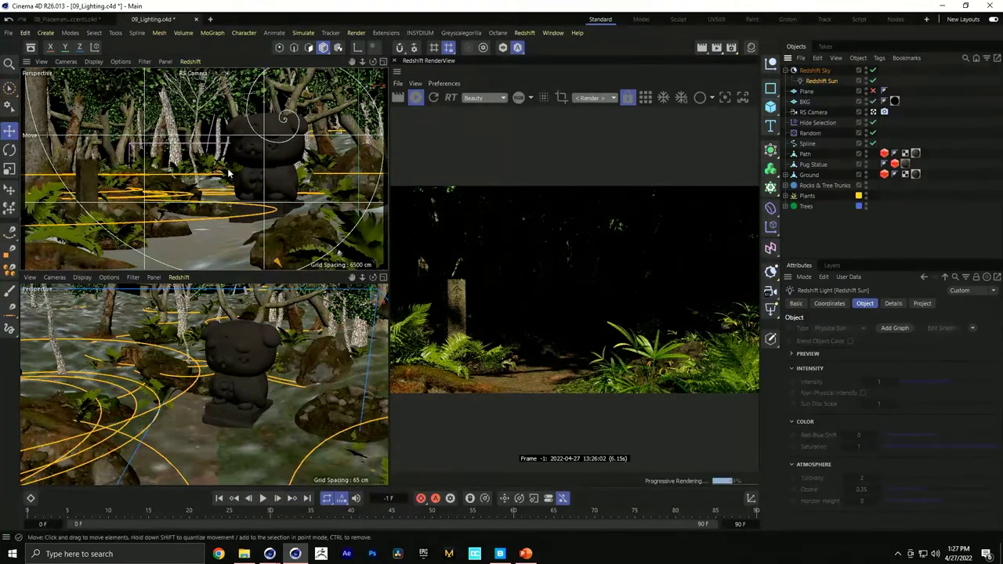
Move the Redshift Sun above the canopy to a spot near the pug statue
{"action": "key", "text": "e"}
{"action": "scroll", "coordinate": [195, 458], "scroll_direction": "down", "scroll_amount": 5}
{"action": "left_click_drag", "start_coordinate": [194, 458], "coordinate": [228, 440], "text": "alt"}
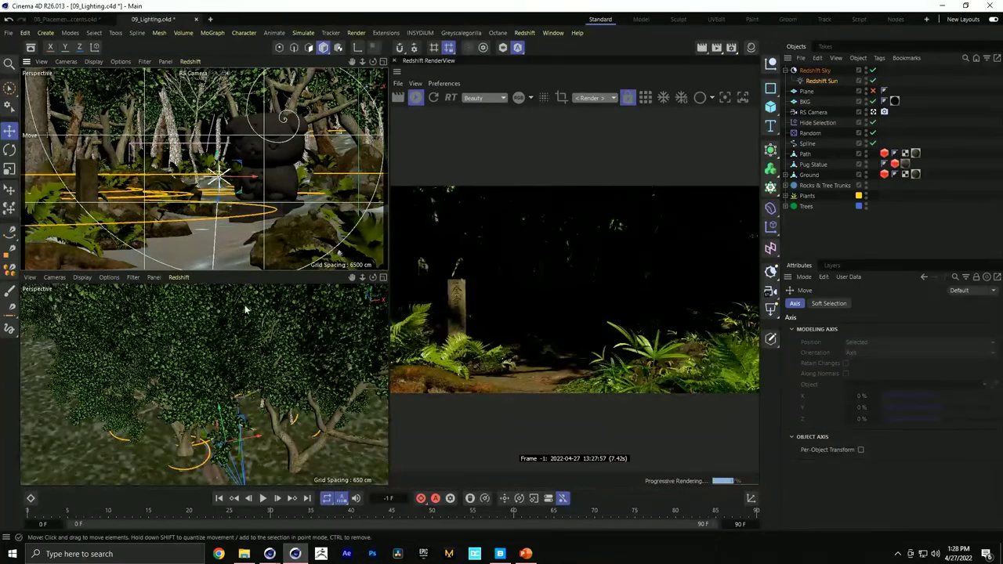
{"action": "left_click_drag", "start_coordinate": [274, 425], "coordinate": [258, 330], "text": "alt"}
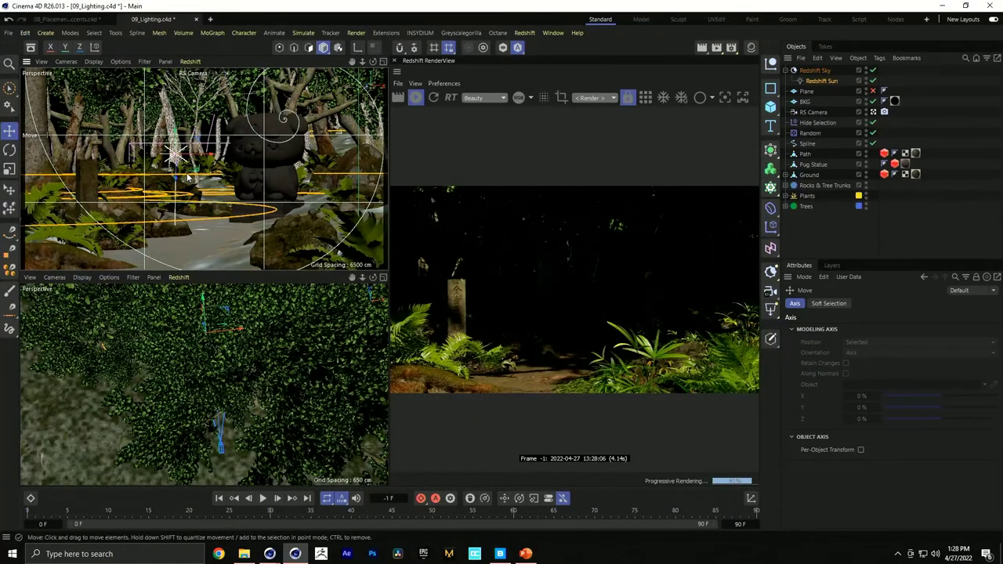
{"action": "left_click_drag", "start_coordinate": [189, 167], "coordinate": [229, 151]}
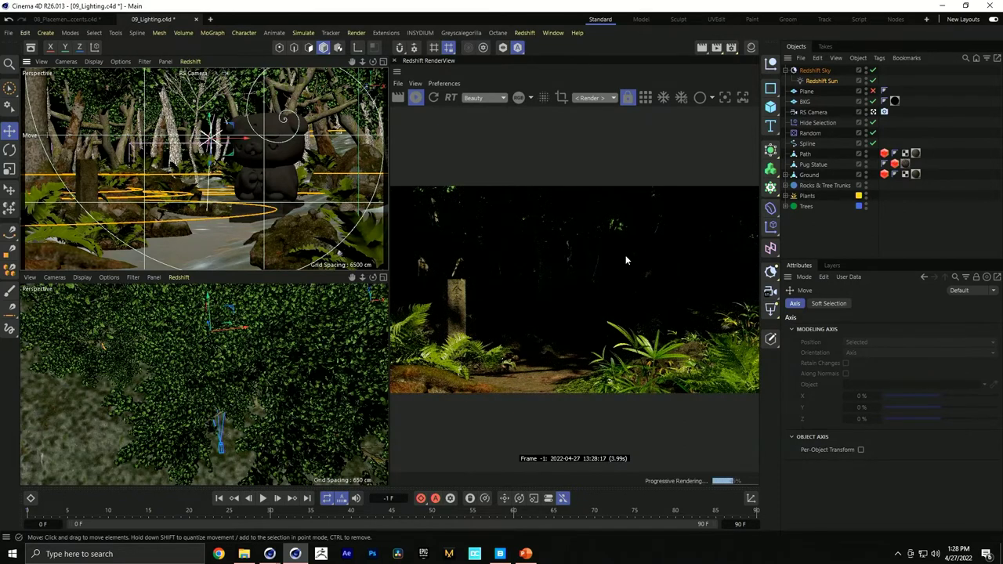
{"action": "left_click_drag", "start_coordinate": [269, 192], "coordinate": [258, 187]}
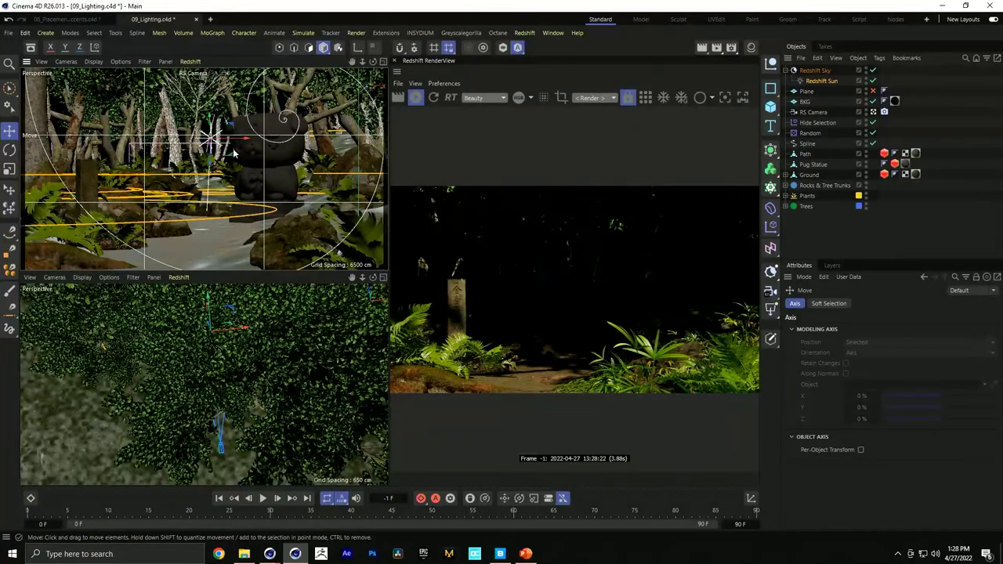
Rotate the Redshift Sun until sunlight falls through the trees onto the statue
{"action": "key", "text": "r"}
{"action": "mouse_move", "coordinate": [227, 153]}
{"action": "left_mouse_down"}
{"action": "mouse_move", "coordinate": [192, 141]}
{"action": "mouse_move", "coordinate": [230, 139]}
{"action": "mouse_move", "coordinate": [193, 145]}
{"action": "mouse_move", "coordinate": [195, 158]}
{"action": "left_mouse_up"}
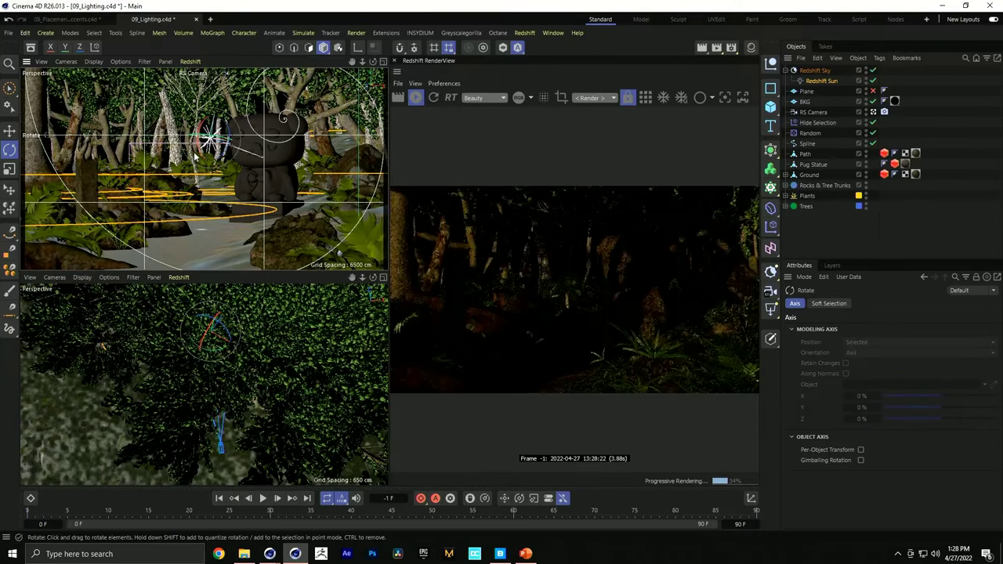
{"action": "left_click_drag", "start_coordinate": [195, 158], "coordinate": [197, 160]}
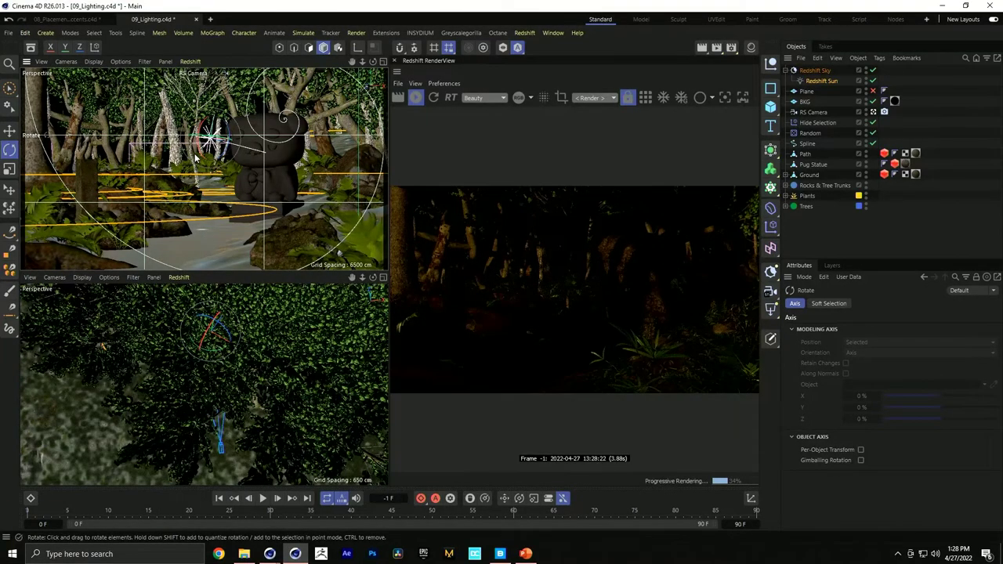
{"action": "left_click_drag", "start_coordinate": [197, 160], "coordinate": [200, 158]}
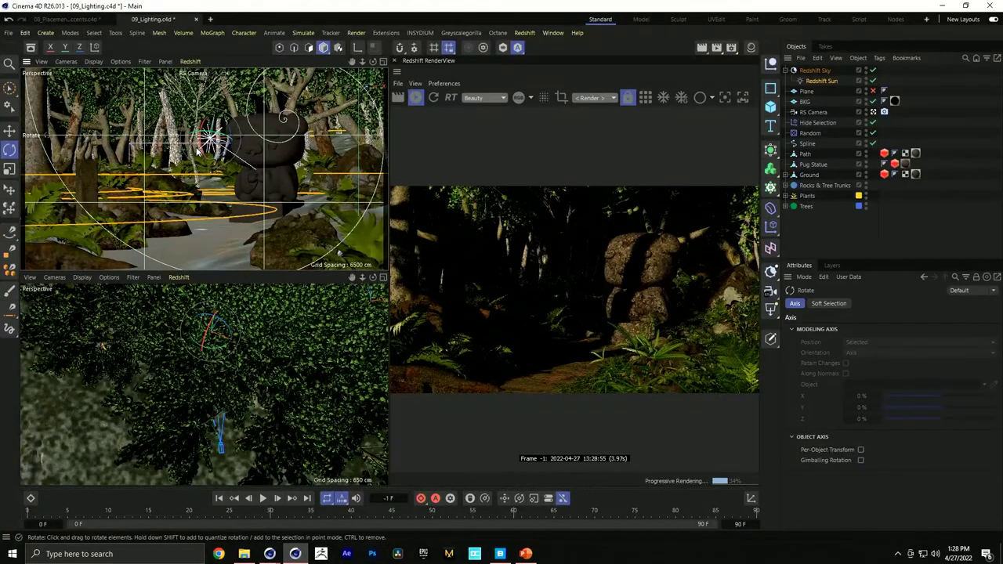
{"action": "mouse_move", "coordinate": [201, 157]}
{"action": "left_mouse_down"}
{"action": "mouse_move", "coordinate": [227, 166]}
{"action": "mouse_move", "coordinate": [190, 141]}
{"action": "mouse_move", "coordinate": [224, 146]}
{"action": "mouse_move", "coordinate": [196, 140]}
{"action": "left_mouse_up"}
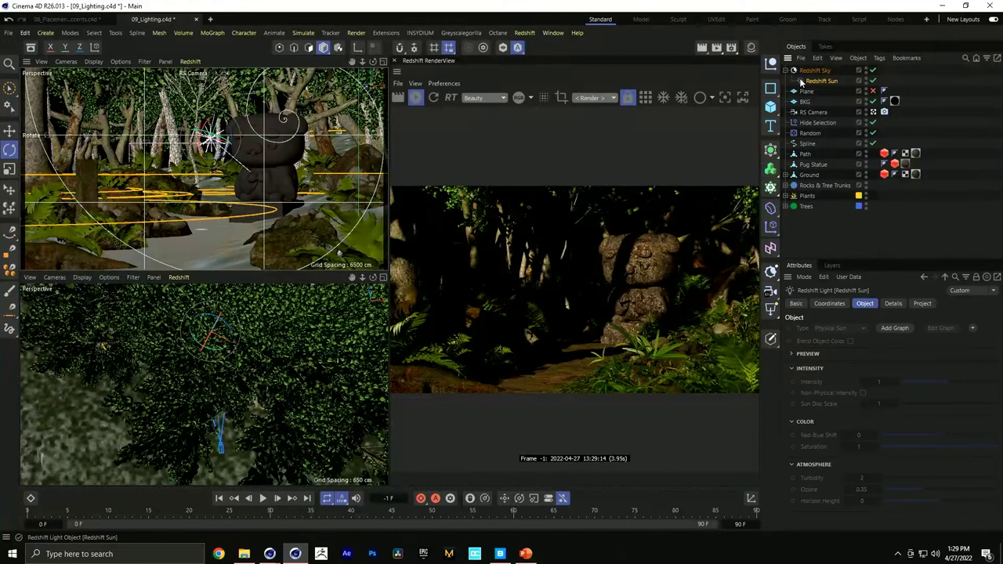
Raise the Redshift Sky's Intensity Multiplier to about 1.454, resetting Red-Blue Shift to 0
{"action": "left_click", "coordinate": [812, 72]}
{"action": "left_click_drag", "start_coordinate": [950, 344], "coordinate": [958, 342]}
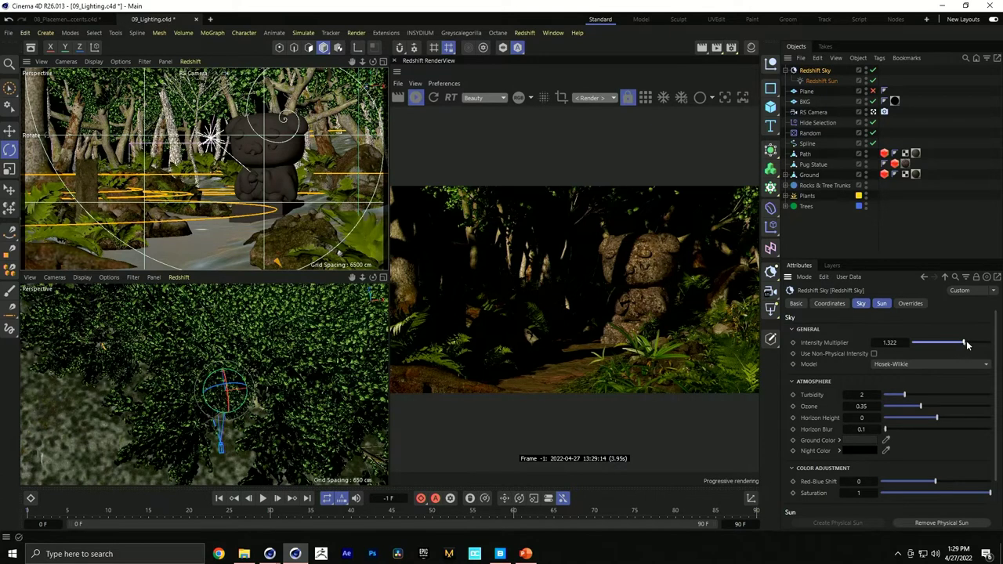
{"action": "left_click_drag", "start_coordinate": [970, 344], "coordinate": [977, 344]}
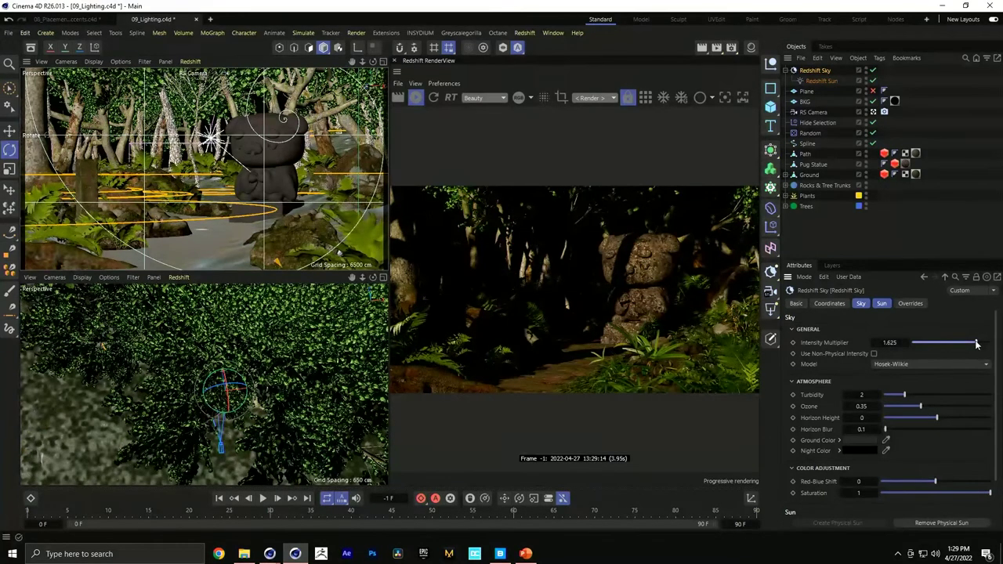
{"action": "left_click_drag", "start_coordinate": [934, 480], "coordinate": [932, 483]}
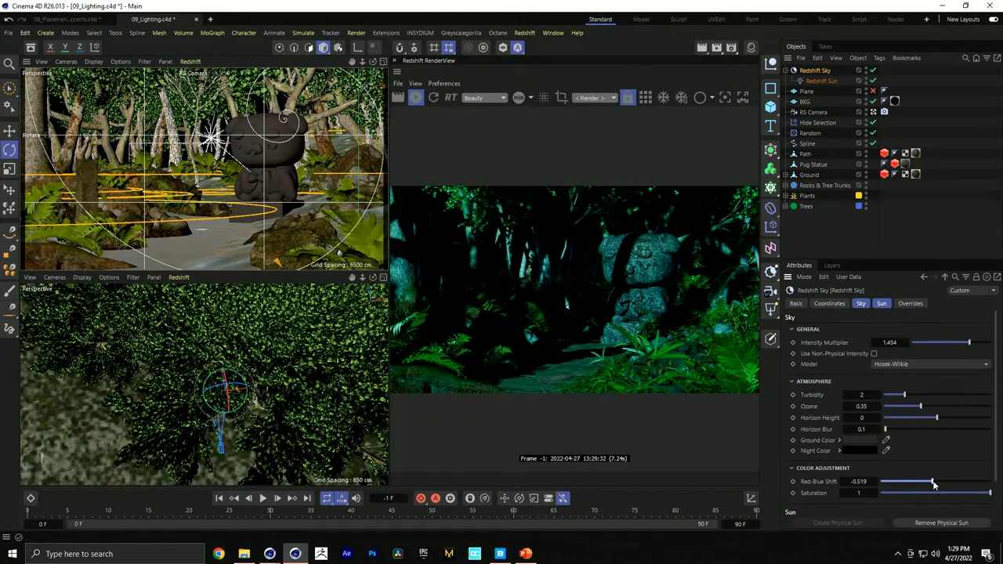
{"action": "type", "text": "0"}
{"action": "key", "text": "Return"}
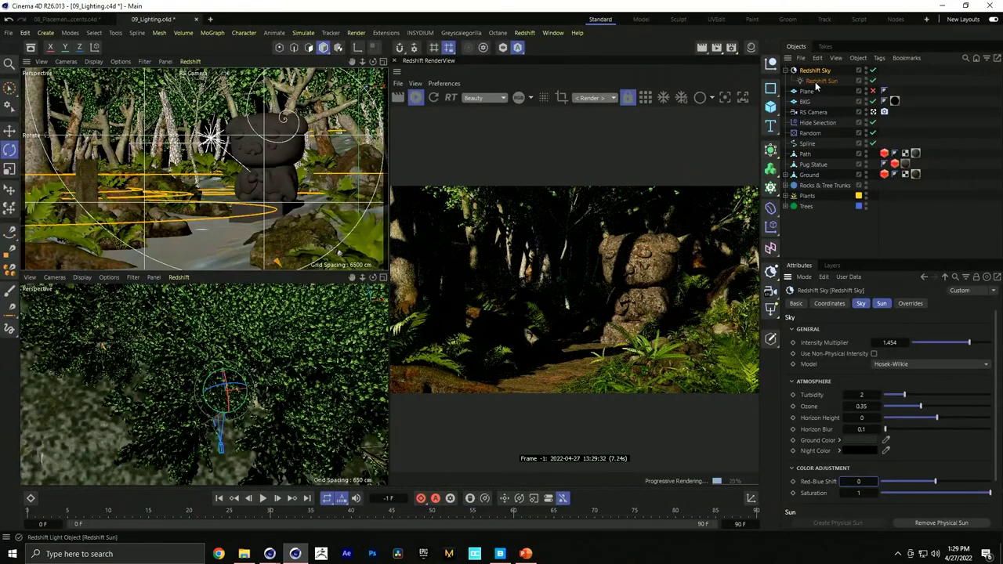
Add a Redshift spot light to the forest scene
{"action": "left_click", "coordinate": [506, 34]}
{"action": "mouse_move", "coordinate": [524, 33]}
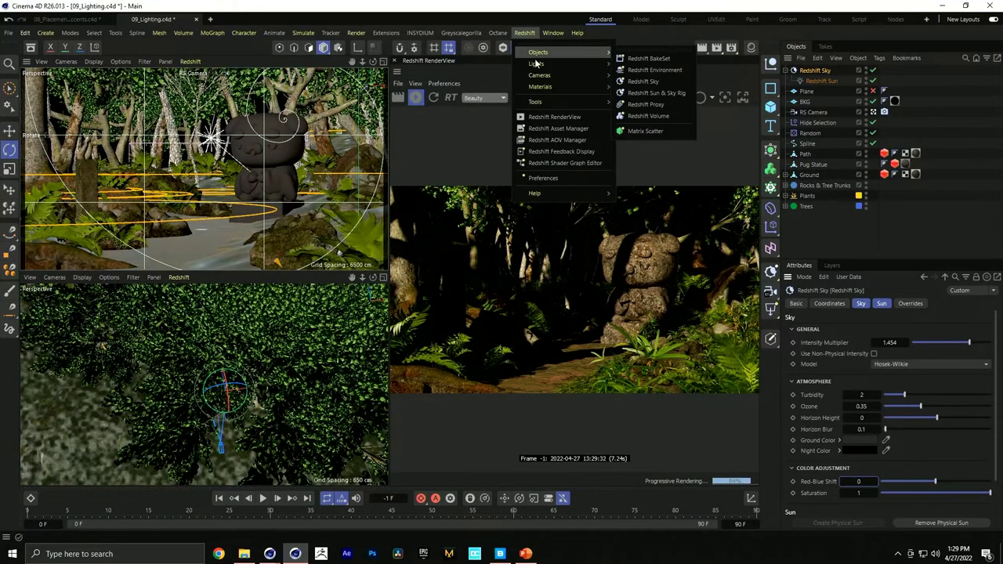
{"action": "mouse_move", "coordinate": [589, 74]}
{"action": "mouse_move", "coordinate": [564, 64]}
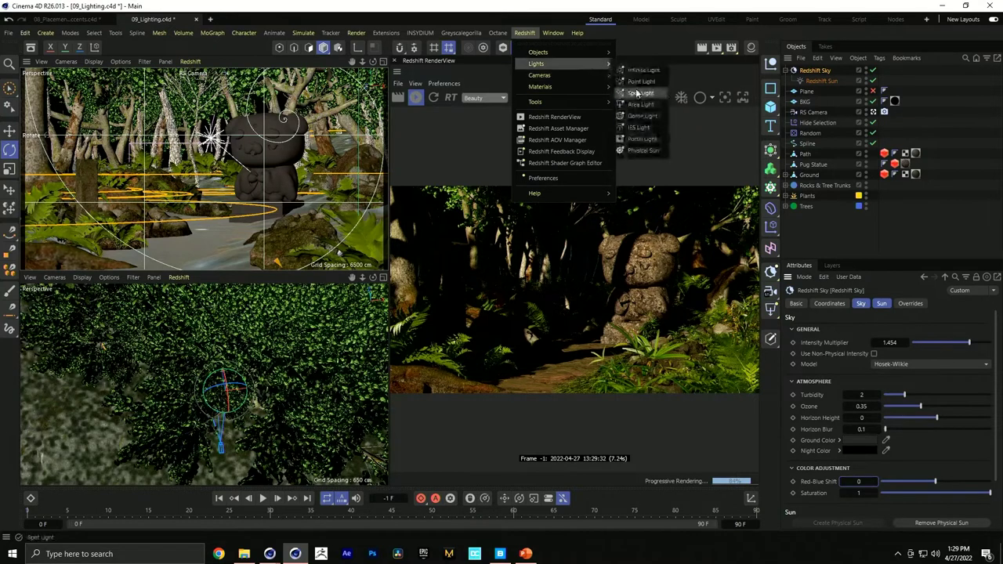
{"action": "left_click", "coordinate": [638, 93]}
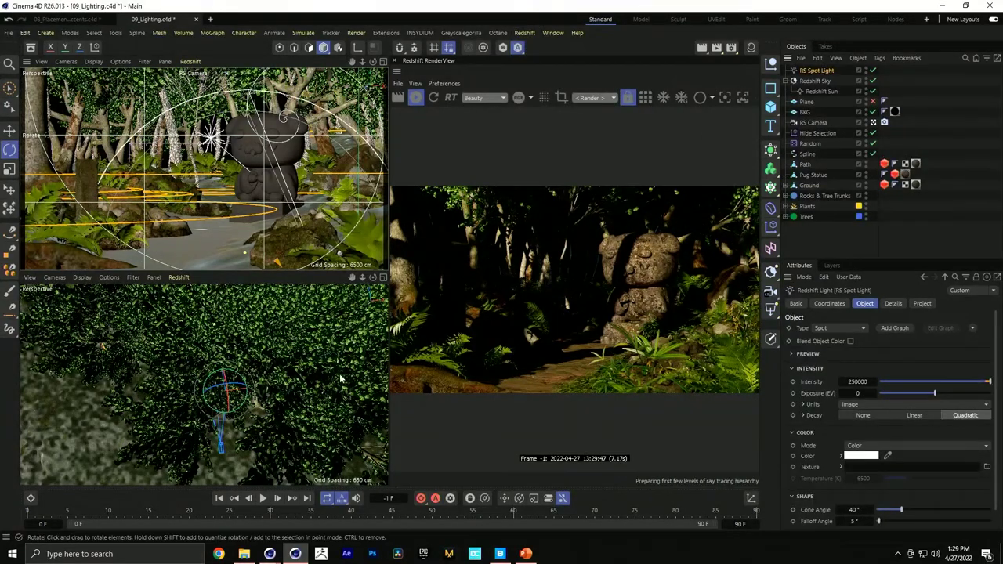
Rotate the RS Spot Light to throw more light into the shot, checking it from below
{"action": "key", "text": "e"}
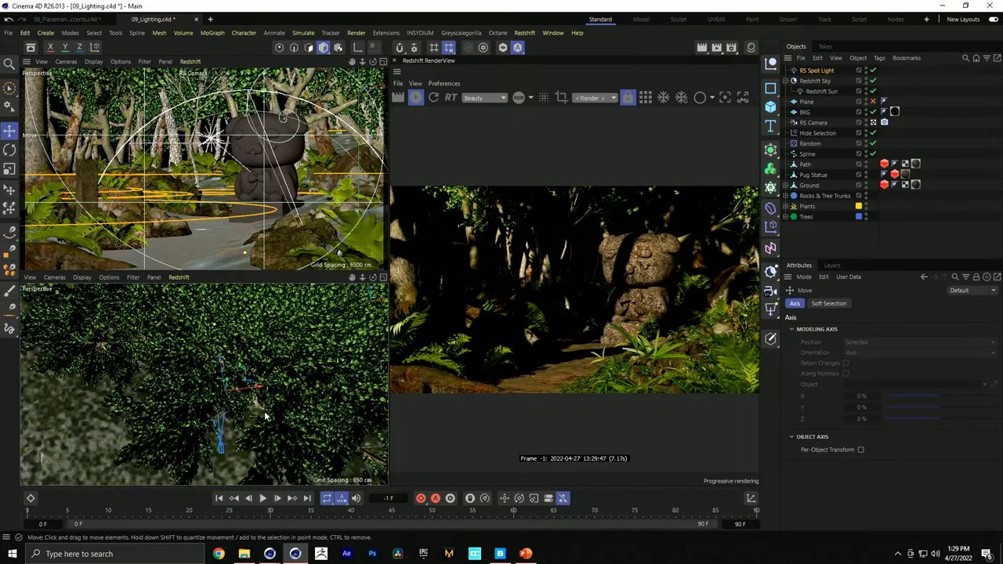
{"action": "scroll", "coordinate": [265, 416], "scroll_direction": "up", "scroll_amount": 8}
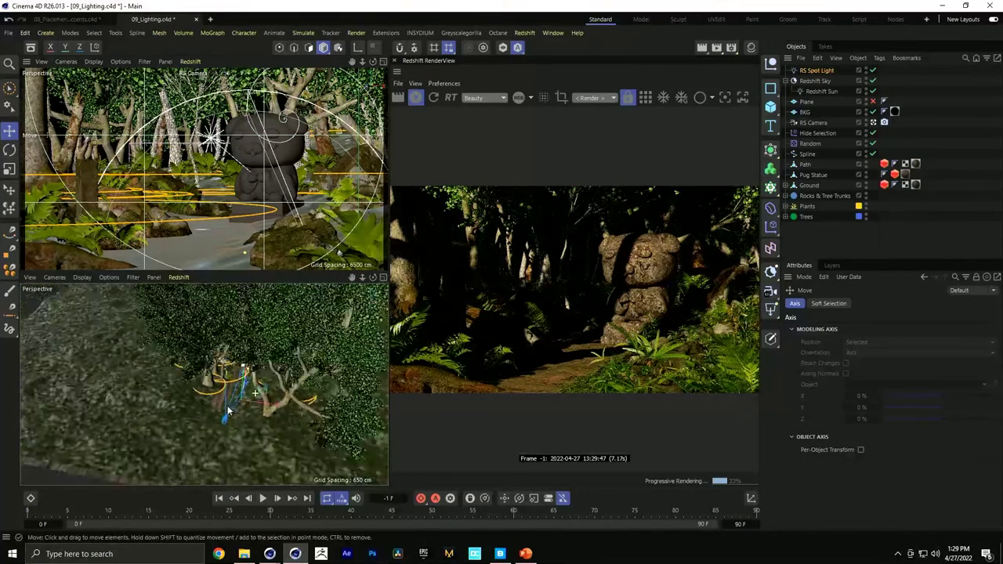
{"action": "scroll", "coordinate": [228, 411], "scroll_direction": "down", "scroll_amount": 5}
{"action": "key", "text": "r"}
{"action": "left_click_drag", "start_coordinate": [149, 361], "coordinate": [217, 366]}
{"action": "key", "text": "e"}
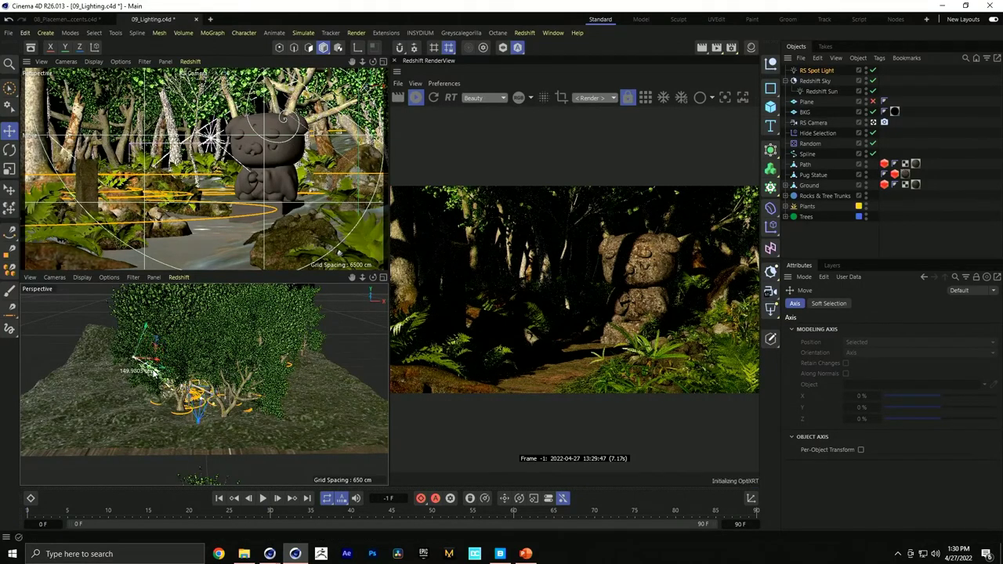
{"action": "mouse_move", "coordinate": [148, 369]}
{"action": "left_mouse_down", "text": "alt"}
{"action": "mouse_move", "coordinate": [129, 362]}
{"action": "mouse_move", "coordinate": [141, 356]}
{"action": "left_mouse_up", "text": "alt"}
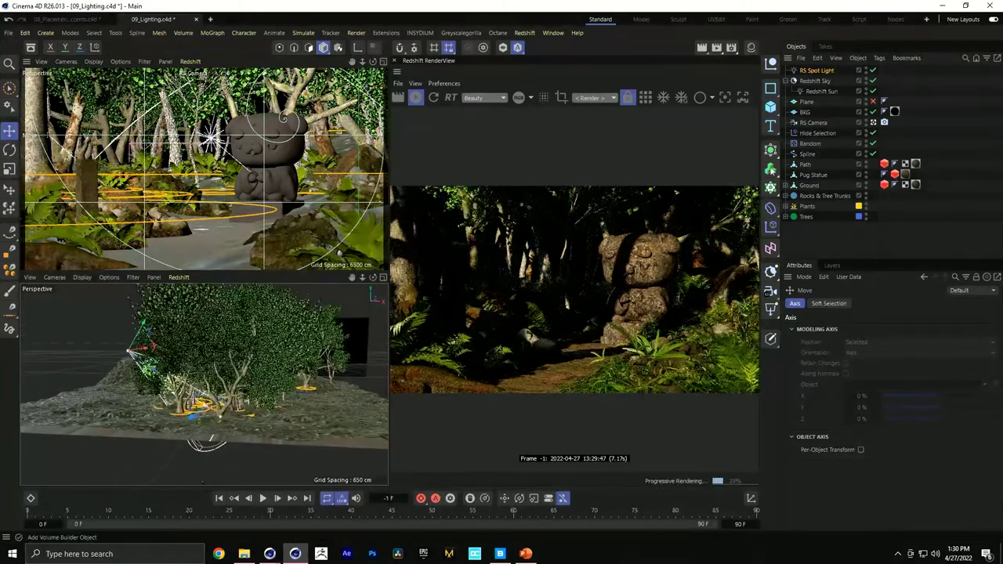
{"action": "left_click", "coordinate": [817, 71]}
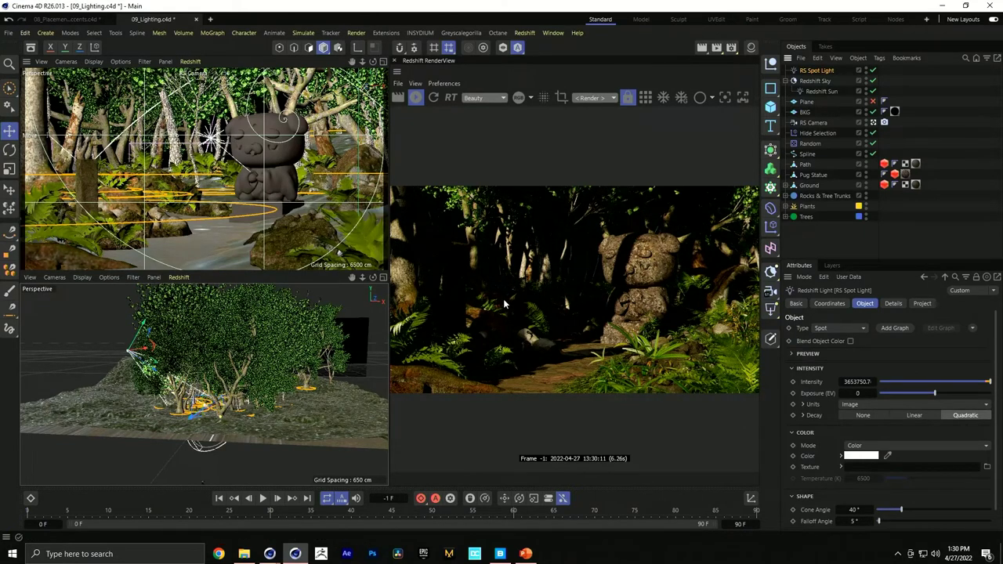
Add a Redshift Environment for volumetric fog, then select the Redshift Sun
{"action": "left_click", "coordinate": [530, 32]}
{"action": "mouse_move", "coordinate": [548, 52]}
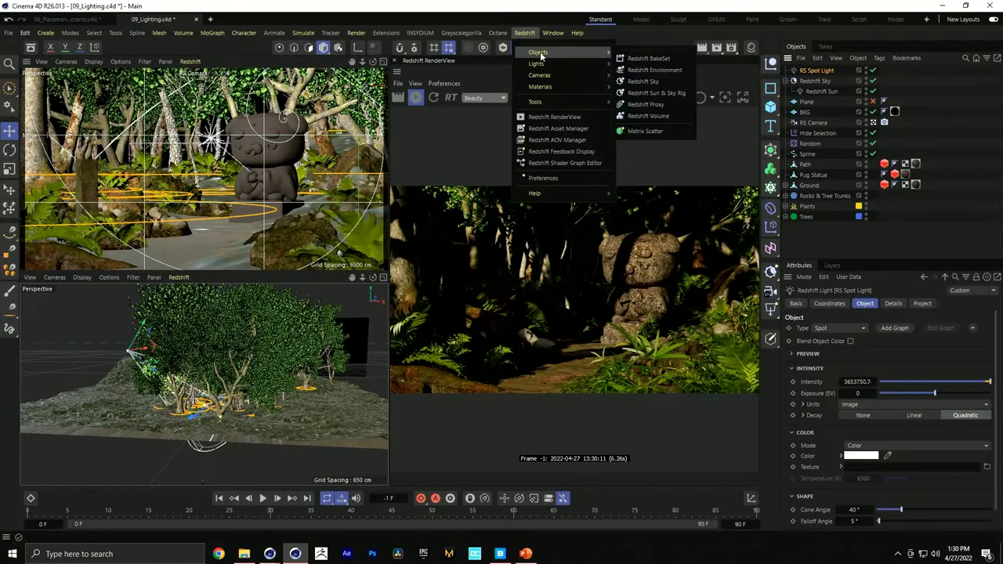
{"action": "left_click", "coordinate": [670, 70]}
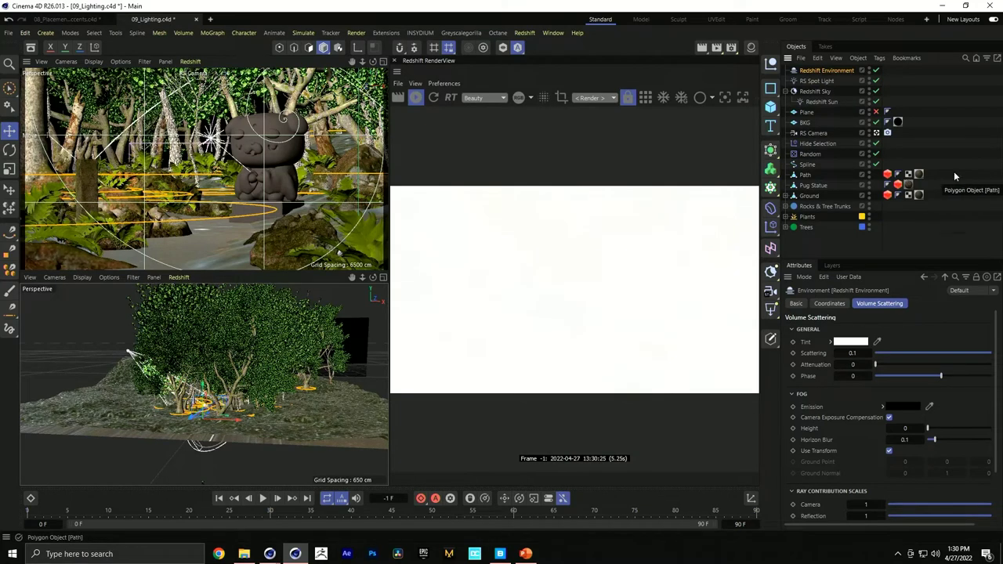
{"action": "left_click", "coordinate": [820, 102]}
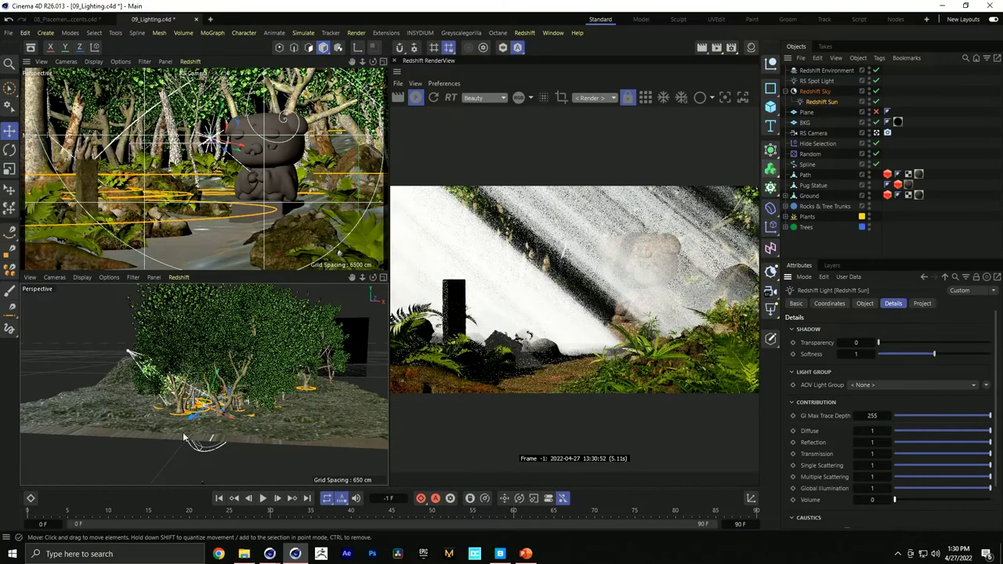
Move the RS Spot Light right among the trees and rotate its beams diagonally through the fog
{"action": "left_click", "coordinate": [133, 343]}
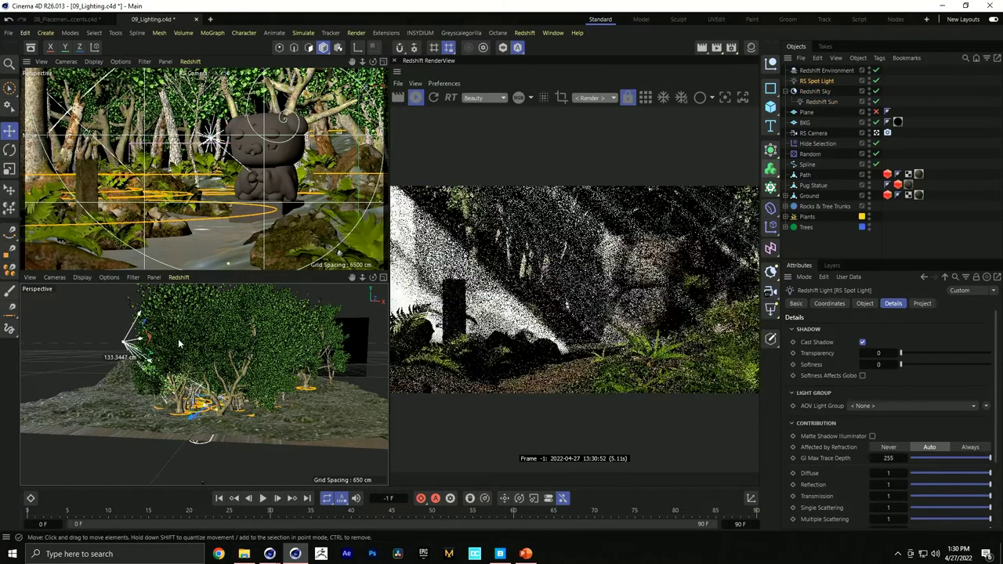
{"action": "scroll", "coordinate": [159, 380], "scroll_direction": "up", "scroll_amount": 5}
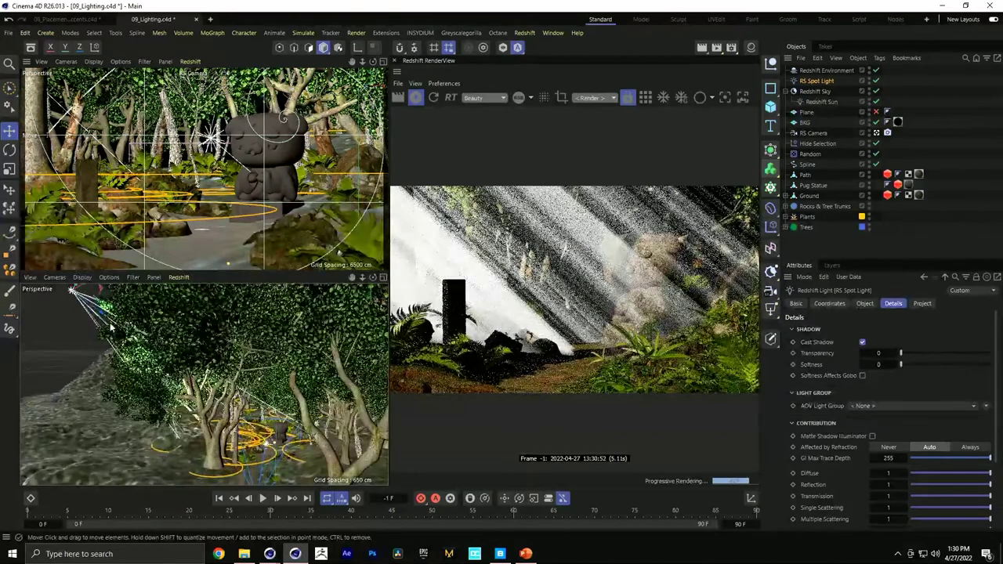
{"action": "scroll", "coordinate": [157, 368], "scroll_direction": "up", "scroll_amount": 3}
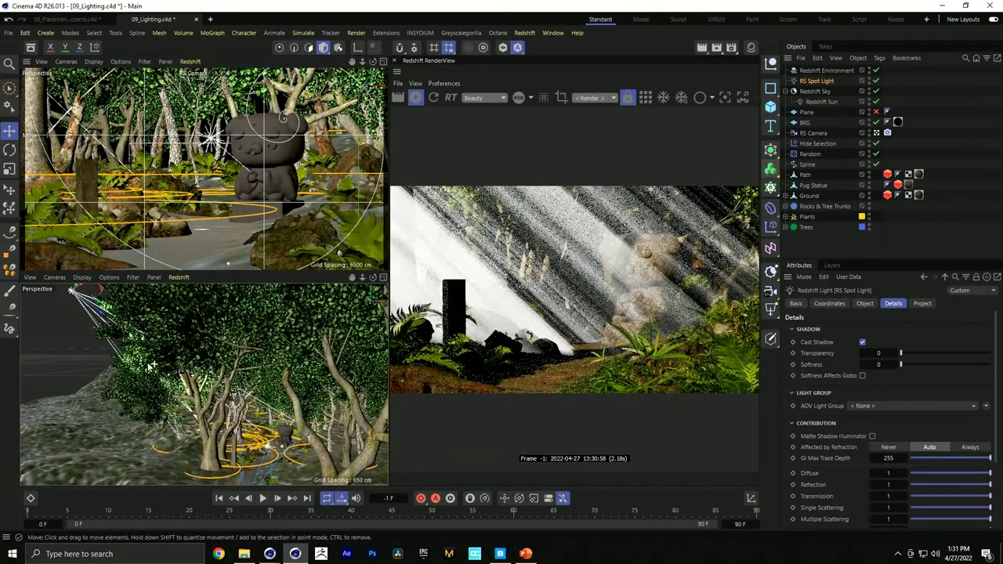
{"action": "scroll", "coordinate": [205, 155], "scroll_direction": "up", "scroll_amount": 5}
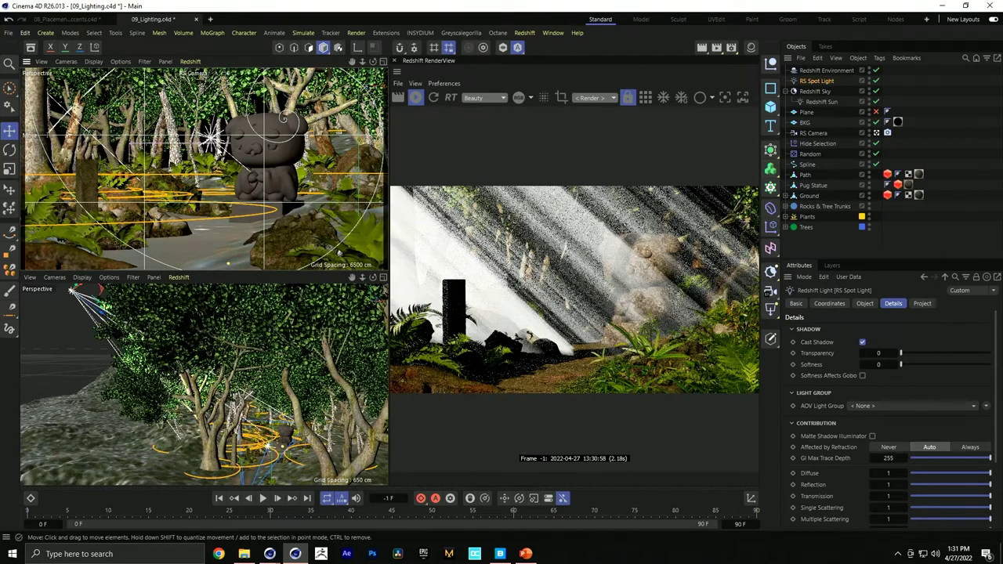
{"action": "scroll", "coordinate": [224, 167], "scroll_direction": "down", "scroll_amount": 5}
{"action": "left_click_drag", "start_coordinate": [247, 294], "coordinate": [311, 411], "text": "alt"}
{"action": "left_click_drag", "start_coordinate": [200, 341], "coordinate": [235, 347]}
{"action": "key", "text": "r"}
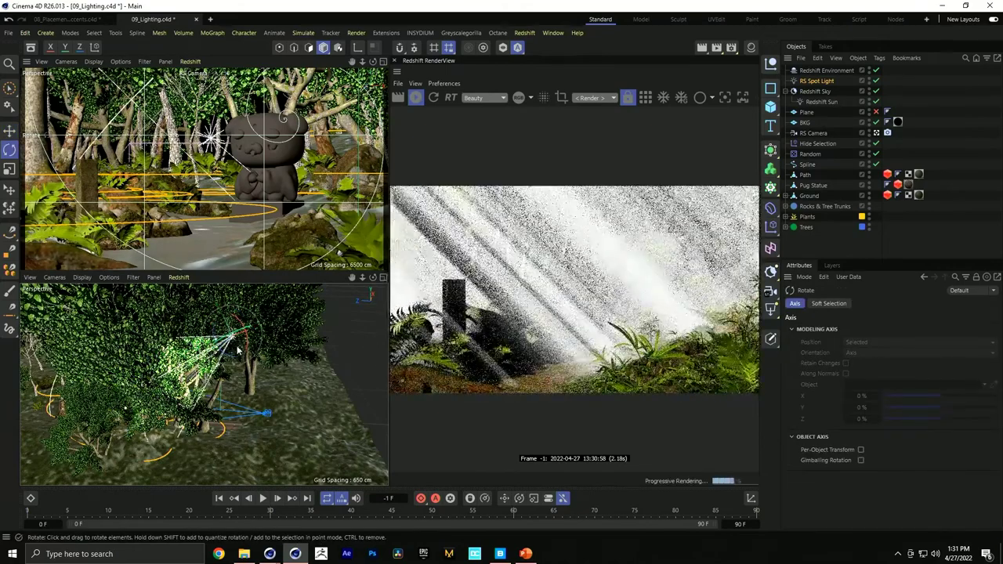
{"action": "left_click_drag", "start_coordinate": [243, 339], "coordinate": [172, 317], "text": "alt"}
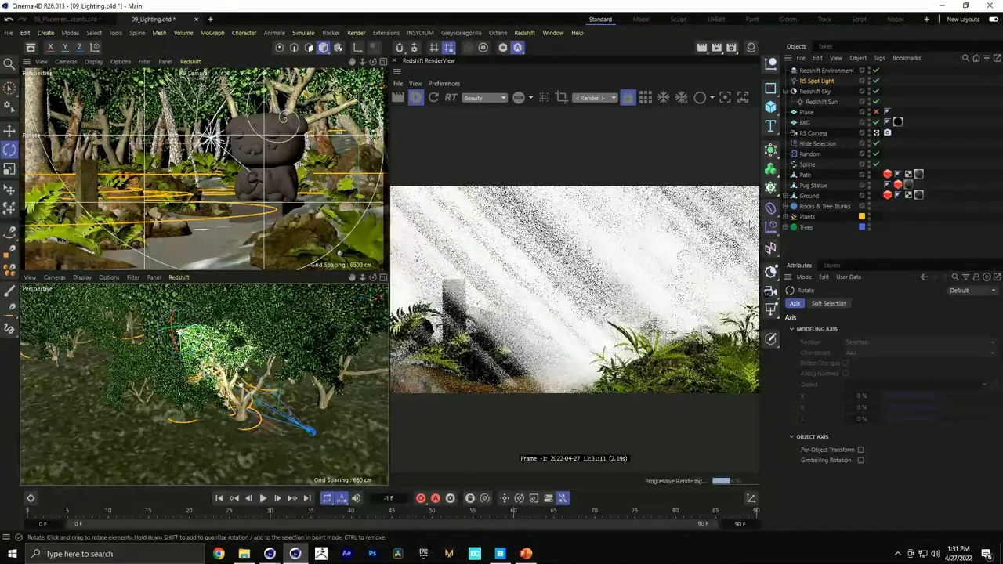
Trial the spot light's Volume contribution at 0.584 in the Details tab, then return it to 1
{"action": "left_click", "coordinate": [818, 81]}
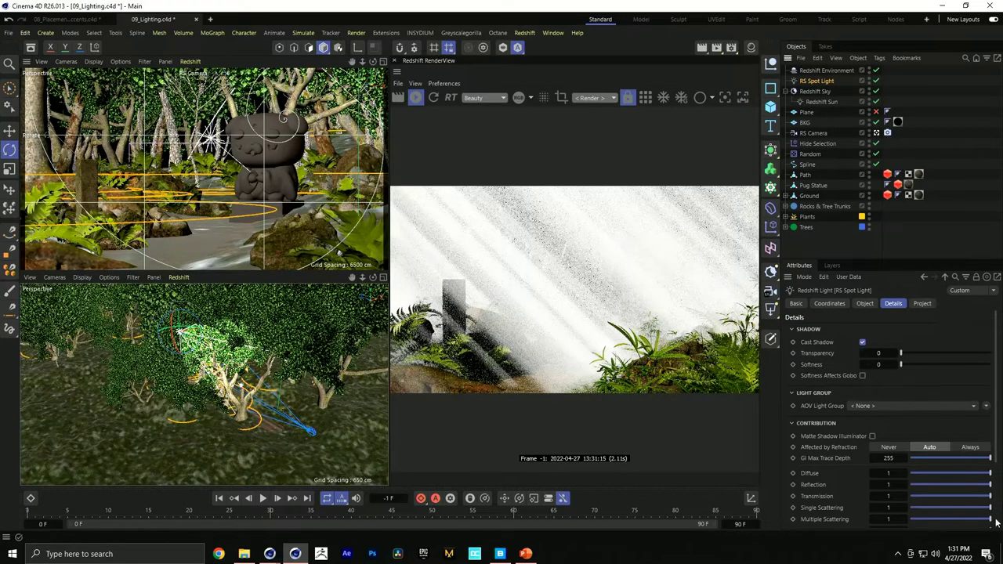
{"action": "scroll", "coordinate": [991, 444], "scroll_direction": "down", "scroll_amount": 3}
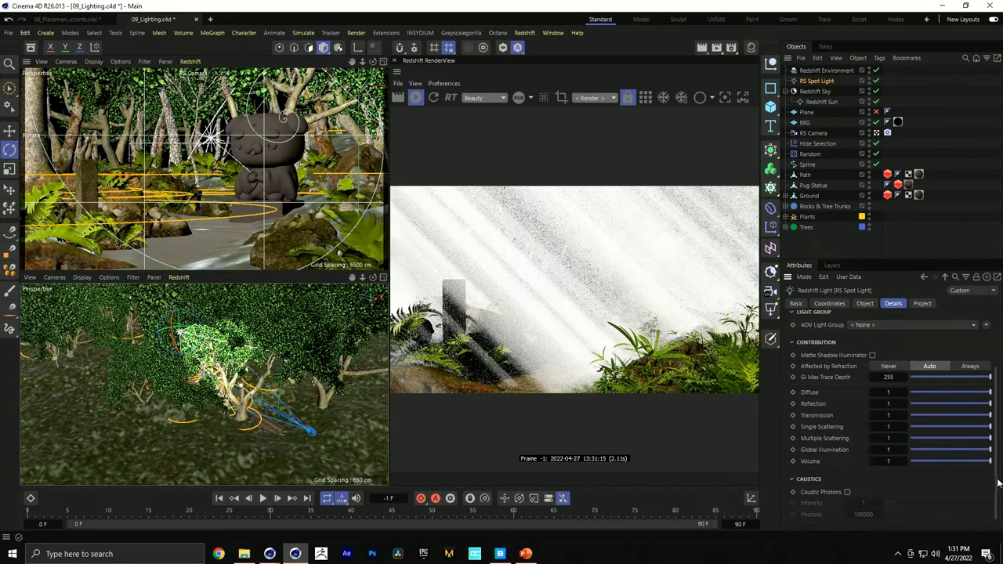
{"action": "left_click_drag", "start_coordinate": [967, 462], "coordinate": [958, 462]}
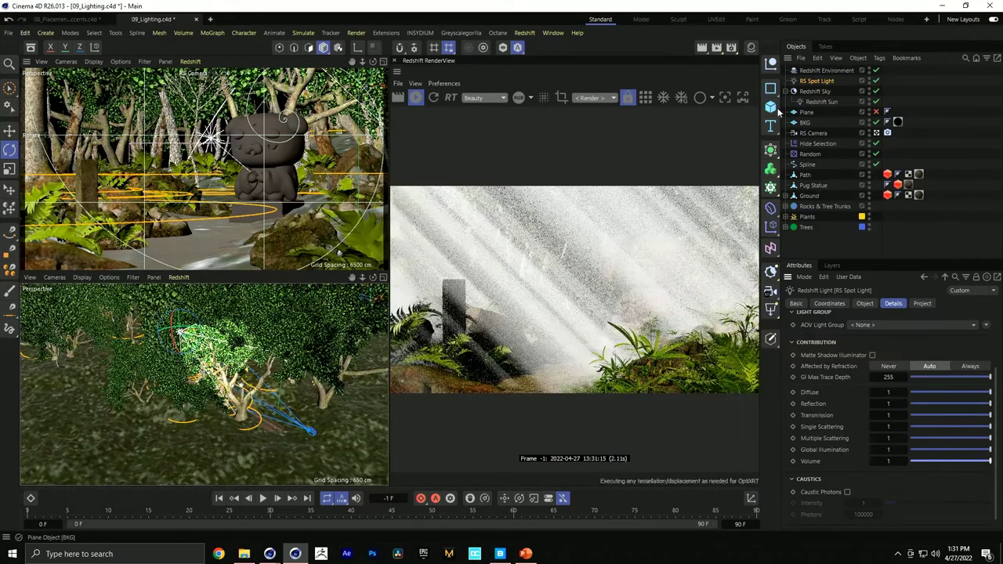
Lower the Redshift Environment's fog Scattering to 0.0279, keeping a white Tint
{"action": "left_click", "coordinate": [826, 71]}
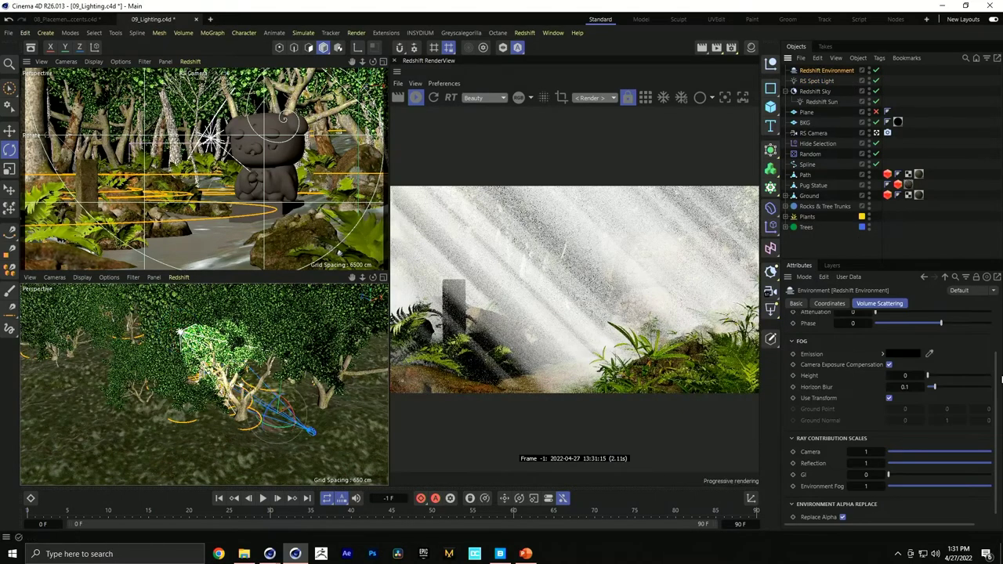
{"action": "scroll", "coordinate": [998, 368], "scroll_direction": "up", "scroll_amount": 3}
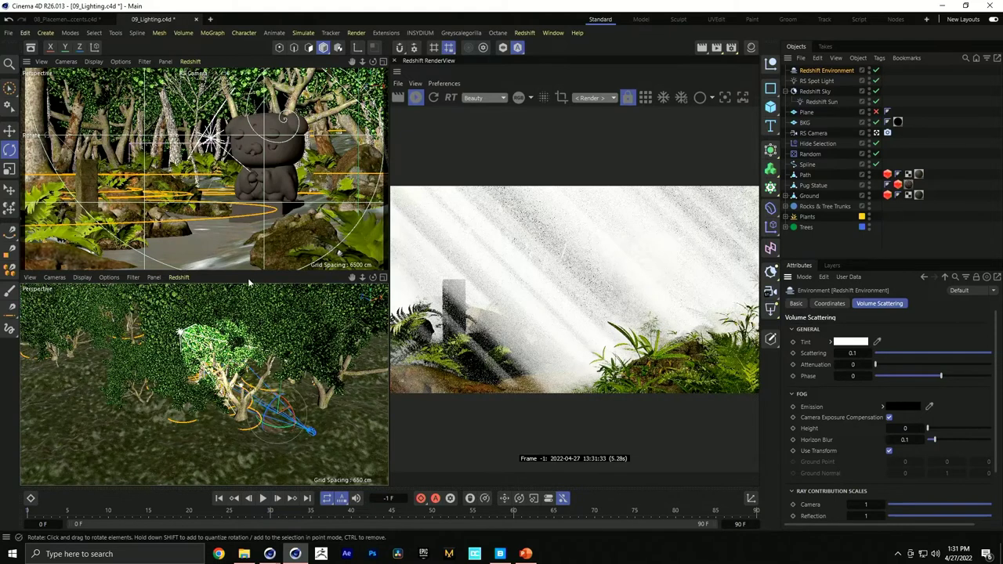
{"action": "left_click", "coordinate": [260, 221]}
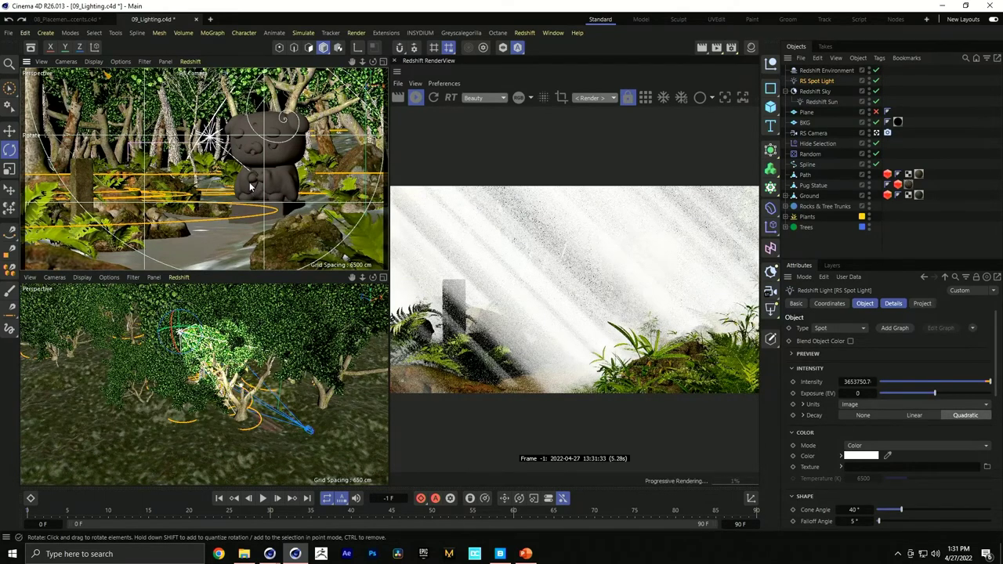
{"action": "left_click_drag", "start_coordinate": [247, 181], "coordinate": [264, 188]}
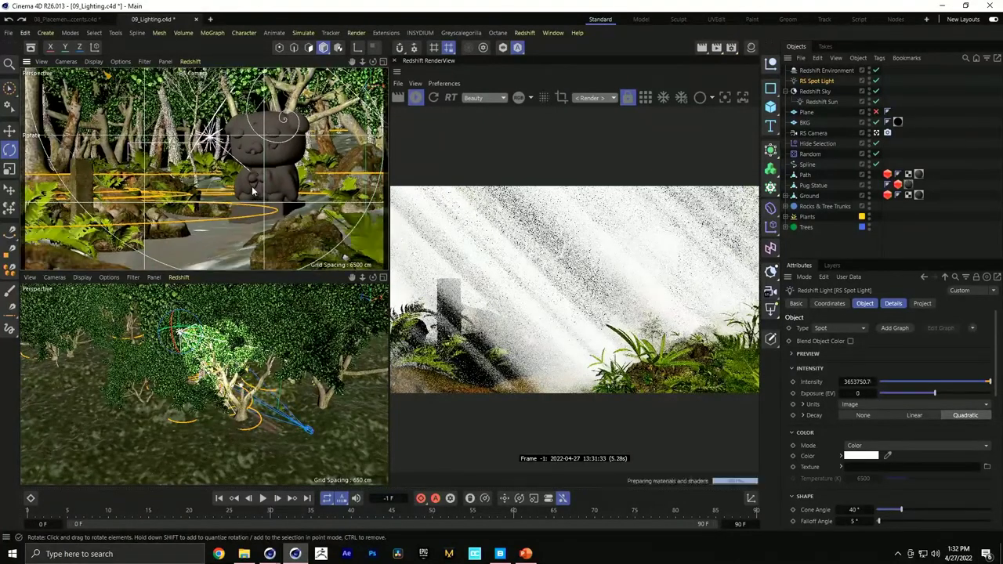
{"action": "left_click", "coordinate": [821, 71]}
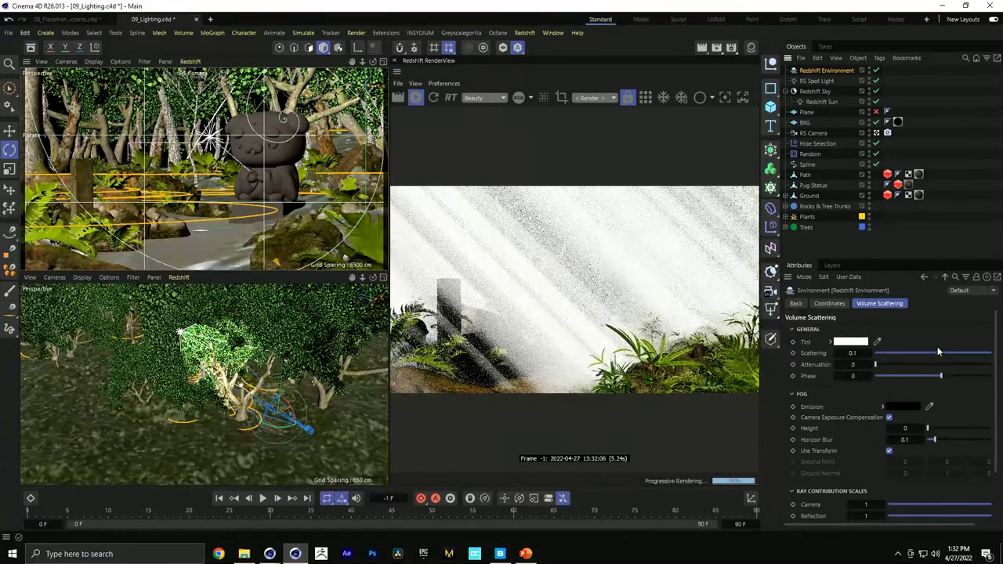
{"action": "left_click_drag", "start_coordinate": [936, 346], "coordinate": [900, 354]}
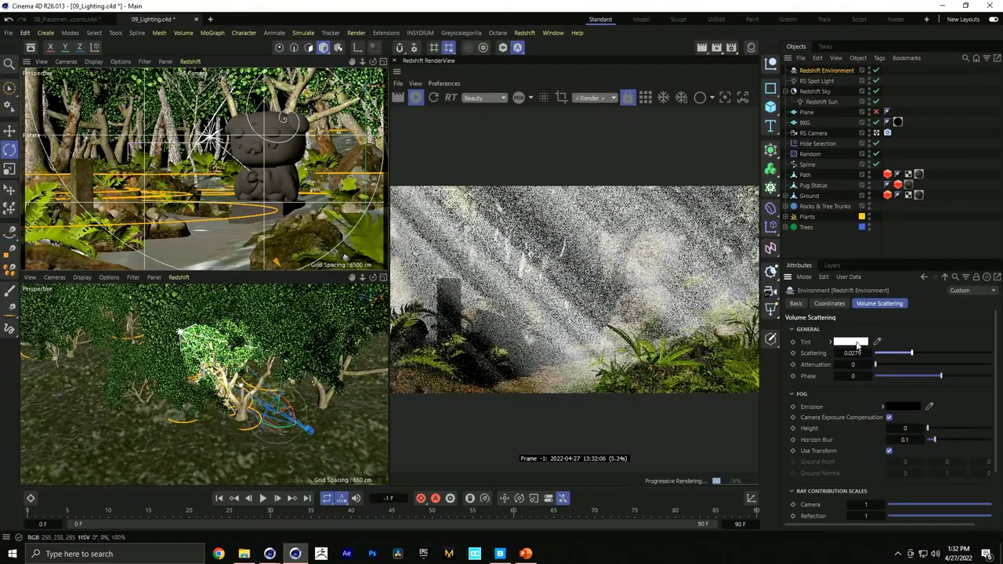
{"action": "left_click", "coordinate": [857, 343]}
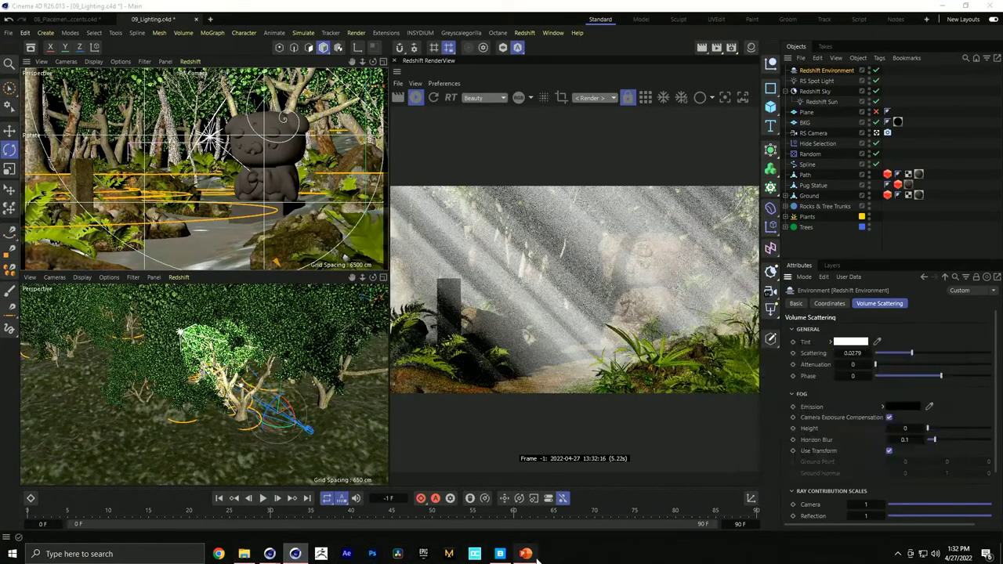
View the Mood Boards slide in PowerPoint for reference, then return to Cinema 4D
{"action": "left_click", "coordinate": [525, 554]}
{"action": "left_click_drag", "start_coordinate": [155, 361], "coordinate": [151, 252]}
{"action": "left_click", "coordinate": [82, 333]}
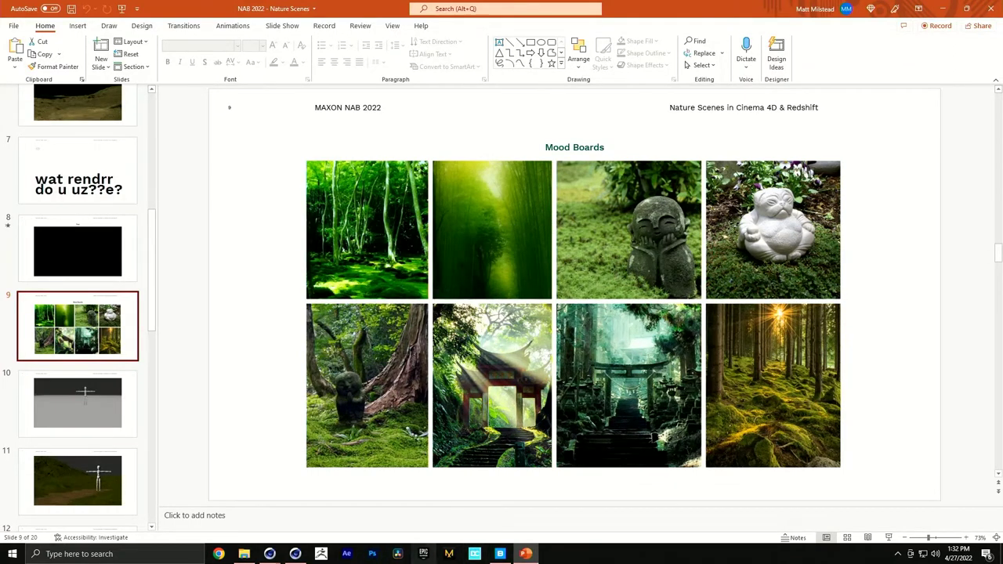
{"action": "left_click", "coordinate": [296, 553]}
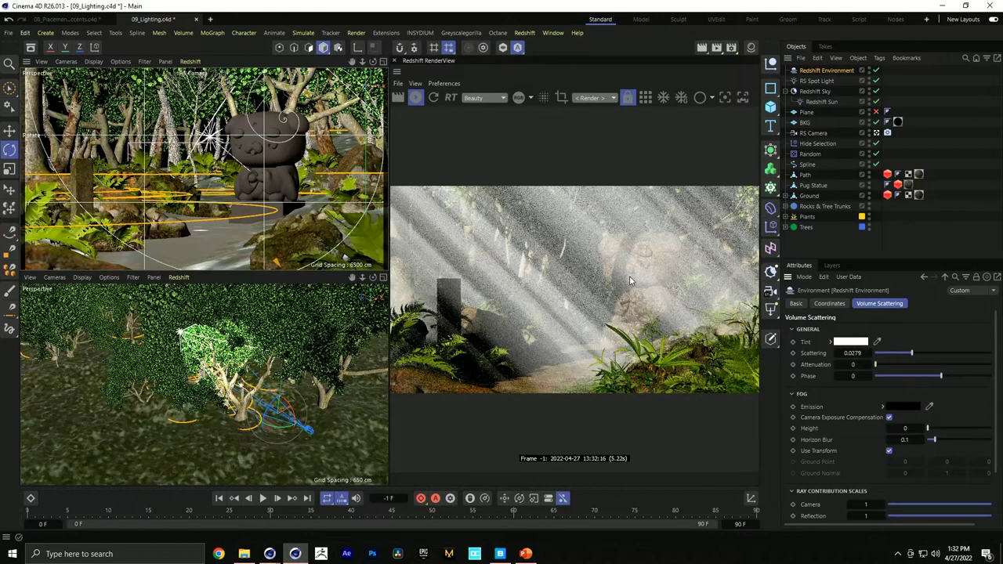
Tint the fog pale yellow-green at hue 73° and raise its Attenuation to 0.0307
{"action": "left_click", "coordinate": [862, 339]}
{"action": "left_click", "coordinate": [759, 394]}
{"action": "left_click", "coordinate": [893, 440]}
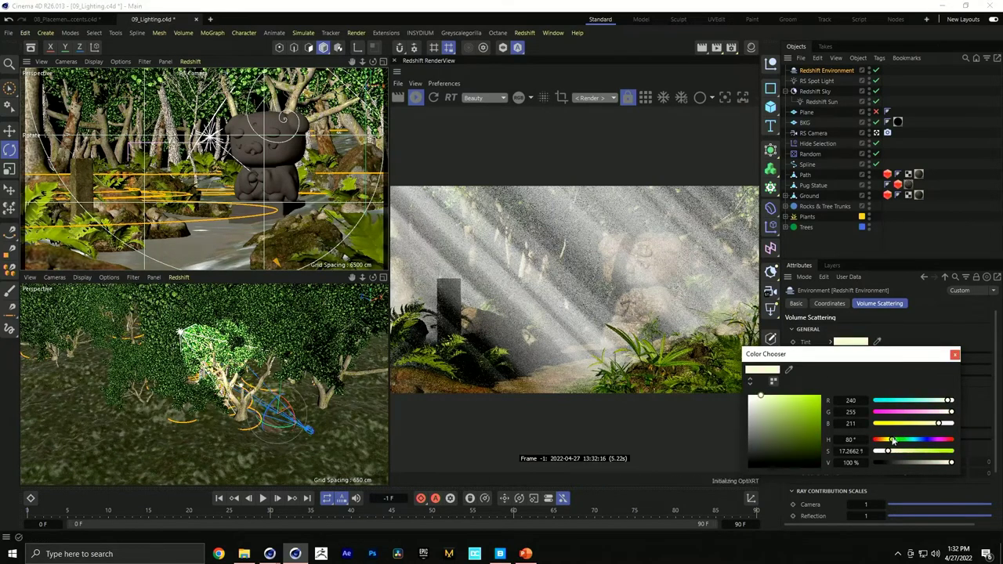
{"action": "left_click_drag", "start_coordinate": [893, 441], "coordinate": [890, 441]}
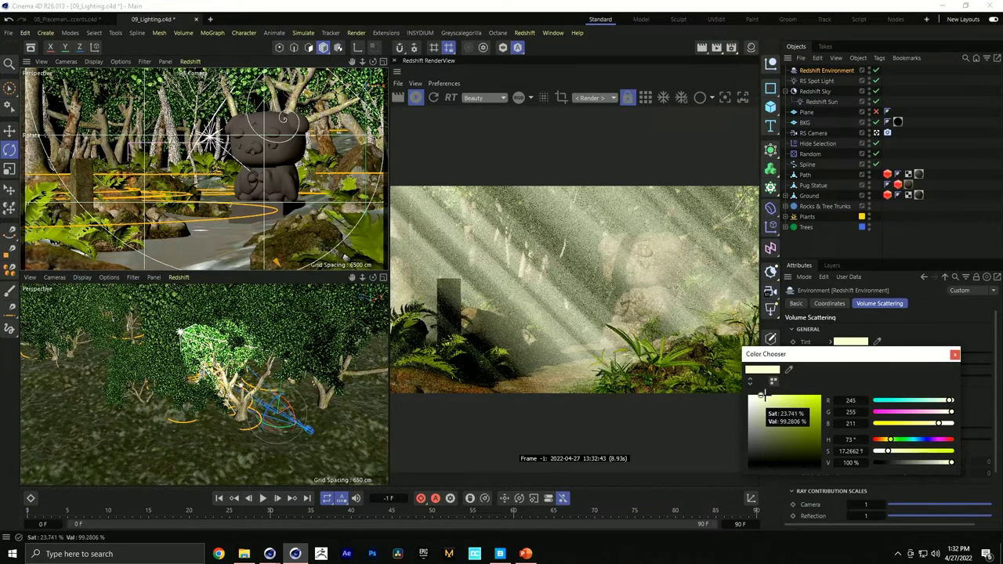
{"action": "left_click", "coordinate": [954, 356]}
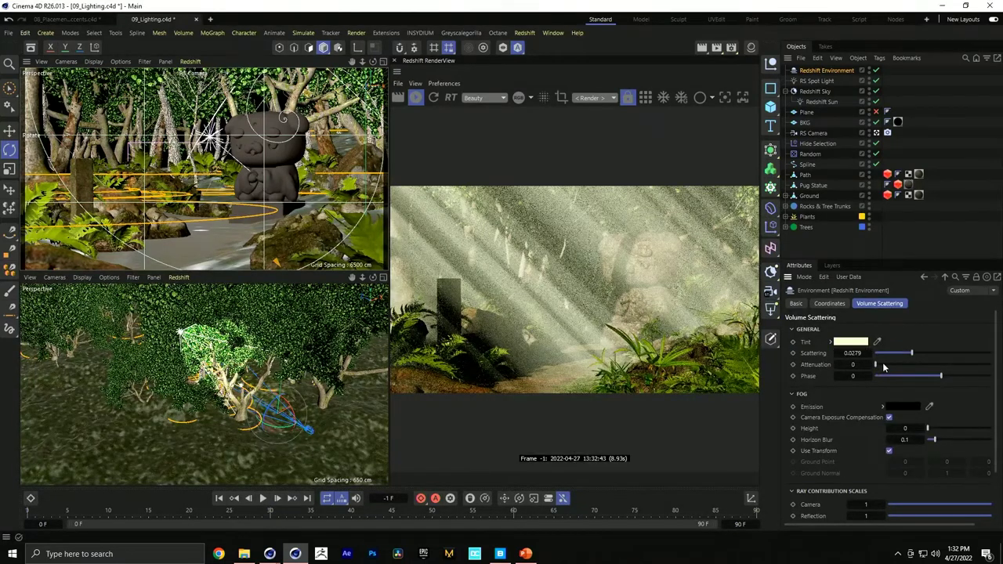
{"action": "left_click_drag", "start_coordinate": [886, 367], "coordinate": [918, 367]}
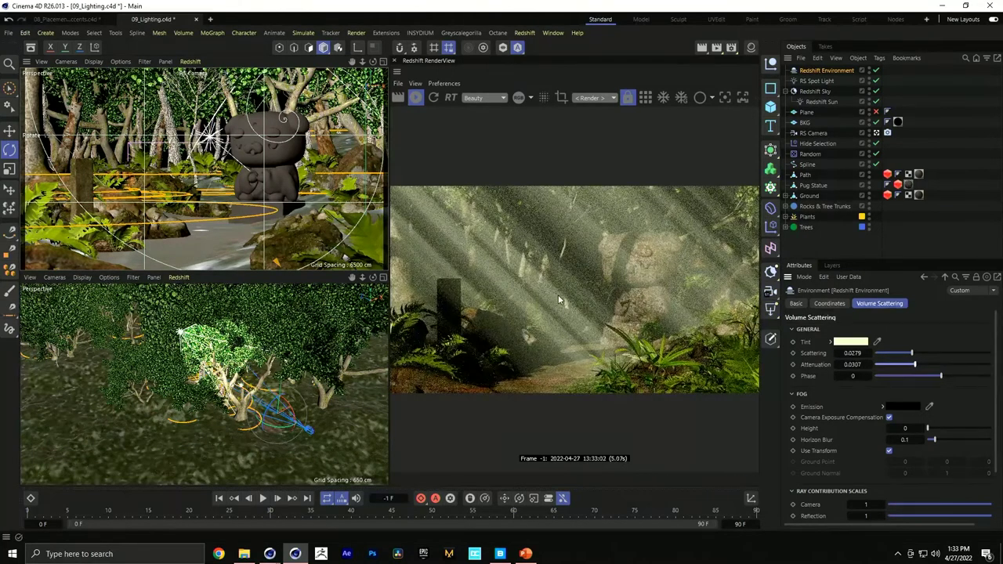
Rotate the RS Spot Light in the viewport to re-aim its beam
{"action": "left_click", "coordinate": [163, 327]}
{"action": "left_click_drag", "start_coordinate": [163, 327], "coordinate": [168, 328]}
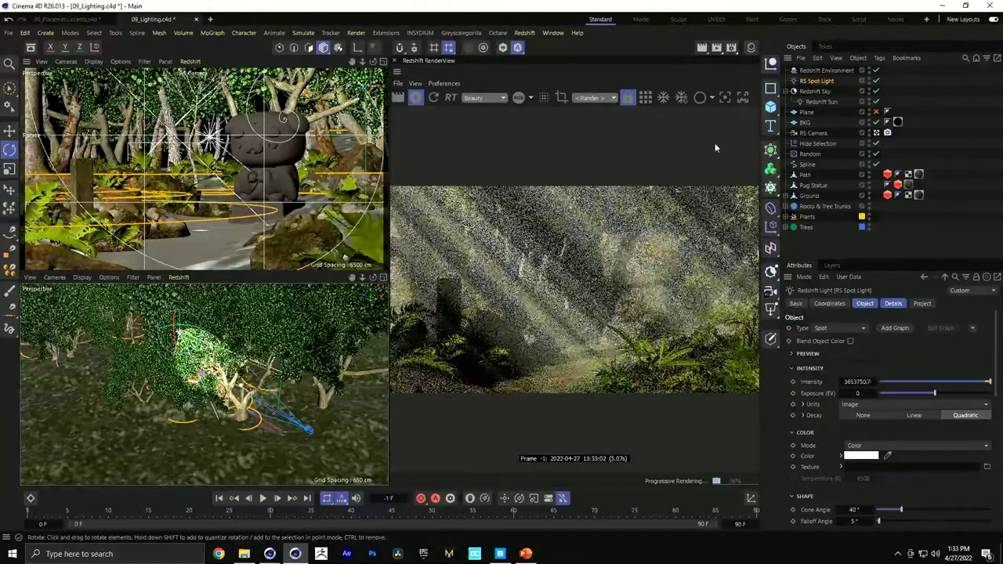
{"action": "scroll", "coordinate": [893, 415], "scroll_direction": "down", "scroll_amount": 10}
{"action": "scroll", "coordinate": [877, 391], "scroll_direction": "up", "scroll_amount": 5}
Narrow the spot light's cone to 17.1° with a 7° falloff, then reposition it
{"action": "left_click", "coordinate": [863, 304]}
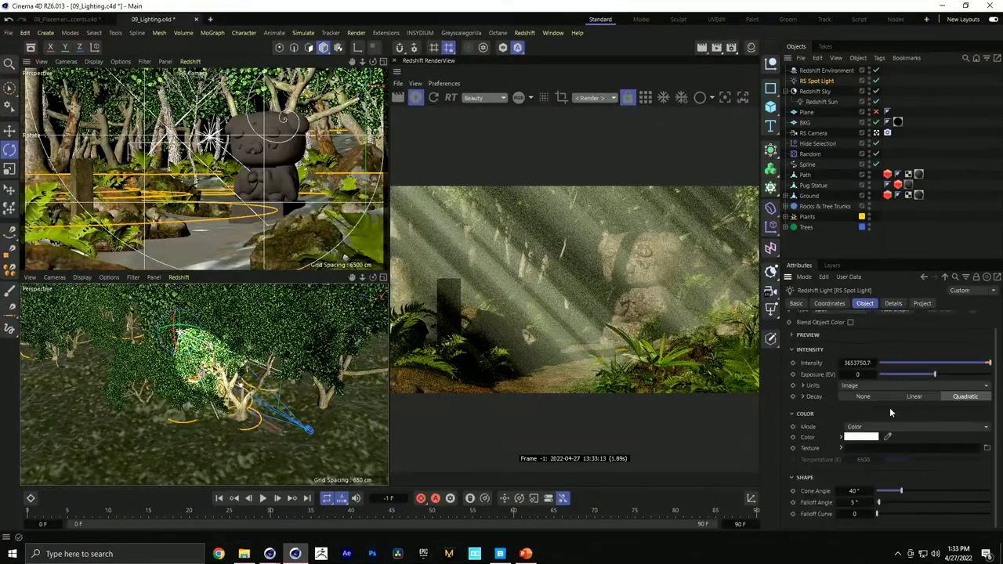
{"action": "left_click_drag", "start_coordinate": [899, 499], "coordinate": [890, 493]}
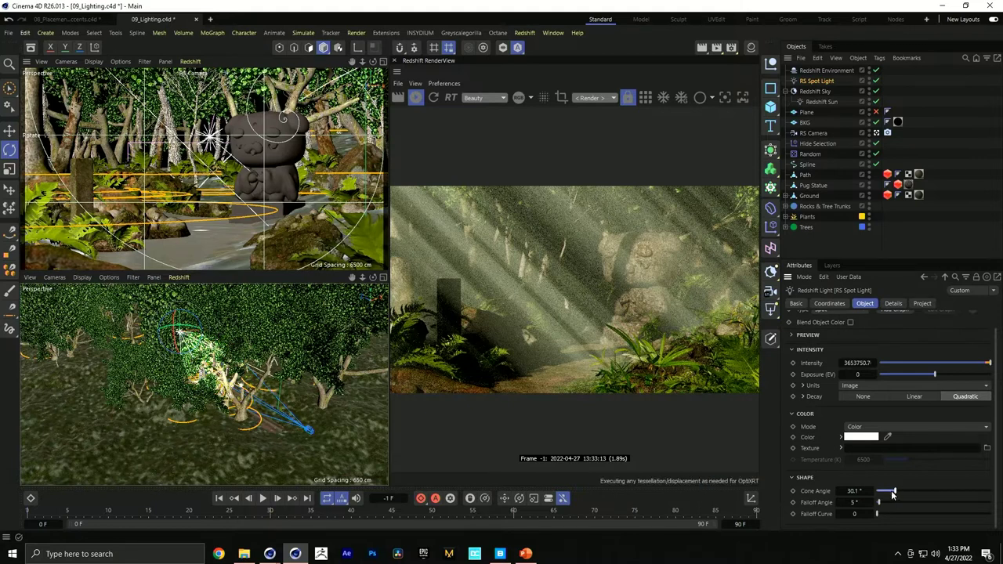
{"action": "left_click_drag", "start_coordinate": [195, 376], "coordinate": [243, 386], "text": "alt"}
{"action": "left_click_drag", "start_coordinate": [887, 492], "coordinate": [885, 492]}
{"action": "mouse_move", "coordinate": [878, 502]}
{"action": "left_mouse_down"}
{"action": "mouse_move", "coordinate": [891, 504]}
{"action": "mouse_move", "coordinate": [878, 503]}
{"action": "left_mouse_up"}
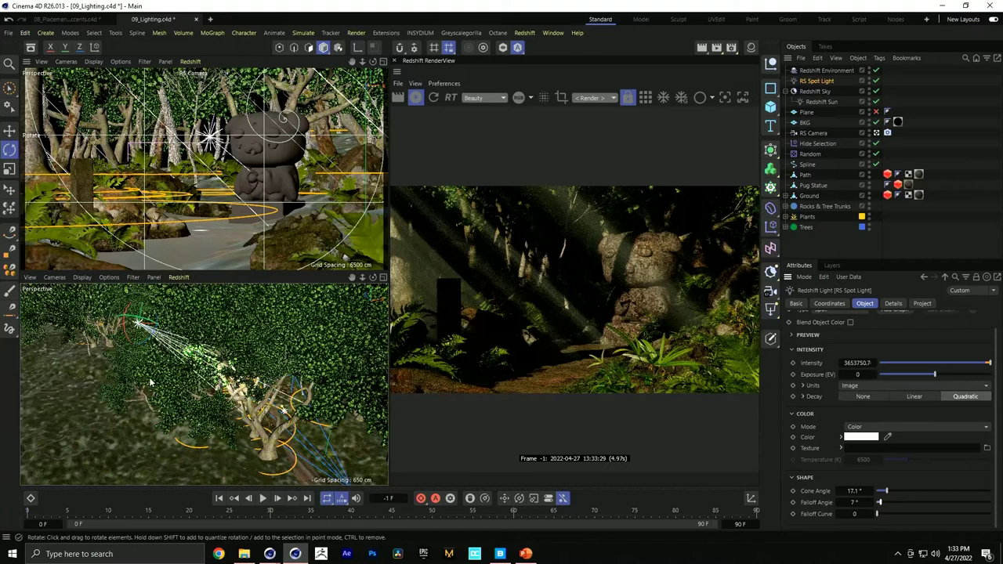
{"action": "key", "text": "e"}
{"action": "left_click_drag", "start_coordinate": [195, 357], "coordinate": [192, 365]}
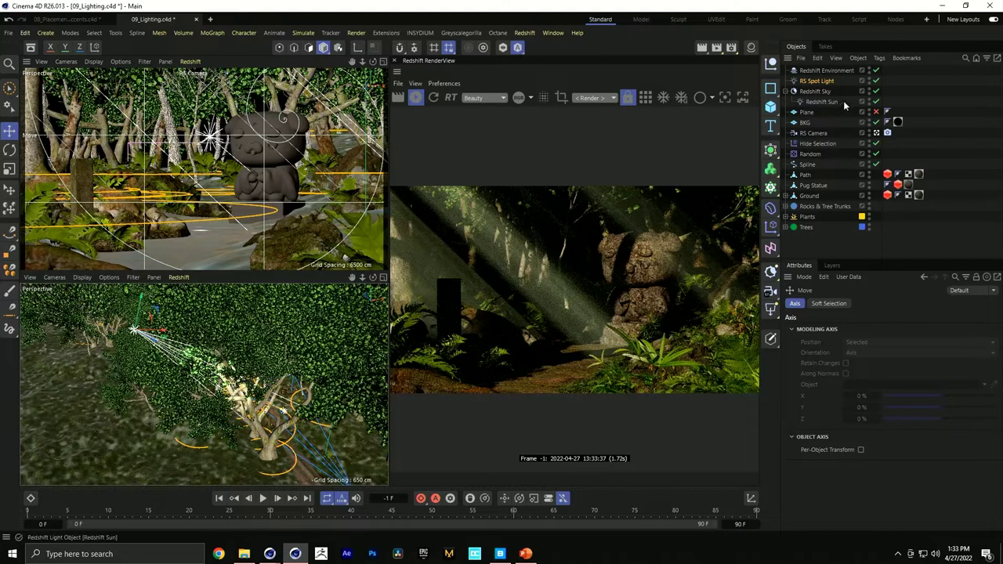
Change the RS Spot Light's colour to a pale yellow
{"action": "left_click", "coordinate": [816, 80]}
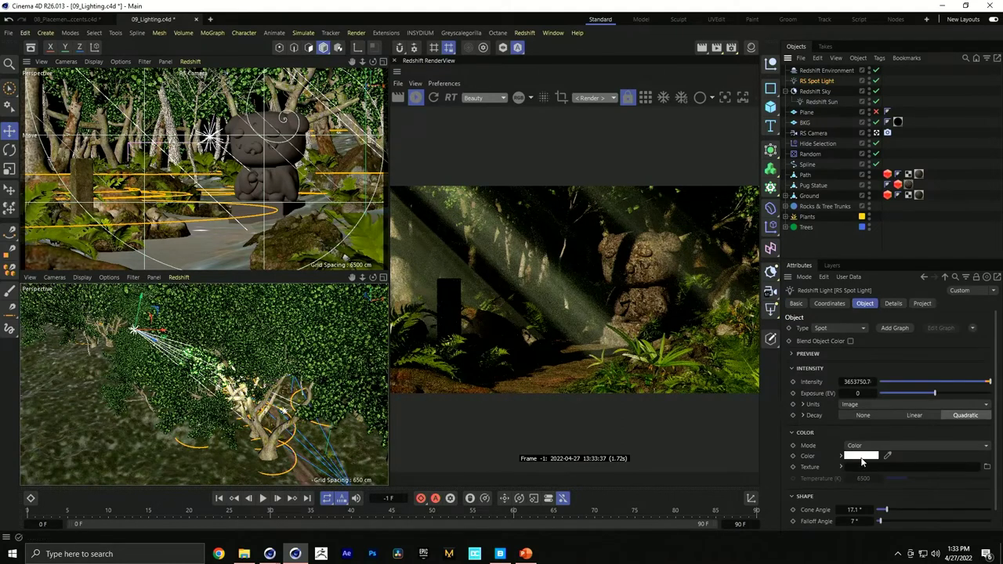
{"action": "left_click", "coordinate": [861, 457]}
{"action": "left_click", "coordinate": [778, 465]}
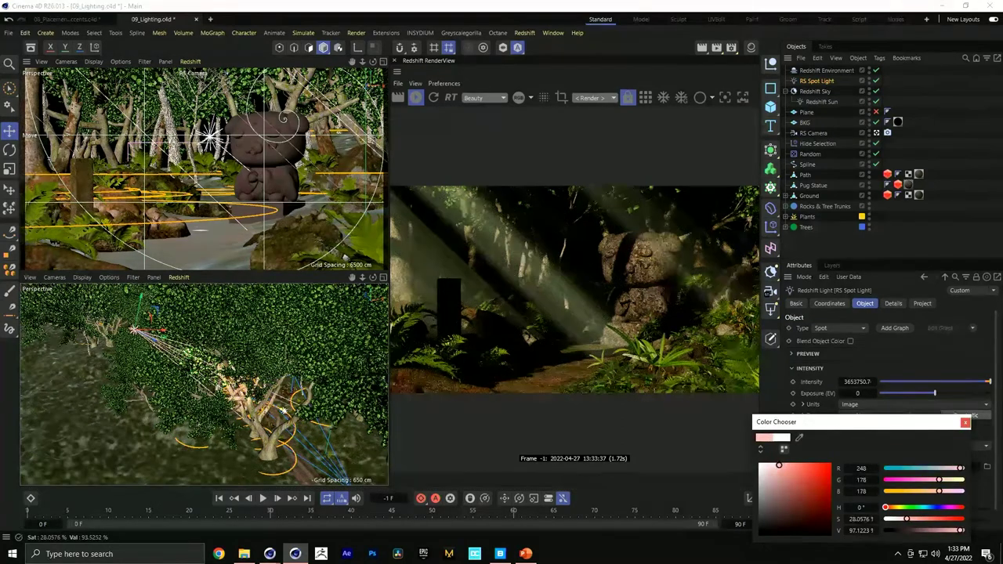
{"action": "left_click", "coordinate": [775, 469]}
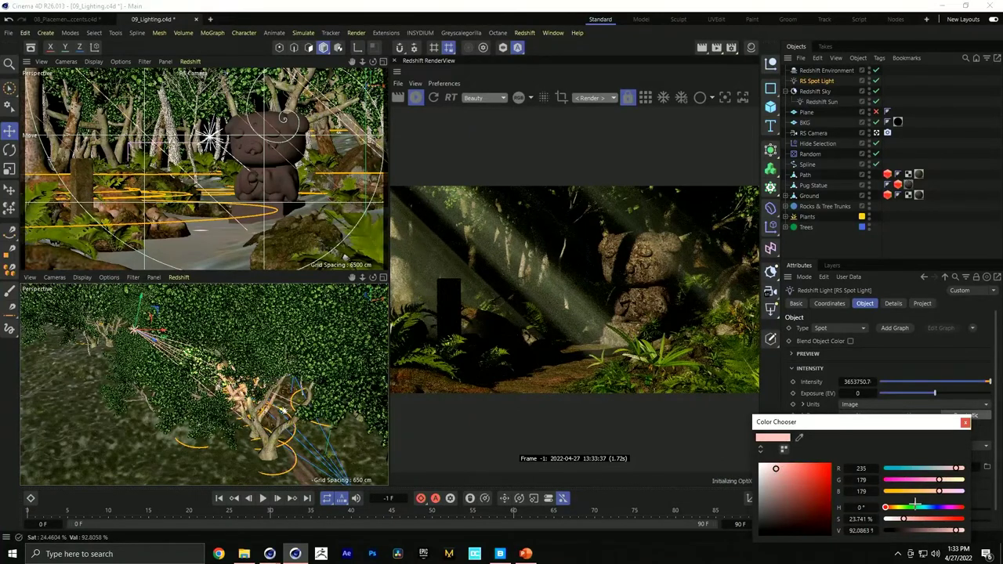
{"action": "left_click_drag", "start_coordinate": [913, 507], "coordinate": [897, 507]}
{"action": "left_click_drag", "start_coordinate": [789, 469], "coordinate": [789, 463]}
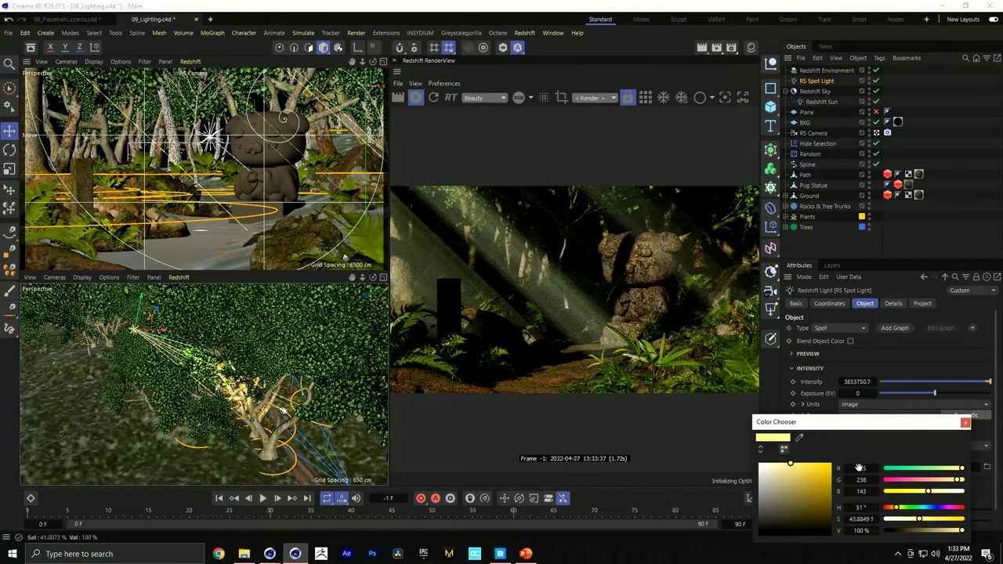
{"action": "left_click", "coordinate": [963, 422]}
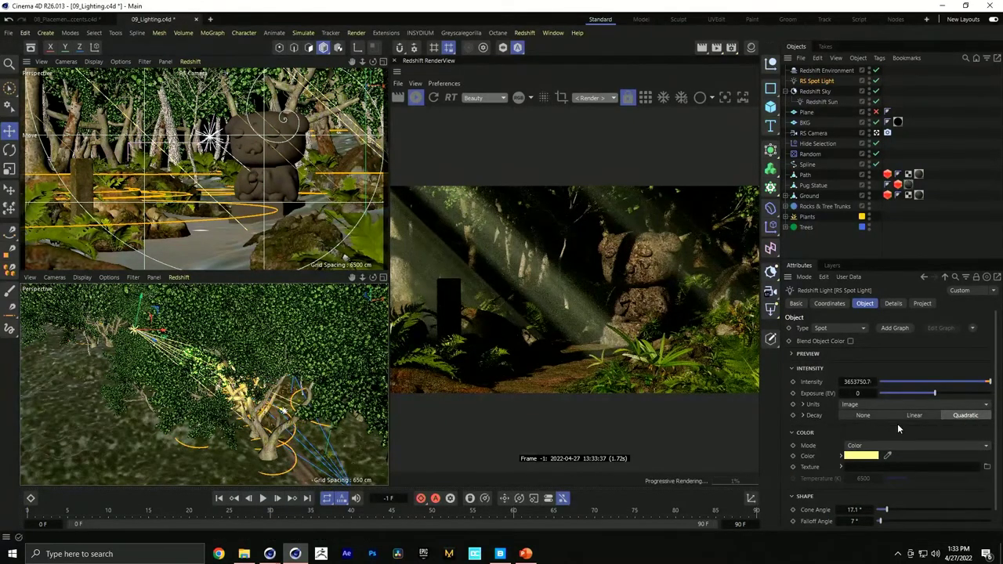
Set the spot light's Exposure to about -0.4 EV after brighter and darker trials
{"action": "left_click_drag", "start_coordinate": [923, 389], "coordinate": [945, 393]}
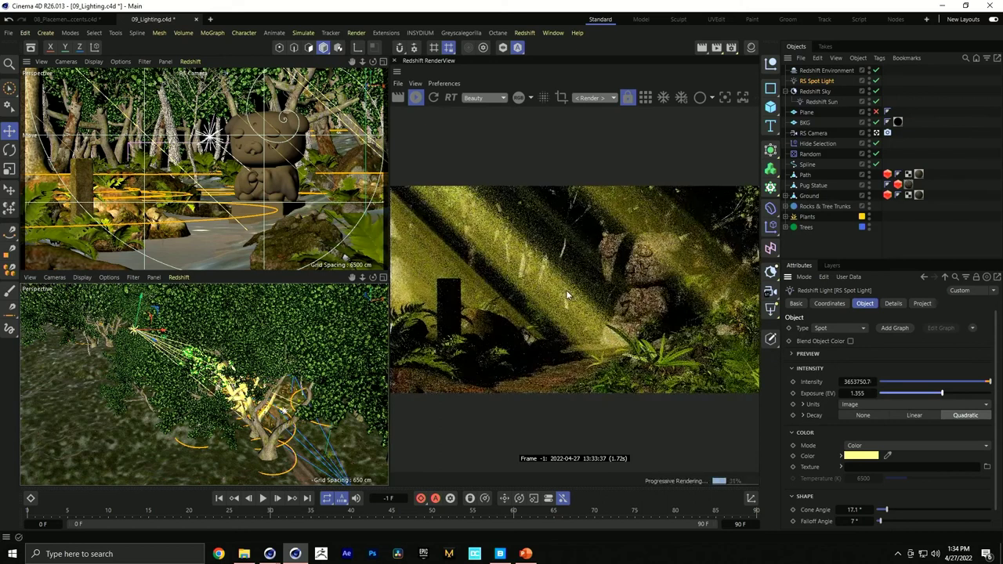
{"action": "left_click_drag", "start_coordinate": [942, 392], "coordinate": [924, 393]}
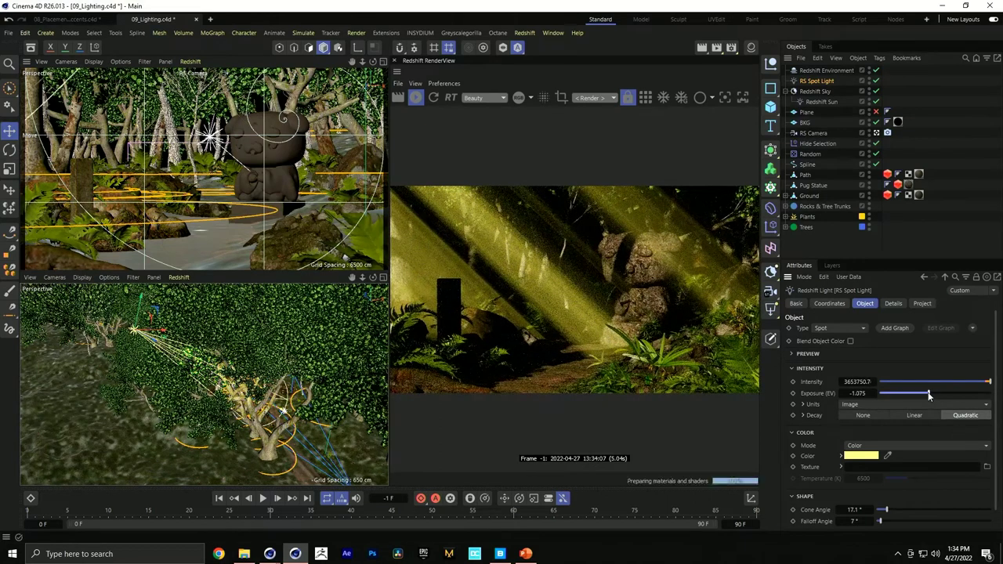
{"action": "left_click", "coordinate": [824, 71]}
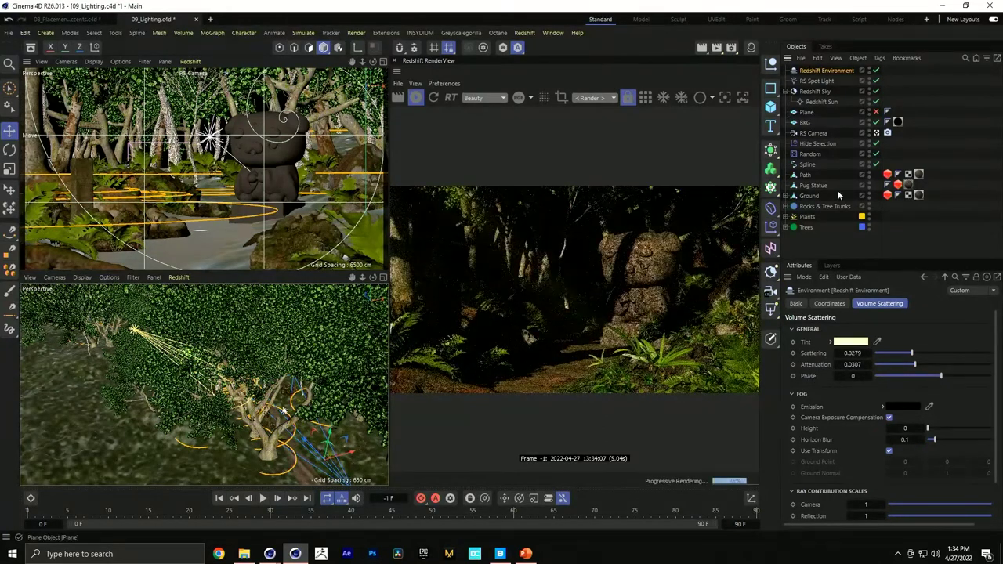
{"action": "left_click", "coordinate": [816, 80]}
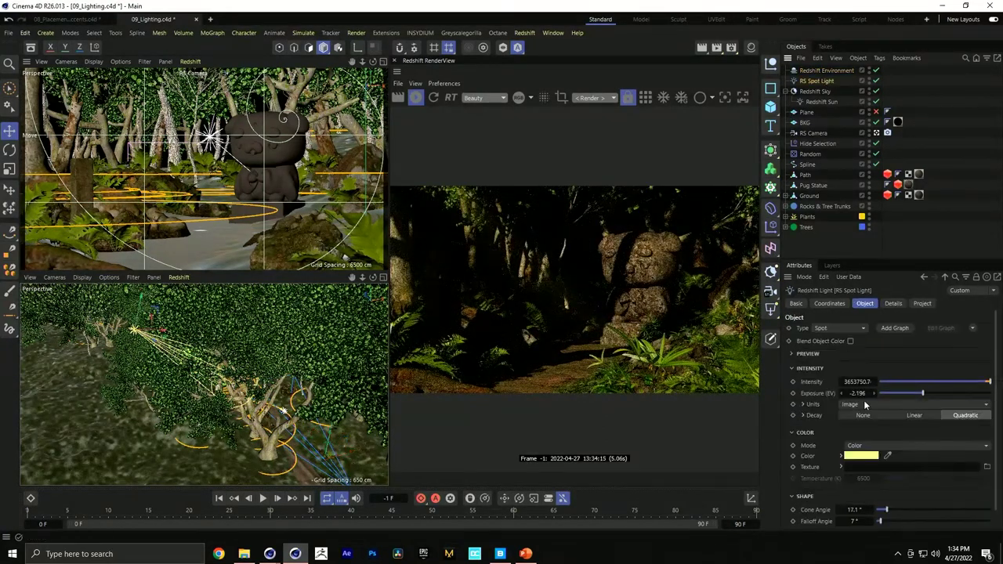
{"action": "left_click", "coordinate": [932, 394]}
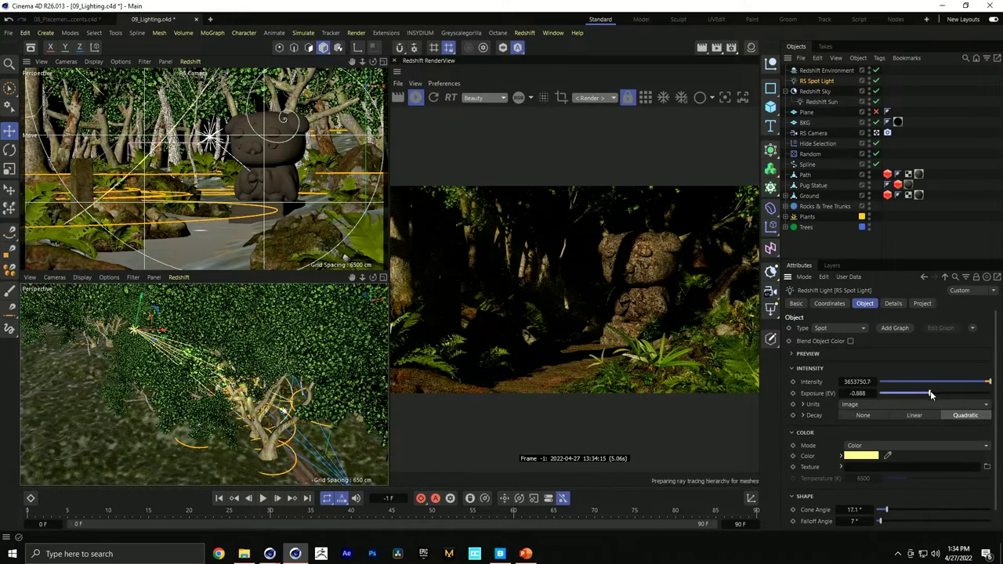
{"action": "left_click", "coordinate": [932, 394]}
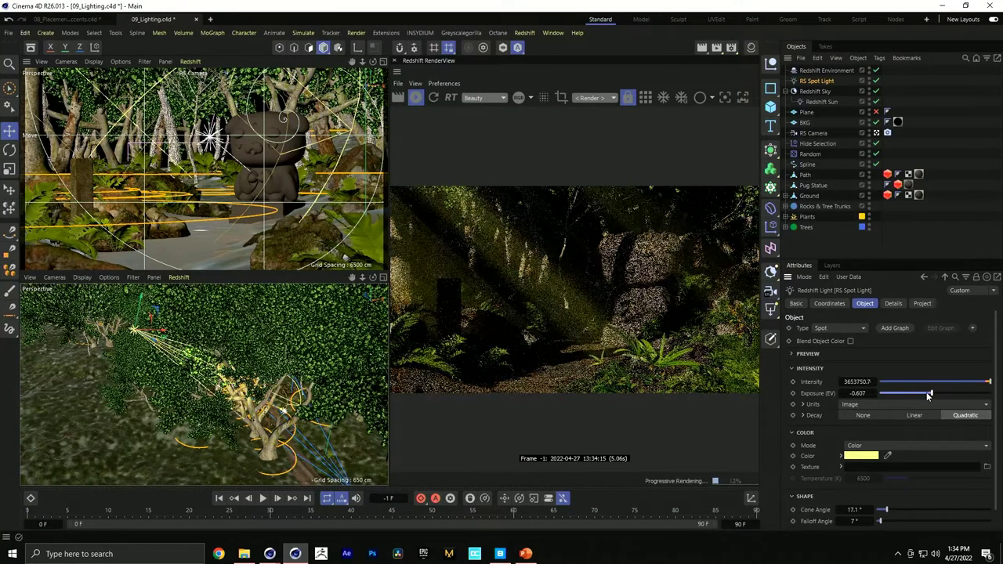
{"action": "left_click", "coordinate": [826, 69]}
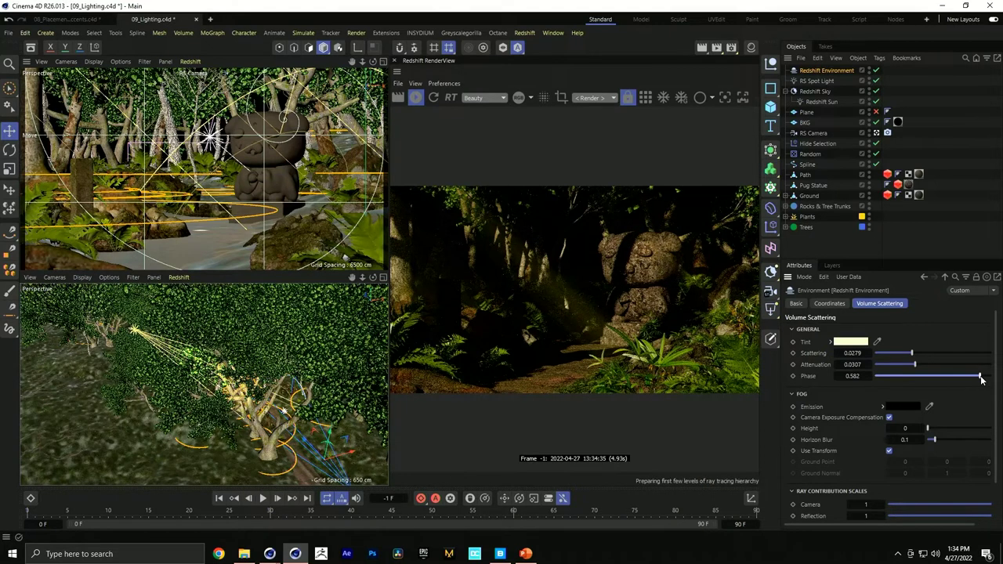
Try a fog Phase of -0.793, then settle on -0.129
{"action": "left_click_drag", "start_coordinate": [980, 376], "coordinate": [929, 377]}
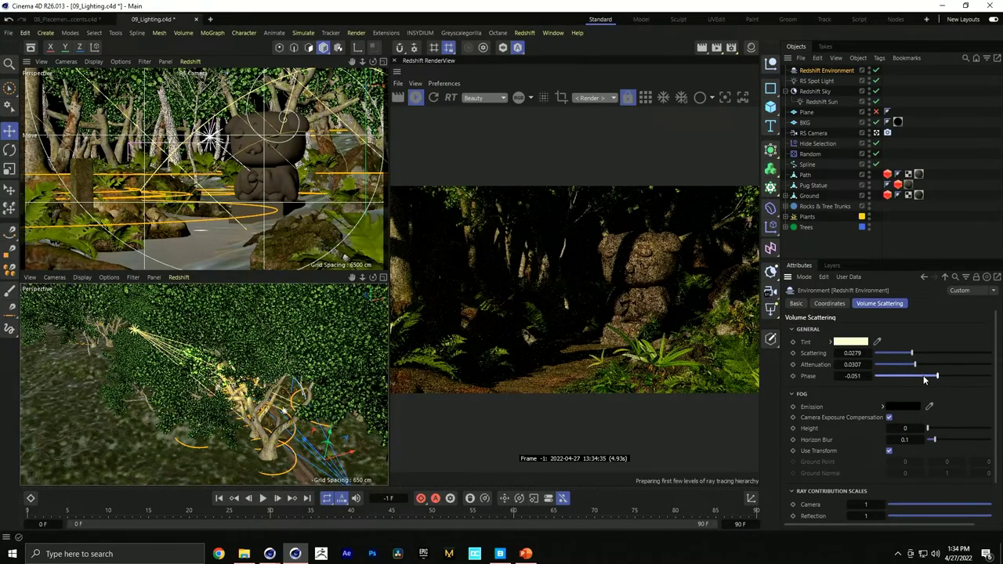
{"action": "left_click_drag", "start_coordinate": [969, 376], "coordinate": [975, 377]}
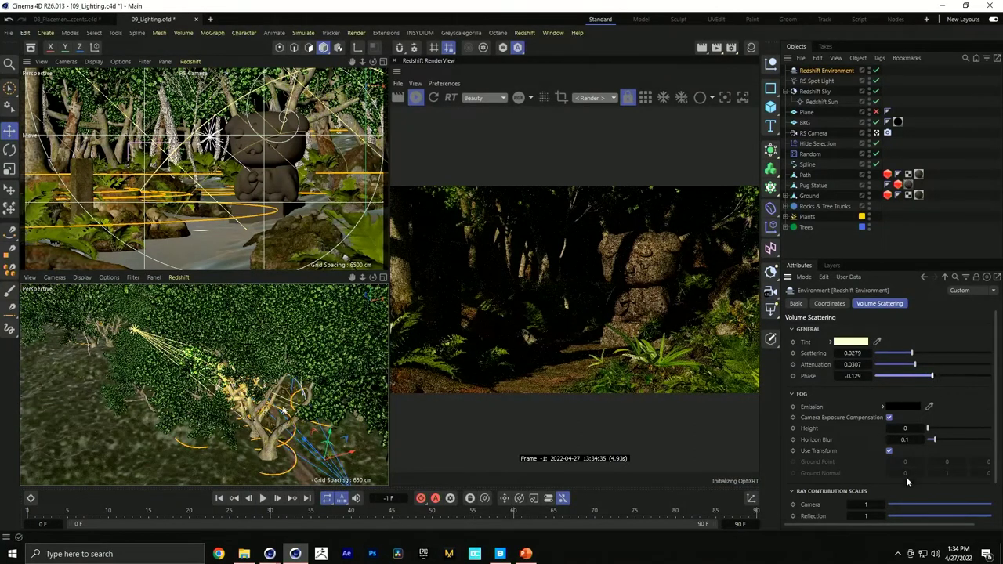
Raise the fog Height in the Fog section from 0 up to 54
{"action": "scroll", "coordinate": [923, 414], "scroll_direction": "down", "scroll_amount": 2}
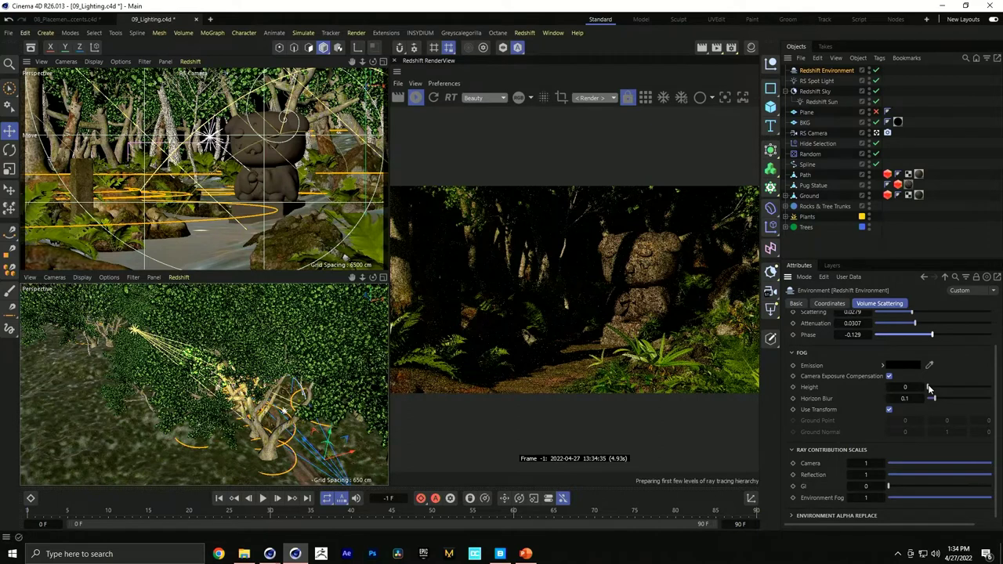
{"action": "left_click_drag", "start_coordinate": [930, 387], "coordinate": [936, 390]}
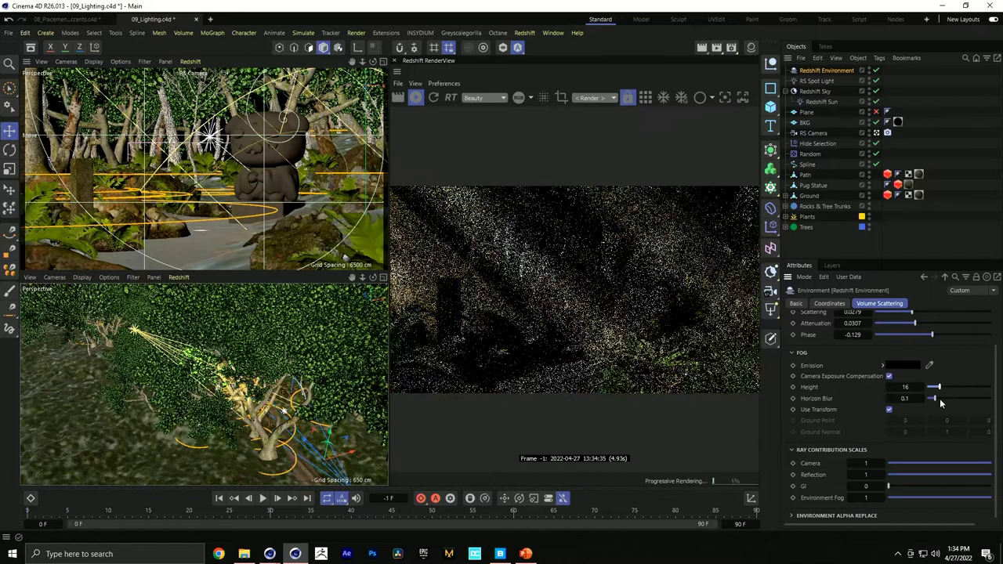
{"action": "left_click", "coordinate": [957, 389]}
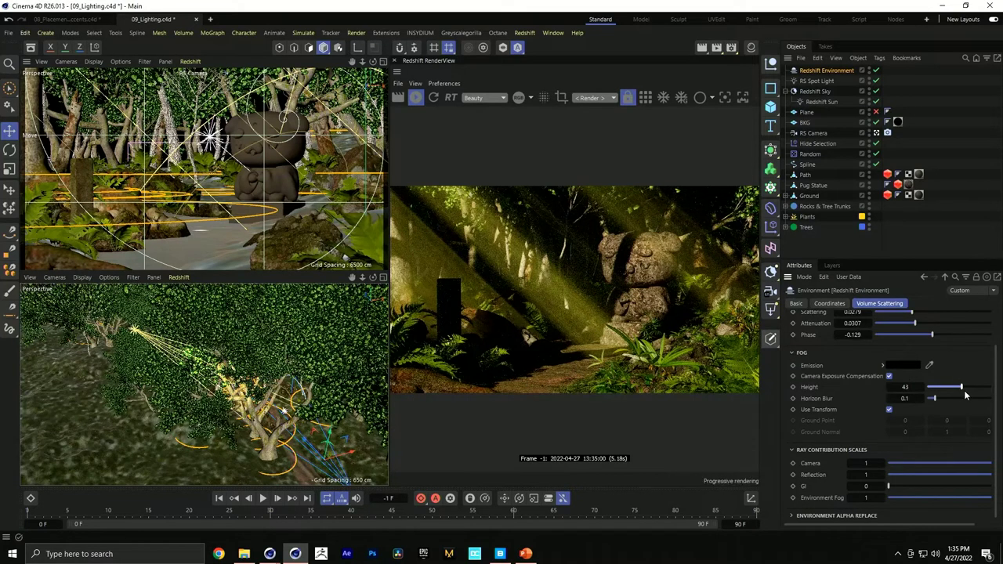
{"action": "left_click", "coordinate": [967, 392]}
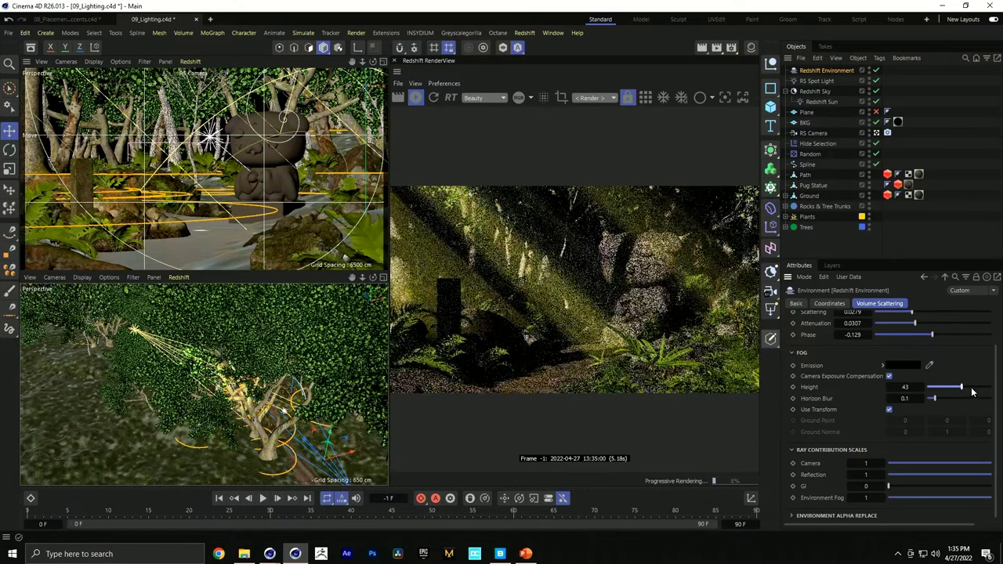
Try dark grey, yellow and light red Emission colours for the fog
{"action": "left_click", "coordinate": [901, 365]}
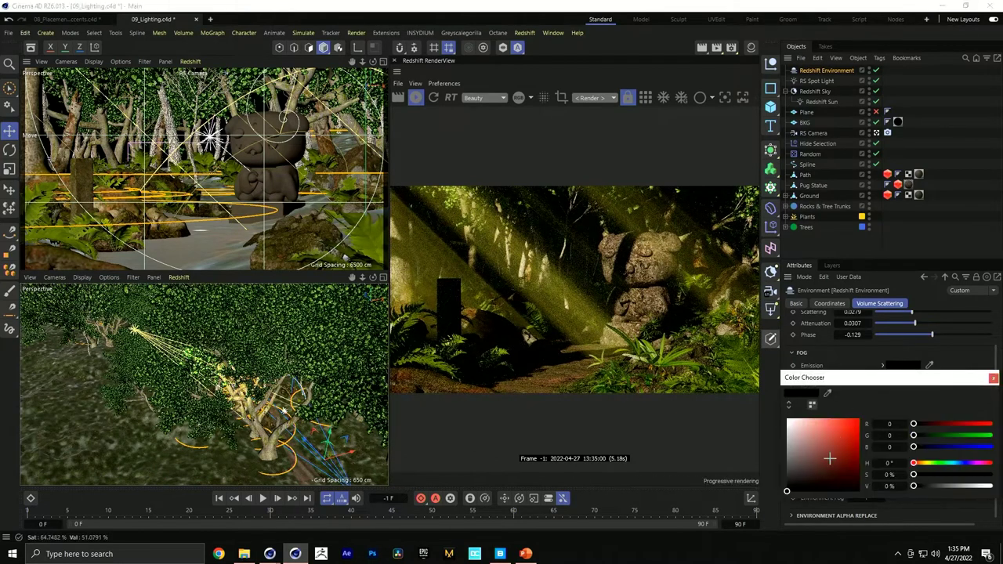
{"action": "left_click", "coordinate": [787, 478]}
{"action": "left_click", "coordinate": [927, 463]}
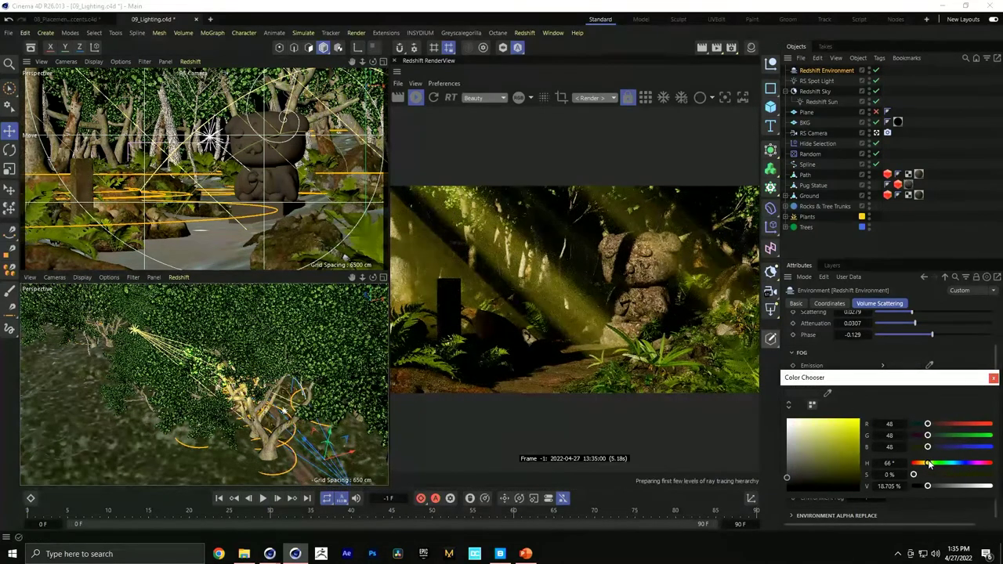
{"action": "left_click", "coordinate": [993, 378]}
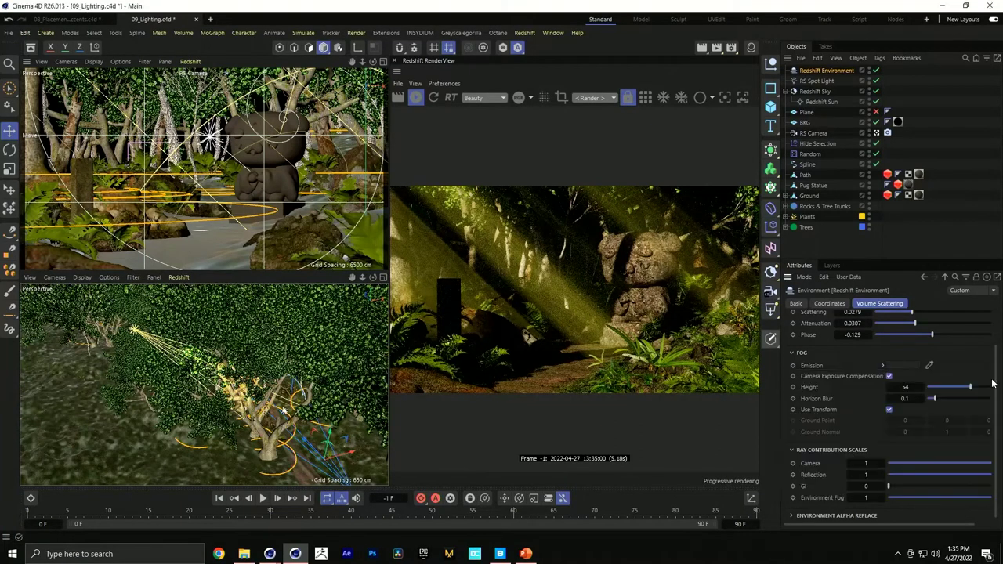
{"action": "left_click", "coordinate": [906, 366]}
{"action": "left_click", "coordinate": [827, 429]}
{"action": "left_click", "coordinate": [990, 379]}
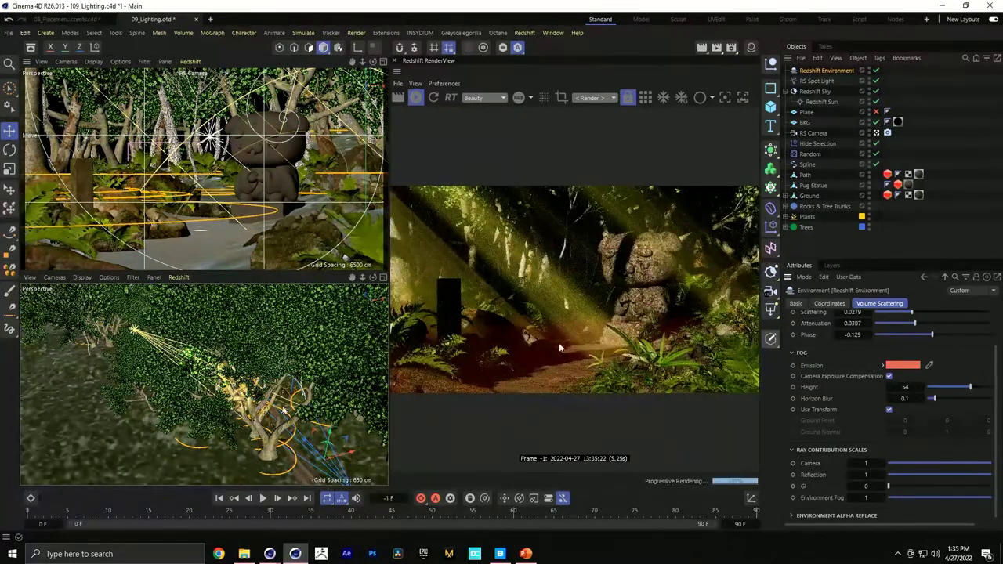
Set fog Height to 21, desaturate Emission back to black, and select Horizon Blur
{"action": "left_click_drag", "start_coordinate": [1000, 384], "coordinate": [989, 387]}
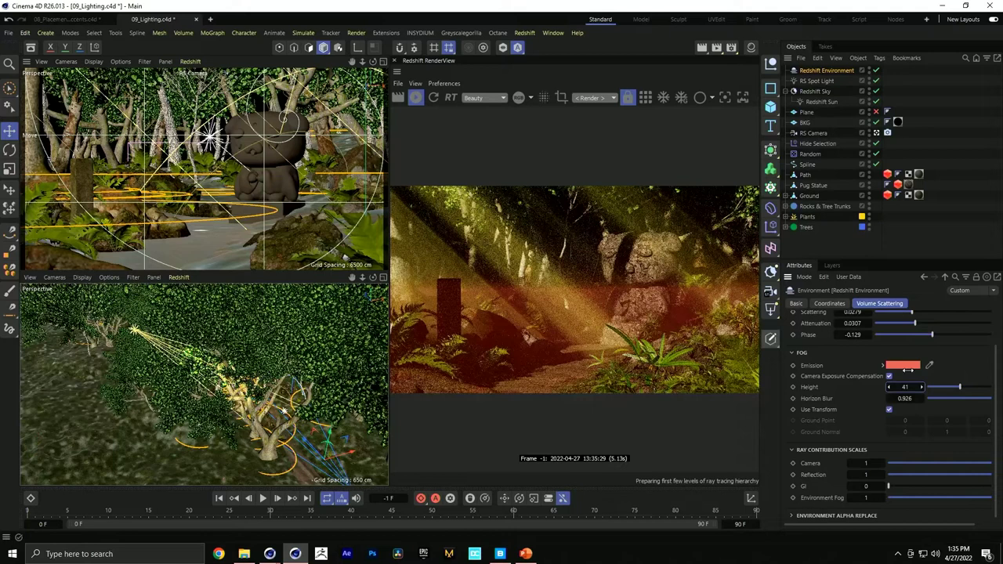
{"action": "left_click", "coordinate": [904, 365]}
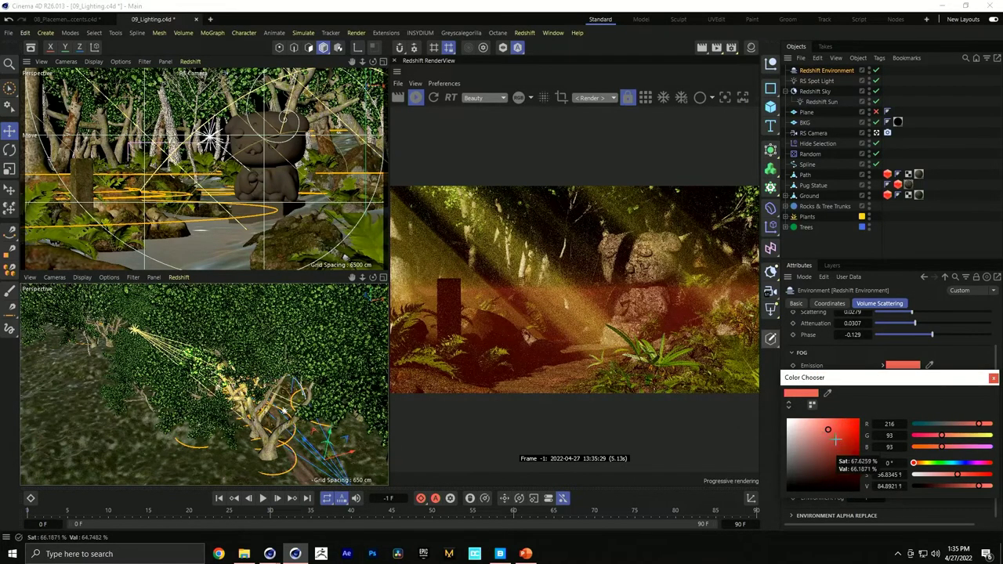
{"action": "left_click", "coordinate": [823, 425]}
{"action": "mouse_move", "coordinate": [821, 423]}
{"action": "left_mouse_down"}
{"action": "mouse_move", "coordinate": [787, 439]}
{"action": "mouse_move", "coordinate": [787, 492]}
{"action": "left_mouse_up"}
{"action": "left_click", "coordinate": [993, 378]}
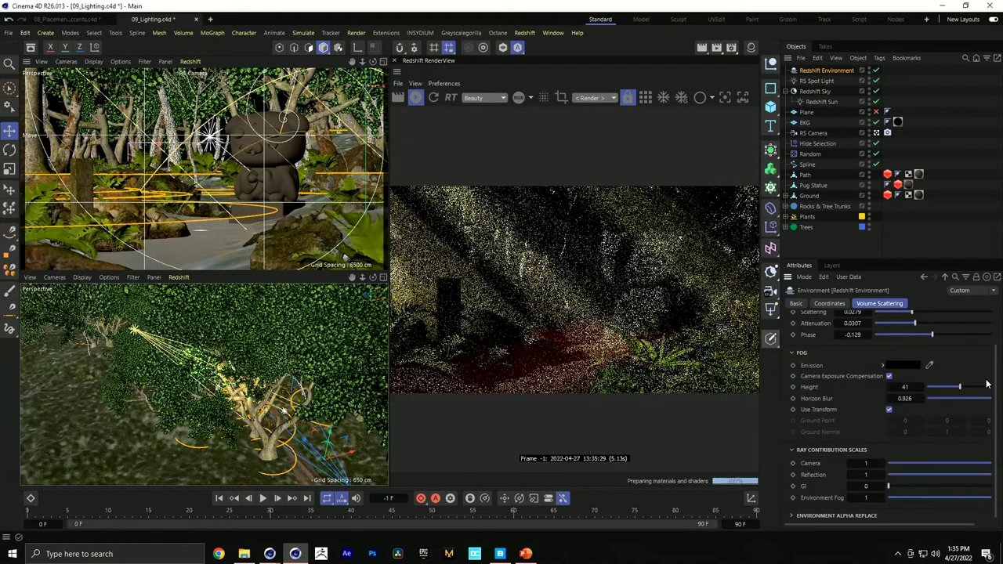
{"action": "double_click", "coordinate": [905, 398]}
Enter a Horizon Blur of 0.1, then move the spot light to a new position
{"action": "type", "text": "0.1"}
{"action": "key", "text": "Return"}
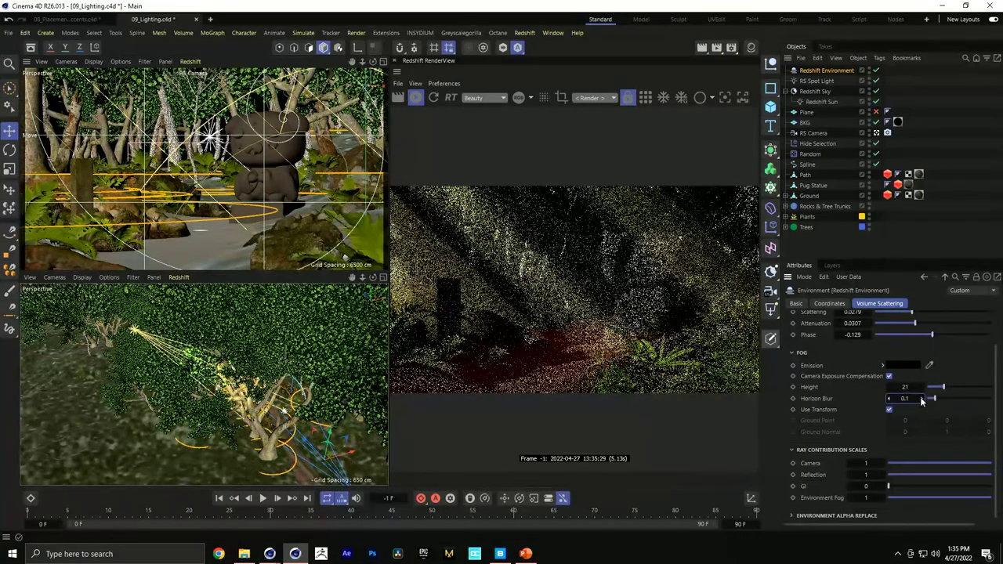
{"action": "left_click", "coordinate": [135, 339]}
{"action": "left_click_drag", "start_coordinate": [135, 340], "coordinate": [279, 383]}
Rotate the spot light to aim its beam at the pug statue and adjust its placement
{"action": "key", "text": "r"}
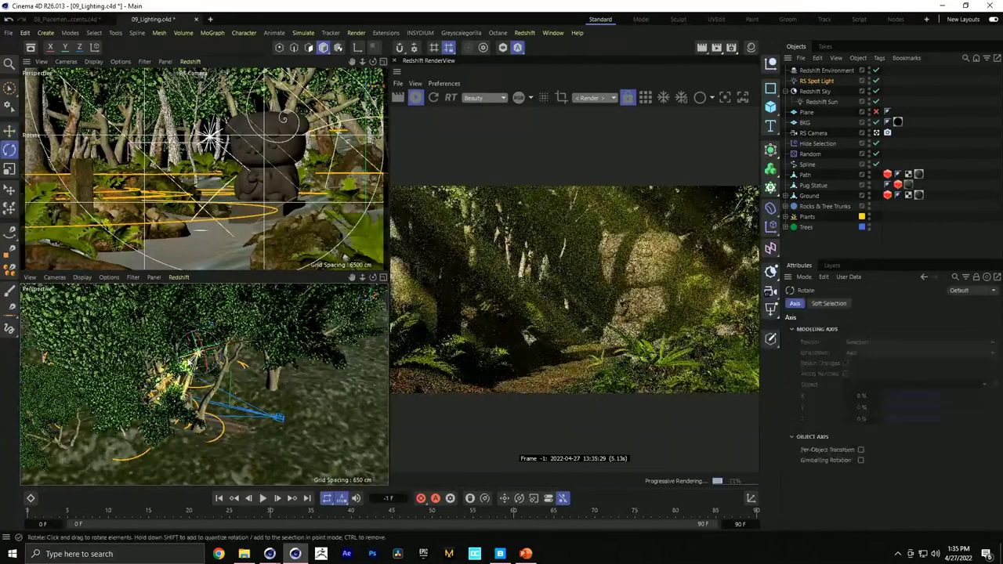
{"action": "mouse_move", "coordinate": [188, 348]}
{"action": "left_mouse_down"}
{"action": "mouse_move", "coordinate": [207, 353]}
{"action": "mouse_move", "coordinate": [167, 379]}
{"action": "mouse_move", "coordinate": [55, 396]}
{"action": "mouse_move", "coordinate": [169, 368]}
{"action": "mouse_move", "coordinate": [174, 356]}
{"action": "left_mouse_up"}
{"action": "key", "text": "e"}
{"action": "key", "text": "t"}
{"action": "key", "text": "e"}
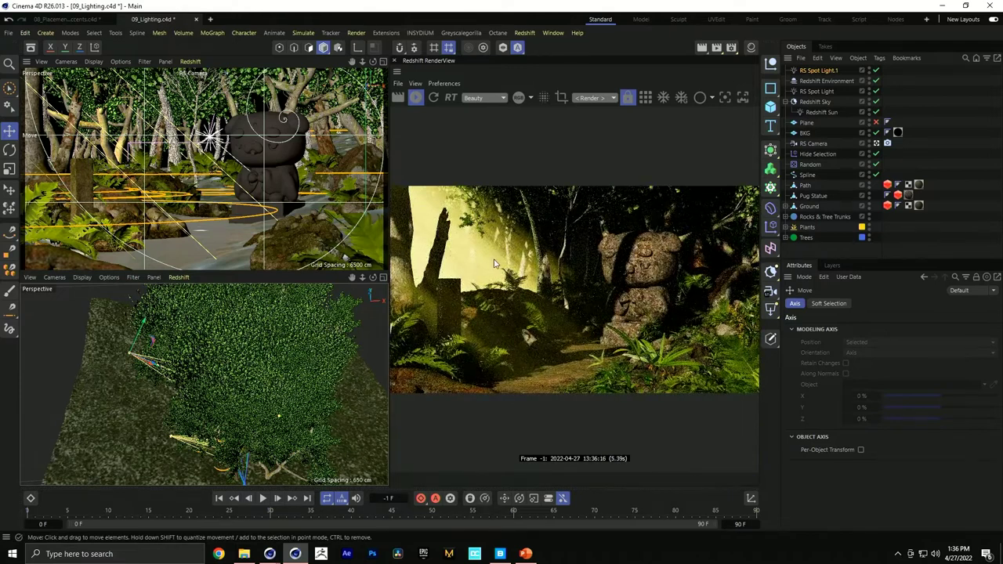
Lower RS Spot Light.1's exposure and change its colour from yellow to orange
{"action": "left_click", "coordinate": [822, 71]}
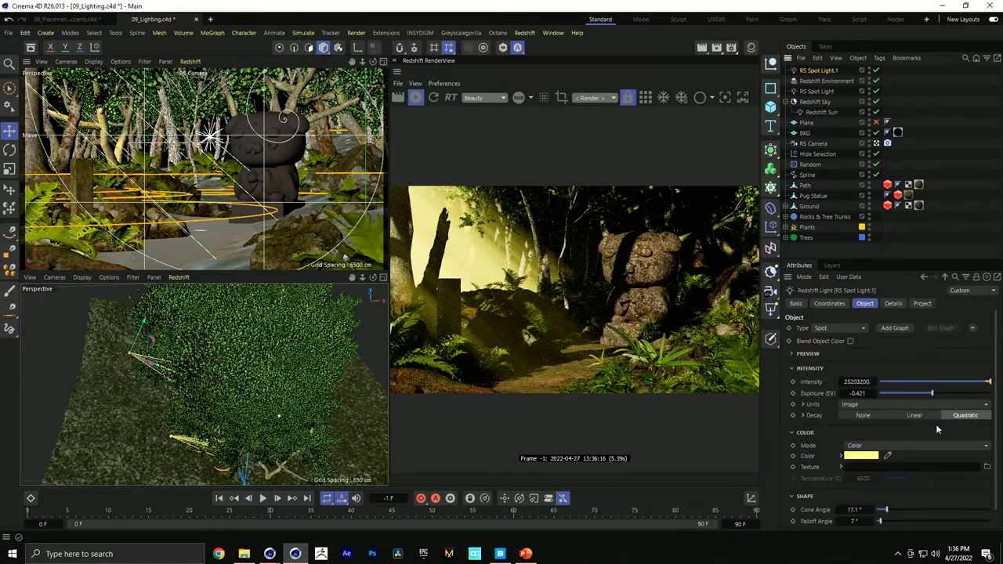
{"action": "left_click_drag", "start_coordinate": [930, 394], "coordinate": [925, 393]}
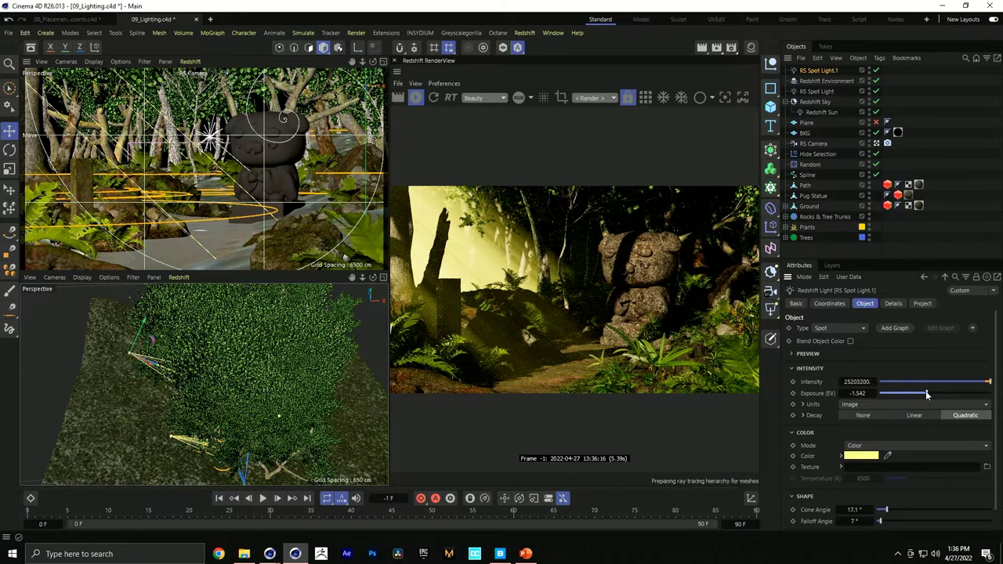
{"action": "left_click", "coordinate": [871, 456]}
{"action": "left_click_drag", "start_coordinate": [895, 508], "coordinate": [891, 508]}
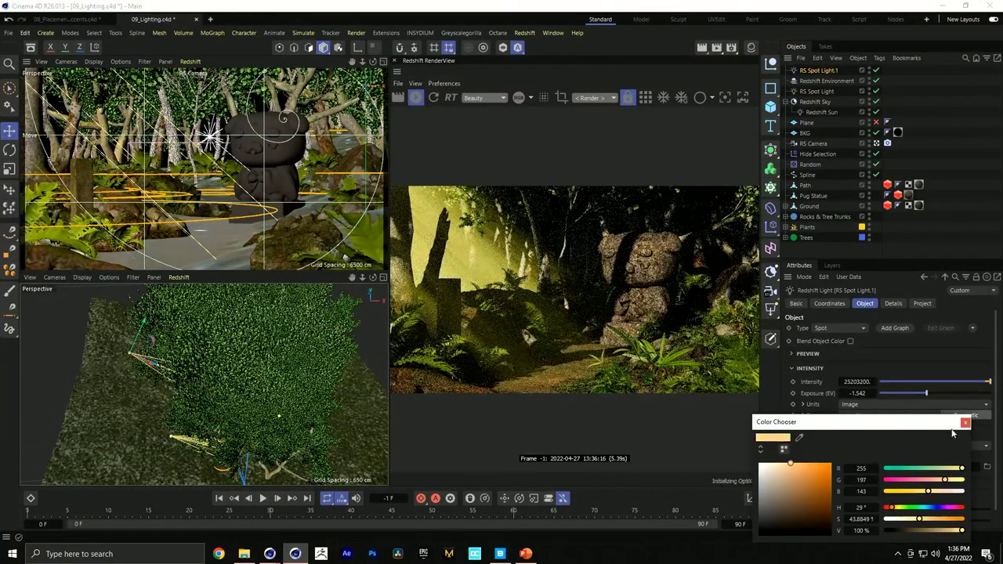
{"action": "left_click", "coordinate": [964, 422]}
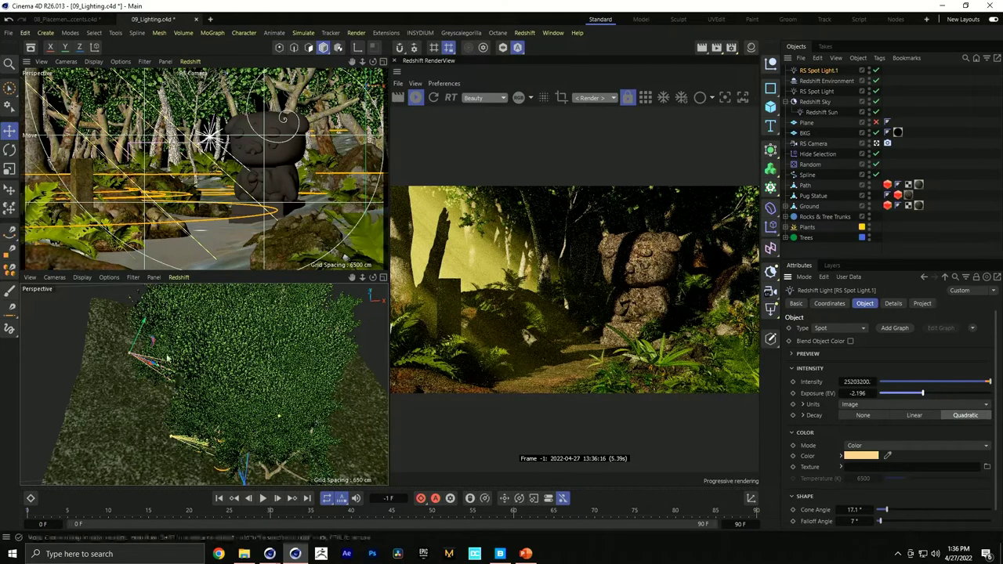
Widen the cone angle to 27.1° and duplicate the light as RS Spot Light.2
{"action": "left_click_drag", "start_coordinate": [895, 513], "coordinate": [893, 512]}
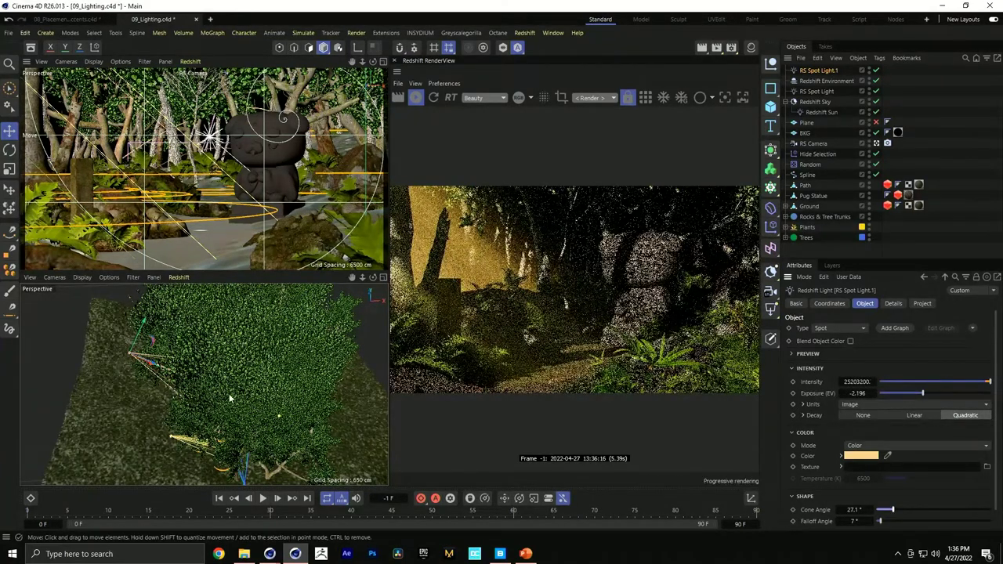
{"action": "left_click_drag", "start_coordinate": [169, 360], "coordinate": [155, 321], "text": "ctrl"}
{"action": "left_click_drag", "start_coordinate": [215, 378], "coordinate": [182, 366], "text": "alt"}
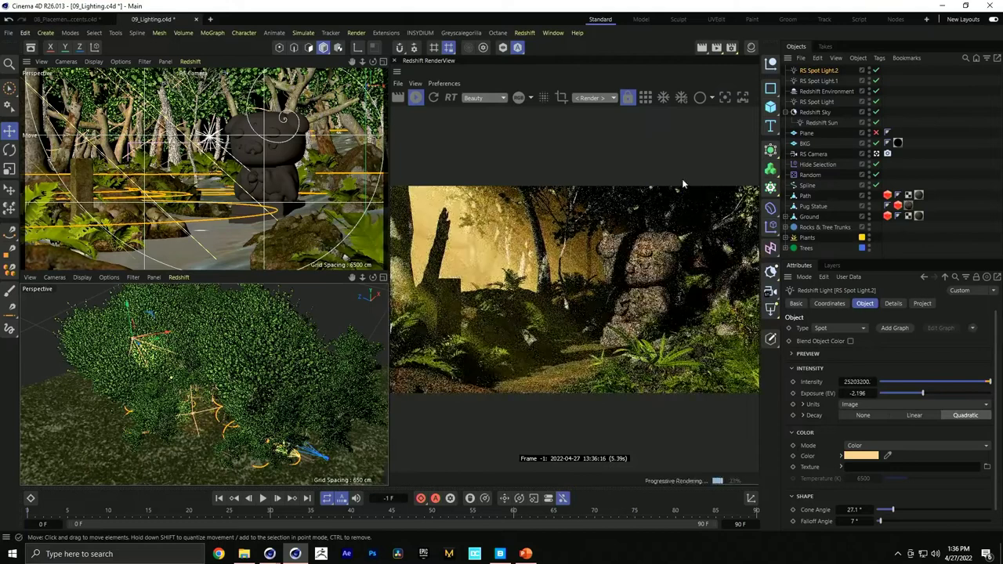
Raise RS Spot Light.2 higher and brighten its exposure to 0.888 EV
{"action": "left_click_drag", "start_coordinate": [208, 401], "coordinate": [227, 388]}
{"action": "left_click_drag", "start_coordinate": [922, 393], "coordinate": [933, 395]}
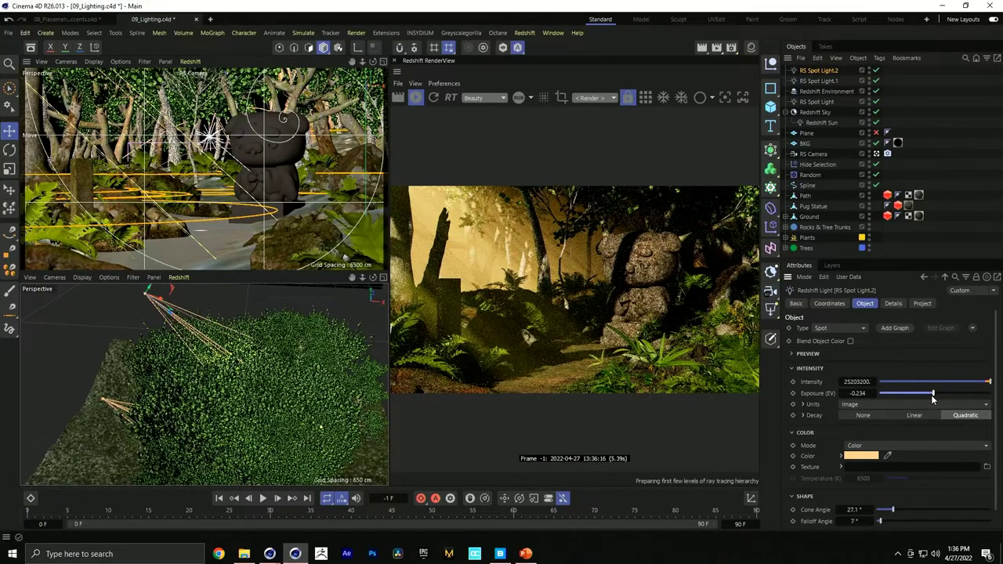
{"action": "left_click_drag", "start_coordinate": [935, 392], "coordinate": [940, 394]}
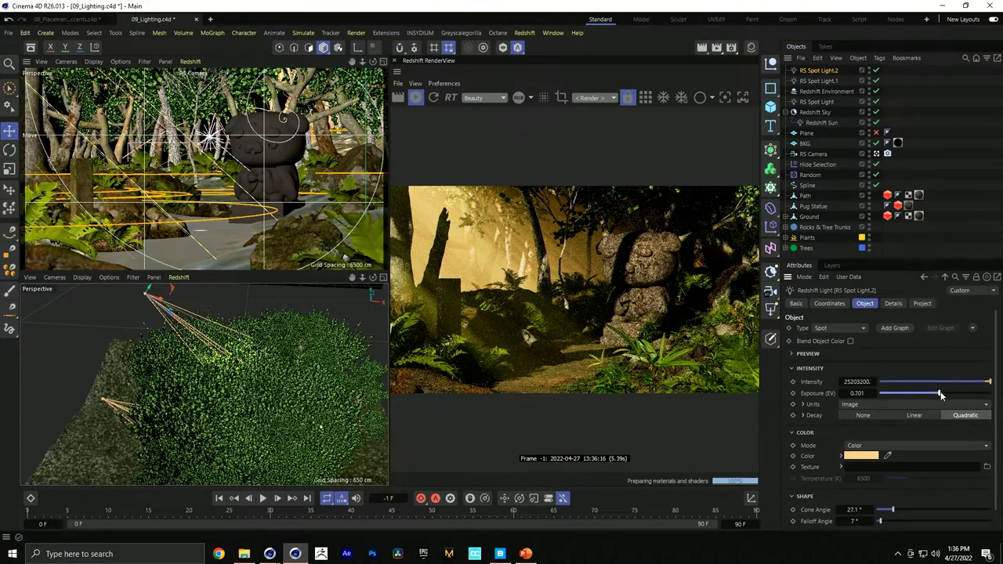
{"action": "left_click_drag", "start_coordinate": [279, 374], "coordinate": [328, 391], "text": "alt"}
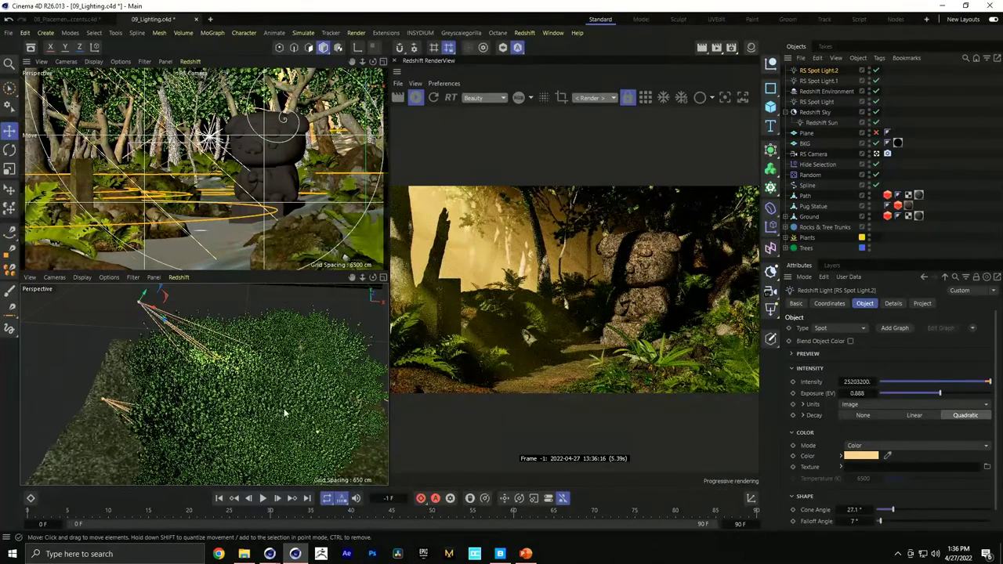
Nudge the spot light into place and tint it light green
{"action": "left_click_drag", "start_coordinate": [272, 419], "coordinate": [252, 376], "text": "alt"}
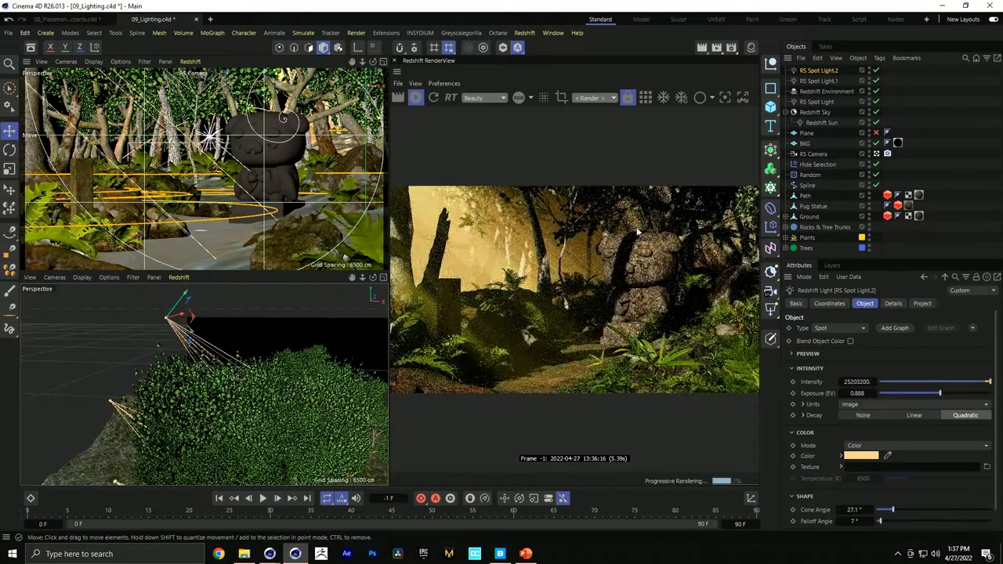
{"action": "left_click_drag", "start_coordinate": [163, 387], "coordinate": [166, 389]}
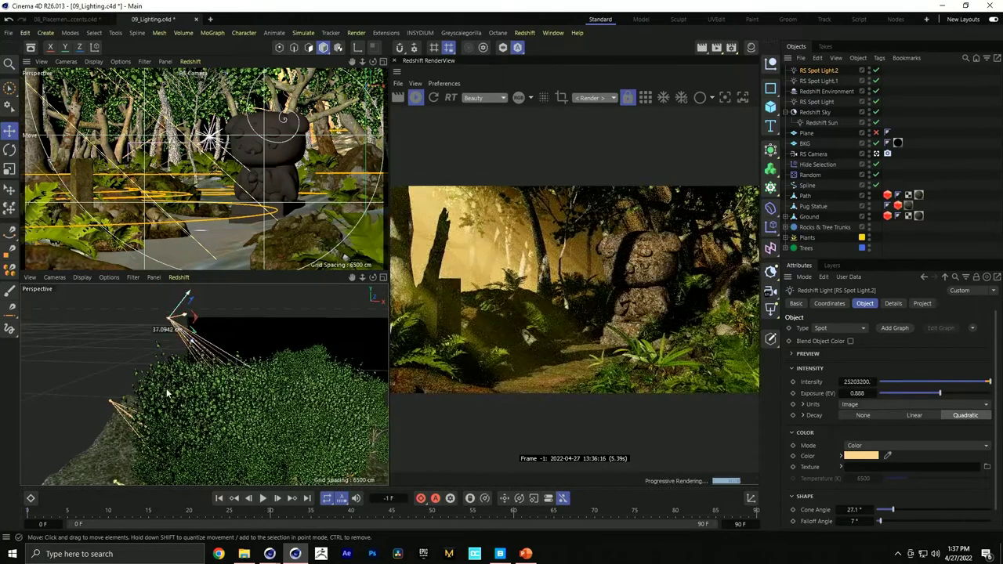
{"action": "left_click", "coordinate": [861, 455]}
{"action": "left_click", "coordinate": [905, 509]}
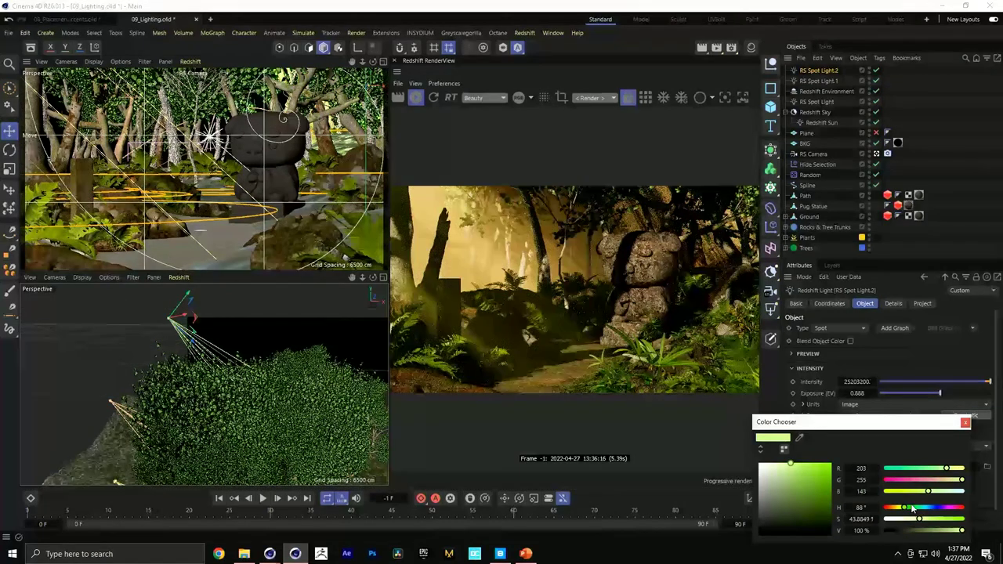
{"action": "left_click", "coordinate": [965, 424]}
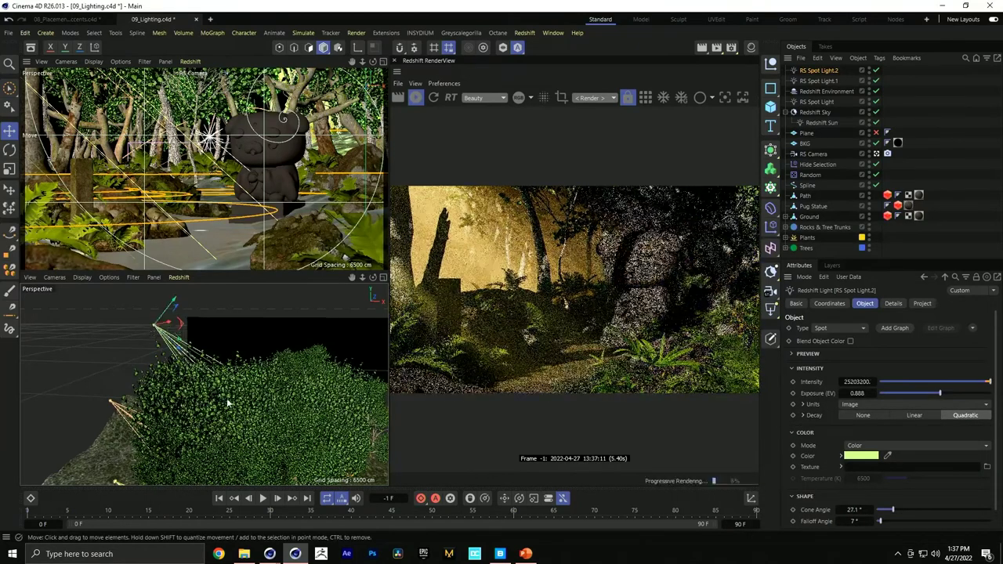
Zoom the lower view out and confirm the light's pale green colour (hue 88°)
{"action": "scroll", "coordinate": [228, 445], "scroll_direction": "up", "scroll_amount": 10}
{"action": "scroll", "coordinate": [313, 467], "scroll_direction": "down", "scroll_amount": 8}
{"action": "left_click_drag", "start_coordinate": [306, 404], "coordinate": [125, 395]}
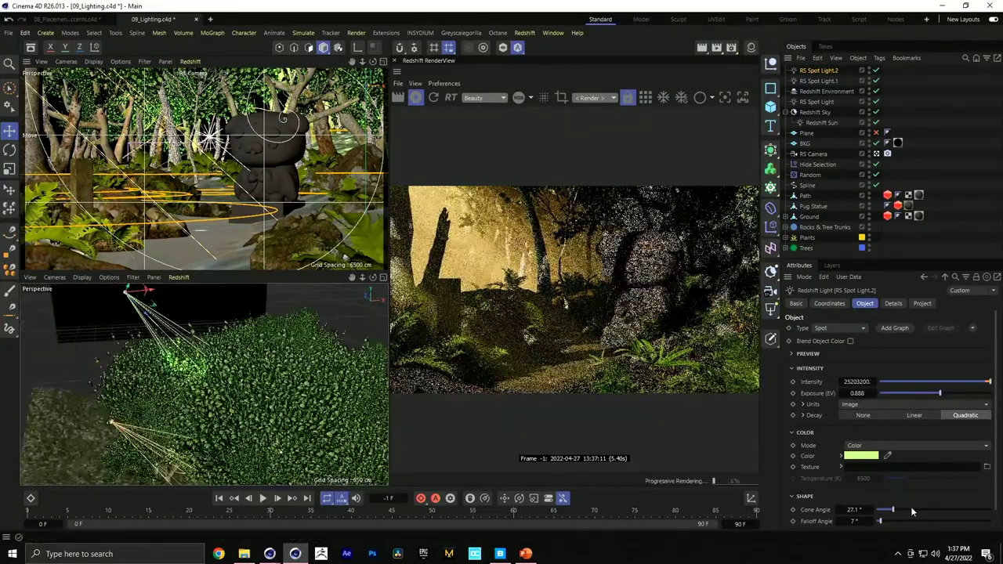
{"action": "left_click", "coordinate": [875, 455]}
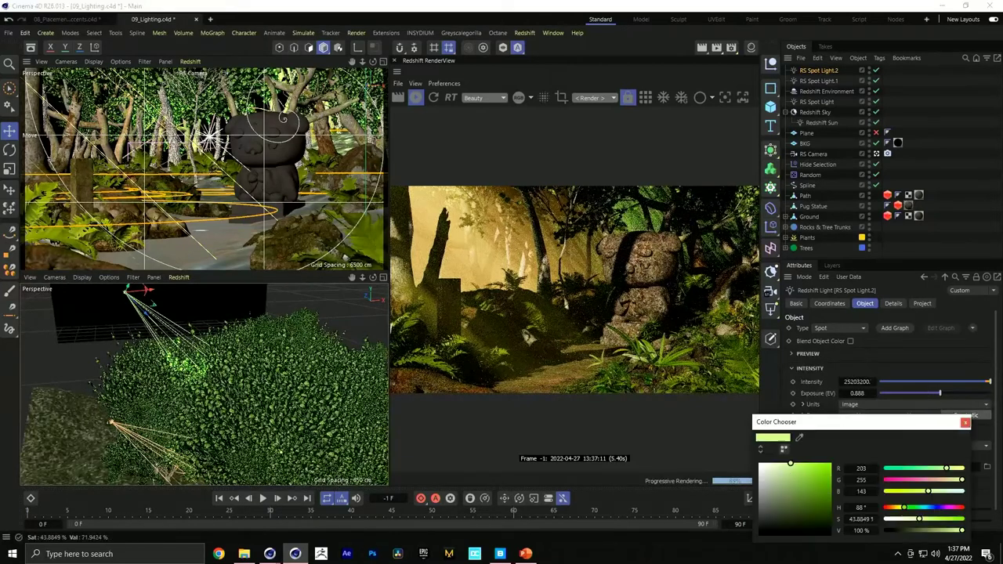
{"action": "left_click", "coordinate": [965, 423]}
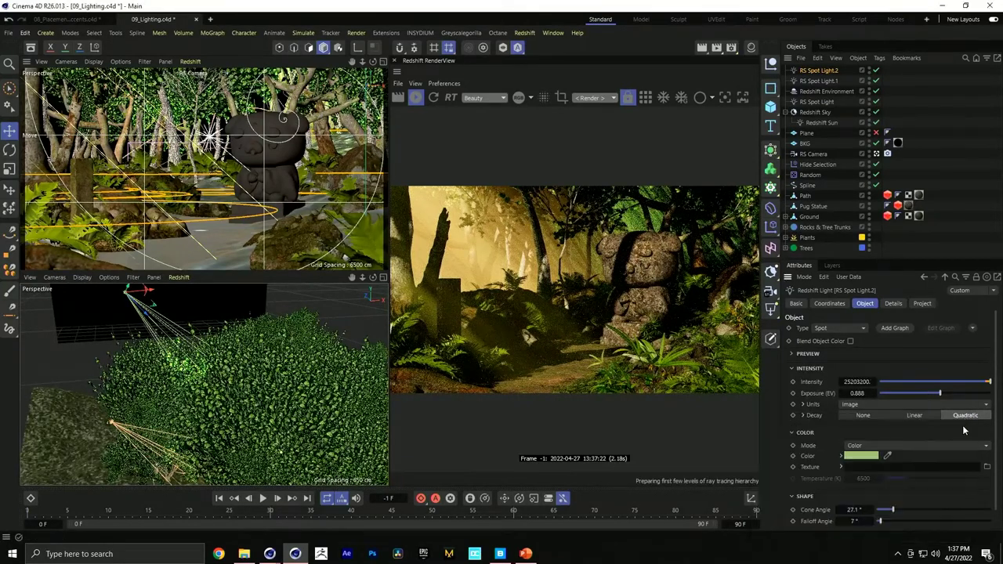
Lower the orange RS Spot Light.1's exposure to -5.748 EV
{"action": "left_click", "coordinate": [911, 392]}
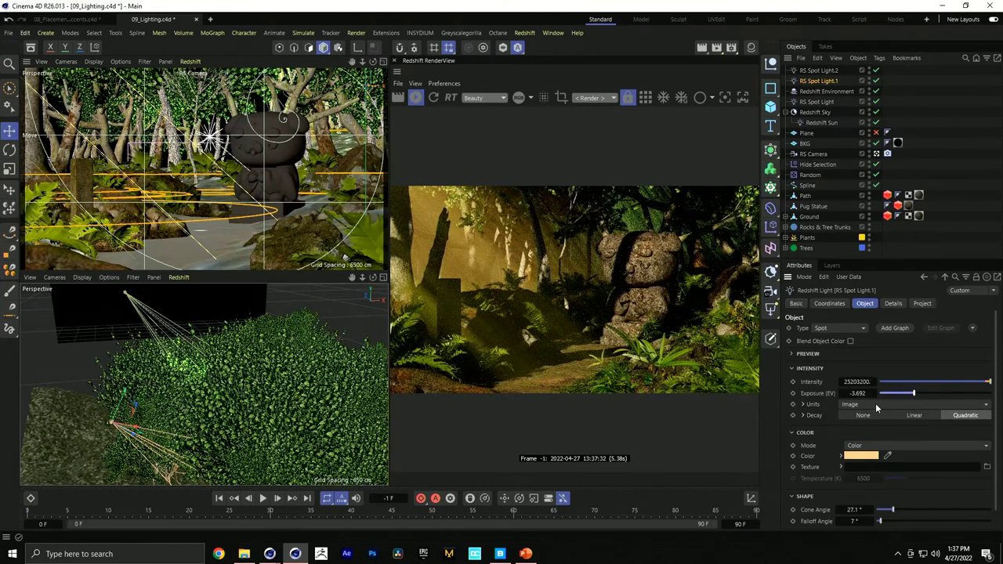
{"action": "left_click_drag", "start_coordinate": [911, 398], "coordinate": [901, 398]}
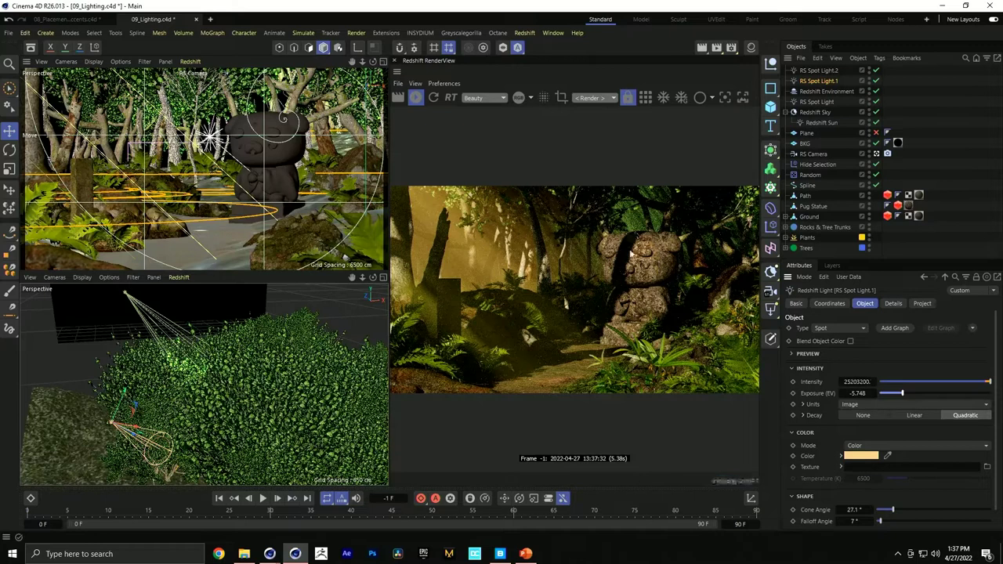
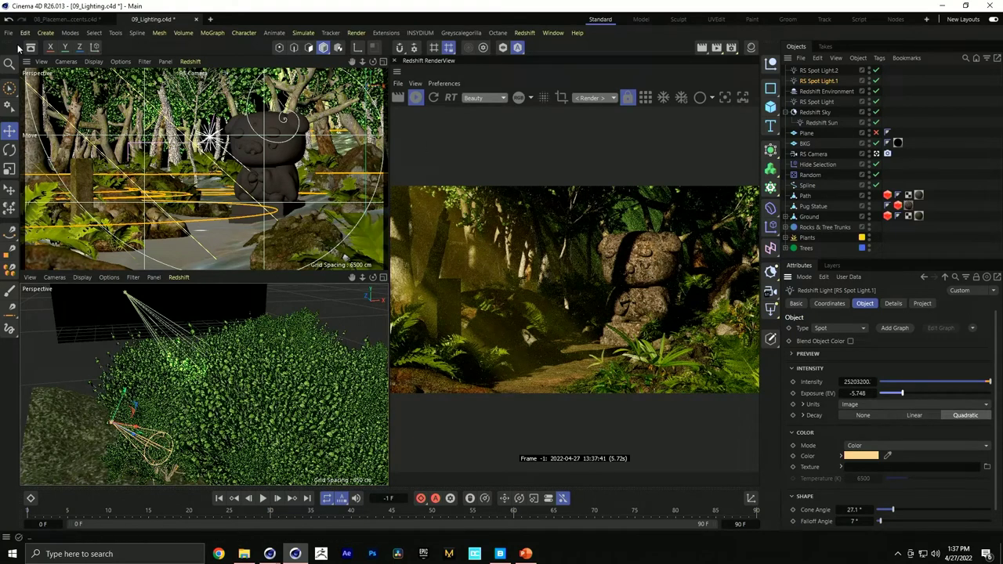
Open 10_Area_Lights.c4d in Cinema 4D by dragging it in from File Explorer
{"action": "left_click", "coordinate": [248, 556]}
{"action": "left_click_drag", "start_coordinate": [329, 362], "coordinate": [917, 122]}
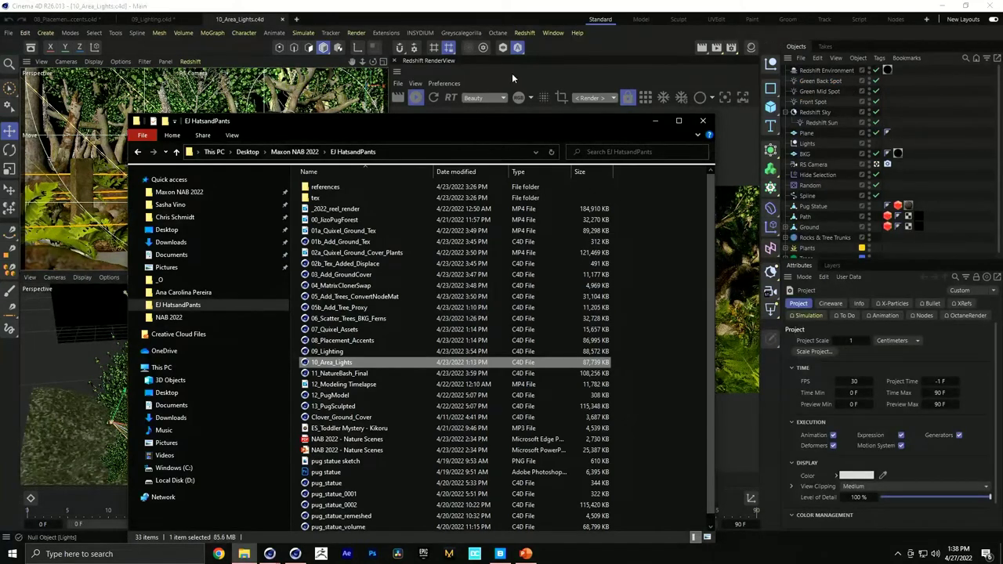
{"action": "left_click", "coordinate": [585, 47]}
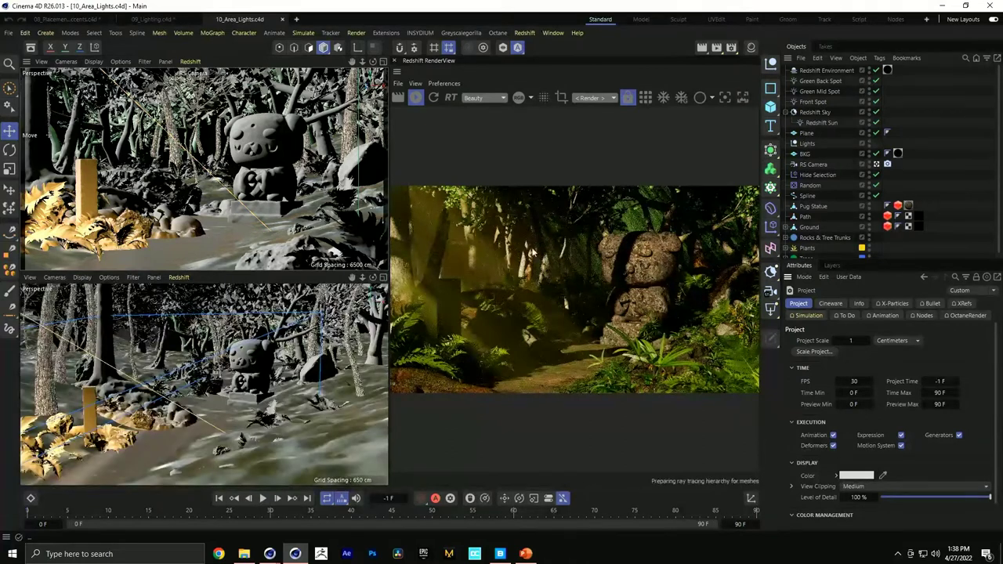
Review the Redshift Sun and Front Spot light attributes, then open the Redshift menu
{"action": "left_click", "coordinate": [820, 122]}
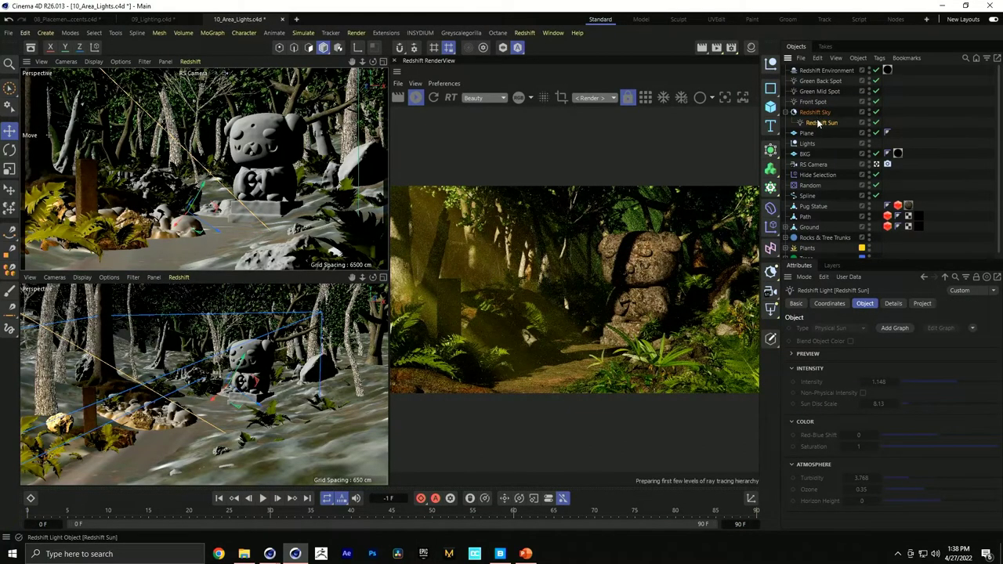
{"action": "left_click", "coordinate": [812, 101]}
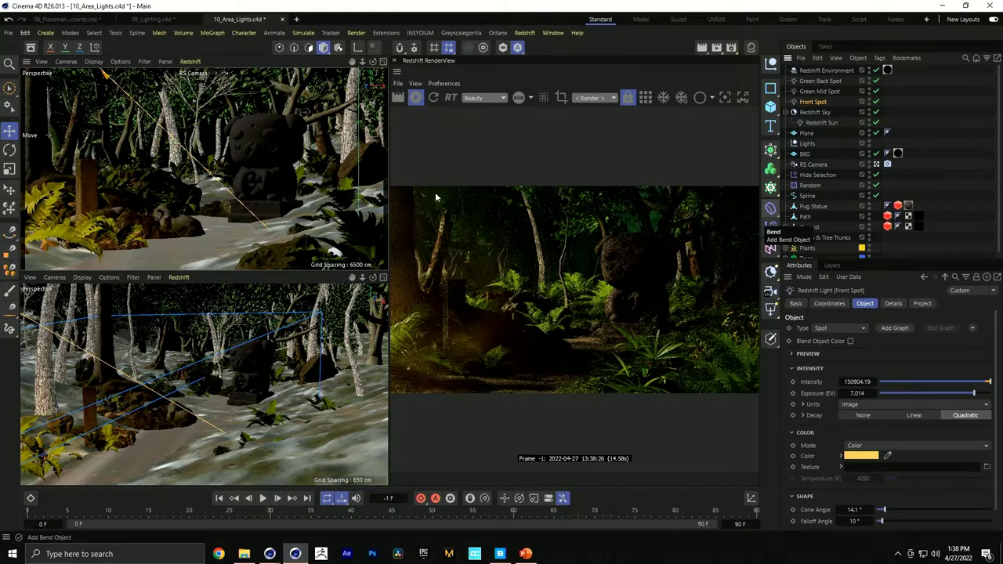
{"action": "left_click", "coordinate": [525, 33]}
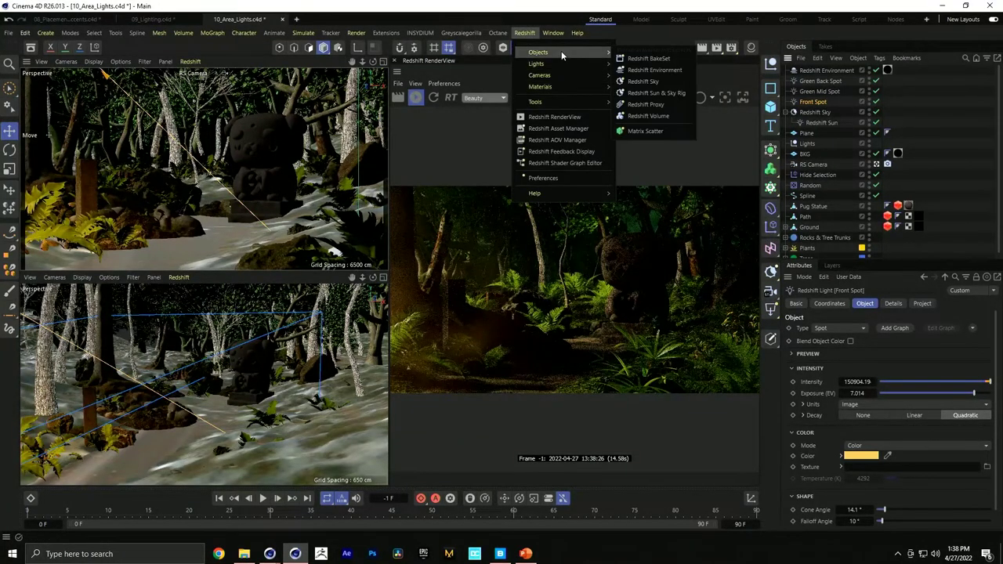
Add a trial Redshift Area Light and delete it, then select Pug Statue and reopen Redshift lights
{"action": "mouse_move", "coordinate": [564, 62]}
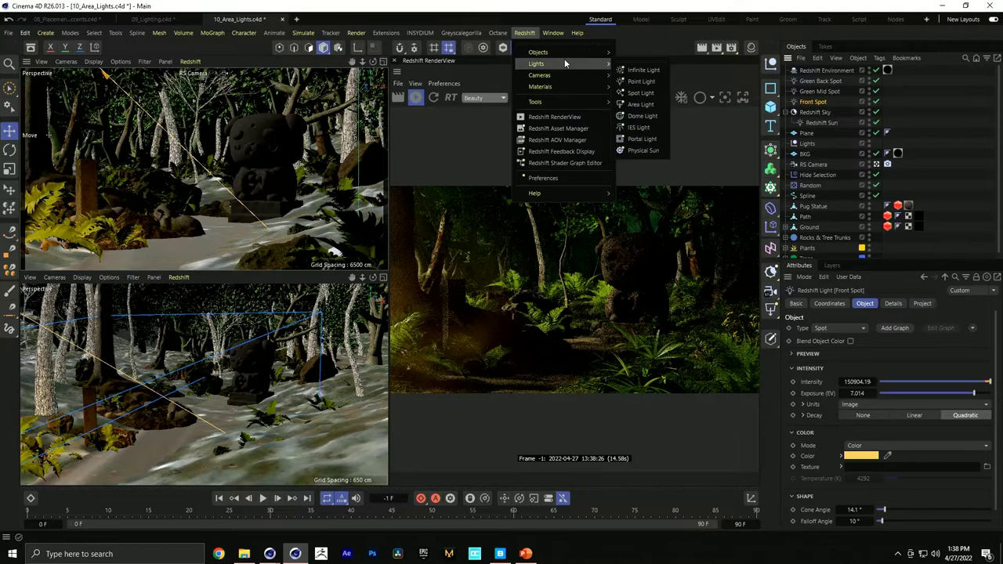
{"action": "left_click", "coordinate": [641, 104]}
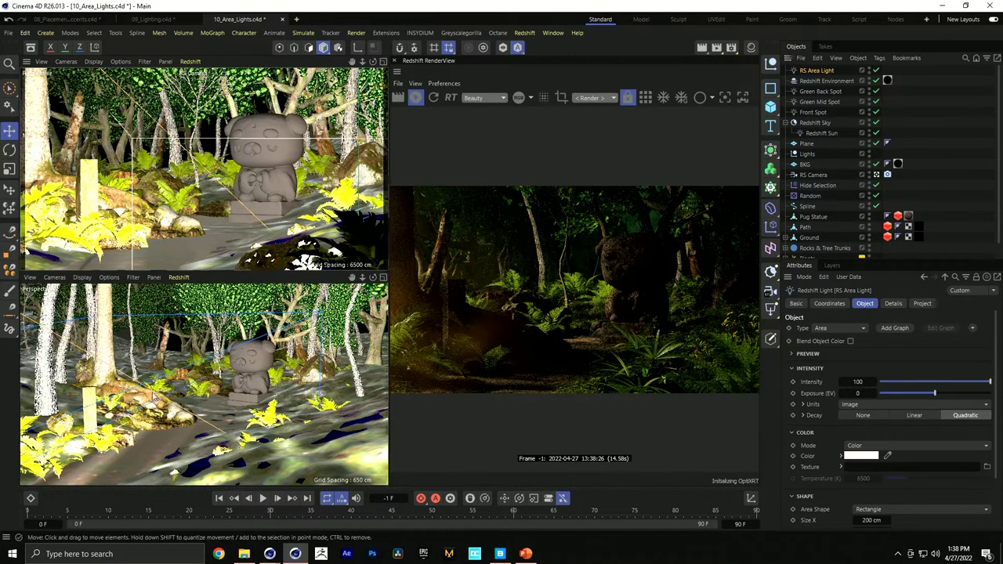
{"action": "left_click", "coordinate": [242, 394]}
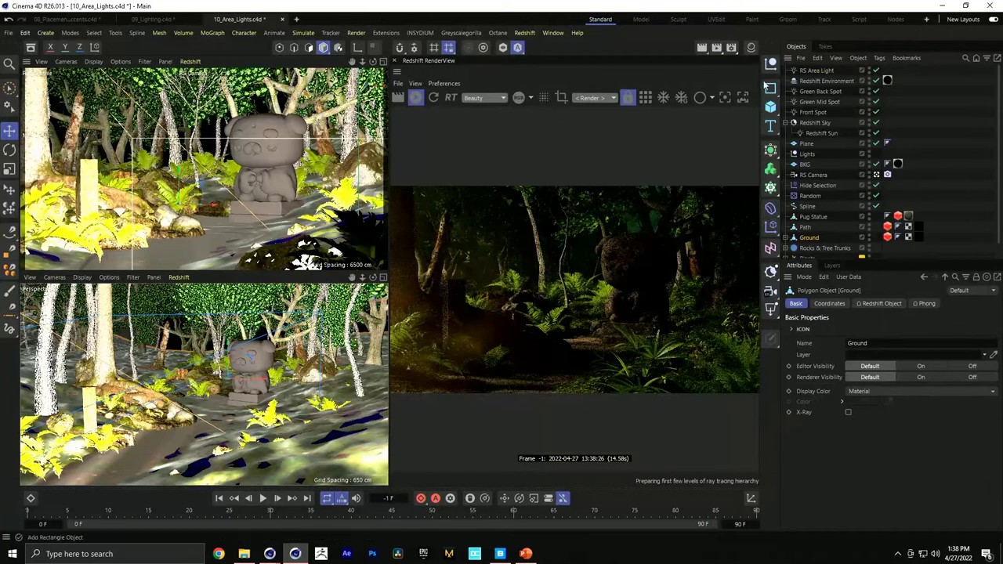
{"action": "scroll", "coordinate": [819, 194], "scroll_direction": "down", "scroll_amount": 1}
{"action": "scroll", "coordinate": [819, 194], "scroll_direction": "up", "scroll_amount": 1}
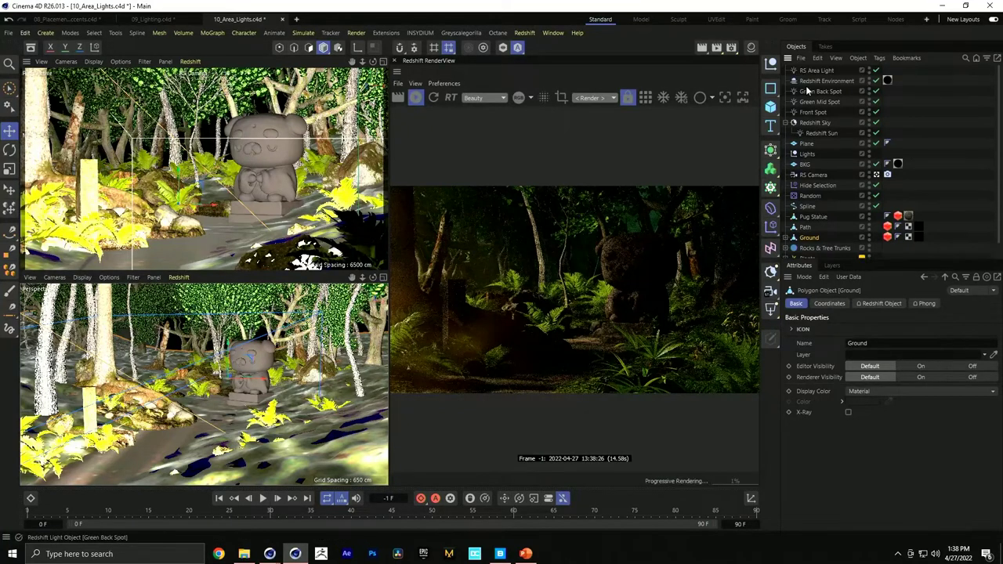
{"action": "left_click", "coordinate": [815, 71]}
{"action": "key", "text": "Delete"}
{"action": "left_click", "coordinate": [262, 162]}
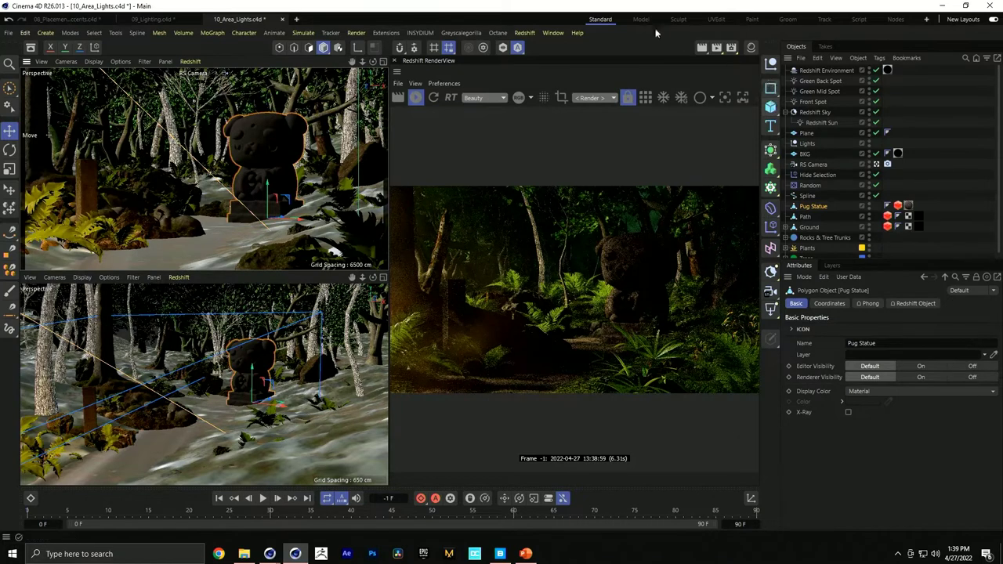
{"action": "left_click", "coordinate": [524, 33]}
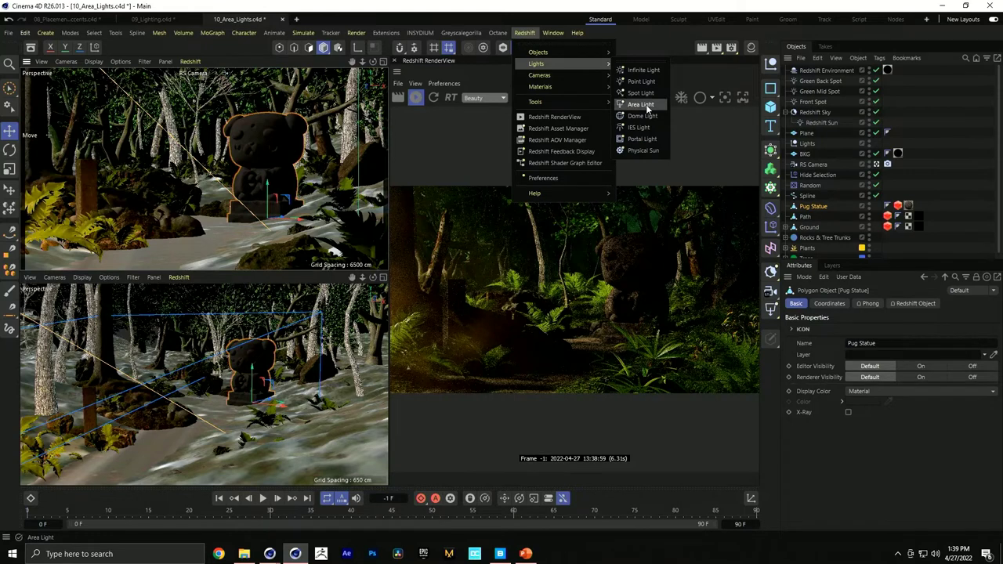
Add a Redshift Area Light, shift it left and rotate it toward the pug statue
{"action": "left_click", "coordinate": [642, 105]}
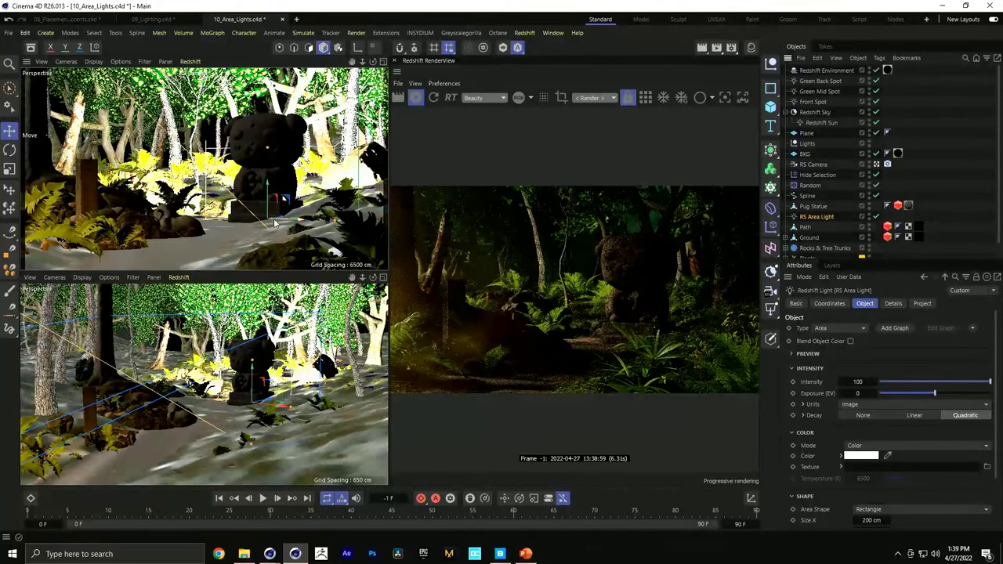
{"action": "left_click_drag", "start_coordinate": [255, 399], "coordinate": [249, 399]}
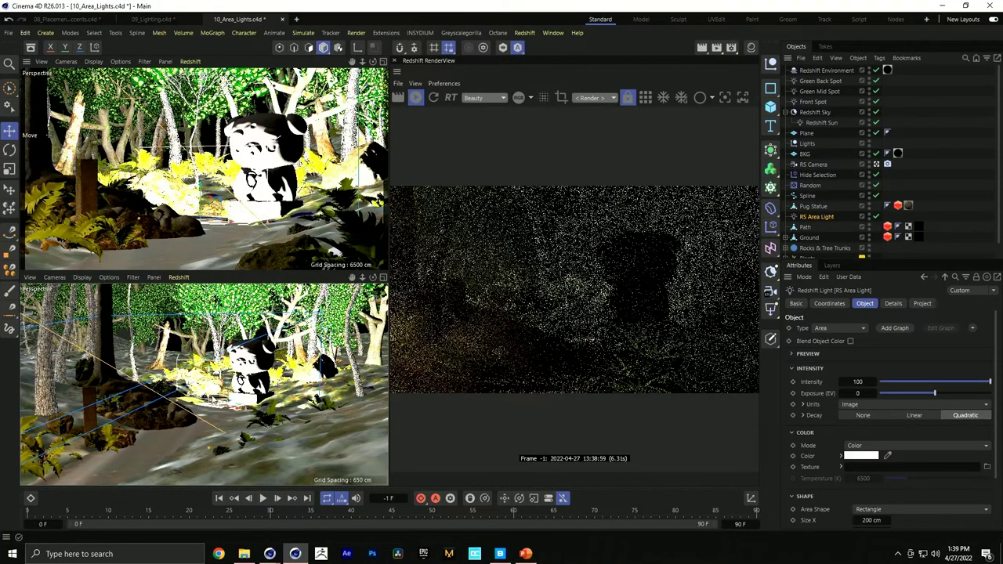
{"action": "key", "text": "r"}
{"action": "left_click_drag", "start_coordinate": [216, 382], "coordinate": [212, 362]}
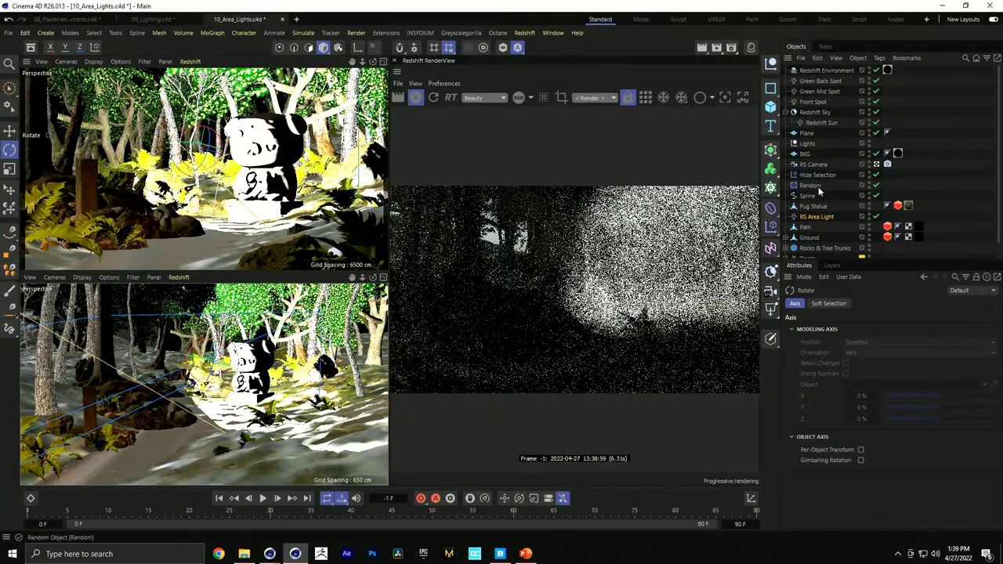
{"action": "left_click_drag", "start_coordinate": [806, 70], "coordinate": [808, 69]}
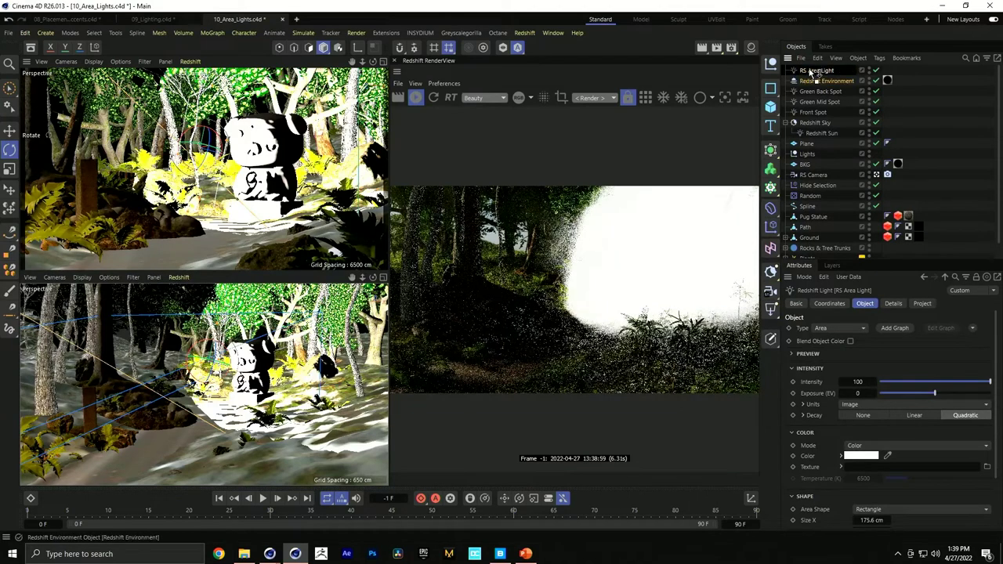
Set the area light's Volume contribution to 0 in the Details settings
{"action": "left_click", "coordinate": [893, 304]}
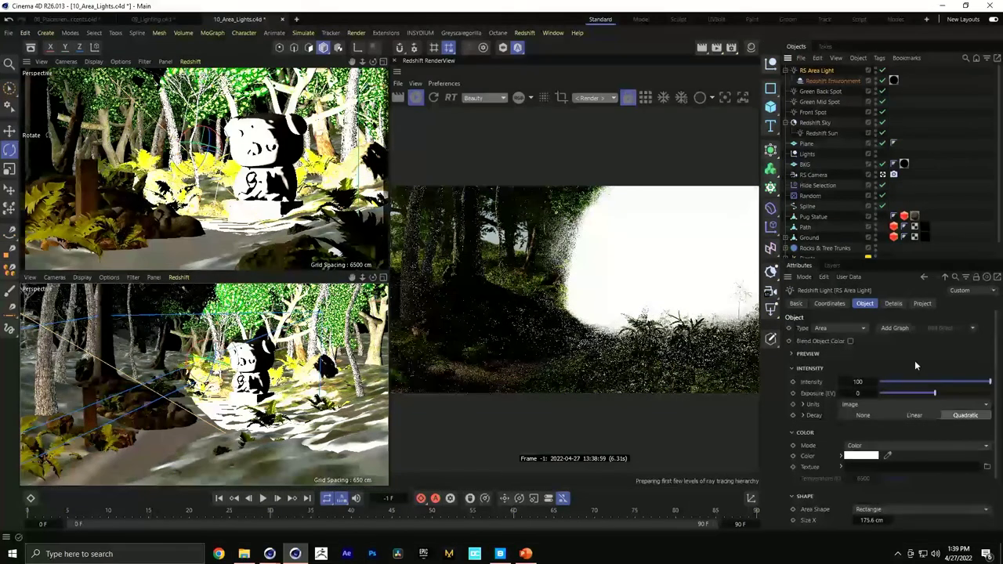
{"action": "left_click_drag", "start_coordinate": [971, 520], "coordinate": [910, 520]}
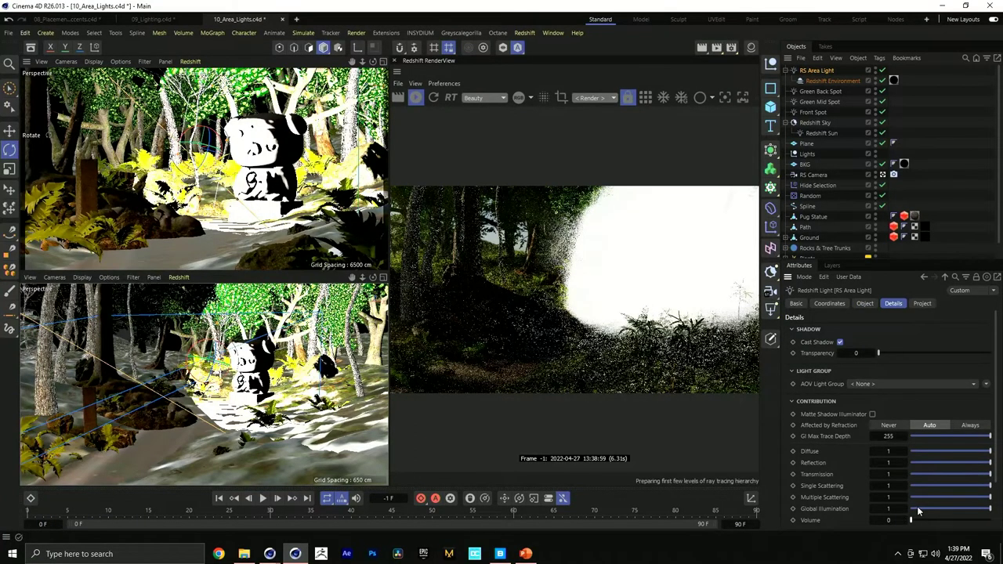
{"action": "left_click_drag", "start_coordinate": [833, 80], "coordinate": [826, 69]}
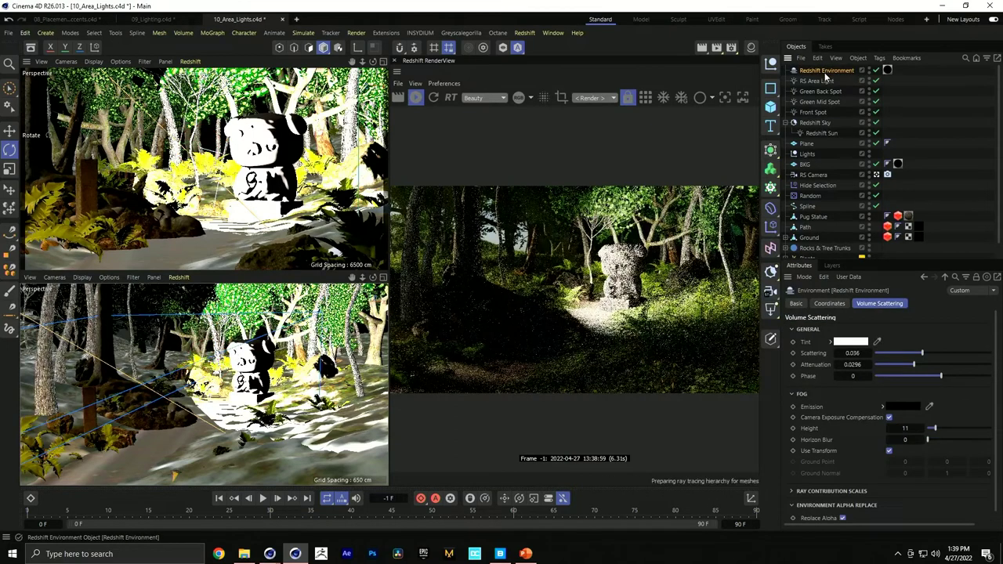
{"action": "left_click", "coordinate": [818, 81]}
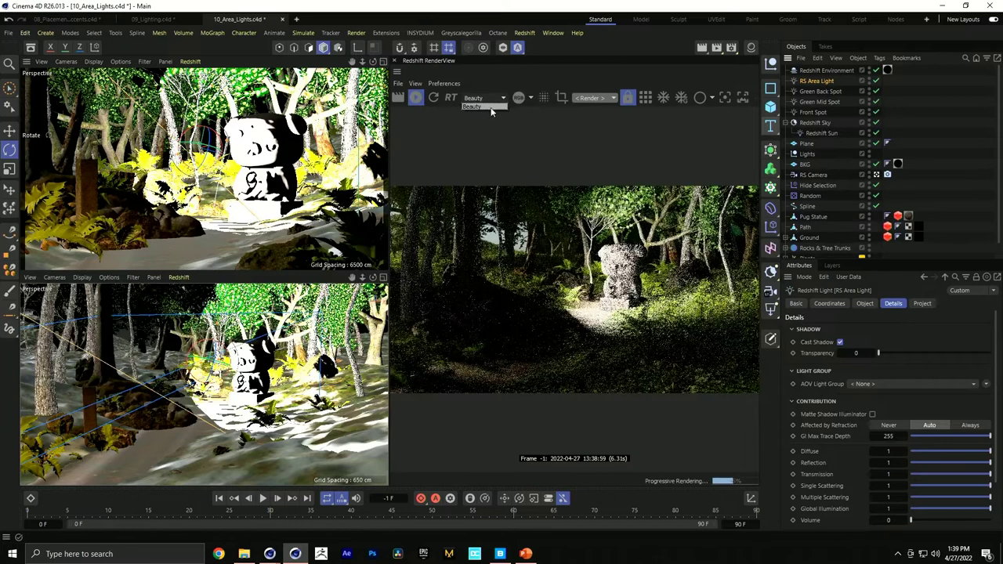
Render the RenderView through the RS Camera and bring up the light's Color Chooser
{"action": "left_click", "coordinate": [593, 97]}
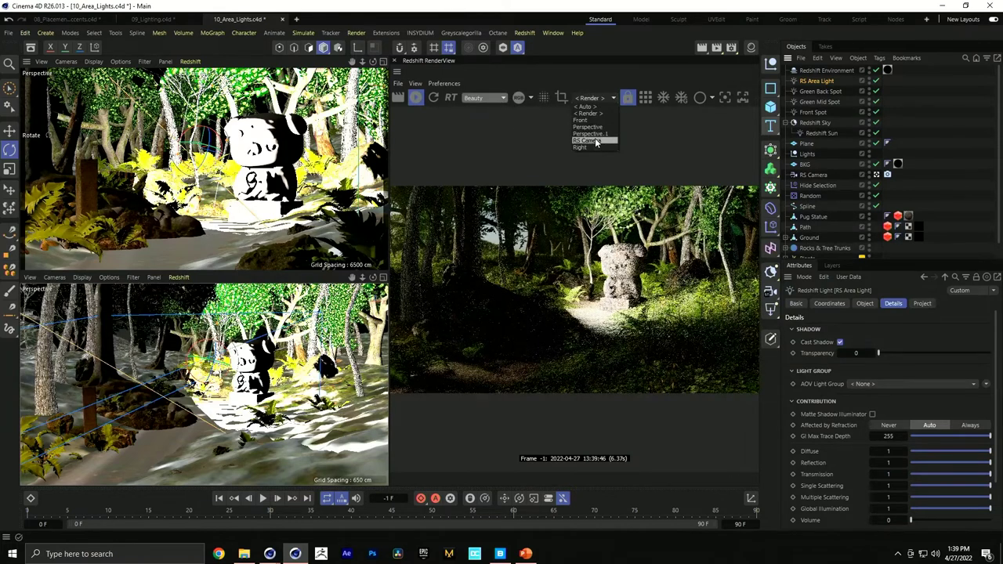
{"action": "left_click", "coordinate": [594, 139]}
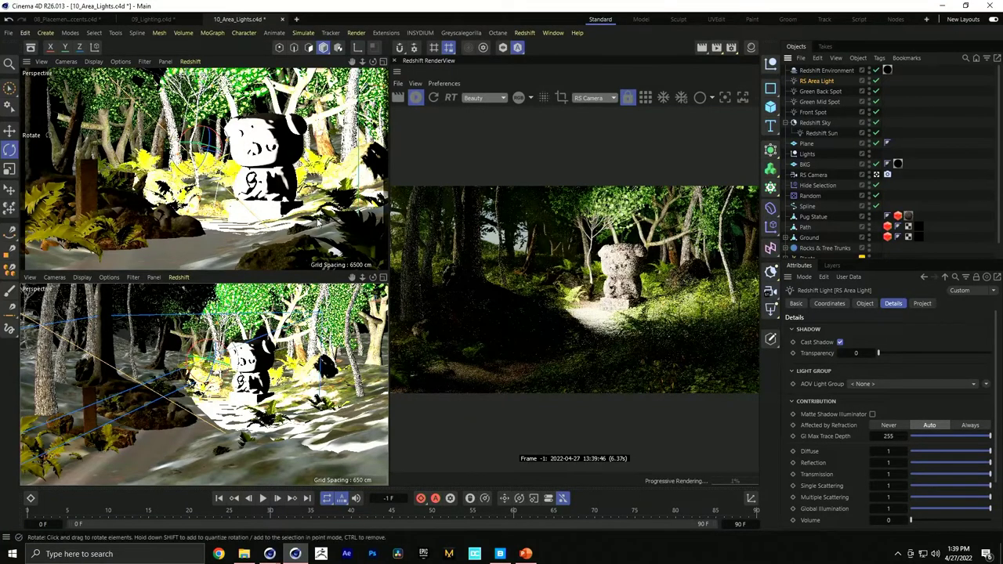
{"action": "key", "text": "t"}
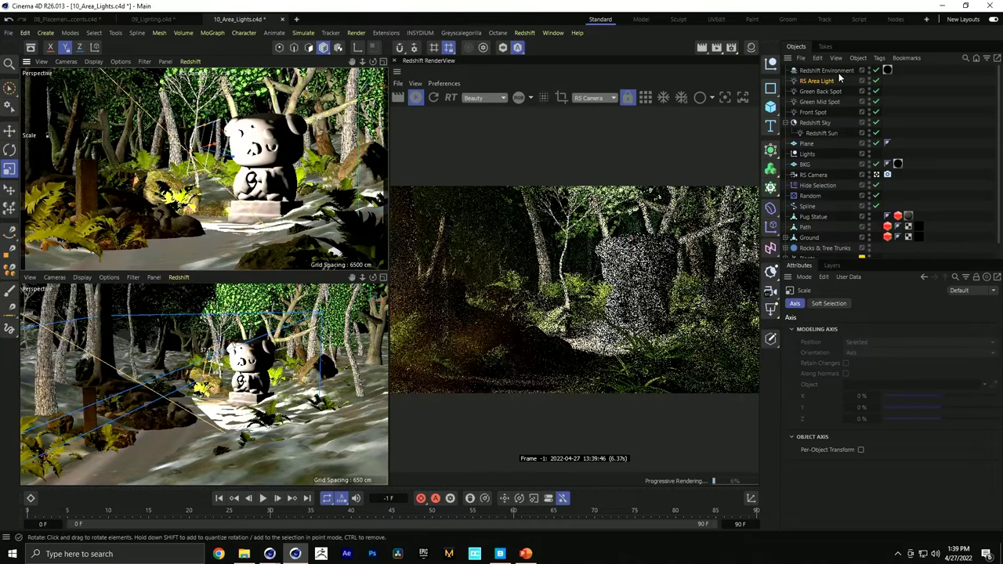
{"action": "key", "text": "r"}
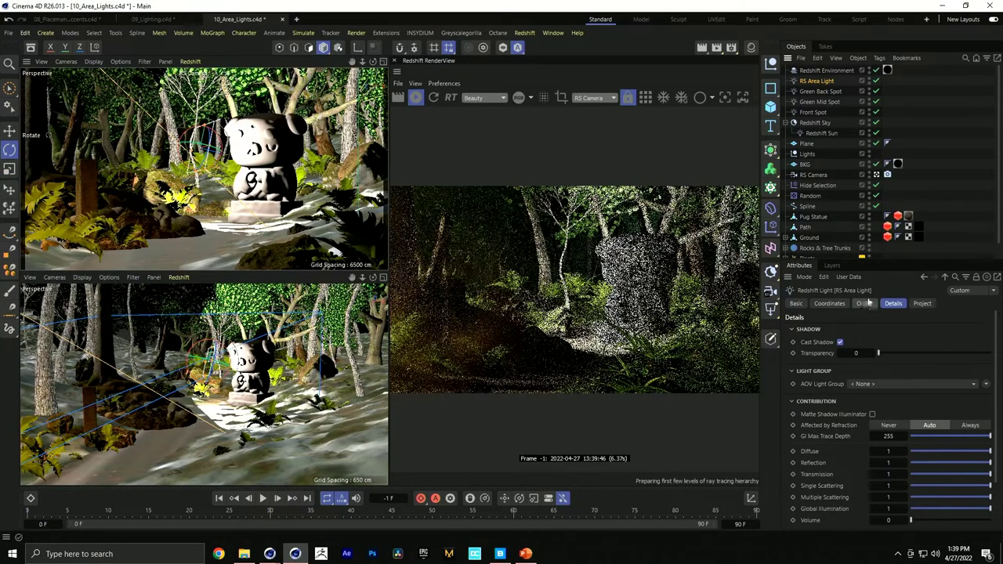
{"action": "left_click", "coordinate": [861, 455]}
Tint the RS Area Light a warm cream and lower its exposure to -3.037
{"action": "left_click", "coordinate": [773, 463]}
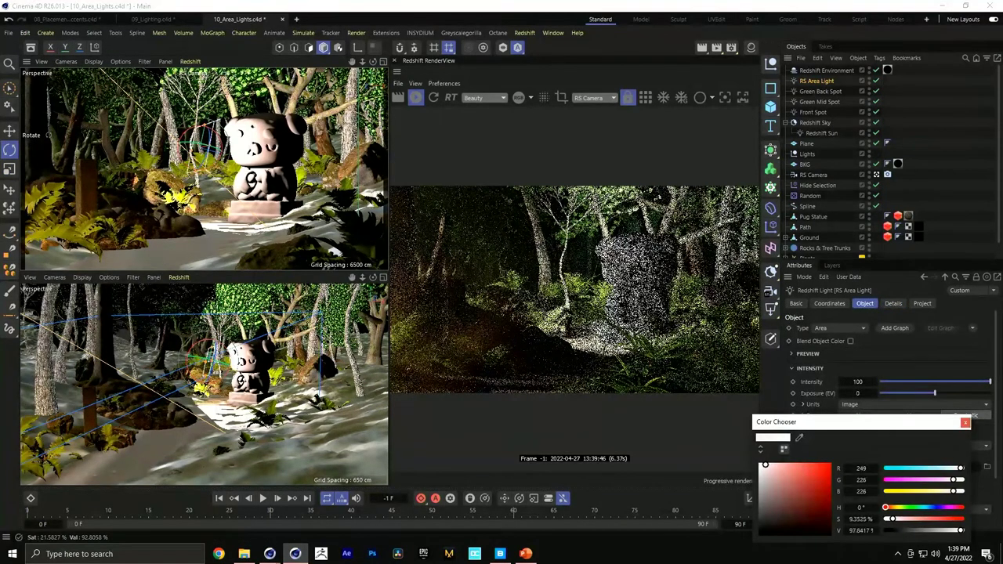
{"action": "left_click", "coordinate": [887, 509]}
{"action": "left_click_drag", "start_coordinate": [890, 511], "coordinate": [894, 510]}
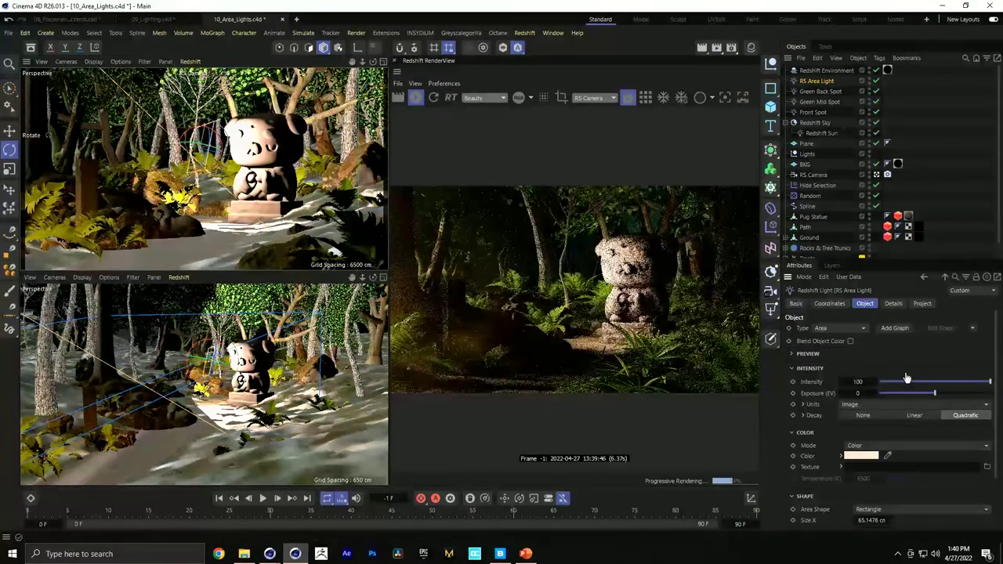
{"action": "left_click_drag", "start_coordinate": [937, 392], "coordinate": [918, 394]}
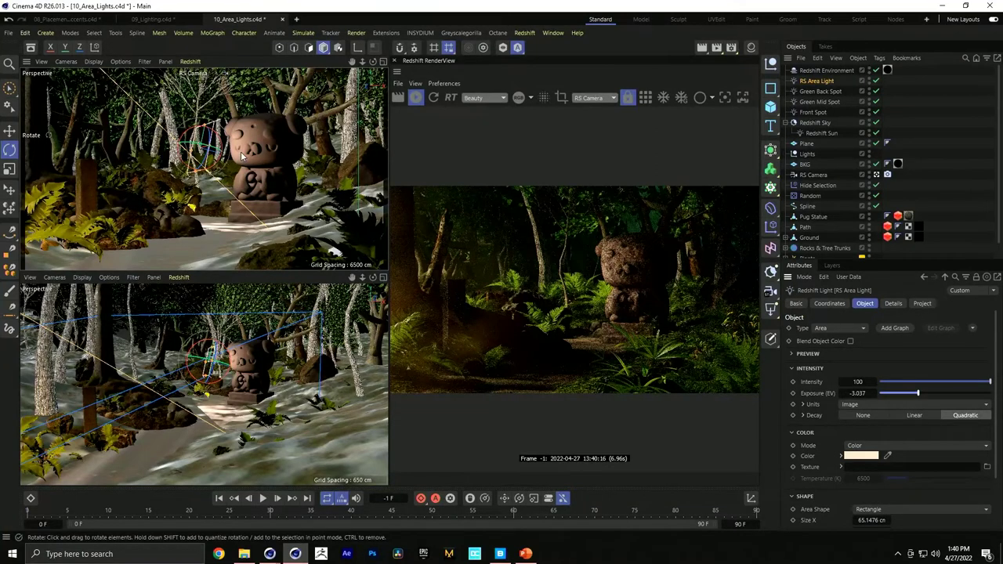
{"action": "key", "text": "e"}
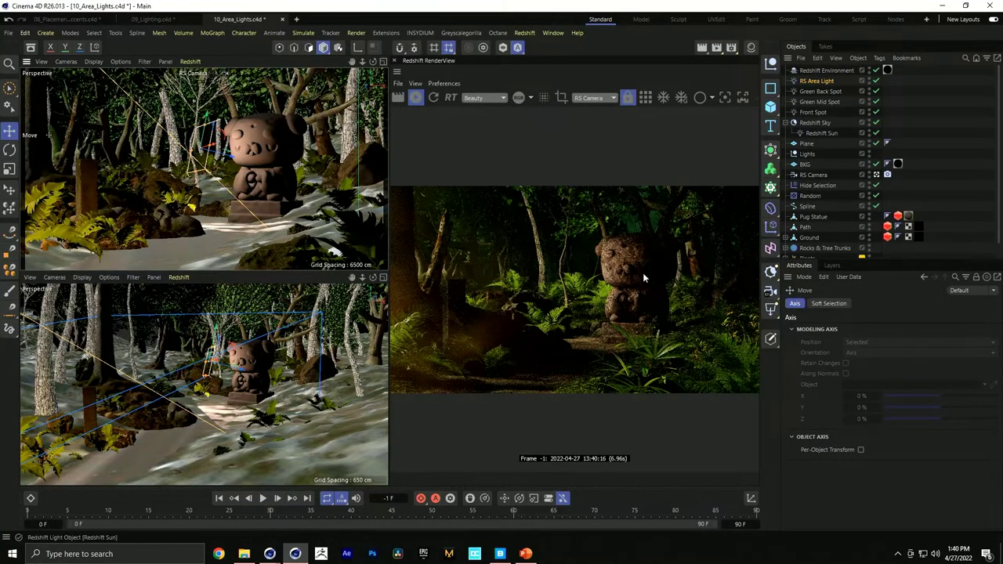
Rename the RS Area Light to Key
{"action": "left_click", "coordinate": [807, 82]}
{"action": "double_click", "coordinate": [807, 81]}
{"action": "type", "text": "Key"}
{"action": "key", "text": "Return"}
Duplicate Key, name the copy Fill, and move it to the statue's right side
{"action": "left_click_drag", "start_coordinate": [803, 87], "coordinate": [805, 90]}
{"action": "double_click", "coordinate": [807, 92]}
{"action": "type", "text": "Fill"}
{"action": "key", "text": "Return"}
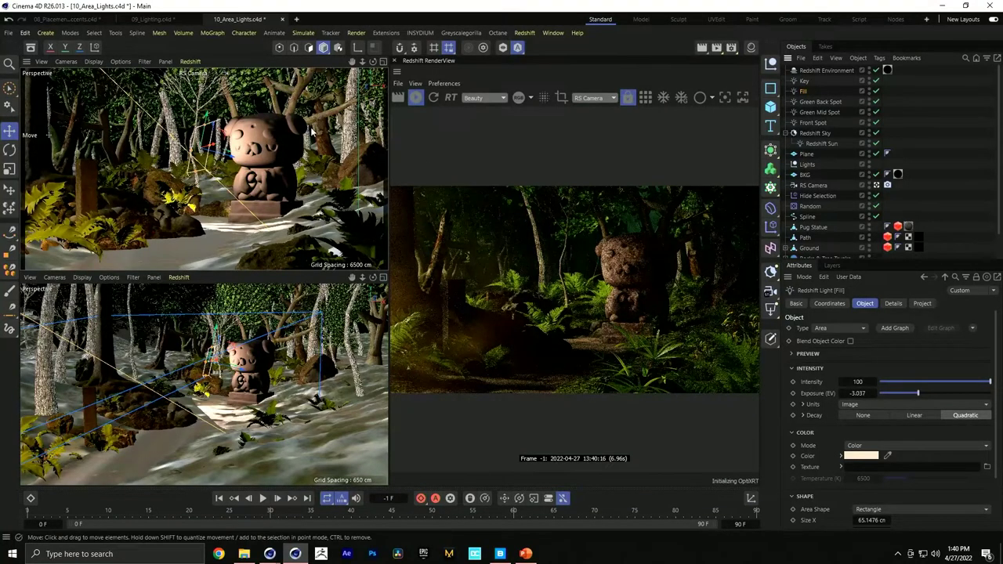
{"action": "left_click_drag", "start_coordinate": [291, 189], "coordinate": [396, 188]}
{"action": "key", "text": "r"}
Lower the Fill light's exposure to -4.626
{"action": "key", "text": "e"}
{"action": "left_click", "coordinate": [803, 92]}
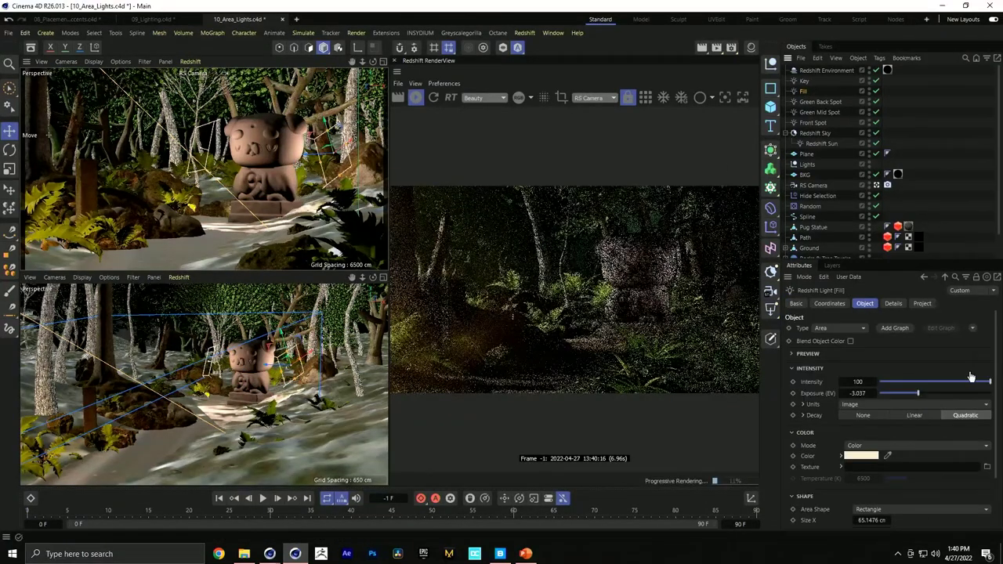
{"action": "left_click_drag", "start_coordinate": [906, 397], "coordinate": [909, 394]}
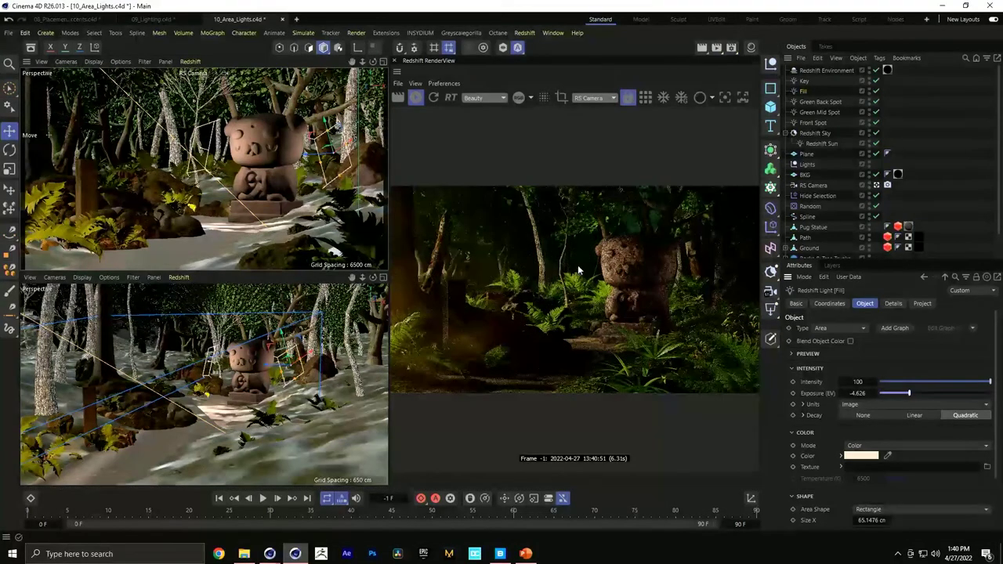
Shift the Fill light about 11 cm and duplicate it as Fill.1
{"action": "key", "text": "t"}
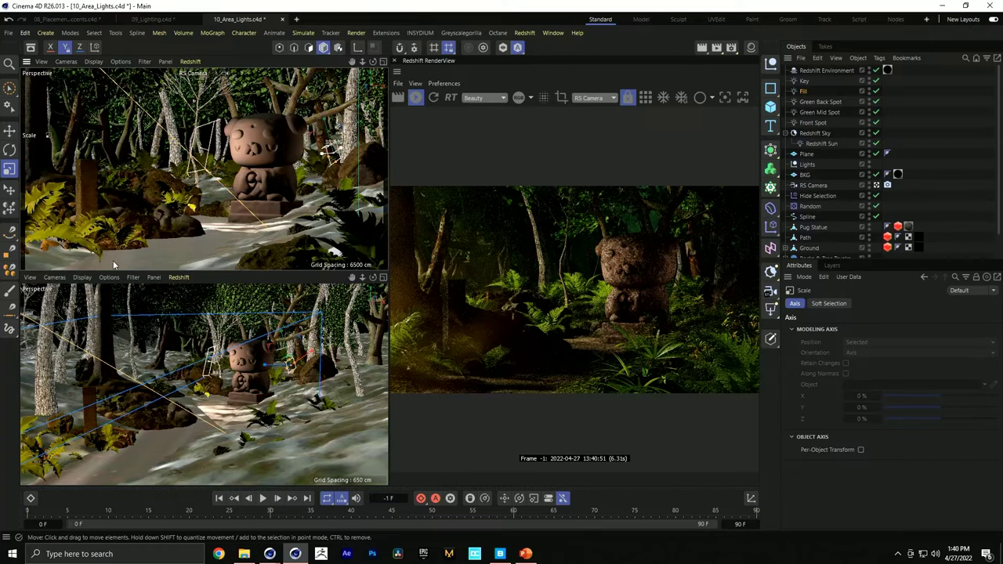
{"action": "key", "text": "r"}
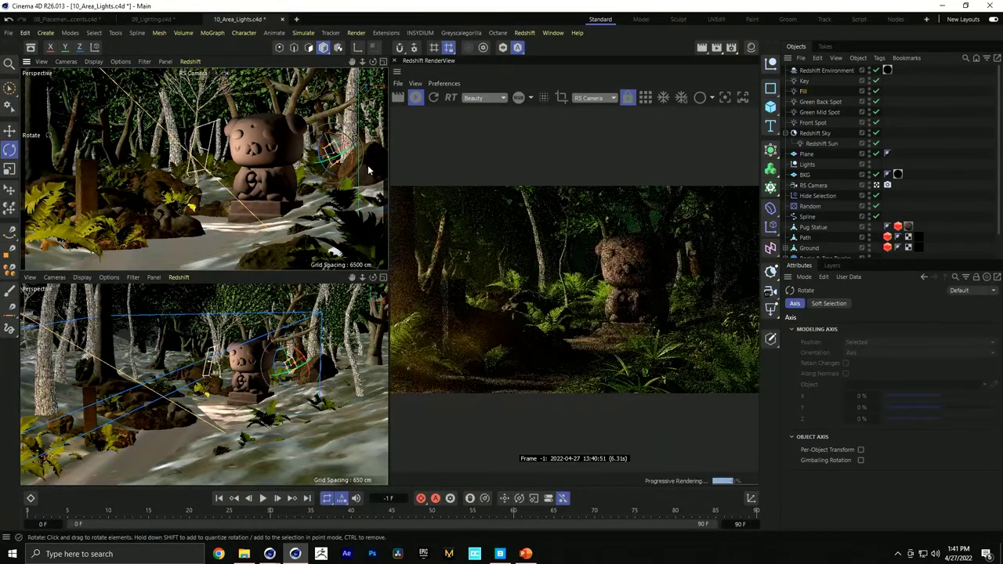
{"action": "key", "text": "e"}
{"action": "left_click_drag", "start_coordinate": [295, 352], "coordinate": [296, 374]}
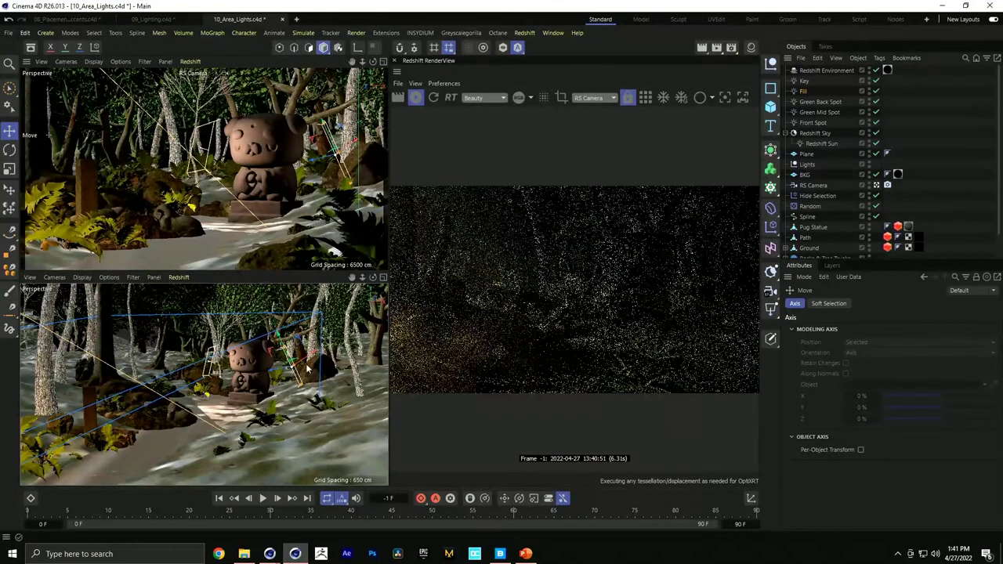
{"action": "left_click_drag", "start_coordinate": [797, 109], "coordinate": [804, 101]}
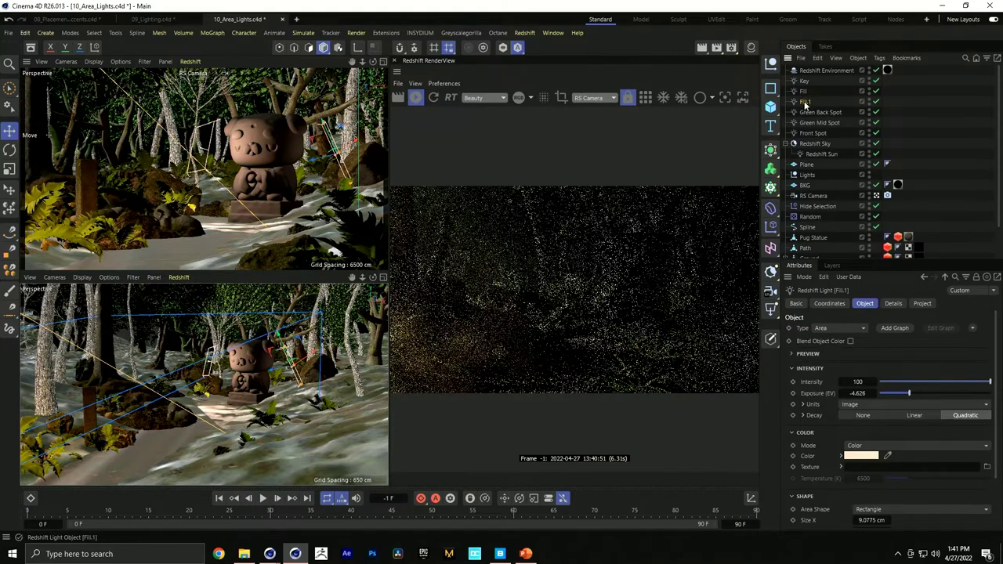
Rename the Fill.1 light to Rim
{"action": "double_click", "coordinate": [804, 102]}
{"action": "type", "text": "Rim"}
{"action": "key", "text": "Return"}
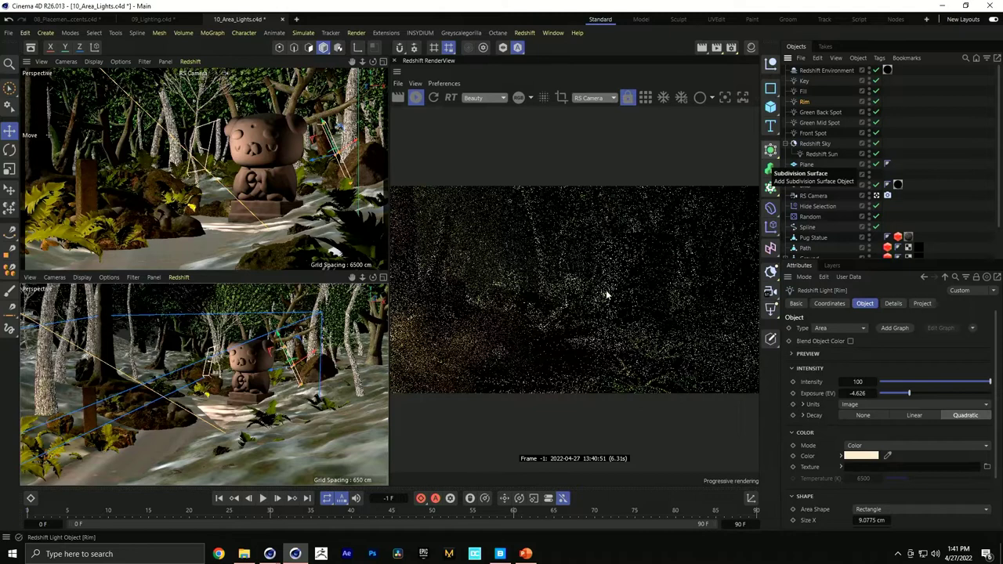
Rotate the Rim light toward the statue and open its Color Chooser
{"action": "left_click_drag", "start_coordinate": [323, 355], "coordinate": [282, 326], "text": "alt"}
{"action": "key", "text": "r"}
{"action": "key", "text": "e"}
{"action": "key", "text": "r"}
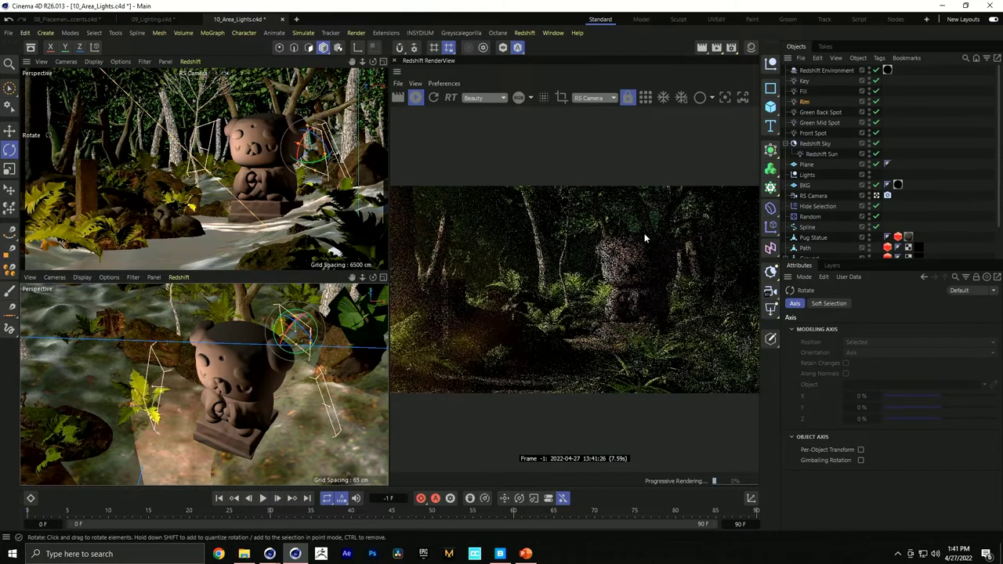
{"action": "left_click", "coordinate": [806, 102]}
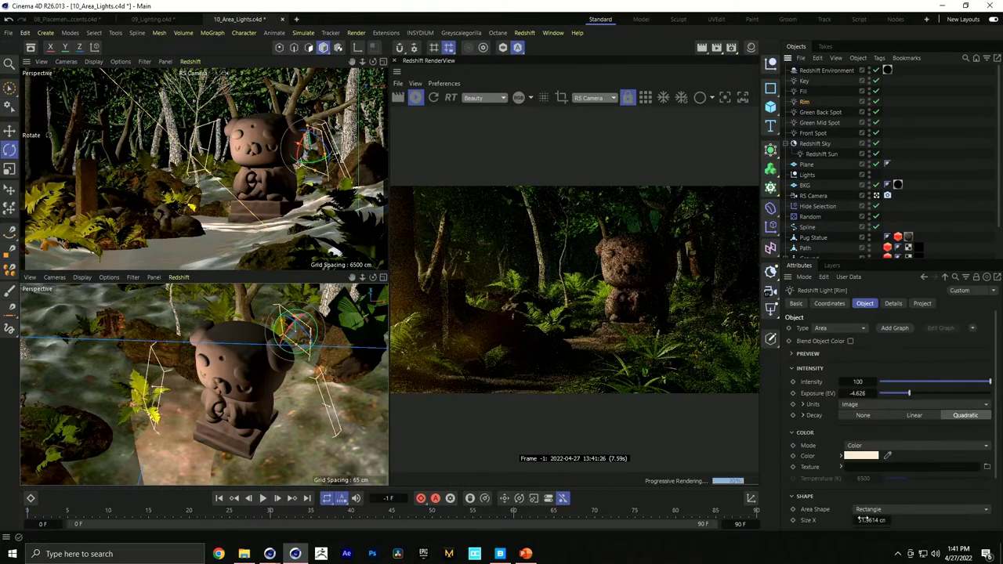
{"action": "left_click", "coordinate": [862, 456]}
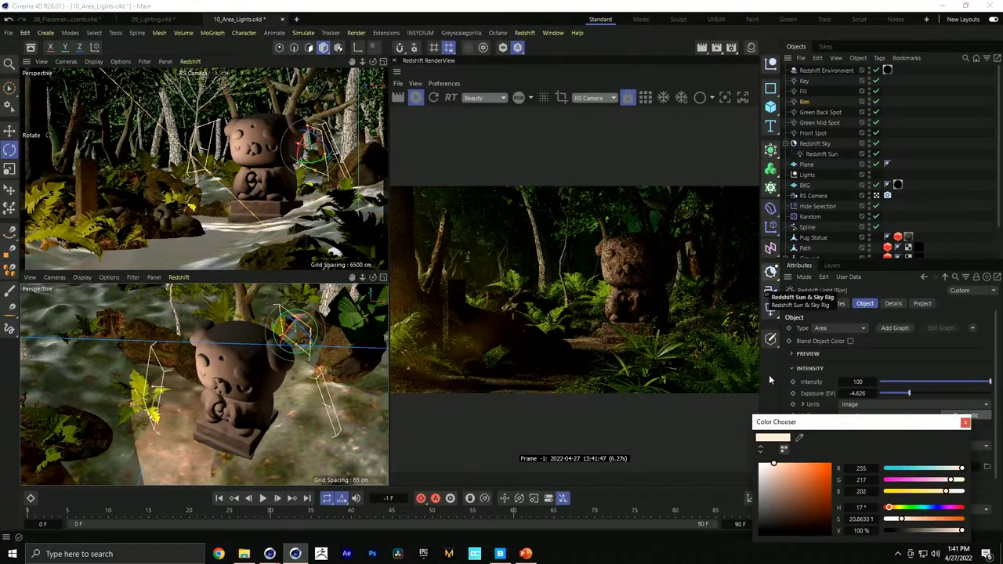
Make the Rim light pale green and raise its exposure to -1.355
{"action": "left_click", "coordinate": [906, 508]}
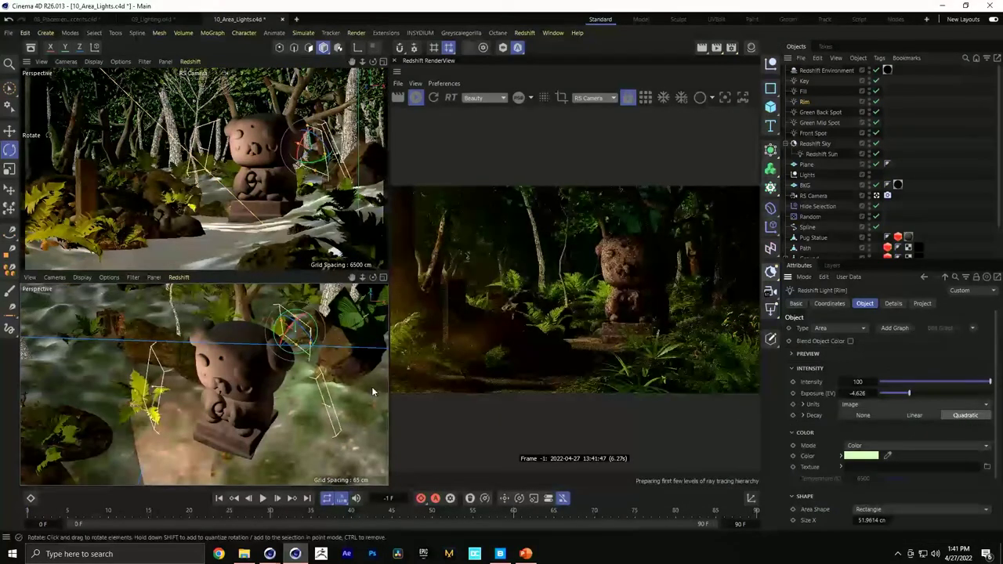
{"action": "left_click_drag", "start_coordinate": [209, 390], "coordinate": [332, 375], "text": "alt"}
{"action": "key", "text": "e"}
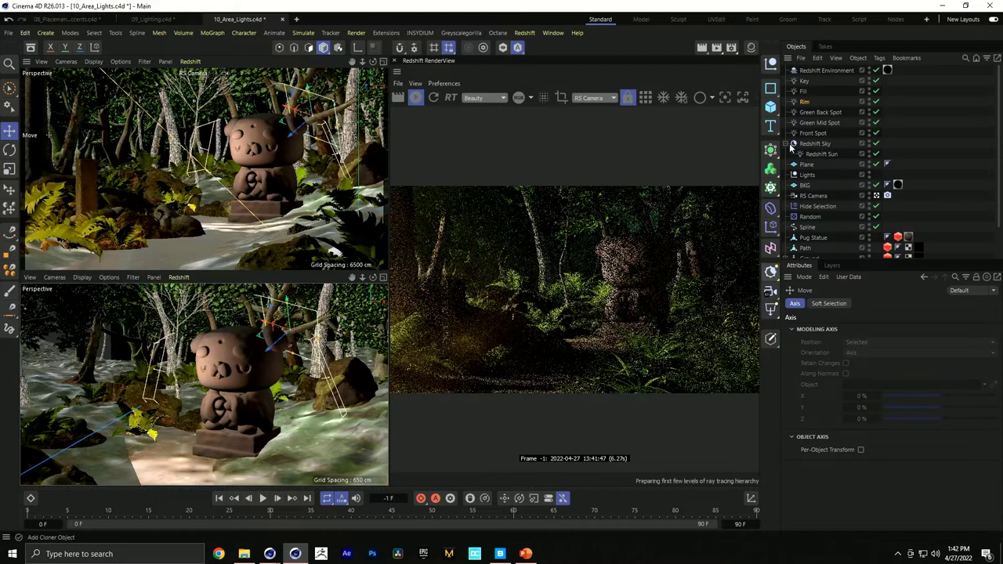
{"action": "left_click", "coordinate": [803, 102]}
{"action": "left_click_drag", "start_coordinate": [920, 395], "coordinate": [925, 396]}
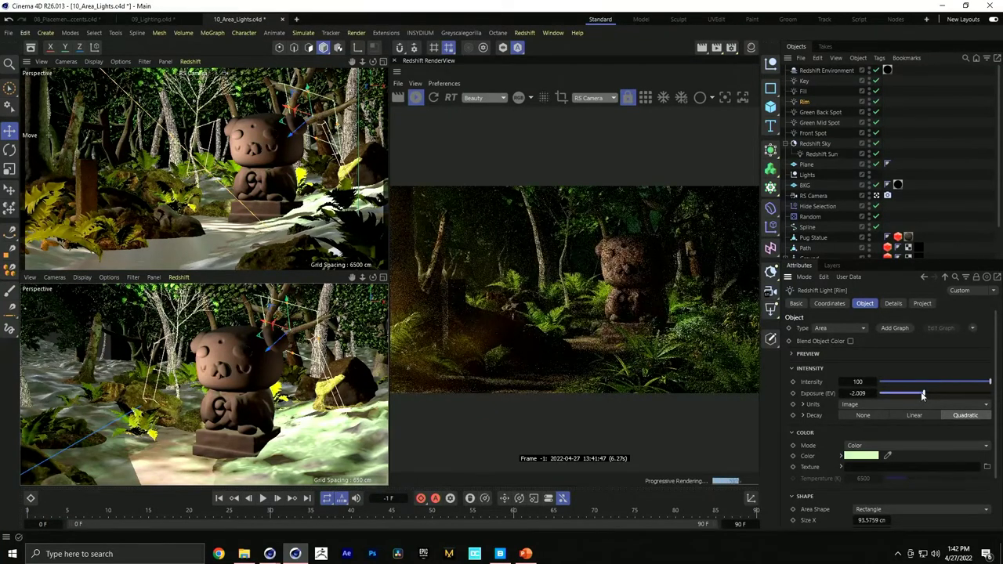
{"action": "left_click_drag", "start_coordinate": [924, 394], "coordinate": [927, 394]}
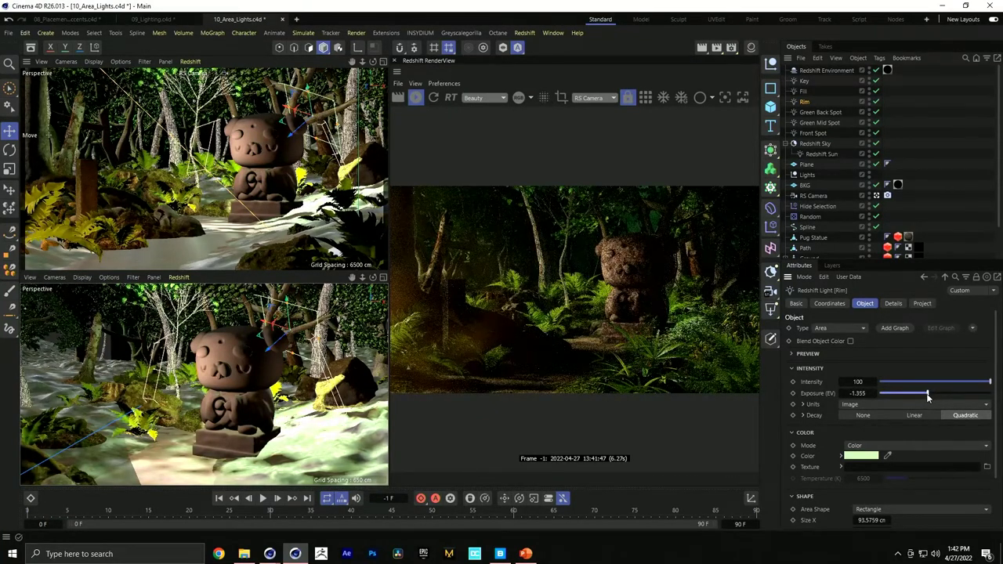
Move and tilt the Rim light to sit behind the statue's upper right
{"action": "left_click_drag", "start_coordinate": [285, 331], "coordinate": [273, 313]}
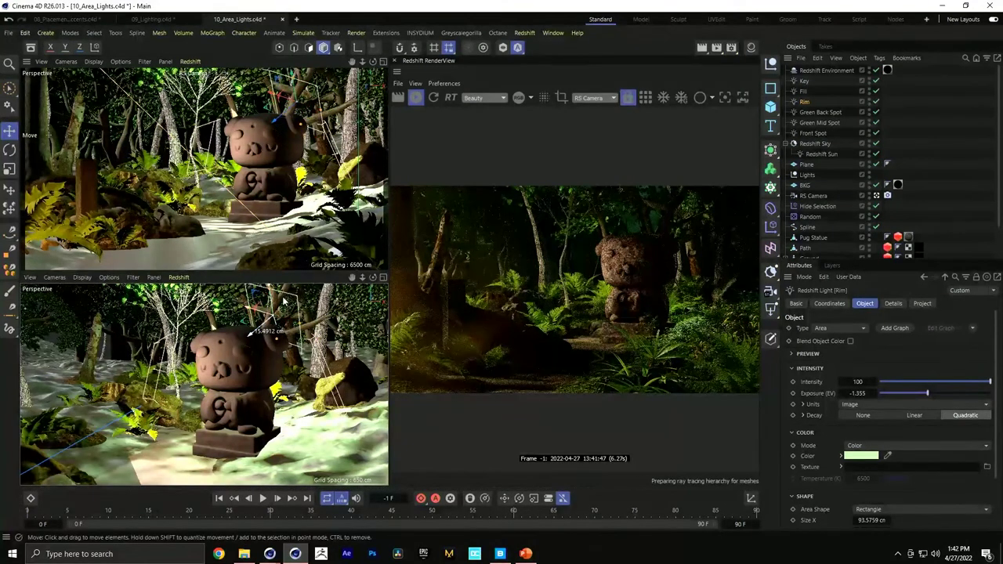
{"action": "key", "text": "r"}
{"action": "left_click_drag", "start_coordinate": [273, 327], "coordinate": [260, 322]}
{"action": "key", "text": "e"}
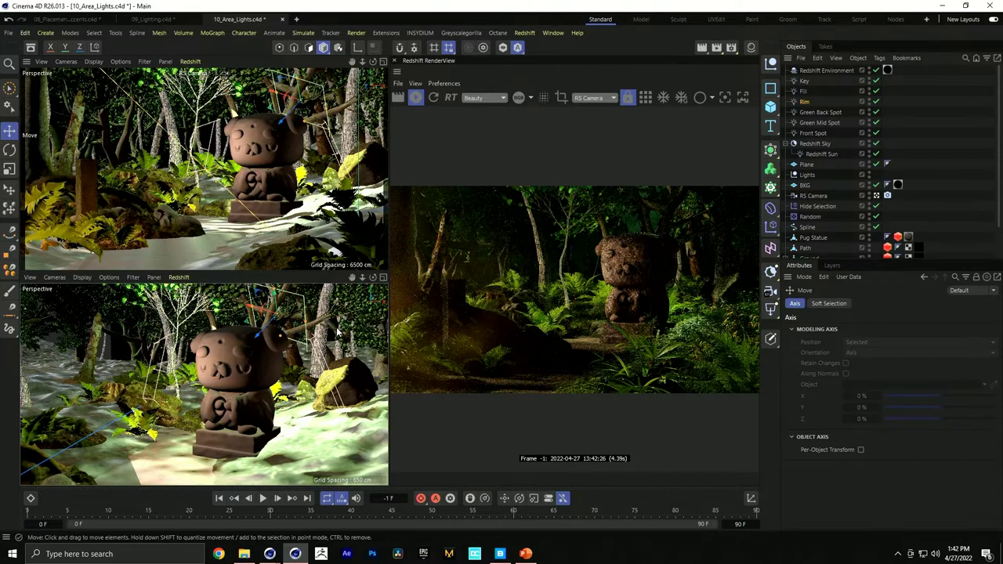
{"action": "mouse_move", "coordinate": [266, 311]}
{"action": "left_mouse_down"}
{"action": "mouse_move", "coordinate": [277, 304]}
{"action": "mouse_move", "coordinate": [288, 323]}
{"action": "mouse_move", "coordinate": [279, 315]}
{"action": "mouse_move", "coordinate": [296, 312]}
{"action": "mouse_move", "coordinate": [275, 351]}
{"action": "mouse_move", "coordinate": [291, 343]}
{"action": "left_mouse_up"}
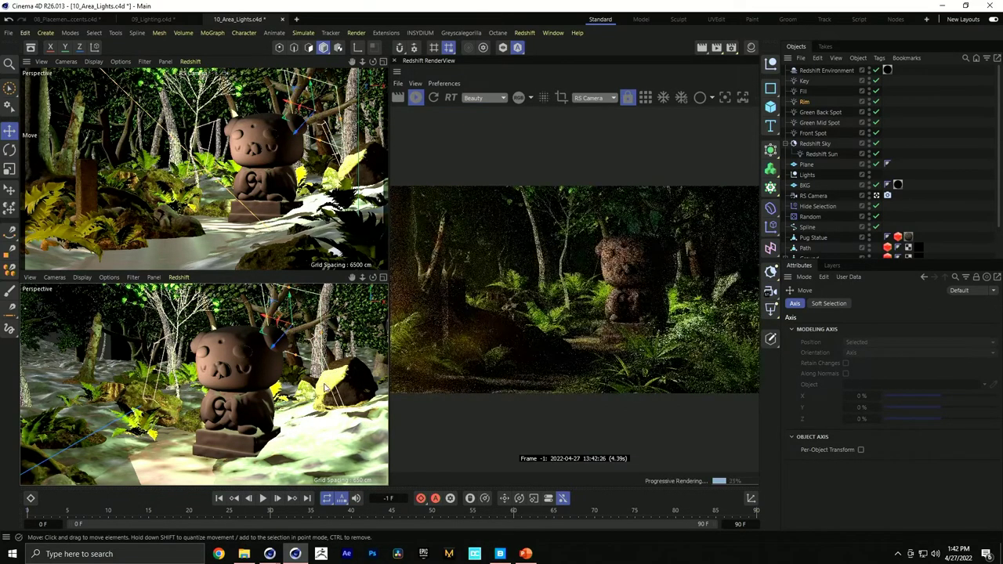
{"action": "left_click_drag", "start_coordinate": [327, 395], "coordinate": [341, 394]}
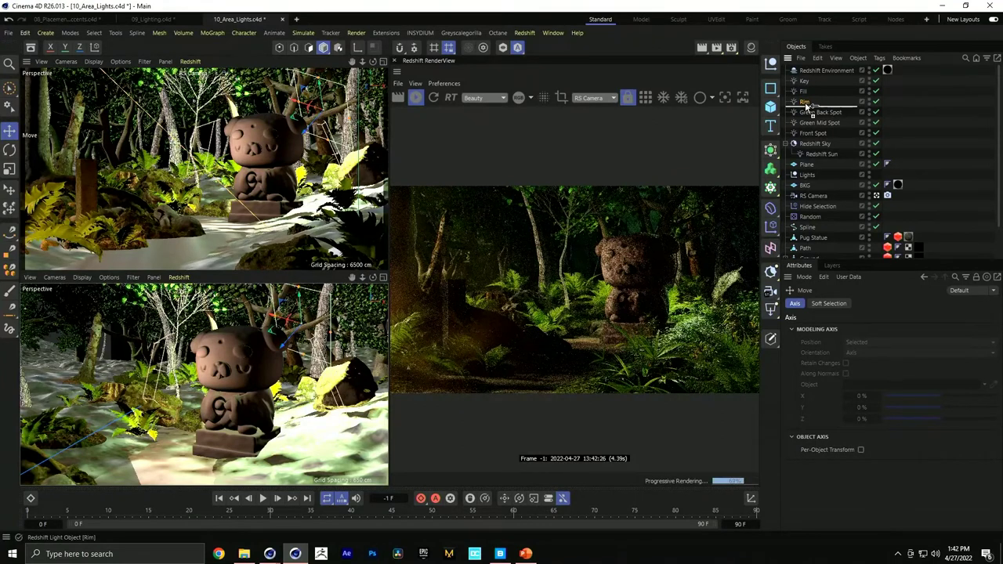
Duplicate Rim as Rim.1, frame it, and move it about 65 cm
{"action": "left_click_drag", "start_coordinate": [806, 106], "coordinate": [809, 108], "text": "ctrl"}
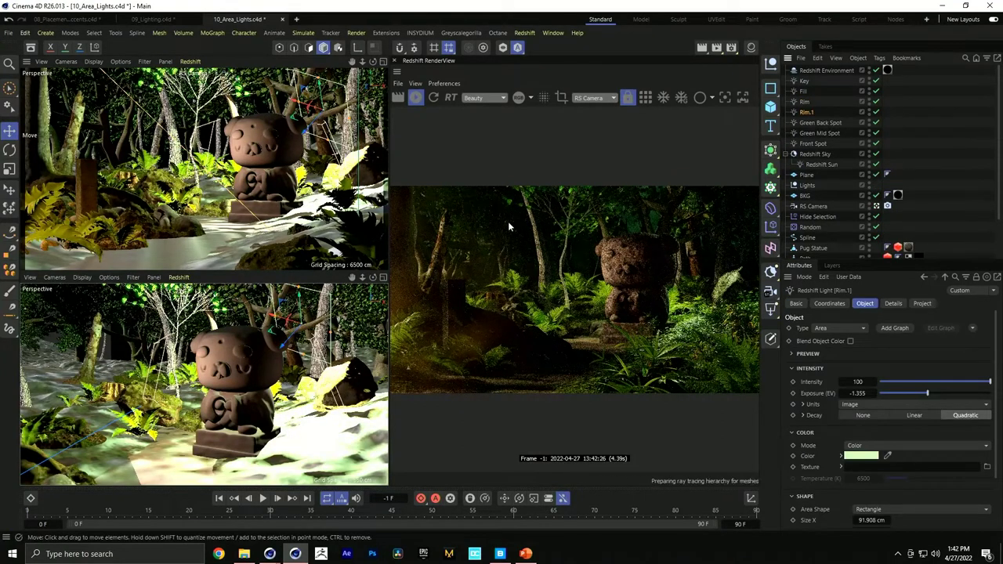
{"action": "key", "text": "o"}
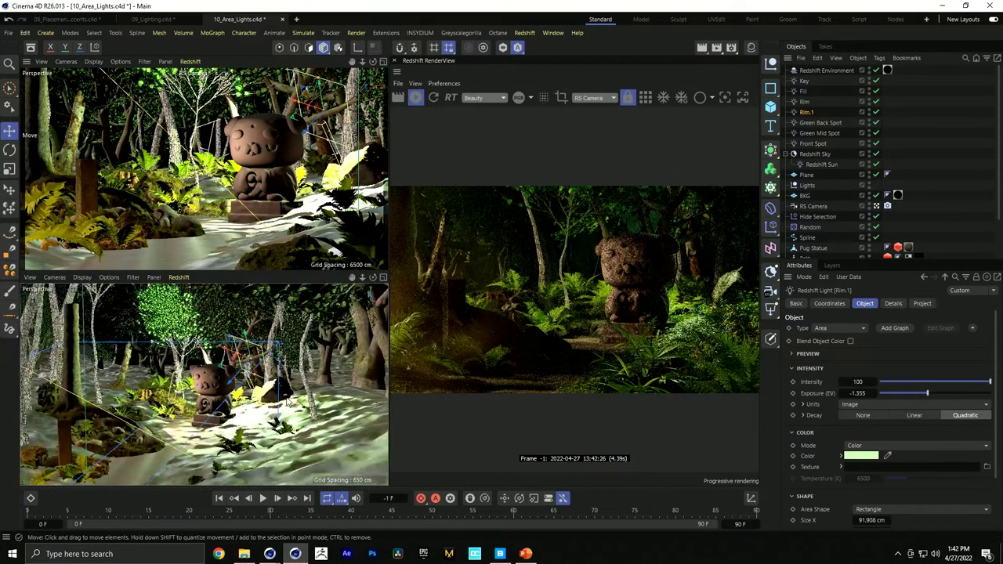
{"action": "left_click_drag", "start_coordinate": [235, 376], "coordinate": [263, 406]}
Switch to world-space axes, adjust the view around the statue, and select Ground
{"action": "scroll", "coordinate": [251, 384], "scroll_direction": "up", "scroll_amount": 10}
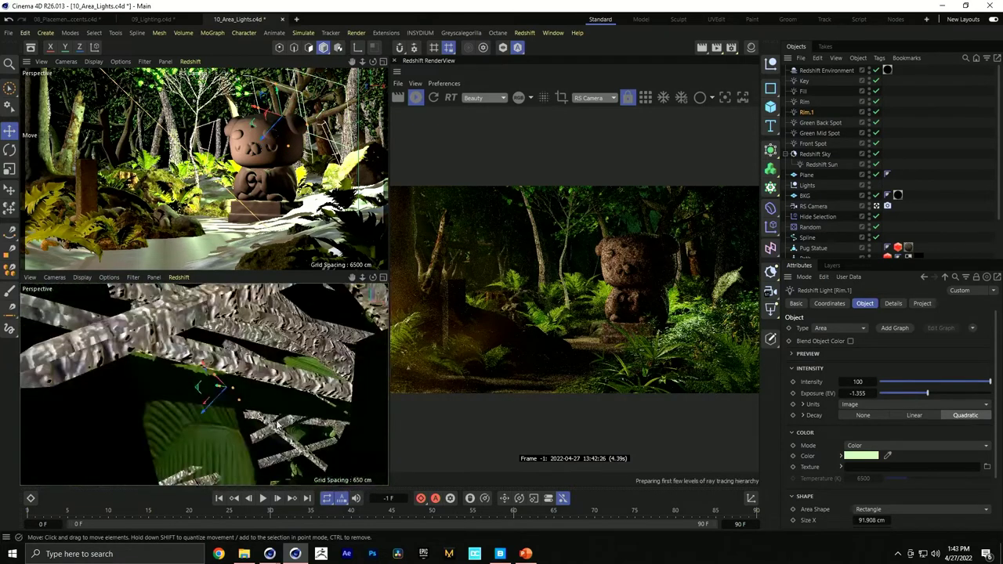
{"action": "left_click", "coordinate": [94, 47]}
{"action": "scroll", "coordinate": [197, 379], "scroll_direction": "up", "scroll_amount": 5}
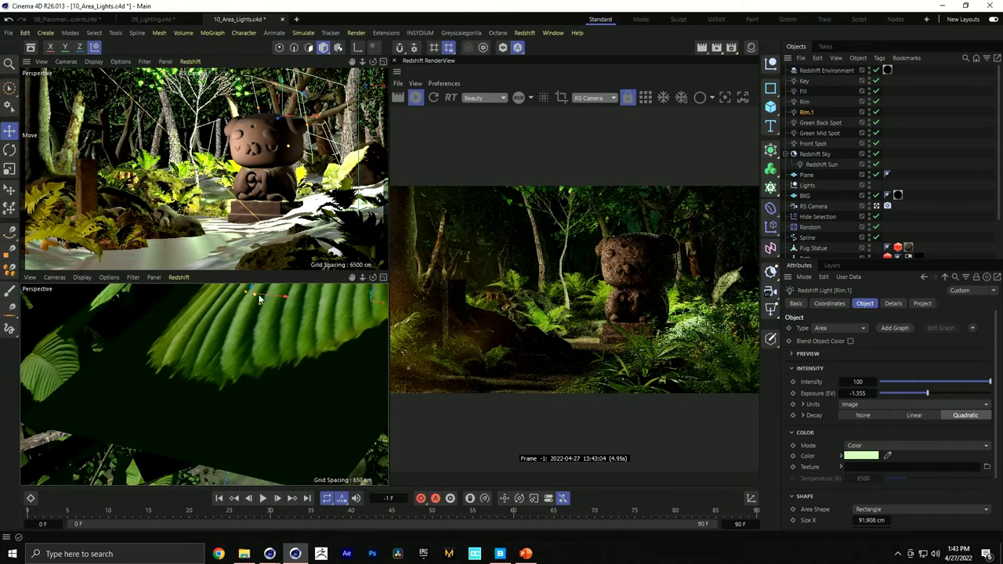
{"action": "scroll", "coordinate": [219, 387], "scroll_direction": "down", "scroll_amount": 3}
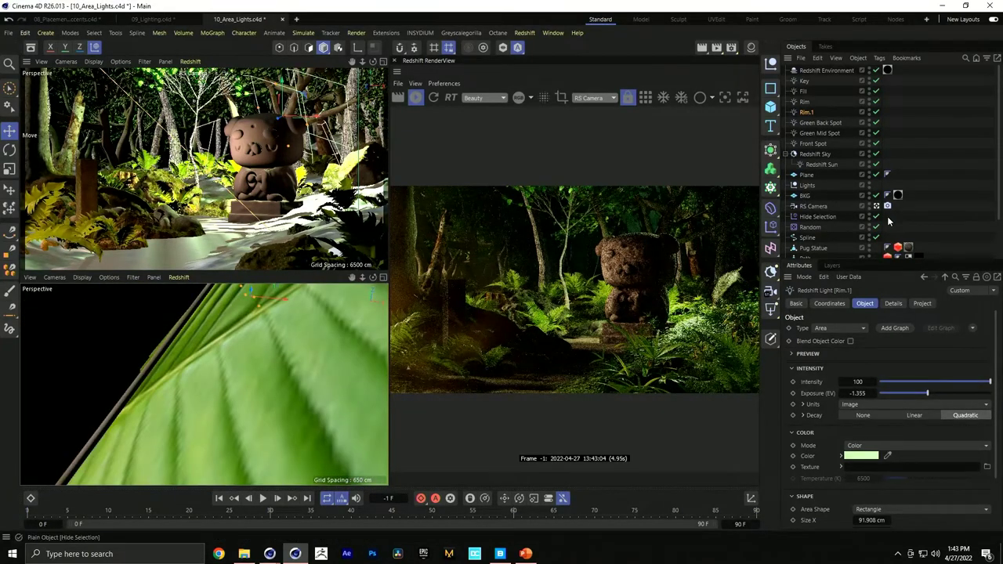
{"action": "scroll", "coordinate": [222, 326], "scroll_direction": "down", "scroll_amount": 2}
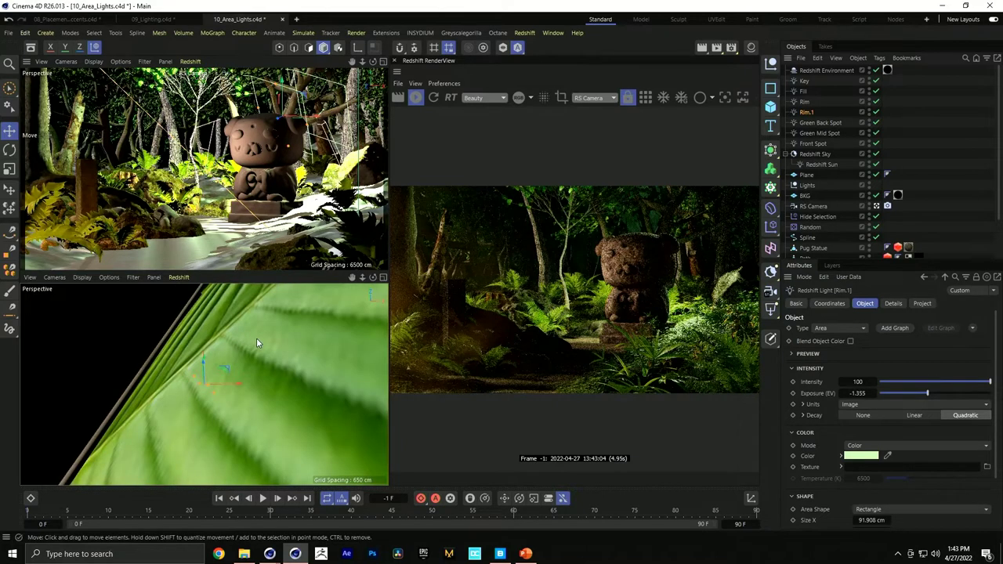
{"action": "scroll", "coordinate": [256, 338], "scroll_direction": "down", "scroll_amount": 3}
{"action": "scroll", "coordinate": [263, 381], "scroll_direction": "up", "scroll_amount": 2}
{"action": "scroll", "coordinate": [235, 394], "scroll_direction": "down", "scroll_amount": 4}
{"action": "scroll", "coordinate": [266, 297], "scroll_direction": "up", "scroll_amount": 5}
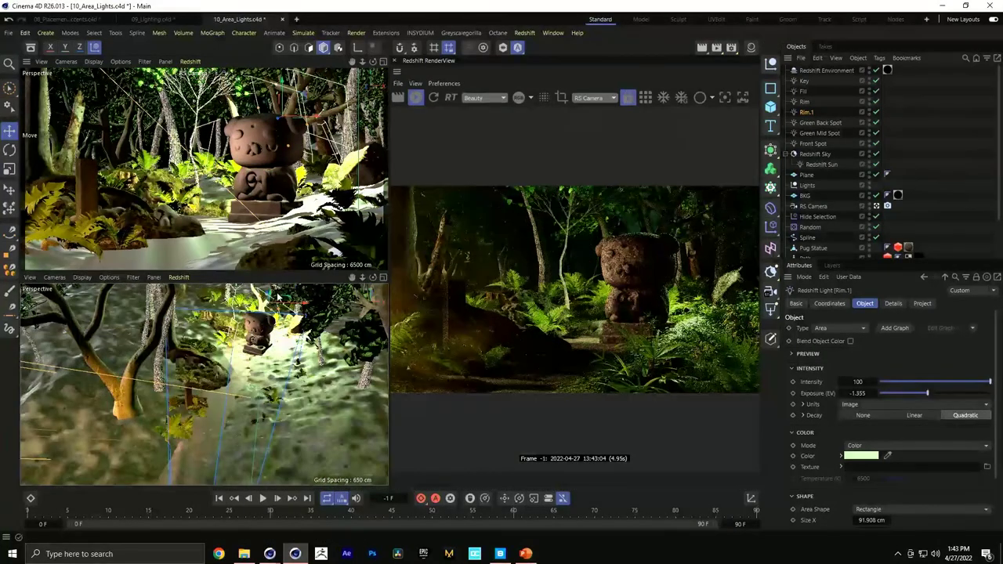
{"action": "scroll", "coordinate": [239, 287], "scroll_direction": "up", "scroll_amount": 4}
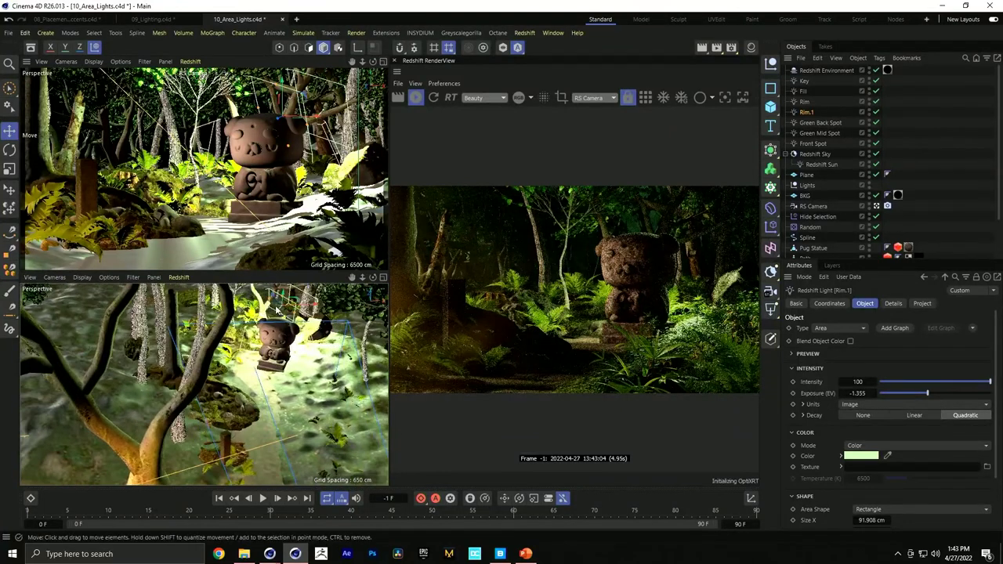
{"action": "left_click_drag", "start_coordinate": [275, 303], "coordinate": [292, 389], "text": "alt"}
{"action": "left_click", "coordinate": [286, 401]}
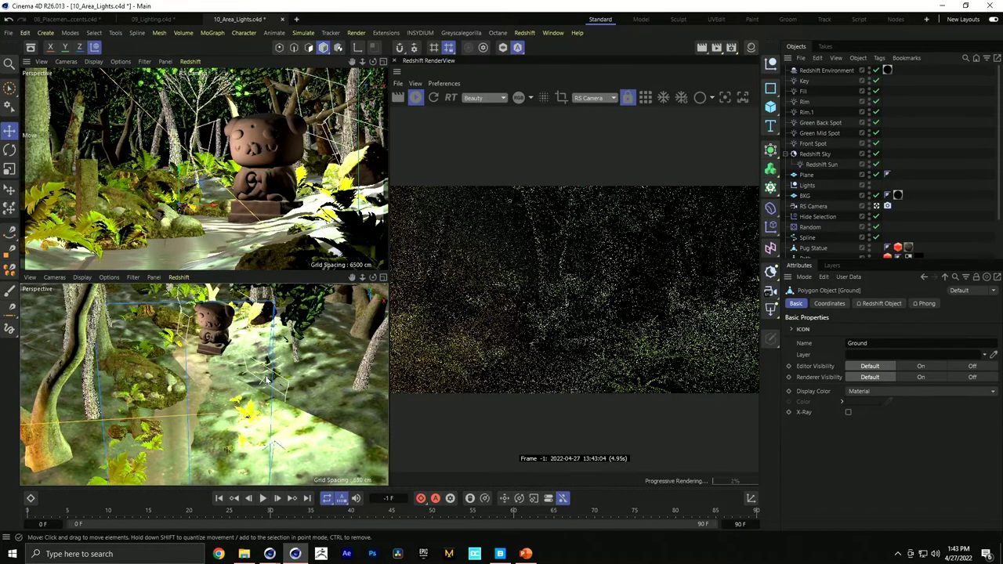
Move the Rim.1 light about 253 cm to the left and shrink it to about 44% size
{"action": "left_click", "coordinate": [273, 392]}
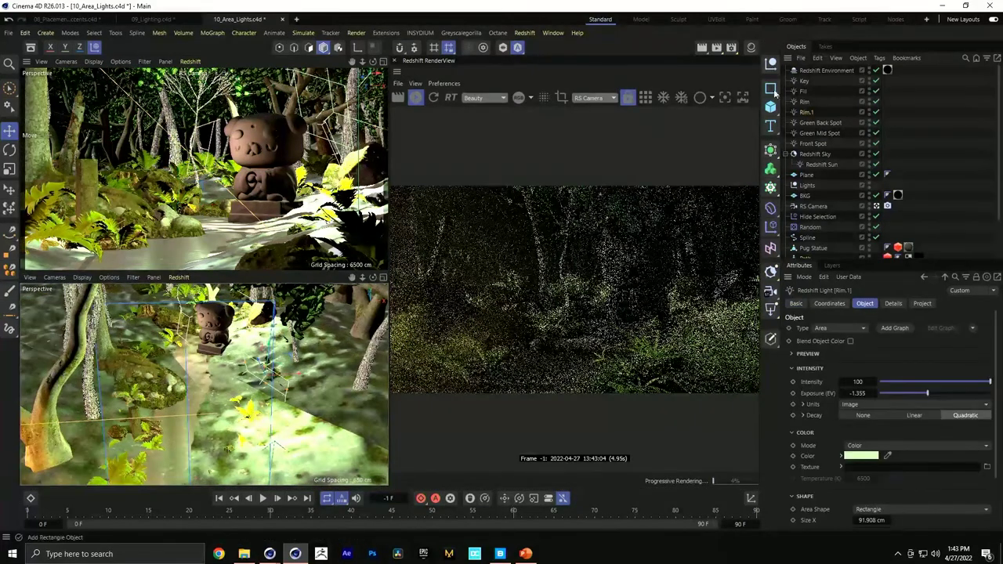
{"action": "left_click_drag", "start_coordinate": [229, 412], "coordinate": [122, 442]}
{"action": "key", "text": "r"}
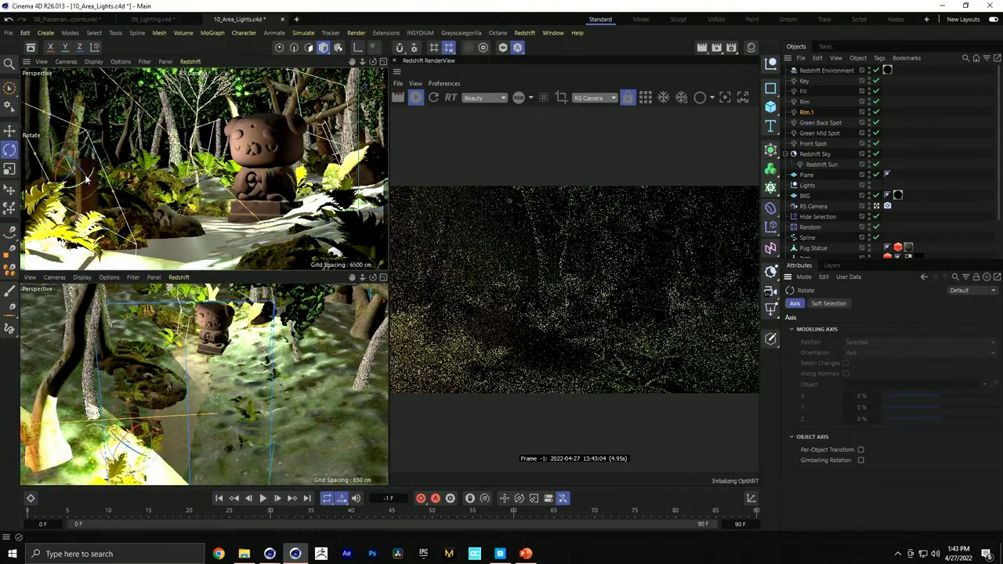
{"action": "key", "text": "t"}
{"action": "left_click_drag", "start_coordinate": [63, 183], "coordinate": [78, 160]}
Return to the Move tool and select the Rim.1 area light in the top view
{"action": "key", "text": "r"}
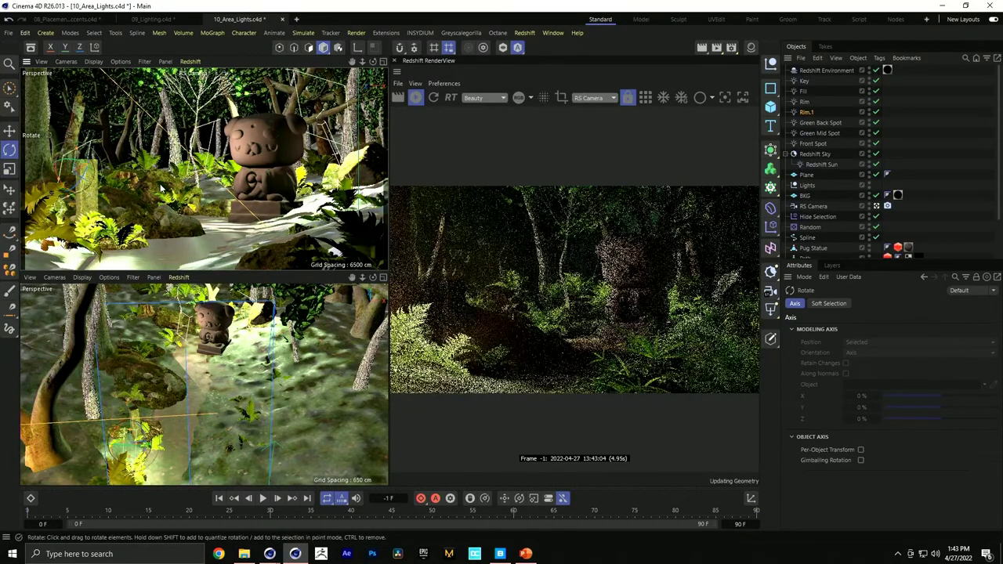
{"action": "key", "text": "e"}
{"action": "left_click", "coordinate": [93, 174]}
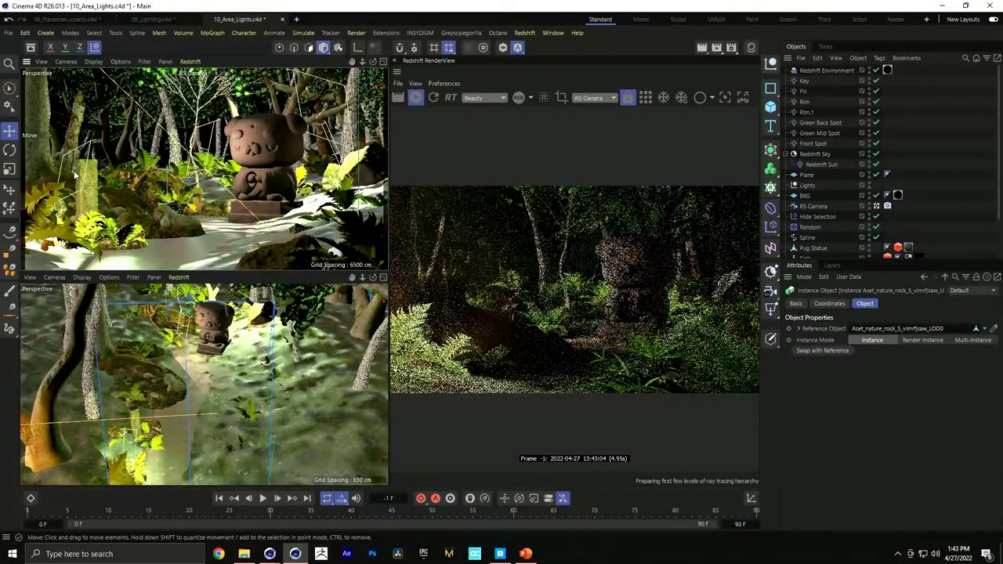
{"action": "left_click", "coordinate": [73, 171]}
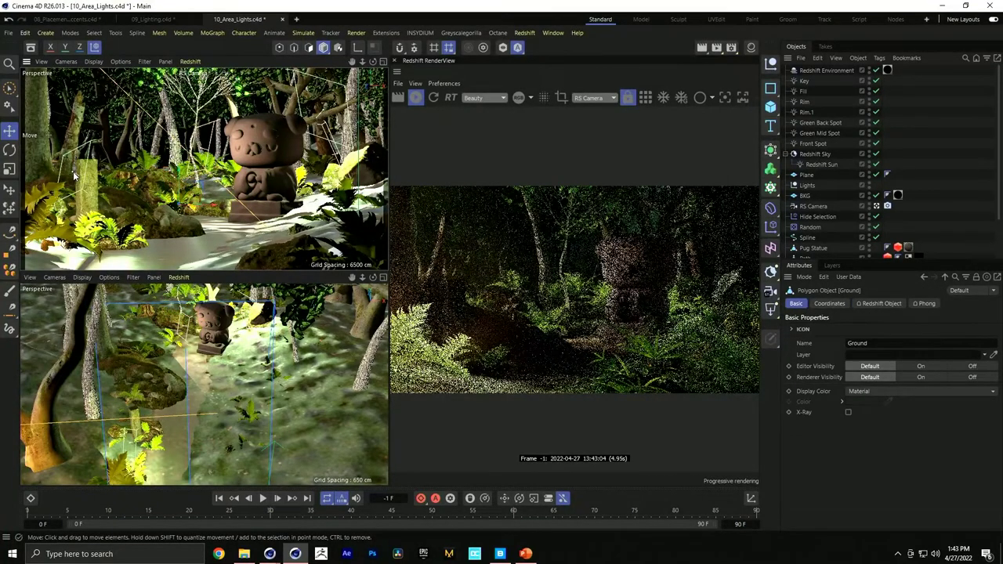
{"action": "left_click", "coordinate": [73, 172]}
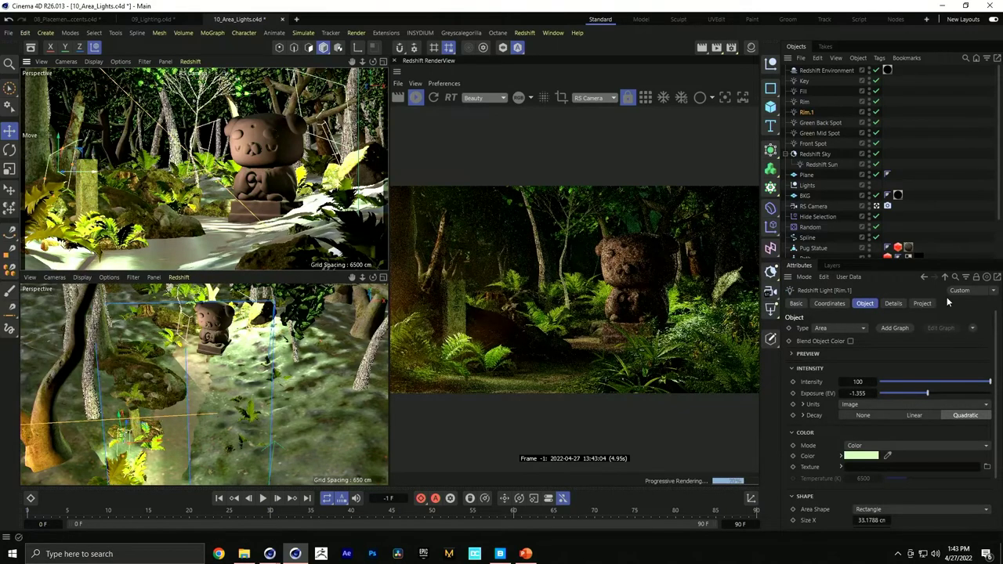
Set Rim.1's spread to 0.393 and nudge the light slightly in the top and lower views
{"action": "scroll", "coordinate": [968, 470], "scroll_direction": "down", "scroll_amount": 2}
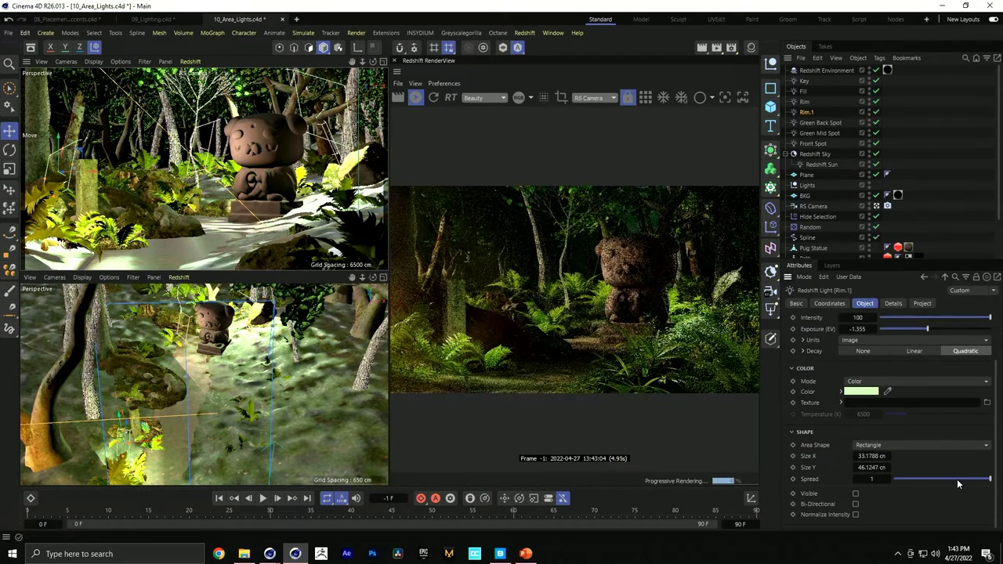
{"action": "left_click", "coordinate": [934, 479]}
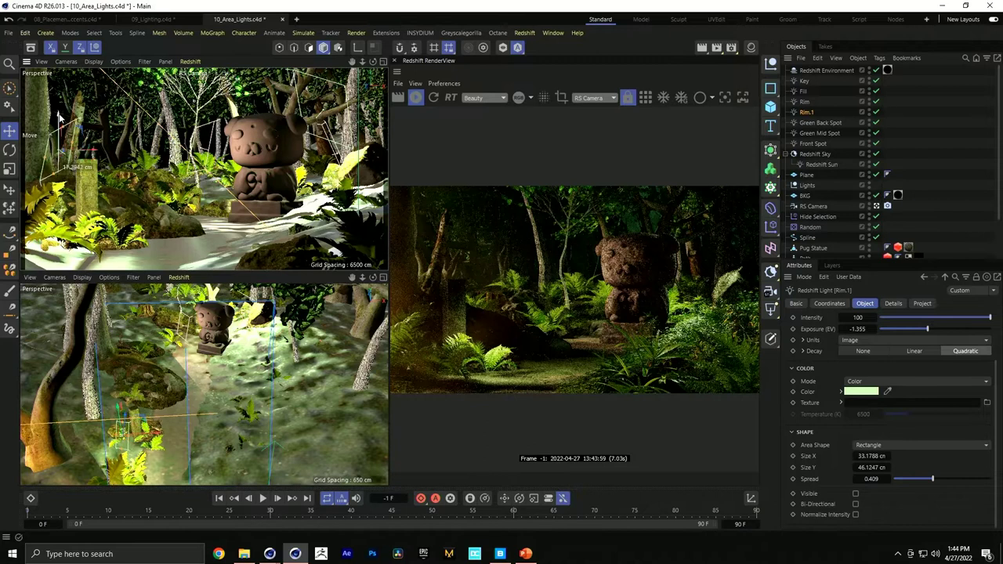
{"action": "left_click_drag", "start_coordinate": [59, 116], "coordinate": [62, 122]}
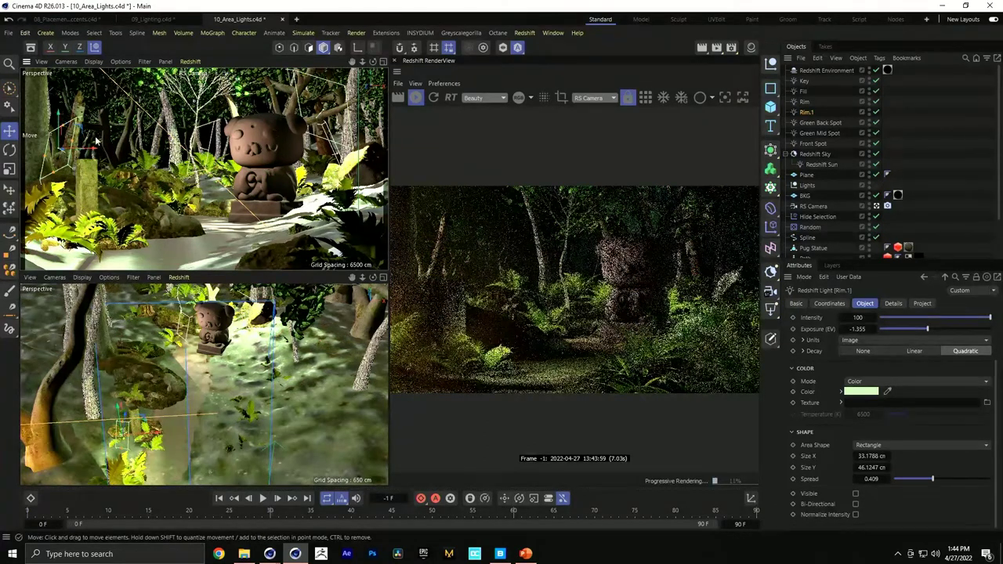
{"action": "left_click_drag", "start_coordinate": [59, 100], "coordinate": [69, 117]}
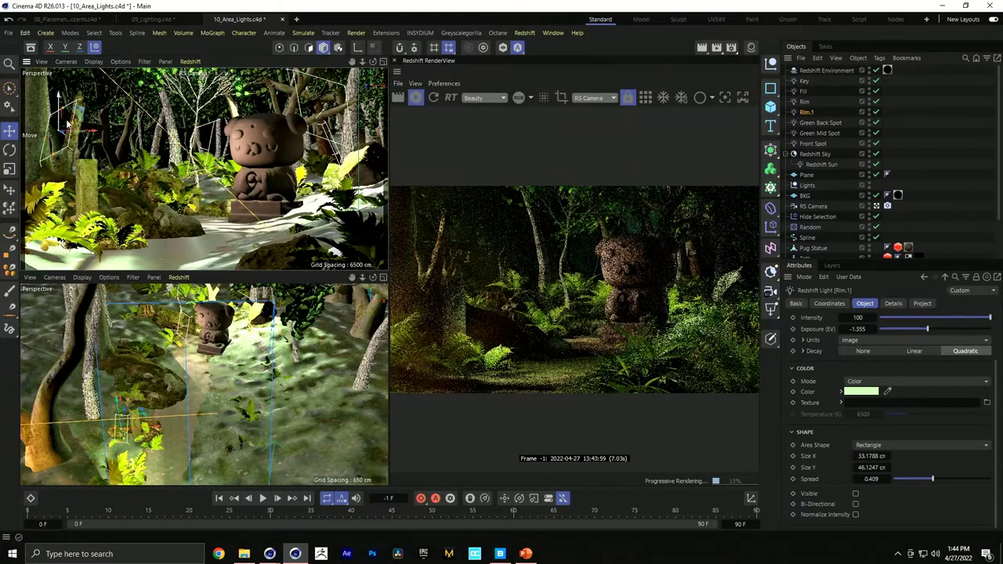
{"action": "left_click_drag", "start_coordinate": [131, 421], "coordinate": [139, 435]}
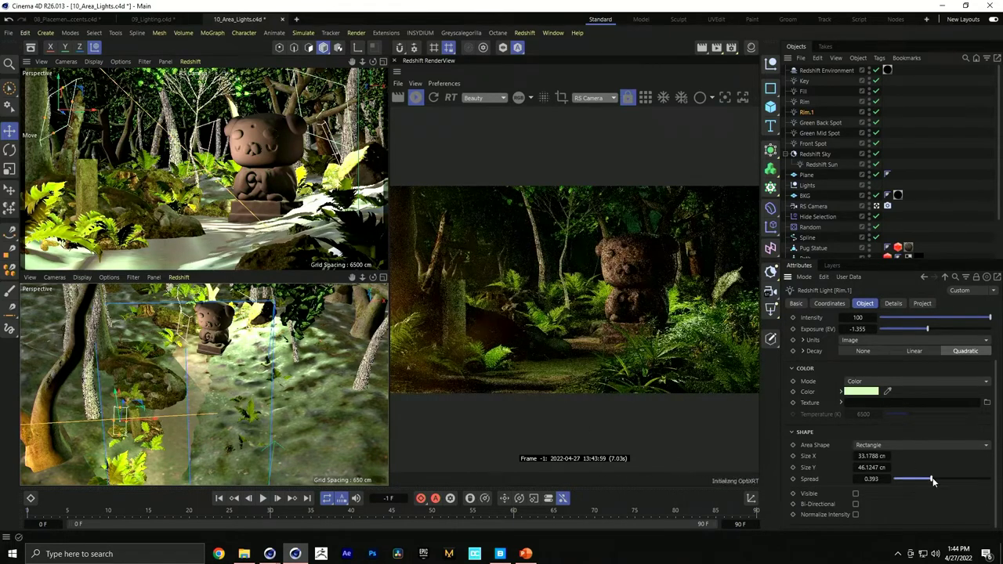
{"action": "key", "text": "r"}
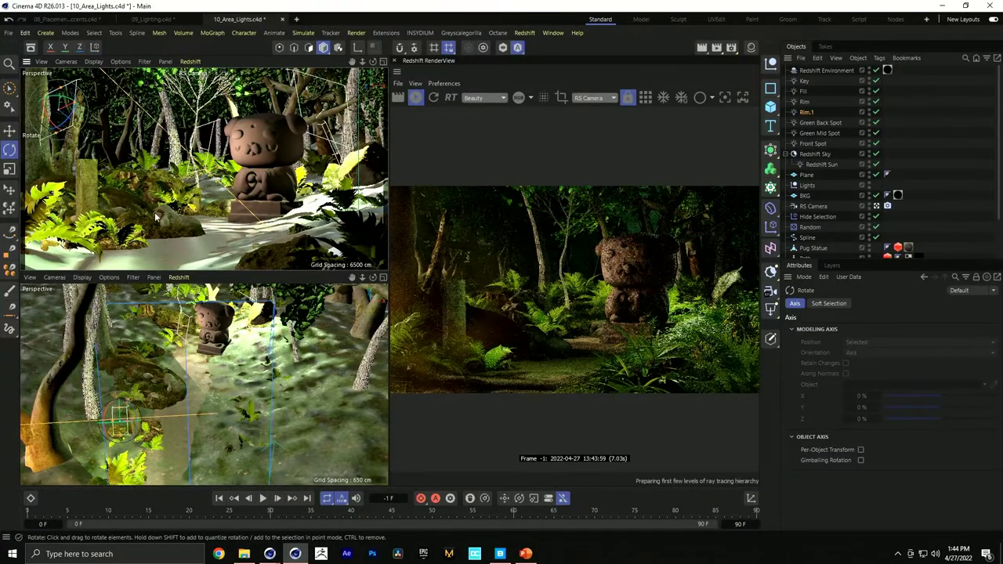
{"action": "key", "text": "e"}
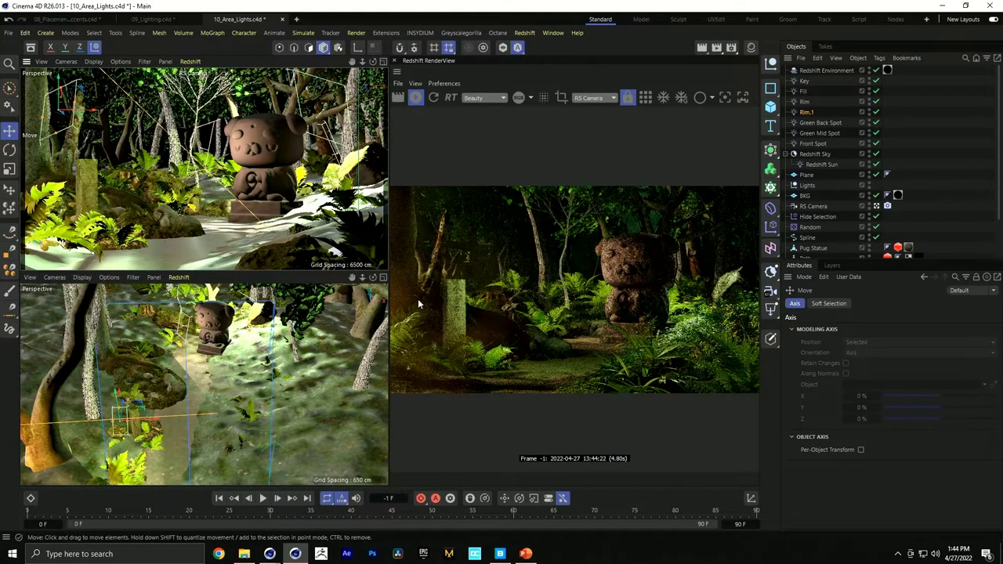
Raise Redshift Environment's scattering to 0.0537, delete its tag, and open the Material Manager
{"action": "left_click", "coordinate": [830, 69]}
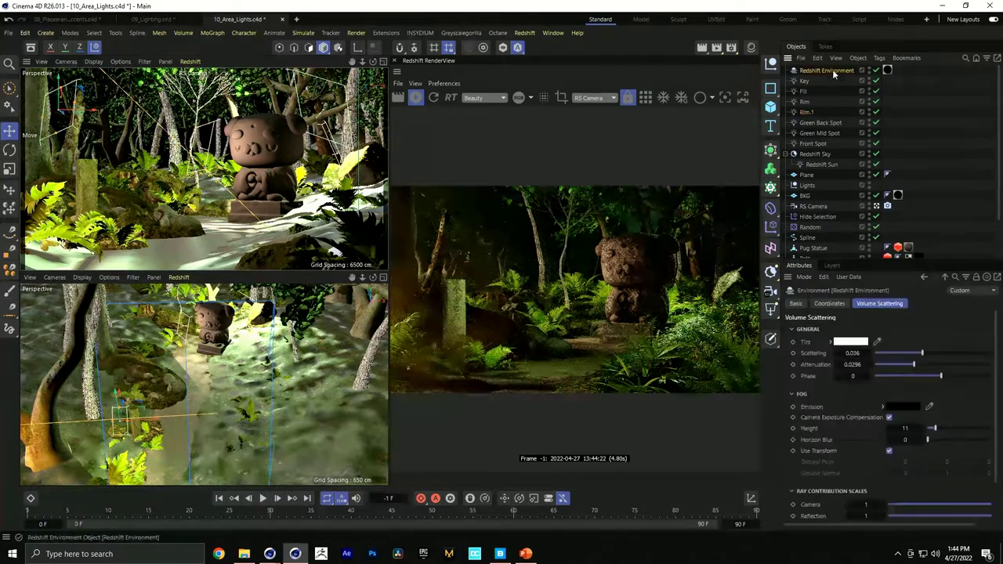
{"action": "left_click_drag", "start_coordinate": [922, 356], "coordinate": [935, 357]}
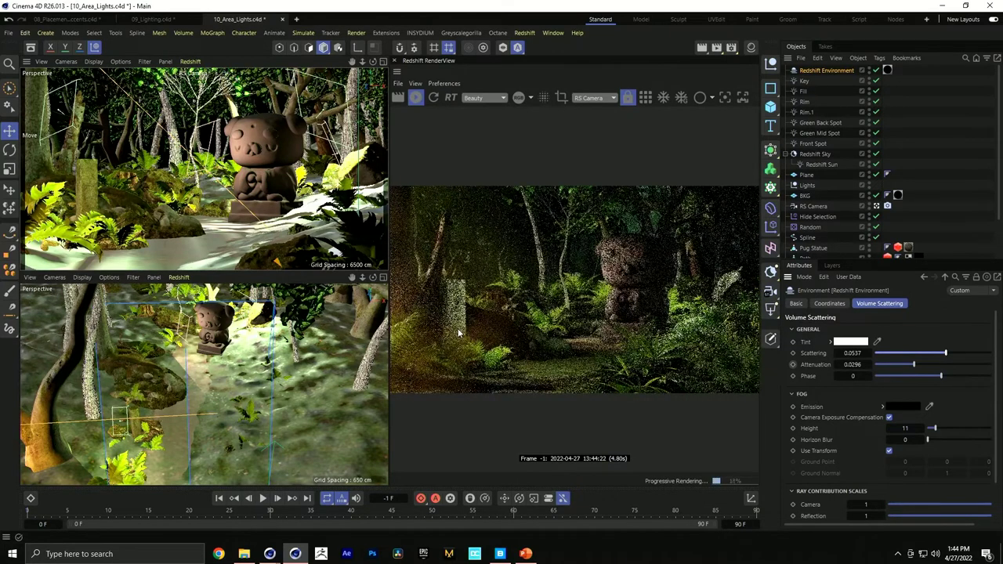
{"action": "left_click", "coordinate": [887, 70]}
{"action": "key", "text": "Delete"}
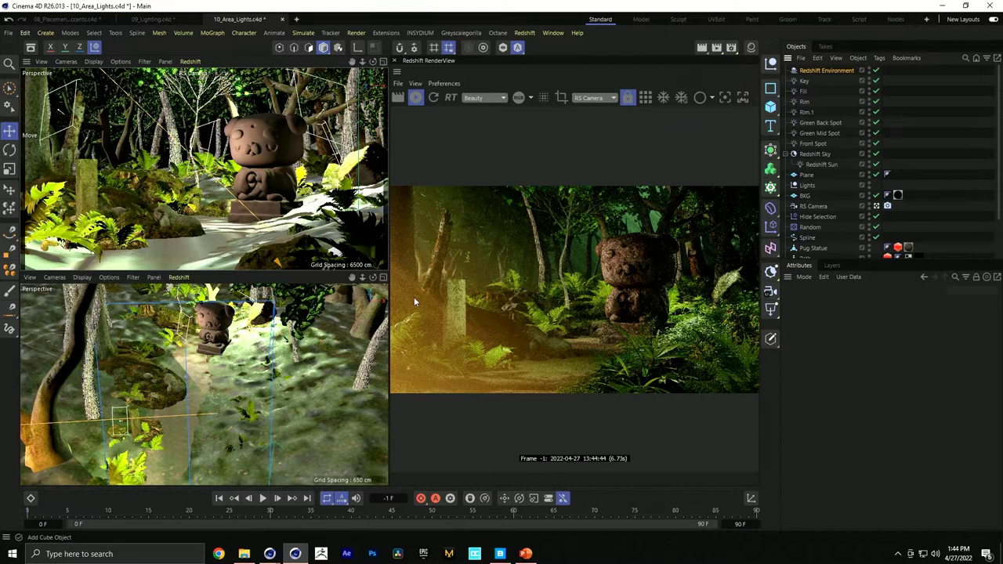
{"action": "left_click", "coordinate": [826, 71]}
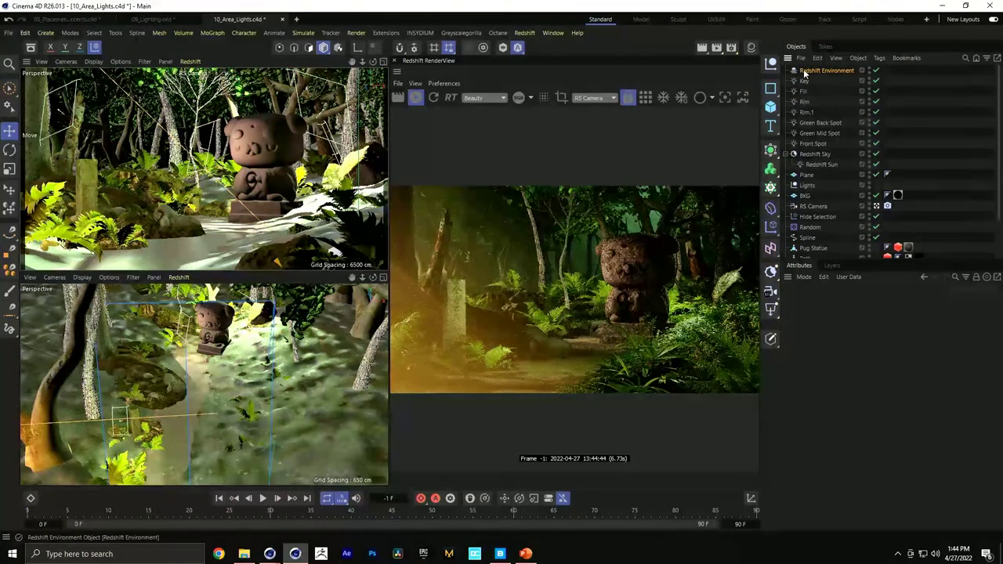
{"action": "left_click", "coordinate": [749, 48]}
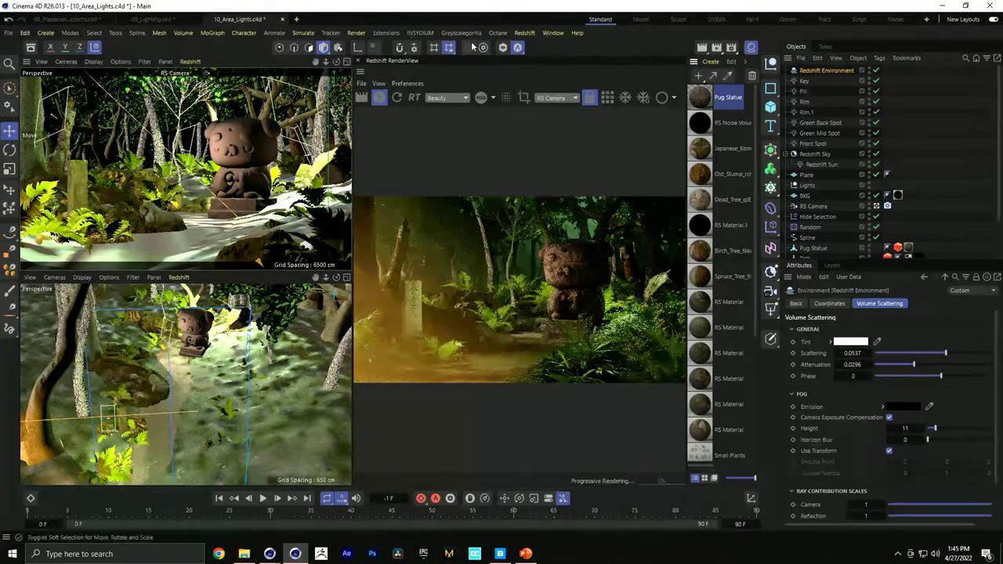
Create an RS Noise Volume material from Redshift's Materials > Utilities menu
{"action": "left_click", "coordinate": [525, 32]}
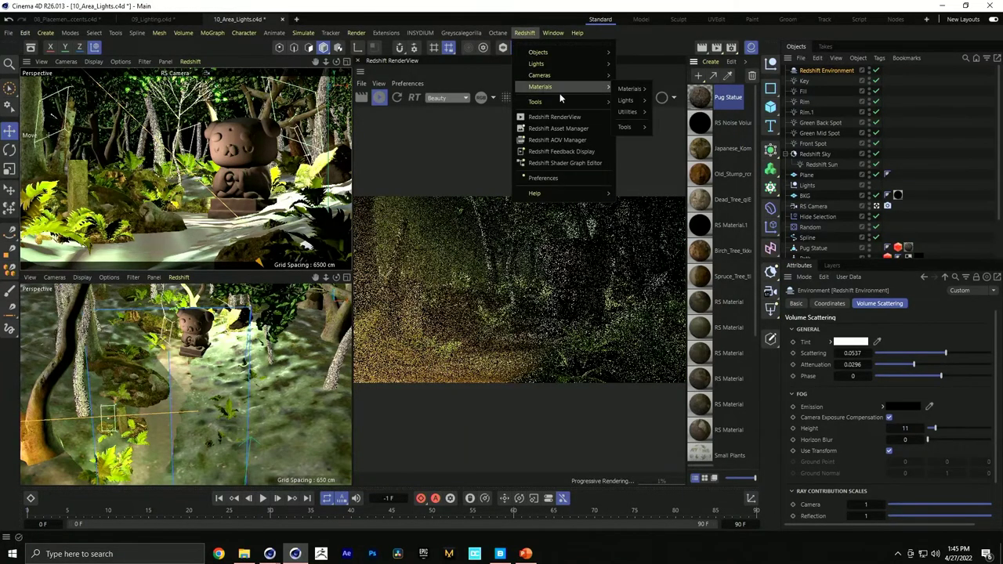
{"action": "mouse_move", "coordinate": [558, 78]}
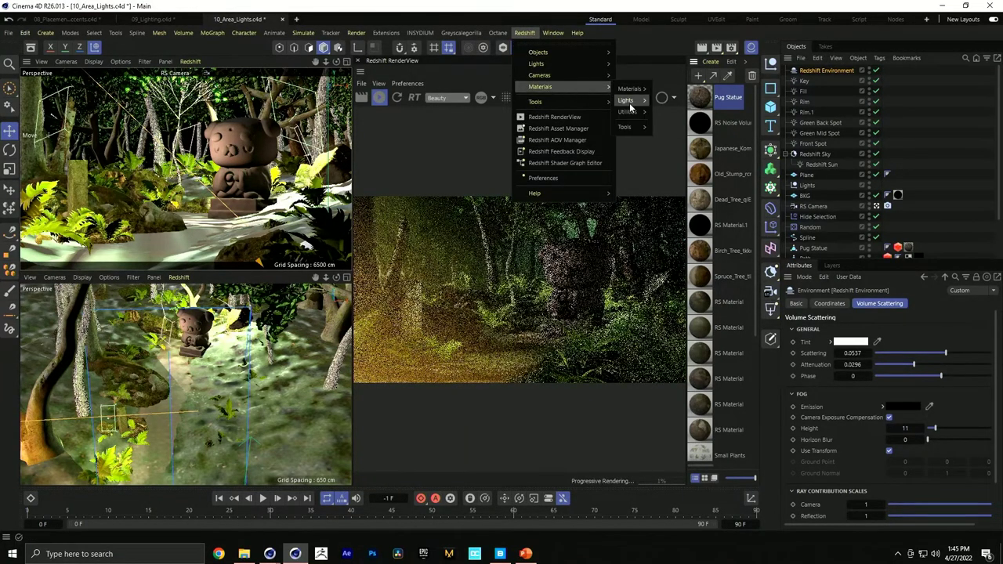
{"action": "mouse_move", "coordinate": [627, 112]}
{"action": "left_click", "coordinate": [678, 137]}
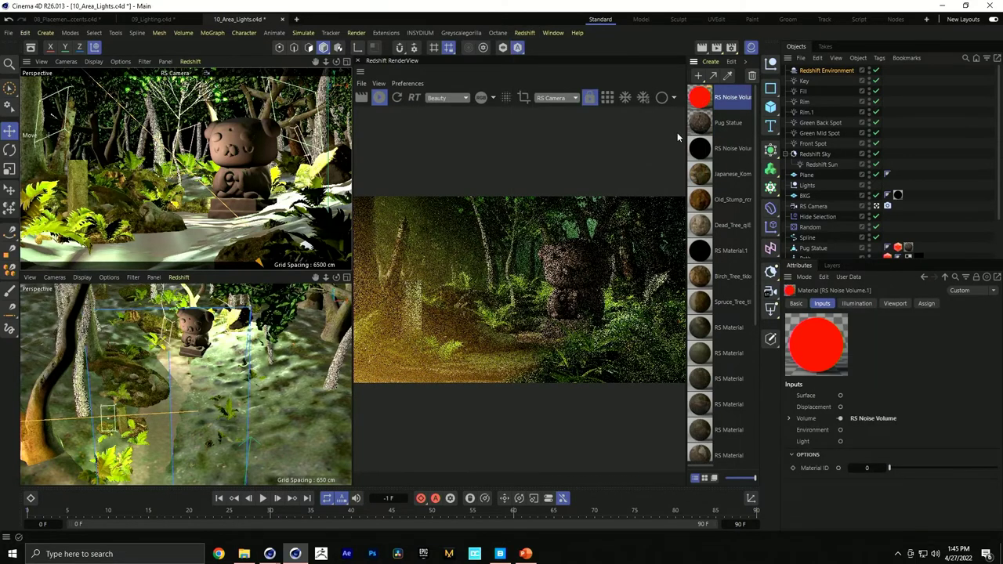
Open the noise material's node graph and move the RS Noise Volume node aside
{"action": "double_click", "coordinate": [699, 101]}
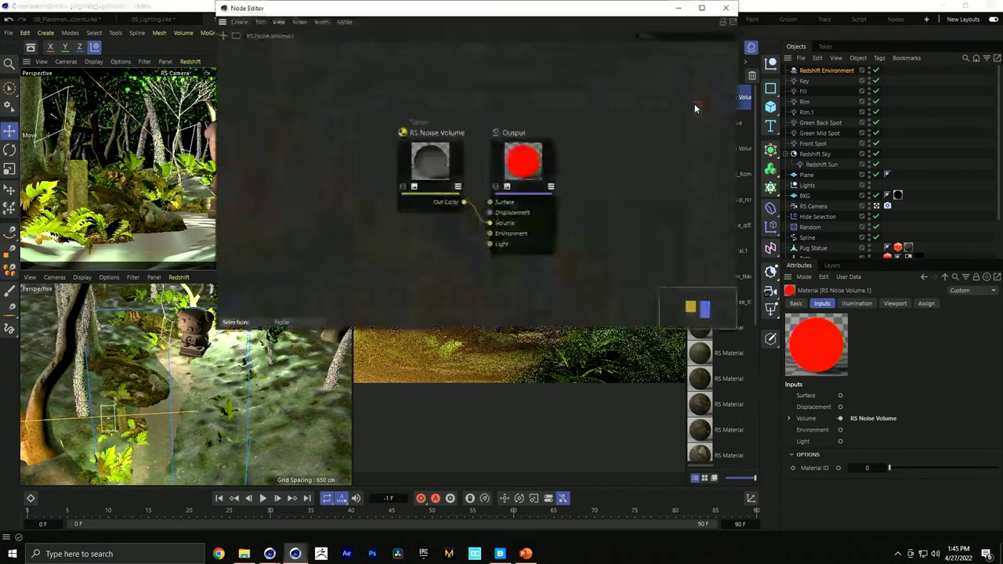
{"action": "left_click_drag", "start_coordinate": [430, 172], "coordinate": [378, 195]}
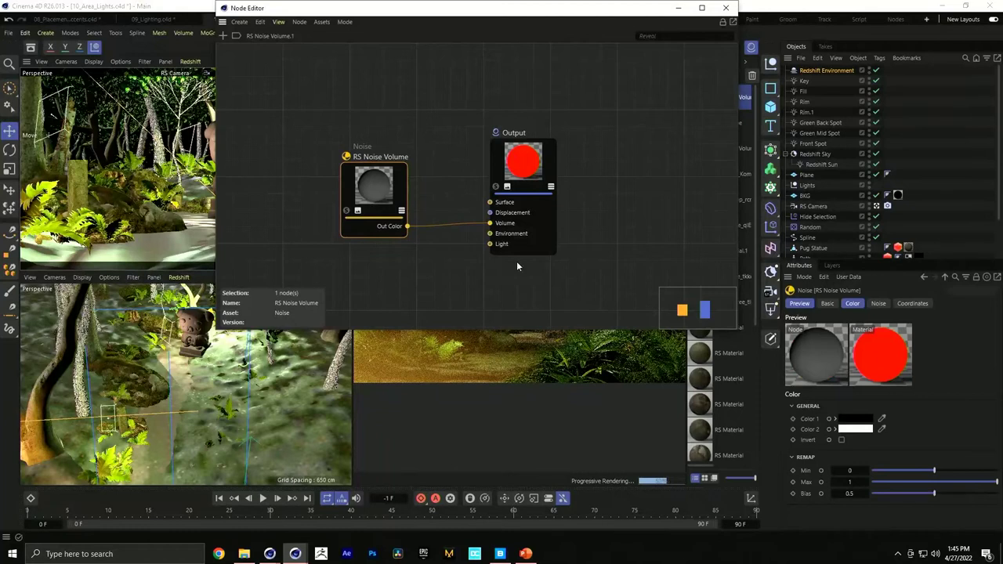
{"action": "left_click", "coordinate": [827, 303]}
{"action": "mouse_move", "coordinate": [369, 189]}
{"action": "left_mouse_down"}
{"action": "mouse_move", "coordinate": [357, 168]}
{"action": "mouse_move", "coordinate": [369, 191]}
{"action": "left_mouse_up"}
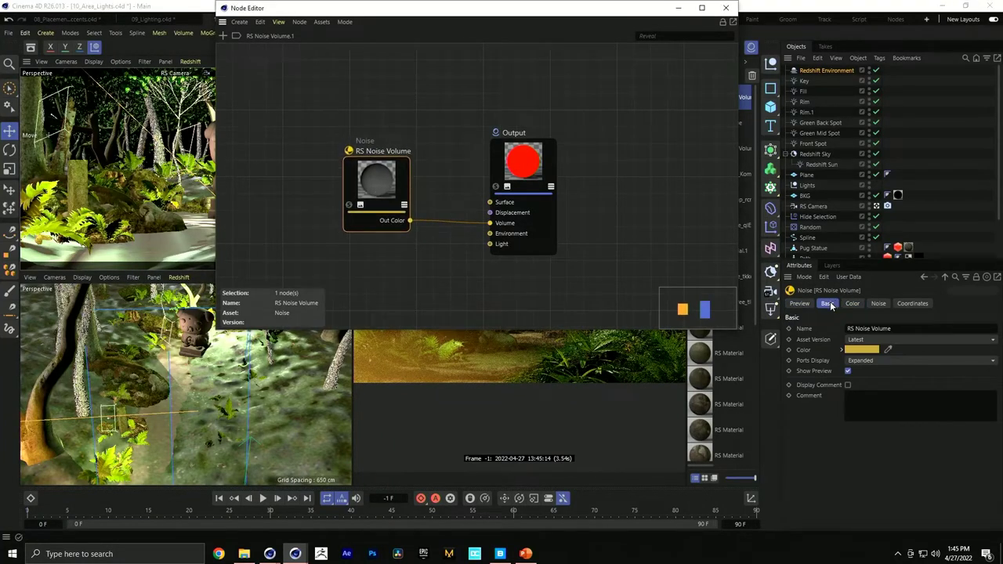
Set the RS Noise Volume node's noise type to Fractal
{"action": "left_click", "coordinate": [877, 303]}
{"action": "left_click", "coordinate": [855, 304]}
{"action": "left_click", "coordinate": [879, 302]}
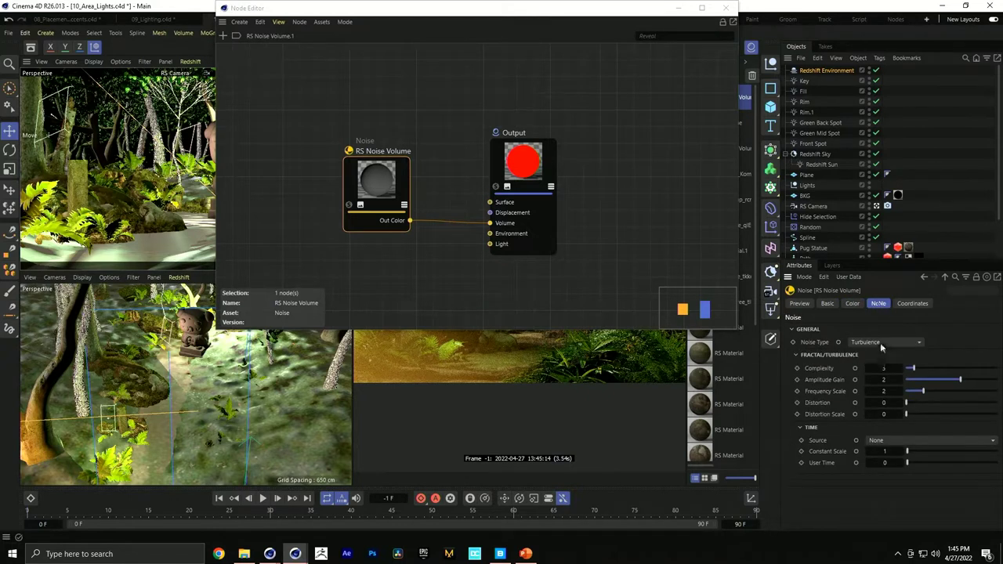
{"action": "left_click", "coordinate": [880, 342]}
{"action": "left_click", "coordinate": [879, 348]}
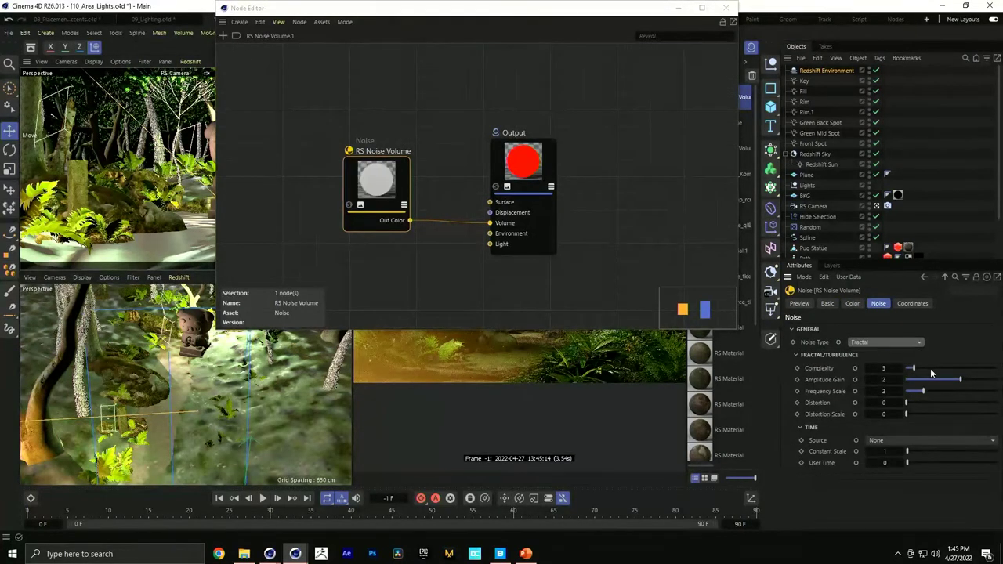
{"action": "left_click", "coordinate": [272, 86]}
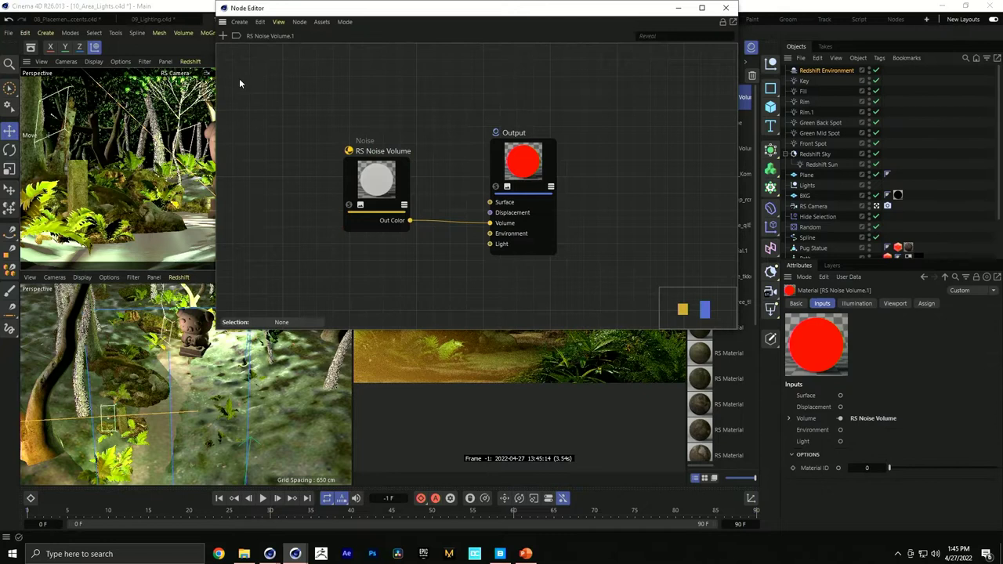
{"action": "key", "text": "shift+c"}
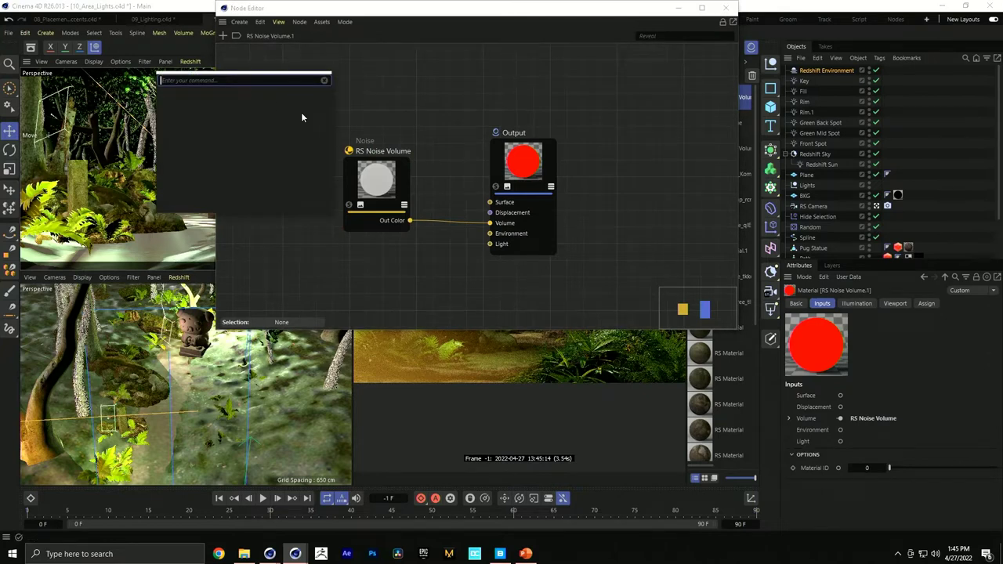
Add a Maxon Noise node and wire its colour into the output's Environment input
{"action": "double_click", "coordinate": [370, 116]}
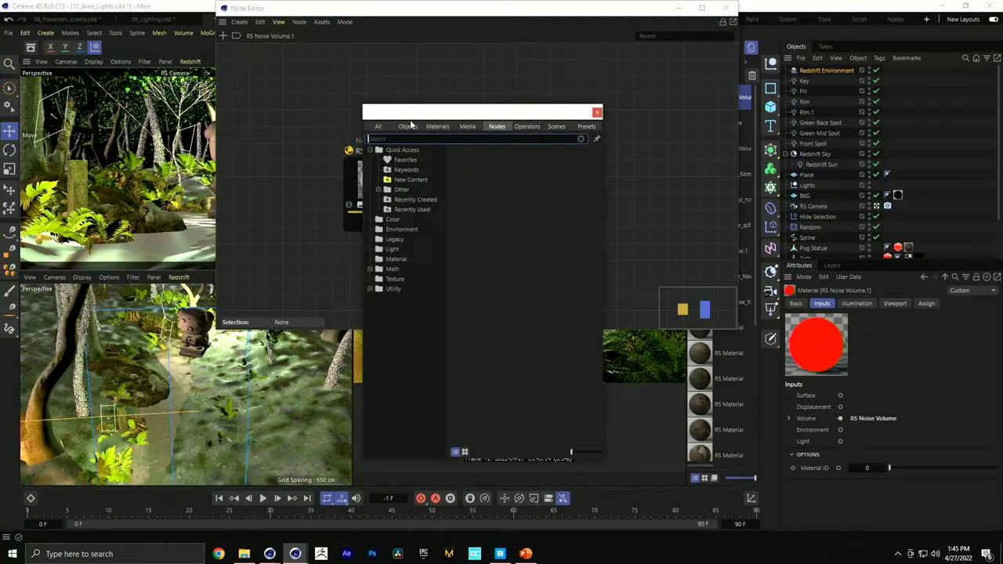
{"action": "type", "text": "maxon"}
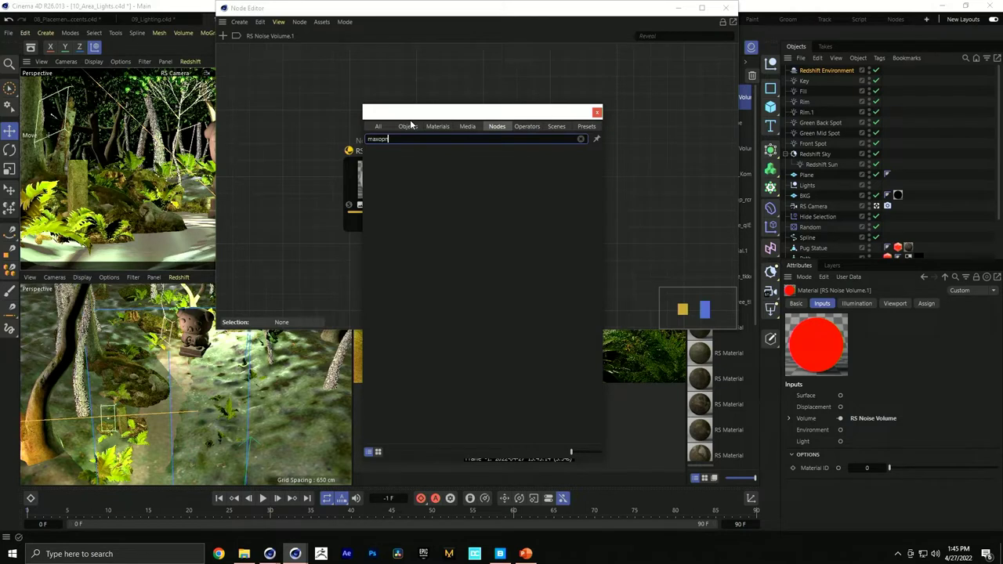
{"action": "type", "text": "n"}
{"action": "left_click_drag", "start_coordinate": [398, 151], "coordinate": [300, 123]}
{"action": "left_click", "coordinate": [597, 113]}
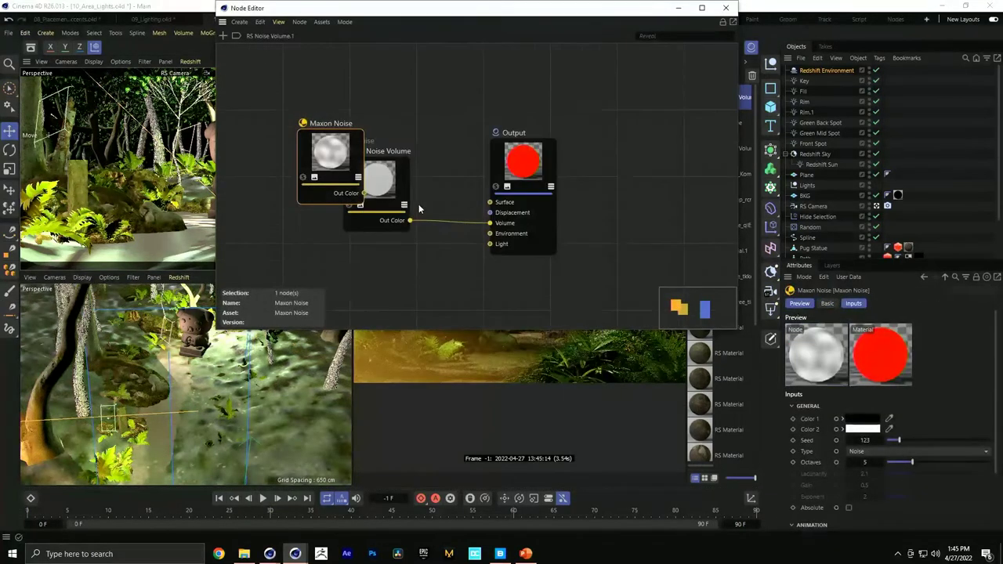
{"action": "key", "text": "Delete"}
{"action": "left_click_drag", "start_coordinate": [363, 194], "coordinate": [493, 235]}
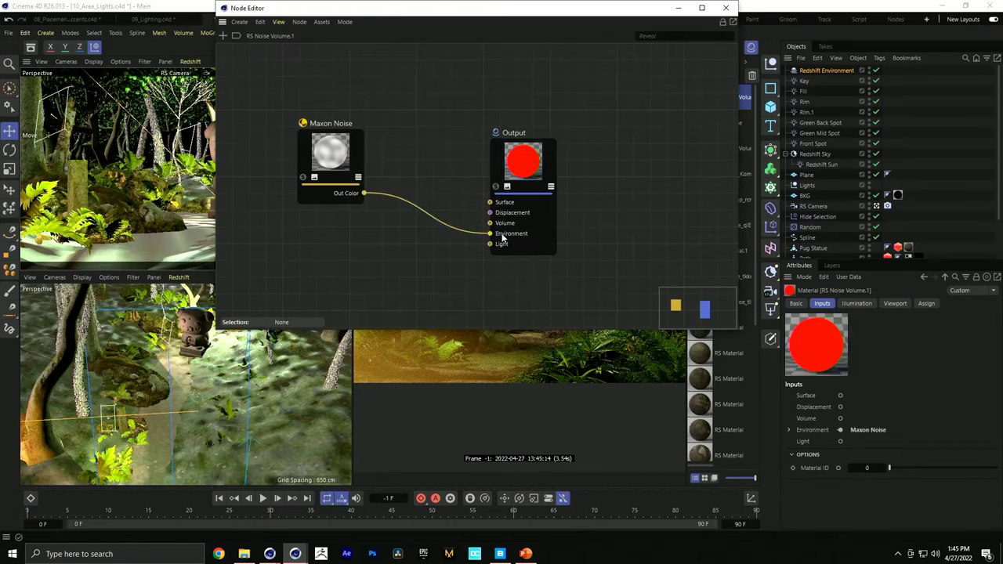
{"action": "left_click_drag", "start_coordinate": [335, 160], "coordinate": [345, 182]}
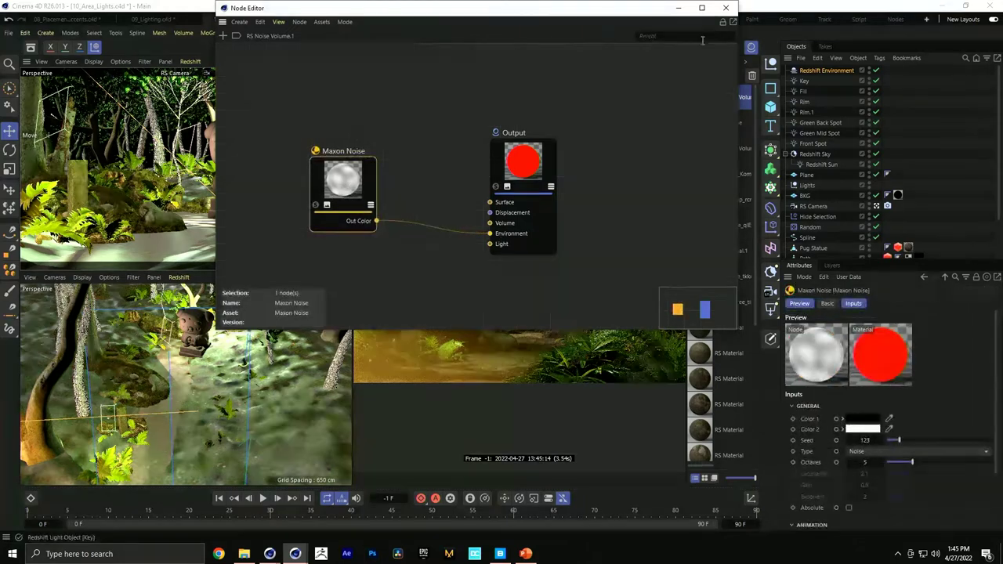
Apply the noise volume material to Redshift Environment and close the Node Editor
{"action": "left_click_drag", "start_coordinate": [591, 11], "coordinate": [405, 417]}
{"action": "left_click", "coordinate": [701, 151]}
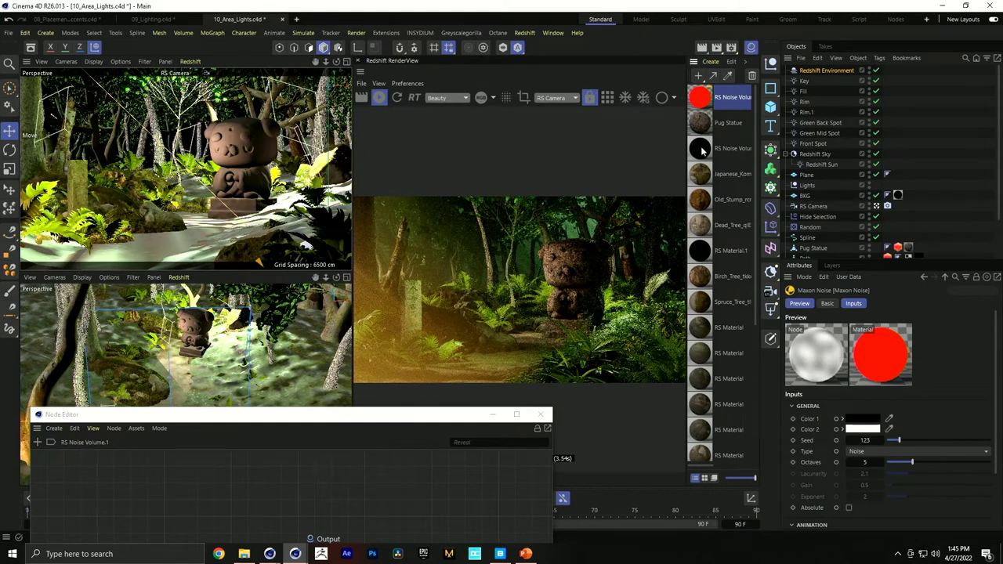
{"action": "left_click_drag", "start_coordinate": [811, 70], "coordinate": [812, 71]}
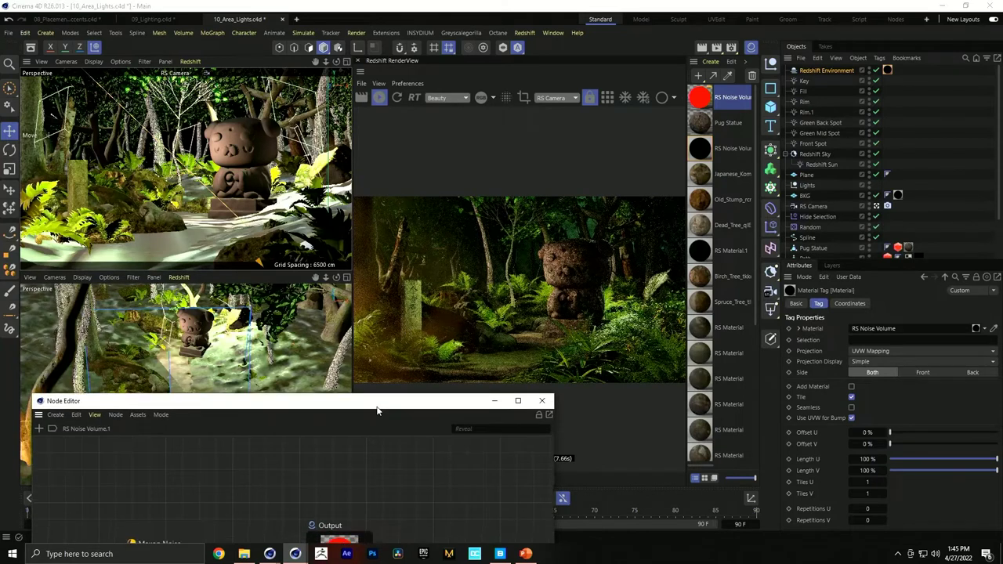
{"action": "left_click_drag", "start_coordinate": [379, 416], "coordinate": [405, 118]}
{"action": "left_click", "coordinate": [202, 285]}
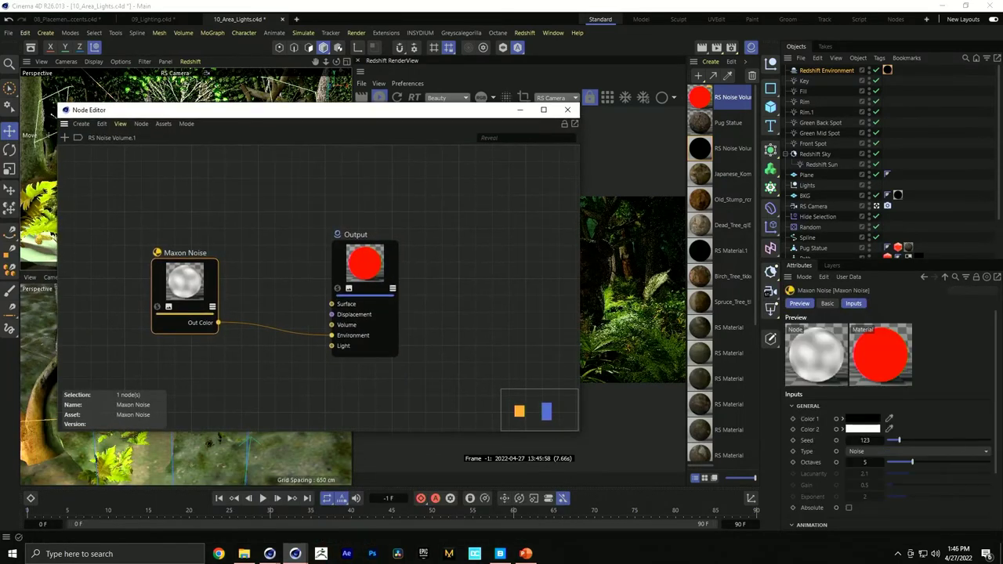
{"action": "scroll", "coordinate": [989, 364], "scroll_direction": "down", "scroll_amount": 2}
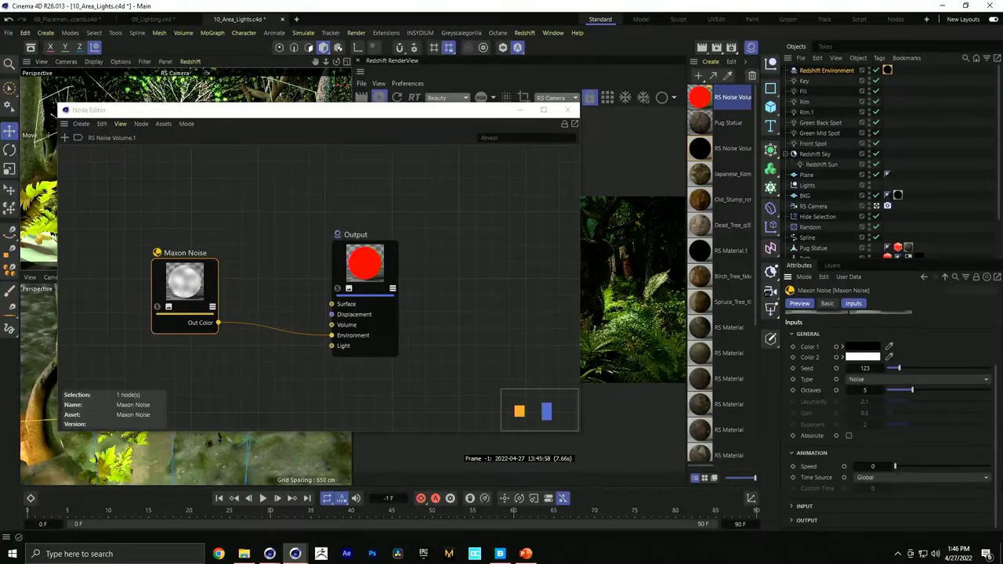
{"action": "left_click", "coordinate": [574, 110]}
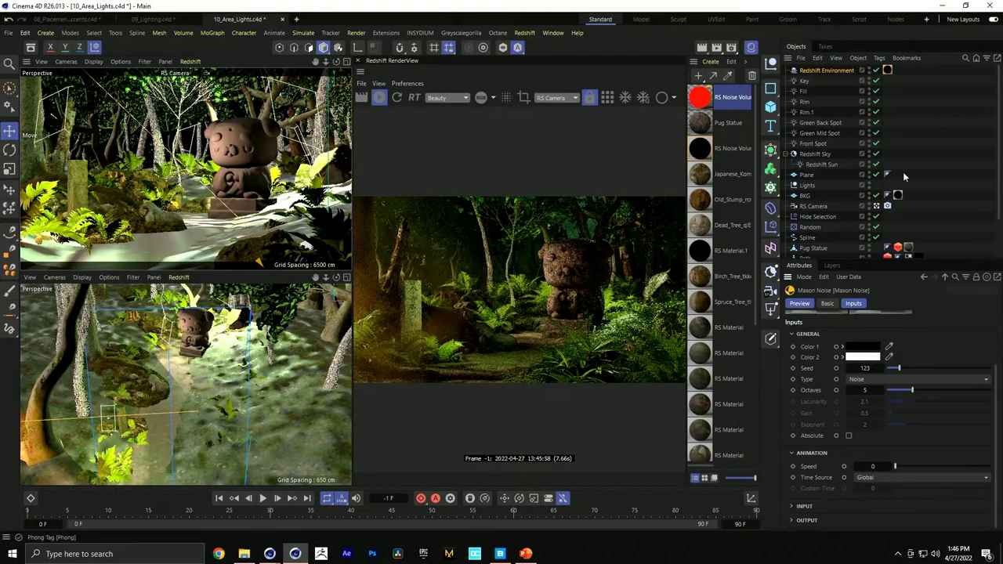
Expand Rocks & Tree Trunks and Trees, then select Hornbeam_Tree Controls (radius 145.6 cm)
{"action": "scroll", "coordinate": [811, 231], "scroll_direction": "down", "scroll_amount": 2}
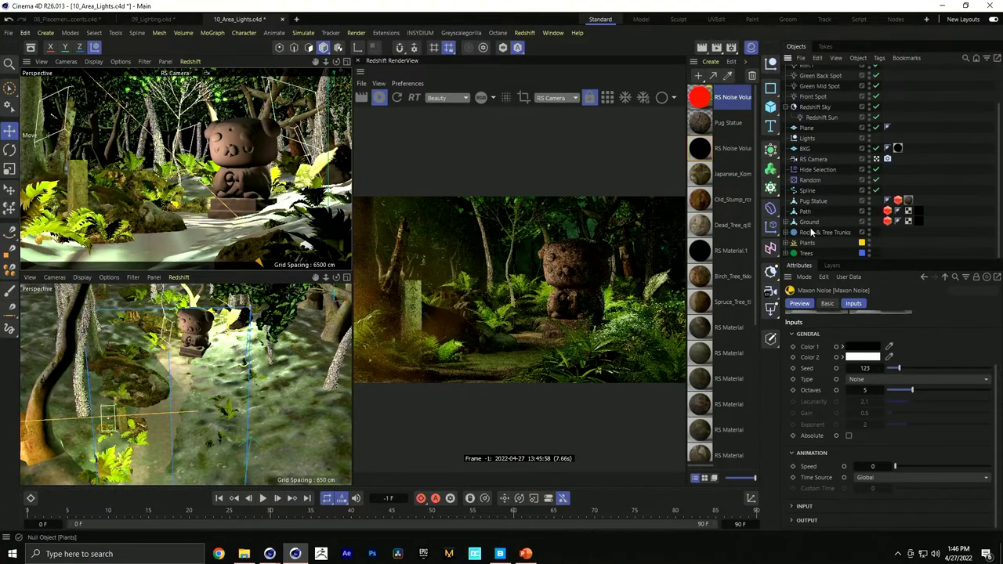
{"action": "left_click", "coordinate": [787, 233]}
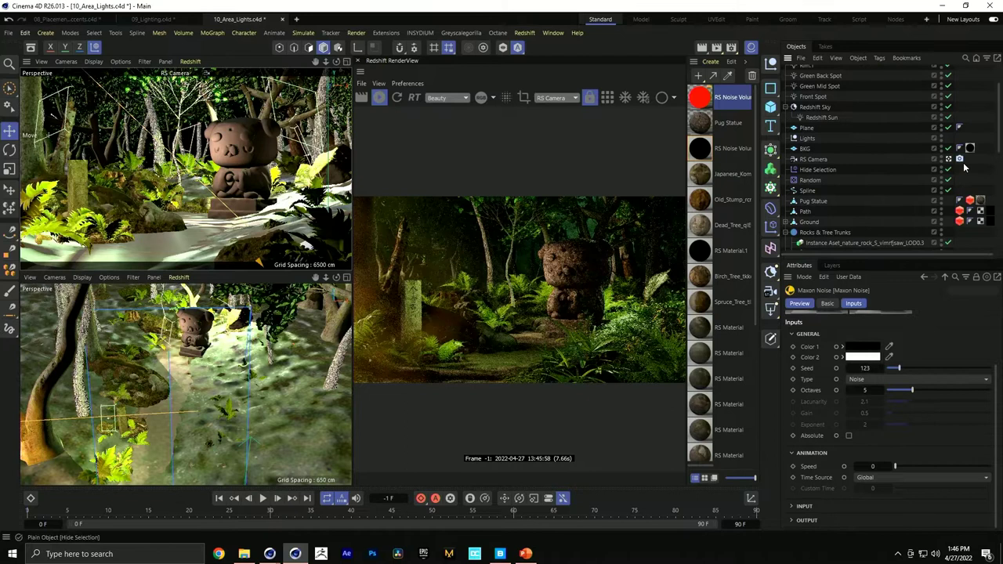
{"action": "left_click_drag", "start_coordinate": [996, 135], "coordinate": [992, 232]}
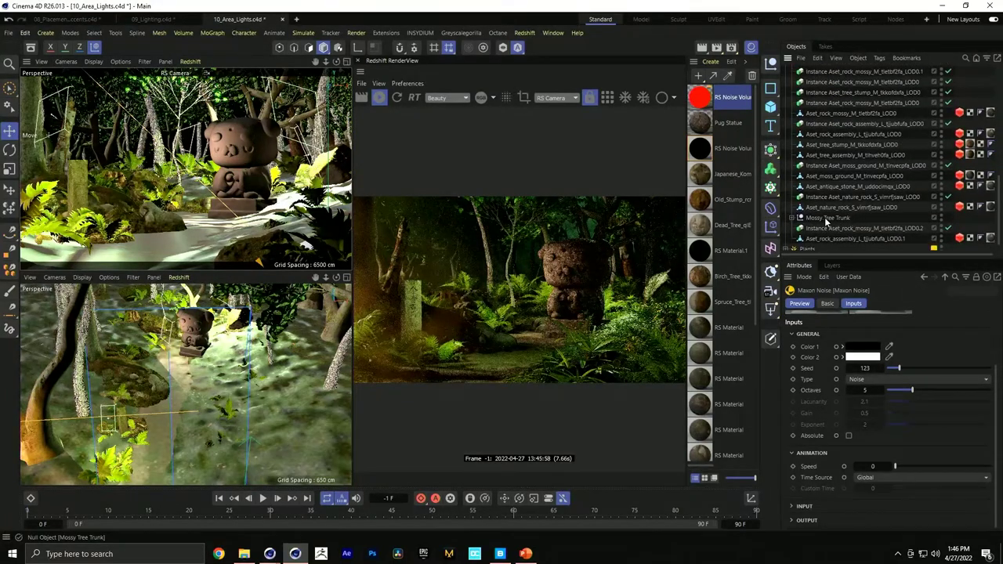
{"action": "scroll", "coordinate": [984, 169], "scroll_direction": "up", "scroll_amount": 5}
{"action": "scroll", "coordinate": [984, 169], "scroll_direction": "down", "scroll_amount": 5}
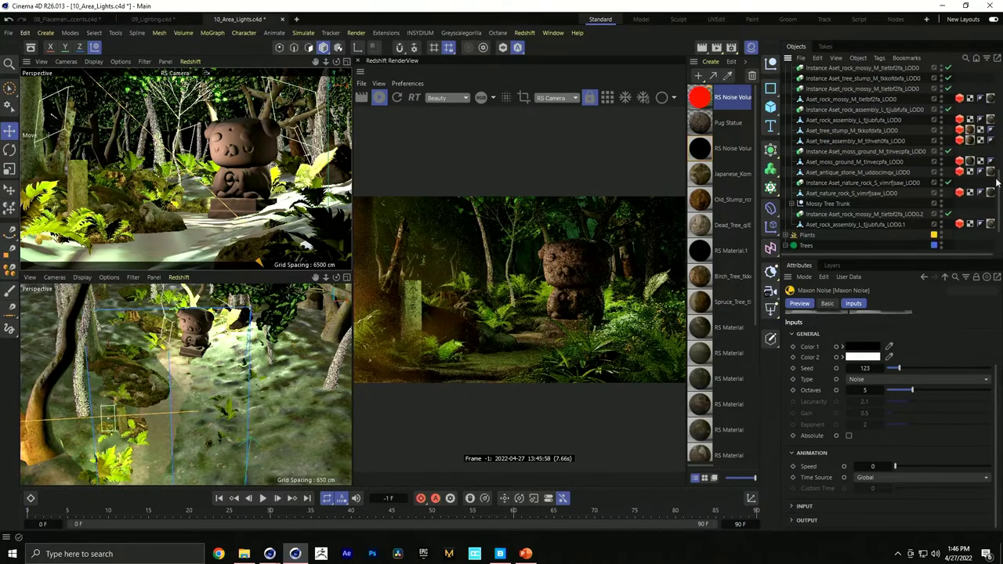
{"action": "left_click", "coordinate": [788, 245]}
{"action": "scroll", "coordinate": [877, 225], "scroll_direction": "down", "scroll_amount": 3}
{"action": "left_click", "coordinate": [842, 235]}
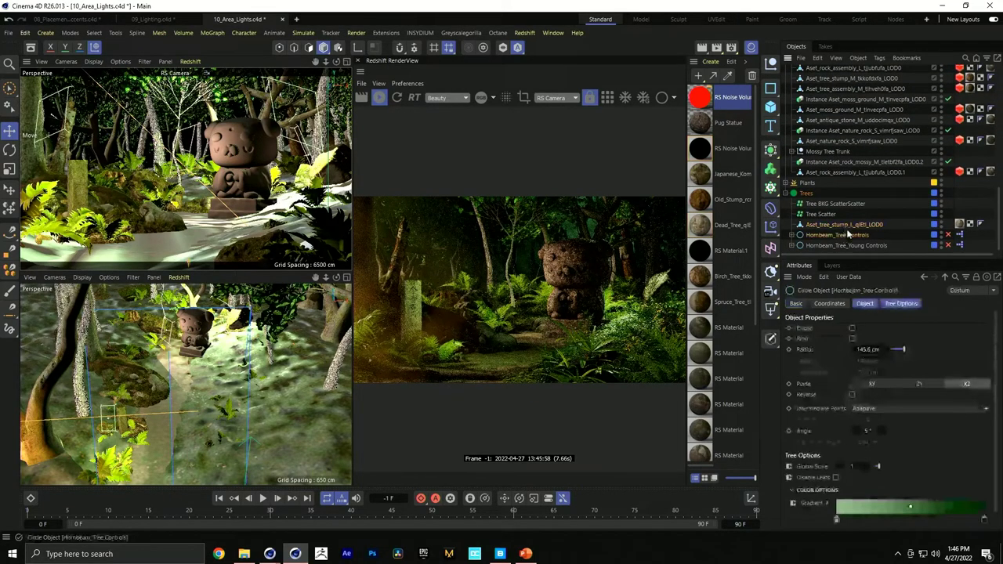
Paste a copy of Hornbeam_Tree Controls into a new Untitled 2 project and expand its children
{"action": "key", "text": "ctrl+c"}
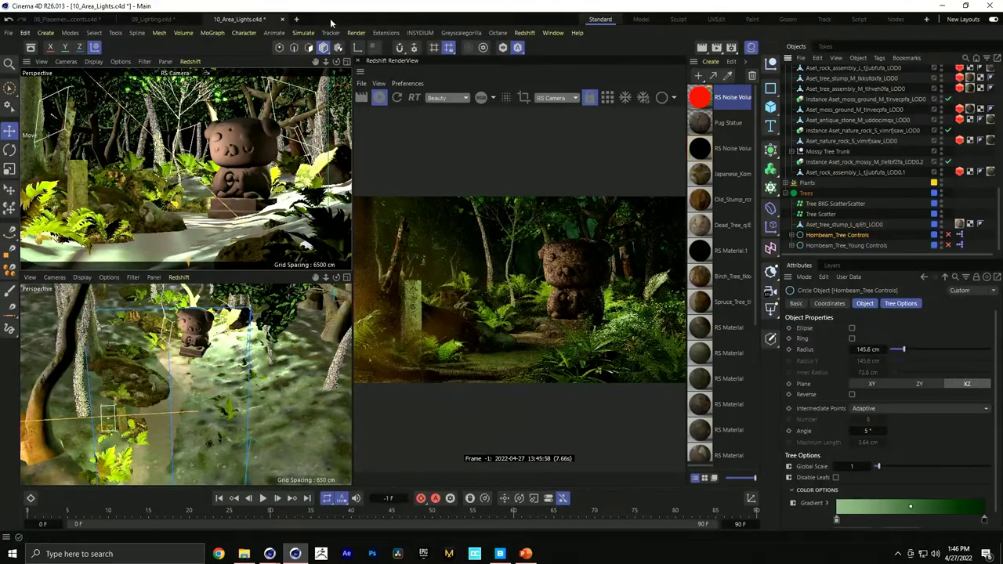
{"action": "key", "text": "ctrl+n"}
{"action": "key", "text": "ctrl+v"}
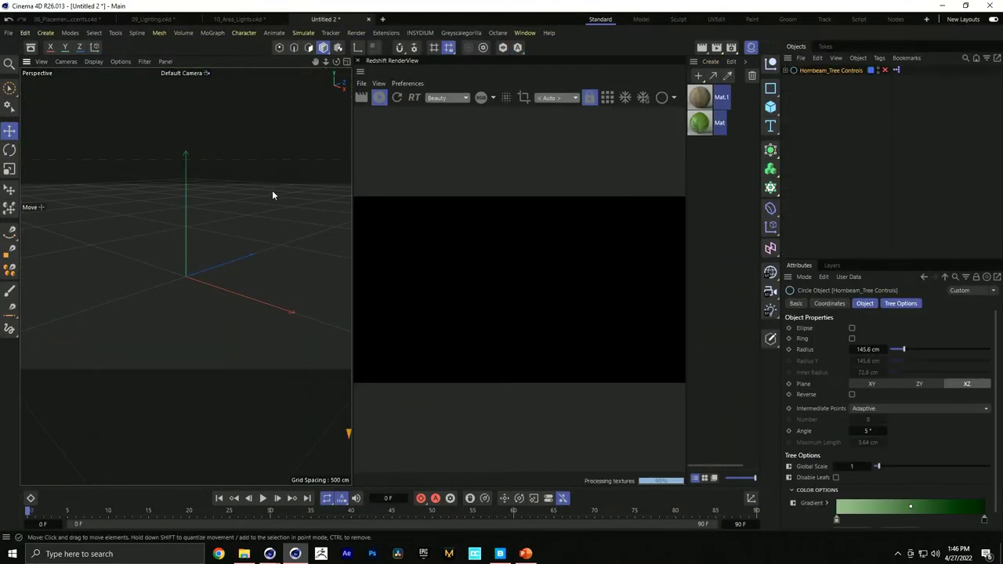
{"action": "left_click", "coordinate": [785, 70]}
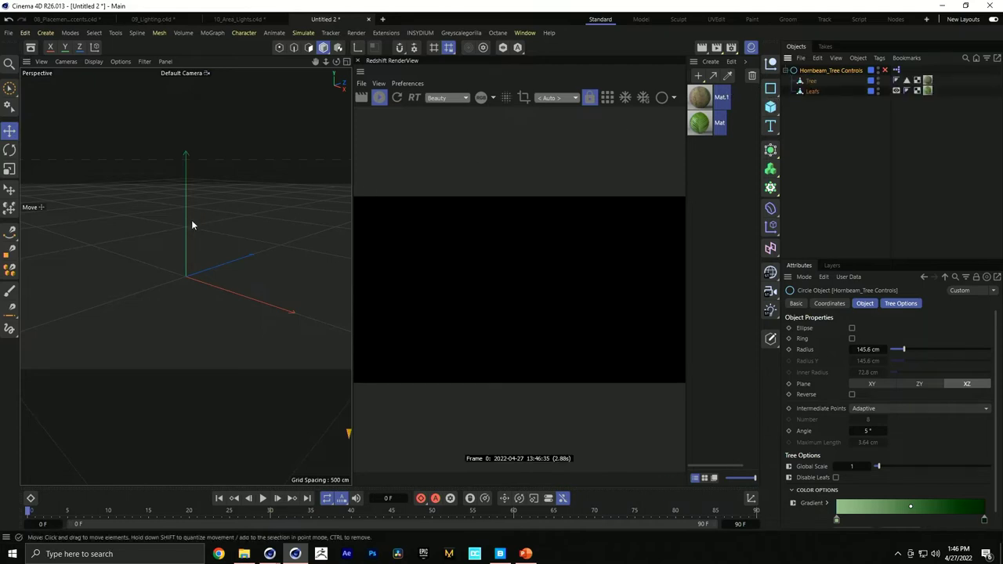
{"action": "mouse_move", "coordinate": [194, 245]}
{"action": "left_mouse_down", "text": "alt"}
{"action": "mouse_move", "coordinate": [207, 239]}
{"action": "mouse_move", "coordinate": [205, 252]}
{"action": "left_mouse_up", "text": "alt"}
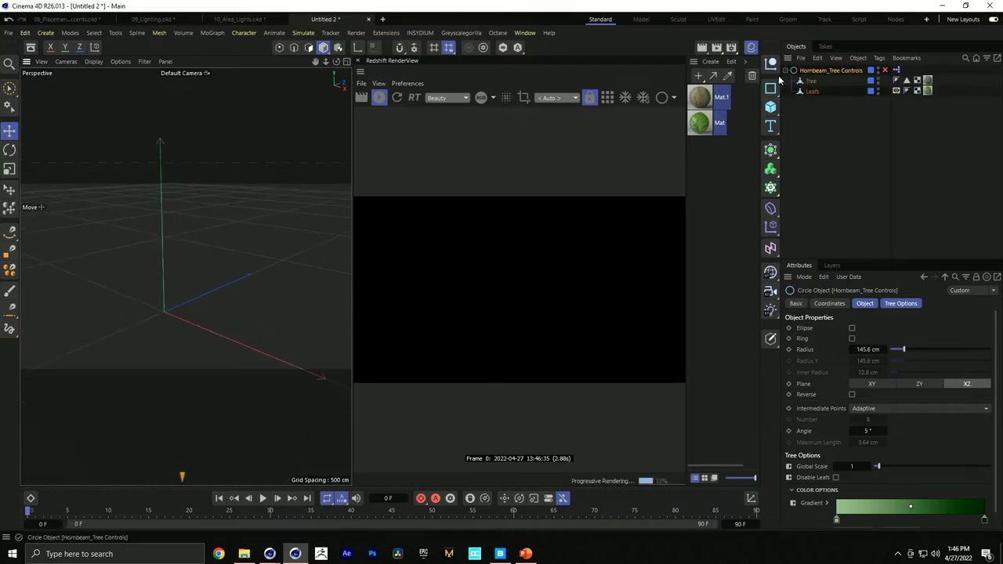
Add a Displacer deformer and place it under Hornbeam_Tree Controls, above Tree
{"action": "left_click", "coordinate": [770, 207]}
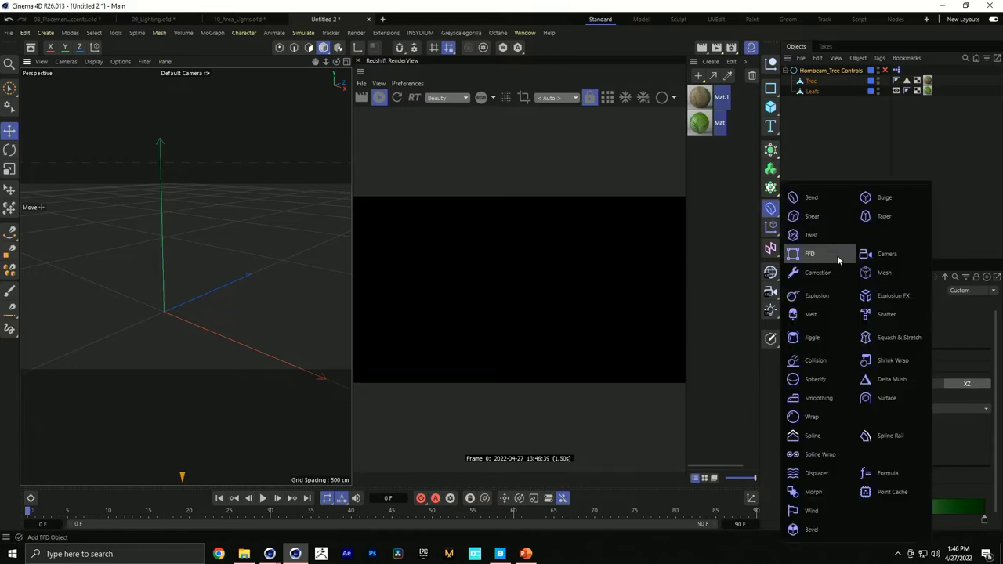
{"action": "left_click", "coordinate": [813, 470]}
{"action": "left_click_drag", "start_coordinate": [811, 70], "coordinate": [834, 82]}
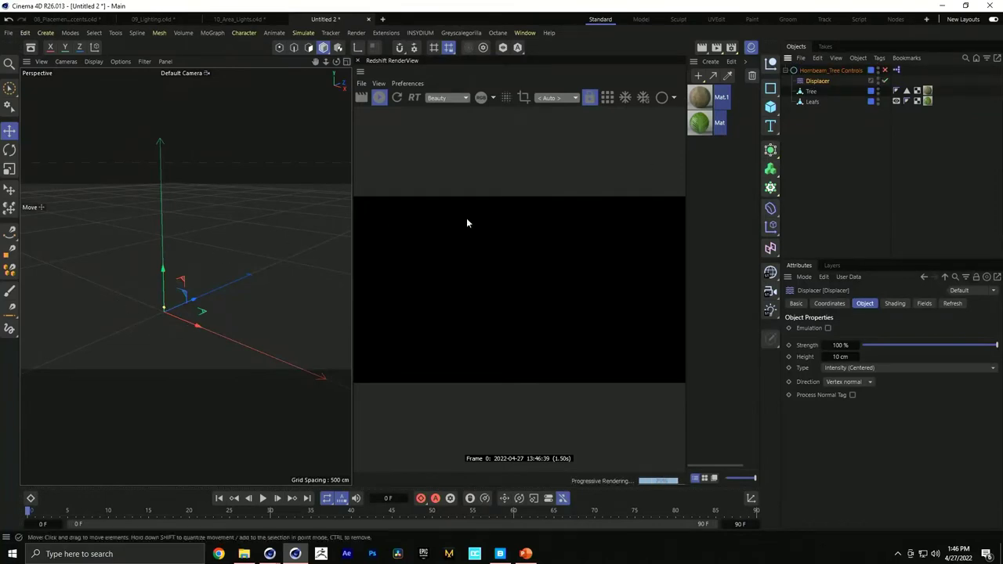
{"action": "left_click", "coordinate": [750, 498]}
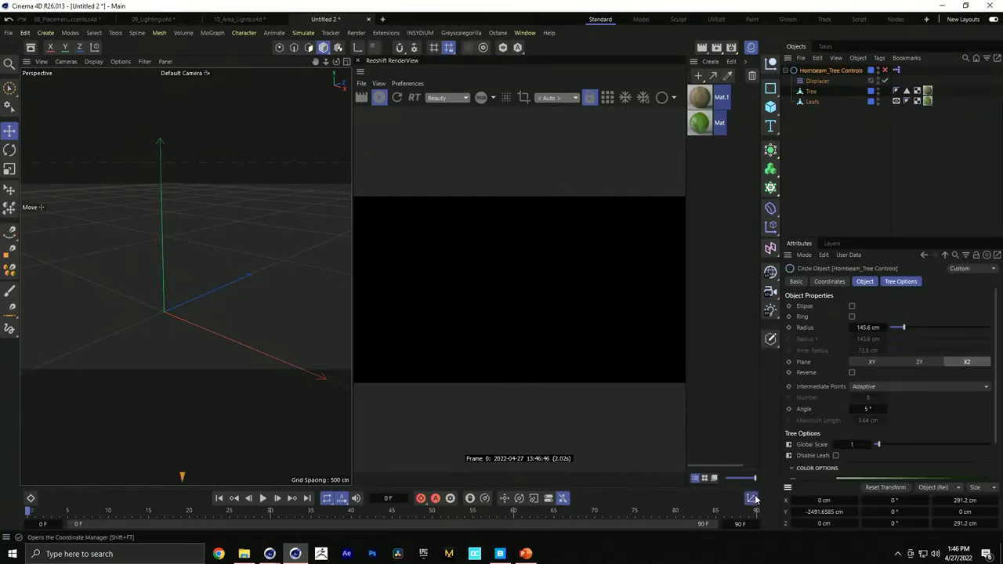
{"action": "scroll", "coordinate": [189, 230], "scroll_direction": "down", "scroll_amount": 5}
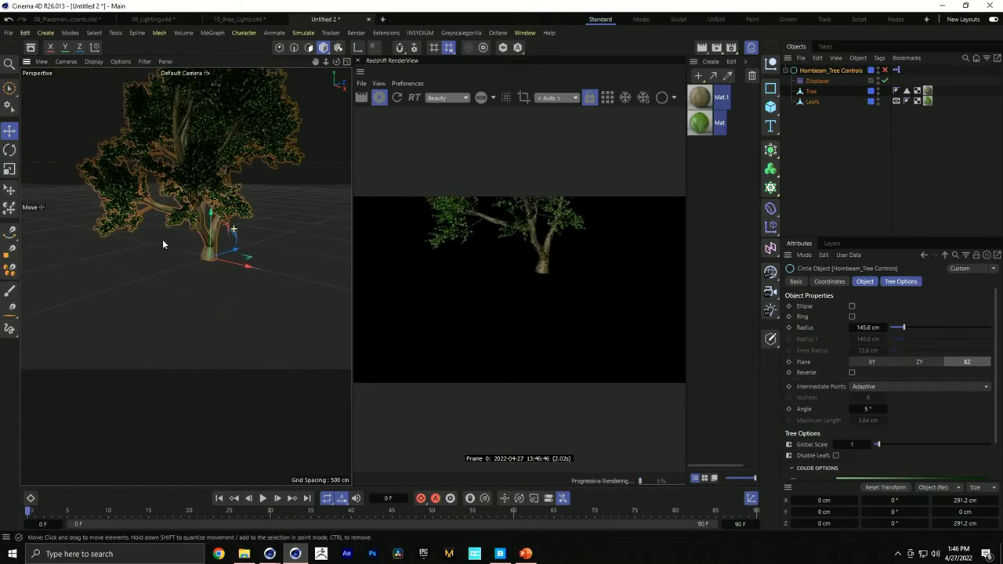
Give the Displacer a Noise shader with 182% global scale and 0.2 animation speed
{"action": "left_click", "coordinate": [817, 81]}
{"action": "left_click", "coordinate": [892, 284]}
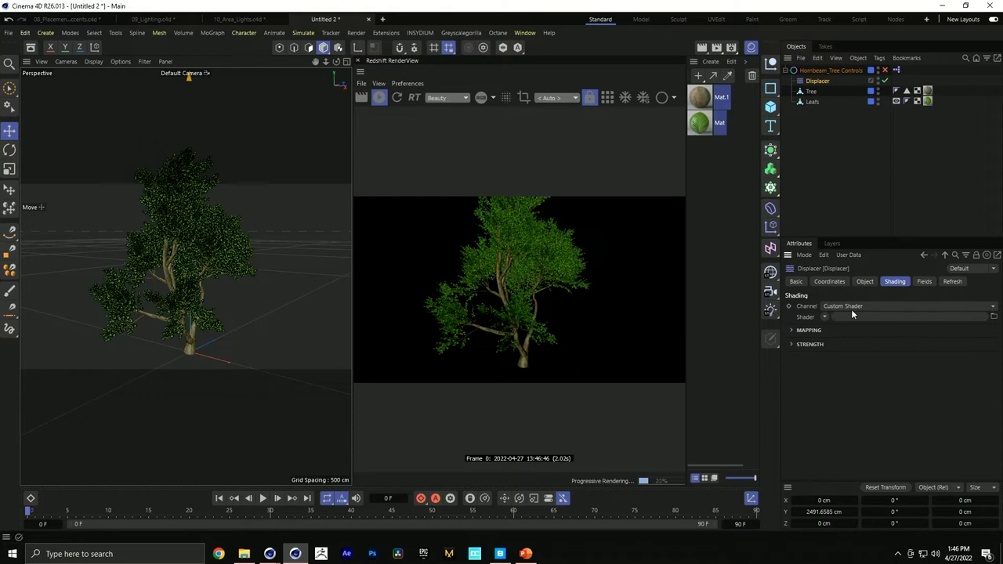
{"action": "left_click", "coordinate": [824, 317]}
{"action": "left_click", "coordinate": [849, 145]}
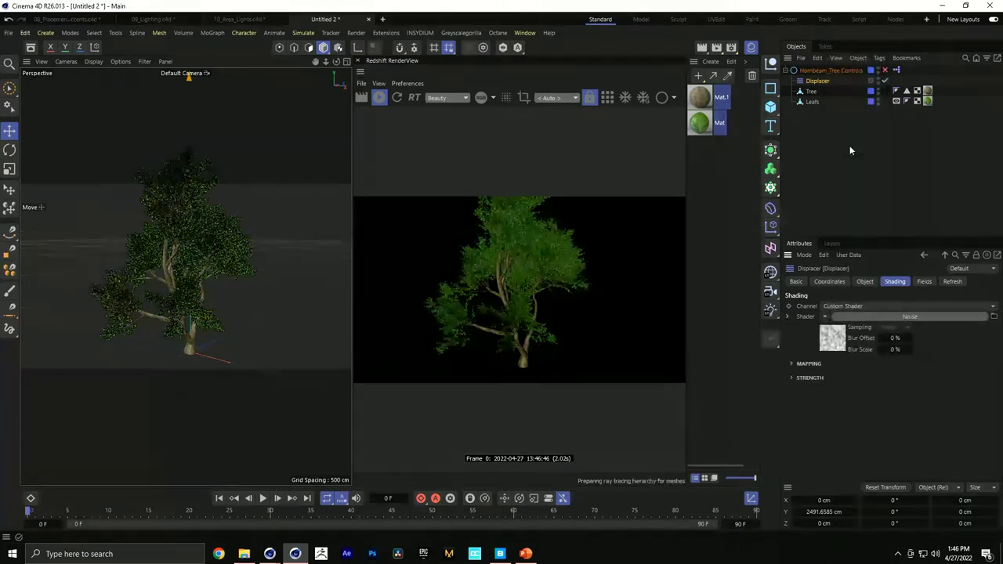
{"action": "left_click", "coordinate": [868, 314]}
{"action": "left_click_drag", "start_coordinate": [868, 437], "coordinate": [909, 438]}
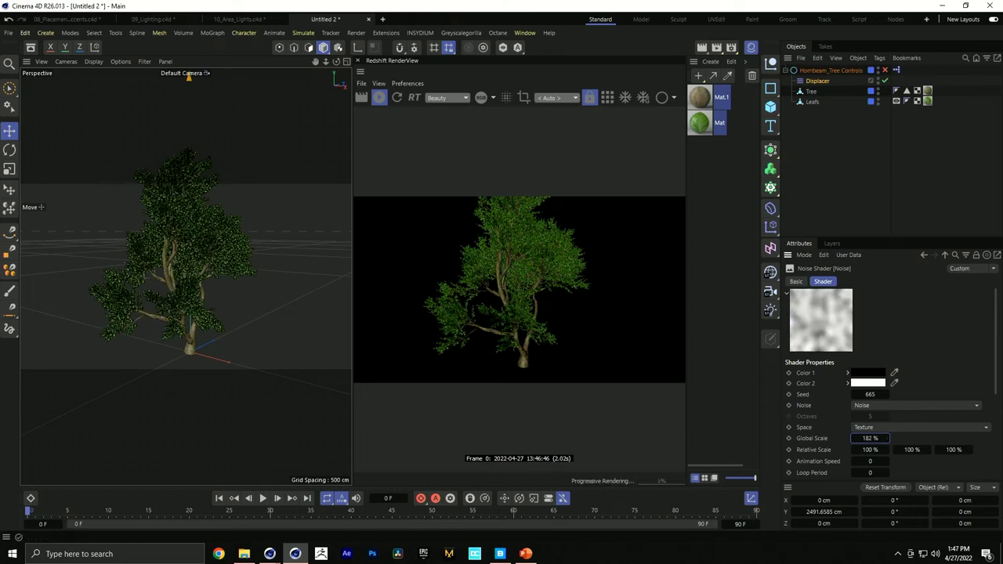
{"action": "scroll", "coordinate": [899, 405], "scroll_direction": "down", "scroll_amount": 3}
{"action": "left_click", "coordinate": [871, 379]}
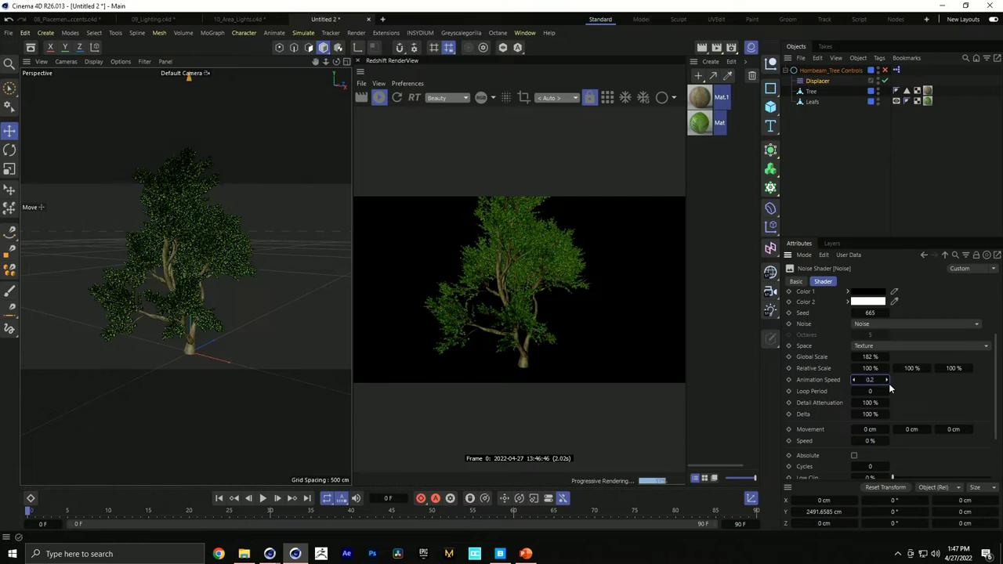
Stop the interactive render and play the animation to watch the leaves move
{"action": "left_click", "coordinate": [394, 97]}
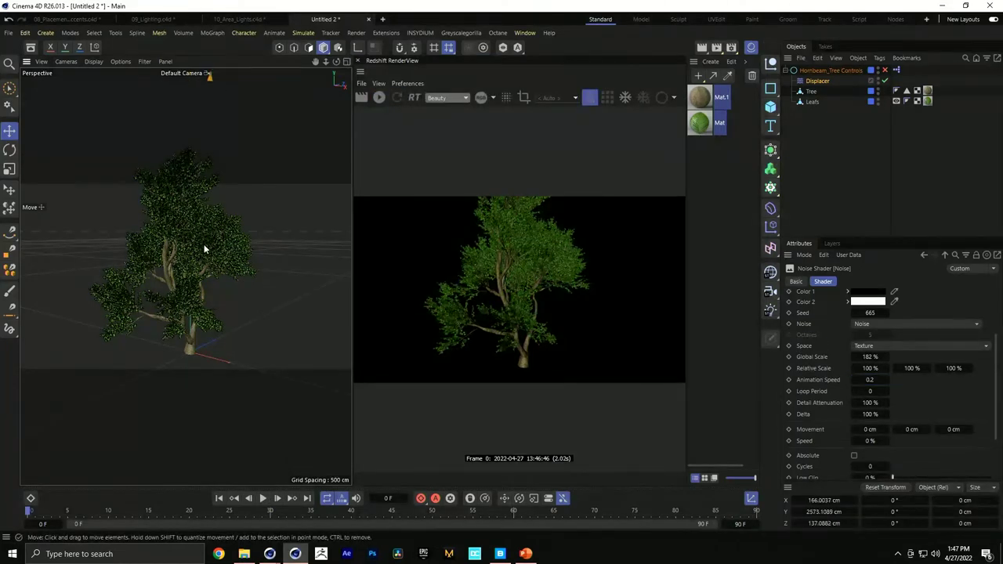
{"action": "scroll", "coordinate": [184, 228], "scroll_direction": "up", "scroll_amount": 6}
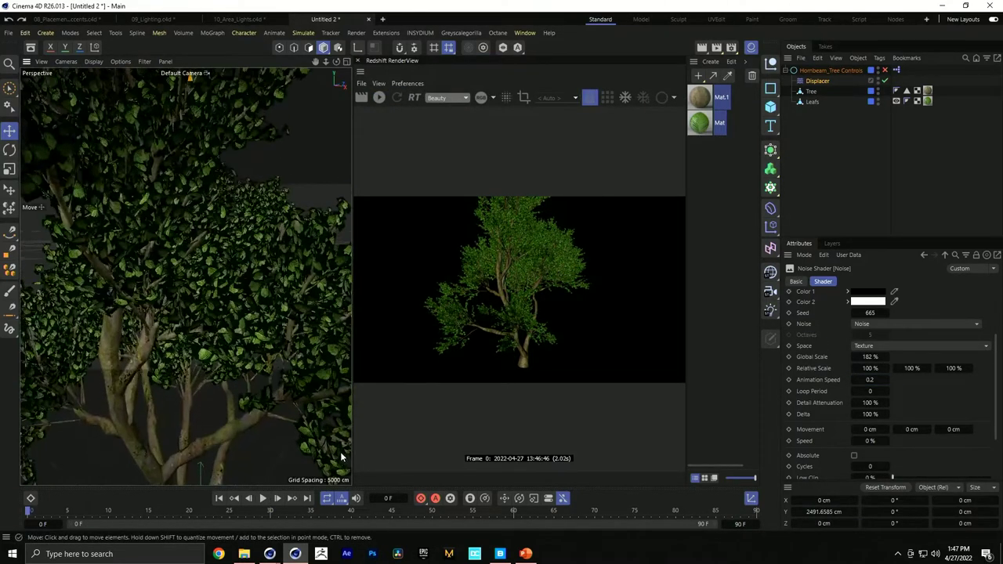
{"action": "left_click", "coordinate": [265, 496]}
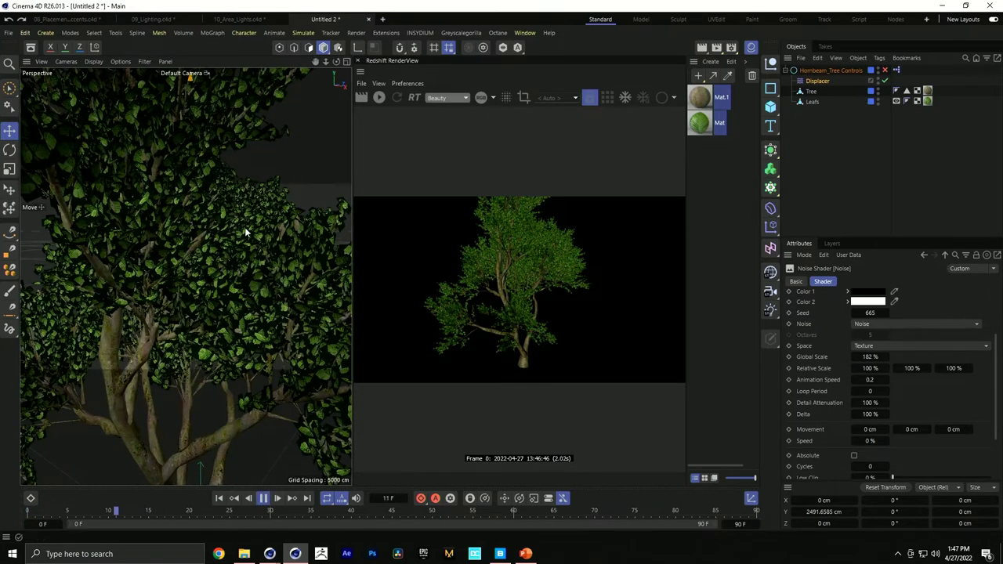
{"action": "left_click", "coordinate": [817, 81]}
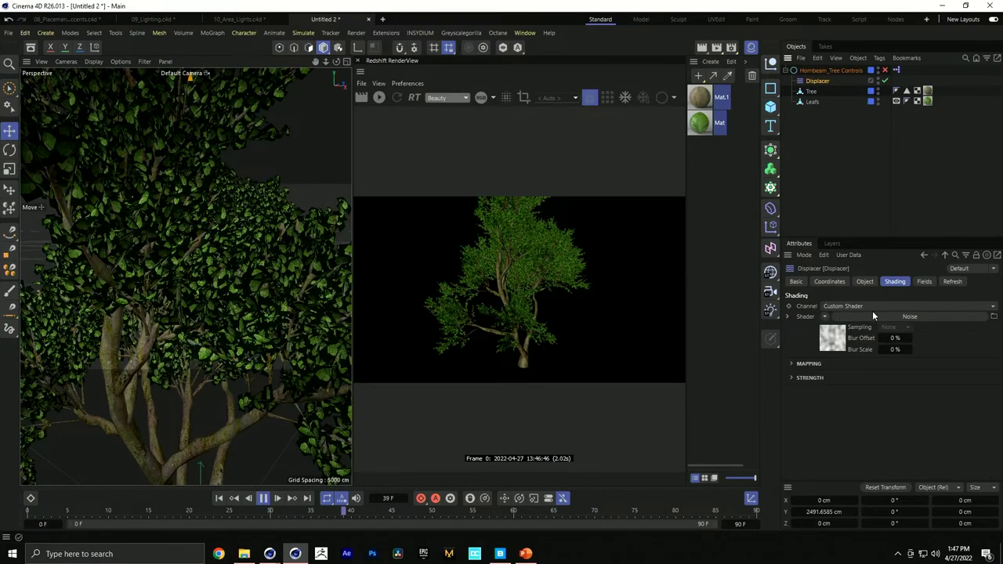
Raise the Displacer's Height above 10 cm
{"action": "left_click", "coordinate": [864, 281]}
{"action": "mouse_move", "coordinate": [856, 334]}
{"action": "left_mouse_down"}
{"action": "mouse_move", "coordinate": [874, 334]}
{"action": "mouse_move", "coordinate": [861, 335]}
{"action": "left_mouse_up"}
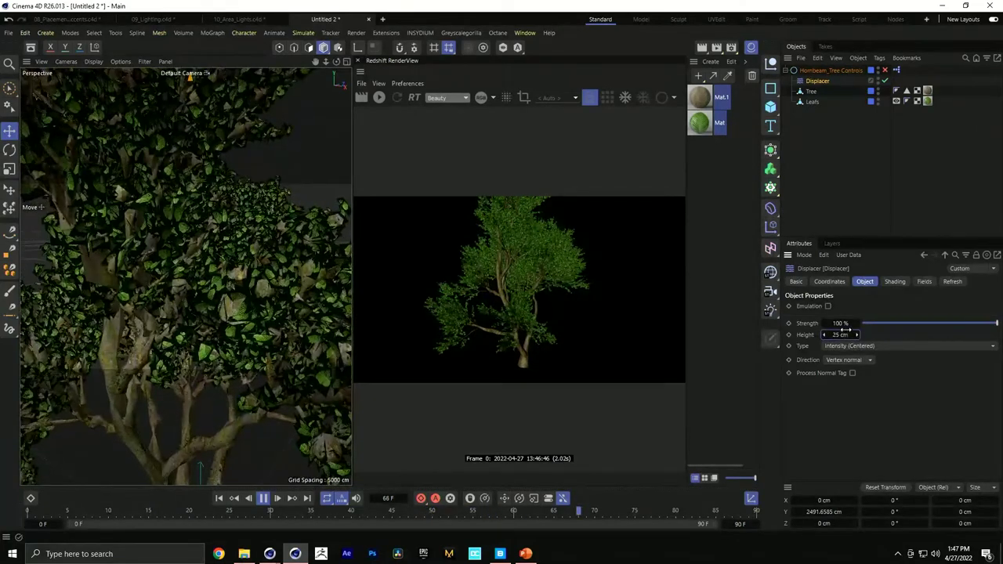
{"action": "left_click", "coordinate": [815, 81]}
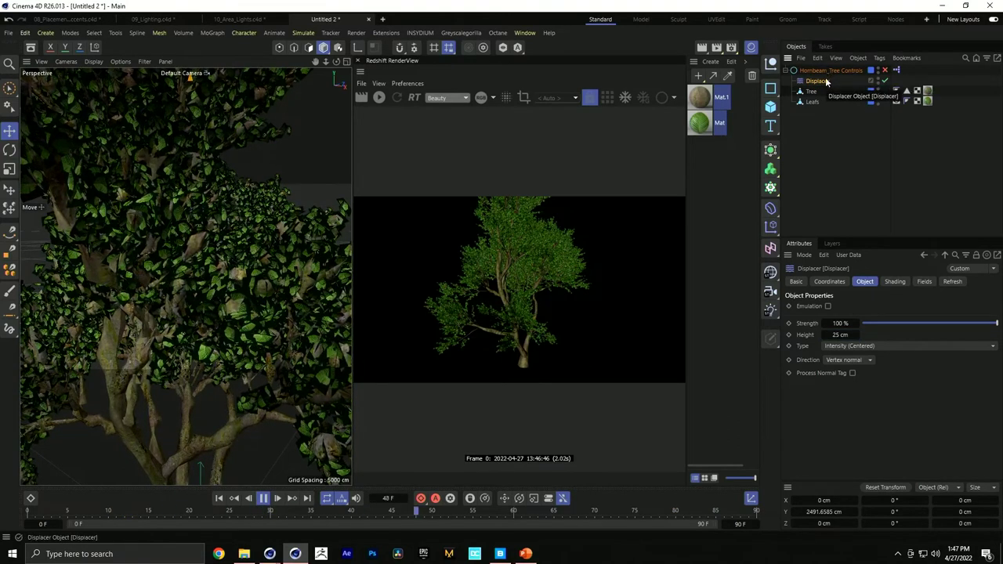
Parent the Displacer under Leafs, stop playback, and switch to the 10_Area_Lights scene
{"action": "mouse_move", "coordinate": [819, 81]}
{"action": "left_mouse_down"}
{"action": "mouse_move", "coordinate": [827, 105]}
{"action": "mouse_move", "coordinate": [815, 87]}
{"action": "left_mouse_up"}
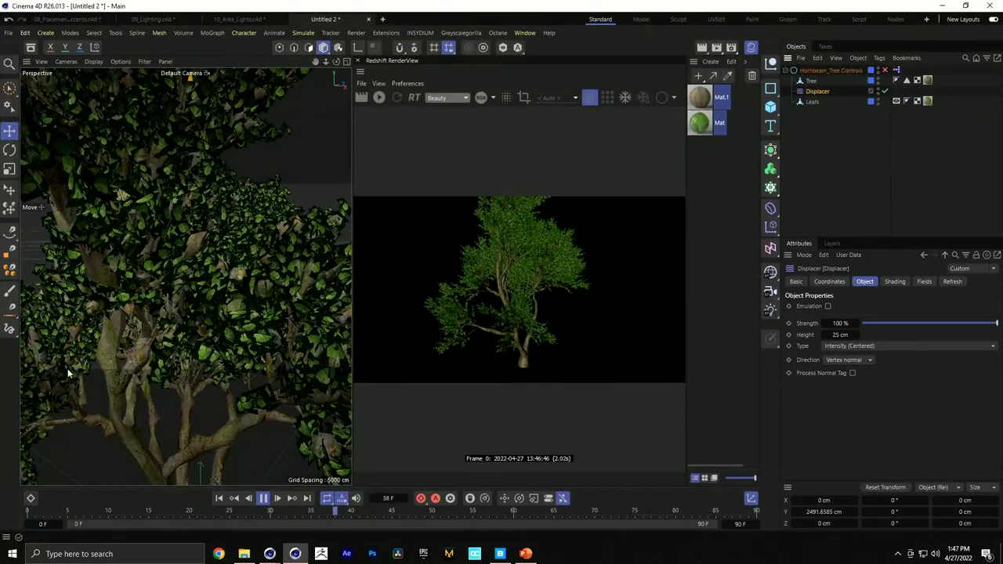
{"action": "left_click_drag", "start_coordinate": [817, 91], "coordinate": [815, 106]}
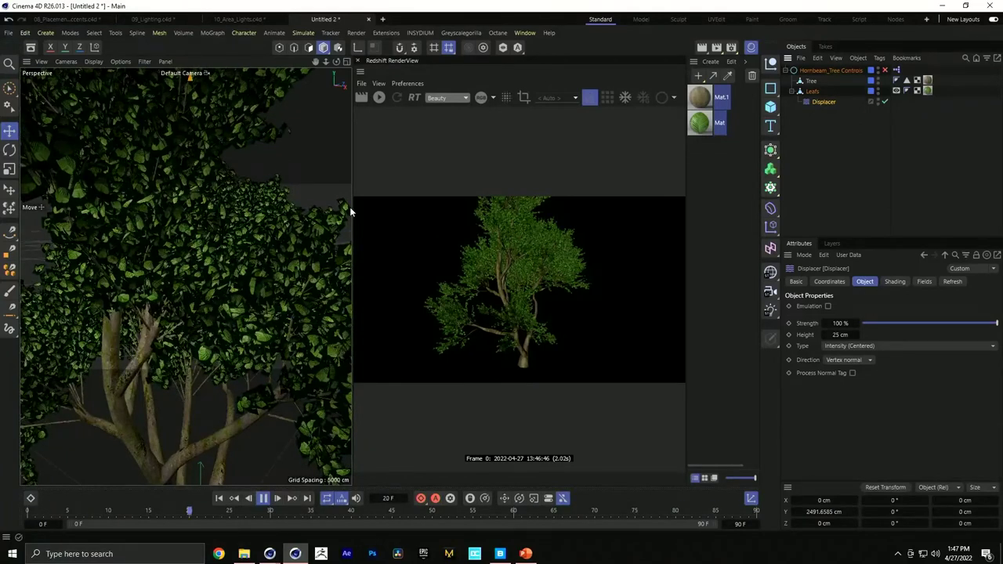
{"action": "key", "text": "F8"}
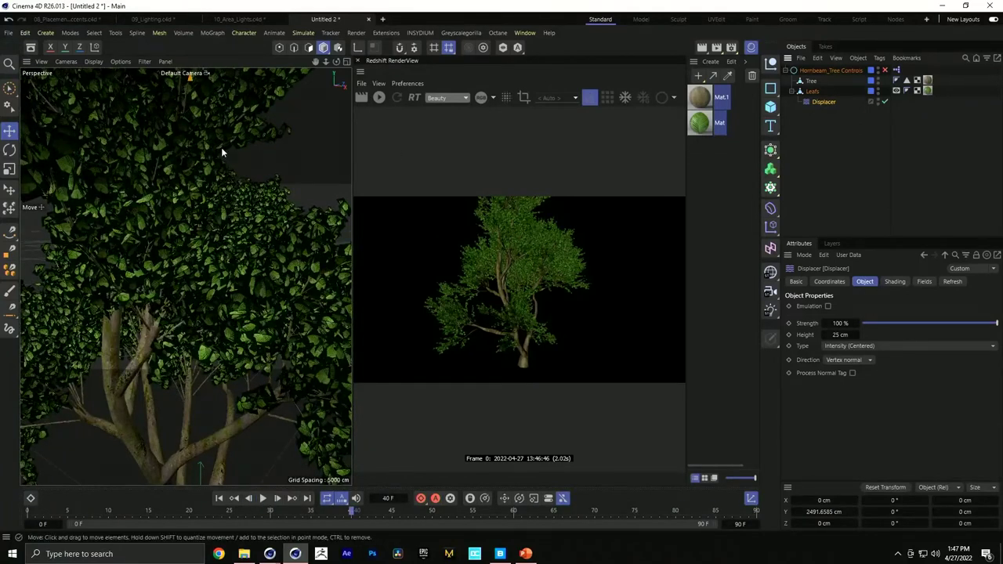
{"action": "left_click", "coordinate": [241, 21]}
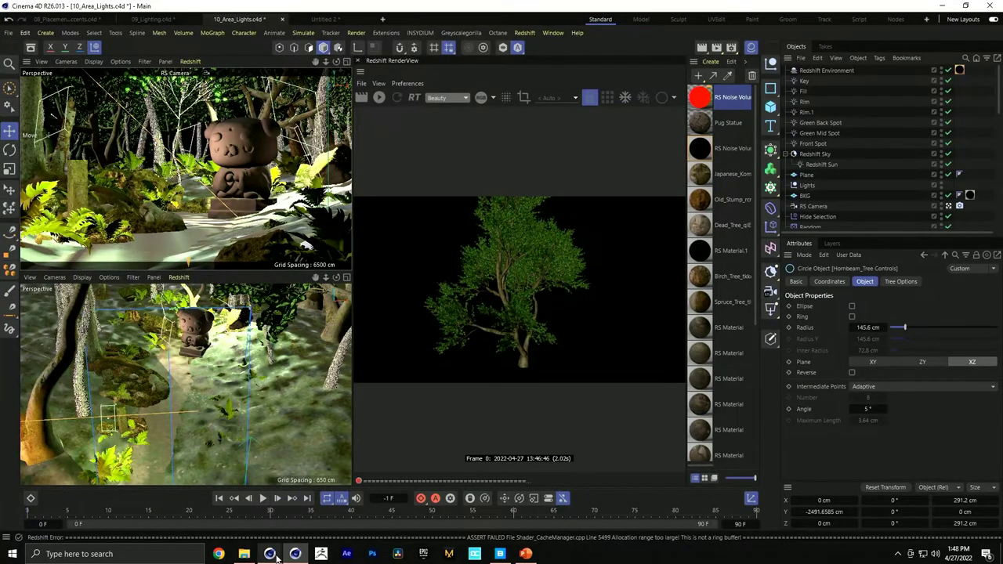
Bring up File Explorer on the EJ HatsandPants folder from the taskbar
{"action": "left_click", "coordinate": [244, 554]}
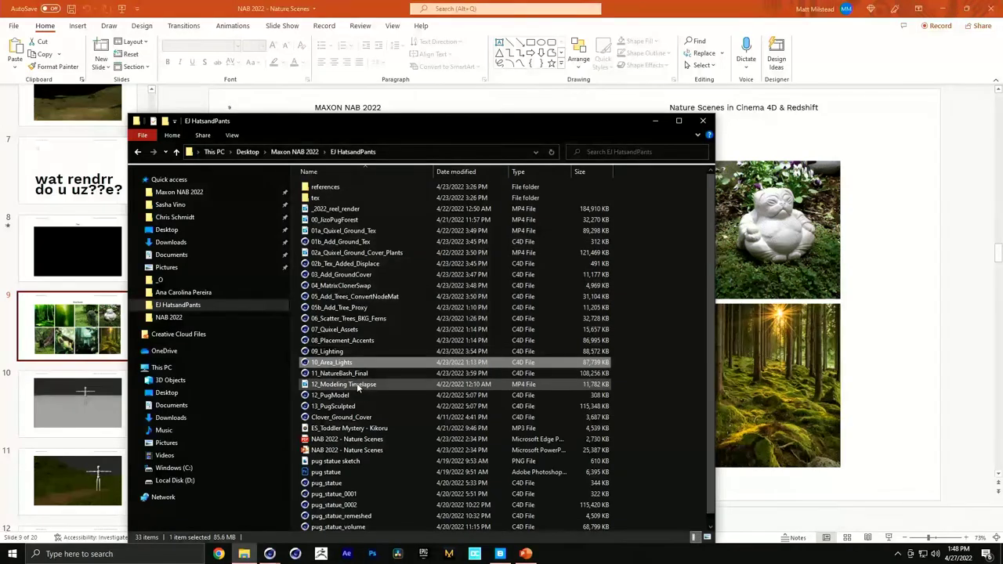
Play the 00_JizoPugForest render in Windows Media Player, scrubbing, pausing and resuming playback
{"action": "double_click", "coordinate": [332, 221]}
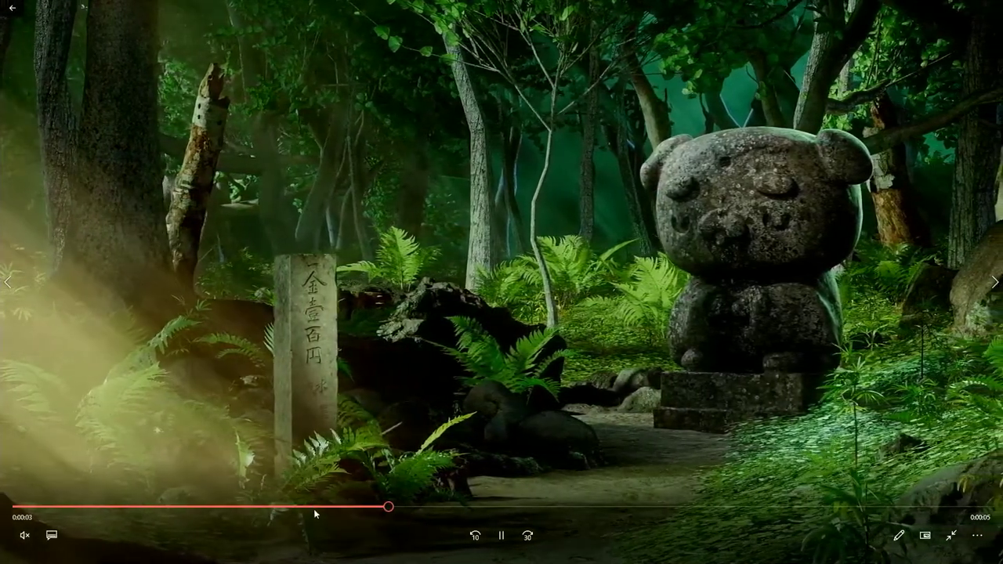
{"action": "left_click", "coordinate": [212, 507]}
{"action": "left_click_drag", "start_coordinate": [209, 501], "coordinate": [358, 506]}
{"action": "left_click", "coordinate": [313, 130]}
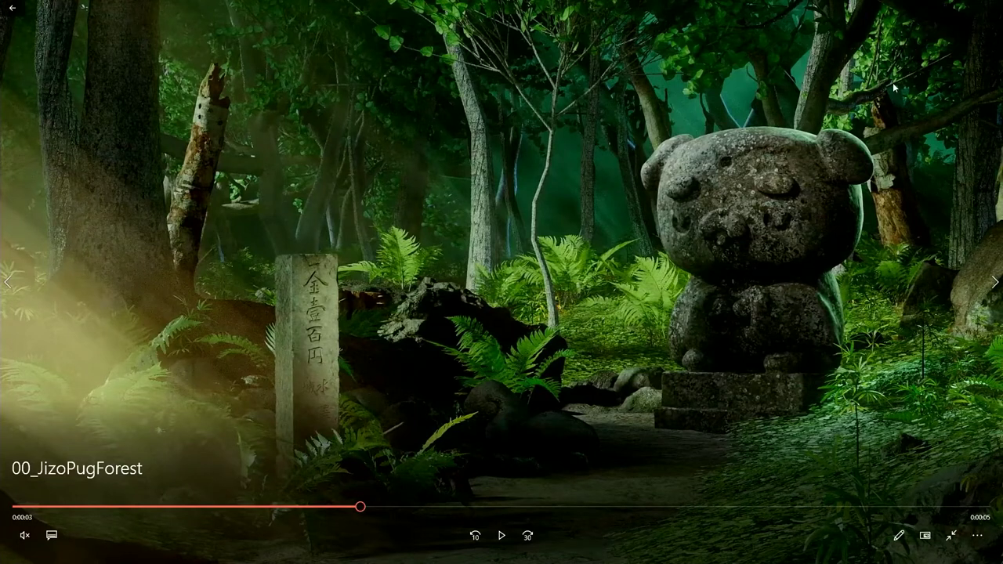
{"action": "mouse_move", "coordinate": [335, 509]}
{"action": "left_mouse_down"}
{"action": "mouse_move", "coordinate": [111, 517]}
{"action": "mouse_move", "coordinate": [397, 517]}
{"action": "mouse_move", "coordinate": [317, 517]}
{"action": "left_mouse_up"}
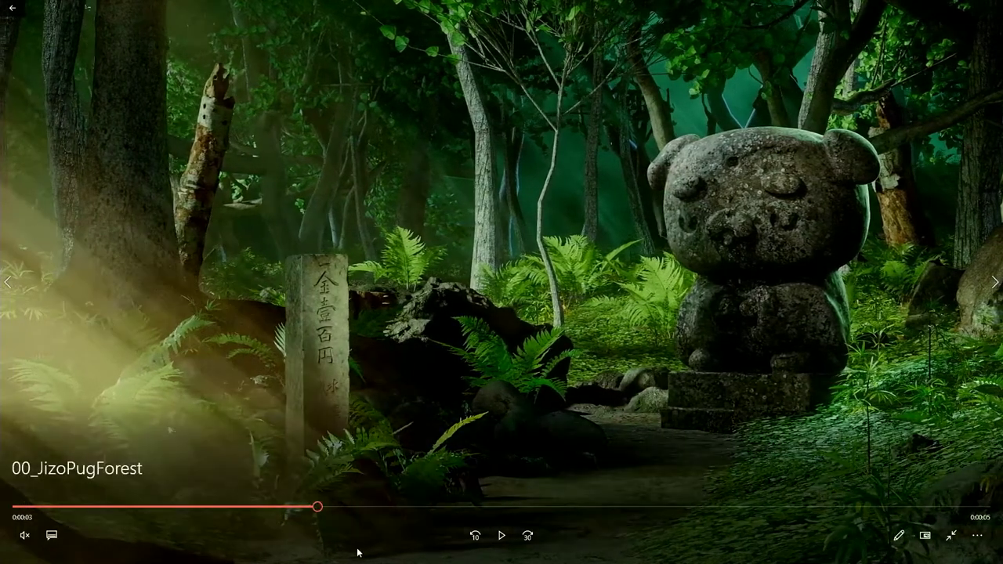
{"action": "left_click", "coordinate": [501, 535]}
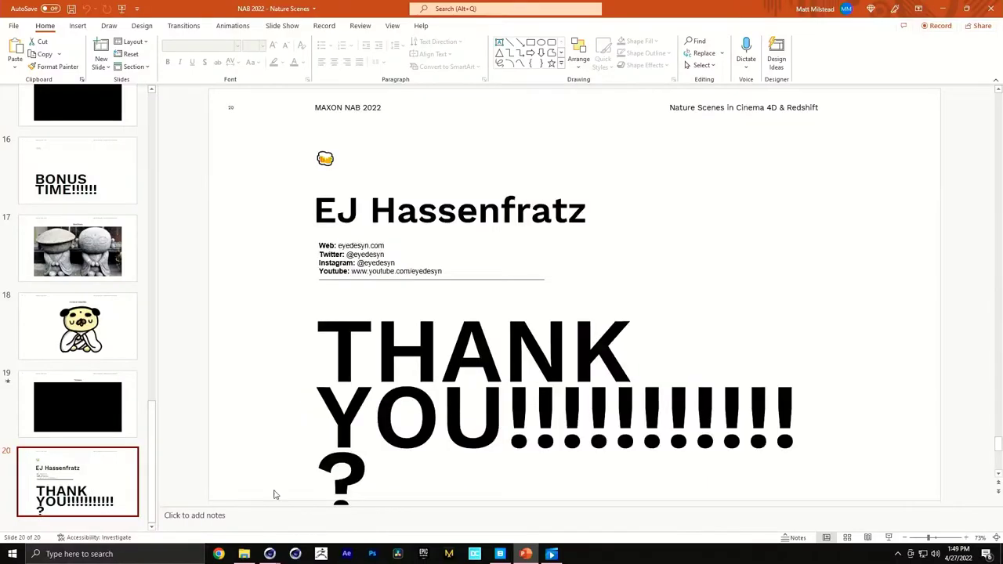
Present slide 20, 'THANK YOU', full screen as a slide show
{"action": "left_click", "coordinate": [888, 537]}
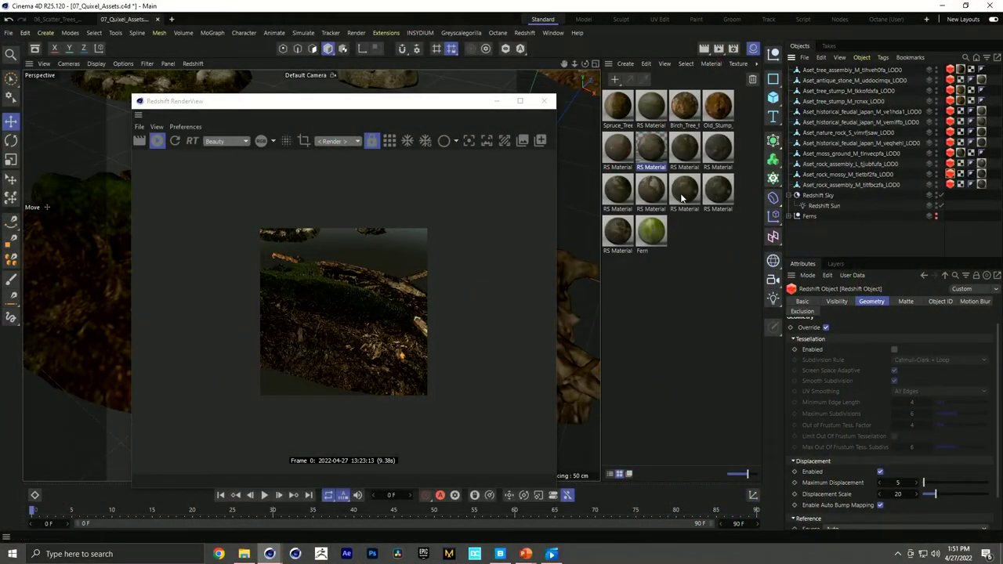
Switch to the 06_Scatter_Trees_BKG_Ferns scene, inspect Mat.1 and close Redshift RenderView
{"action": "left_click", "coordinate": [53, 19]}
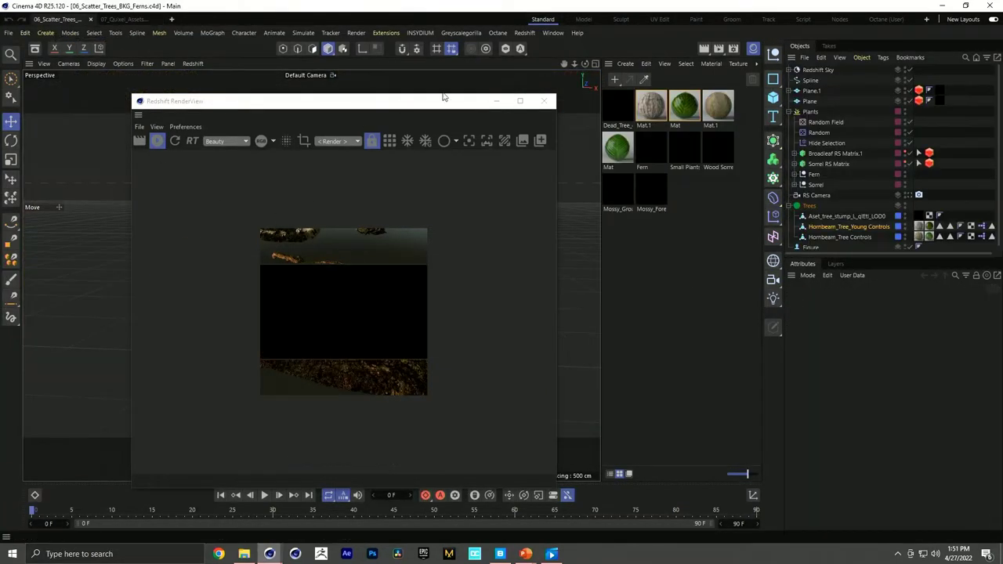
{"action": "left_click", "coordinate": [714, 109]}
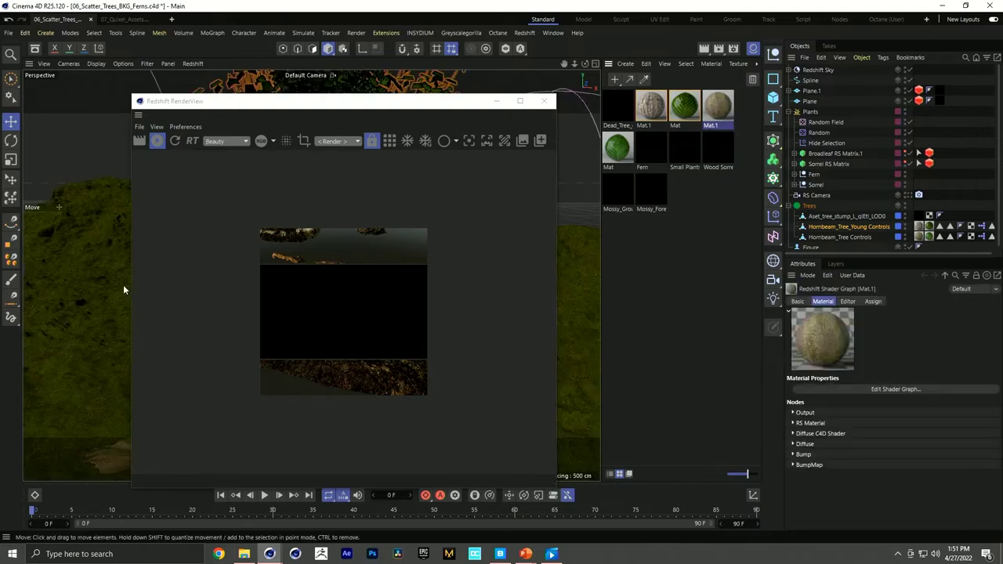
{"action": "left_click", "coordinate": [543, 101]}
Select Plane.1 and inspect the Mossy_Forest shader graph's RS Displacement node, then select its material tag
{"action": "left_click", "coordinate": [170, 303]}
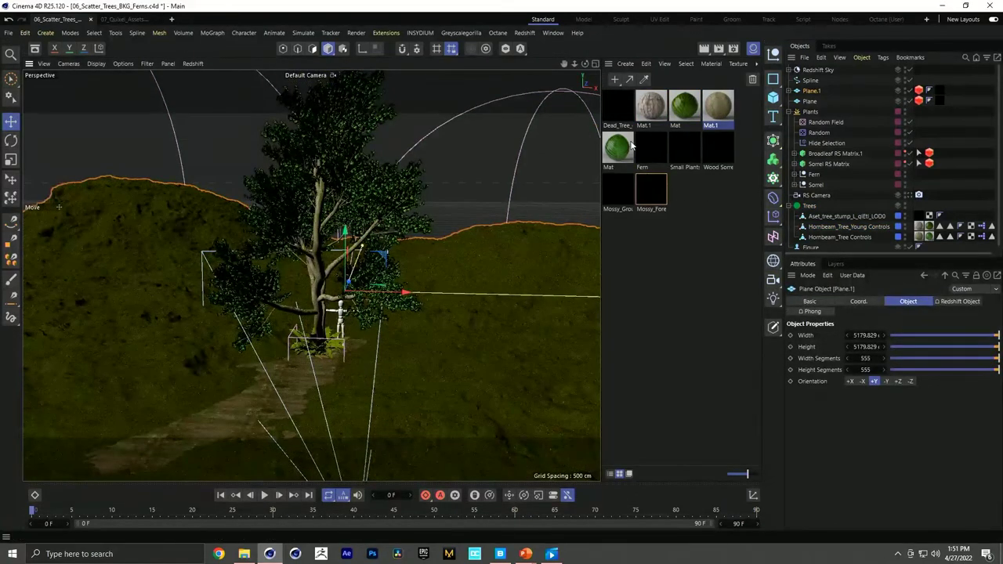
{"action": "double_click", "coordinate": [651, 191]}
{"action": "left_click", "coordinate": [219, 237]}
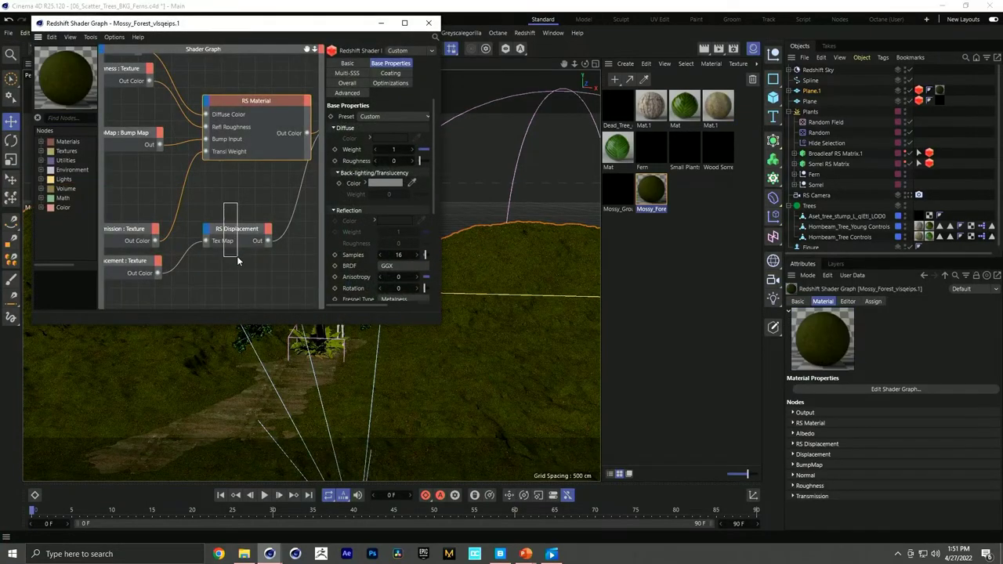
{"action": "left_click", "coordinate": [429, 22]}
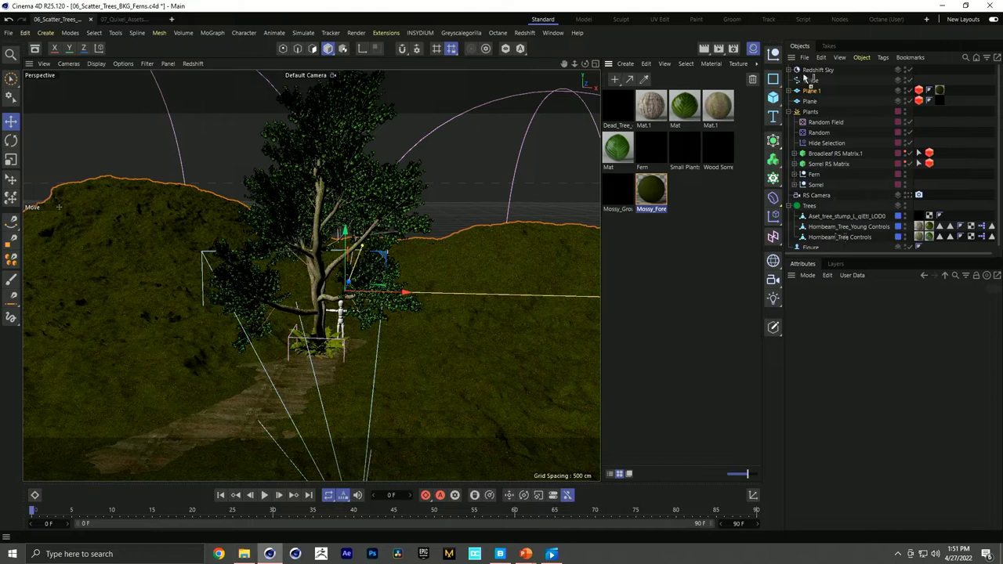
{"action": "left_click", "coordinate": [939, 90]}
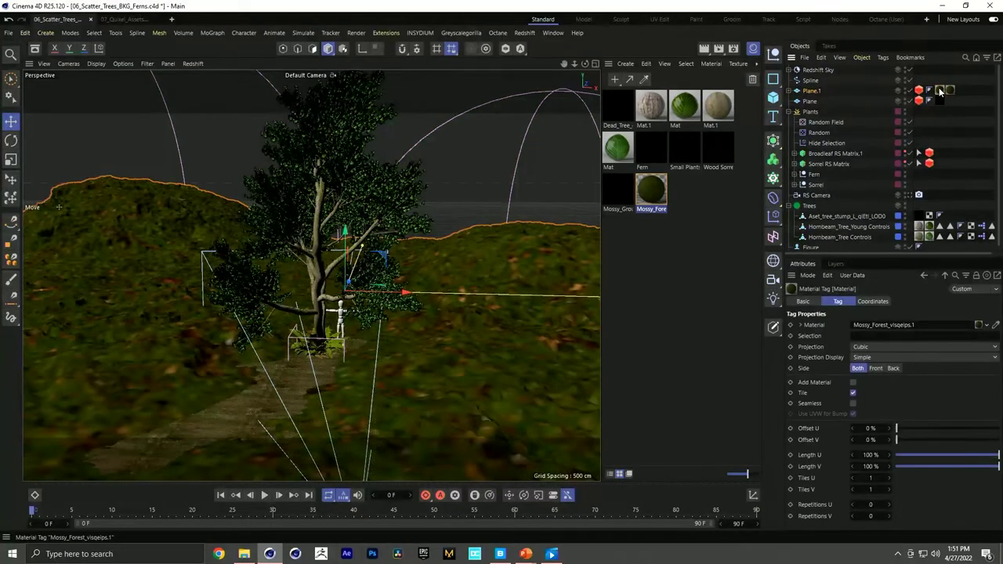
Delete Plane.1's Mossy_Forest material tag and review its Redshift Object tag and object properties
{"action": "key", "text": "Delete"}
{"action": "left_click", "coordinate": [920, 91]}
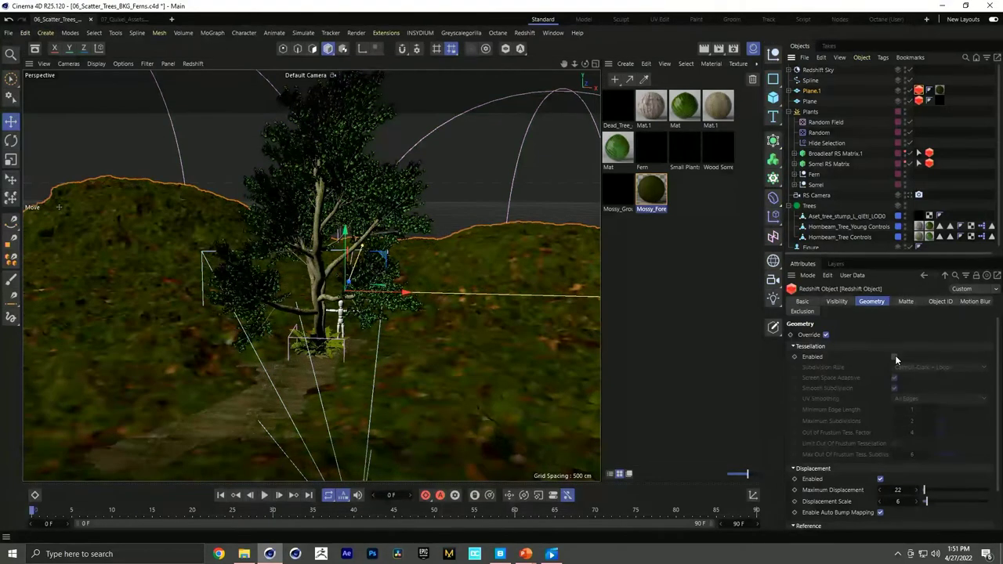
{"action": "left_click", "coordinate": [811, 91]}
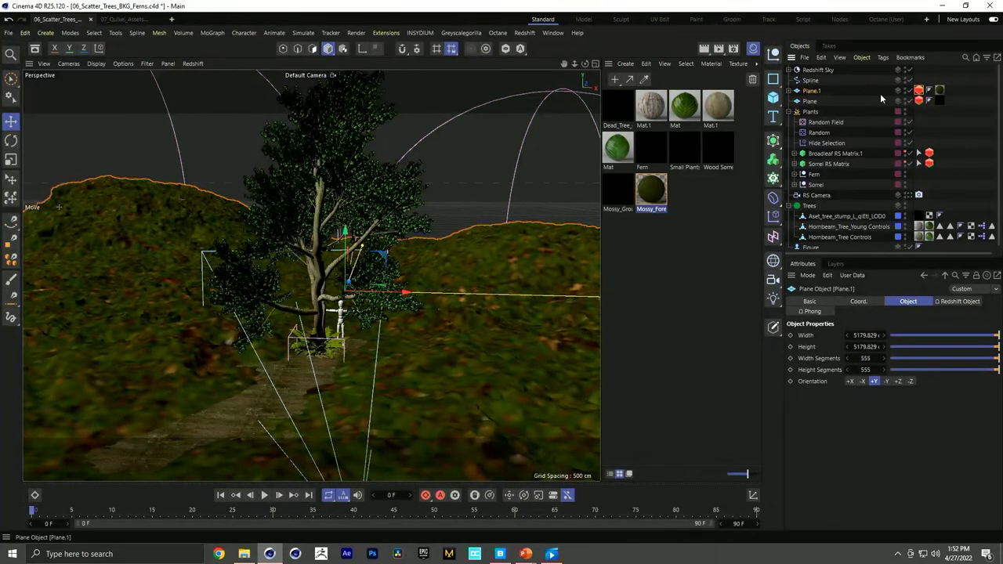
{"action": "left_click", "coordinate": [918, 90]}
Tick Tessellation > Enabled in Plane.1's Redshift Object geometry settings
{"action": "left_click", "coordinate": [894, 357]}
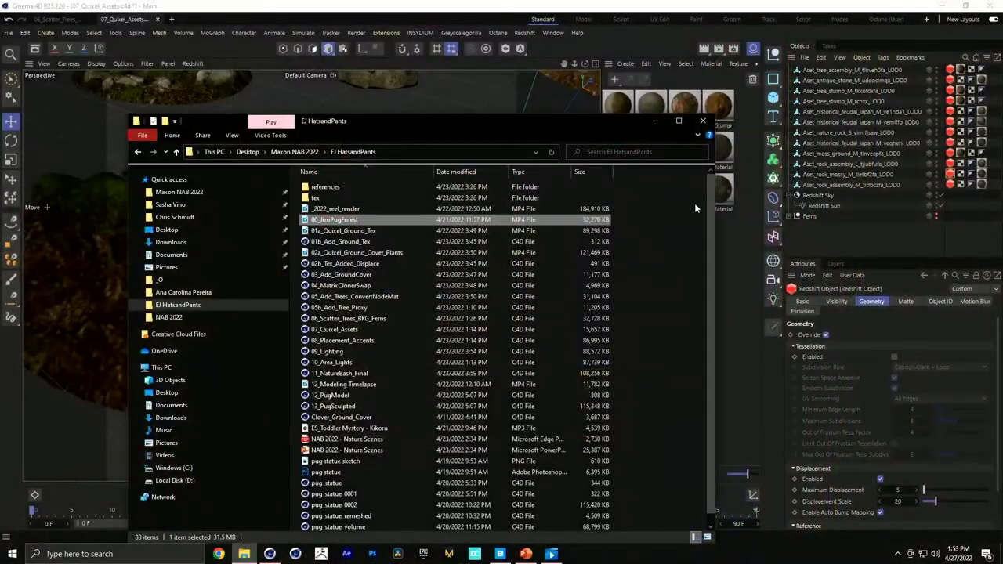
Drag 11_NatureBash_Final.c4d from the folder window into Cinema 4D and close File Explorer
{"action": "scroll", "coordinate": [530, 177], "scroll_direction": "down", "scroll_amount": 1}
{"action": "left_click_drag", "start_coordinate": [472, 118], "coordinate": [438, 78]}
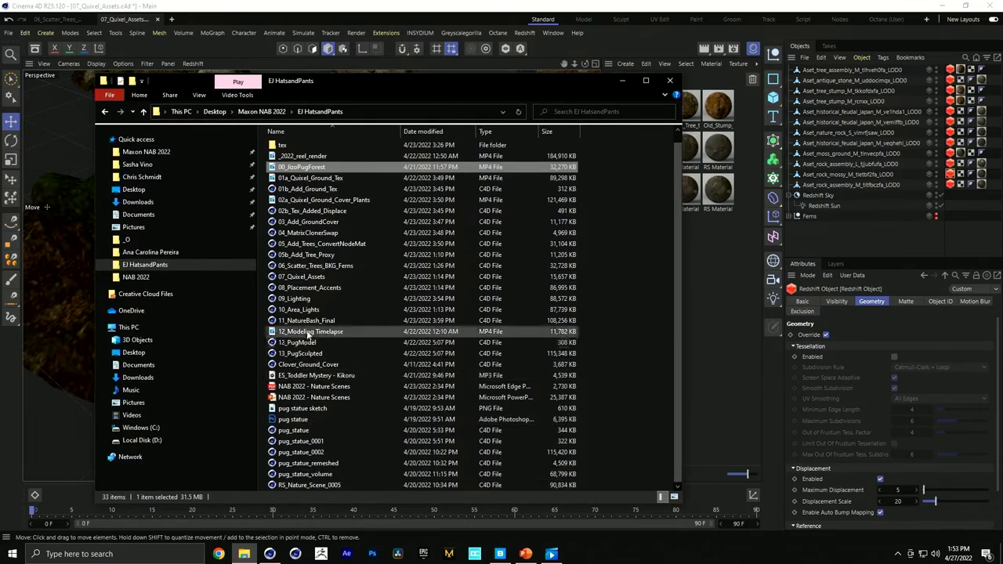
{"action": "left_click_drag", "start_coordinate": [335, 321], "coordinate": [864, 228]}
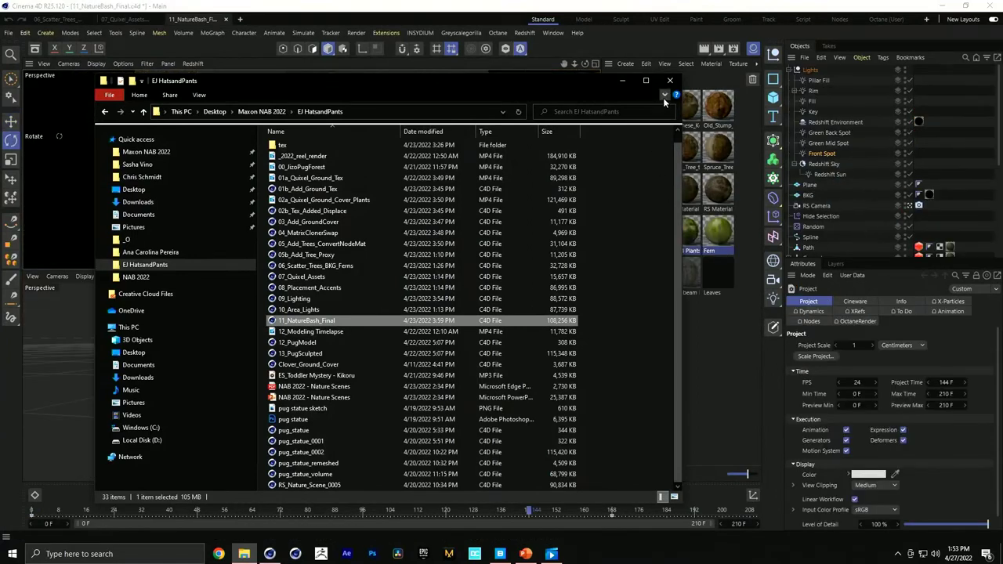
{"action": "left_click", "coordinate": [670, 80]}
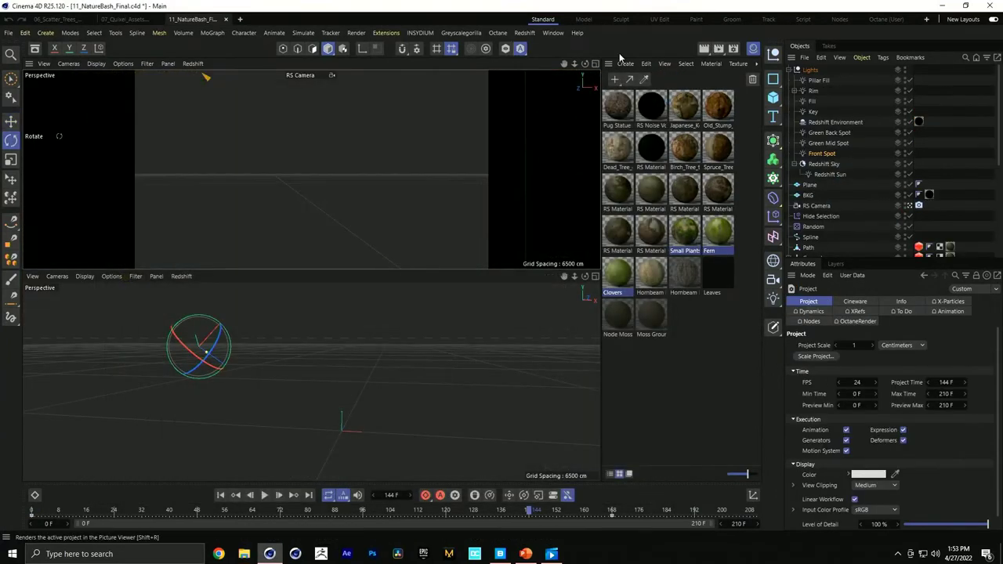
Open Redshift RenderView, reposition and widen it, and show its post-effects settings
{"action": "left_click", "coordinate": [524, 33]}
{"action": "left_click", "coordinate": [532, 120]}
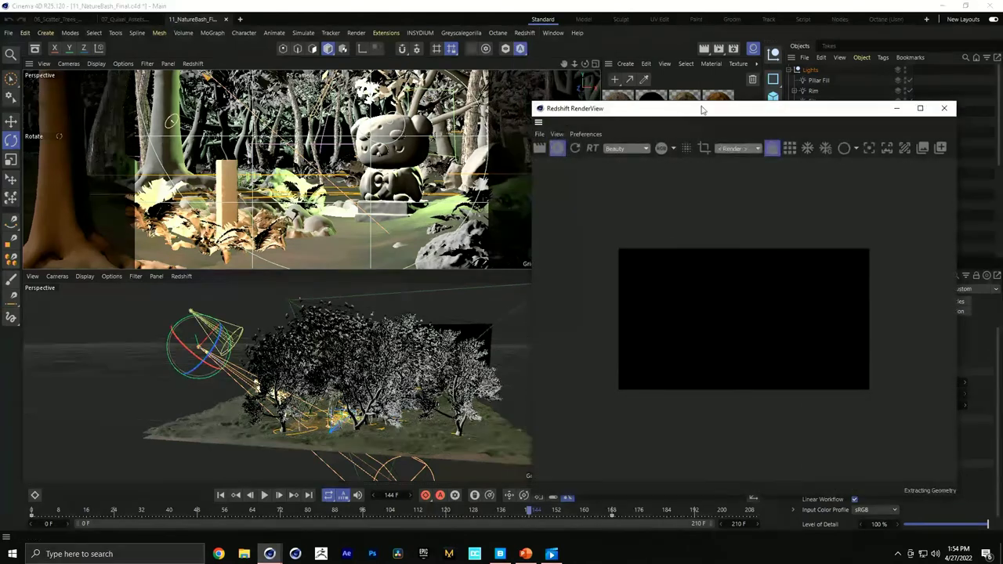
{"action": "left_click_drag", "start_coordinate": [719, 110], "coordinate": [258, 119]}
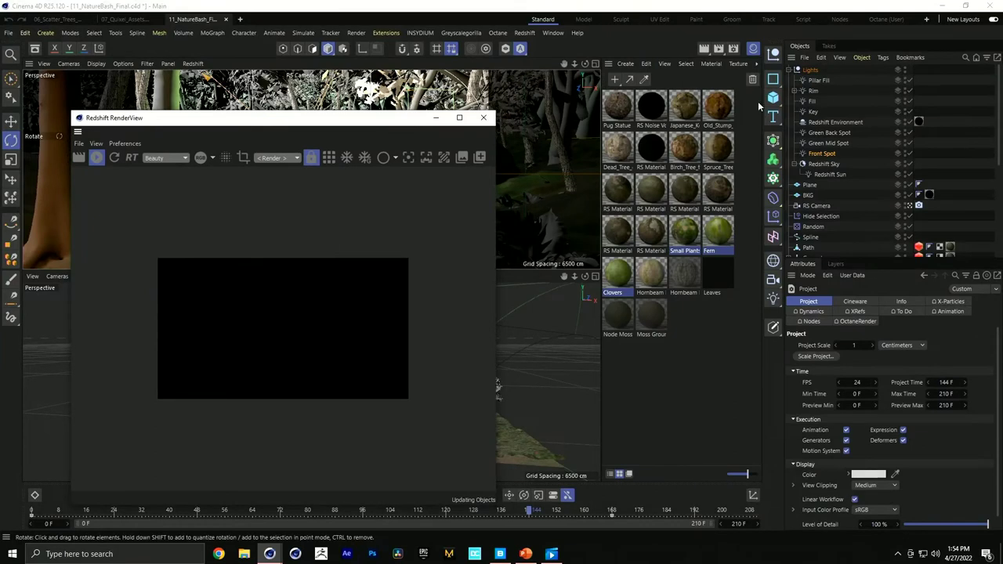
{"action": "left_click", "coordinate": [492, 161]}
{"action": "left_click", "coordinate": [480, 176]}
{"action": "left_click_drag", "start_coordinate": [400, 118], "coordinate": [476, 72]}
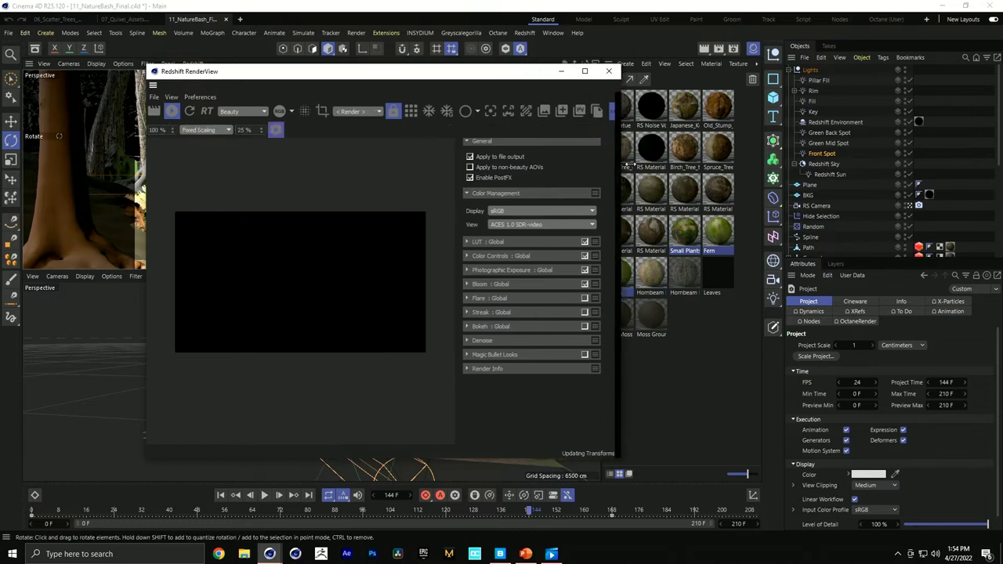
{"action": "left_click_drag", "start_coordinate": [629, 163], "coordinate": [829, 161]}
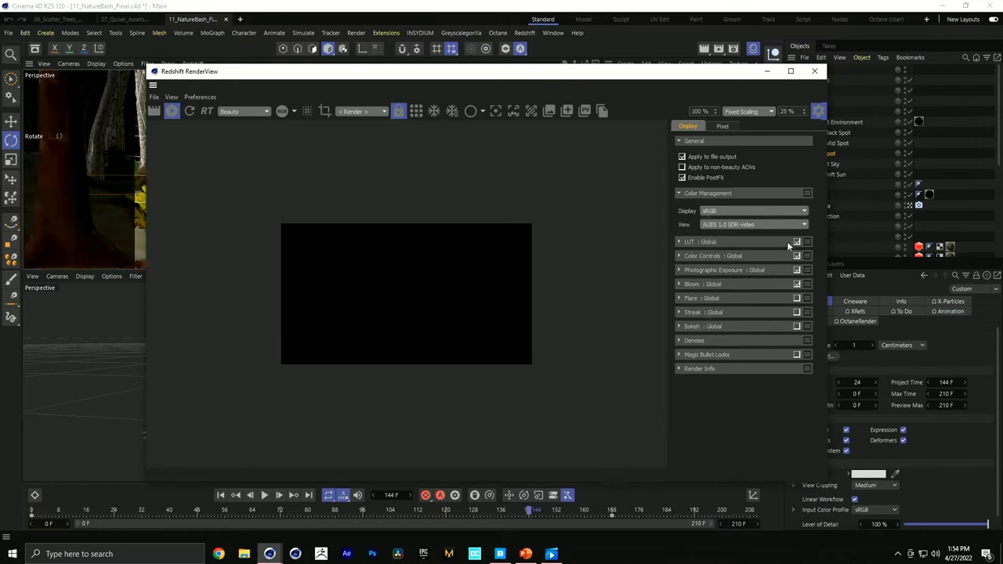
Turn off the global LUT, toggle region render back to full frame, and sample pixel values
{"action": "left_click", "coordinate": [679, 242]}
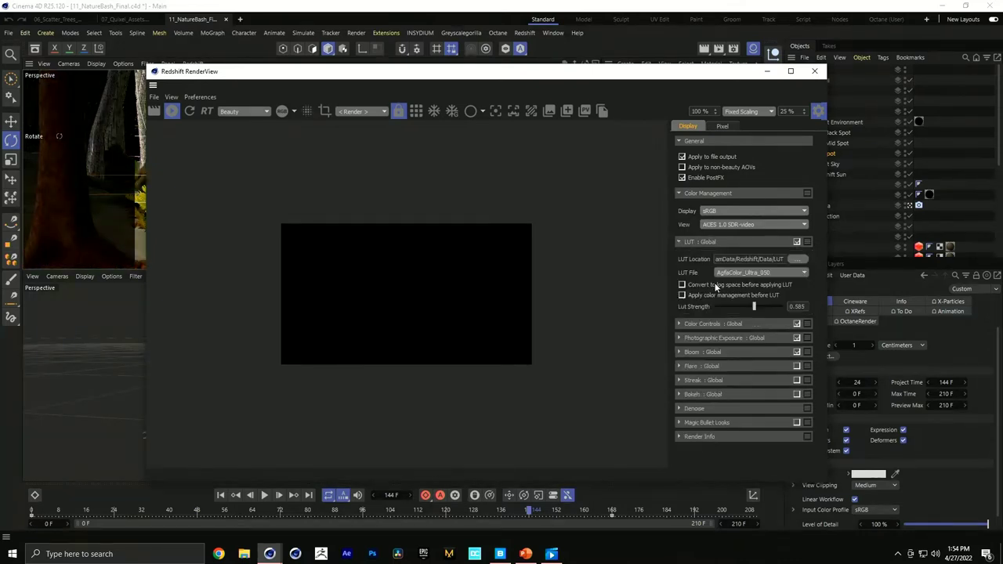
{"action": "left_click", "coordinate": [797, 242]}
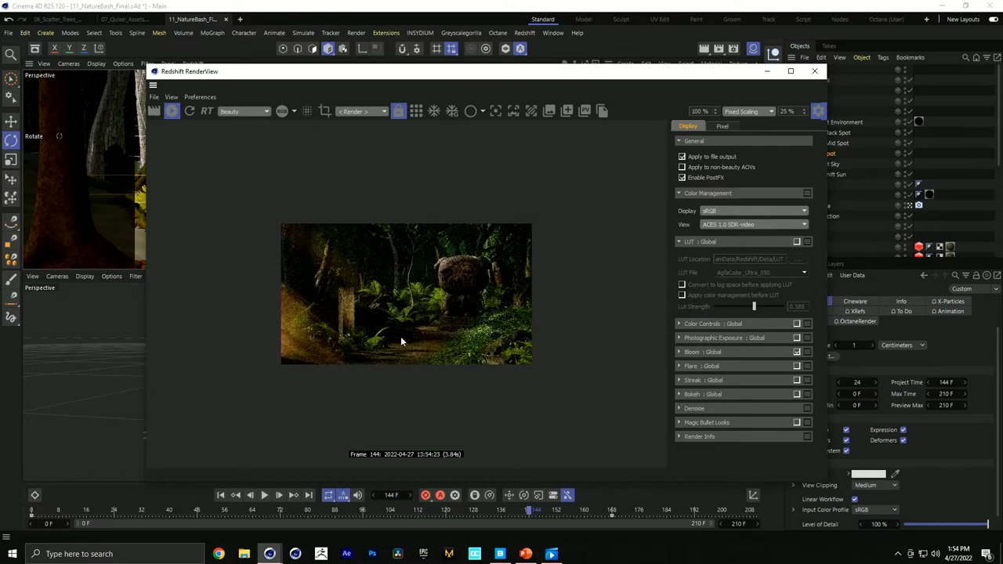
{"action": "left_click", "coordinate": [421, 291]}
{"action": "middle_click_drag", "start_coordinate": [420, 291], "coordinate": [396, 294]}
{"action": "left_click", "coordinate": [324, 110]}
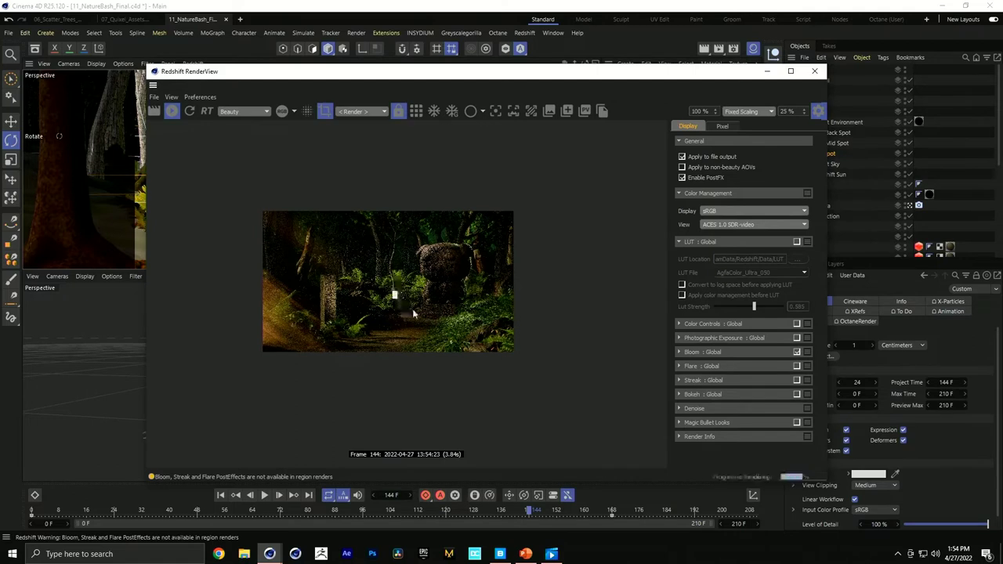
{"action": "left_click", "coordinate": [321, 112]}
{"action": "left_click_drag", "start_coordinate": [375, 310], "coordinate": [423, 297]}
{"action": "left_click", "coordinate": [391, 287]}
Set the RenderView preview zoom to 200%
{"action": "left_click_drag", "start_coordinate": [708, 112], "coordinate": [681, 111]}
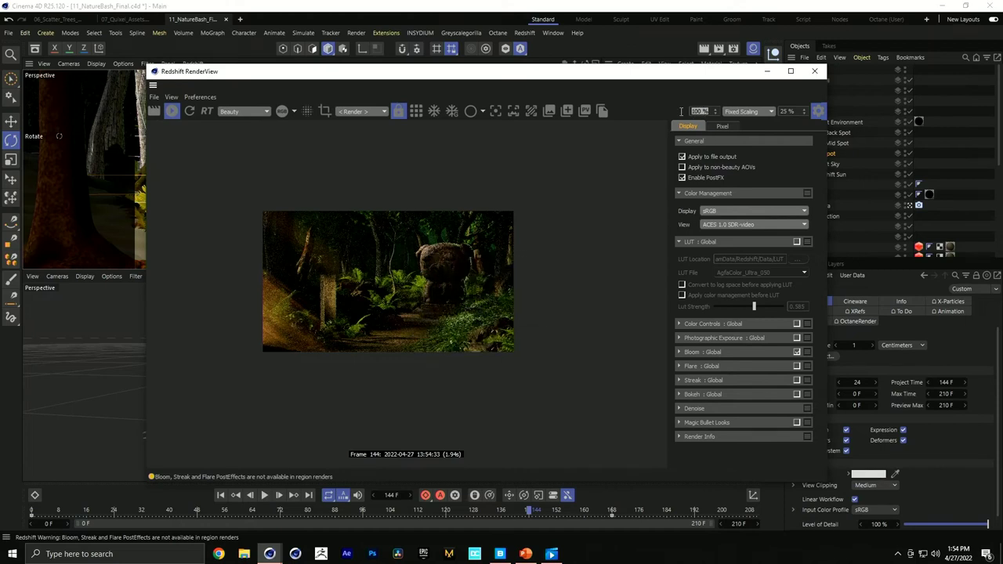
{"action": "type", "text": "200"}
{"action": "key", "text": "Return"}
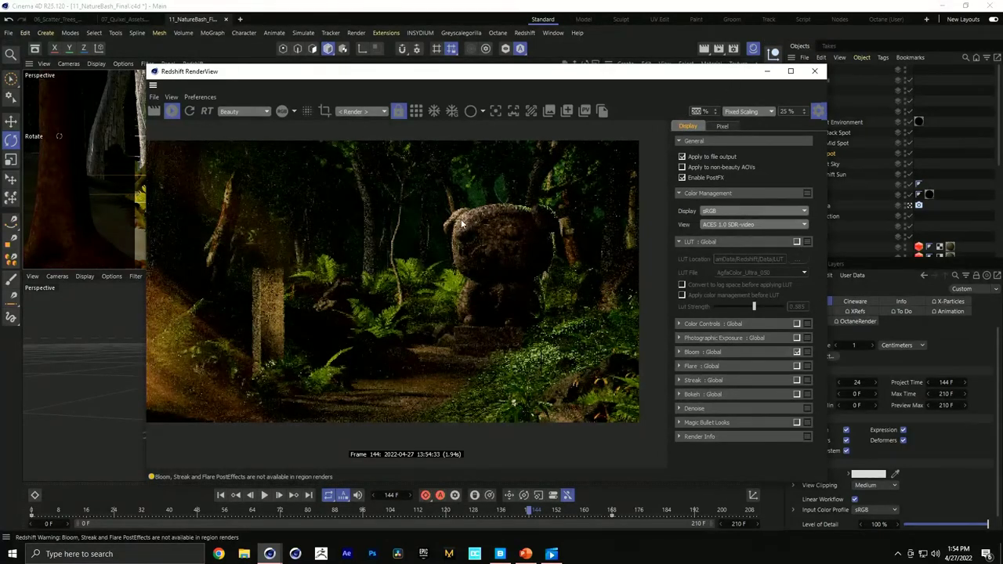
{"action": "left_click", "coordinate": [525, 554]}
Show slide 9, Mood Boards, in PowerPoint, then bring Redshift RenderView back to front
{"action": "scroll", "coordinate": [108, 213], "scroll_direction": "up", "scroll_amount": 6}
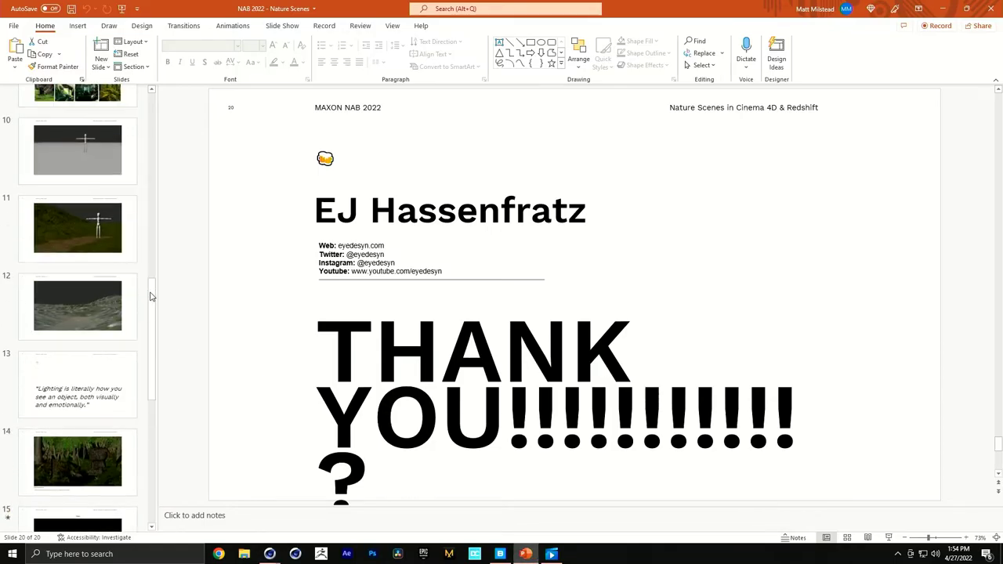
{"action": "left_click", "coordinate": [78, 97]}
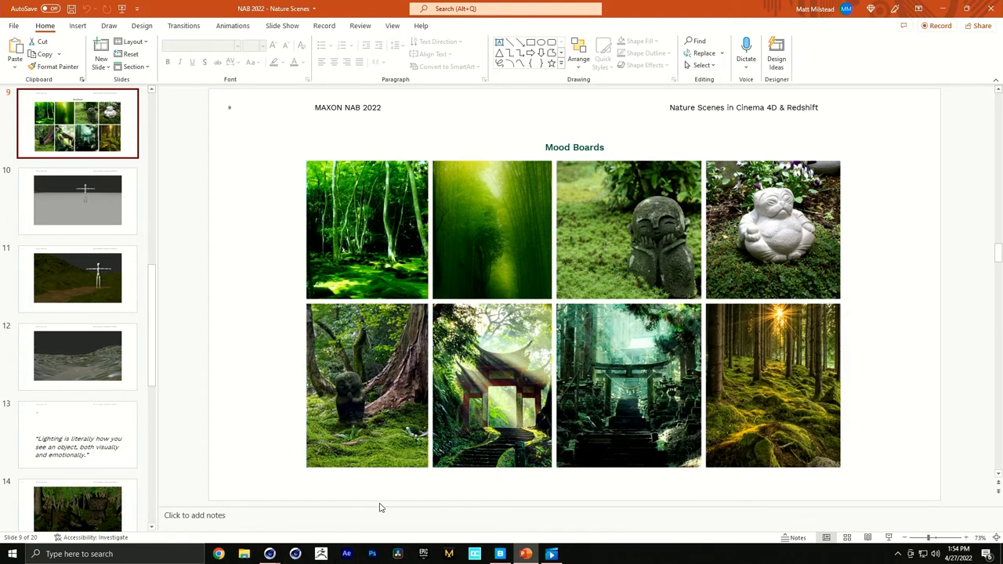
{"action": "mouse_move", "coordinate": [271, 554]}
{"action": "left_click", "coordinate": [323, 501]}
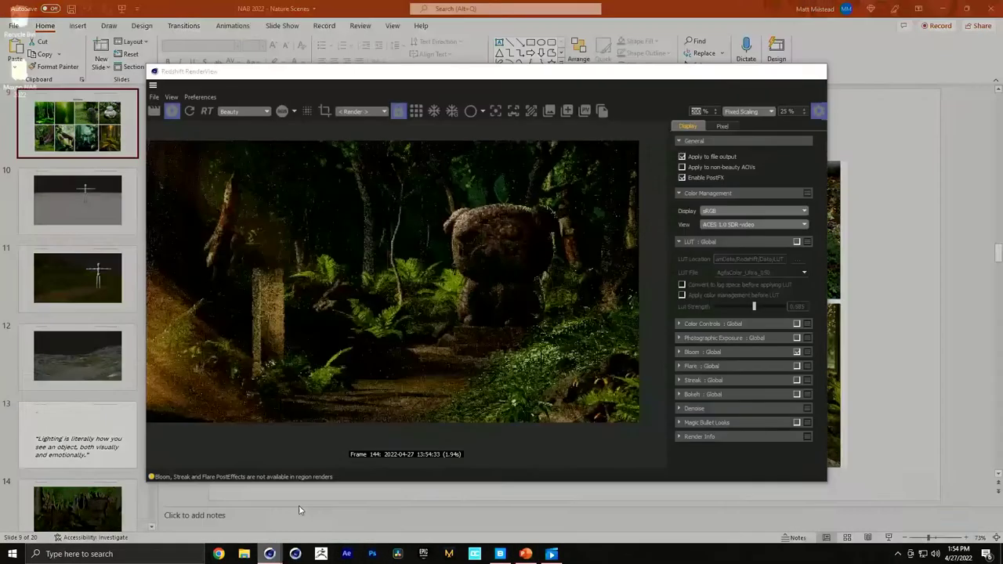
Enable LUT: Global with the AgfaColor_Ultra_050 film LUT and raise its LUT strength
{"action": "left_click", "coordinate": [796, 242]}
{"action": "left_click", "coordinate": [759, 271]}
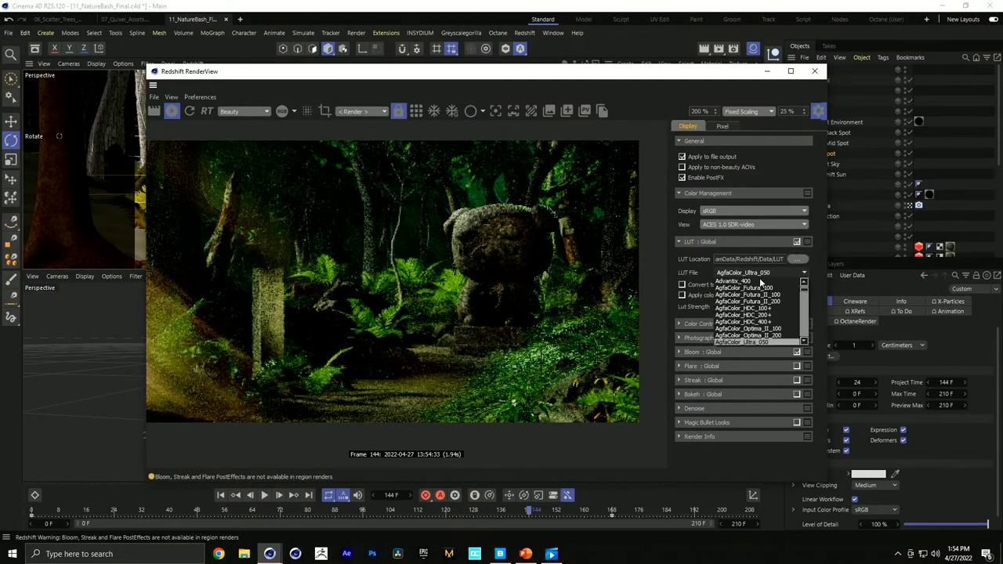
{"action": "left_click", "coordinate": [756, 282]}
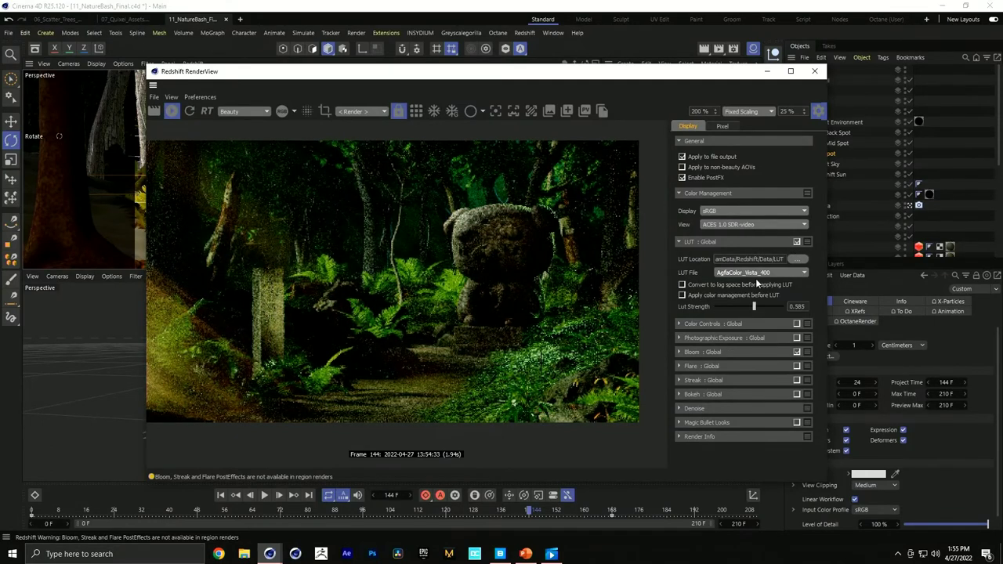
{"action": "left_click", "coordinate": [756, 272]}
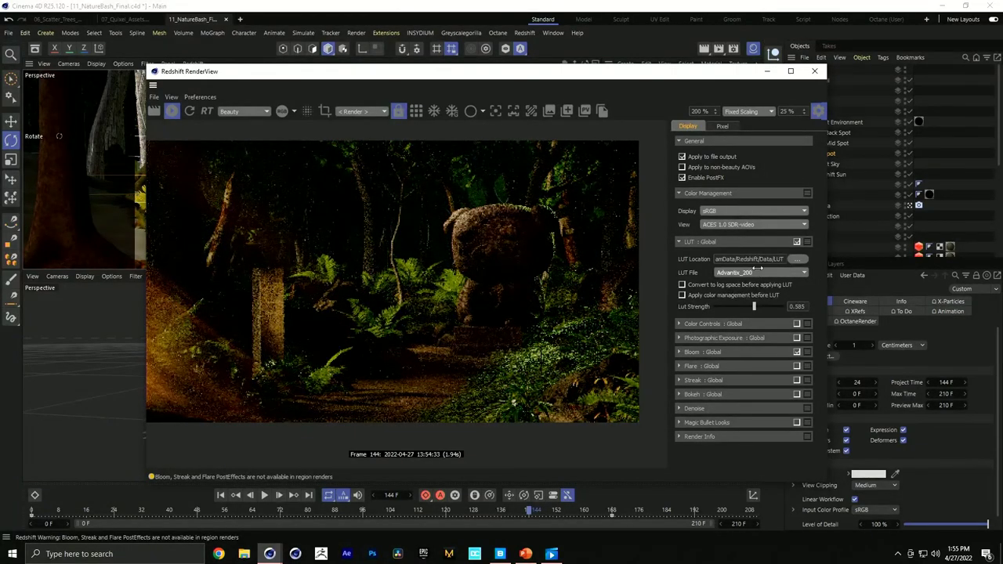
{"action": "scroll", "coordinate": [758, 272], "scroll_direction": "down", "scroll_amount": 1}
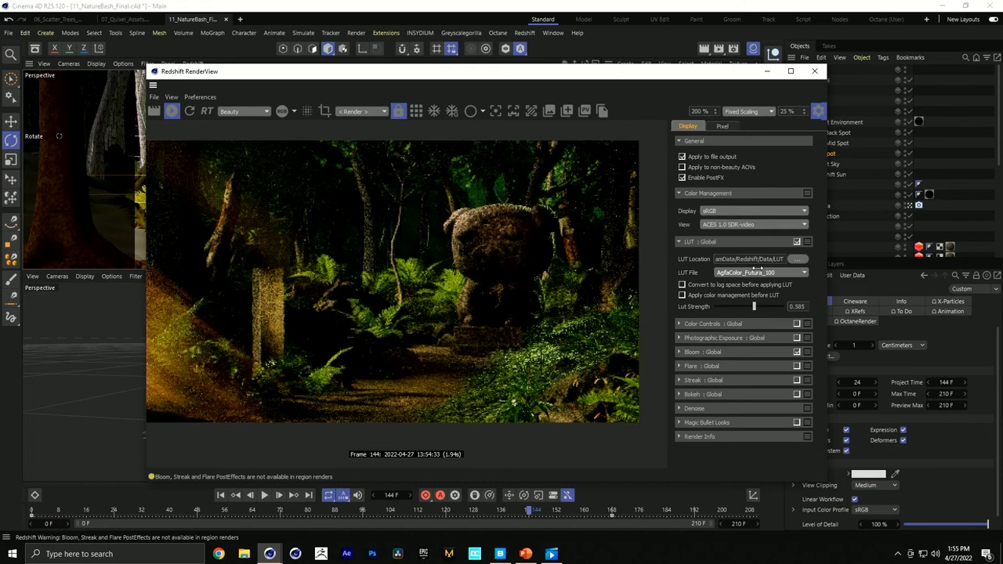
{"action": "scroll", "coordinate": [757, 272], "scroll_direction": "down", "scroll_amount": 3}
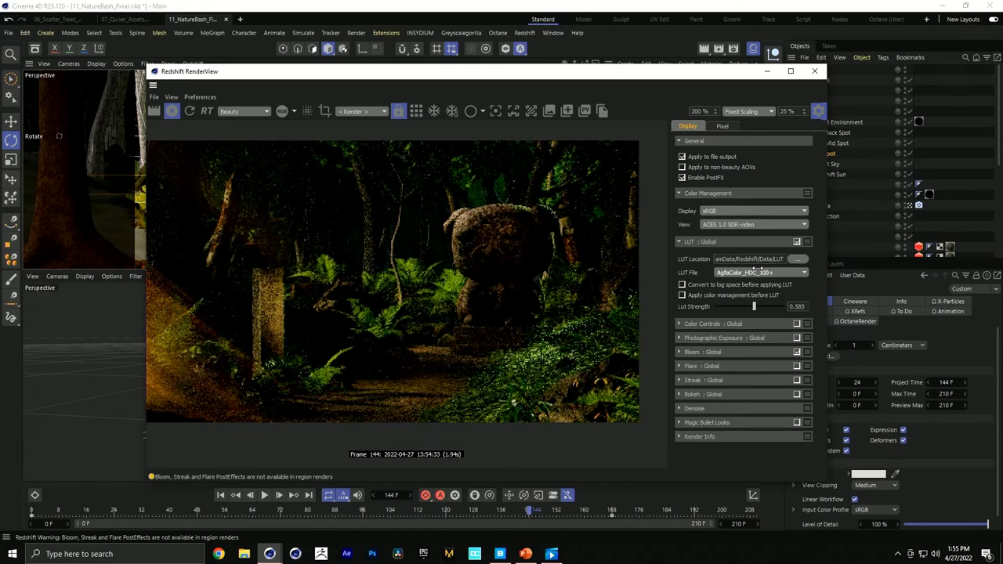
{"action": "scroll", "coordinate": [757, 272], "scroll_direction": "down", "scroll_amount": 1}
{"action": "scroll", "coordinate": [758, 272], "scroll_direction": "down", "scroll_amount": 2}
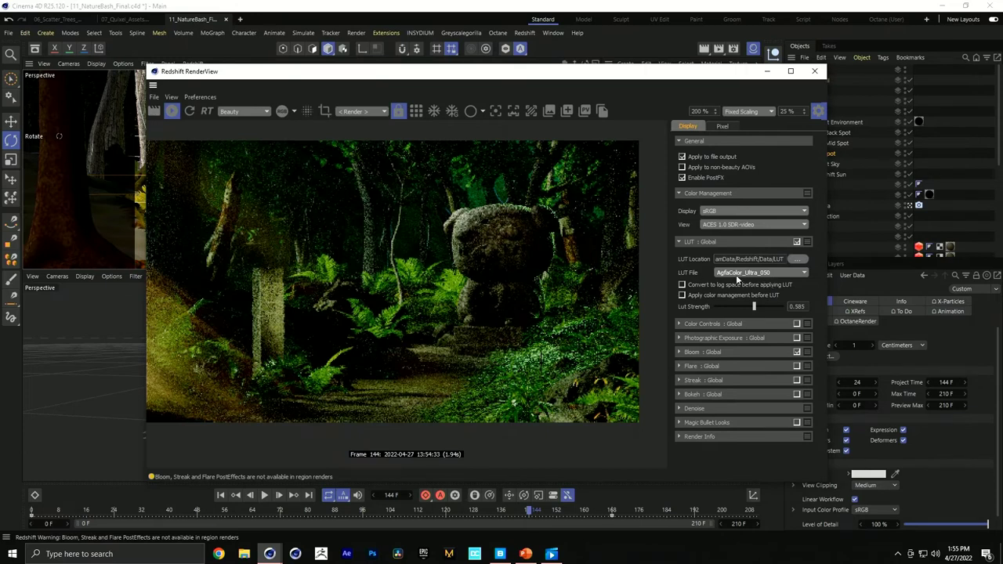
{"action": "mouse_move", "coordinate": [754, 306]}
{"action": "left_mouse_down"}
{"action": "mouse_move", "coordinate": [795, 308]}
{"action": "mouse_move", "coordinate": [702, 305]}
{"action": "mouse_move", "coordinate": [759, 310]}
{"action": "left_mouse_up"}
Raise the LUT strength to 0.659 and expand the global Color Controls
{"action": "left_click", "coordinate": [754, 323]}
{"action": "left_click", "coordinate": [737, 324]}
{"action": "left_click", "coordinate": [680, 323]}
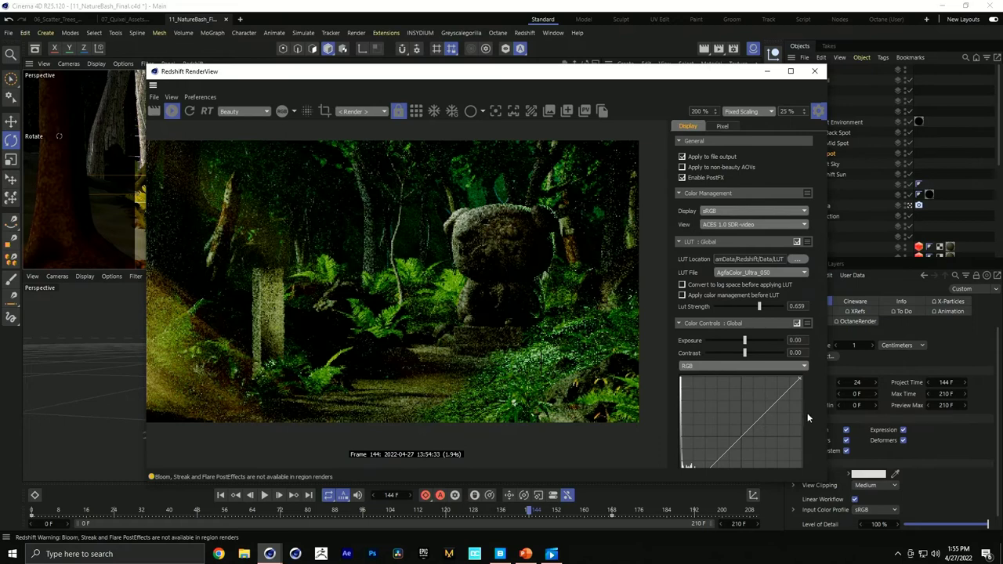
{"action": "scroll", "coordinate": [804, 418], "scroll_direction": "down", "scroll_amount": 2}
{"action": "scroll", "coordinate": [770, 434], "scroll_direction": "down", "scroll_amount": 2}
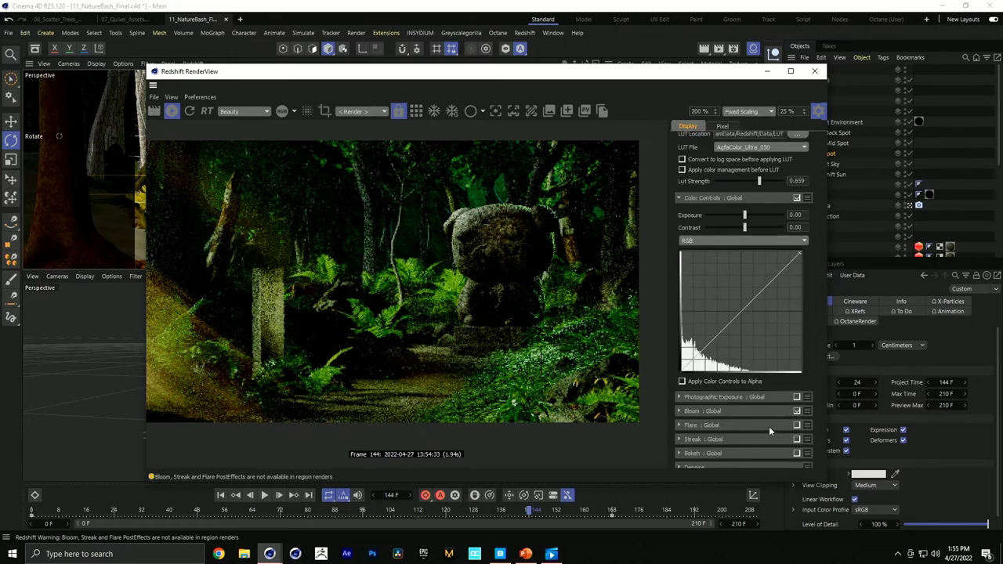
Enable Photographic Exposure: Global (vignetting 5.508, F-Stop 8.000) and bring up the Whitepoint colour picker
{"action": "left_click", "coordinate": [686, 398]}
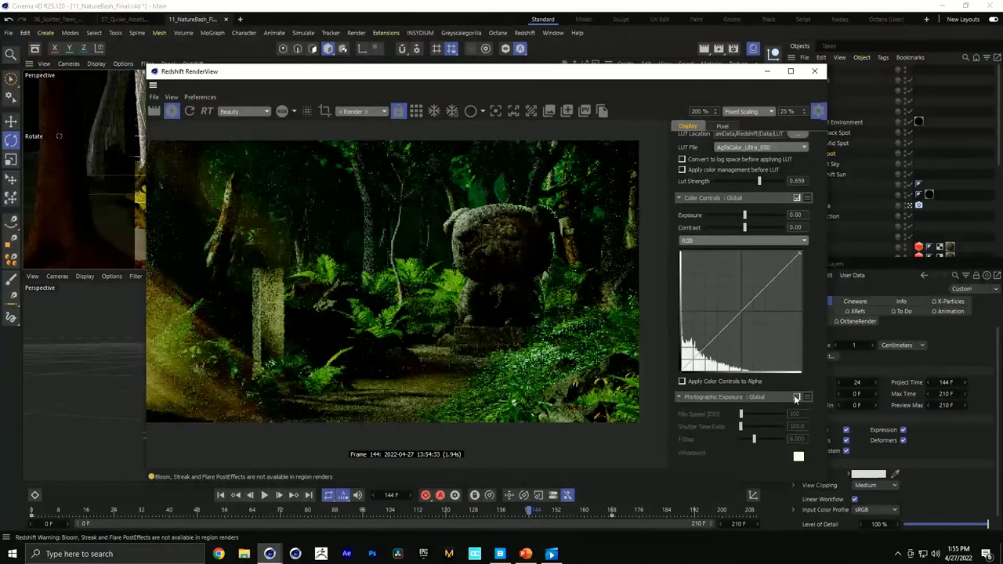
{"action": "scroll", "coordinate": [786, 401], "scroll_direction": "down", "scroll_amount": 3}
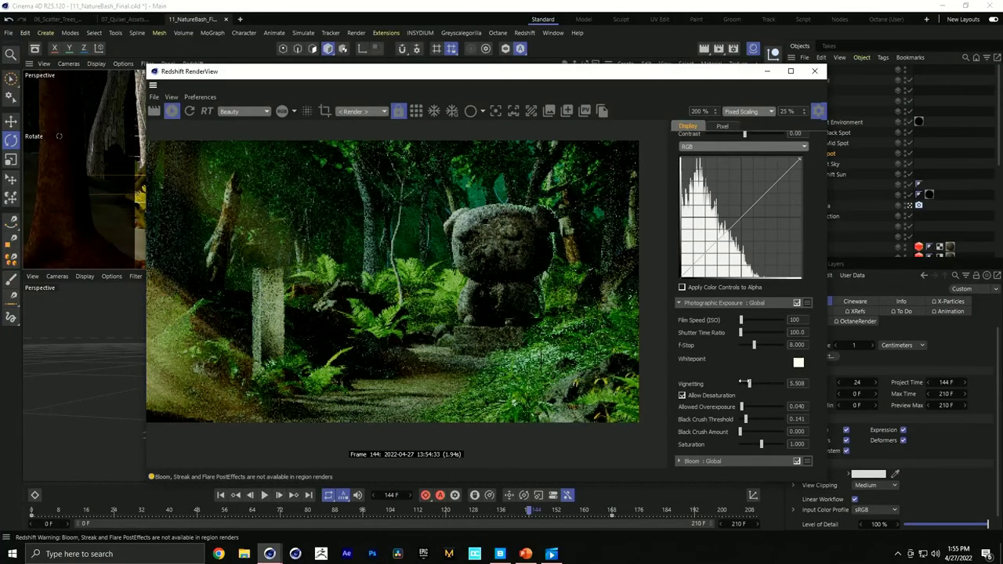
{"action": "scroll", "coordinate": [750, 406], "scroll_direction": "down", "scroll_amount": 1}
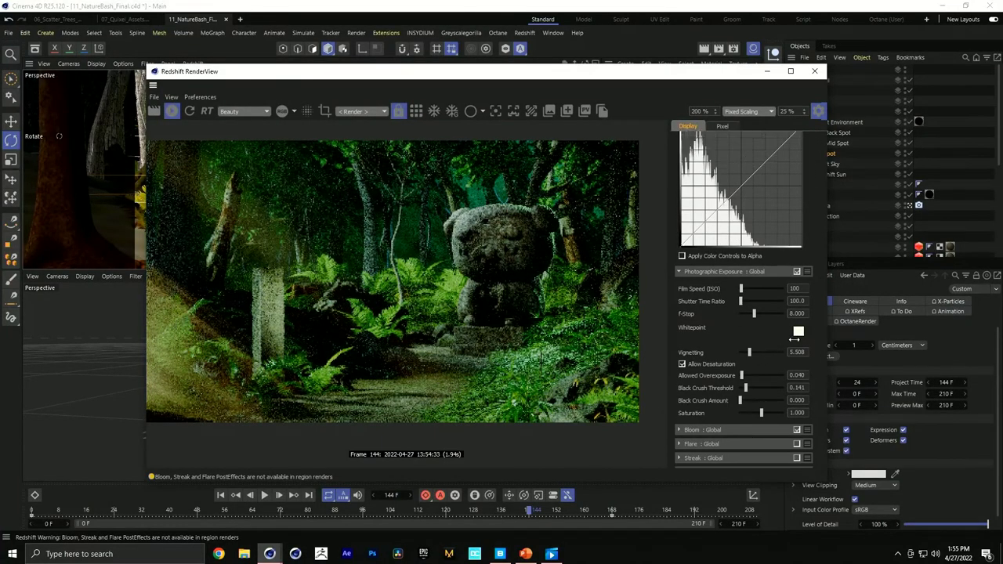
{"action": "left_click", "coordinate": [798, 332]}
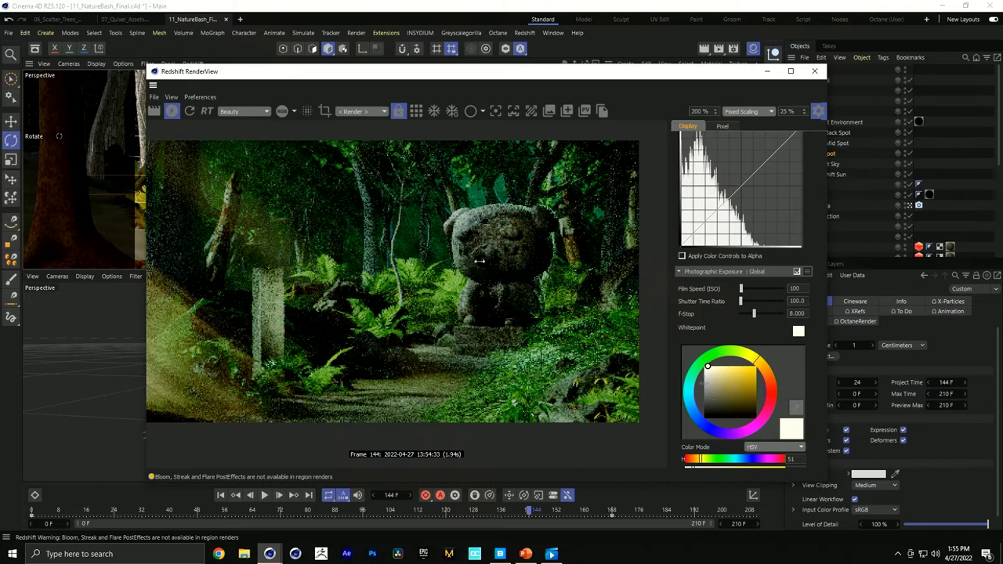
After trying magenta and pink tints, set the whitepoint to pale cream (hue 61, saturation 10)
{"action": "mouse_move", "coordinate": [707, 365]}
{"action": "left_mouse_down"}
{"action": "mouse_move", "coordinate": [728, 366]}
{"action": "mouse_move", "coordinate": [704, 365]}
{"action": "left_mouse_up"}
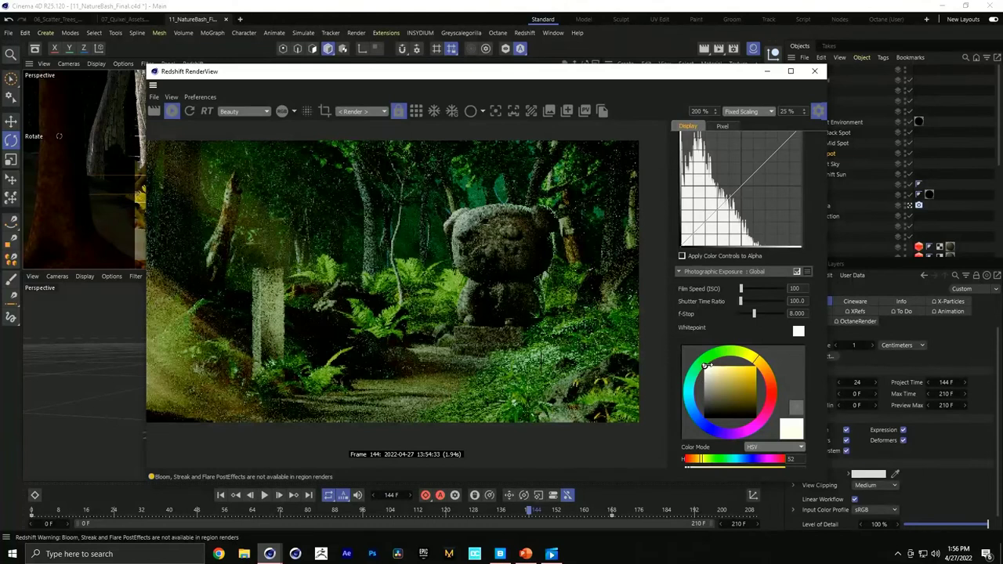
{"action": "left_click_drag", "start_coordinate": [705, 365], "coordinate": [715, 365]}
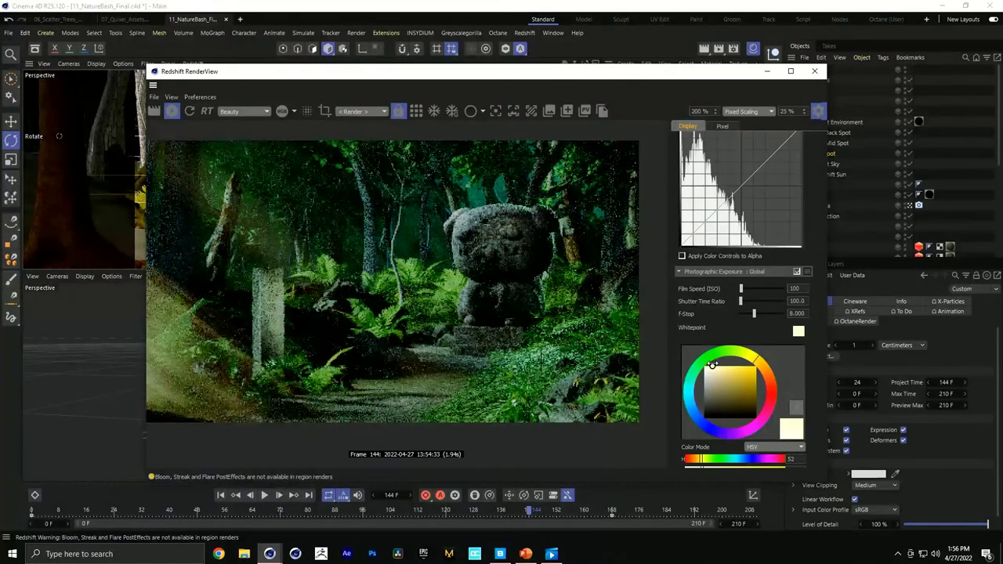
{"action": "left_click_drag", "start_coordinate": [721, 362], "coordinate": [723, 360]}
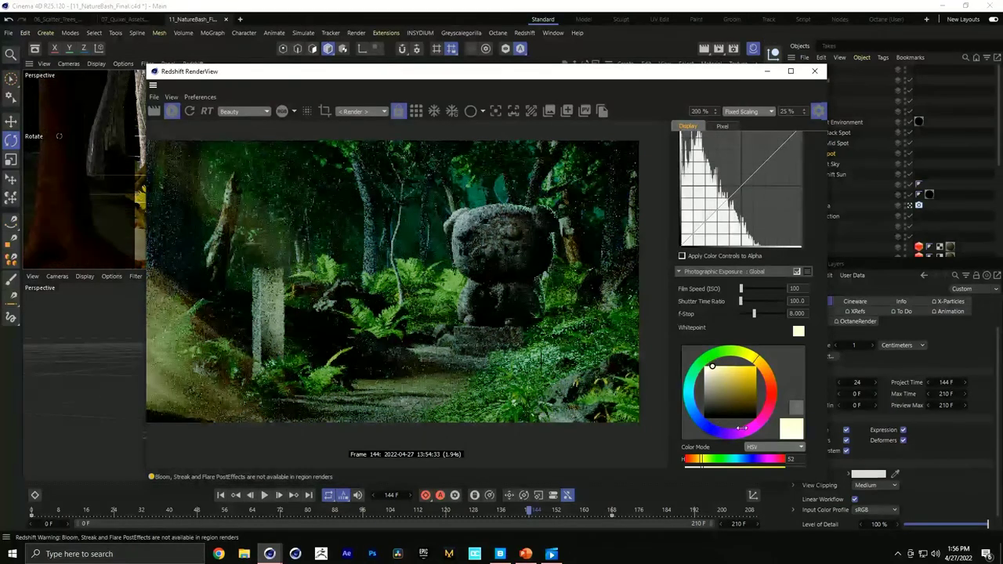
{"action": "left_click", "coordinate": [759, 424]}
{"action": "left_click_drag", "start_coordinate": [759, 424], "coordinate": [754, 428]}
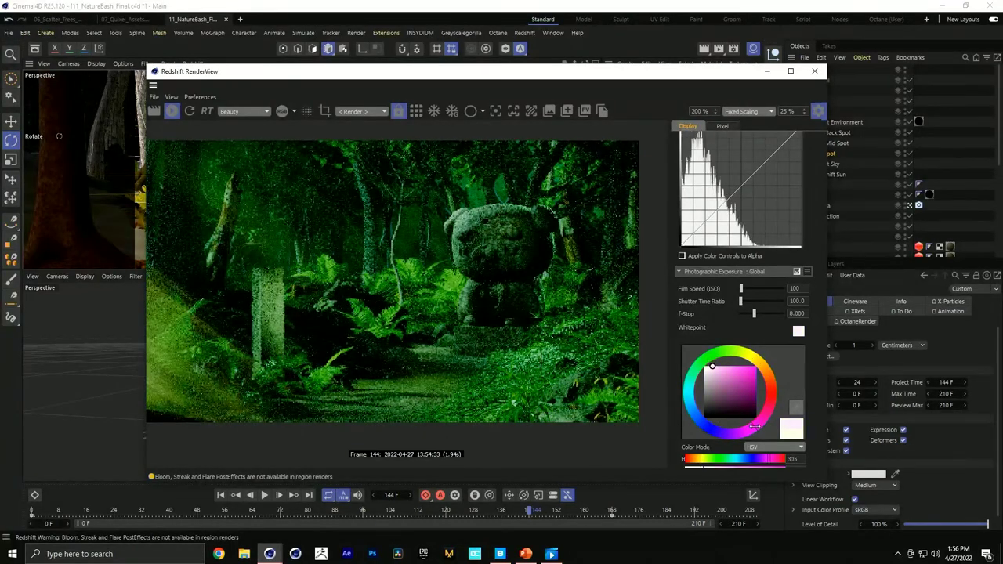
{"action": "left_click_drag", "start_coordinate": [712, 366], "coordinate": [707, 372]}
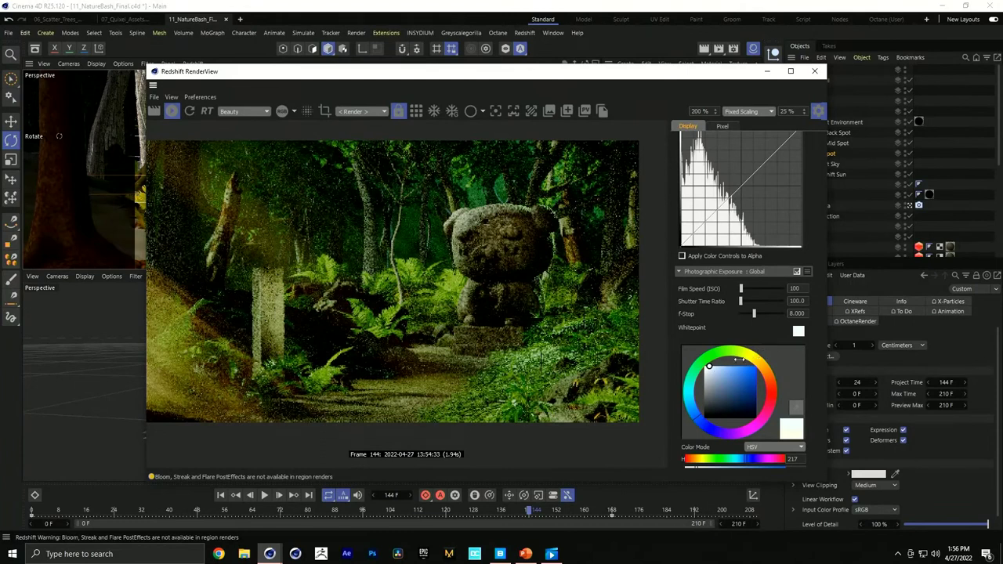
{"action": "left_click", "coordinate": [752, 355]}
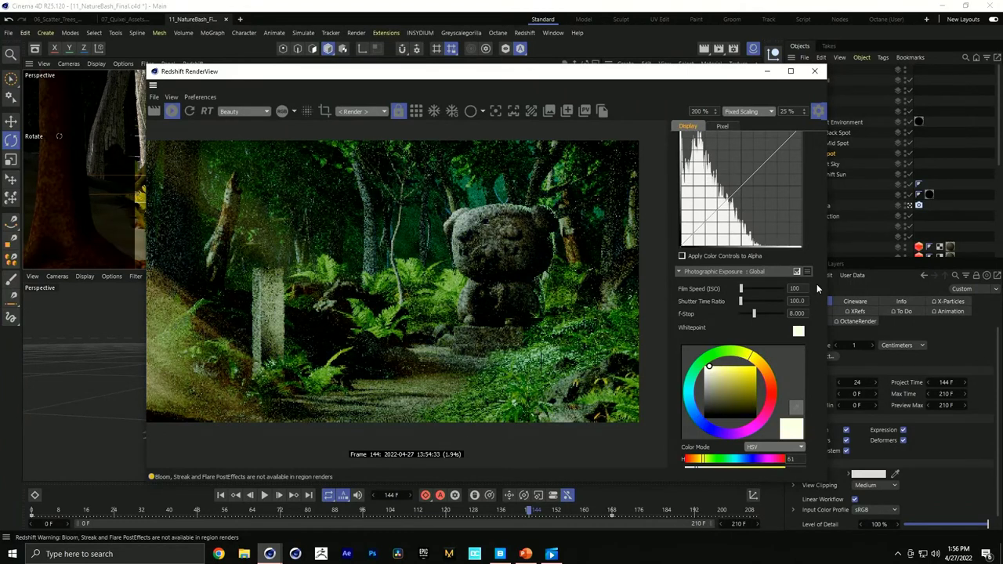
{"action": "scroll", "coordinate": [818, 389], "scroll_direction": "down", "scroll_amount": 5}
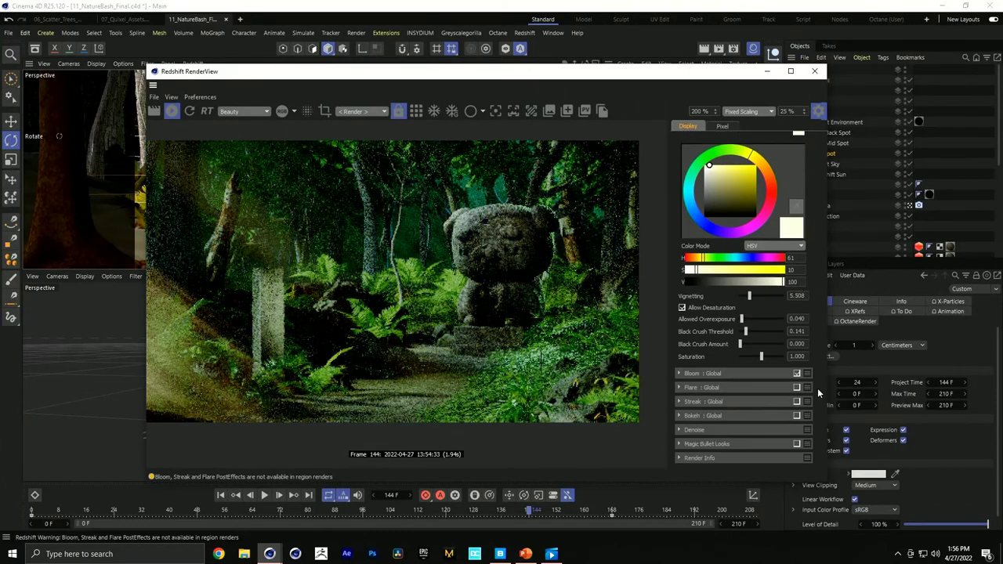
In Bloom: Global, set bloom threshold to 2.542 and softness to 0.525
{"action": "left_click", "coordinate": [709, 373]}
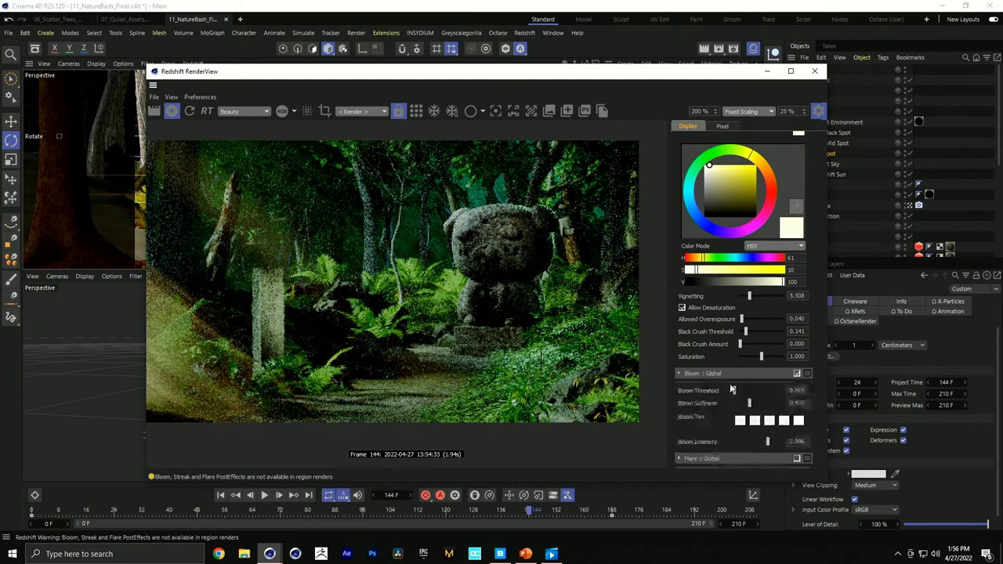
{"action": "mouse_move", "coordinate": [728, 390]}
{"action": "left_mouse_down"}
{"action": "mouse_move", "coordinate": [714, 391]}
{"action": "mouse_move", "coordinate": [725, 396]}
{"action": "left_mouse_up"}
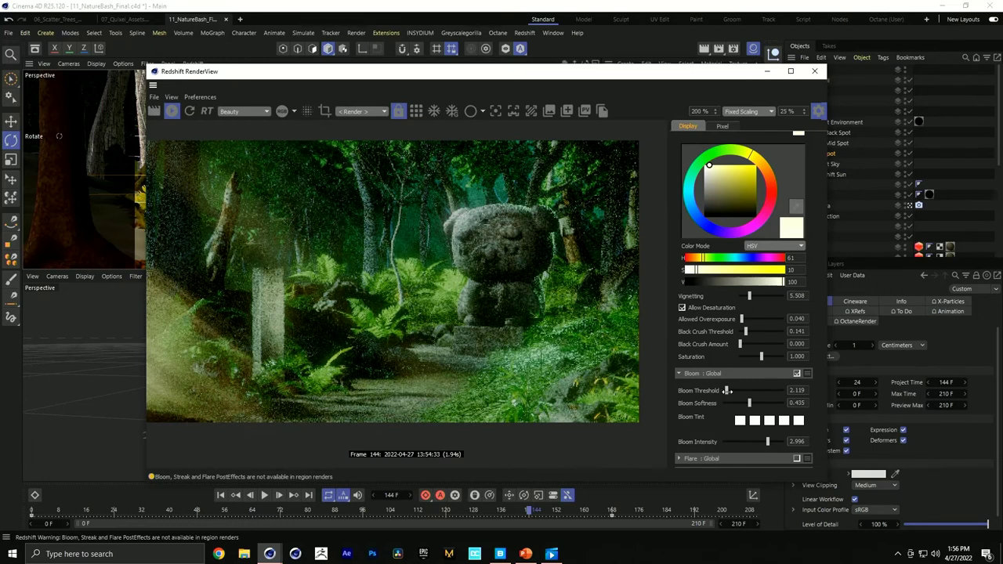
{"action": "left_click_drag", "start_coordinate": [726, 390], "coordinate": [725, 390]}
{"action": "left_click_drag", "start_coordinate": [749, 403], "coordinate": [754, 401]}
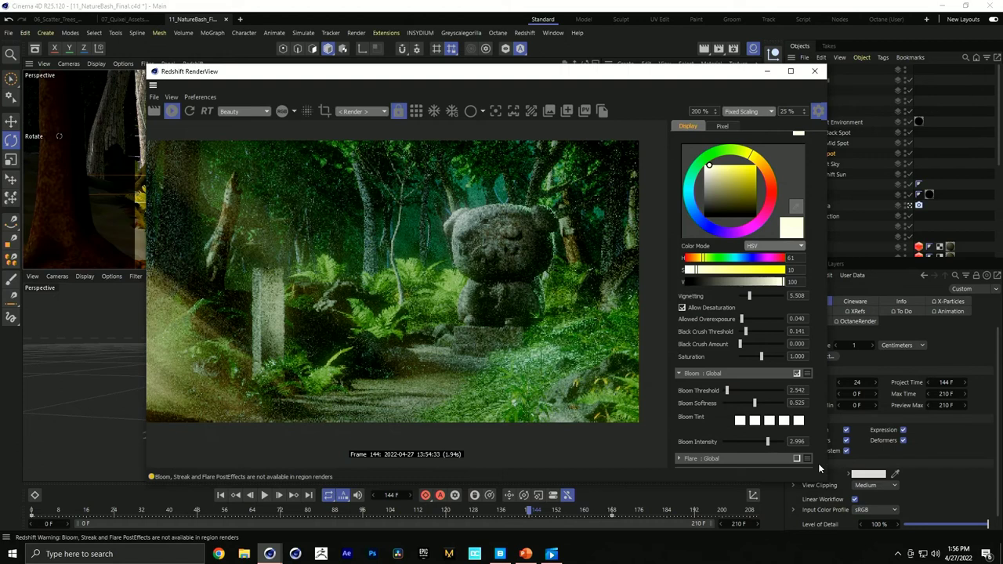